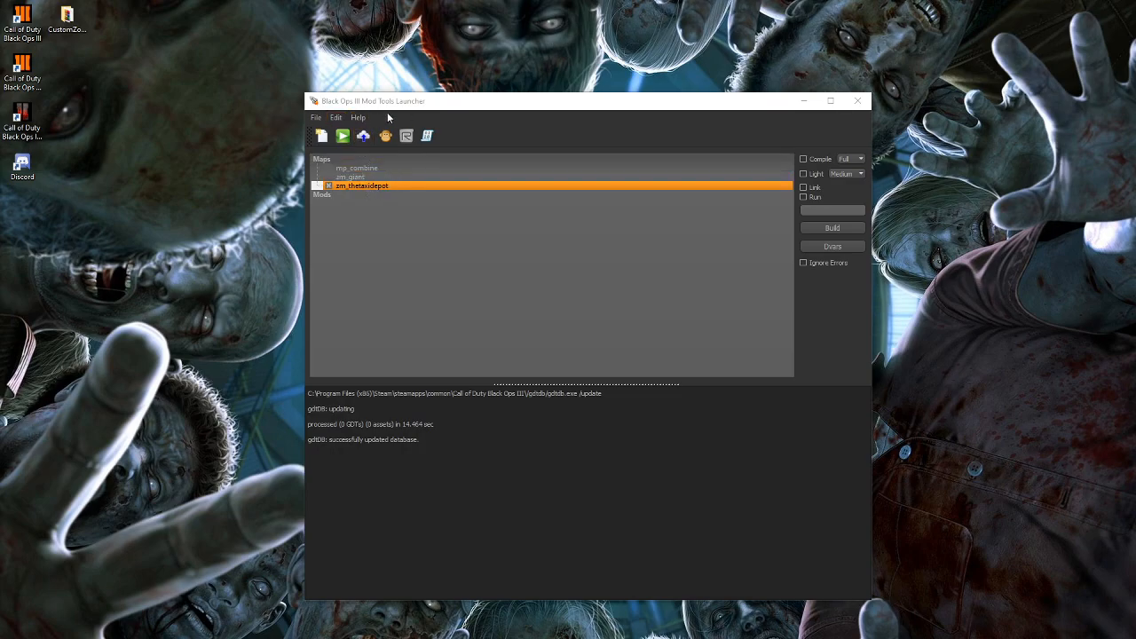
{"action": "left_click", "coordinate": [425, 111]}
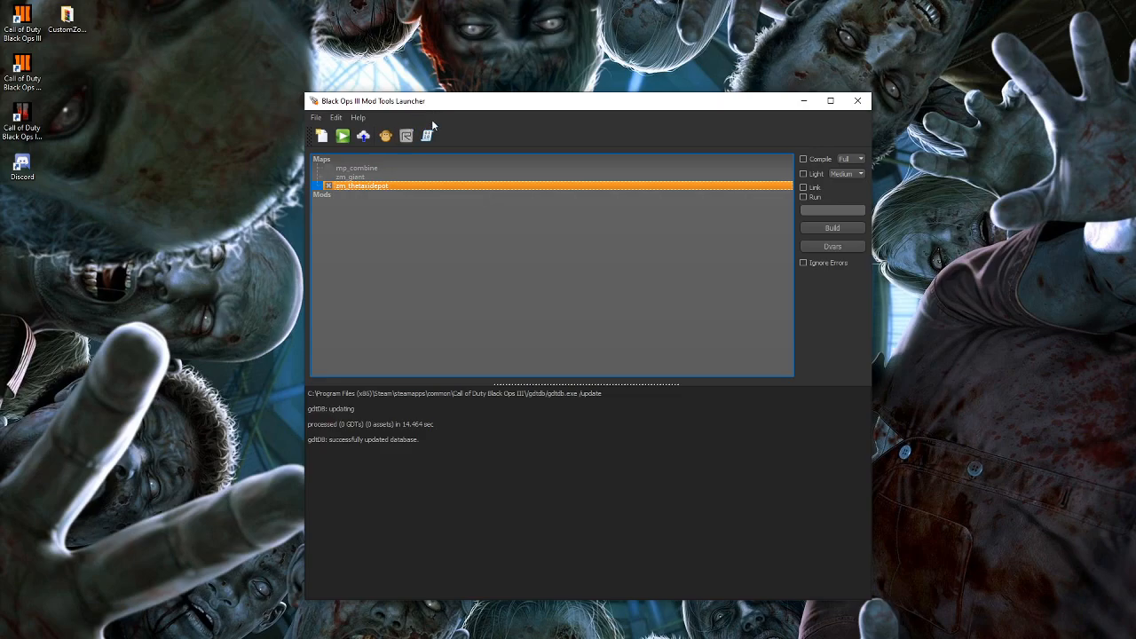
{"action": "left_click", "coordinate": [39, 39]}
{"action": "left_click", "coordinate": [438, 102]}
{"action": "left_click", "coordinate": [372, 188]}
Step: Open the dialog for creating a new map or mod, review its name and template settings, and cancel it
{"action": "left_click", "coordinate": [322, 138]}
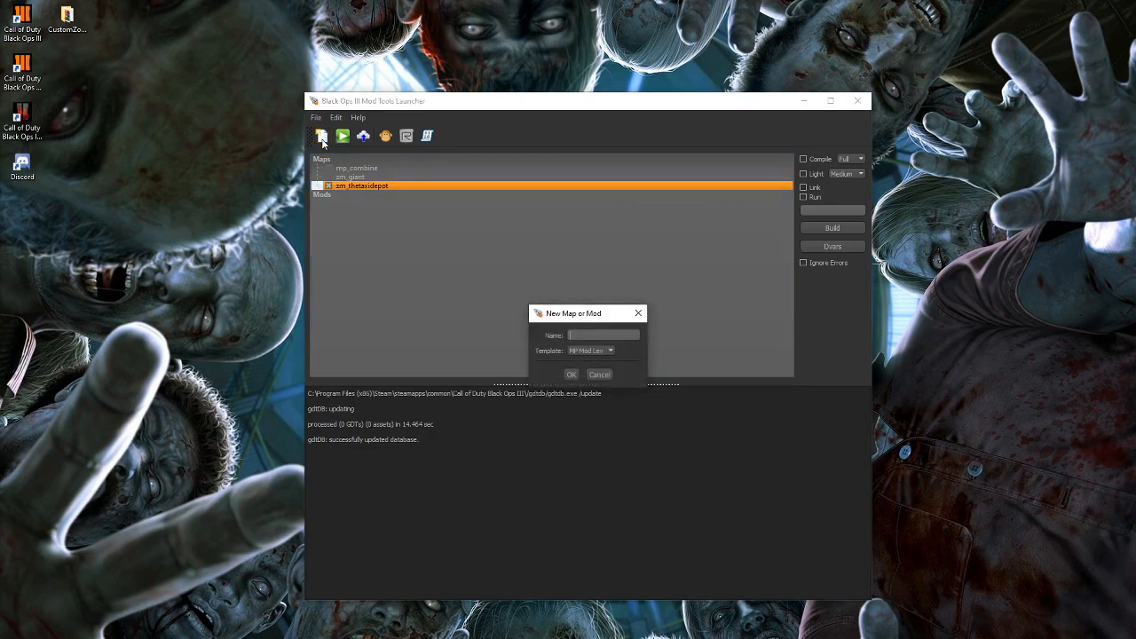
{"action": "left_click", "coordinate": [585, 335]}
{"action": "left_click", "coordinate": [596, 351]}
{"action": "left_click", "coordinate": [600, 375]}
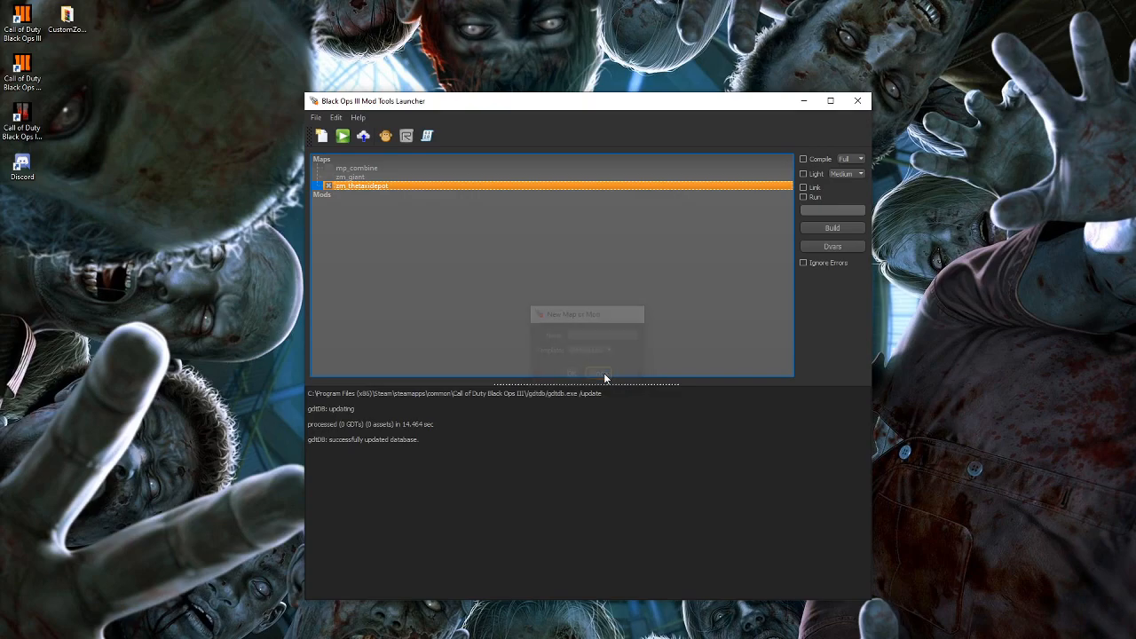
Step: Open the zm_thetaxidepot map in the Radiant level editor, close the Prefab Browser and widen the XZ Front view
{"action": "right_click", "coordinate": [380, 187]}
{"action": "left_click", "coordinate": [412, 200]}
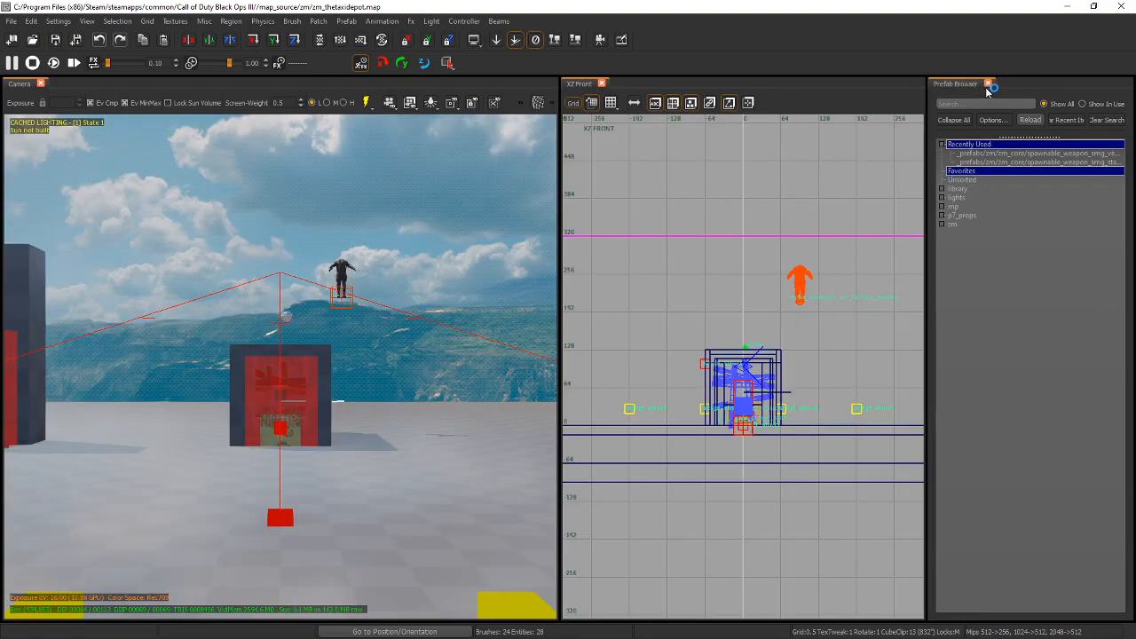
{"action": "left_click", "coordinate": [989, 84]}
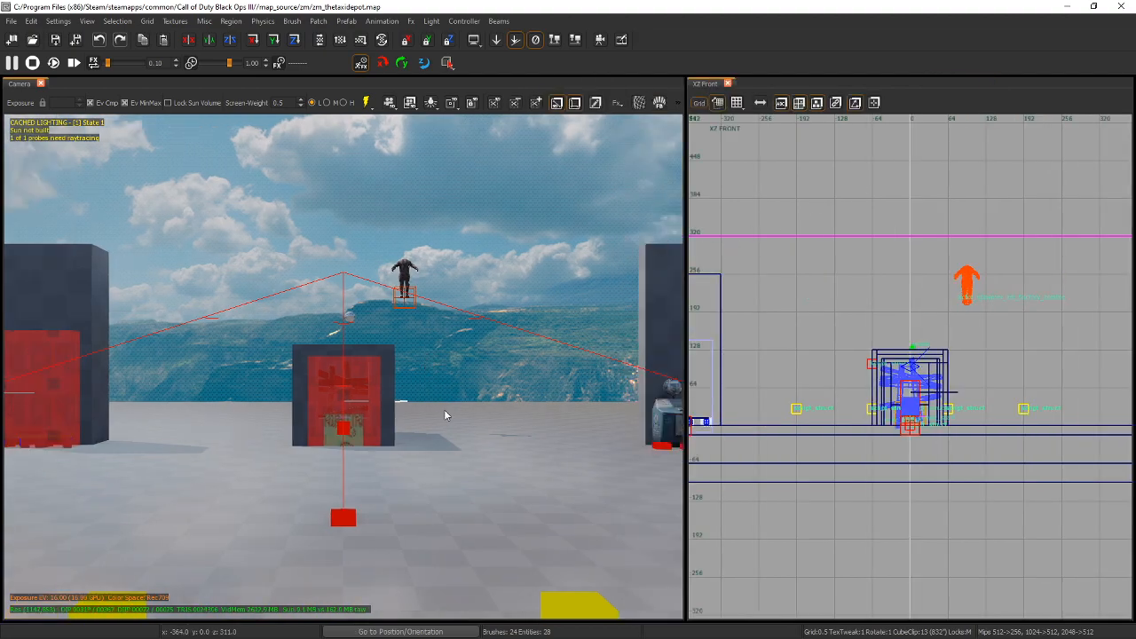
{"action": "scroll", "coordinate": [425, 387], "scroll_direction": "down", "scroll_amount": 4}
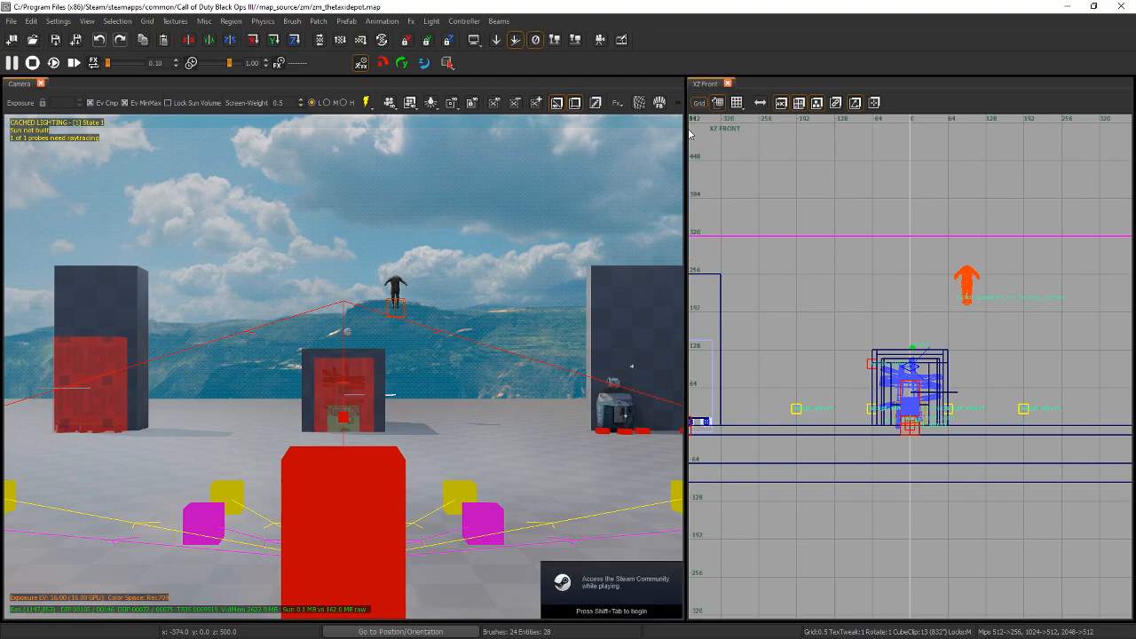
{"action": "left_click_drag", "start_coordinate": [685, 86], "coordinate": [613, 93]}
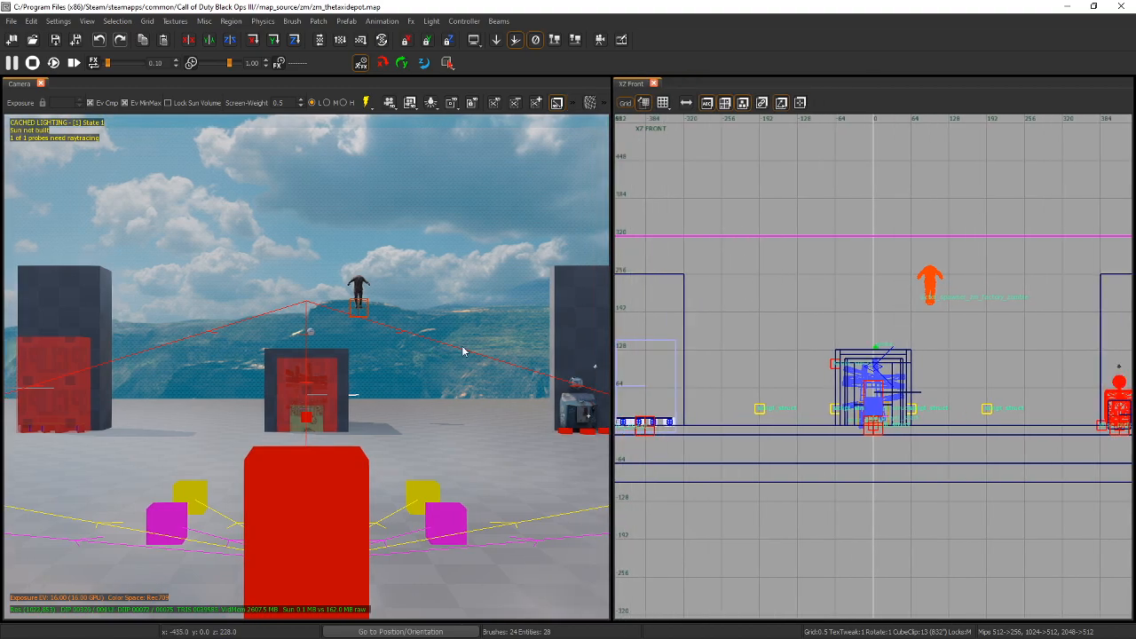
Step: Survey the default map in the 3D view, from the machines at ground level to an overview from above
{"action": "right_click_drag", "start_coordinate": [459, 345], "coordinate": [418, 380]}
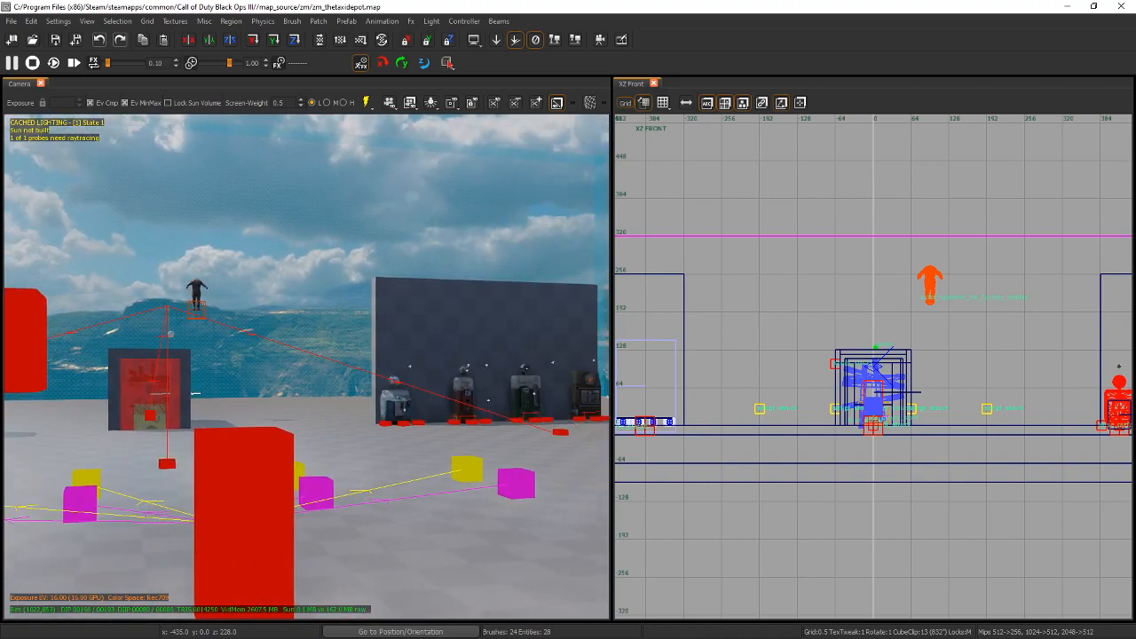
{"action": "right_click_drag", "start_coordinate": [417, 380], "coordinate": [266, 506], "text": "ctrl"}
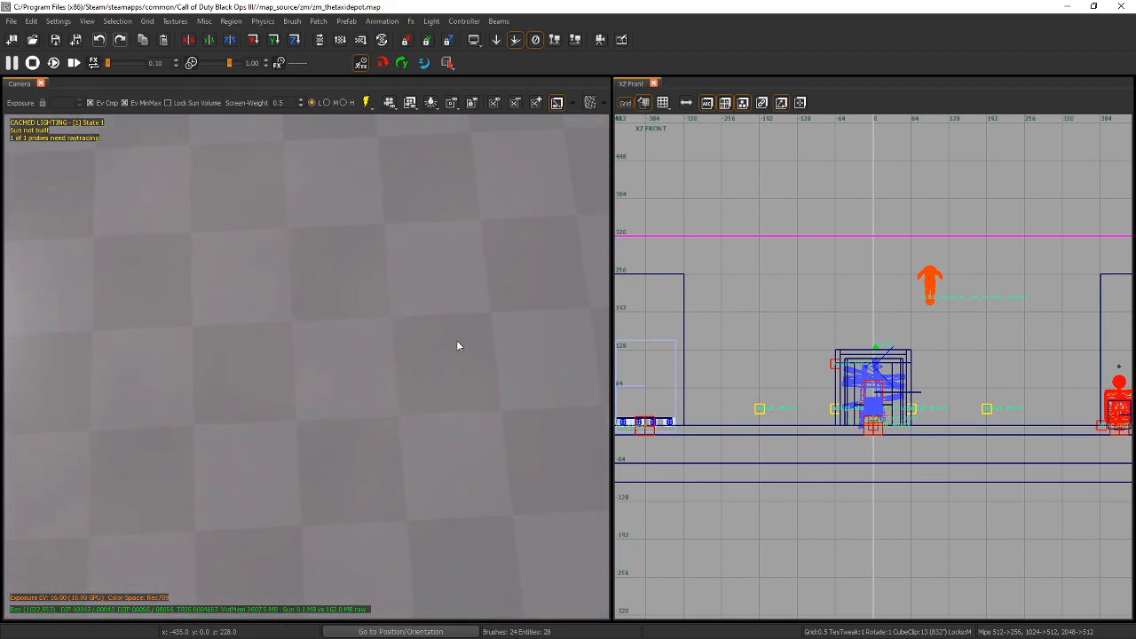
{"action": "right_click_drag", "start_coordinate": [448, 330], "coordinate": [417, 324]}
{"action": "scroll", "coordinate": [307, 367], "scroll_direction": "down", "scroll_amount": 5}
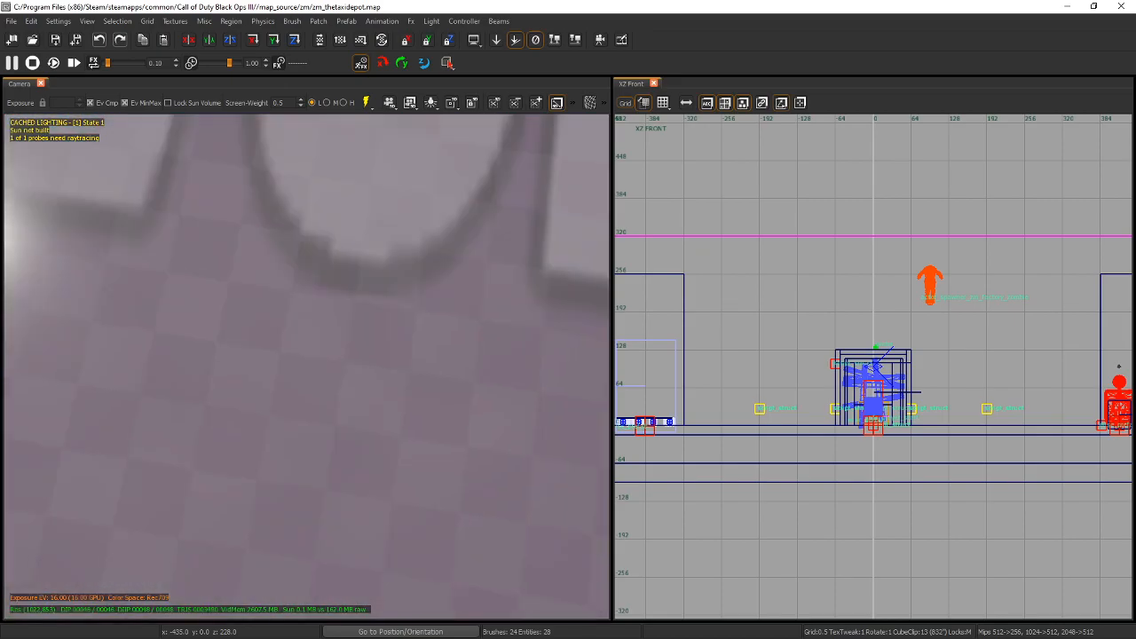
{"action": "right_click_drag", "start_coordinate": [397, 292], "coordinate": [398, 258], "text": "ctrl"}
{"action": "right_click_drag", "start_coordinate": [376, 344], "coordinate": [376, 133], "text": "ctrl"}
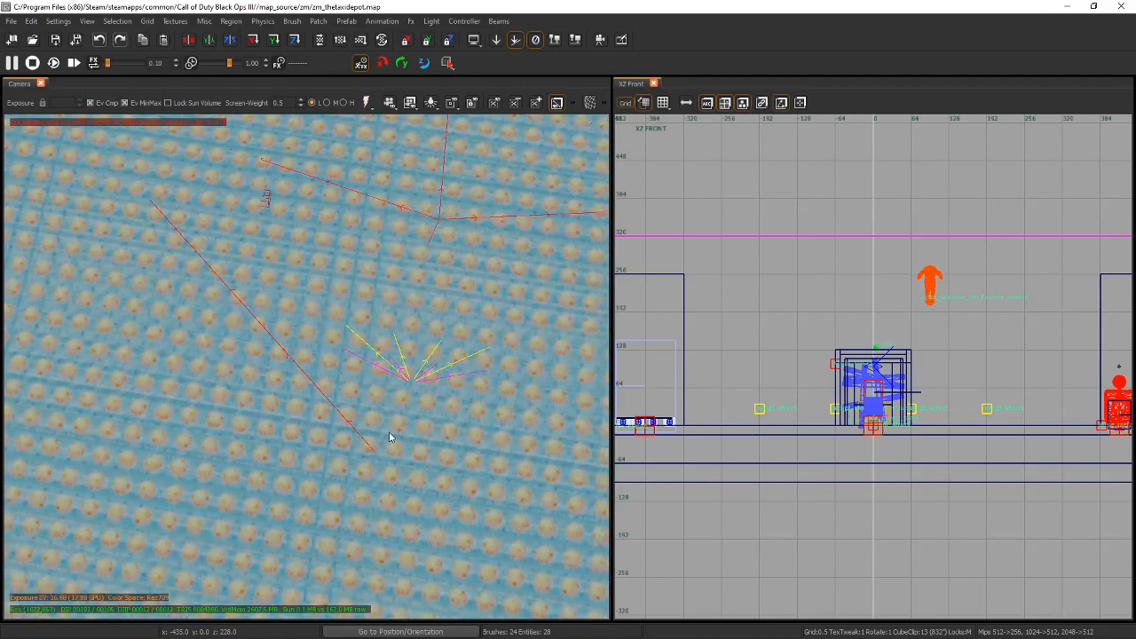
{"action": "right_click_drag", "start_coordinate": [331, 389], "coordinate": [331, 375], "text": "ctrl"}
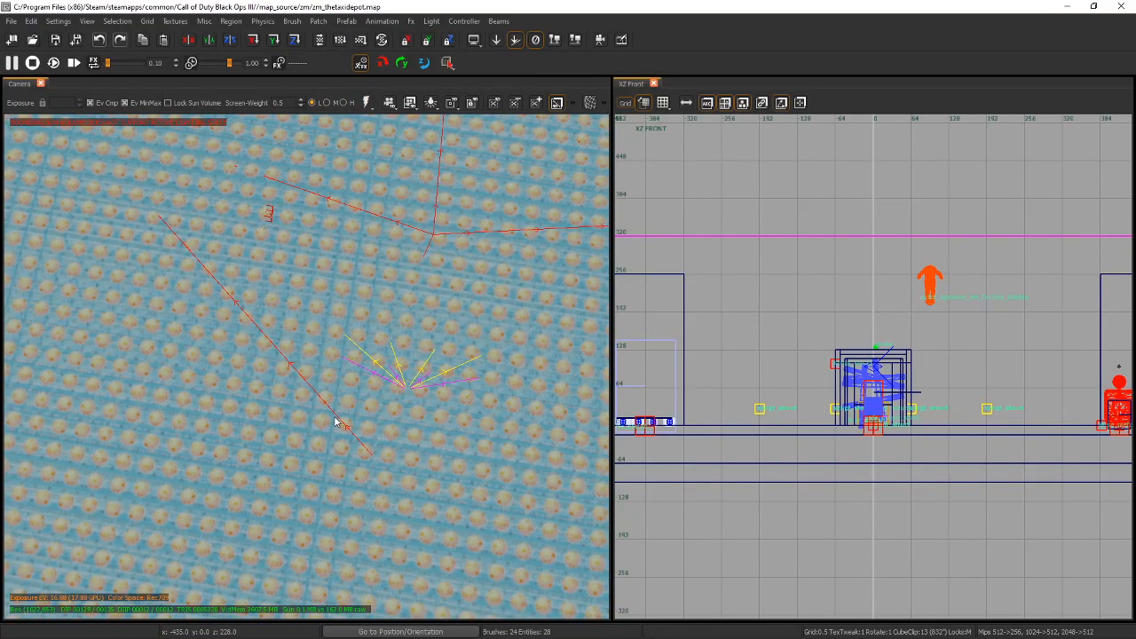
{"action": "left_click", "coordinate": [277, 440], "text": "shift"}
{"action": "key", "text": "f"}
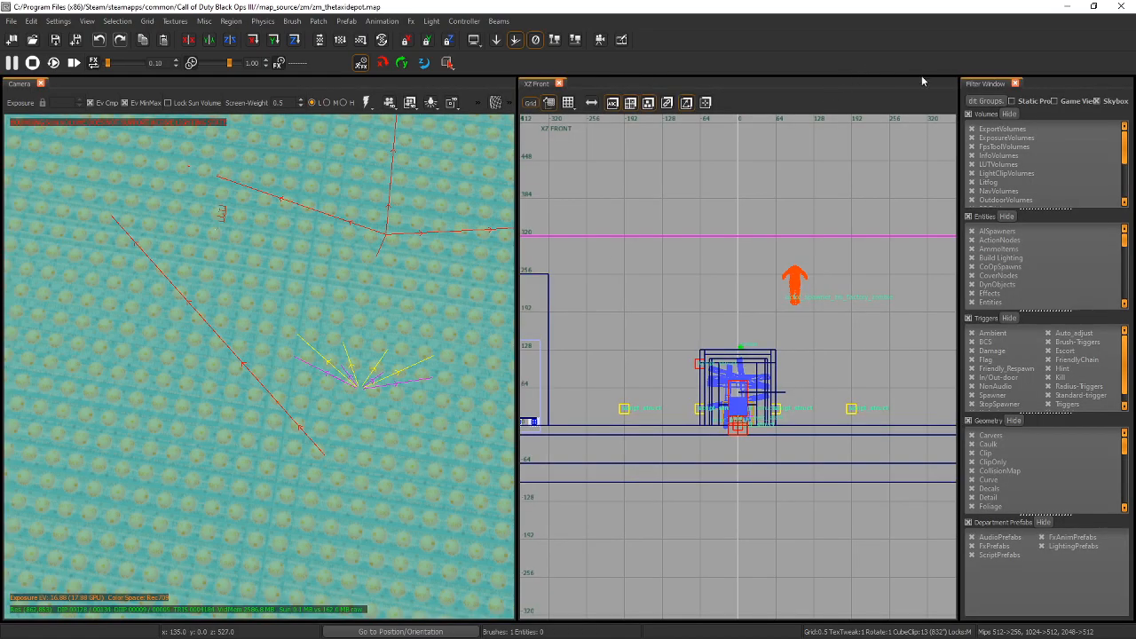
{"action": "left_click", "coordinate": [1015, 83]}
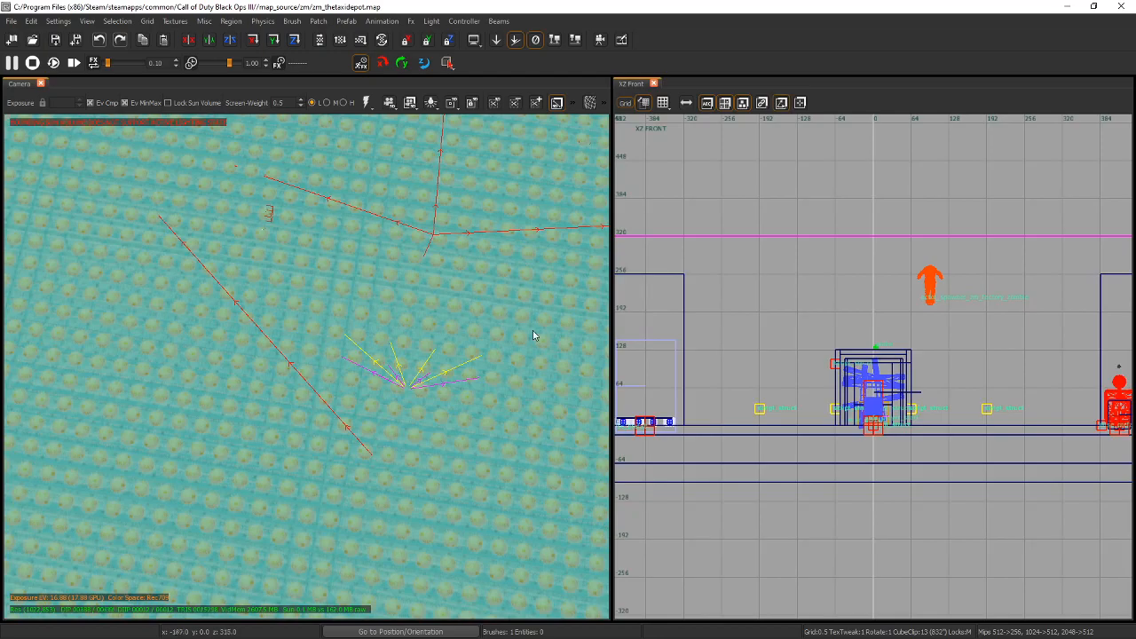
Step: Clear the stacked large volumes covering the map from view one by one, leaving the ground brush in place and deselected
{"action": "left_click", "coordinate": [321, 408], "text": "shift"}
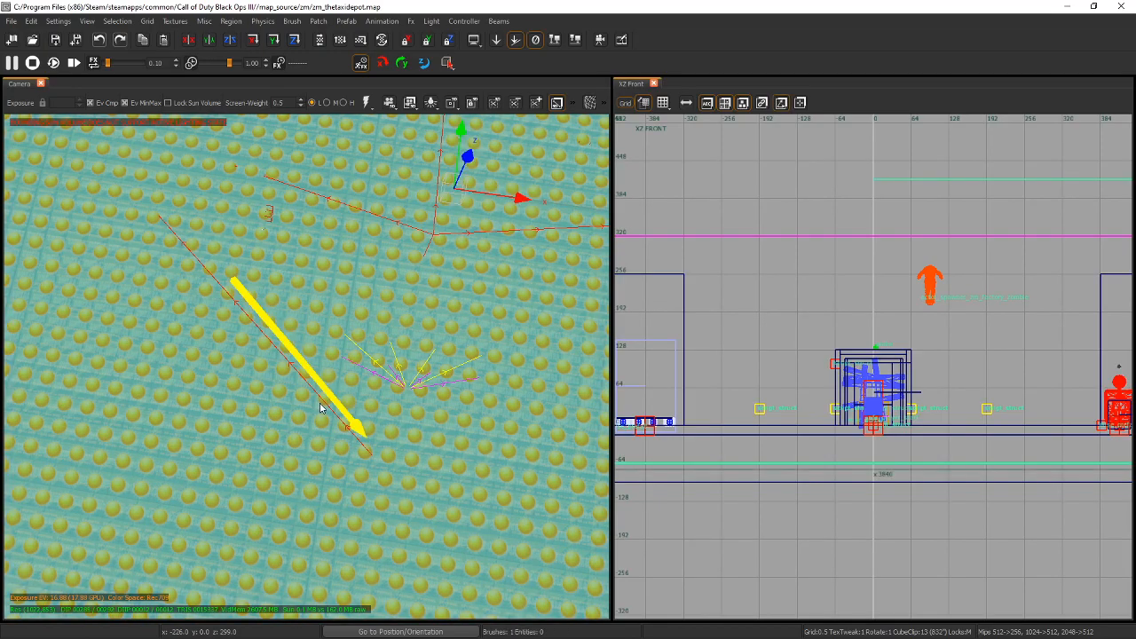
{"action": "key", "text": "BackSpace"}
{"action": "left_click", "coordinate": [321, 408], "text": "shift"}
{"action": "key", "text": "BackSpace"}
{"action": "left_click", "coordinate": [321, 408], "text": "shift"}
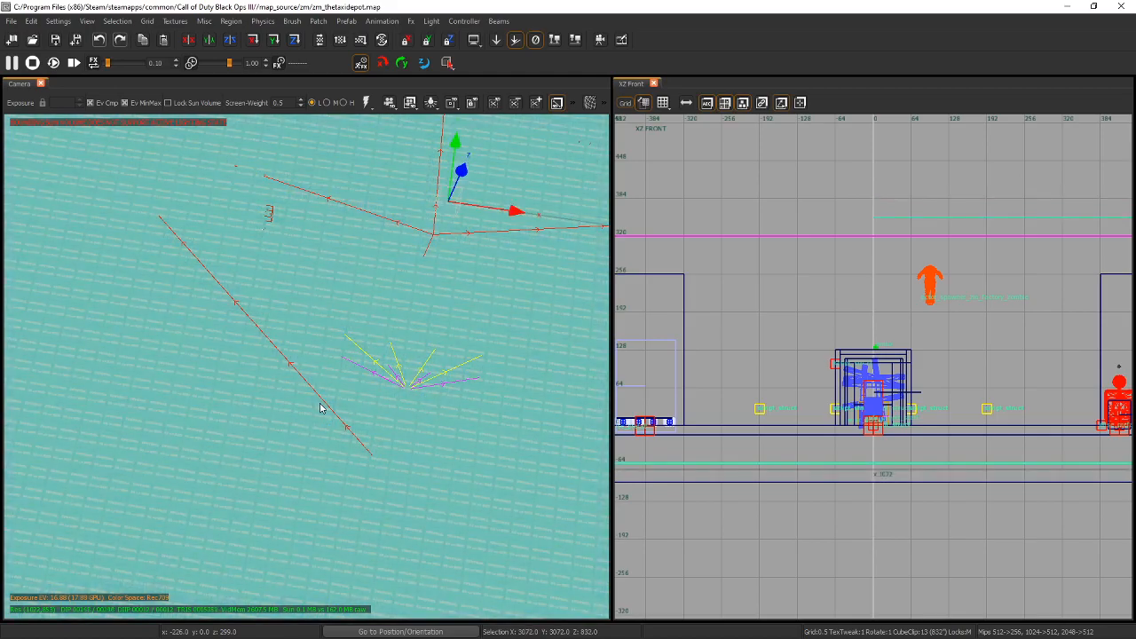
{"action": "key", "text": "BackSpace"}
{"action": "left_click", "coordinate": [321, 408], "text": "shift"}
{"action": "key", "text": "BackSpace"}
{"action": "left_click", "coordinate": [321, 408], "text": "shift"}
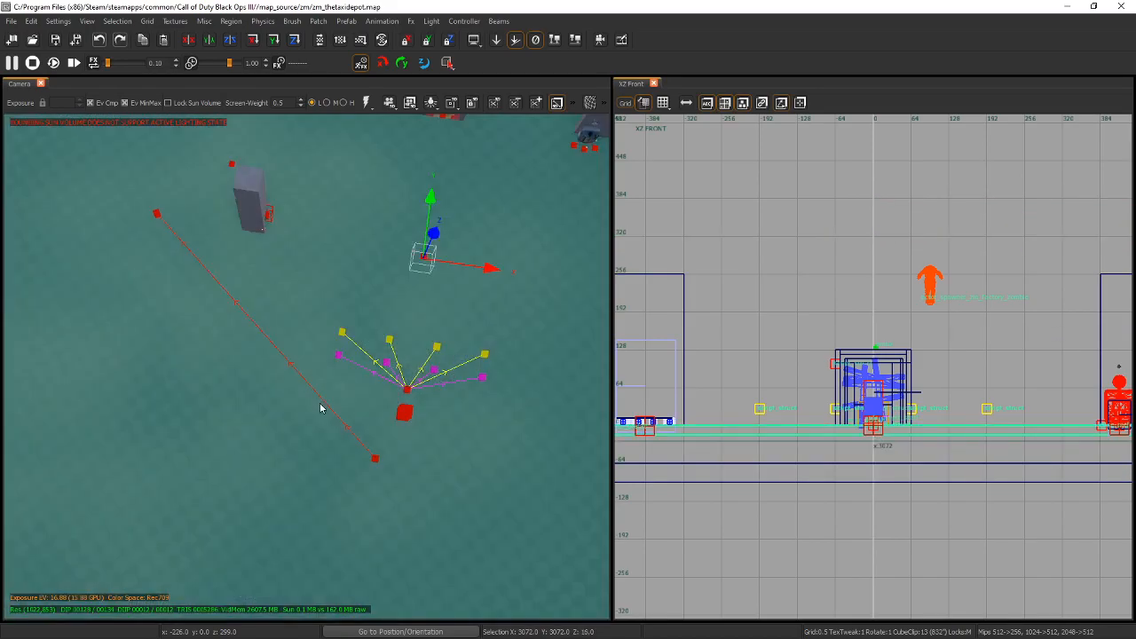
{"action": "key", "text": "Escape"}
Step: Clear the large translucent boundary walls on all sides of the map from view
{"action": "mouse_move", "coordinate": [417, 427]}
{"action": "right_mouse_down"}
{"action": "mouse_move", "coordinate": [413, 293]}
{"action": "mouse_move", "coordinate": [410, 351]}
{"action": "right_mouse_up"}
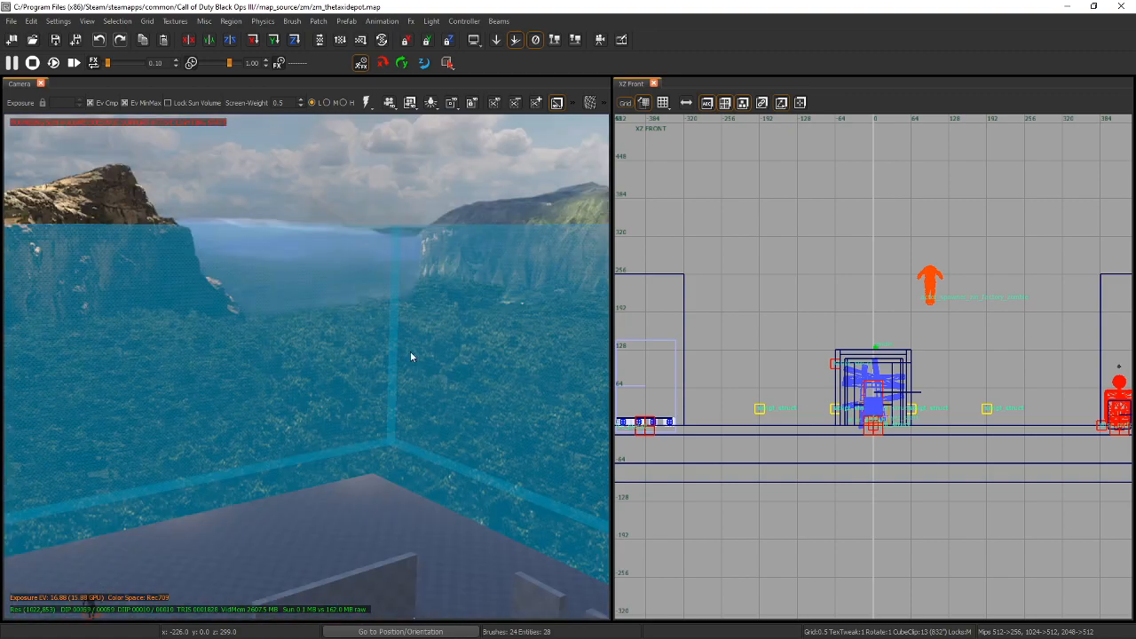
{"action": "left_click", "coordinate": [348, 337], "text": "shift"}
{"action": "left_click", "coordinate": [458, 340], "text": "shift"}
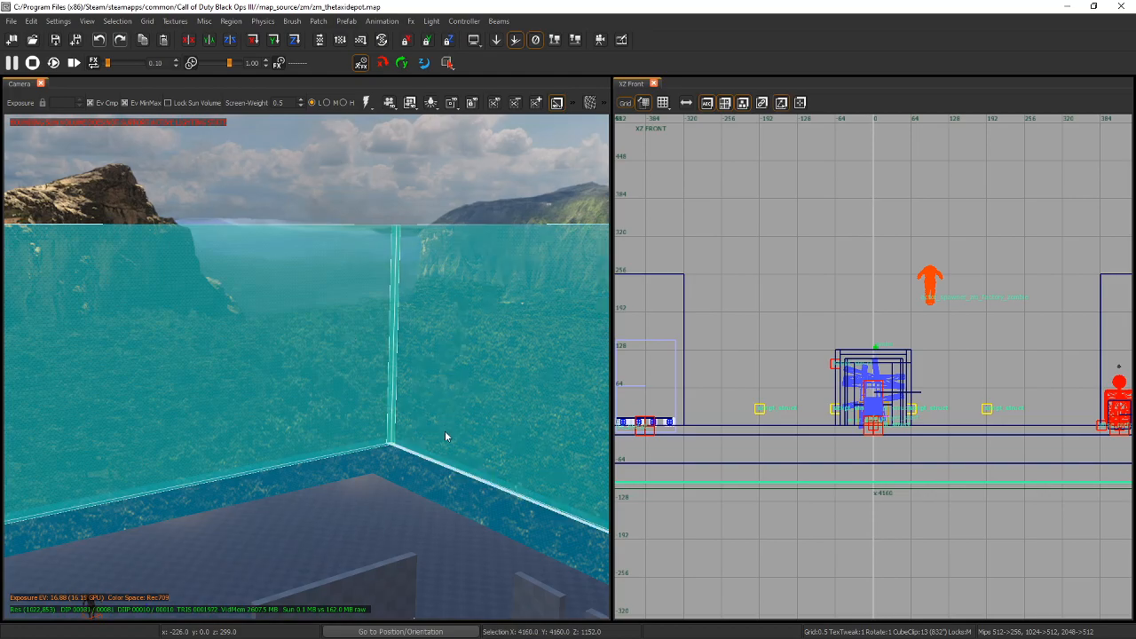
{"action": "key", "text": "Delete"}
{"action": "right_click_drag", "start_coordinate": [430, 477], "coordinate": [302, 481]}
{"action": "left_click", "coordinate": [407, 437], "text": "shift"}
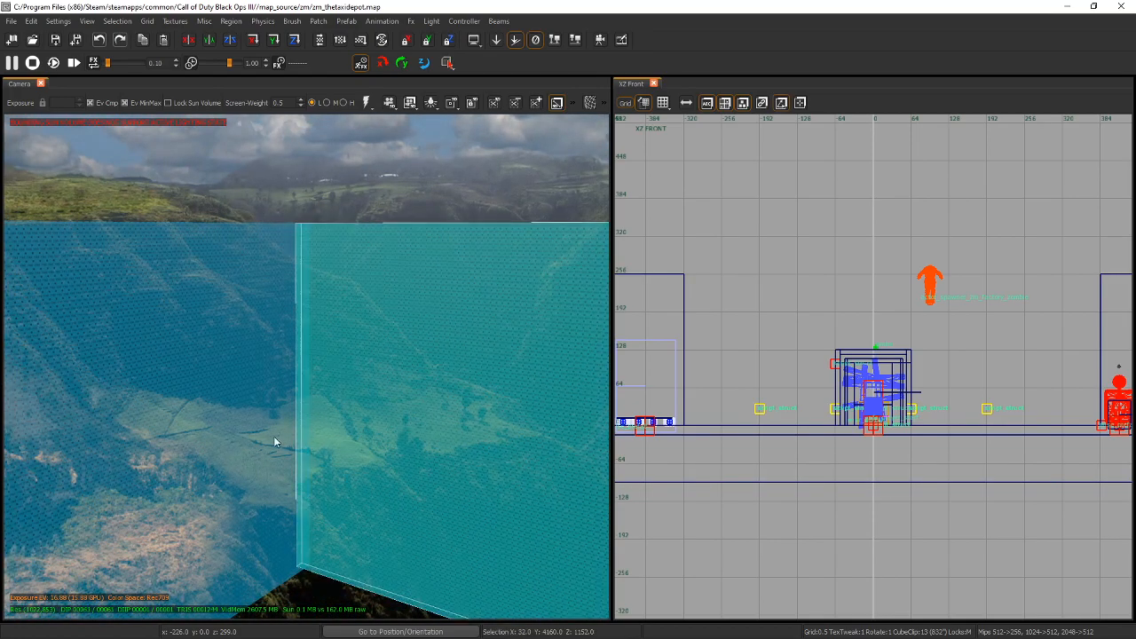
{"action": "left_click", "coordinate": [263, 441], "text": "shift"}
{"action": "key", "text": "Delete"}
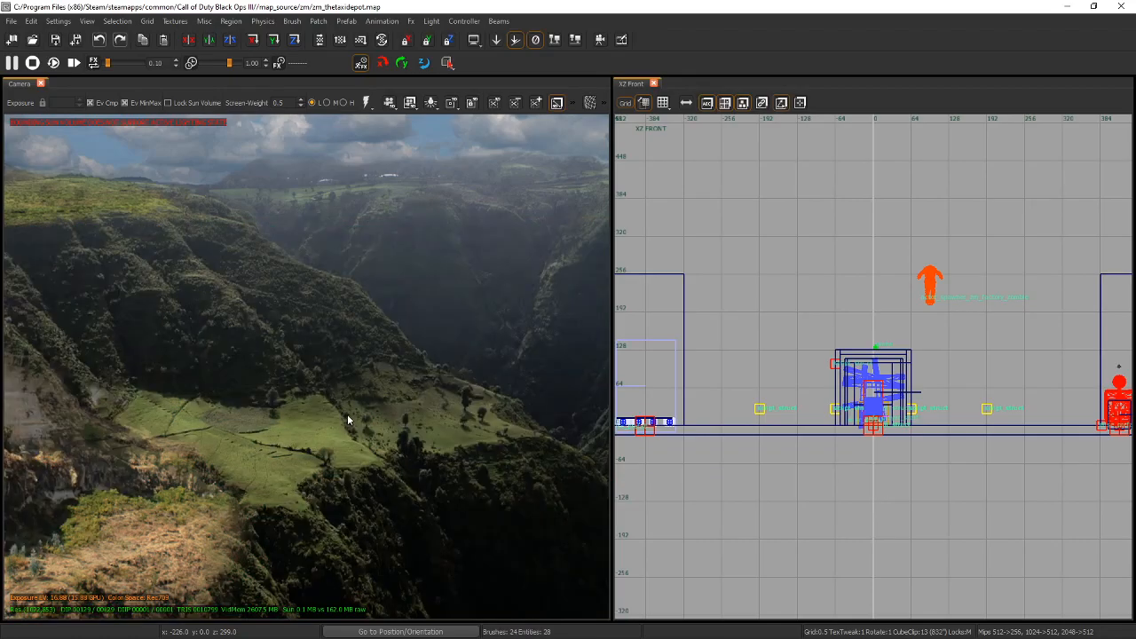
Step: Select the six machines together with their three backing walls and move them along the X axis to X -694.5
{"action": "right_click_drag", "start_coordinate": [349, 432], "coordinate": [13, 484]}
{"action": "right_click_drag", "start_coordinate": [306, 366], "coordinate": [359, 258]}
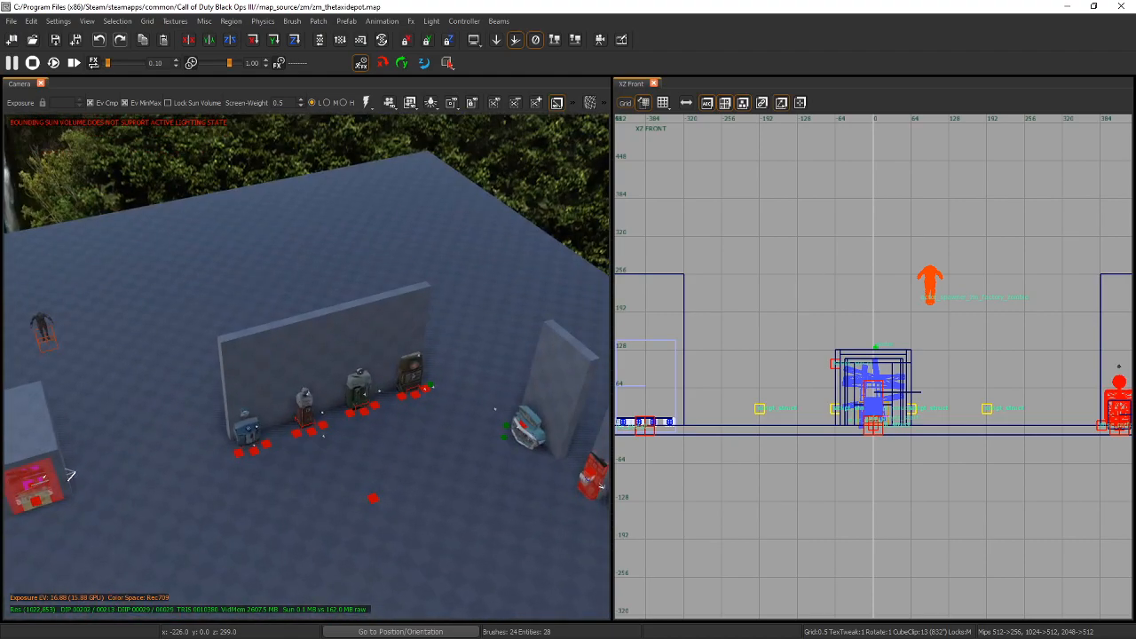
{"action": "right_click_drag", "start_coordinate": [70, 475], "coordinate": [316, 443]}
{"action": "right_click_drag", "start_coordinate": [316, 304], "coordinate": [312, 299]}
{"action": "right_click_drag", "start_coordinate": [353, 334], "coordinate": [453, 330]}
{"action": "right_click_drag", "start_coordinate": [351, 315], "coordinate": [240, 317]}
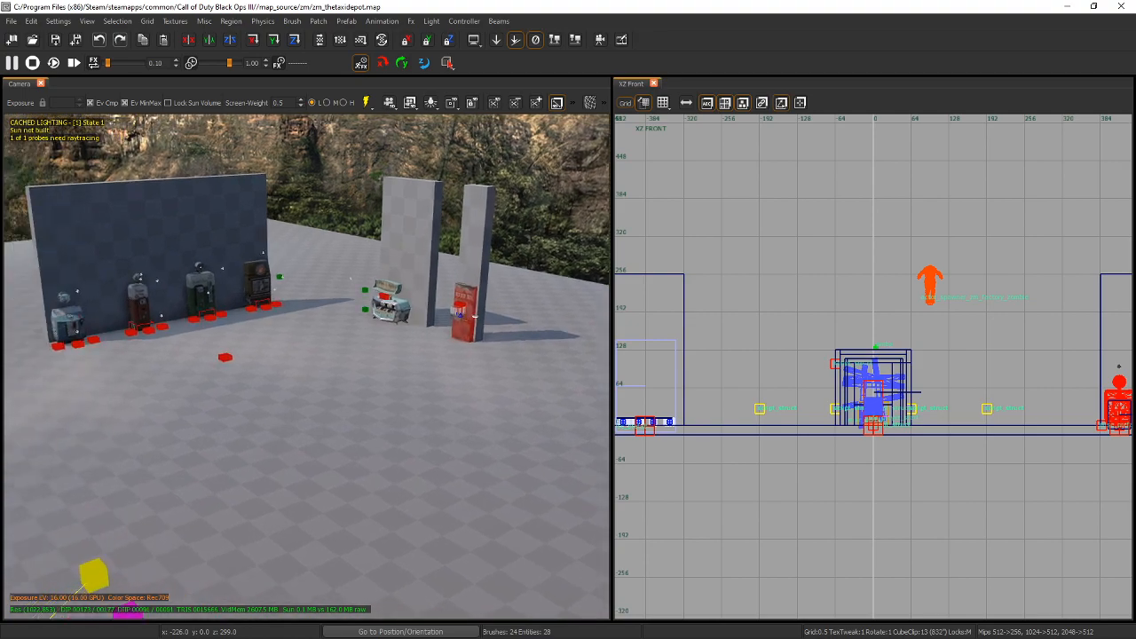
{"action": "left_click", "coordinate": [466, 314], "text": "shift"}
{"action": "left_click", "coordinate": [471, 276], "text": "shift"}
{"action": "left_click", "coordinate": [411, 265], "text": "shift"}
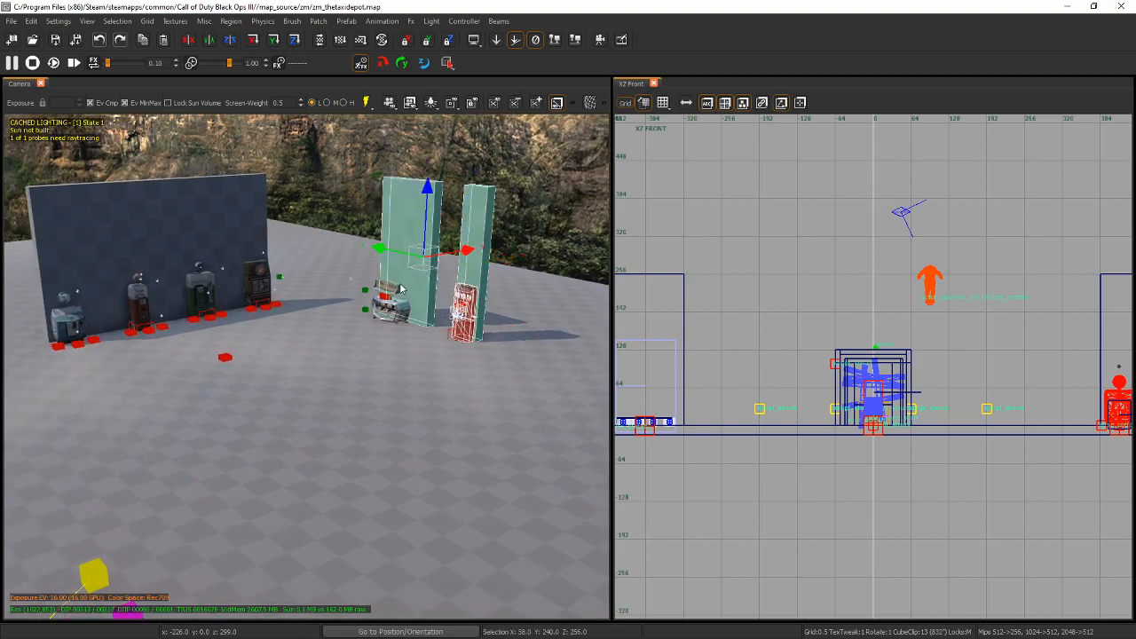
{"action": "left_click", "coordinate": [392, 308], "text": "shift"}
{"action": "left_click", "coordinate": [381, 309], "text": "shift"}
{"action": "left_click", "coordinate": [386, 301], "text": "shift"}
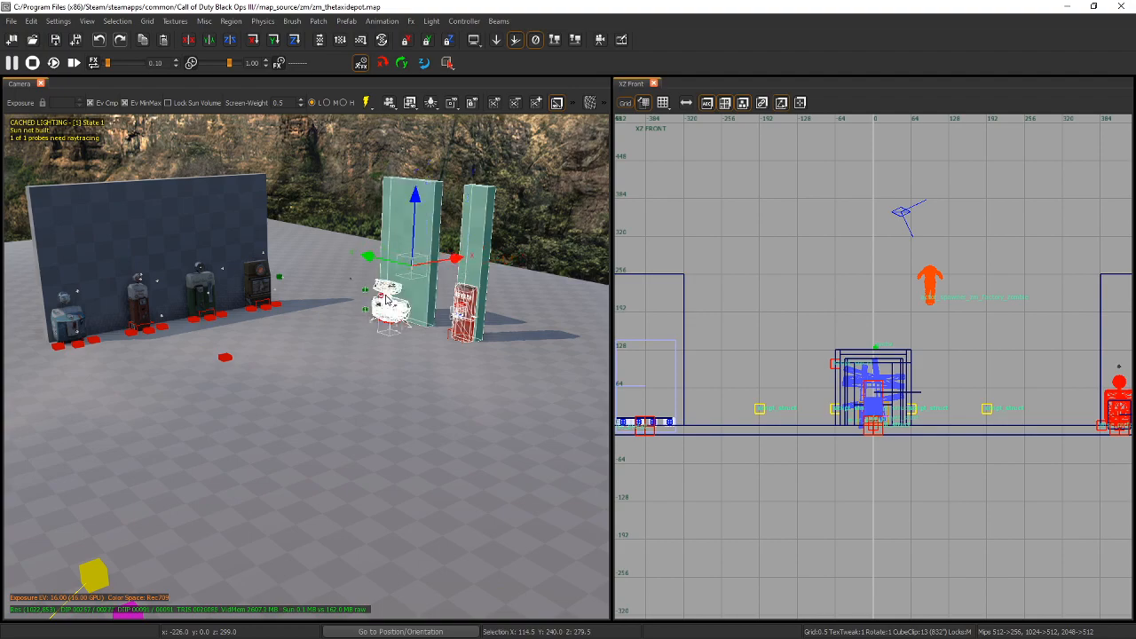
{"action": "left_click", "coordinate": [258, 288], "text": "shift"}
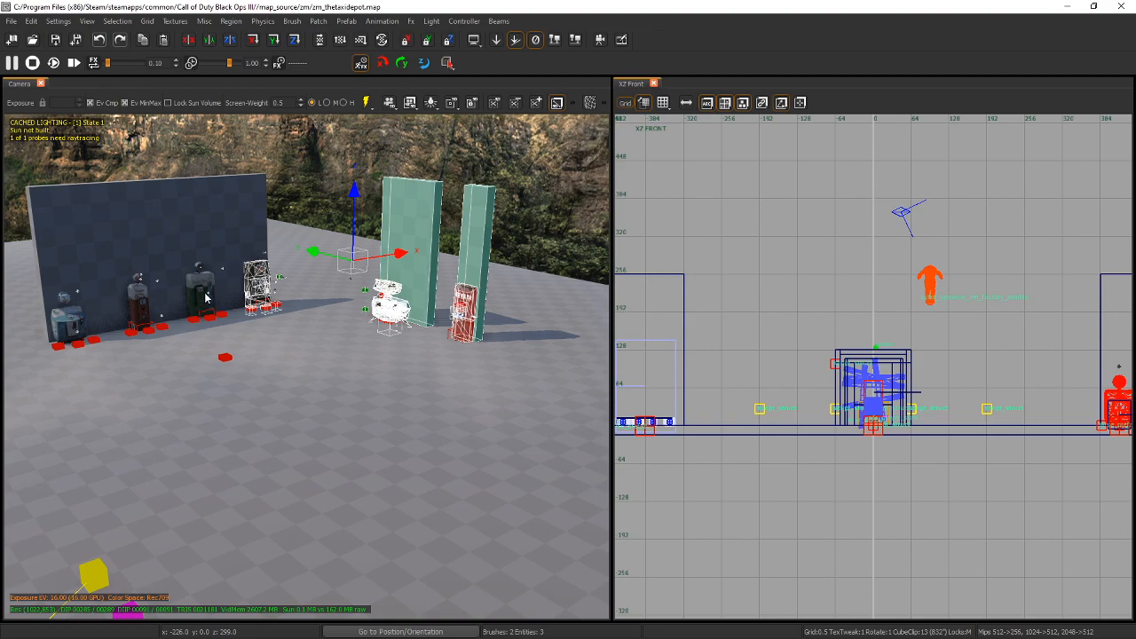
{"action": "left_click", "coordinate": [208, 297], "text": "shift"}
{"action": "left_click", "coordinate": [139, 310], "text": "shift"}
{"action": "left_click", "coordinate": [78, 323], "text": "shift"}
{"action": "left_click", "coordinate": [133, 260], "text": "shift"}
{"action": "right_click_drag", "start_coordinate": [304, 264], "coordinate": [399, 252]}
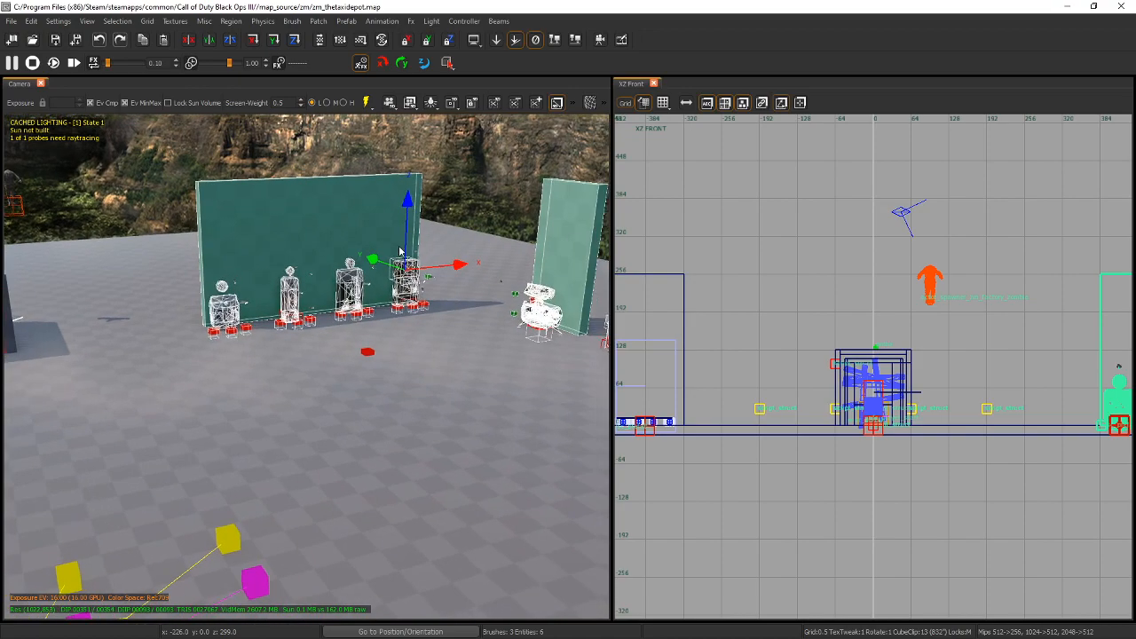
{"action": "left_click_drag", "start_coordinate": [457, 268], "coordinate": [0, 382]}
Step: Move the selected machines and walls further along the X axis to X -1211 and deselect them
{"action": "right_click_drag", "start_coordinate": [284, 306], "coordinate": [213, 306]}
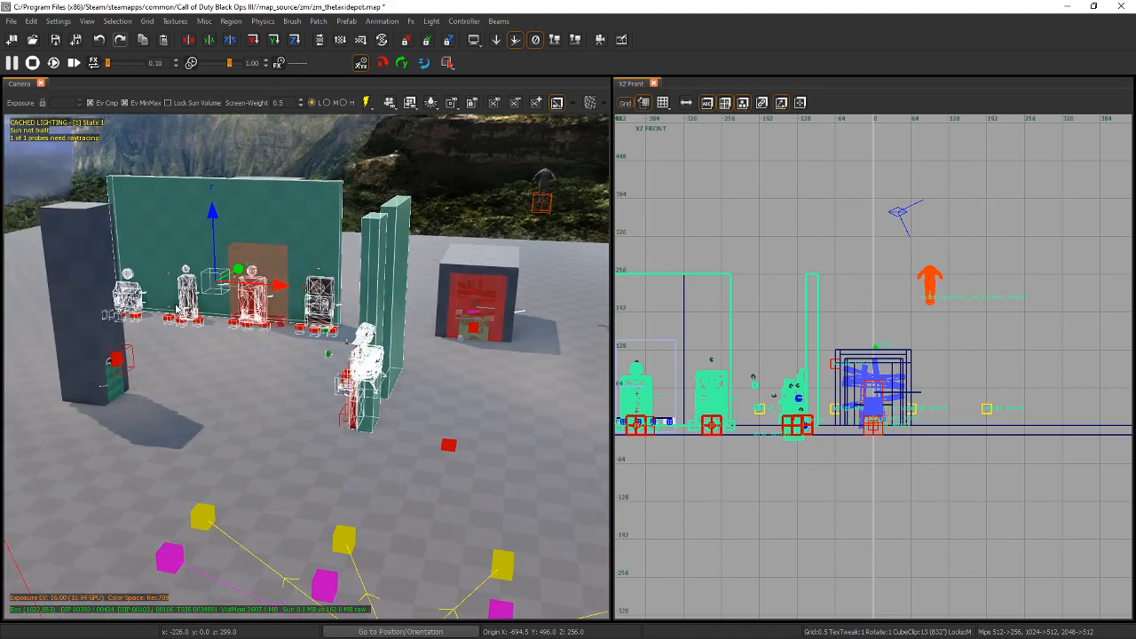
{"action": "left_click_drag", "start_coordinate": [278, 289], "coordinate": [1, 232]}
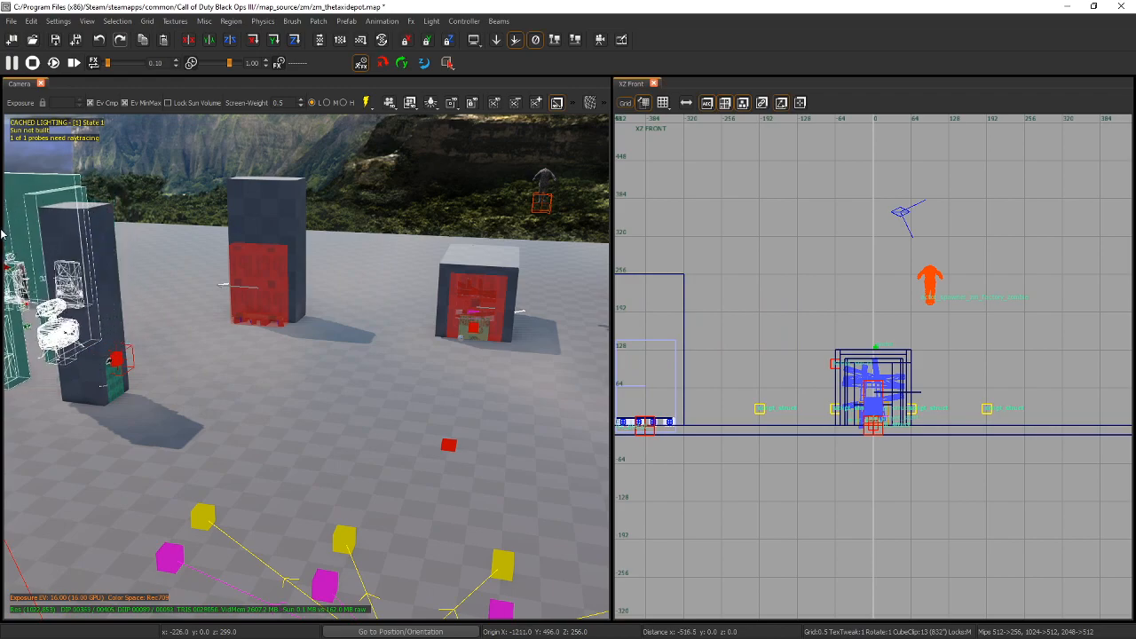
{"action": "right_click_drag", "start_coordinate": [114, 262], "coordinate": [167, 279]}
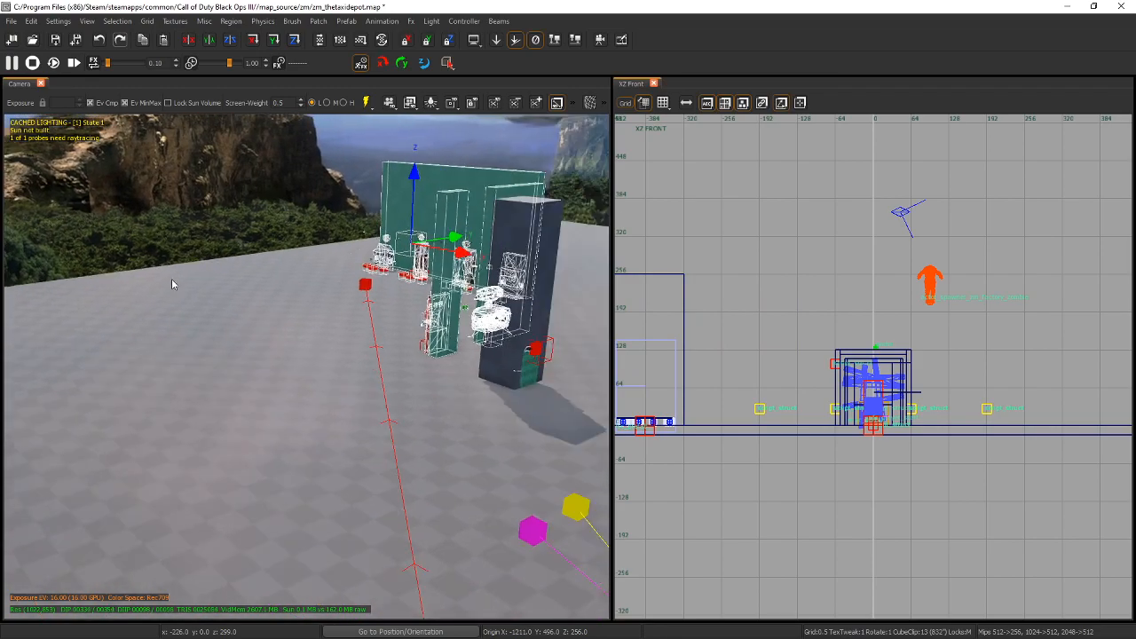
{"action": "right_click_drag", "start_coordinate": [247, 275], "coordinate": [513, 332]}
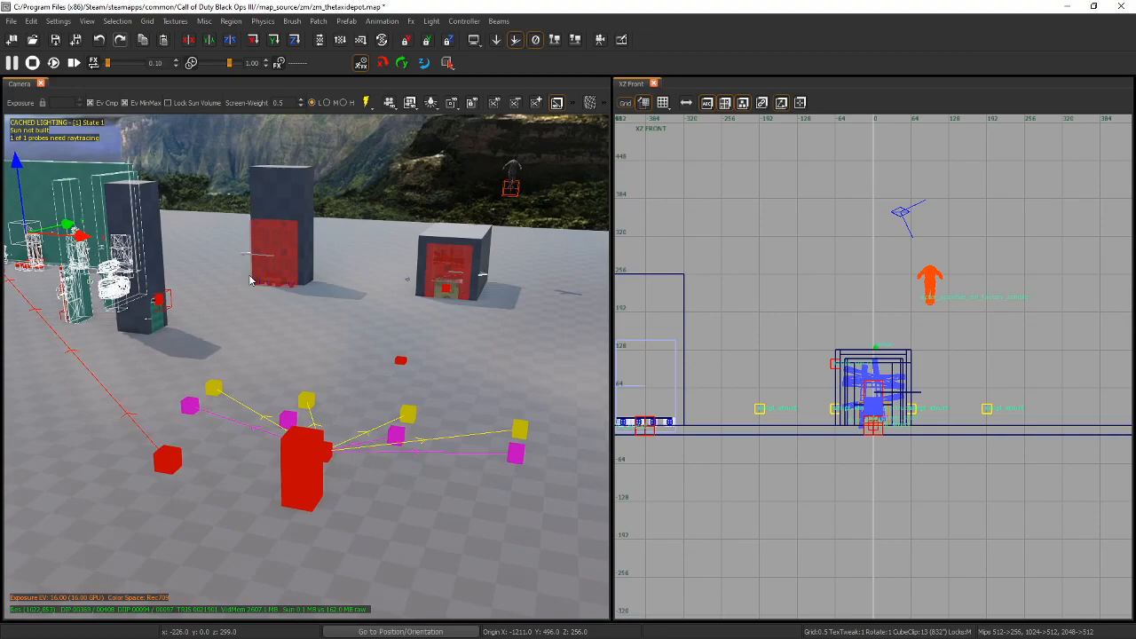
{"action": "key", "text": "Escape"}
Step: Select the small red script_struct on the open floor and examine its entity properties
{"action": "right_click_drag", "start_coordinate": [250, 247], "coordinate": [354, 333]}
{"action": "right_click_drag", "start_coordinate": [162, 221], "coordinate": [297, 222]}
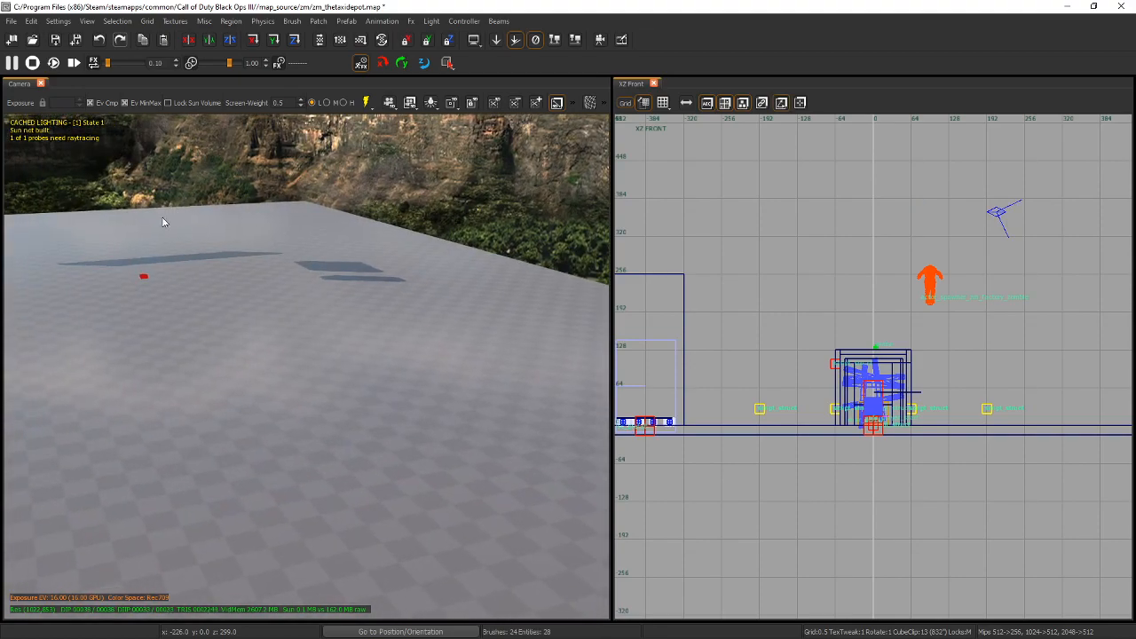
{"action": "left_click", "coordinate": [143, 279]}
{"action": "key", "text": "n"}
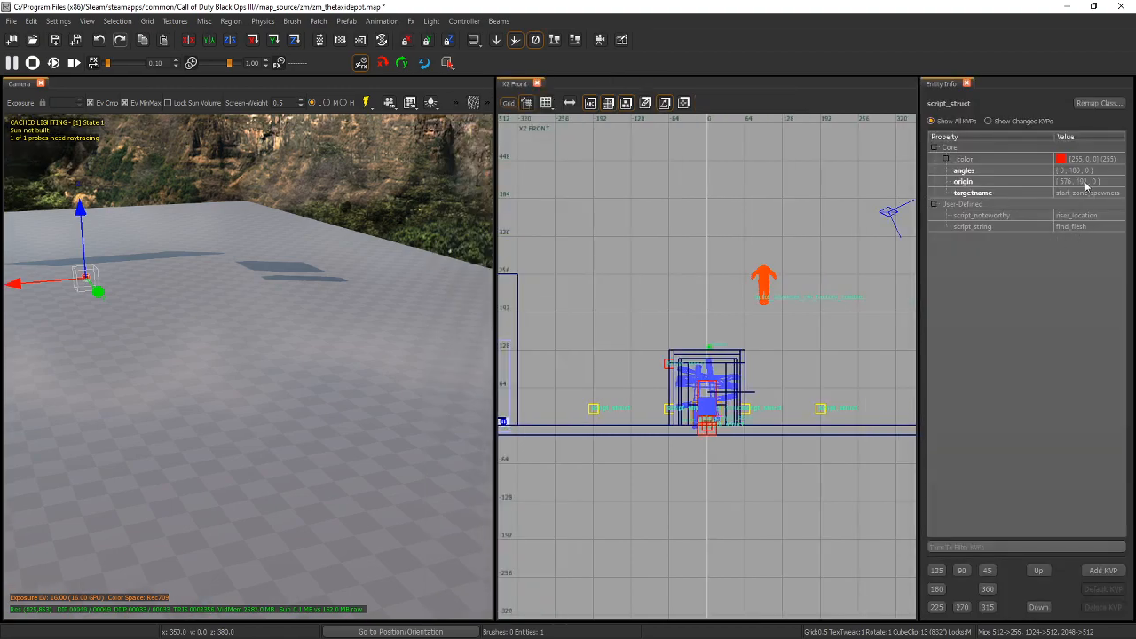
{"action": "left_click", "coordinate": [968, 84]}
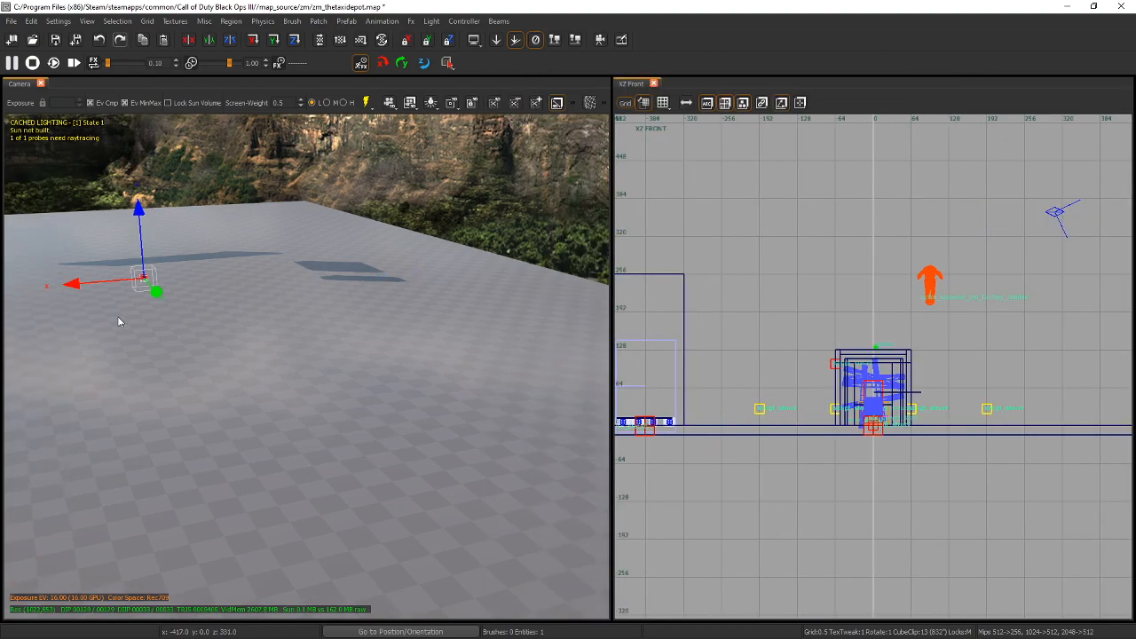
{"action": "right_click_drag", "start_coordinate": [118, 307], "coordinate": [35, 307]}
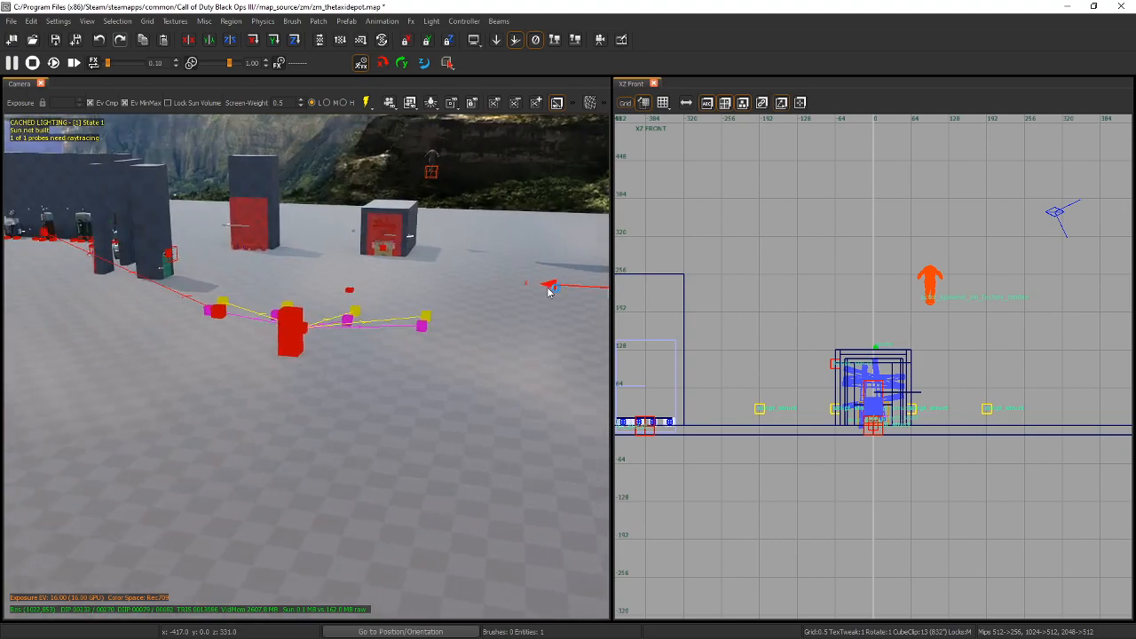
Step: Move the selected script_struct along the X axis to X -346 and examine the entity properties of the other small red script_struct
{"action": "left_click_drag", "start_coordinate": [548, 285], "coordinate": [176, 249]}
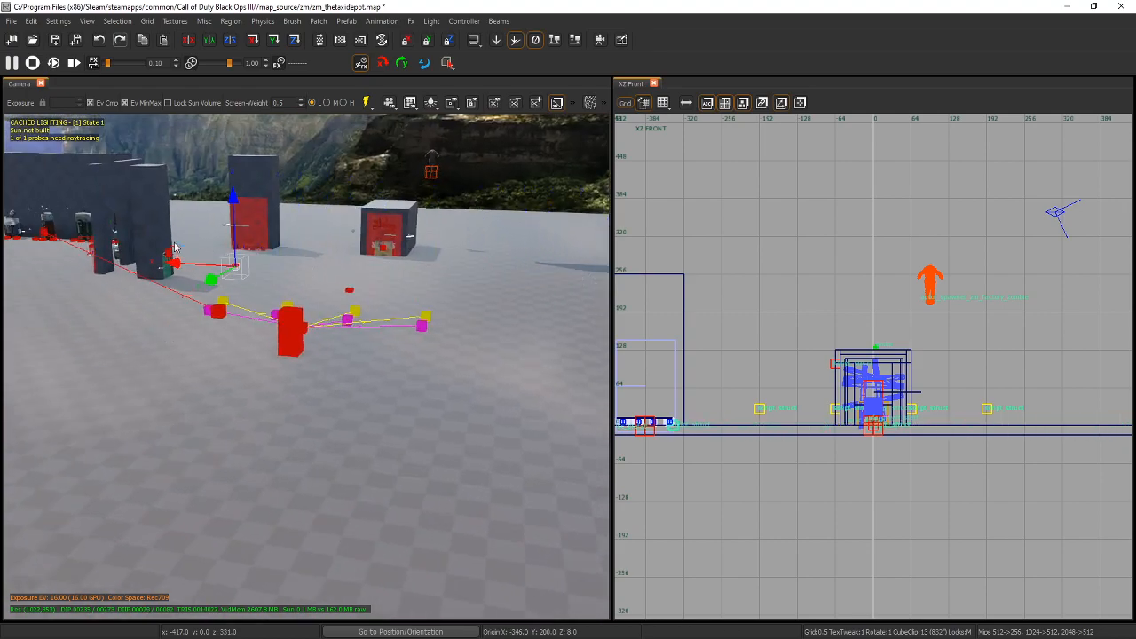
{"action": "left_click", "coordinate": [350, 293]}
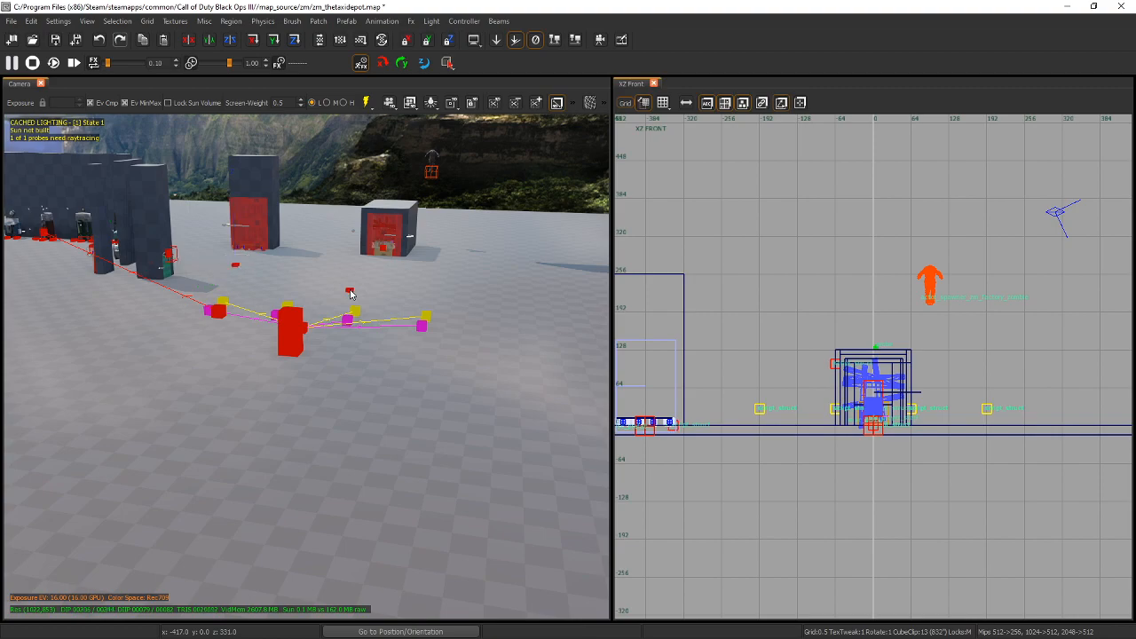
{"action": "key", "text": "n"}
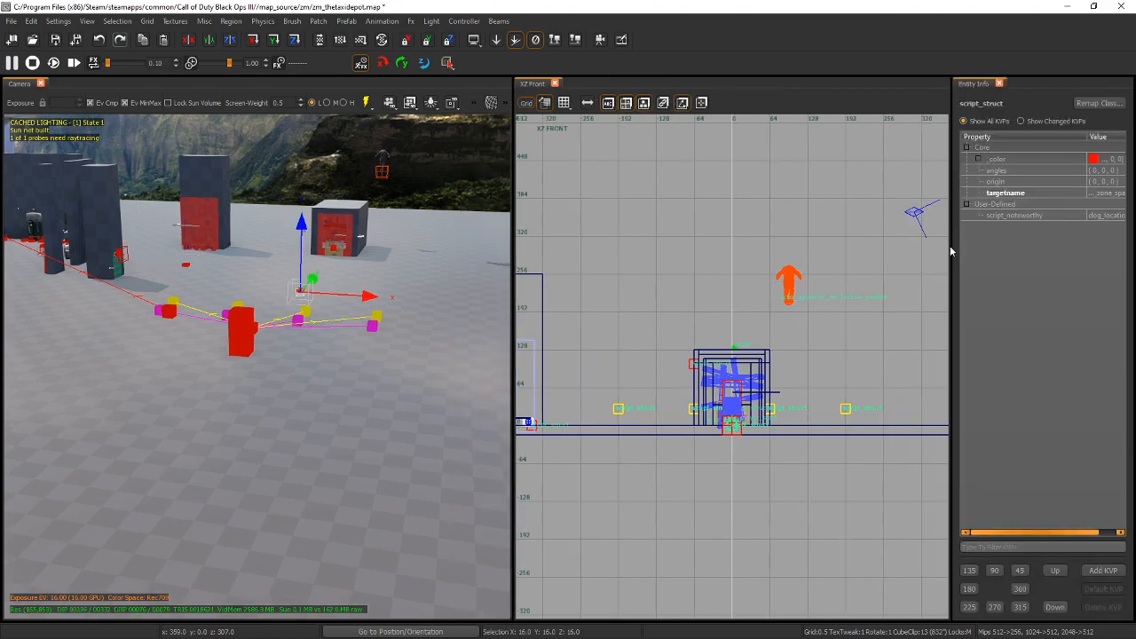
{"action": "left_click_drag", "start_coordinate": [950, 251], "coordinate": [924, 245]}
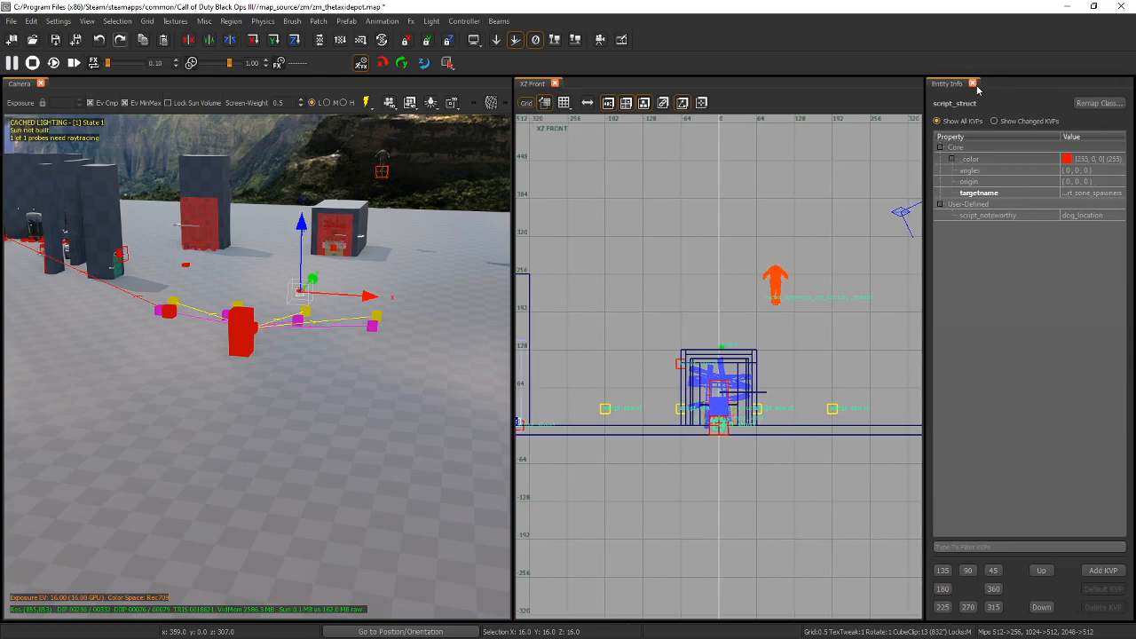
{"action": "left_click", "coordinate": [973, 83]}
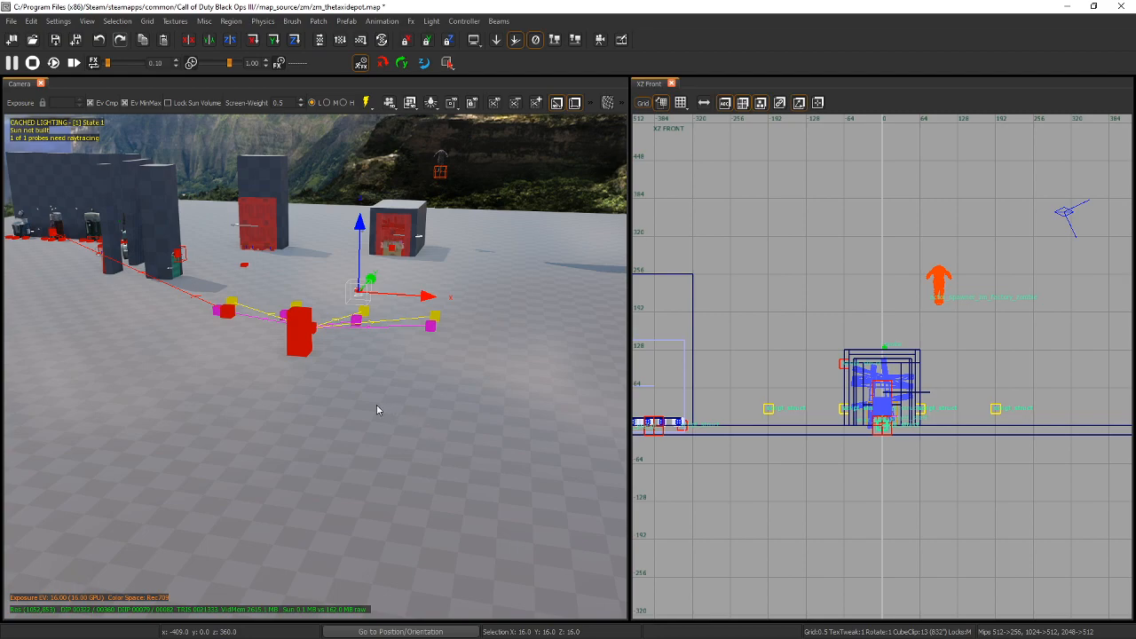
{"action": "key", "text": "Escape"}
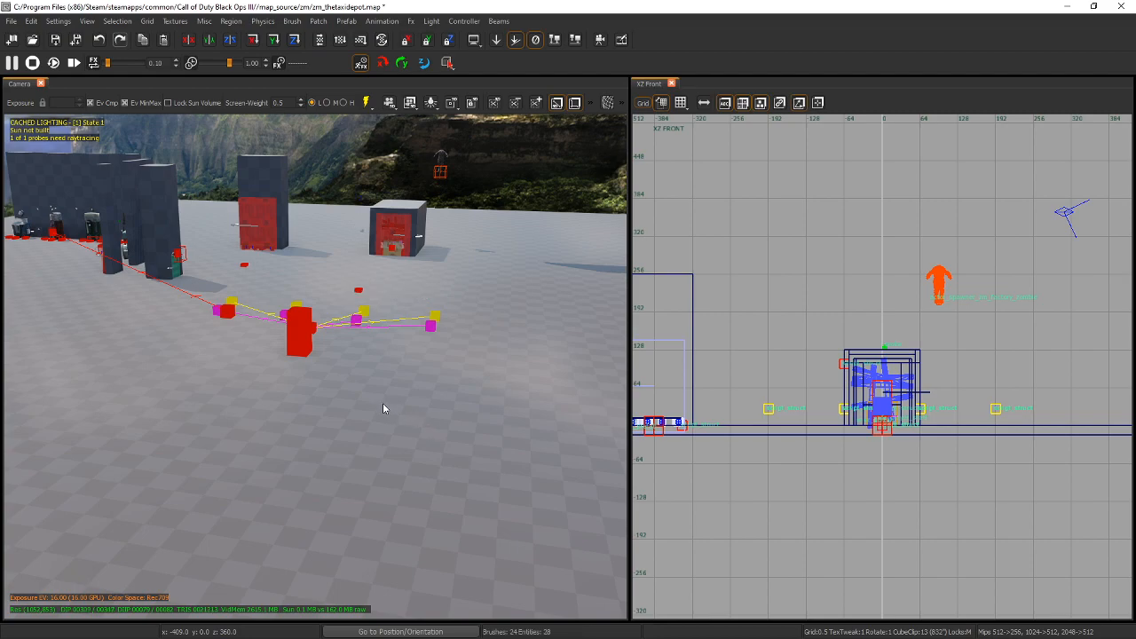
{"action": "left_click", "coordinate": [358, 293]}
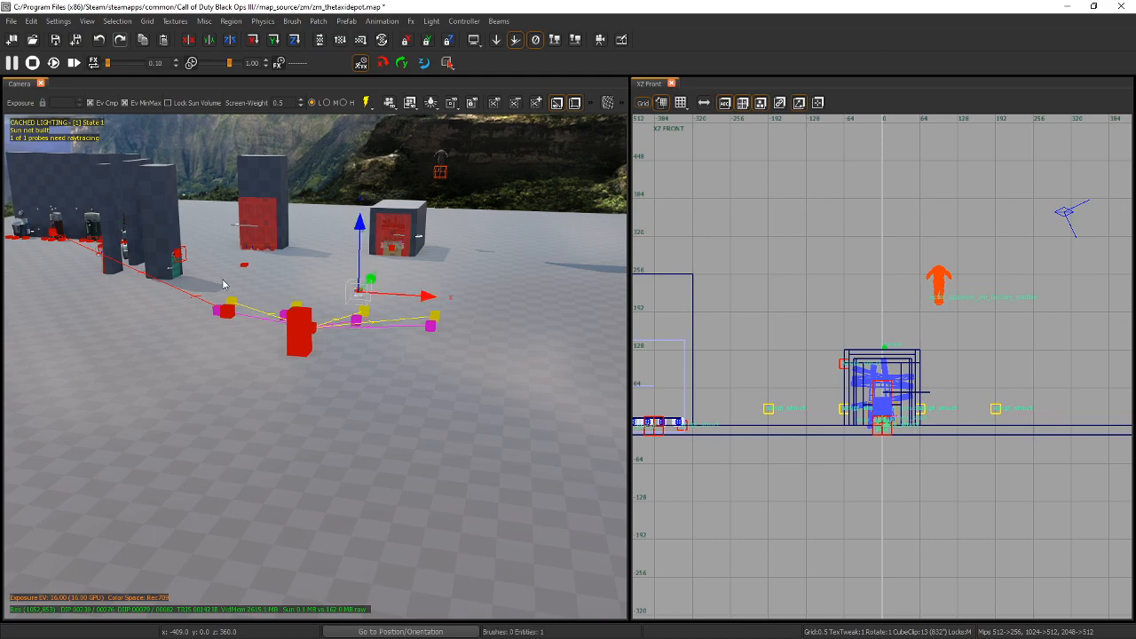
{"action": "key", "text": "Escape"}
Step: Switch the camera view from cached lighting to runtime lighting
{"action": "right_click_drag", "start_coordinate": [226, 301], "coordinate": [107, 300]}
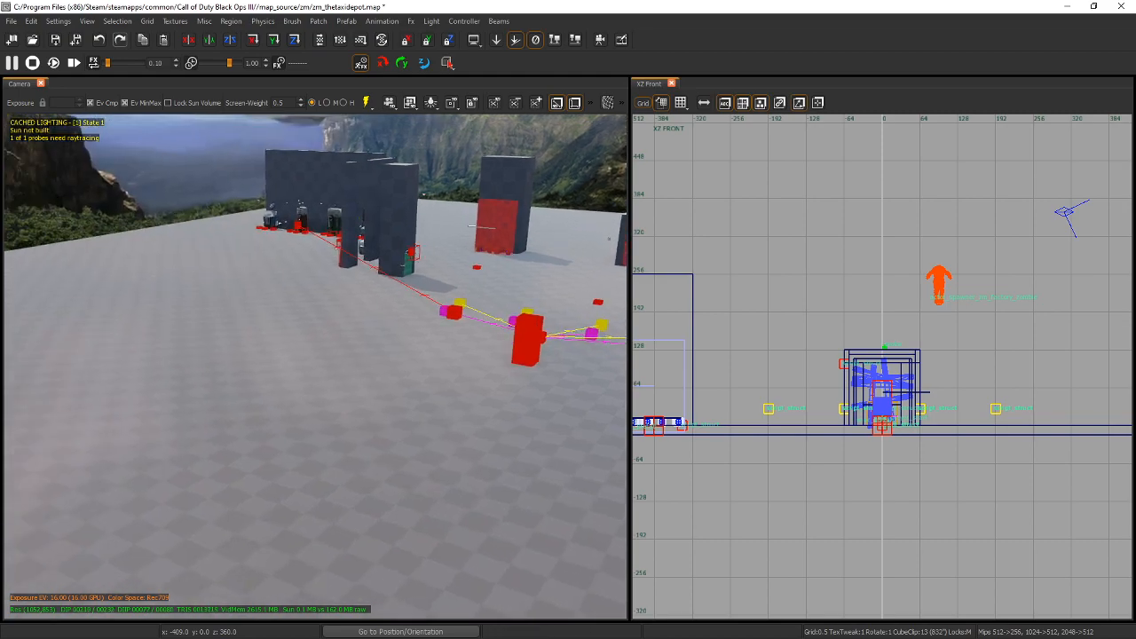
{"action": "right_click_drag", "start_coordinate": [229, 300], "coordinate": [324, 306]}
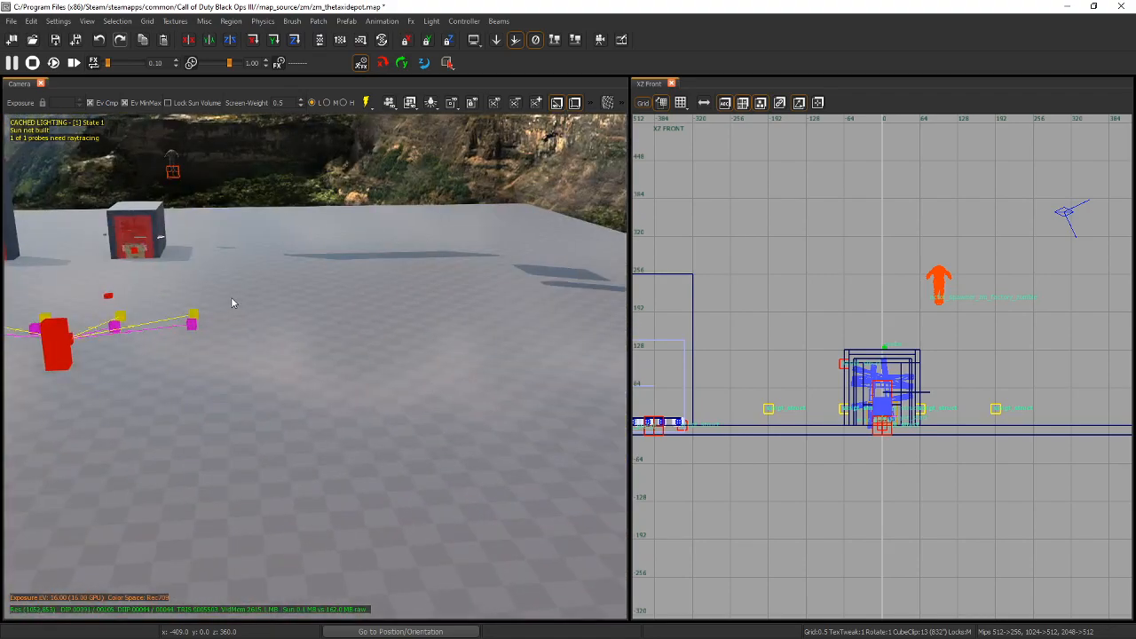
{"action": "left_click", "coordinate": [364, 105]}
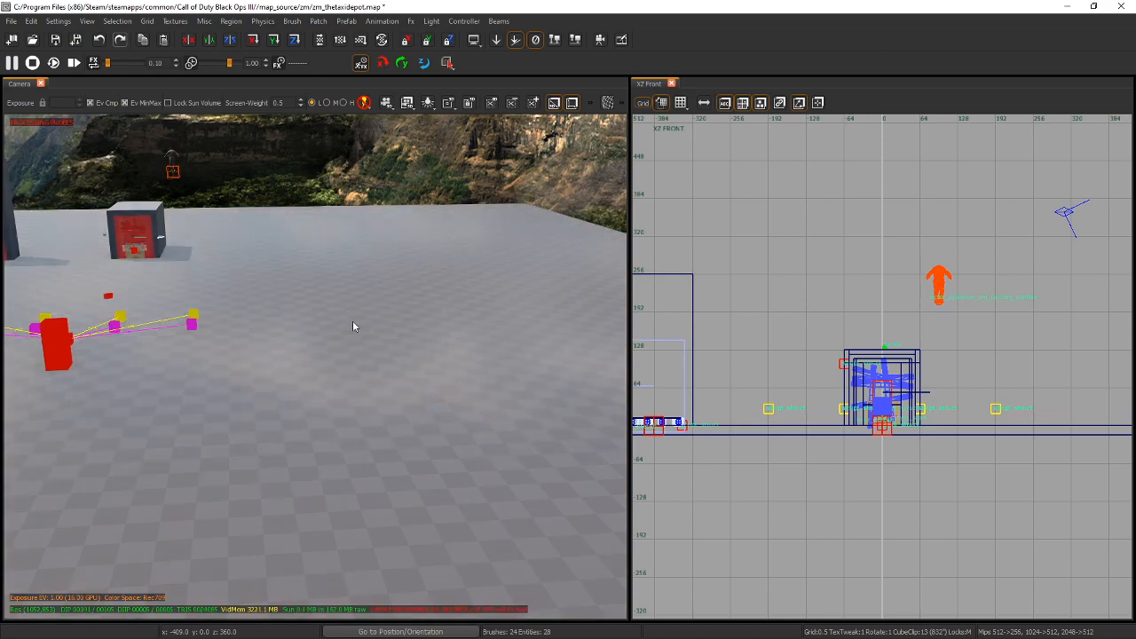
{"action": "mouse_move", "coordinate": [433, 310]}
{"action": "right_mouse_down"}
{"action": "mouse_move", "coordinate": [475, 311]}
{"action": "mouse_move", "coordinate": [551, 253]}
{"action": "mouse_move", "coordinate": [510, 309]}
{"action": "mouse_move", "coordinate": [432, 305]}
{"action": "right_mouse_up"}
{"action": "right_click_drag", "start_coordinate": [326, 387], "coordinate": [280, 354]}
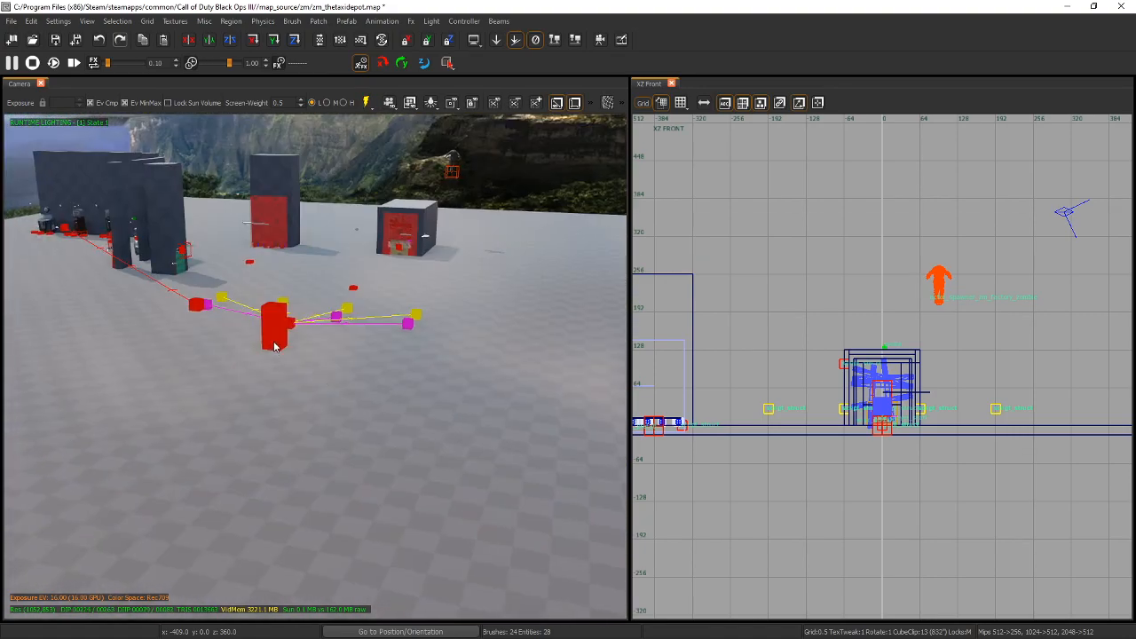
{"action": "left_click", "coordinate": [275, 347]}
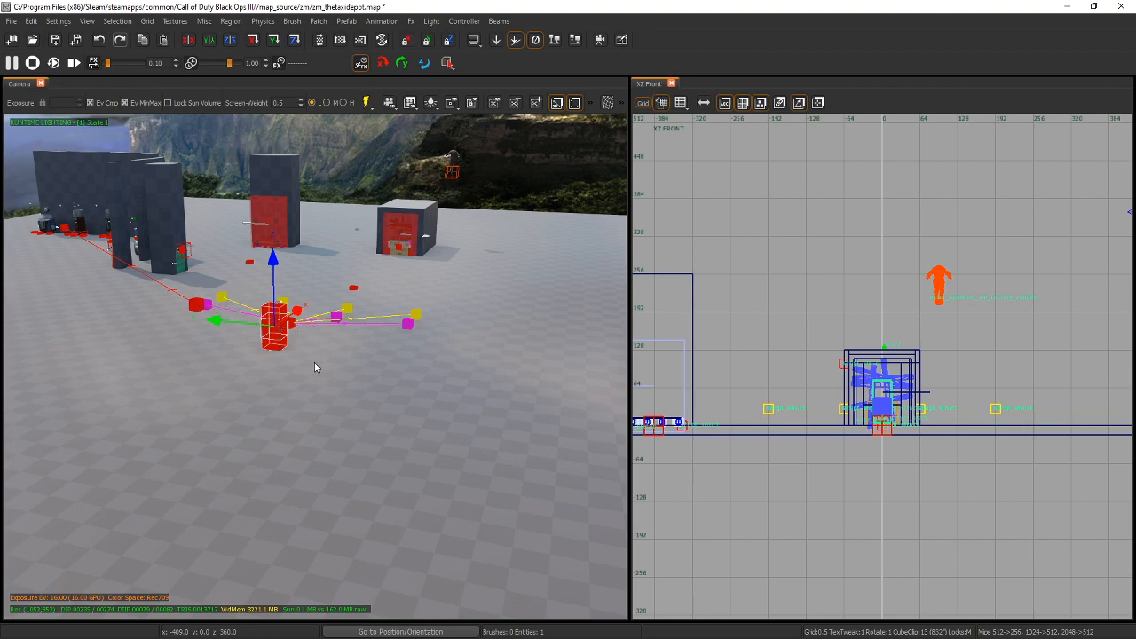
{"action": "key", "text": "Escape"}
{"action": "mouse_move", "coordinate": [385, 375]}
{"action": "right_mouse_down"}
{"action": "mouse_move", "coordinate": [616, 372]}
{"action": "mouse_move", "coordinate": [386, 376]}
{"action": "right_mouse_up"}
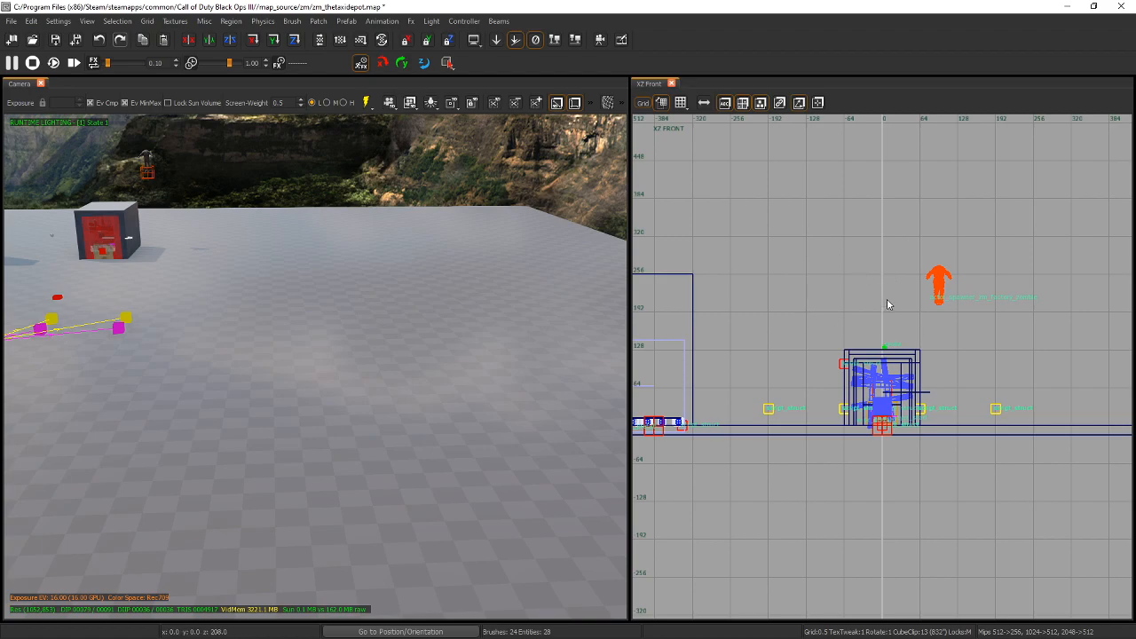
Step: Change the 2D view to XY Top and set the grid size to 8
{"action": "key", "text": "ctrl+Tab"}
{"action": "key", "text": "ctrl+Tab"}
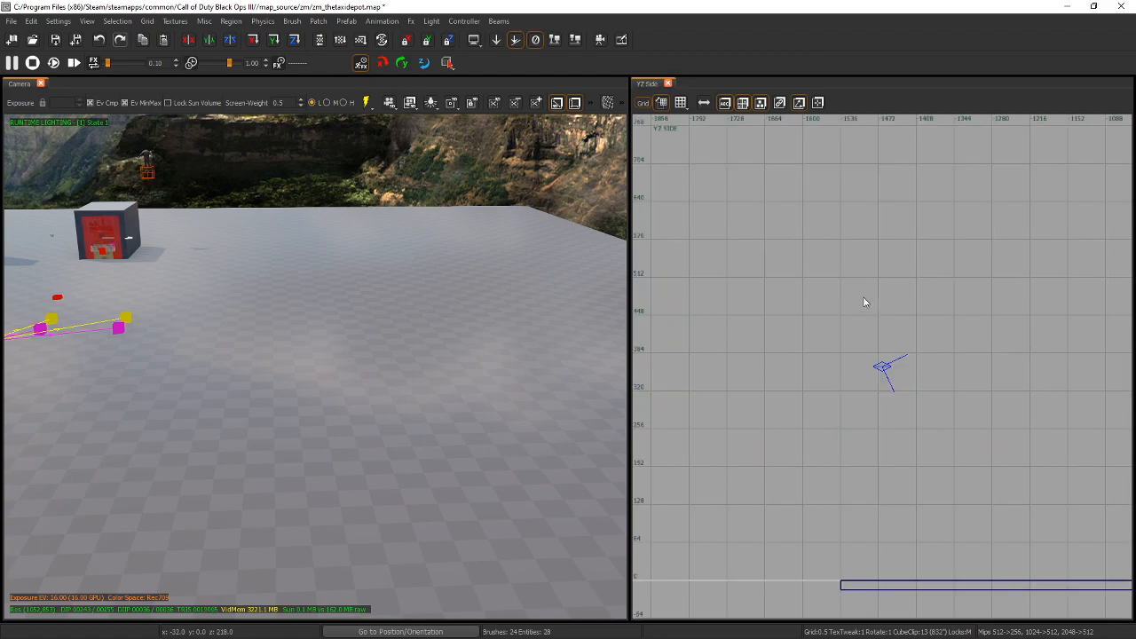
{"action": "scroll", "coordinate": [901, 409], "scroll_direction": "down", "scroll_amount": 13}
{"action": "scroll", "coordinate": [901, 409], "scroll_direction": "up", "scroll_amount": 8}
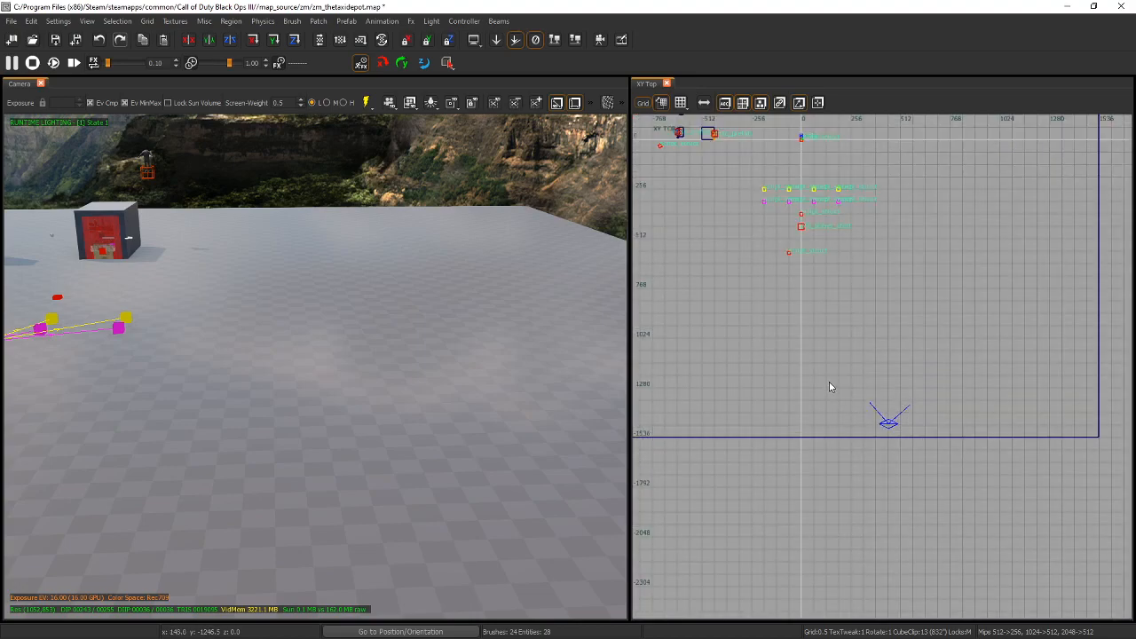
{"action": "scroll", "coordinate": [829, 384], "scroll_direction": "down", "scroll_amount": 1}
{"action": "left_click", "coordinate": [680, 104]}
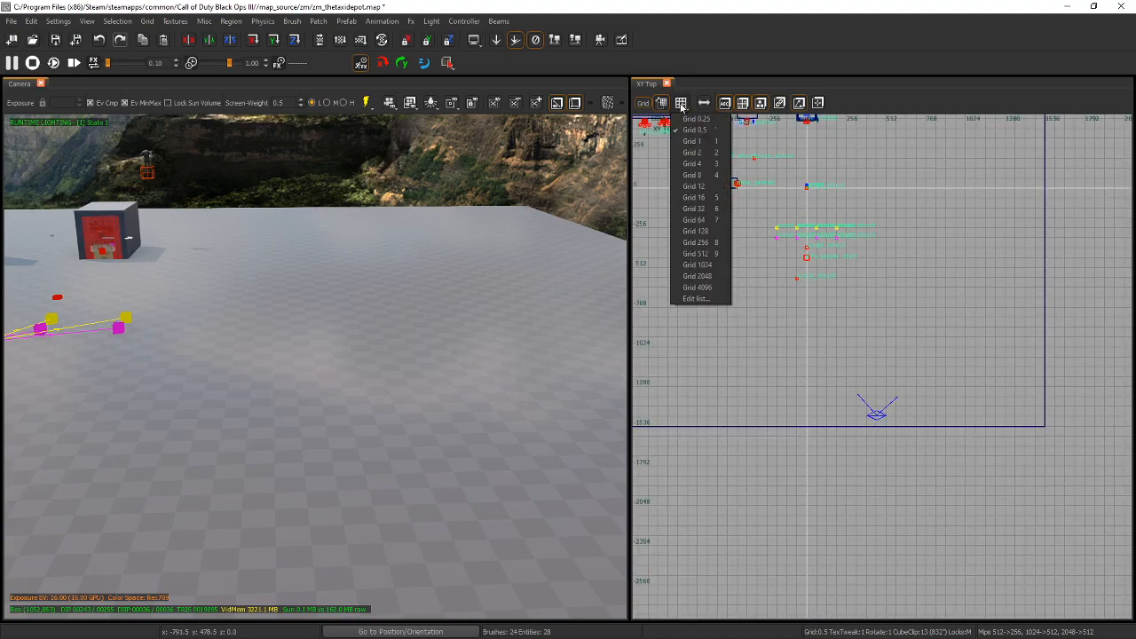
{"action": "left_click", "coordinate": [693, 176]}
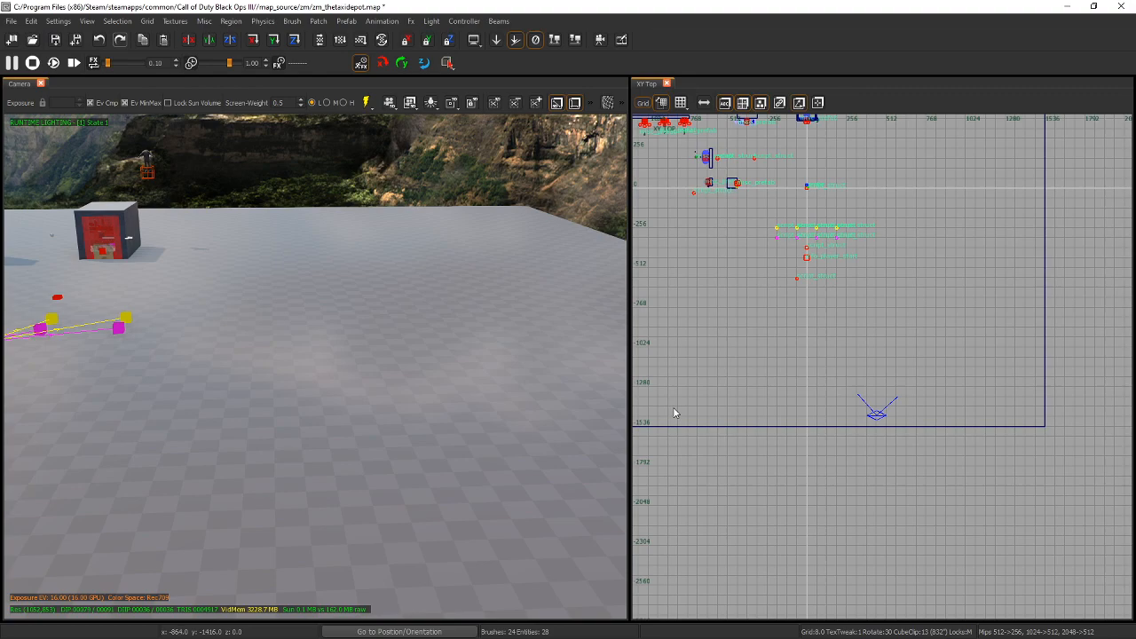
Step: Draw a brush about 1680 by 56 units just inside the floor's front edge and reduce its Y thickness to 16
{"action": "scroll", "coordinate": [674, 410], "scroll_direction": "up", "scroll_amount": 1}
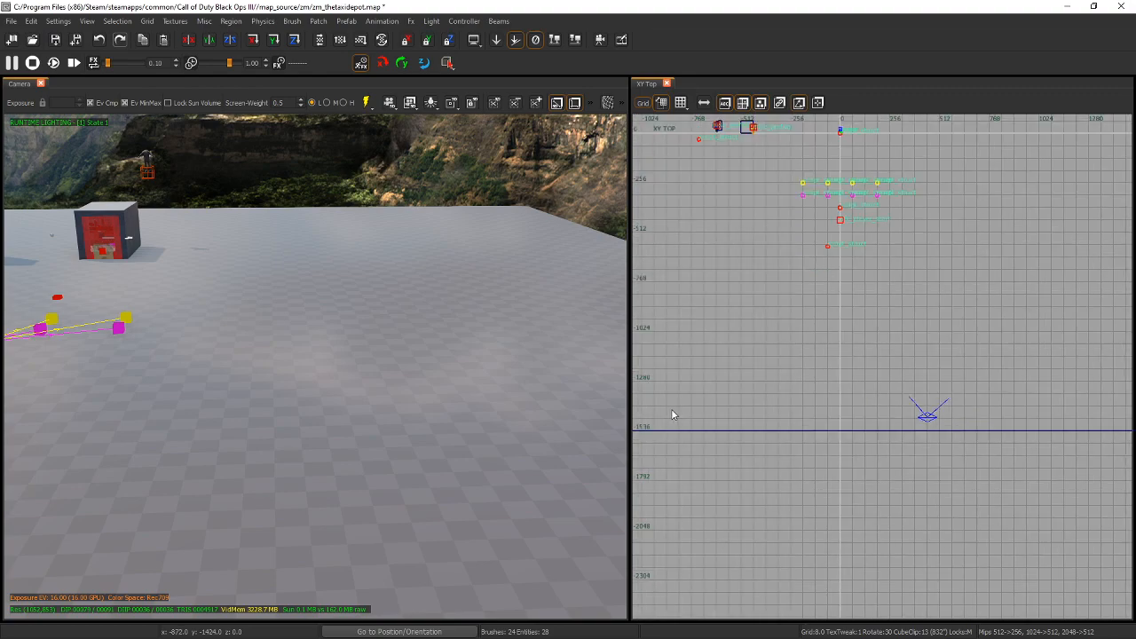
{"action": "left_click_drag", "start_coordinate": [667, 409], "coordinate": [995, 421]}
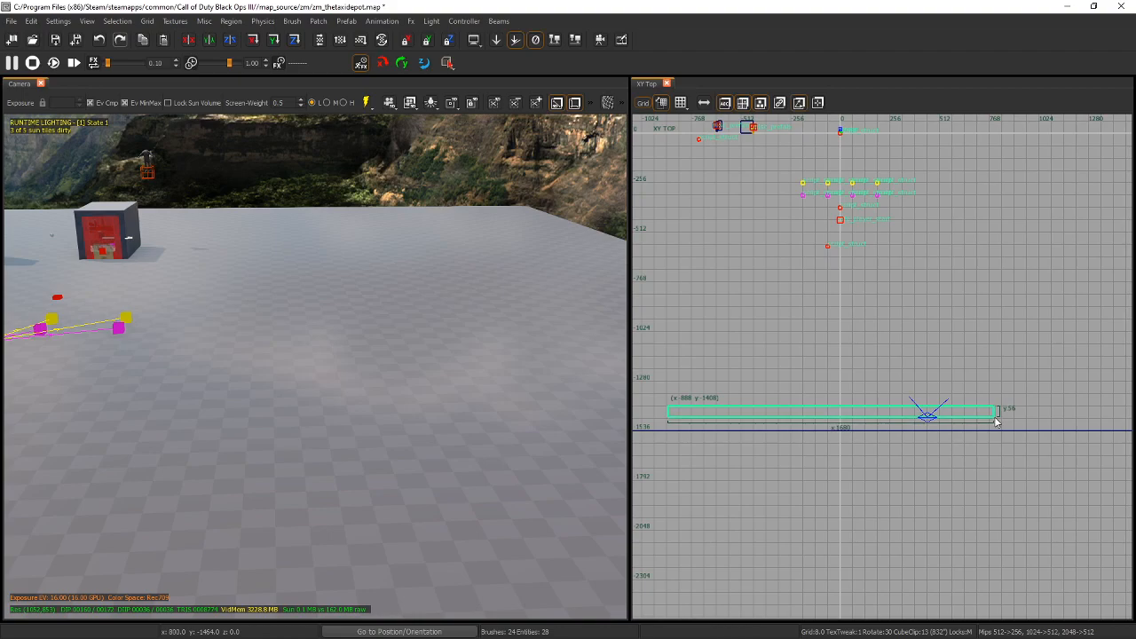
{"action": "scroll", "coordinate": [801, 430], "scroll_direction": "up", "scroll_amount": 5}
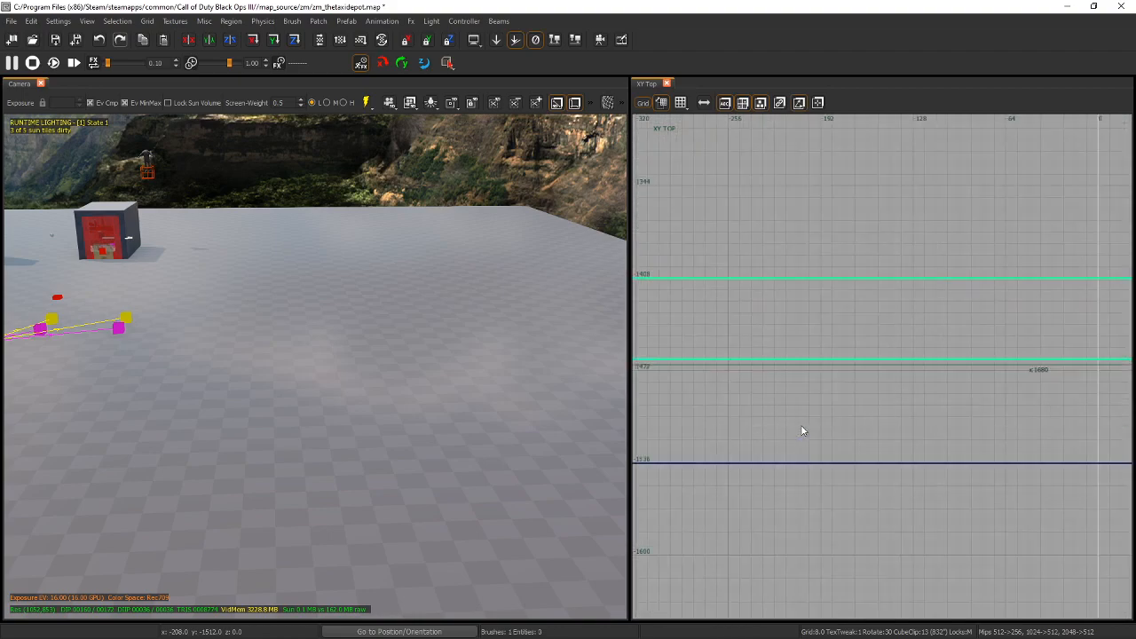
{"action": "left_click_drag", "start_coordinate": [789, 372], "coordinate": [791, 316]}
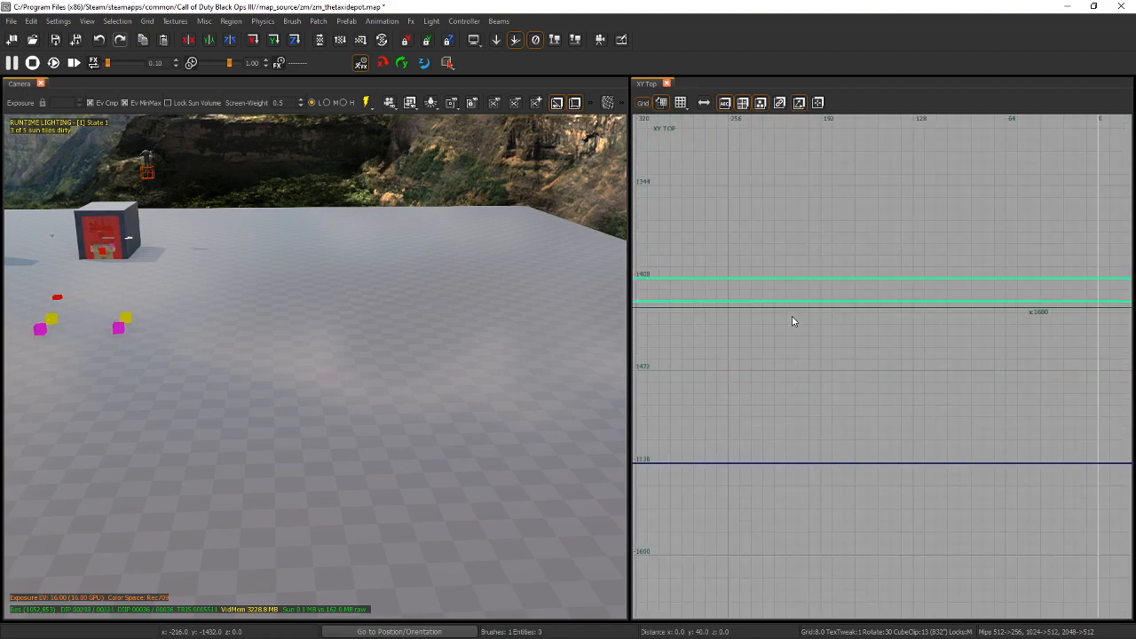
Step: Move the new long brush along the X axis to X -376, keeping it at Y -1408
{"action": "scroll", "coordinate": [792, 336], "scroll_direction": "down", "scroll_amount": 10}
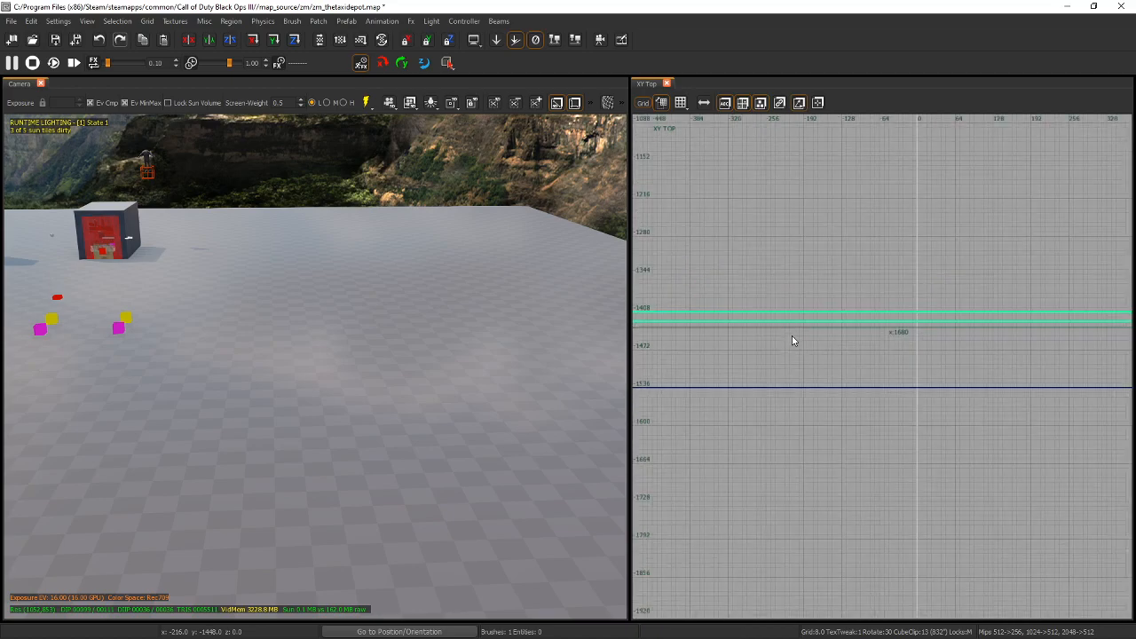
{"action": "scroll", "coordinate": [401, 436], "scroll_direction": "down", "scroll_amount": 5}
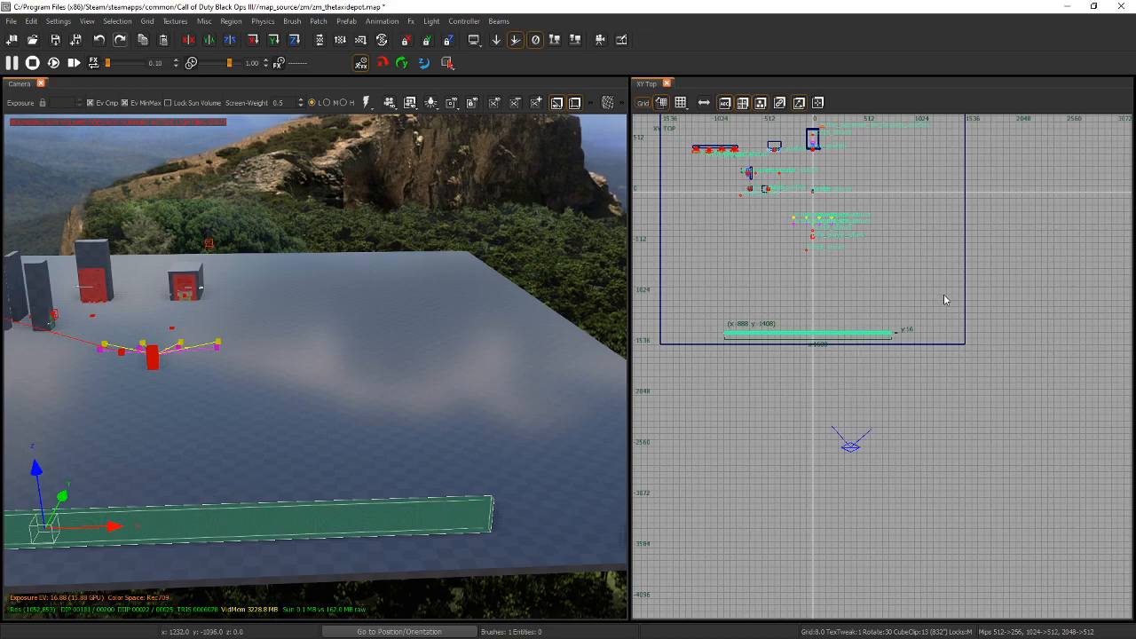
{"action": "left_click_drag", "start_coordinate": [113, 531], "coordinate": [347, 530]}
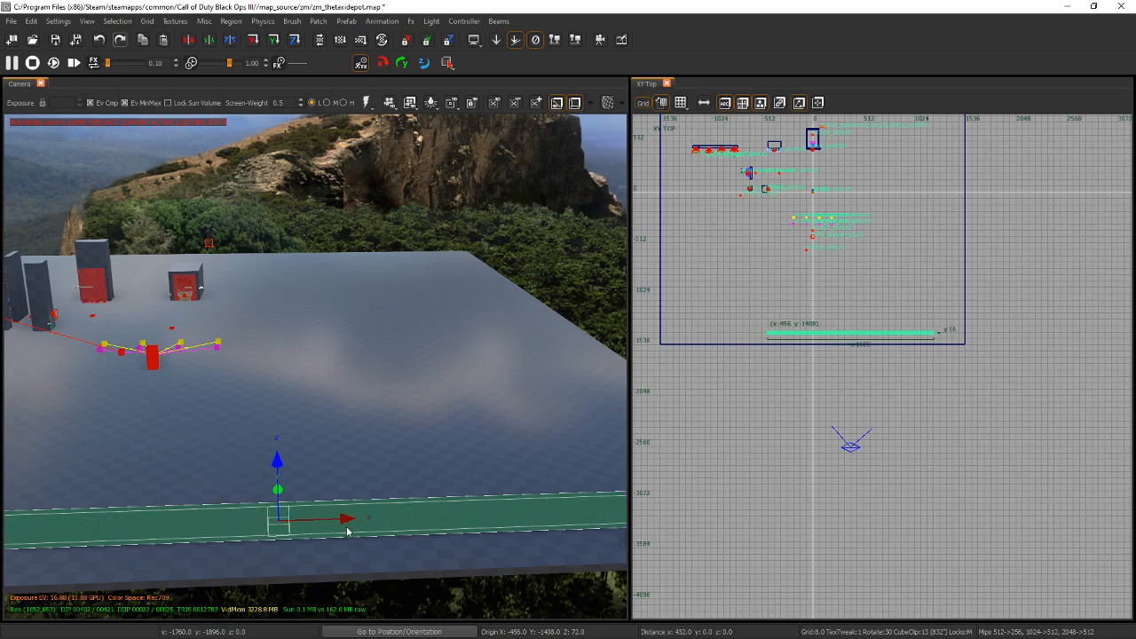
{"action": "left_click_drag", "start_coordinate": [347, 531], "coordinate": [378, 531]}
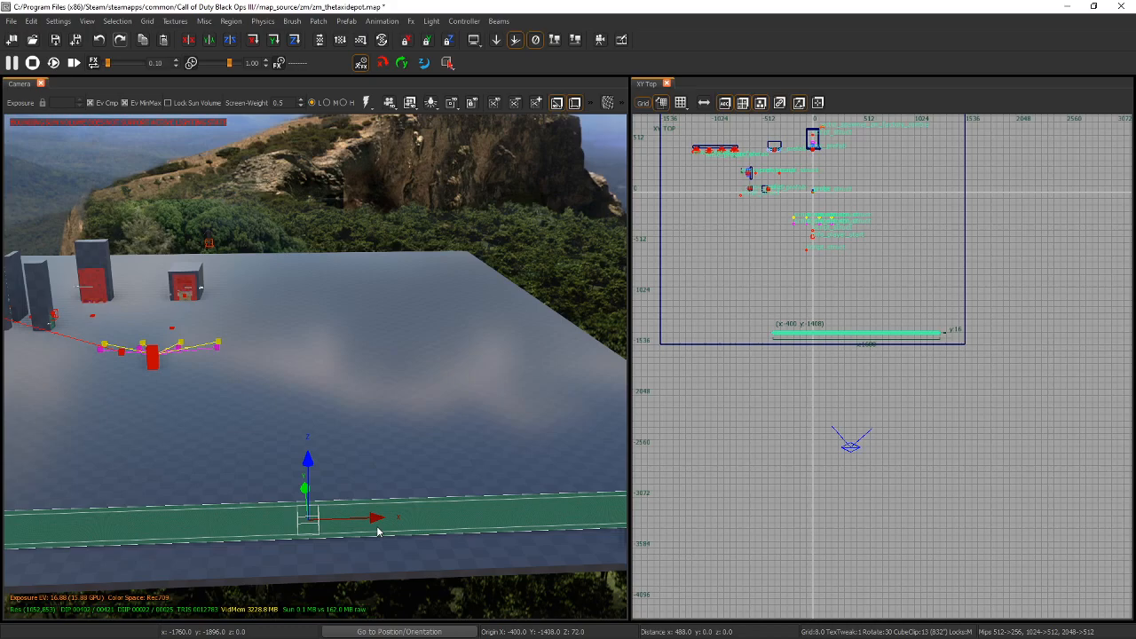
{"action": "left_click_drag", "start_coordinate": [377, 531], "coordinate": [392, 529]}
Step: Shorten the long brush from its positive X end to a length of 1528 units
{"action": "right_click_drag", "start_coordinate": [507, 469], "coordinate": [594, 460]}
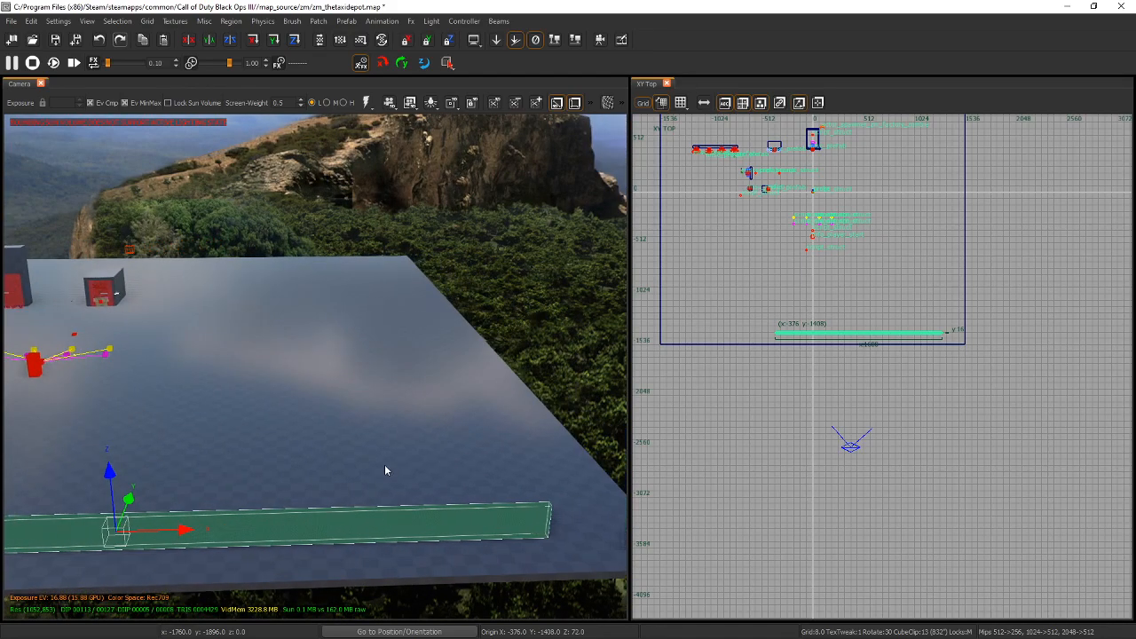
{"action": "right_click_drag", "start_coordinate": [334, 471], "coordinate": [190, 471], "text": "ctrl"}
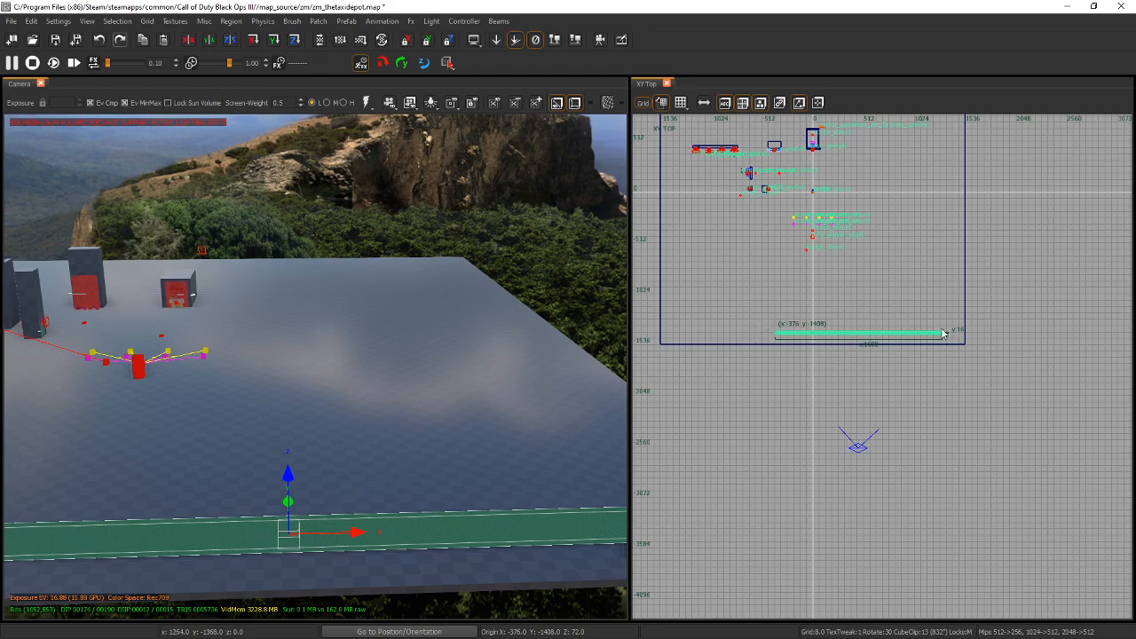
{"action": "scroll", "coordinate": [954, 335], "scroll_direction": "up", "scroll_amount": 7}
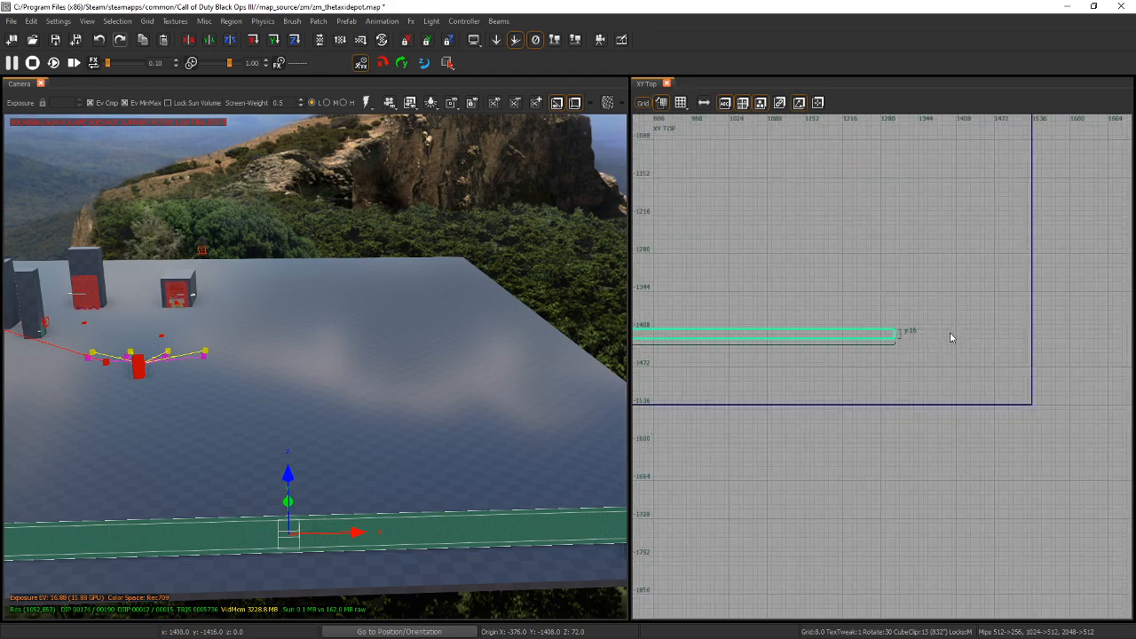
{"action": "left_click_drag", "start_coordinate": [906, 332], "coordinate": [818, 333]}
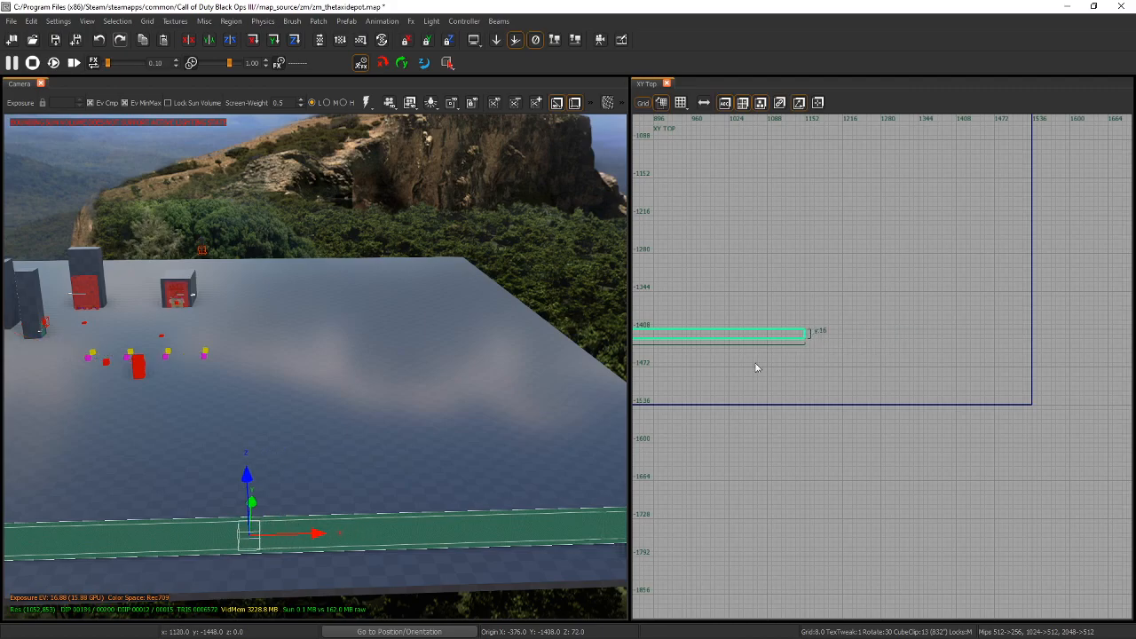
Step: Shorten the long brush from its negative X end so it starts at X -256 and is 1408 units long
{"action": "scroll", "coordinate": [512, 427], "scroll_direction": "down", "scroll_amount": 4}
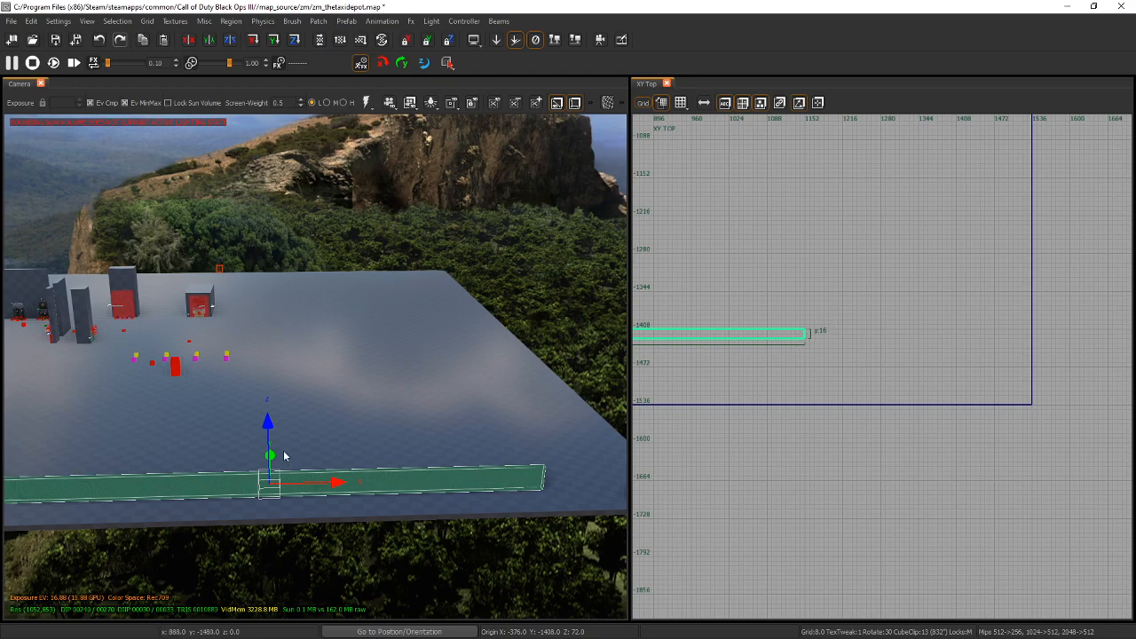
{"action": "key", "text": "d"}
{"action": "key", "text": "a"}
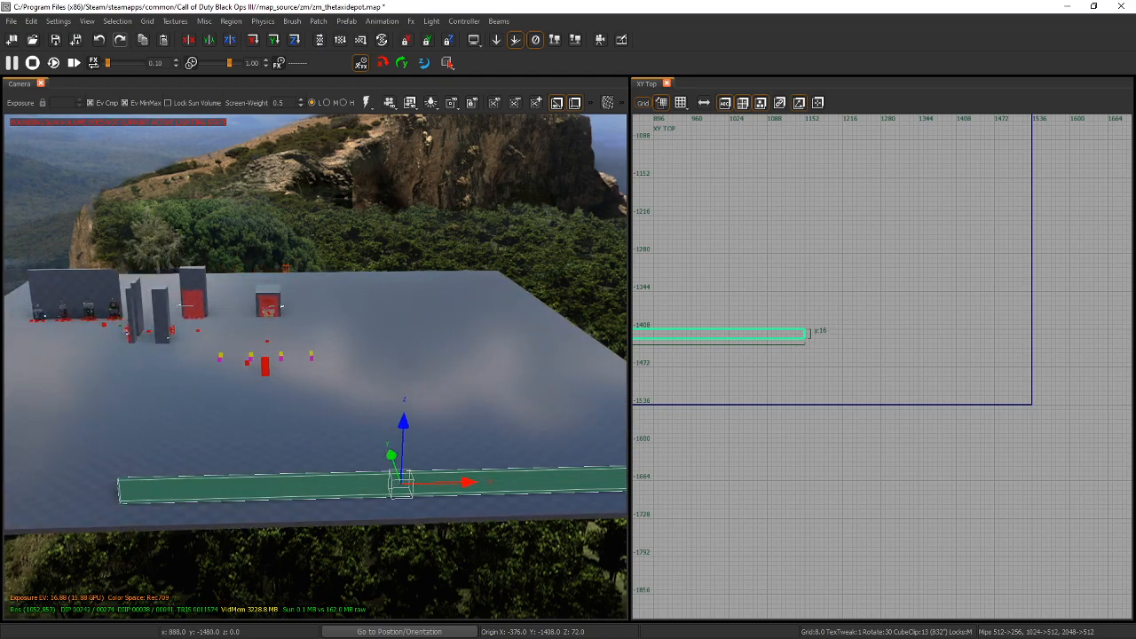
{"action": "right_click_drag", "start_coordinate": [719, 396], "coordinate": [1131, 396]}
{"action": "right_click_drag", "start_coordinate": [691, 390], "coordinate": [1004, 387]}
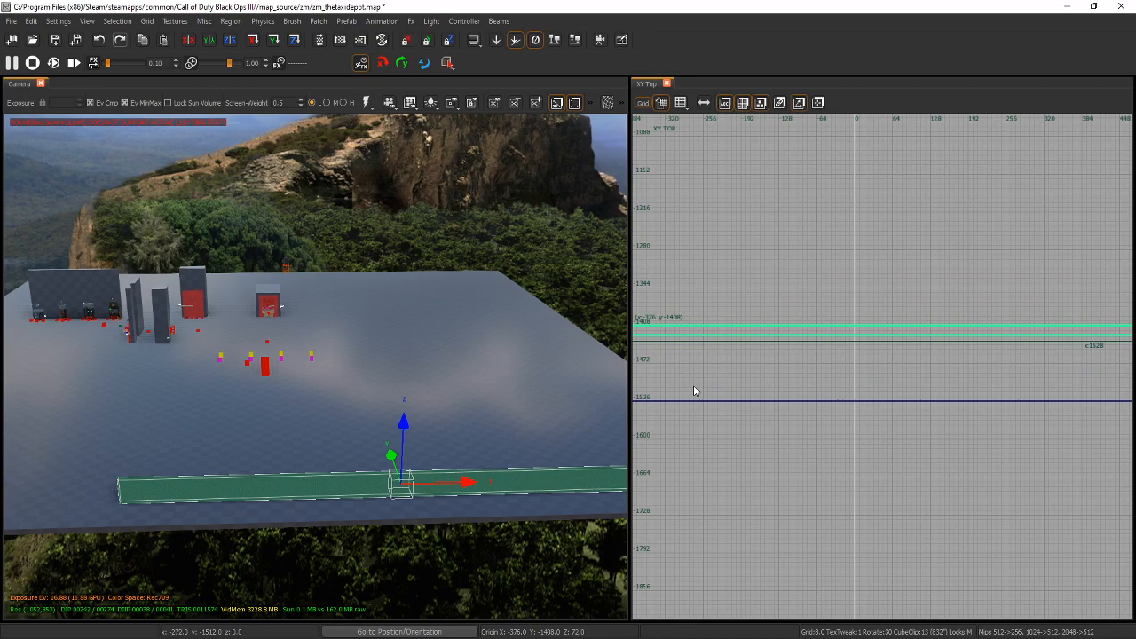
{"action": "scroll", "coordinate": [694, 389], "scroll_direction": "down", "scroll_amount": 3}
{"action": "scroll", "coordinate": [671, 373], "scroll_direction": "up", "scroll_amount": 3}
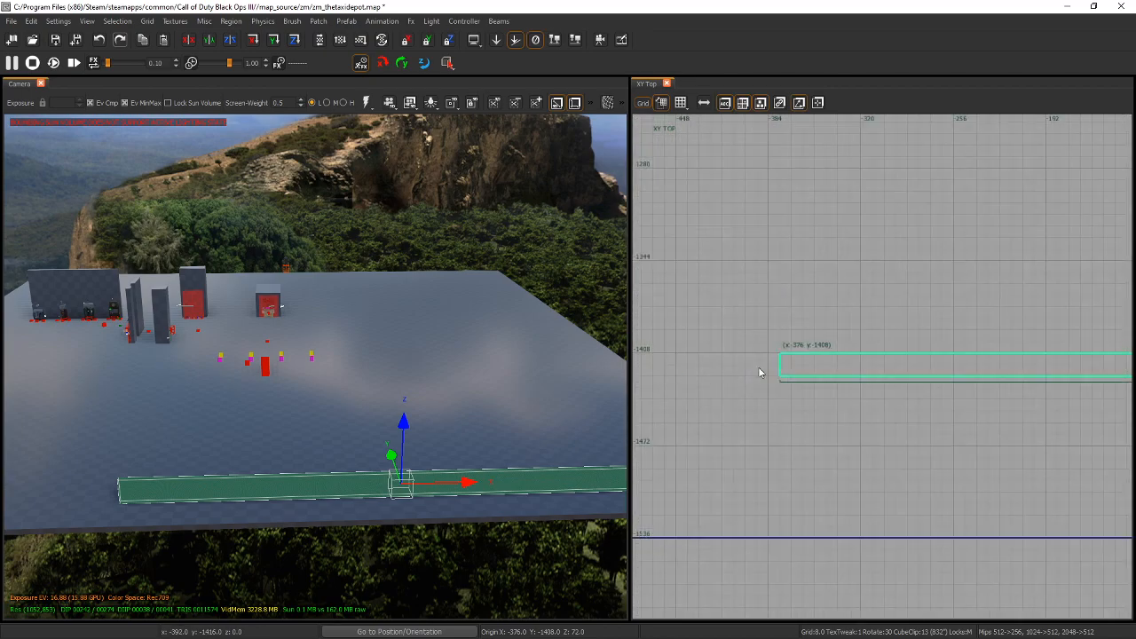
{"action": "mouse_move", "coordinate": [781, 370]}
{"action": "left_mouse_down"}
{"action": "mouse_move", "coordinate": [954, 371]}
{"action": "mouse_move", "coordinate": [957, 403]}
{"action": "left_mouse_up"}
{"action": "scroll", "coordinate": [955, 403], "scroll_direction": "down", "scroll_amount": 3}
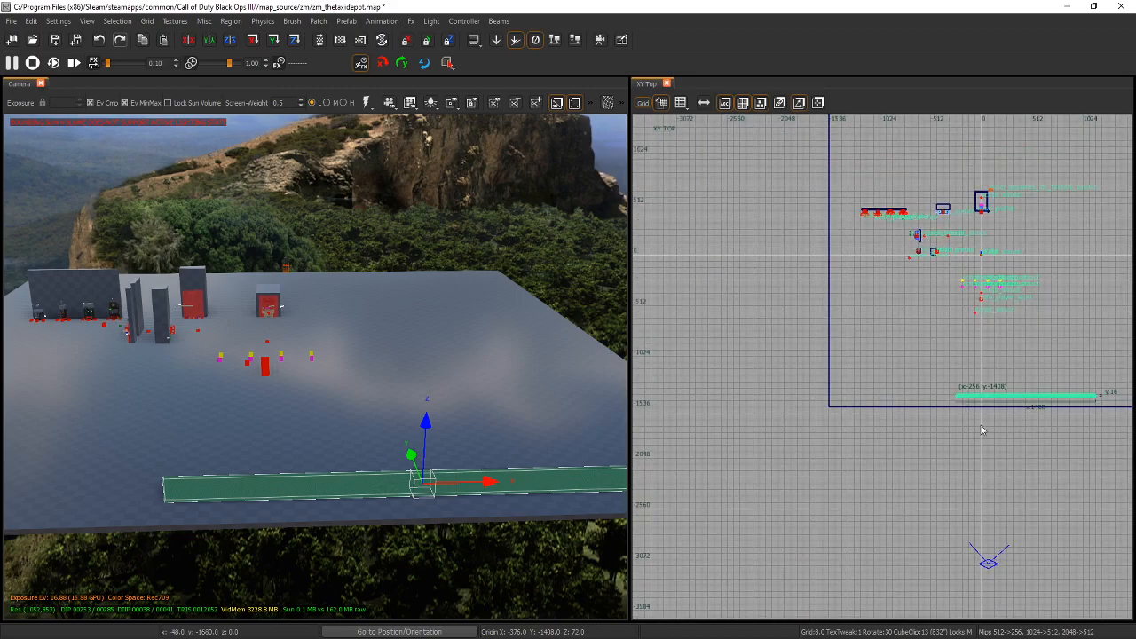
{"action": "right_click_drag", "start_coordinate": [1027, 418], "coordinate": [871, 421]}
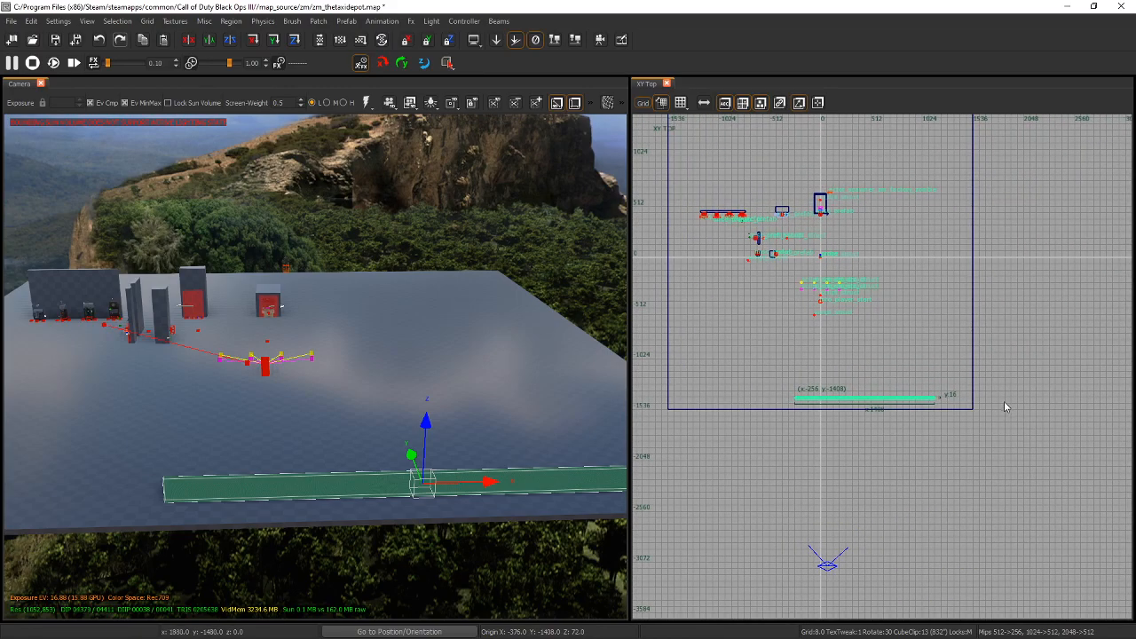
Step: Place the c_t6_default_character_fb model on the floor behind the long wall brush as a height reference
{"action": "scroll", "coordinate": [885, 399], "scroll_direction": "up", "scroll_amount": 4}
{"action": "scroll", "coordinate": [885, 398], "scroll_direction": "up", "scroll_amount": 2}
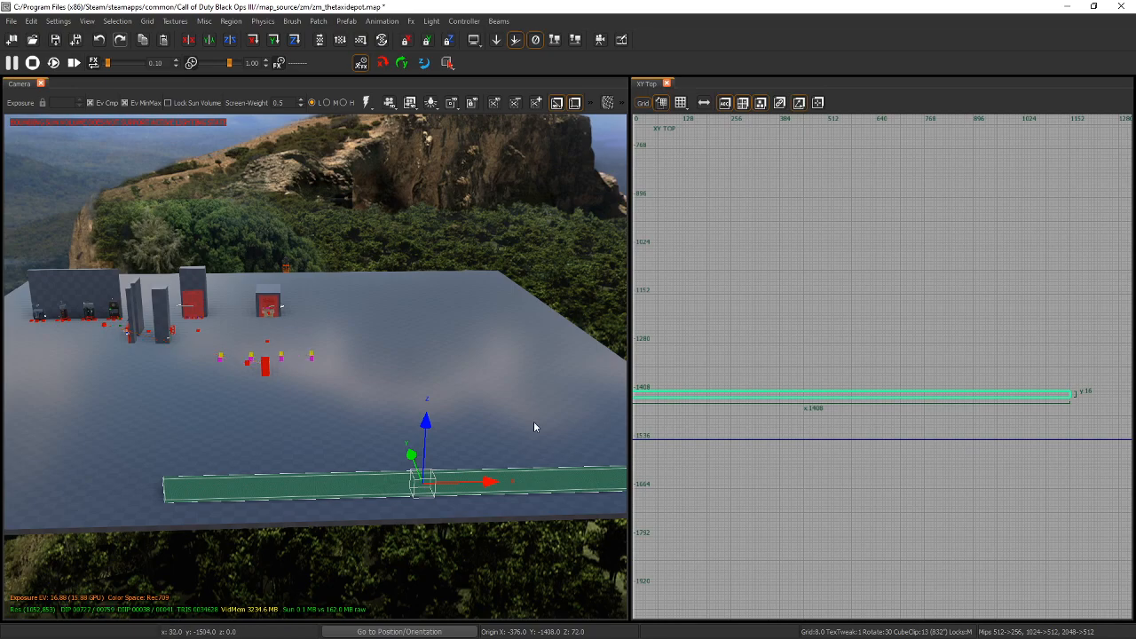
{"action": "key", "text": "m"}
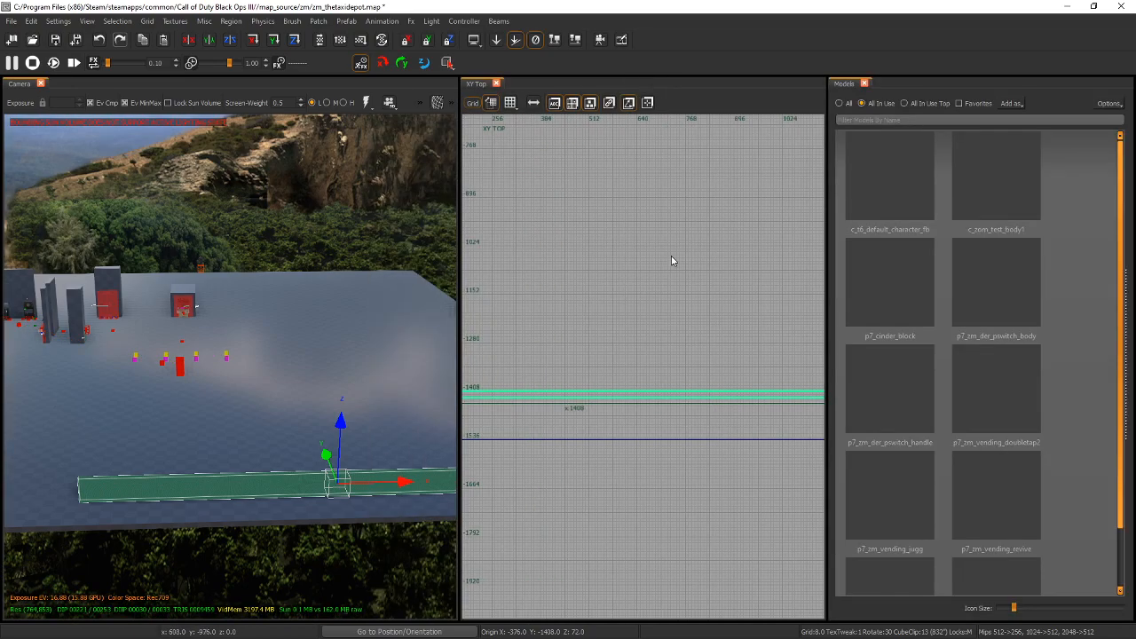
{"action": "left_click_drag", "start_coordinate": [890, 178], "coordinate": [250, 459]}
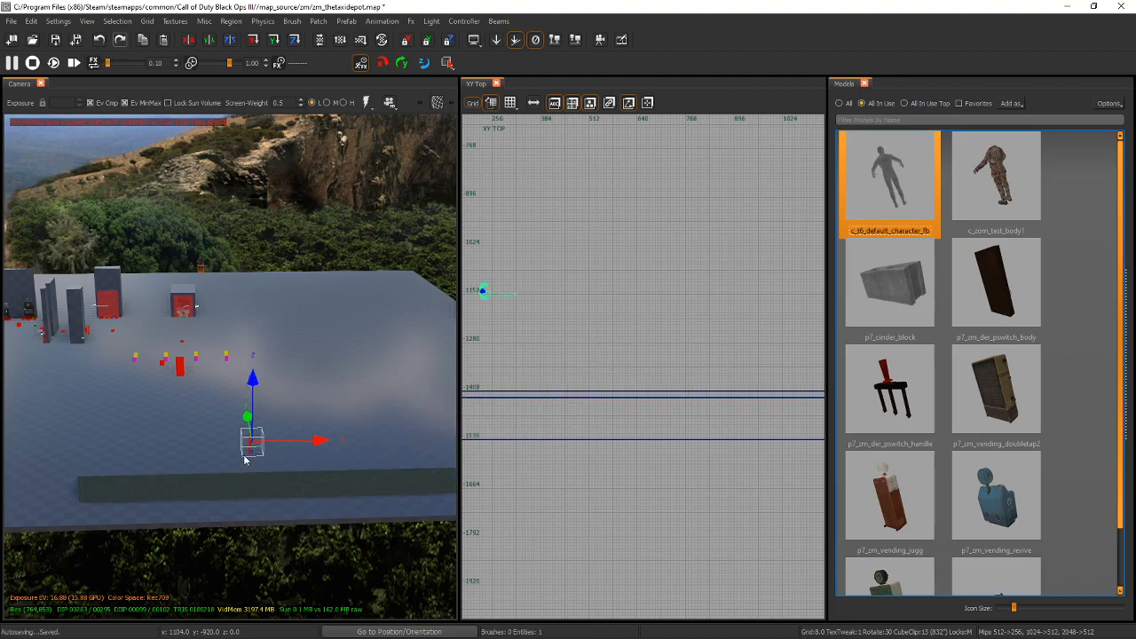
{"action": "left_click", "coordinate": [865, 83]}
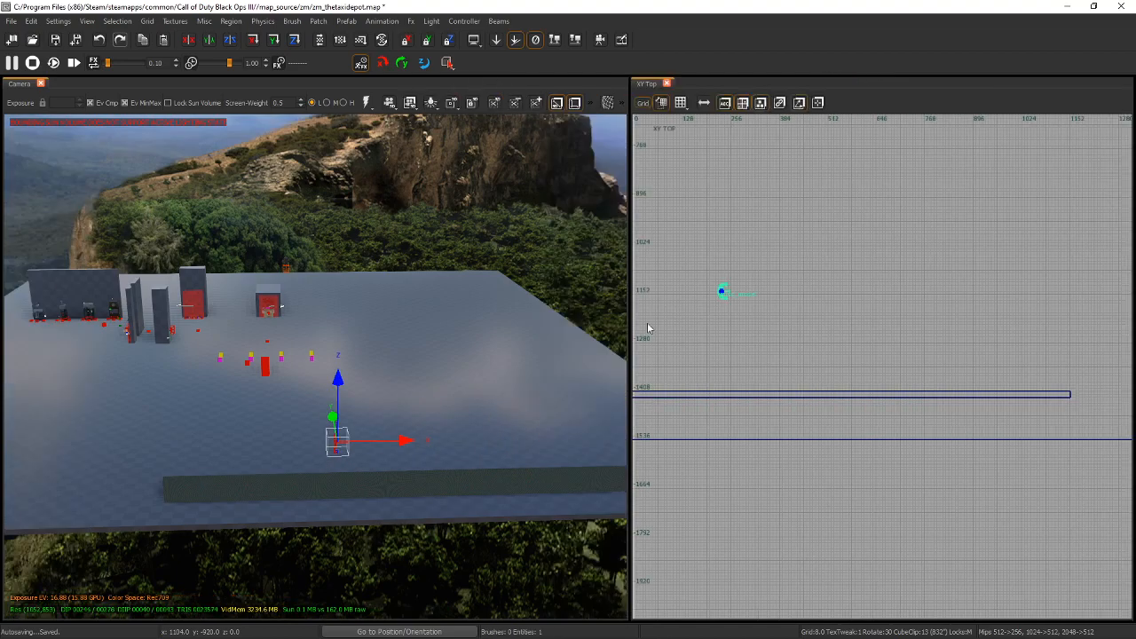
{"action": "scroll", "coordinate": [726, 309], "scroll_direction": "up", "scroll_amount": 2}
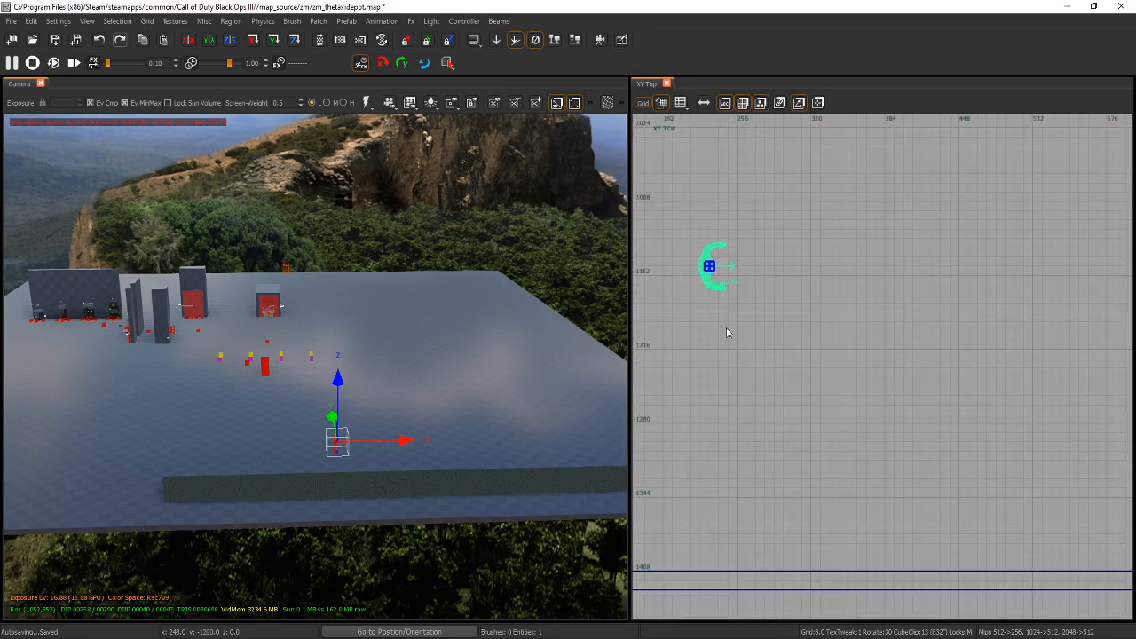
Step: In the XZ front view, add the long wall brush to the selection and raise its top edge to Z 128
{"action": "key", "text": "ctrl+Tab"}
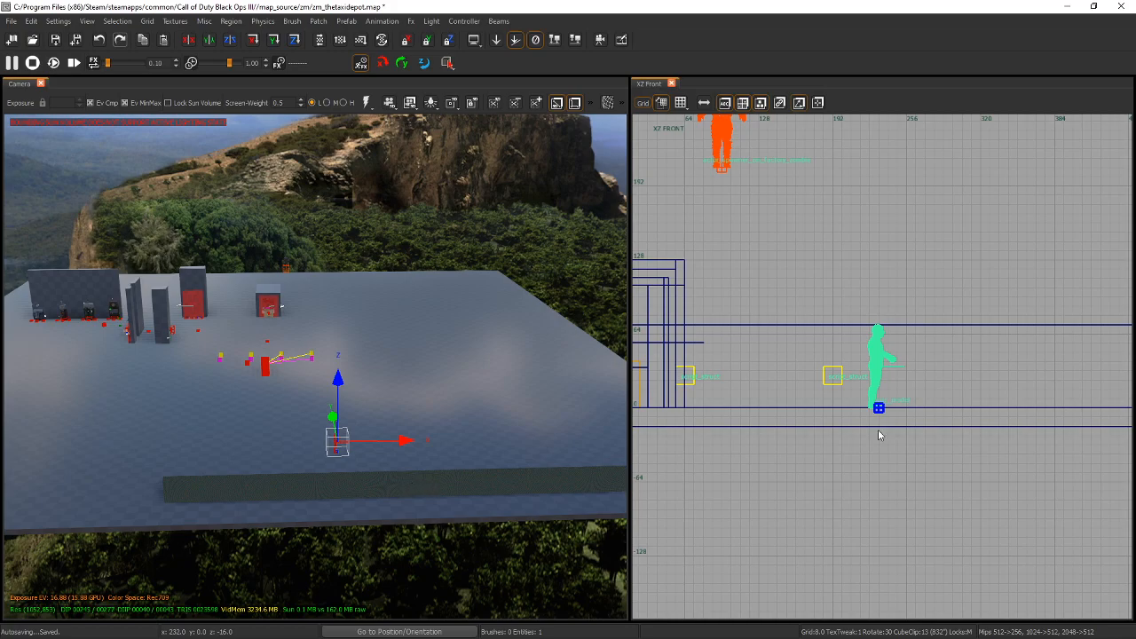
{"action": "scroll", "coordinate": [896, 409], "scroll_direction": "up", "scroll_amount": 5}
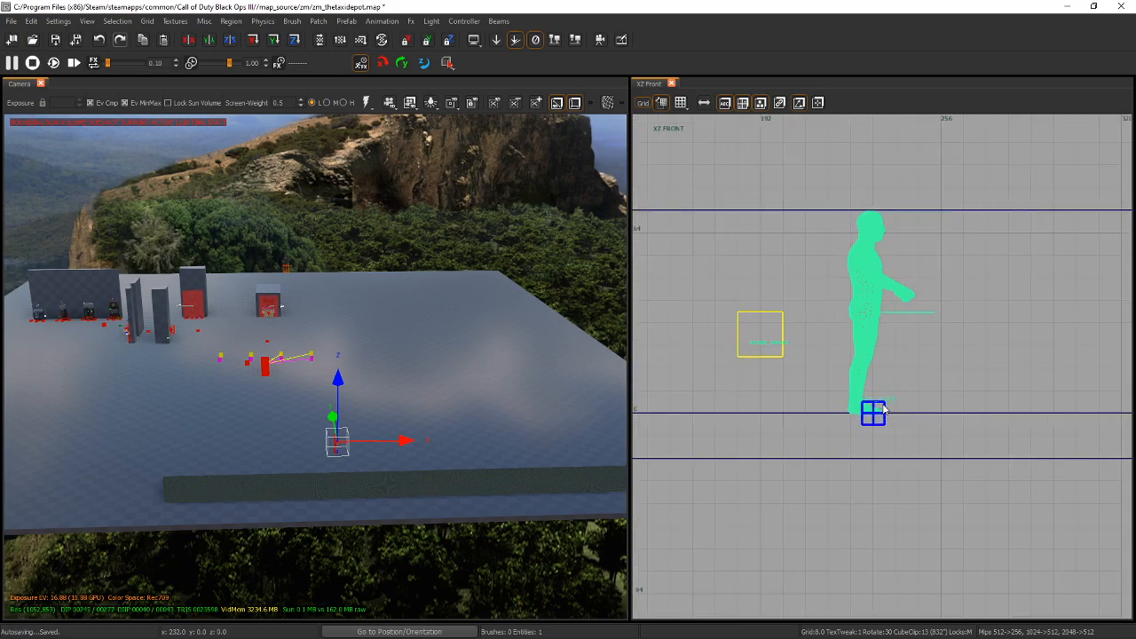
{"action": "scroll", "coordinate": [887, 409], "scroll_direction": "down", "scroll_amount": 4}
{"action": "scroll", "coordinate": [881, 409], "scroll_direction": "down", "scroll_amount": 1}
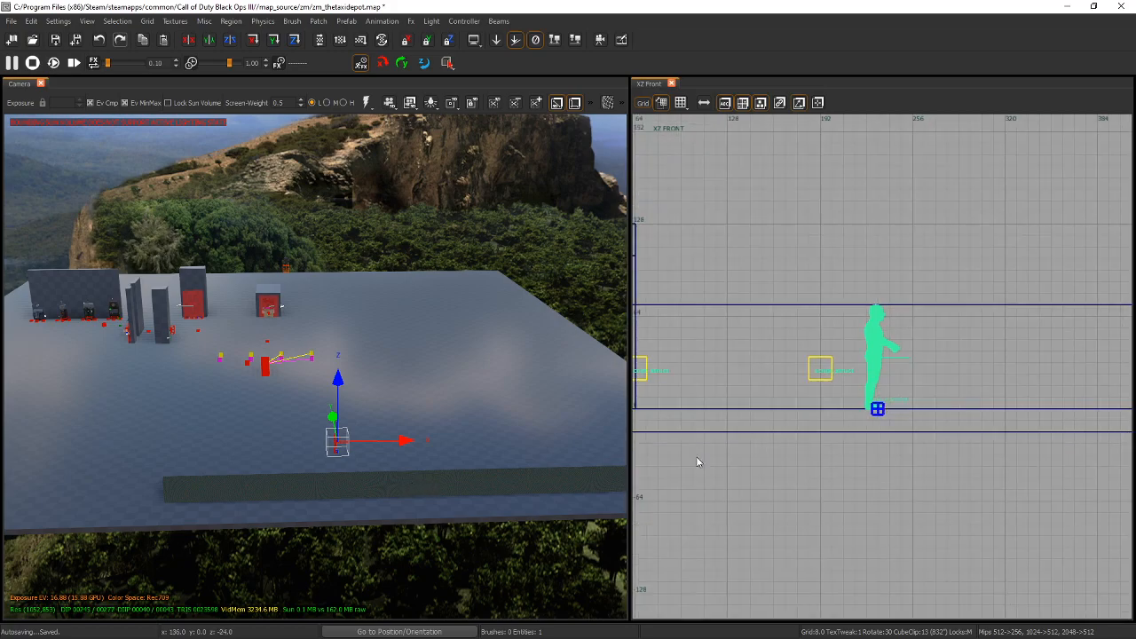
{"action": "left_click", "coordinate": [447, 493]}
{"action": "left_click_drag", "start_coordinate": [874, 286], "coordinate": [879, 211]}
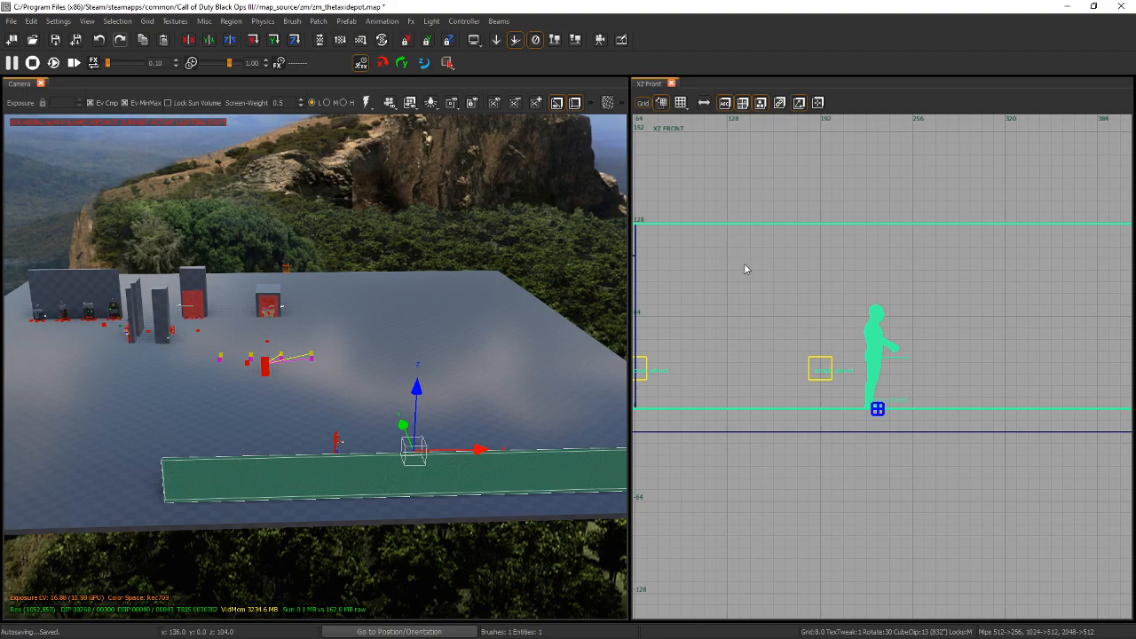
Step: Raise the long wall brush's top edge to Z 192
{"action": "scroll", "coordinate": [763, 261], "scroll_direction": "up", "scroll_amount": 1}
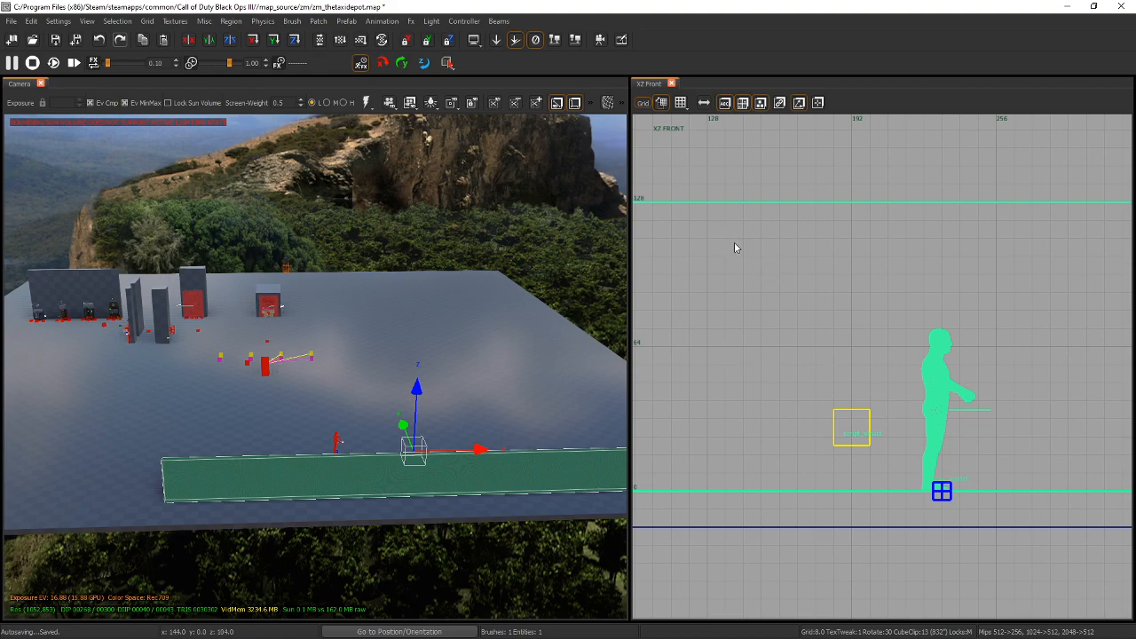
{"action": "scroll", "coordinate": [773, 359], "scroll_direction": "down", "scroll_amount": 2}
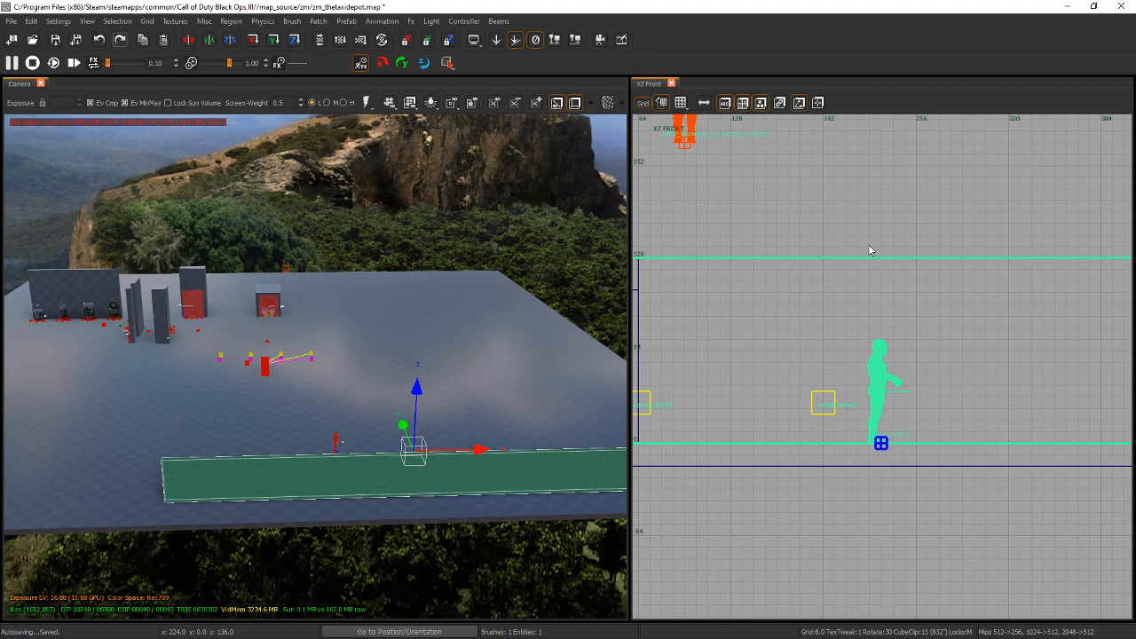
{"action": "left_click_drag", "start_coordinate": [865, 203], "coordinate": [858, 154]}
{"action": "scroll", "coordinate": [462, 441], "scroll_direction": "down", "scroll_amount": 2}
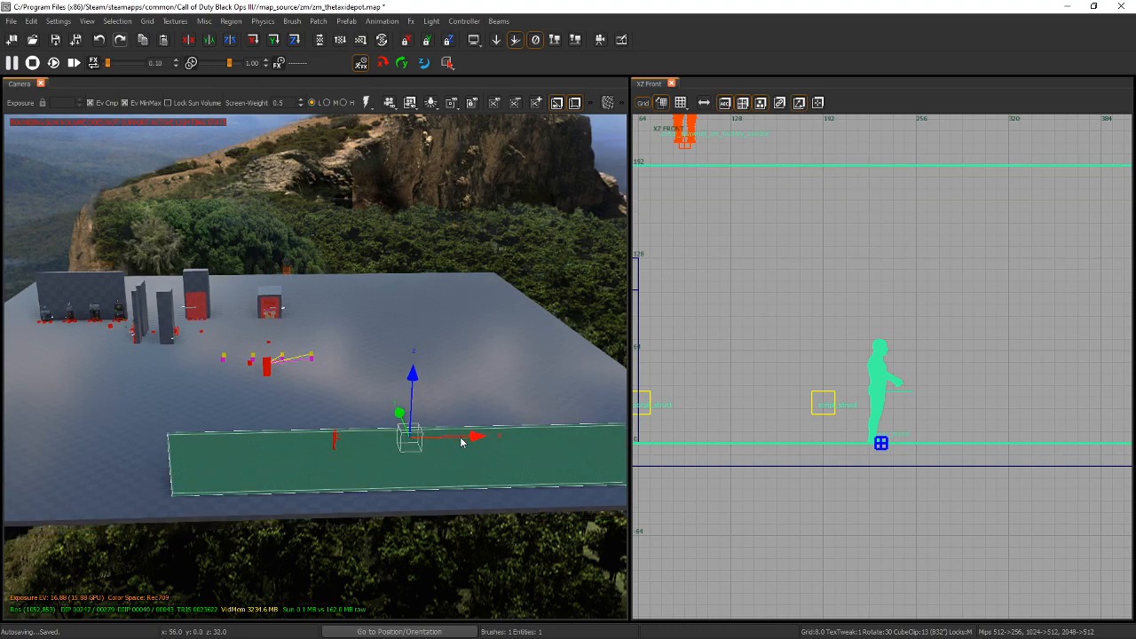
{"action": "scroll", "coordinate": [519, 446], "scroll_direction": "down", "scroll_amount": 1}
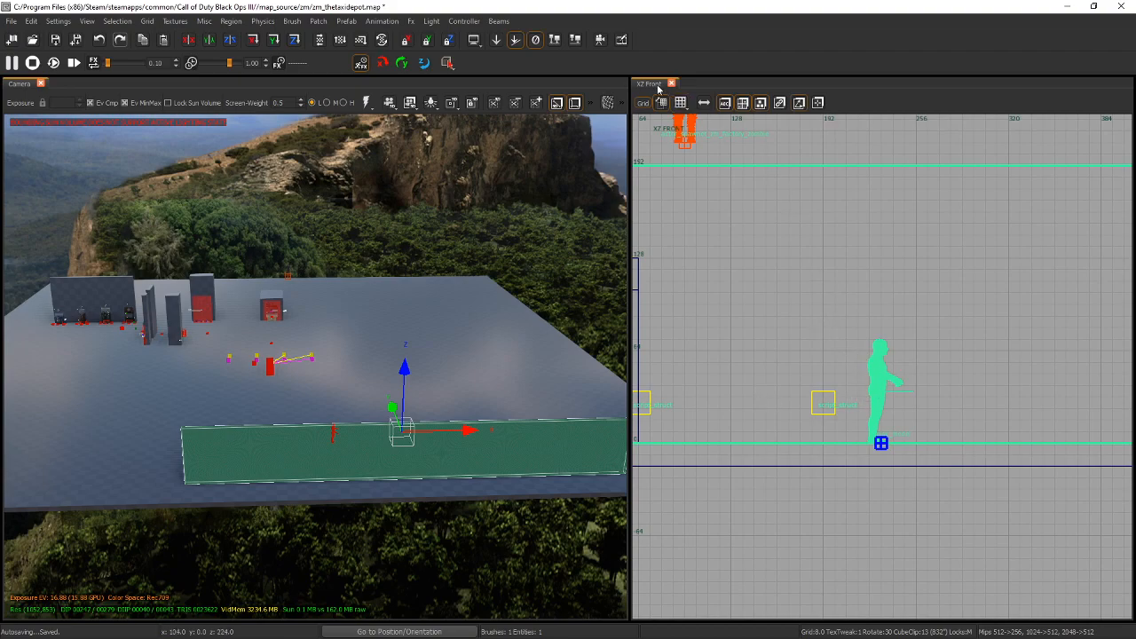
Step: Change the grid size to 4, to 12 and back to 8
{"action": "left_click", "coordinate": [681, 103]}
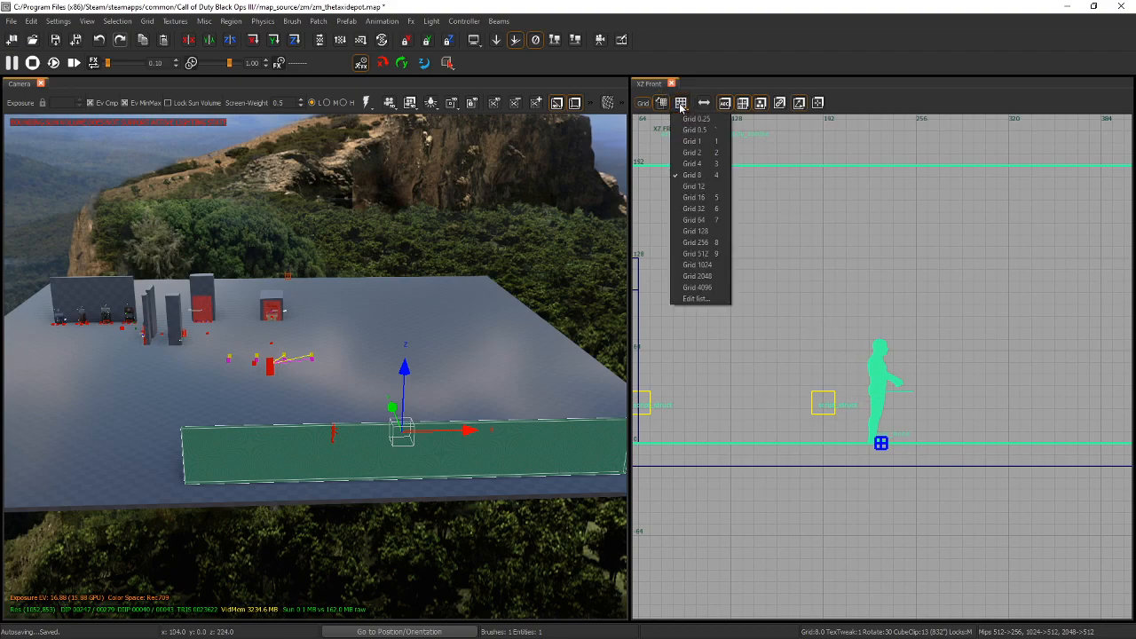
{"action": "left_click", "coordinate": [692, 164]}
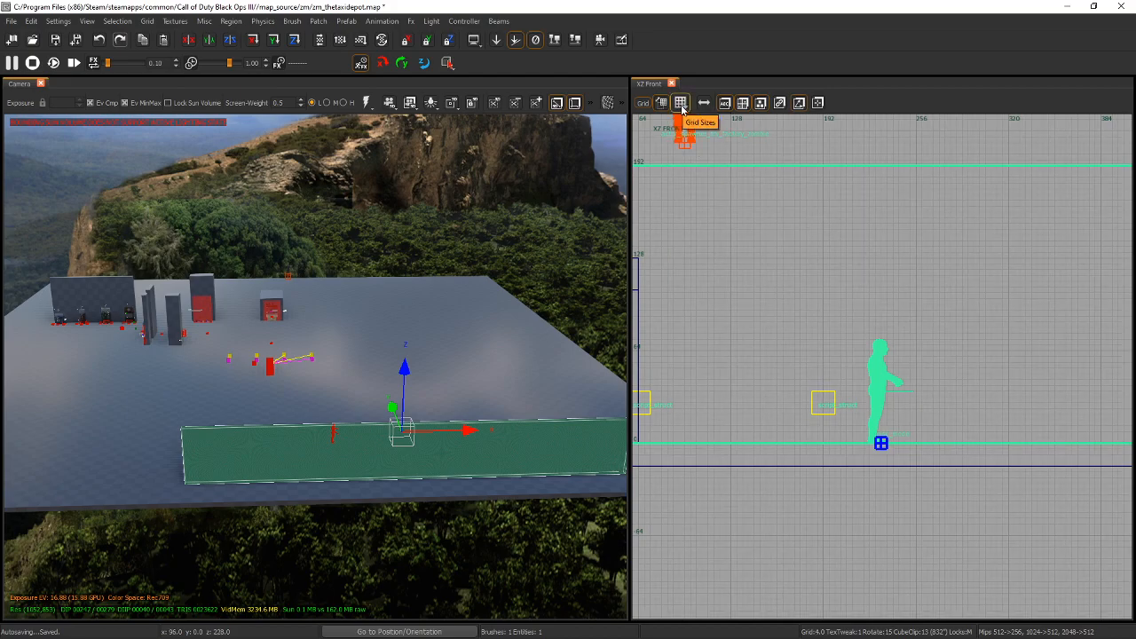
{"action": "left_click", "coordinate": [682, 108]}
{"action": "left_click", "coordinate": [690, 189]}
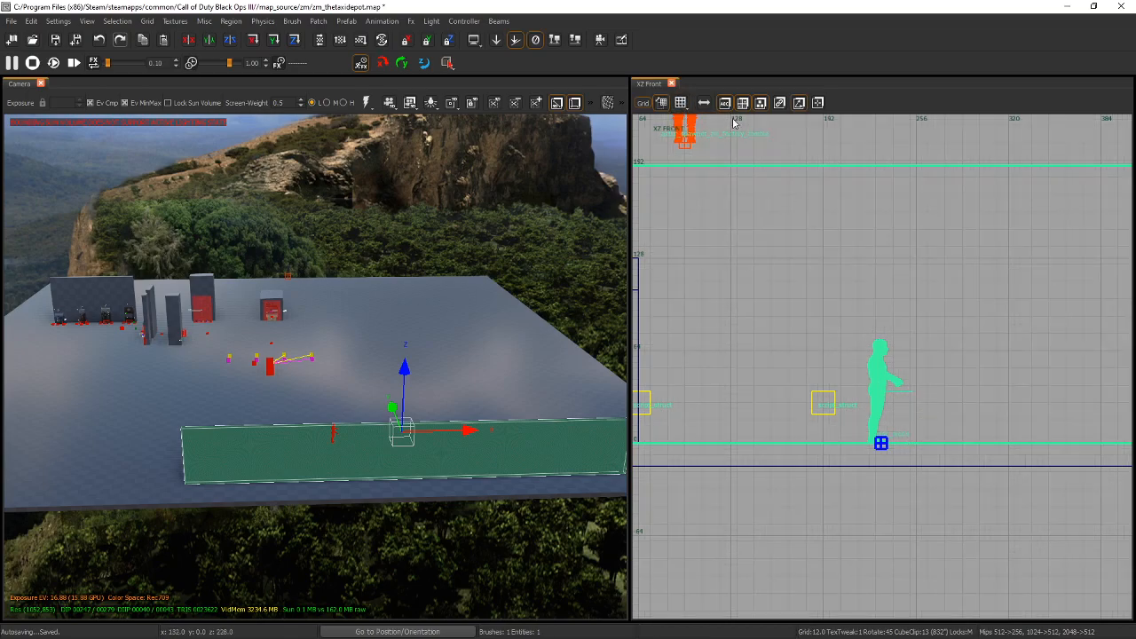
{"action": "left_click", "coordinate": [681, 103]}
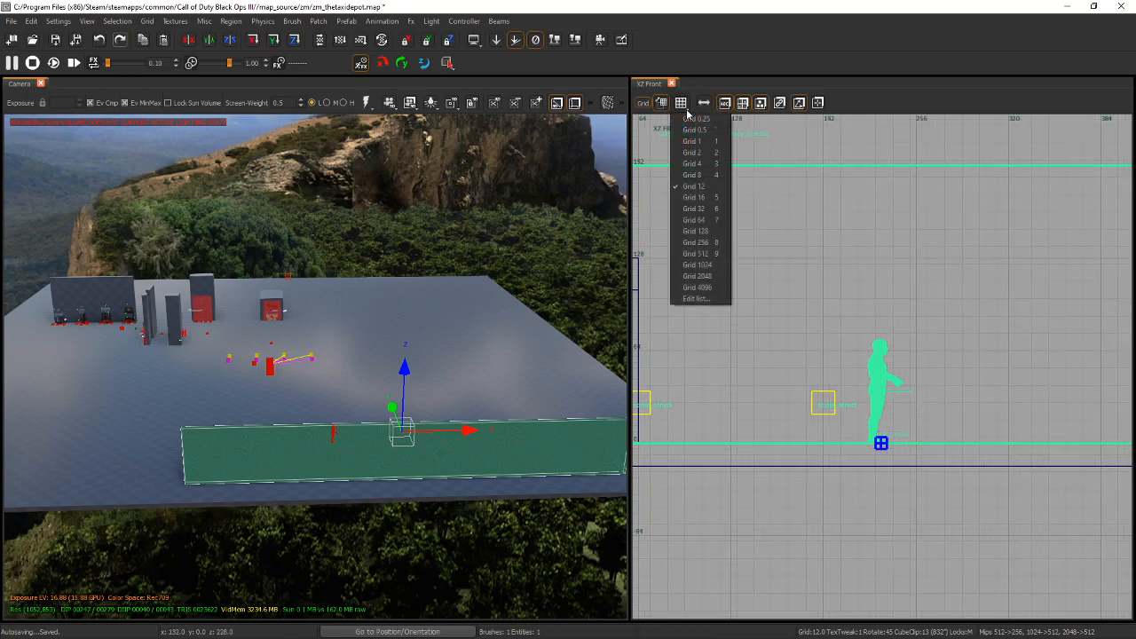
{"action": "left_click", "coordinate": [689, 175]}
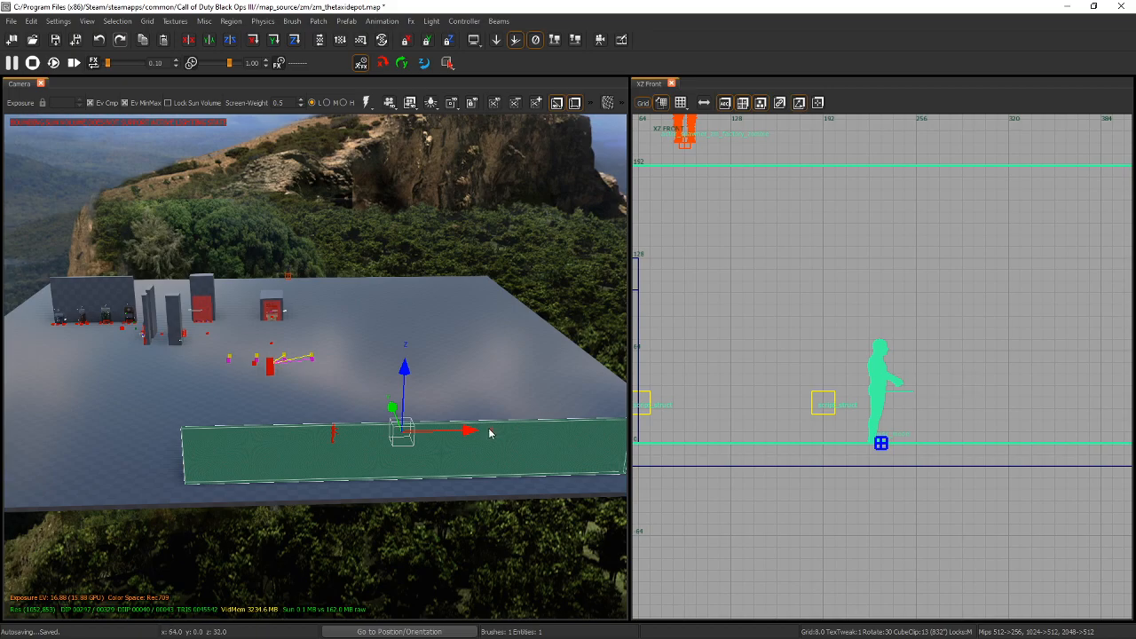
Step: Lower the long wall's top edge by 40 units and raise it again to a height of 160 units
{"action": "scroll", "coordinate": [909, 404], "scroll_direction": "down", "scroll_amount": 2}
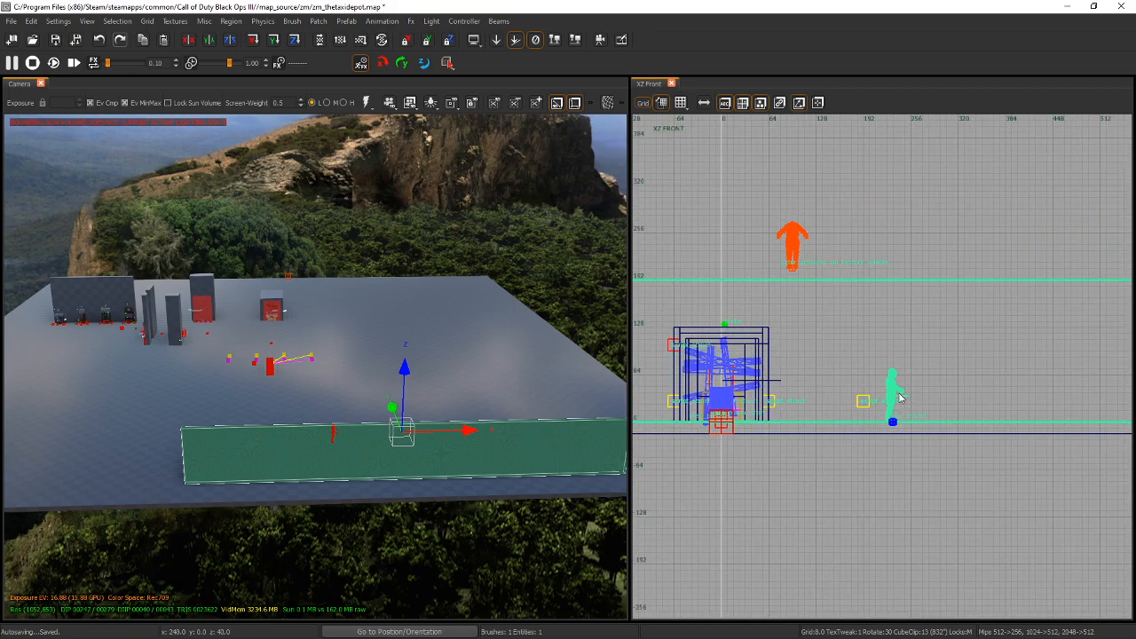
{"action": "scroll", "coordinate": [905, 401], "scroll_direction": "down", "scroll_amount": 1}
{"action": "scroll", "coordinate": [893, 368], "scroll_direction": "up", "scroll_amount": 1}
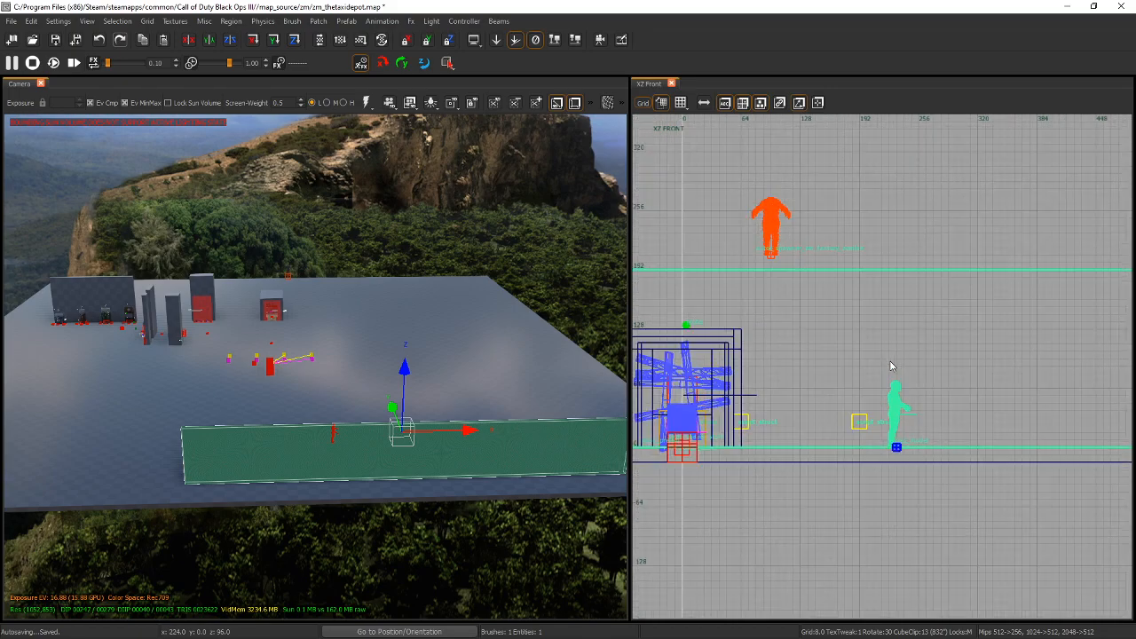
{"action": "left_click_drag", "start_coordinate": [896, 263], "coordinate": [898, 293]}
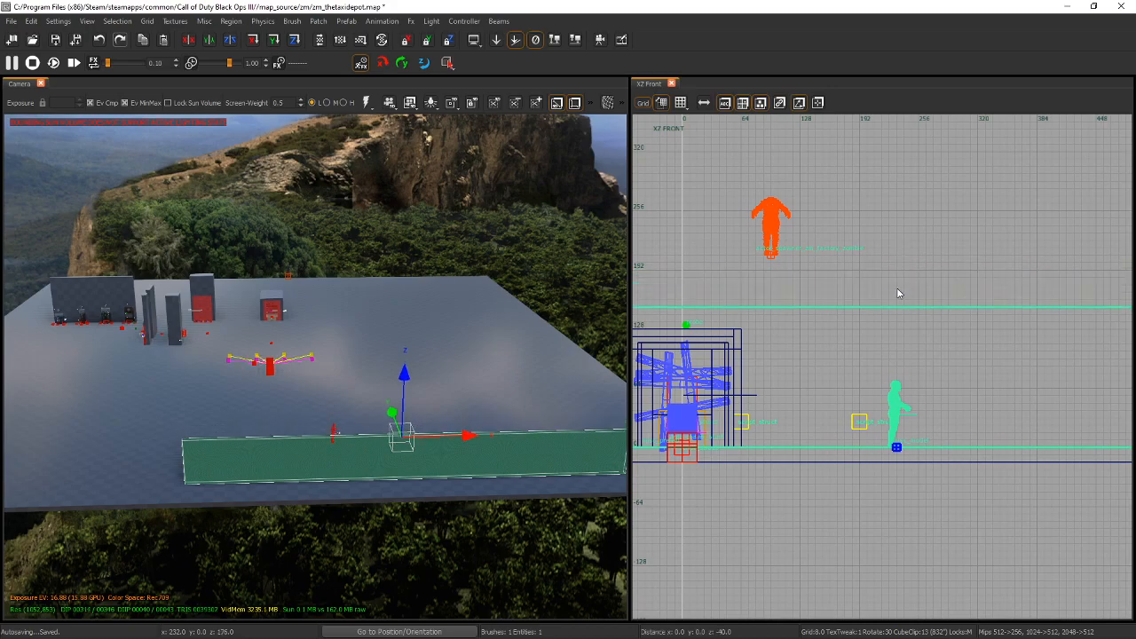
{"action": "scroll", "coordinate": [897, 353], "scroll_direction": "up", "scroll_amount": 2}
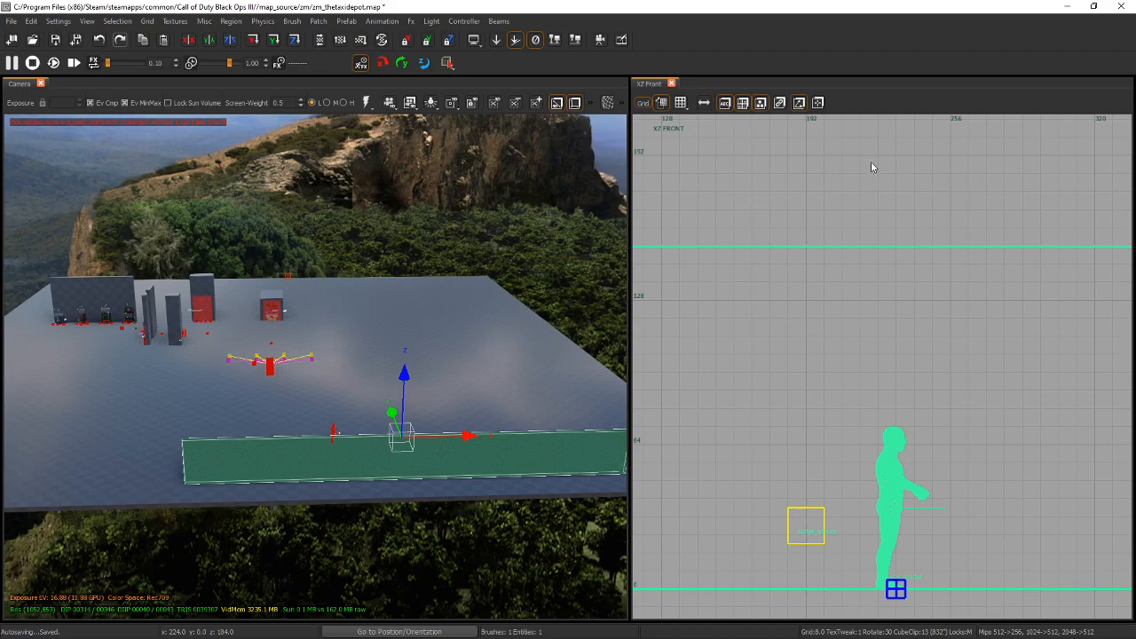
{"action": "left_click_drag", "start_coordinate": [873, 245], "coordinate": [873, 228]}
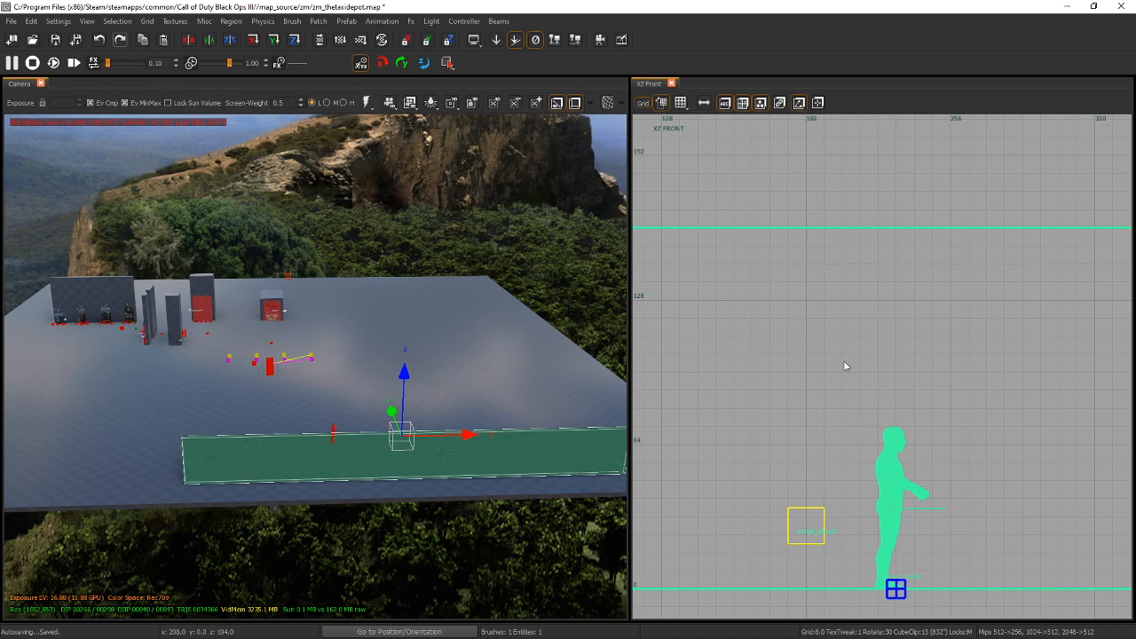
Step: In the XY top view, duplicate the selected wall and character model and rotate the copies 90 degrees about the Z axis
{"action": "scroll", "coordinate": [844, 366], "scroll_direction": "down", "scroll_amount": 2}
{"action": "scroll", "coordinate": [845, 366], "scroll_direction": "down", "scroll_amount": 1}
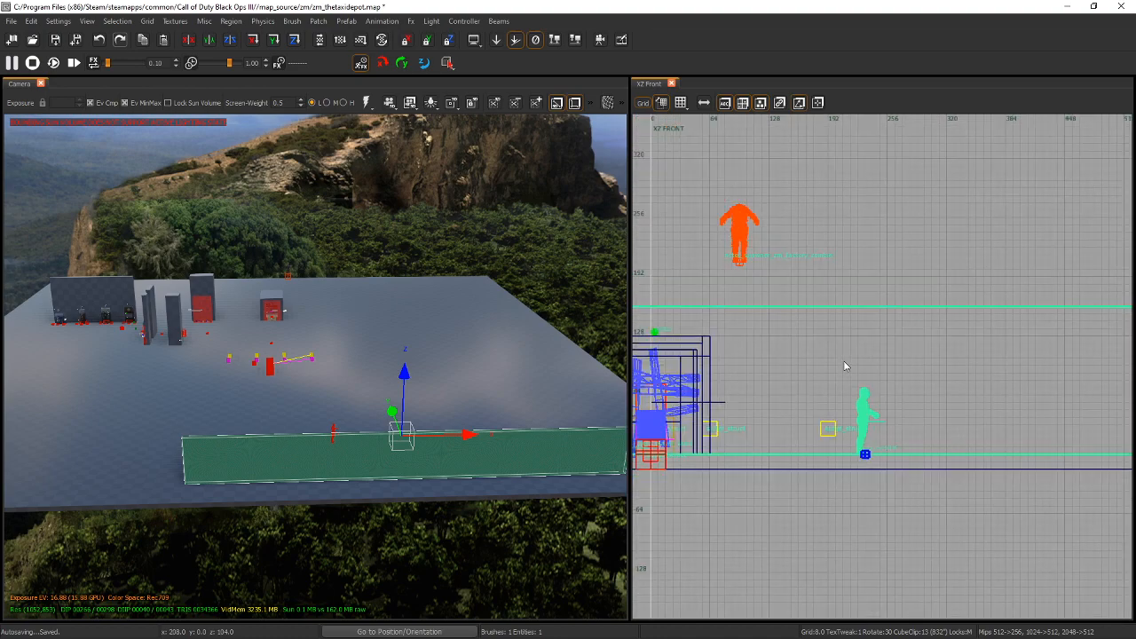
{"action": "scroll", "coordinate": [845, 365], "scroll_direction": "down", "scroll_amount": 1}
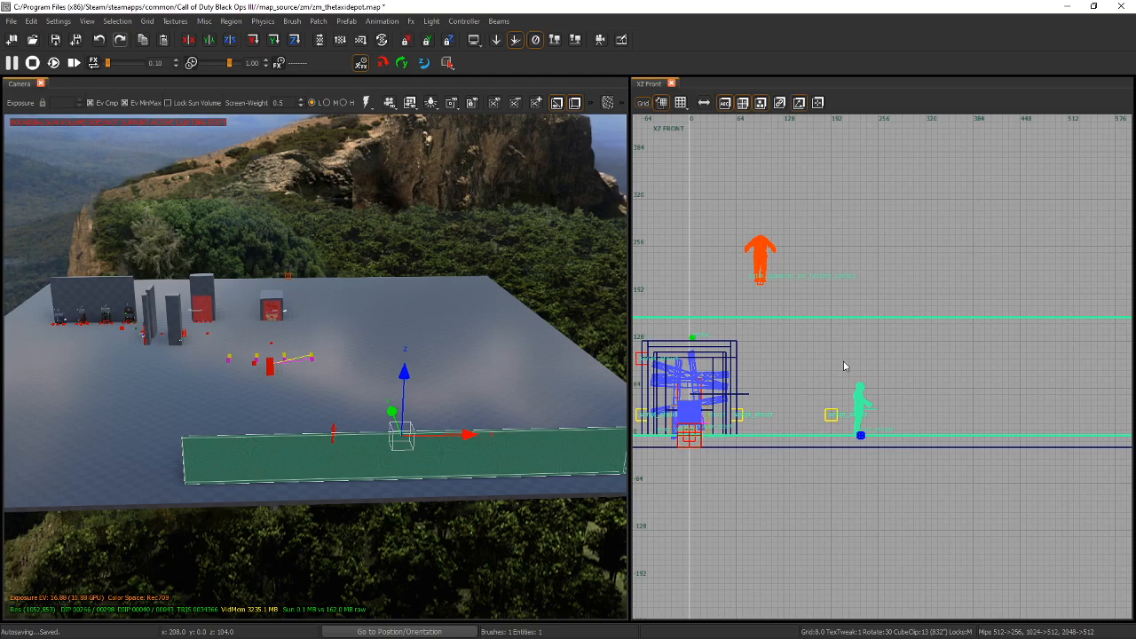
{"action": "scroll", "coordinate": [844, 365], "scroll_direction": "down", "scroll_amount": 1}
{"action": "scroll", "coordinate": [845, 366], "scroll_direction": "down", "scroll_amount": 2}
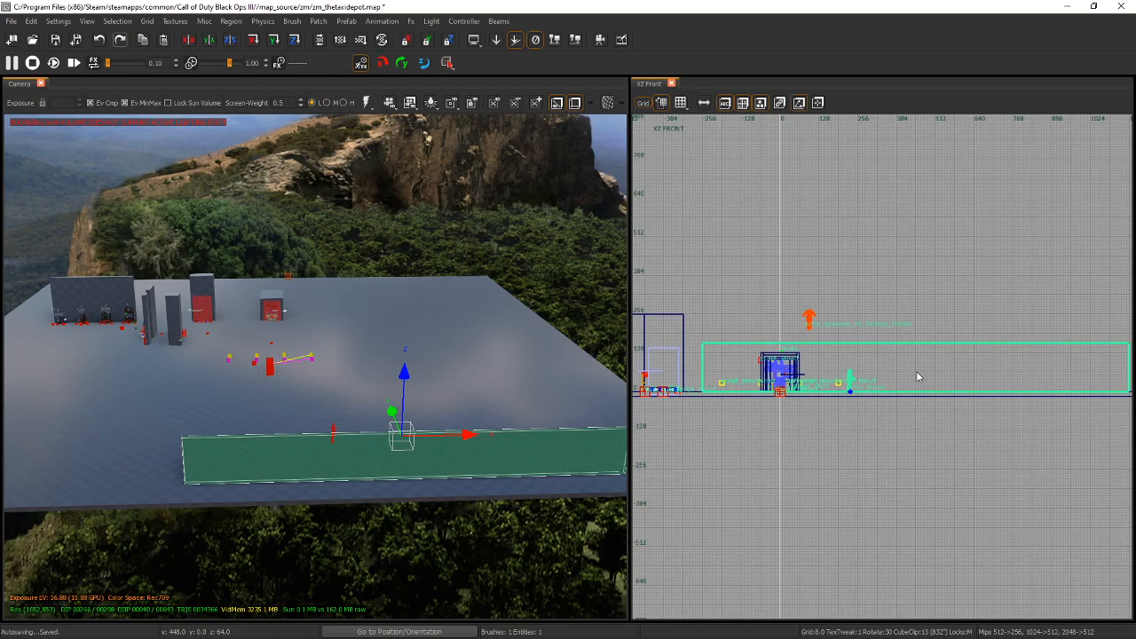
{"action": "right_click_drag", "start_coordinate": [978, 449], "coordinate": [966, 449]}
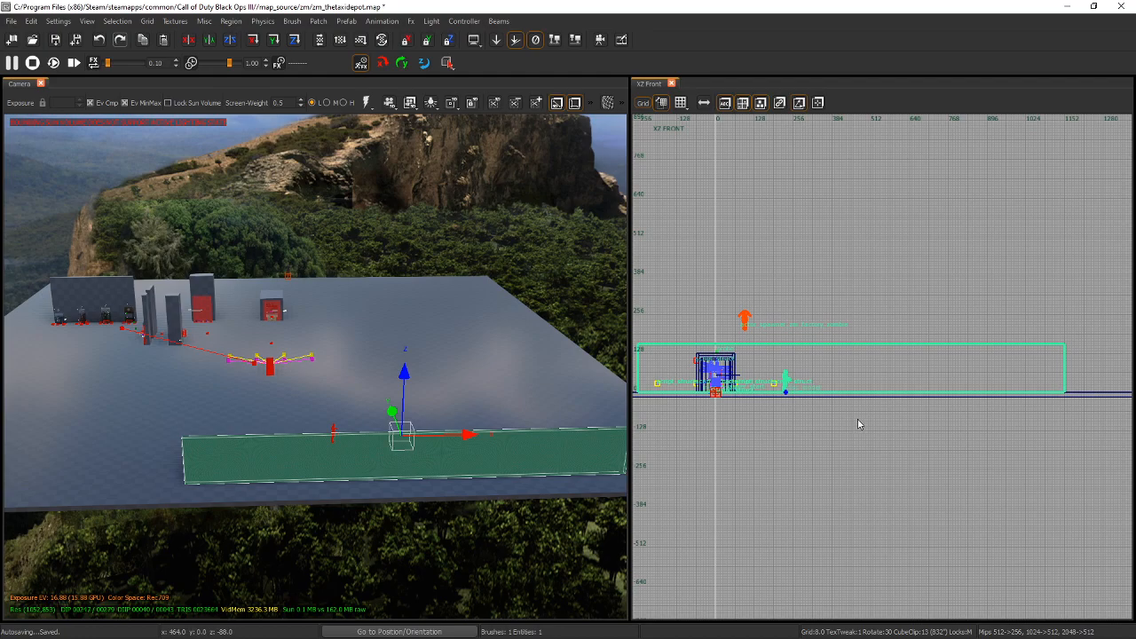
{"action": "key", "text": "ctrl+Tab"}
{"action": "key", "text": "ctrl+Tab"}
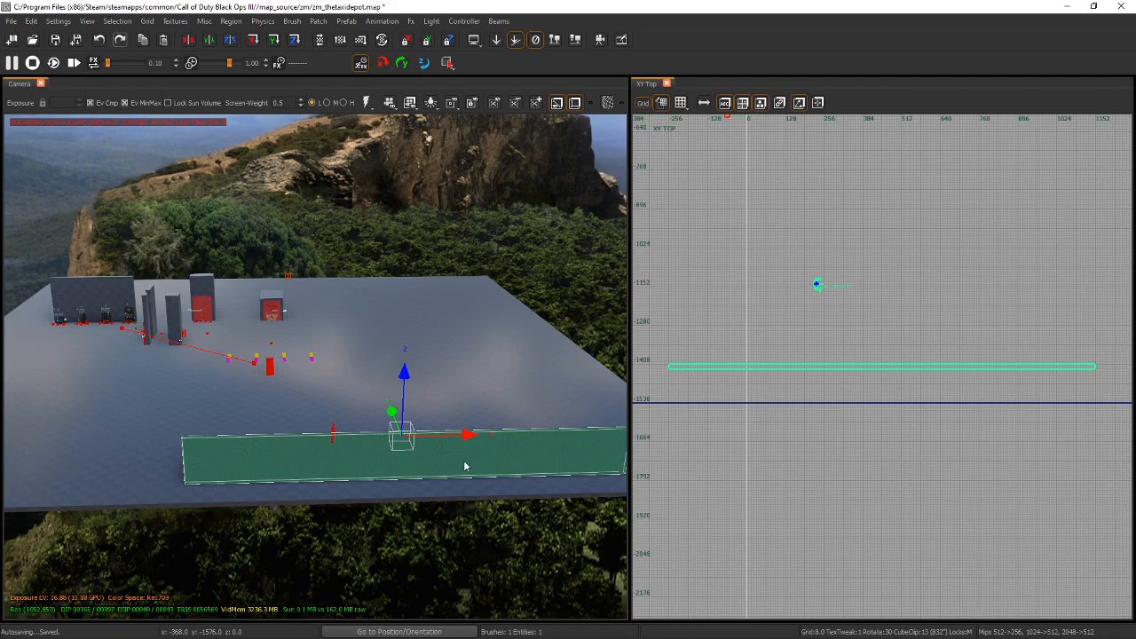
{"action": "key", "text": "space"}
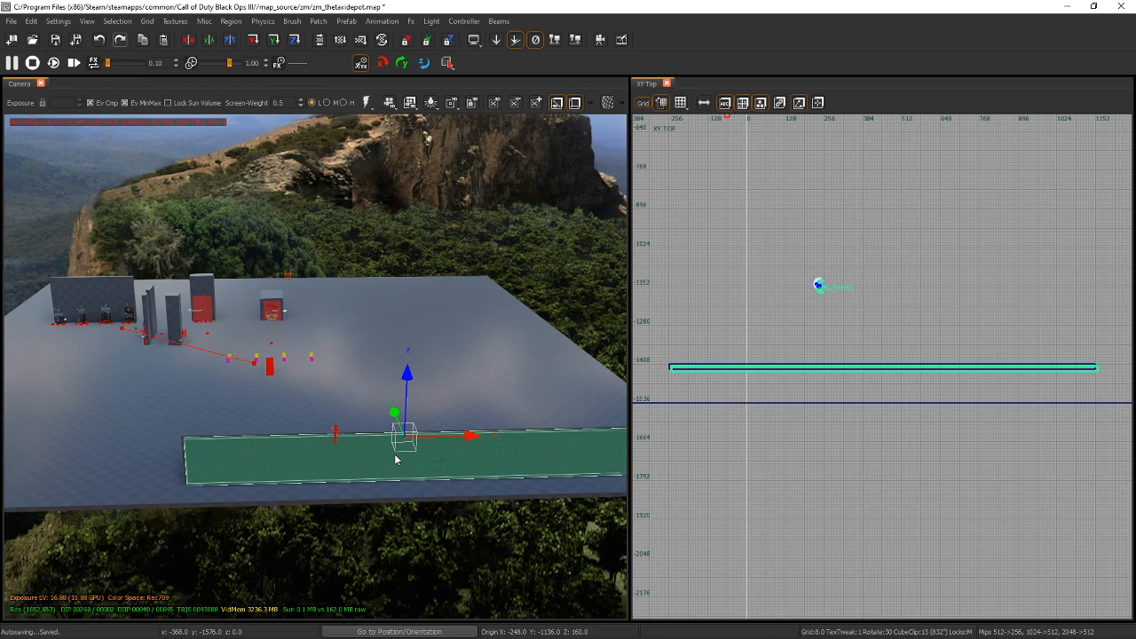
{"action": "key", "text": "r"}
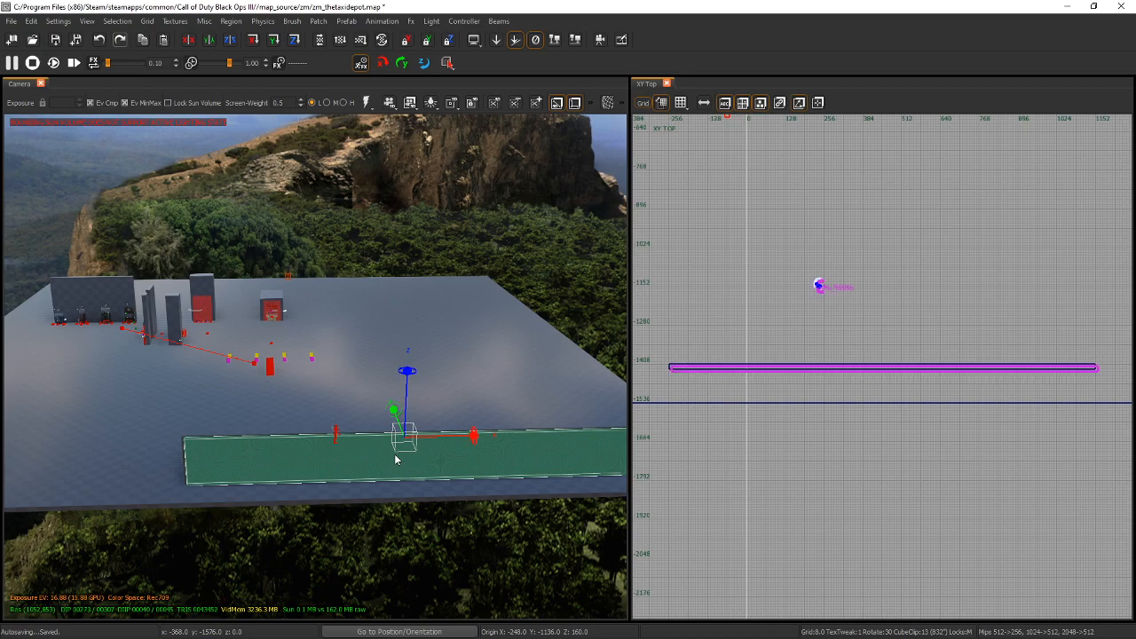
{"action": "key", "text": "shift+z"}
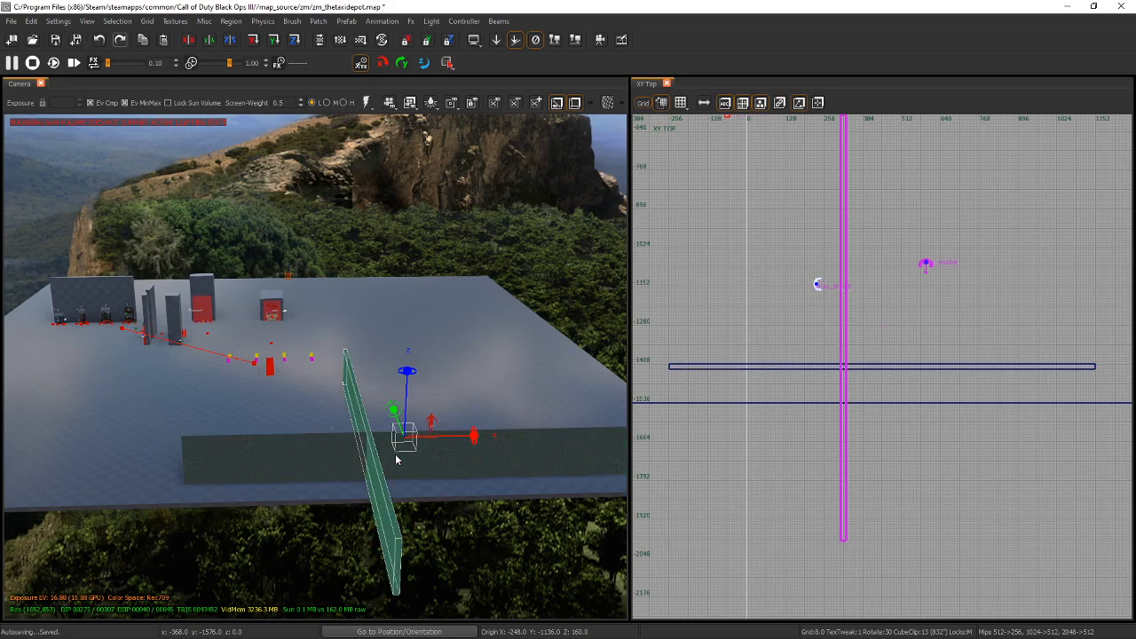
{"action": "key", "text": "w"}
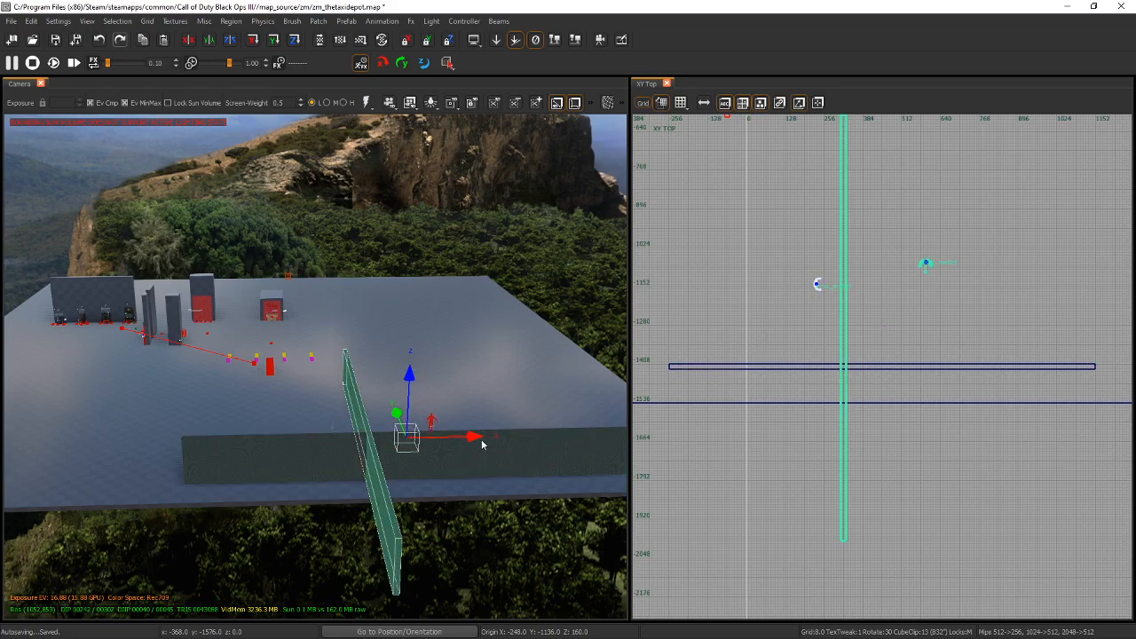
Step: Move the rotated wall copy to origin X 1136, Y 0, meeting the first wall's positive X end with outer faces flush at X 1152
{"action": "left_click_drag", "start_coordinate": [844, 448], "coordinate": [1097, 272]}
{"action": "scroll", "coordinate": [1097, 381], "scroll_direction": "up", "scroll_amount": 3}
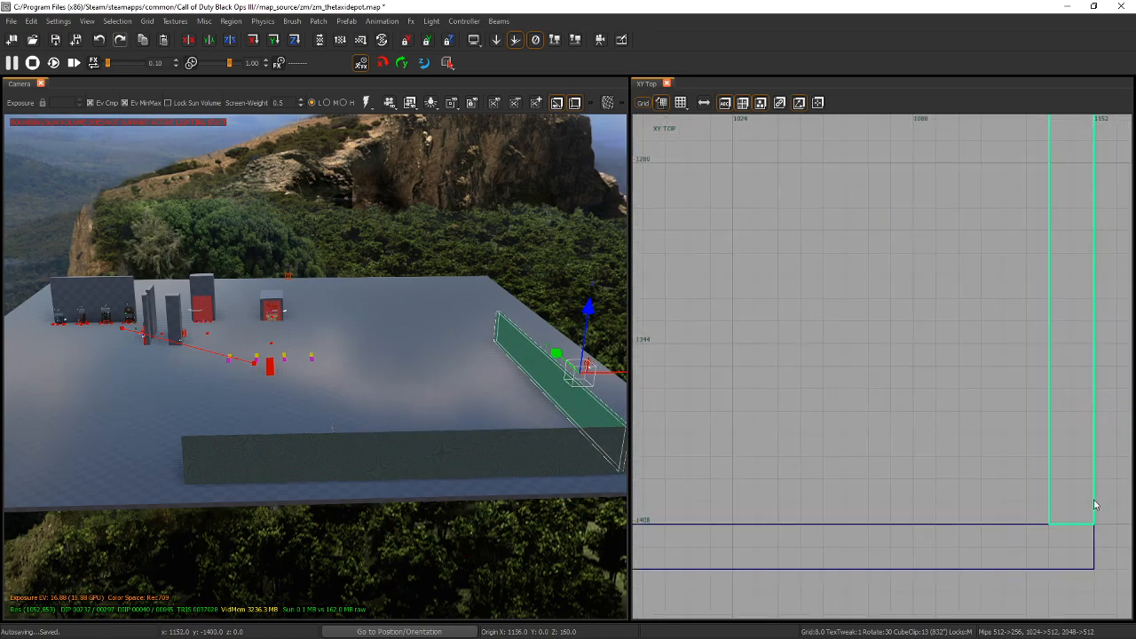
{"action": "scroll", "coordinate": [1077, 483], "scroll_direction": "down", "scroll_amount": 5}
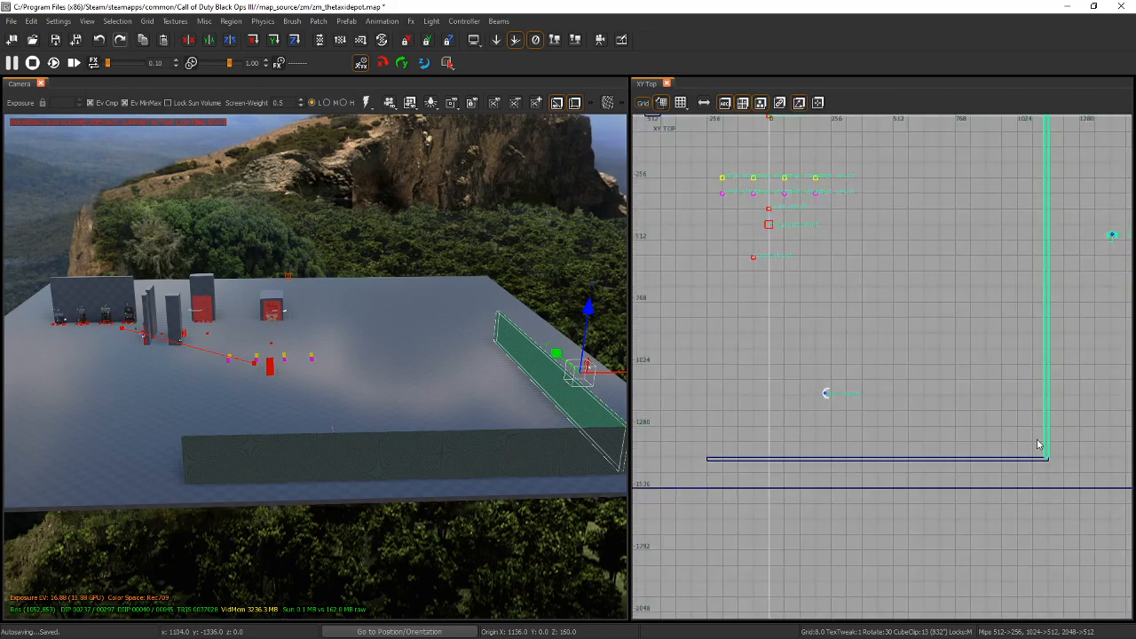
{"action": "scroll", "coordinate": [992, 254], "scroll_direction": "down", "scroll_amount": 4}
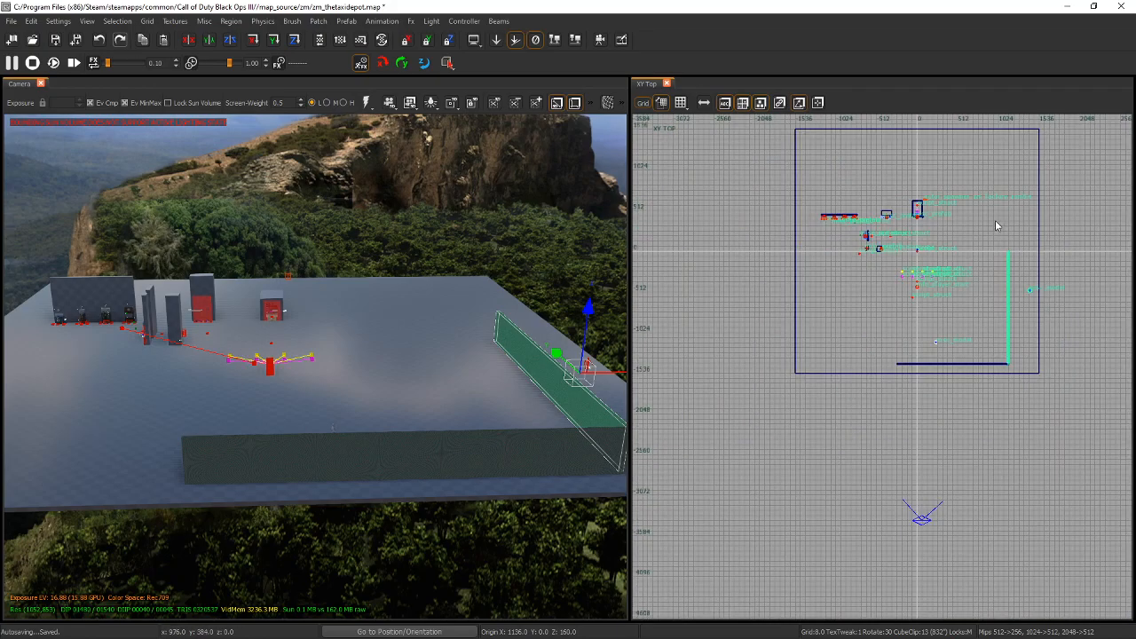
Step: In the XY top view, stretch the selected positive X wall at its positive Y end to a total length of 2112 units
{"action": "right_click_drag", "start_coordinate": [1013, 211], "coordinate": [971, 325]}
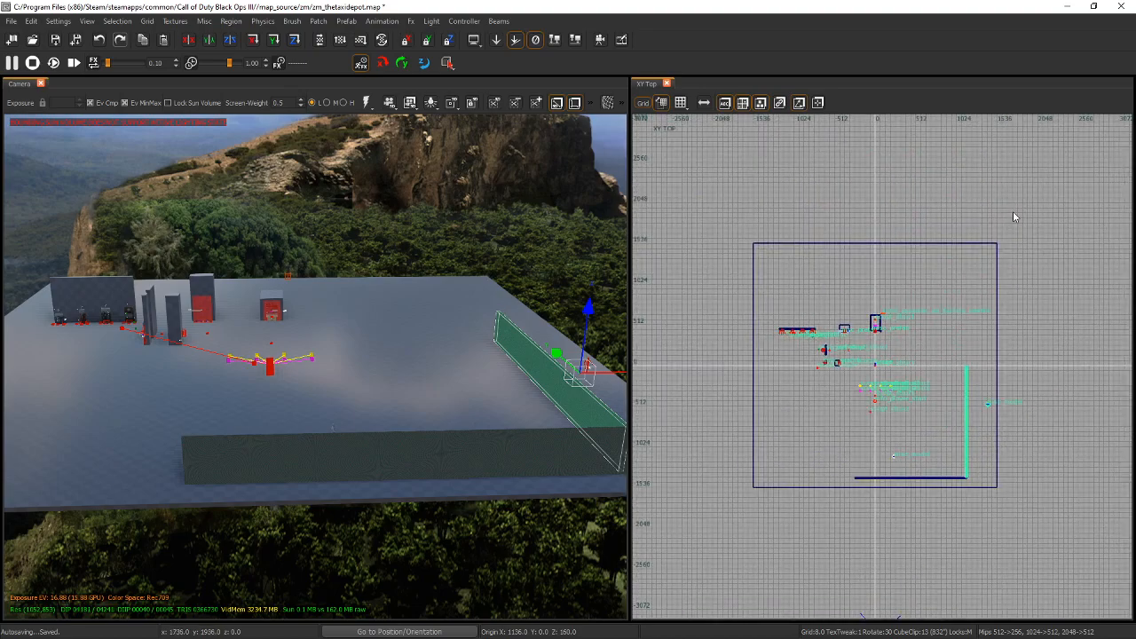
{"action": "scroll", "coordinate": [968, 338], "scroll_direction": "up", "scroll_amount": 5}
{"action": "scroll", "coordinate": [950, 373], "scroll_direction": "up", "scroll_amount": 4}
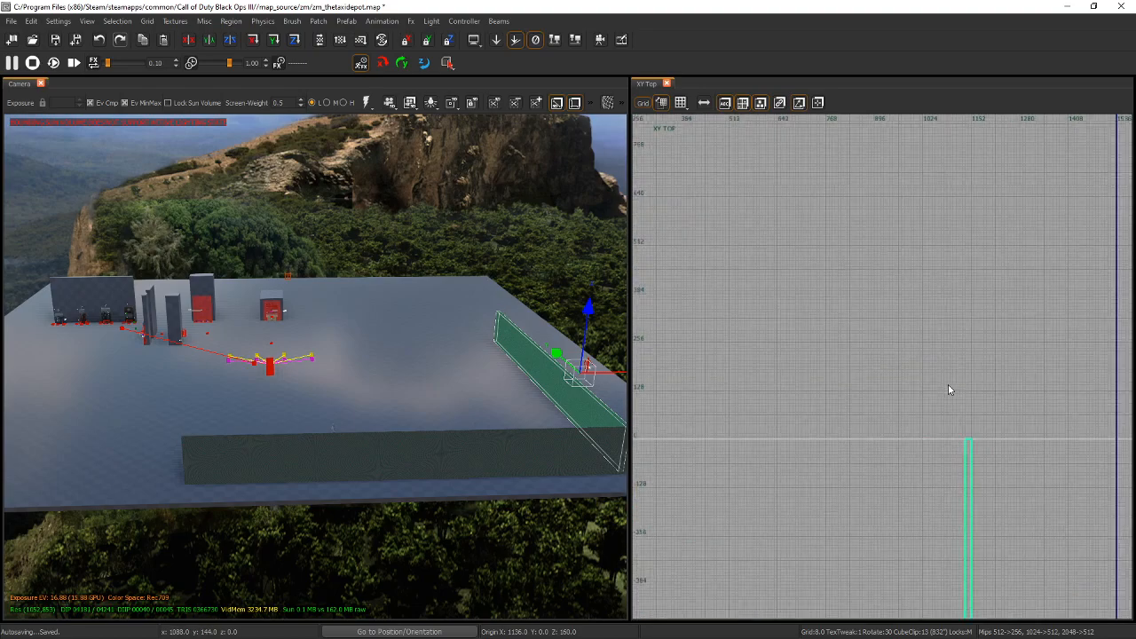
{"action": "left_click_drag", "start_coordinate": [982, 461], "coordinate": [984, 145]}
{"action": "right_click_drag", "start_coordinate": [988, 157], "coordinate": [991, 445]}
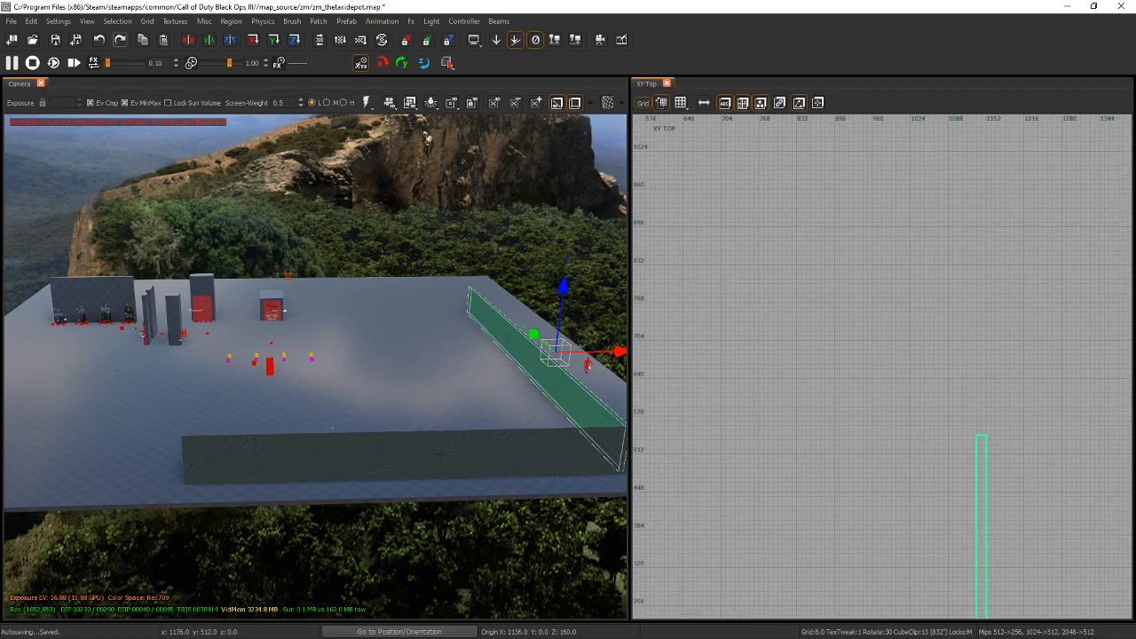
{"action": "left_click_drag", "start_coordinate": [982, 399], "coordinate": [984, 326]}
{"action": "scroll", "coordinate": [923, 404], "scroll_direction": "down", "scroll_amount": 6}
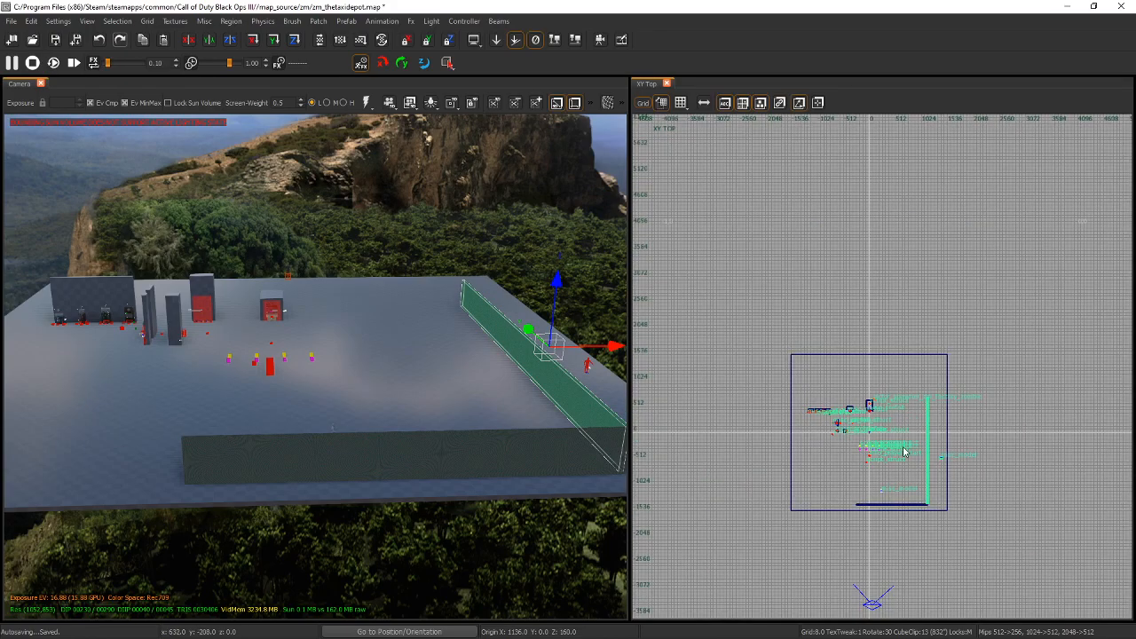
Step: Duplicate the stretched wall and character model and move the copies 1408 units along negative X to the first wall's other end
{"action": "left_click", "coordinate": [917, 471]}
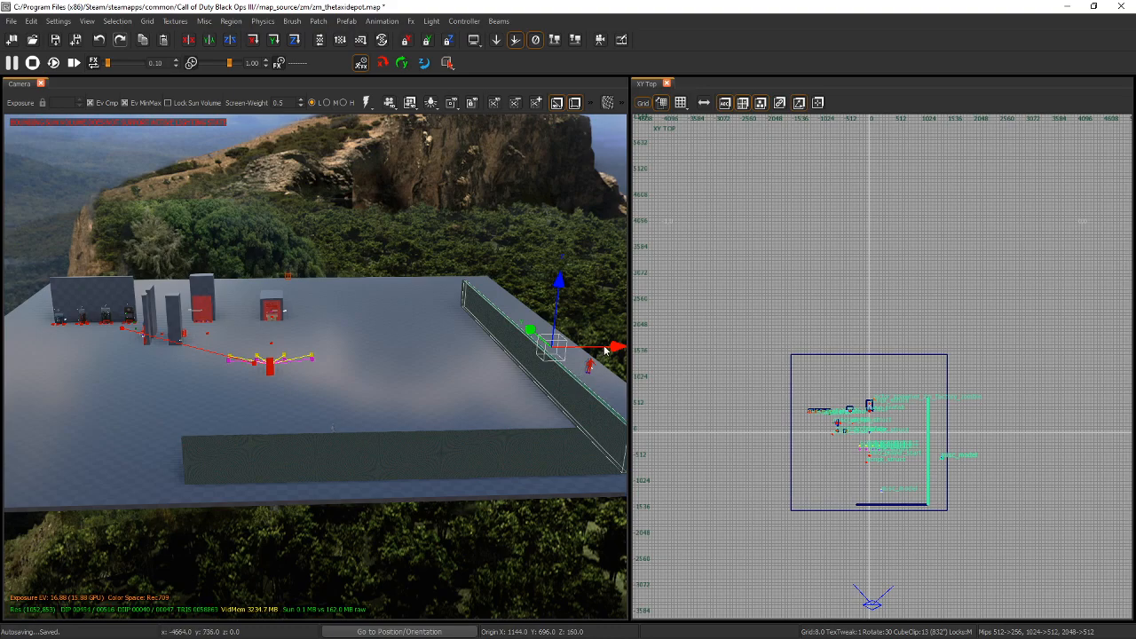
{"action": "left_click_drag", "start_coordinate": [613, 348], "coordinate": [547, 351]}
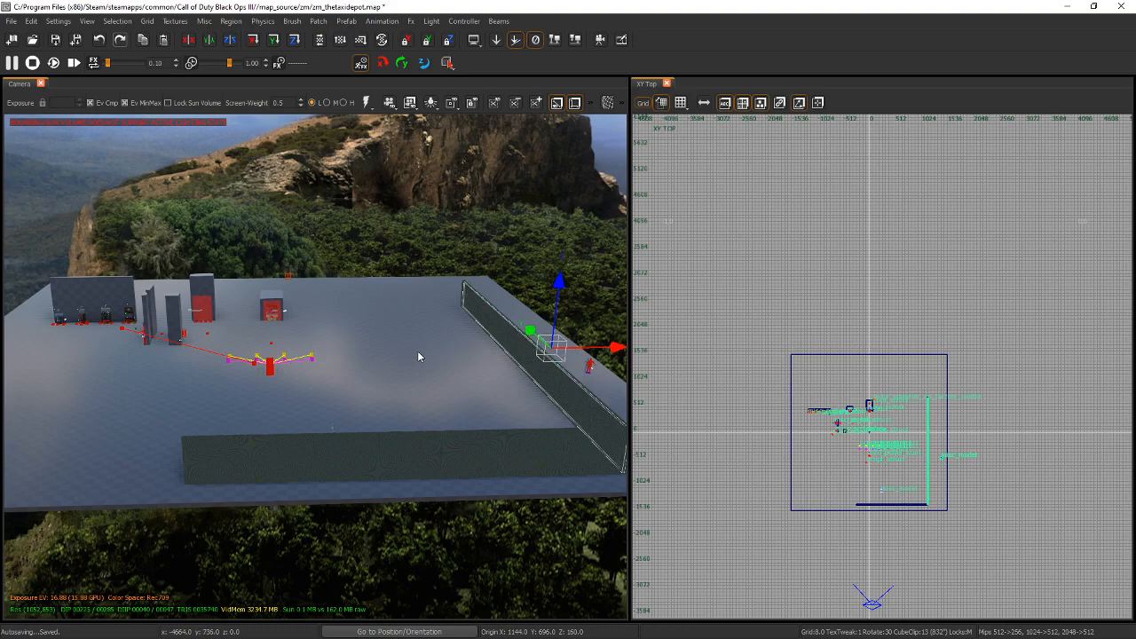
{"action": "key", "text": "space"}
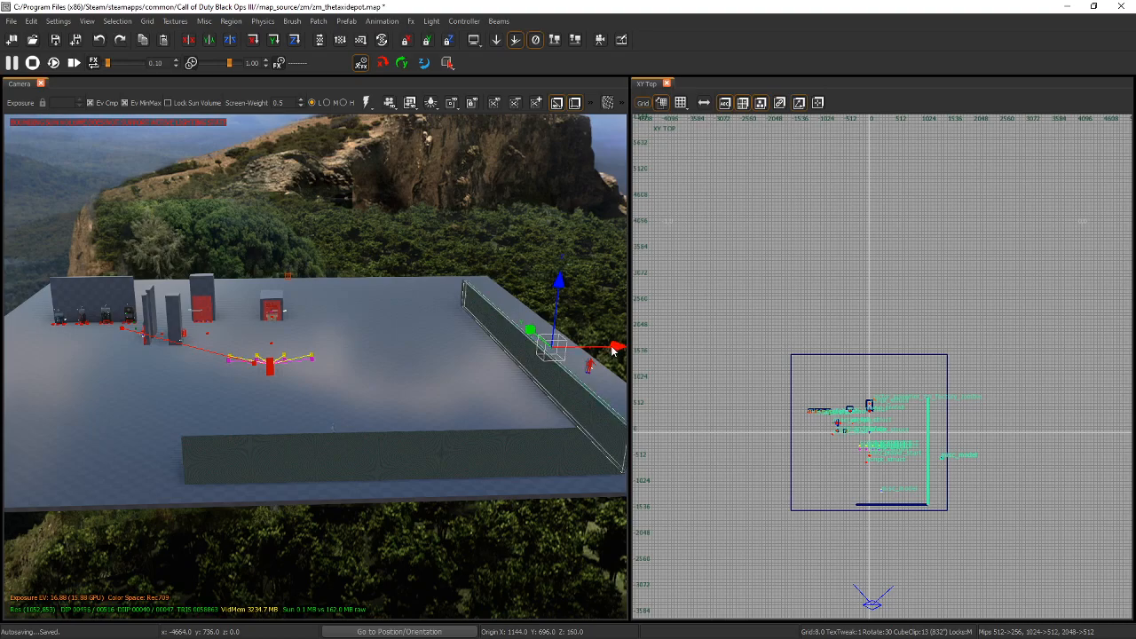
{"action": "left_click_drag", "start_coordinate": [618, 351], "coordinate": [311, 349]}
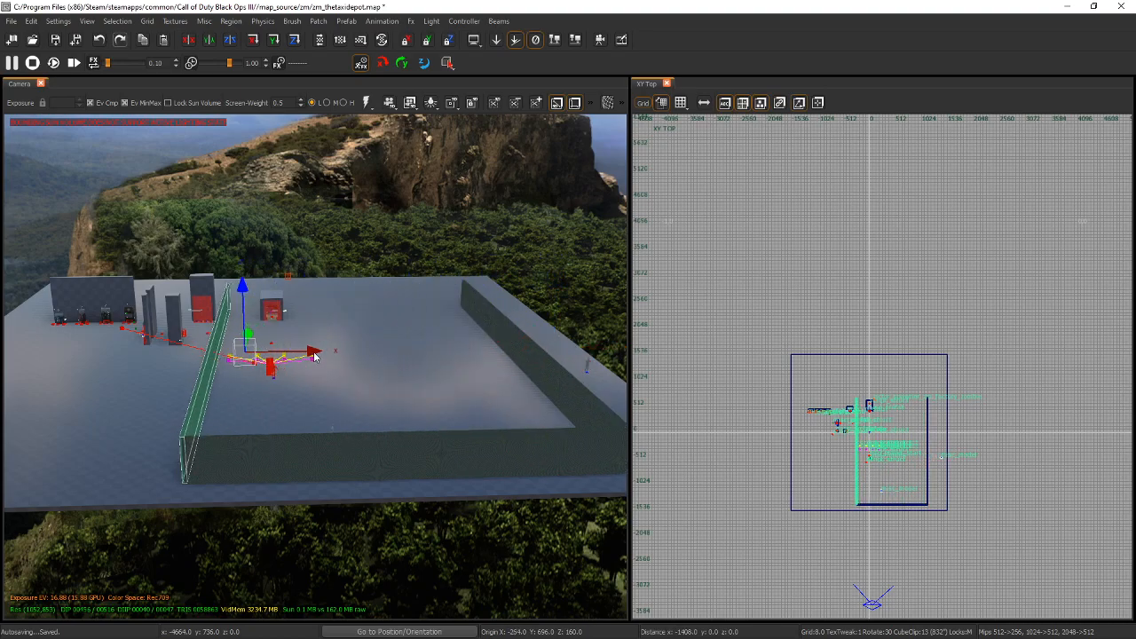
Step: Align the wall copy to origin X -256, Y 704 so it meets the first wall's negative X end, and deselect it
{"action": "scroll", "coordinate": [869, 497], "scroll_direction": "up", "scroll_amount": 2}
{"action": "scroll", "coordinate": [870, 497], "scroll_direction": "up", "scroll_amount": 5}
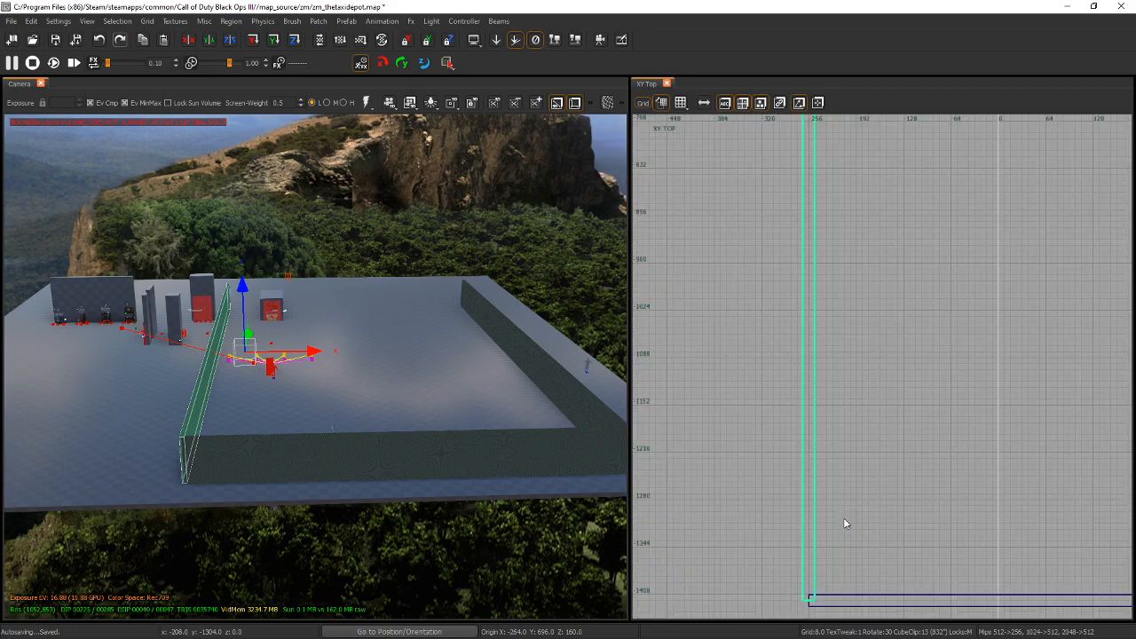
{"action": "left_click_drag", "start_coordinate": [811, 531], "coordinate": [814, 520]}
{"action": "right_click_drag", "start_coordinate": [1074, 528], "coordinate": [843, 494]}
{"action": "scroll", "coordinate": [940, 458], "scroll_direction": "down", "scroll_amount": 4}
{"action": "right_click_drag", "start_coordinate": [852, 425], "coordinate": [959, 436]}
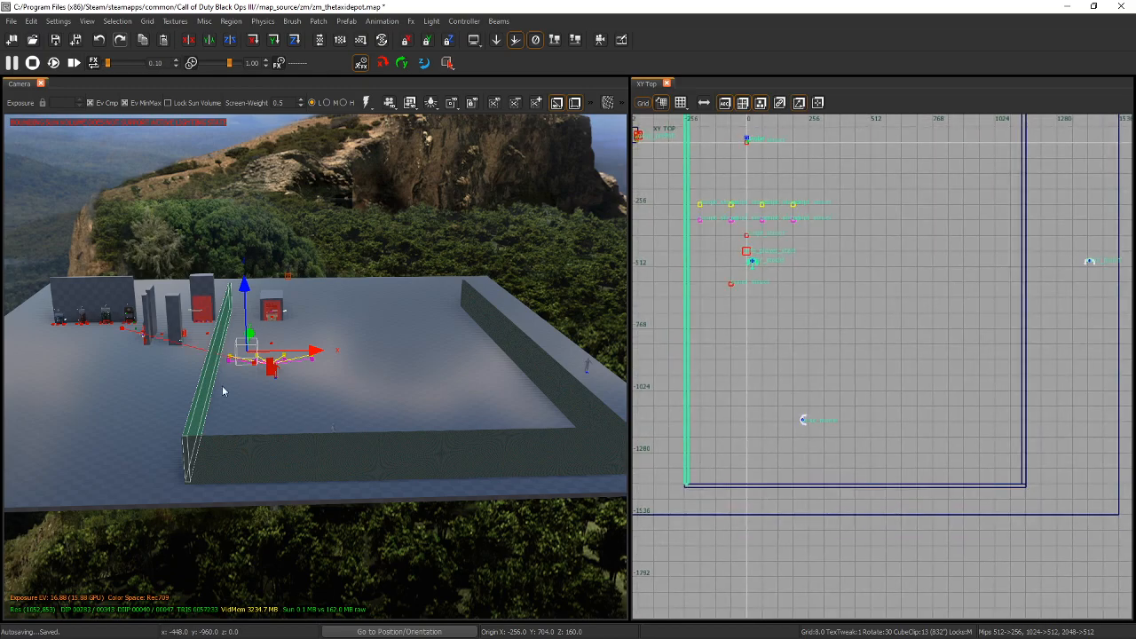
{"action": "key", "text": "Escape"}
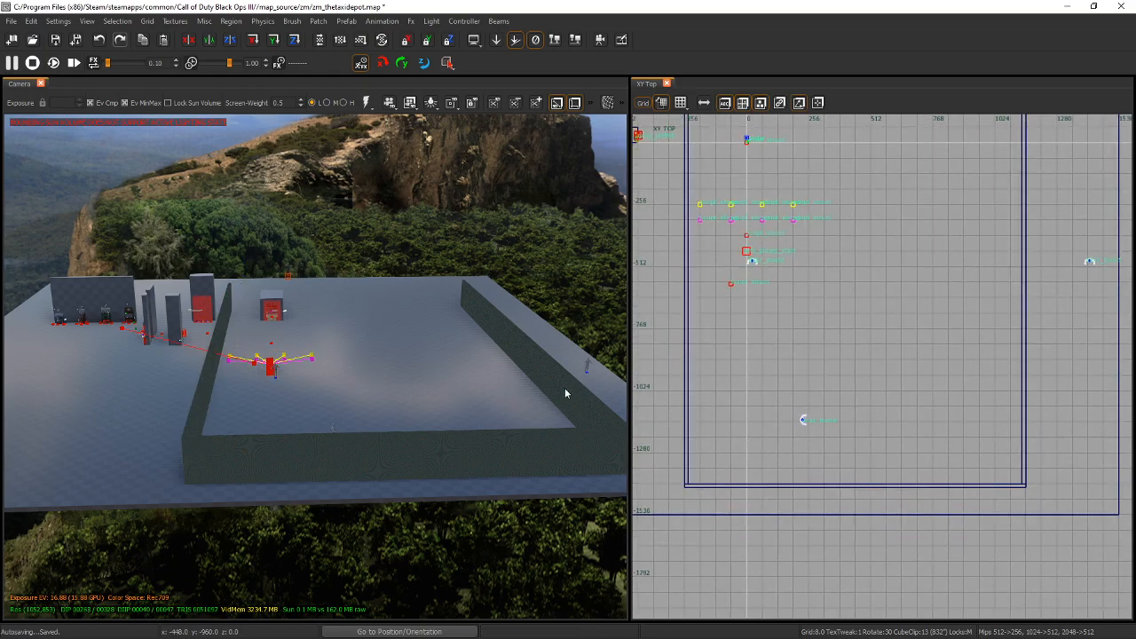
Step: Duplicate only the positive X wall and place the copy inside the room at origin X 760, Y 704, touching the first wall
{"action": "left_click", "coordinate": [557, 379], "text": "shift"}
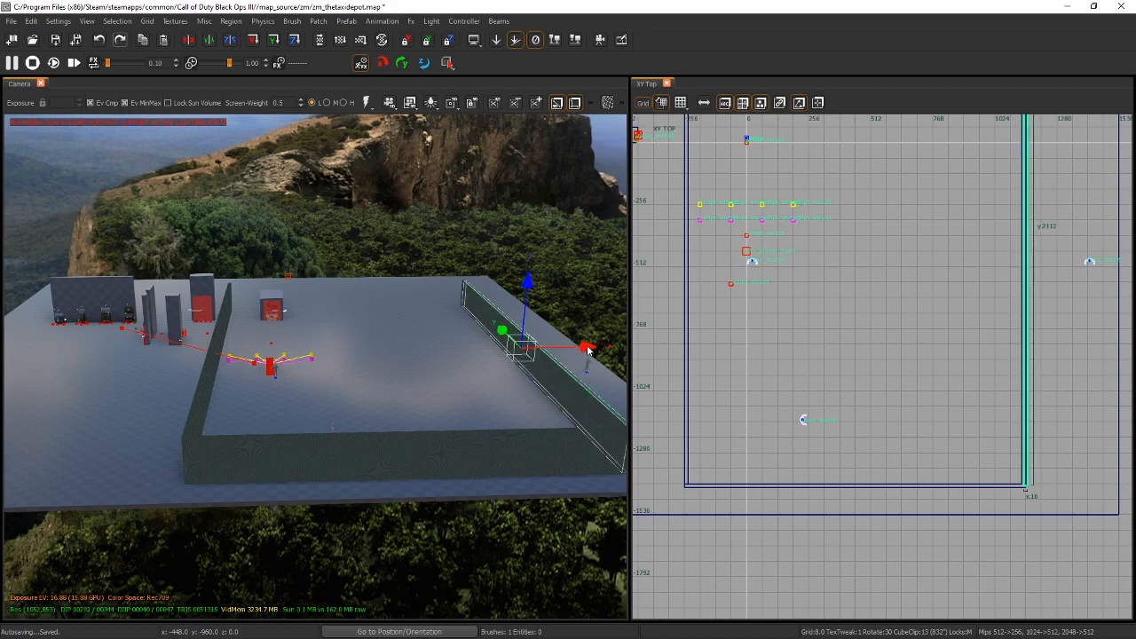
{"action": "left_click_drag", "start_coordinate": [586, 350], "coordinate": [504, 348]}
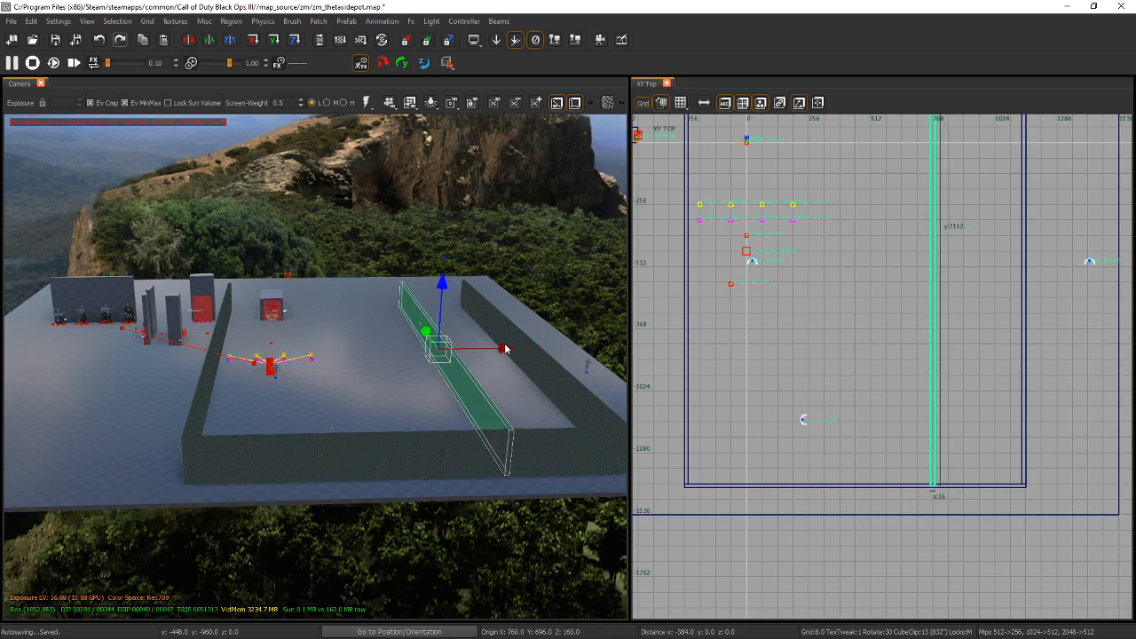
{"action": "scroll", "coordinate": [931, 475], "scroll_direction": "up", "scroll_amount": 5}
{"action": "scroll", "coordinate": [896, 526], "scroll_direction": "up", "scroll_amount": 2}
{"action": "mouse_move", "coordinate": [876, 504]}
{"action": "left_mouse_down"}
{"action": "mouse_move", "coordinate": [875, 489]}
{"action": "mouse_move", "coordinate": [847, 482]}
{"action": "mouse_move", "coordinate": [983, 483]}
{"action": "mouse_move", "coordinate": [869, 480]}
{"action": "left_mouse_up"}
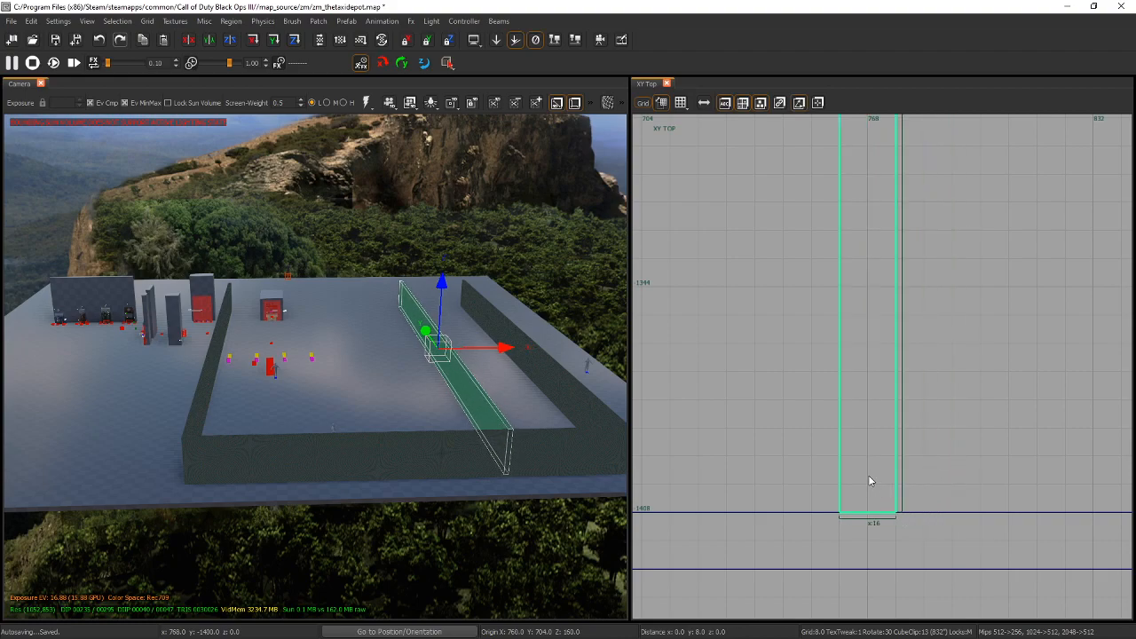
Step: Shift the inner wall copy along positive X to origin X 880, Y 704
{"action": "scroll", "coordinate": [932, 456], "scroll_direction": "down", "scroll_amount": 5}
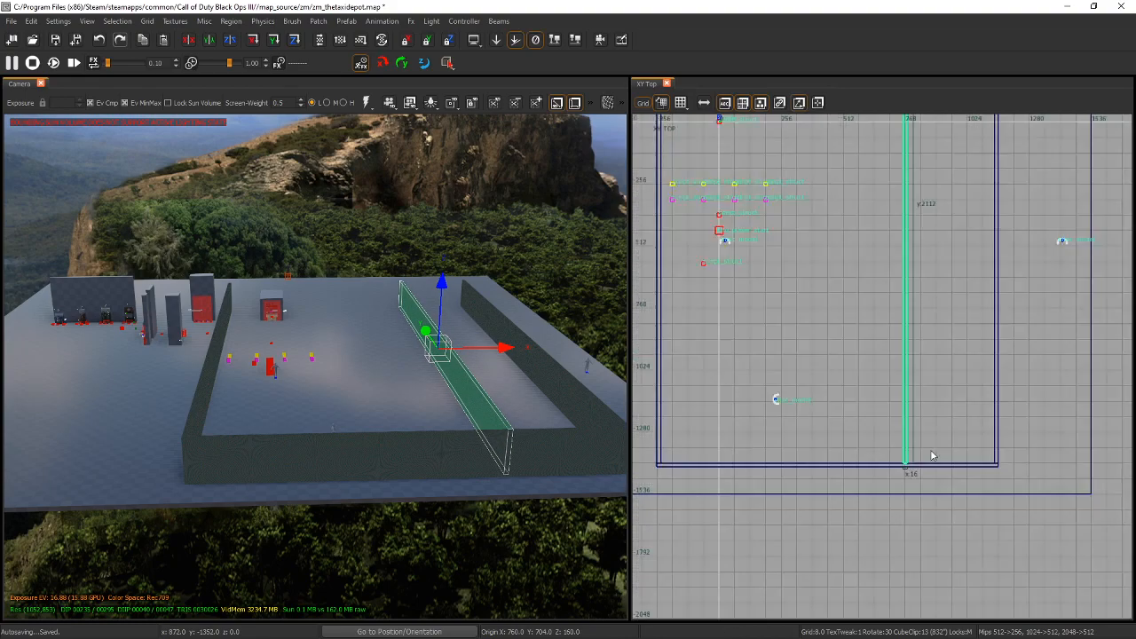
{"action": "scroll", "coordinate": [927, 432], "scroll_direction": "down", "scroll_amount": 2}
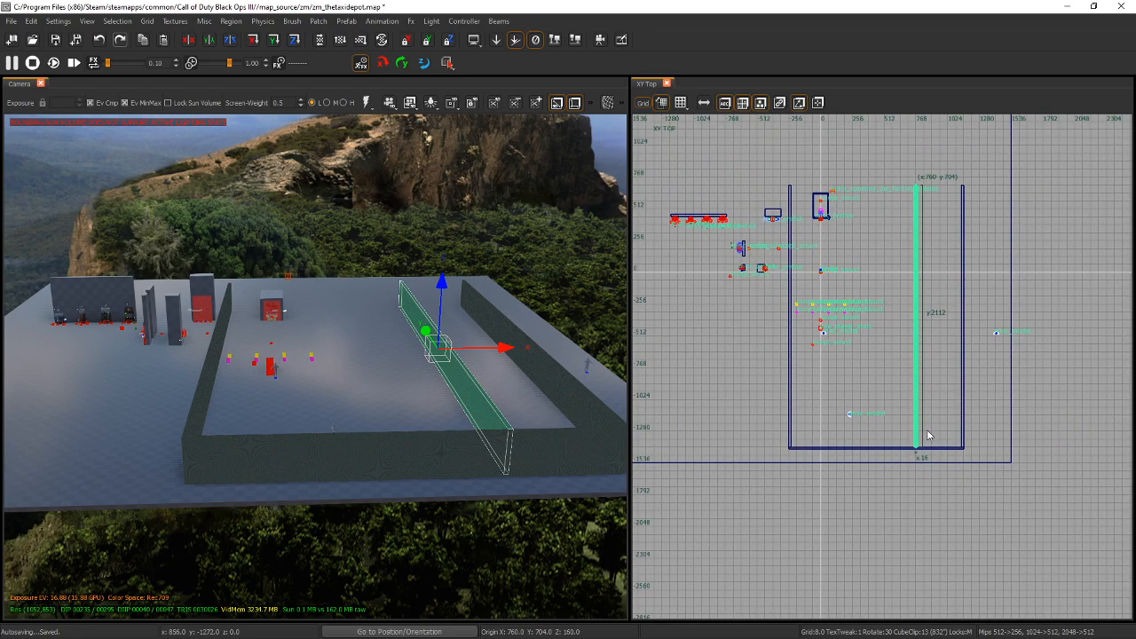
{"action": "scroll", "coordinate": [941, 438], "scroll_direction": "up", "scroll_amount": 4}
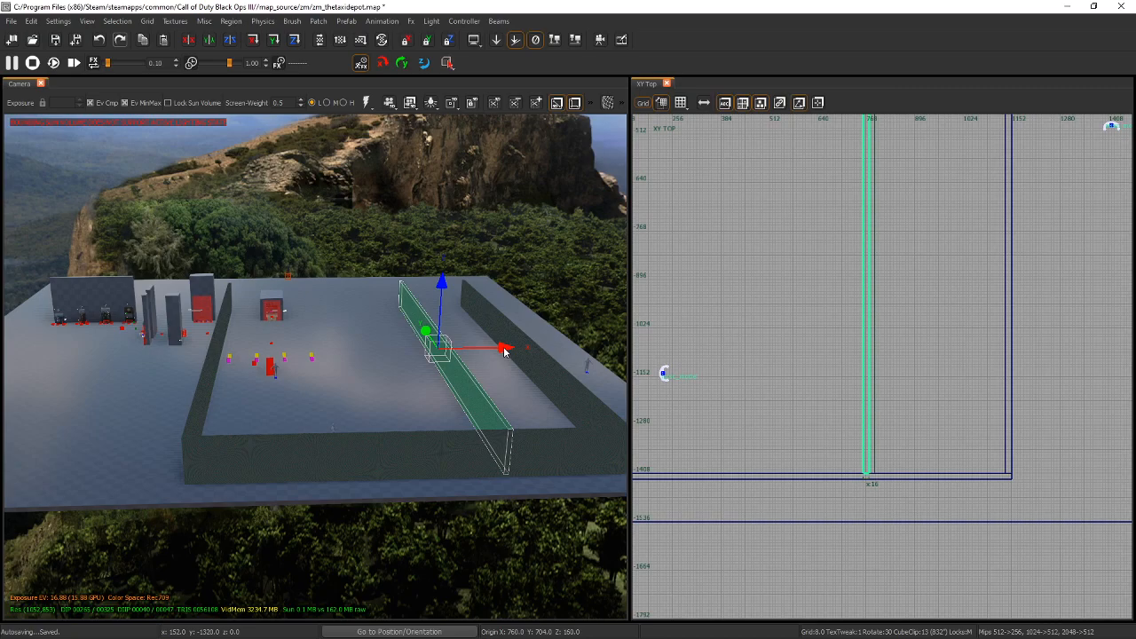
{"action": "scroll", "coordinate": [968, 431], "scroll_direction": "up", "scroll_amount": 2}
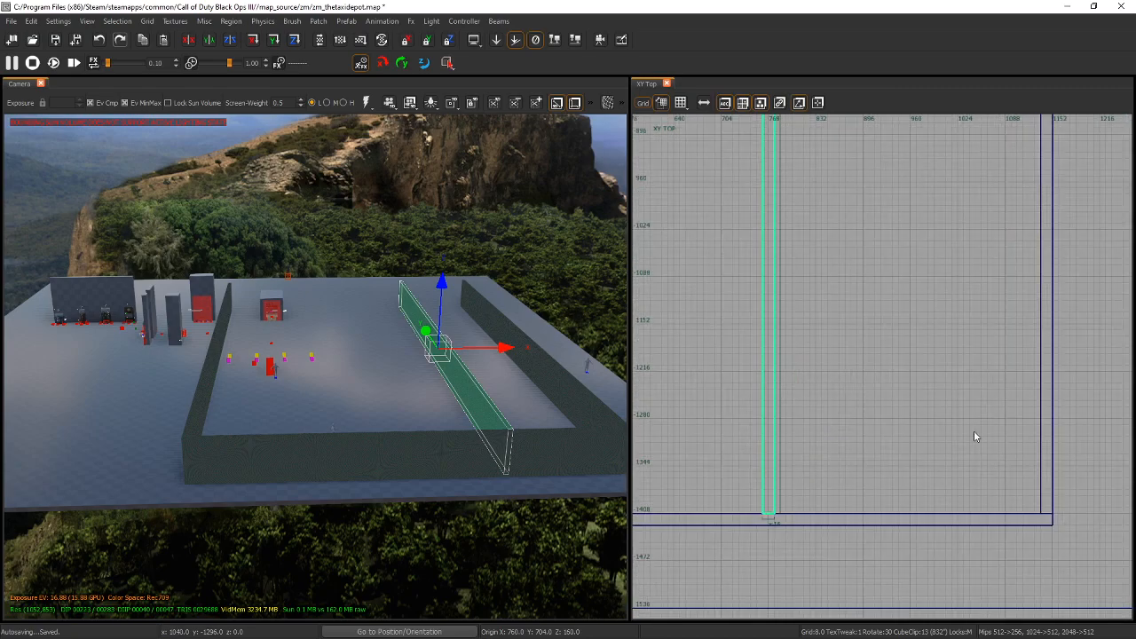
{"action": "left_click_drag", "start_coordinate": [769, 433], "coordinate": [856, 433]}
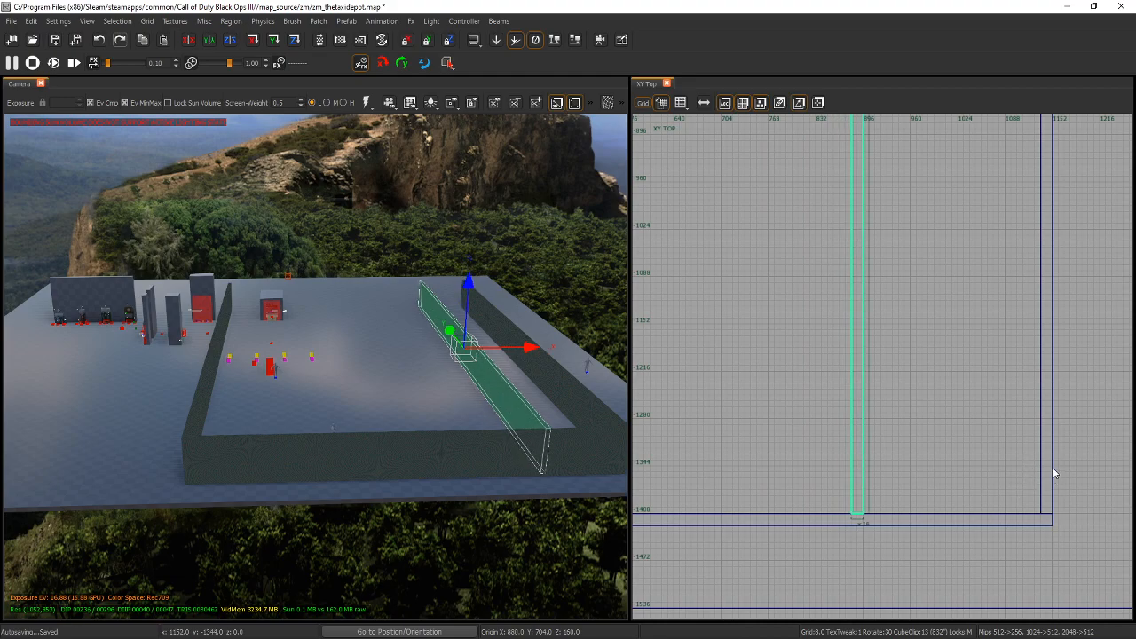
Step: Move the outer positive X wall to origin X 1152, Y 688 so it covers the end of the first wall, and deselect it
{"action": "left_click_drag", "start_coordinate": [1050, 473], "coordinate": [1050, 473]}
{"action": "key", "text": "Escape"}
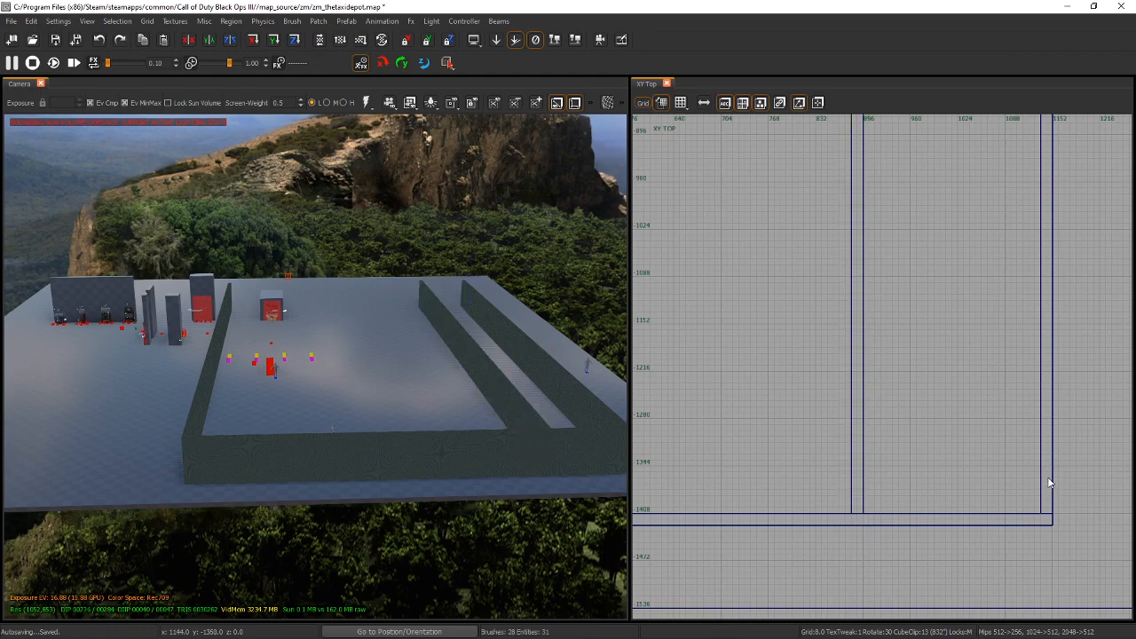
{"action": "left_click", "coordinate": [1047, 477], "text": "shift"}
{"action": "left_click_drag", "start_coordinate": [1050, 482], "coordinate": [1059, 491]}
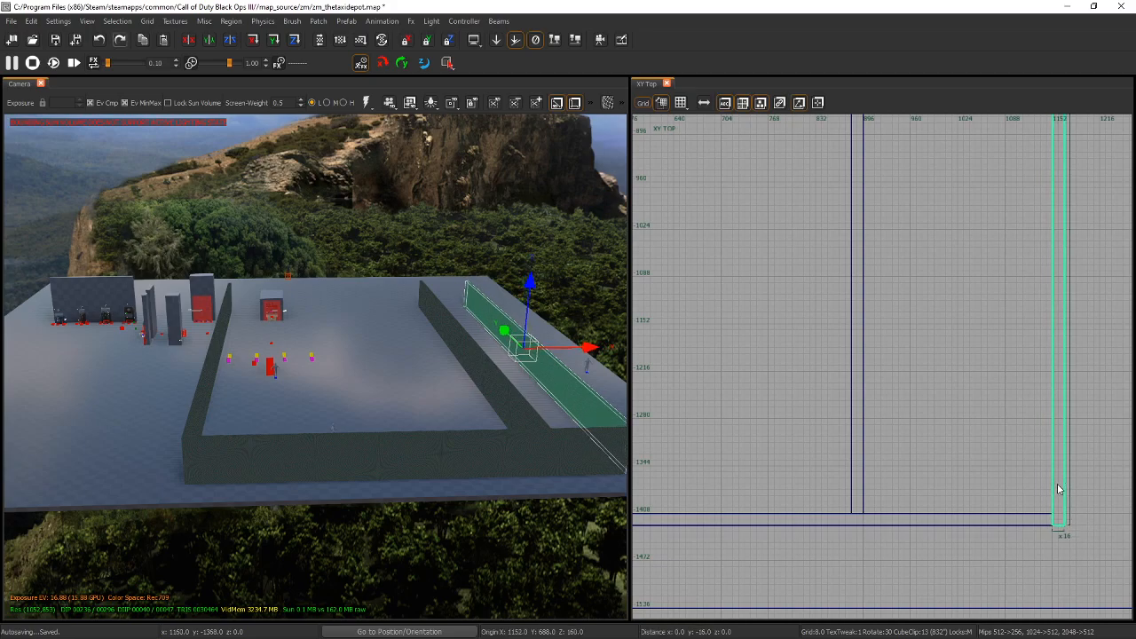
{"action": "key", "text": "Escape"}
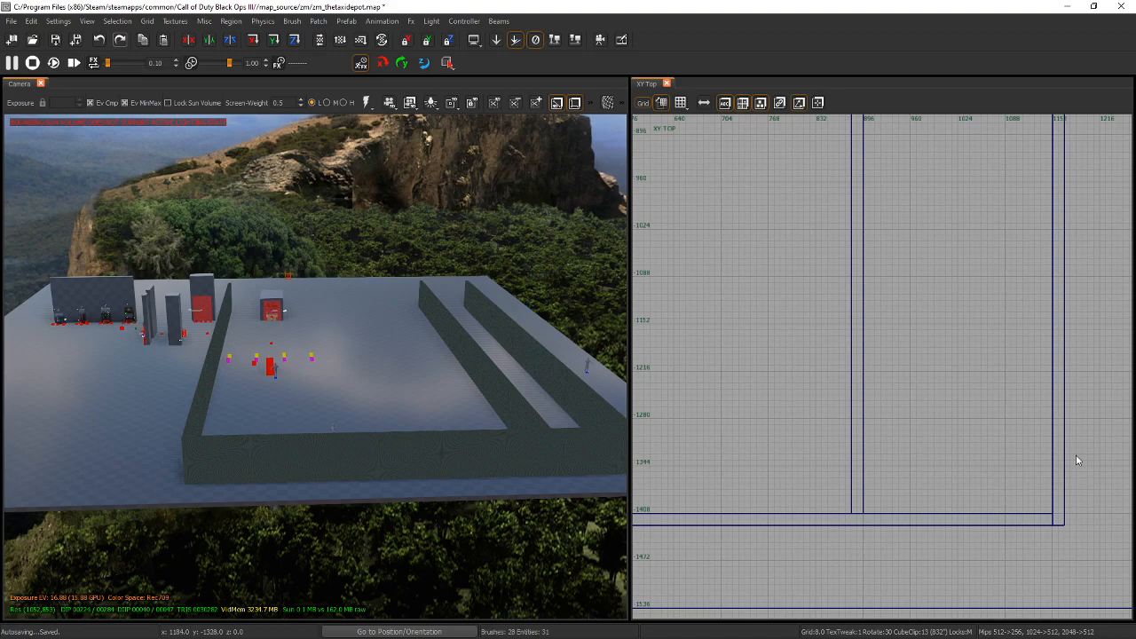
Step: Move the inner wall closer to the outer positive X wall, to about origin X 952, Y 704, and deselect it
{"action": "left_click", "coordinate": [858, 461]}
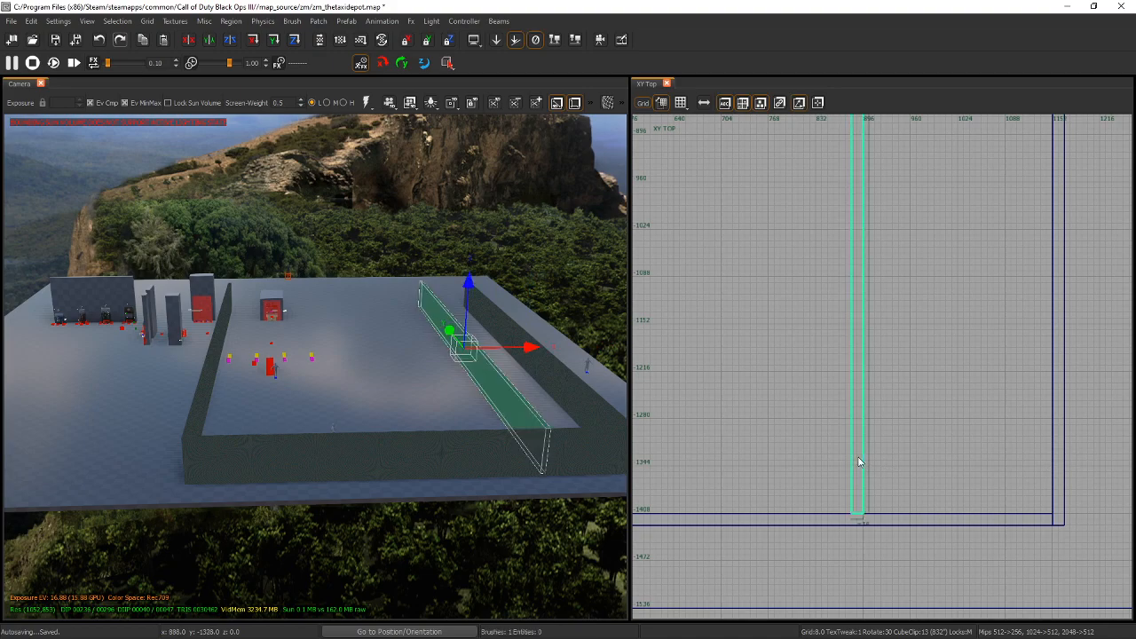
{"action": "left_click_drag", "start_coordinate": [858, 462], "coordinate": [911, 462]}
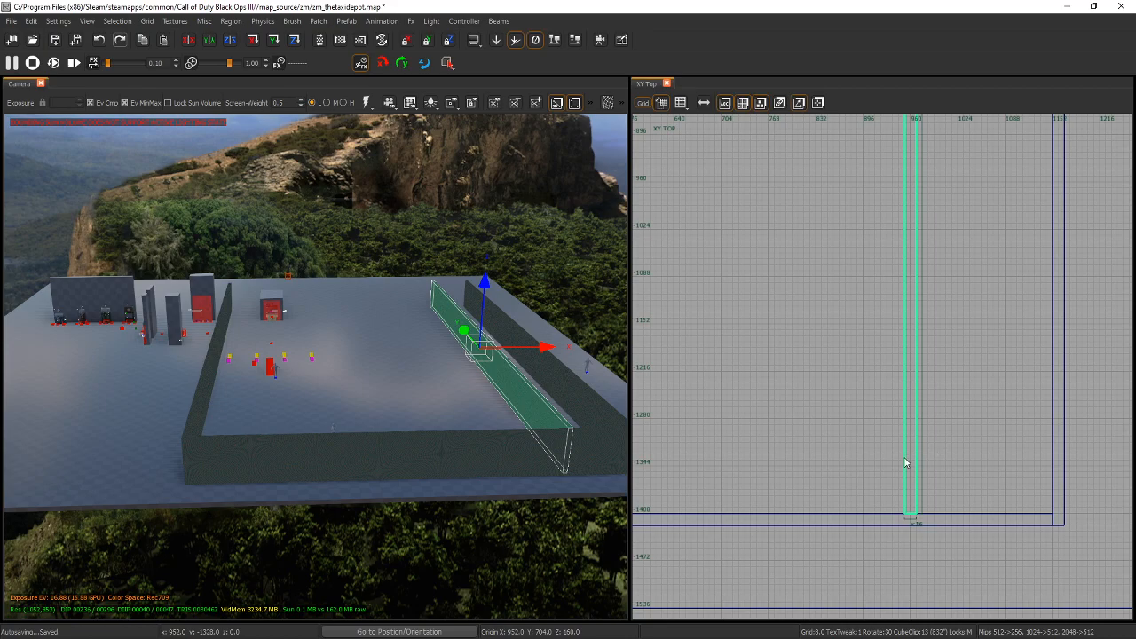
{"action": "left_click_drag", "start_coordinate": [912, 483], "coordinate": [907, 483]}
{"action": "key", "text": "Escape"}
Step: Move the negative X wall to origin X -272, Y 688 so it covers the other end of the first wall, and deselect it
{"action": "scroll", "coordinate": [829, 491], "scroll_direction": "down", "scroll_amount": 2}
{"action": "right_click_drag", "start_coordinate": [710, 459], "coordinate": [928, 457]}
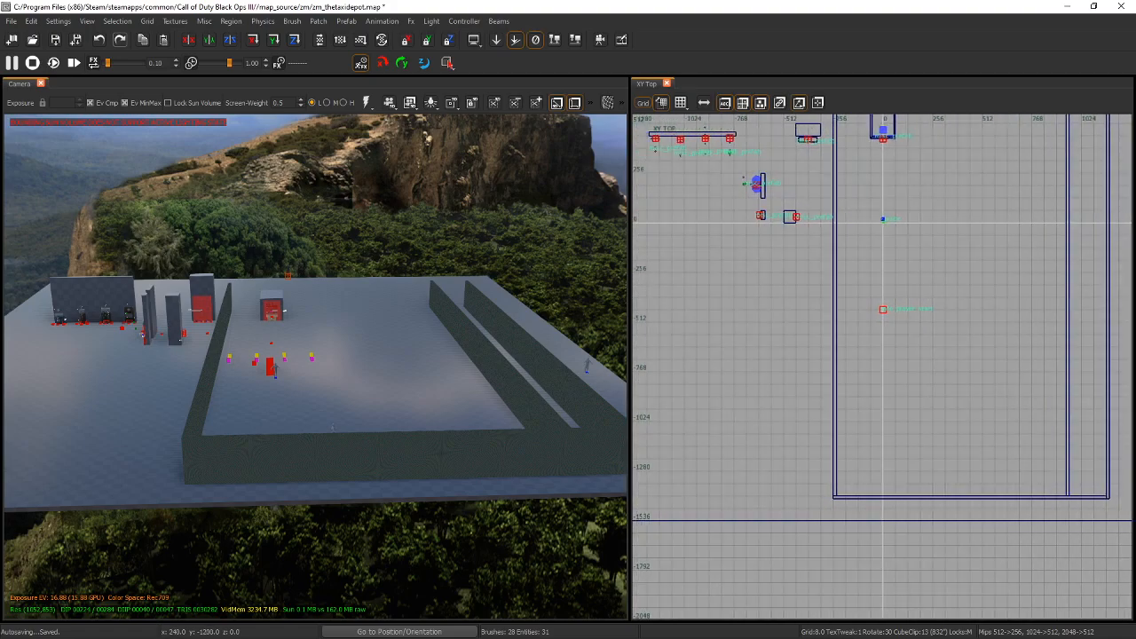
{"action": "scroll", "coordinate": [849, 479], "scroll_direction": "up", "scroll_amount": 2}
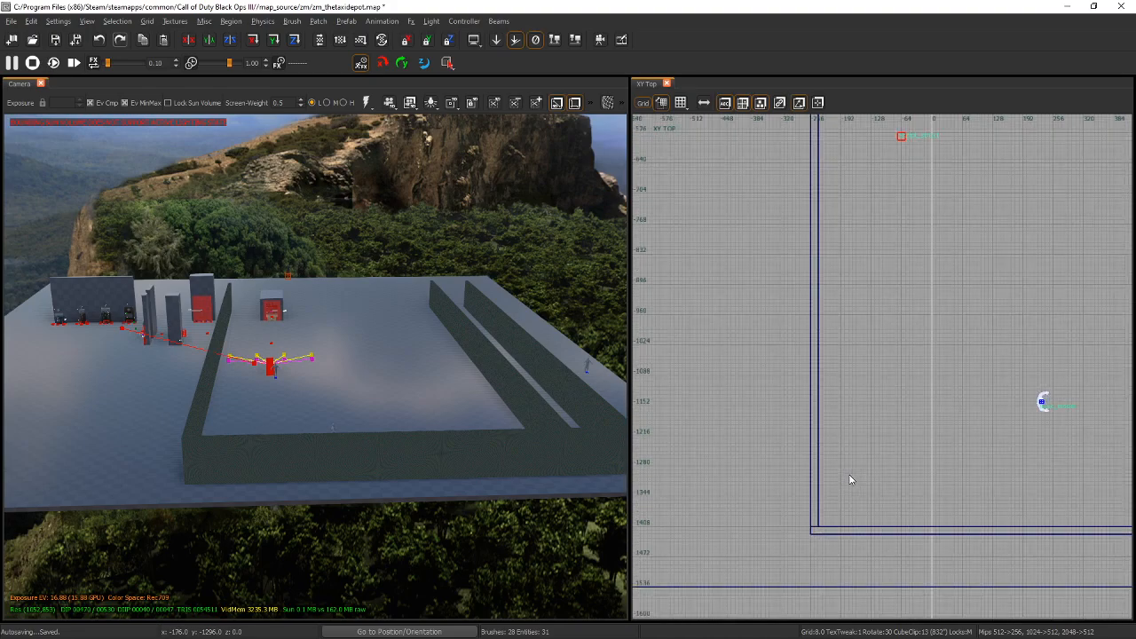
{"action": "left_click", "coordinate": [805, 528]}
{"action": "left_click_drag", "start_coordinate": [805, 527], "coordinate": [796, 537]}
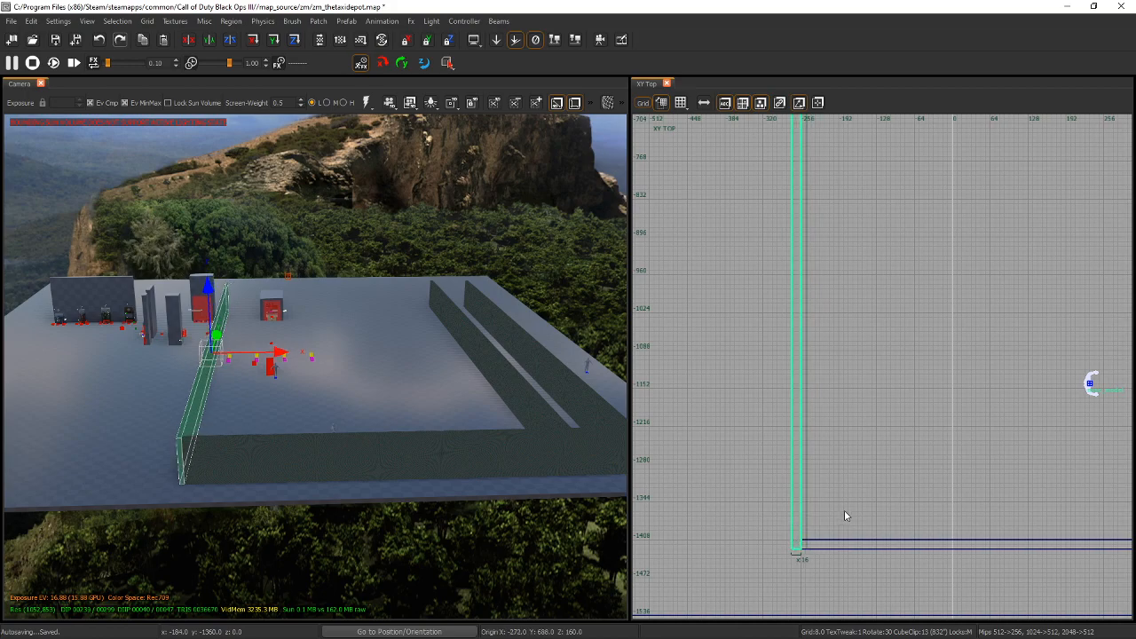
{"action": "key", "text": "Escape"}
Step: Extend the outer positive X wall's positive Y end by 16 units to Y 704, flush with the inner wall's end
{"action": "scroll", "coordinate": [861, 507], "scroll_direction": "down", "scroll_amount": 2}
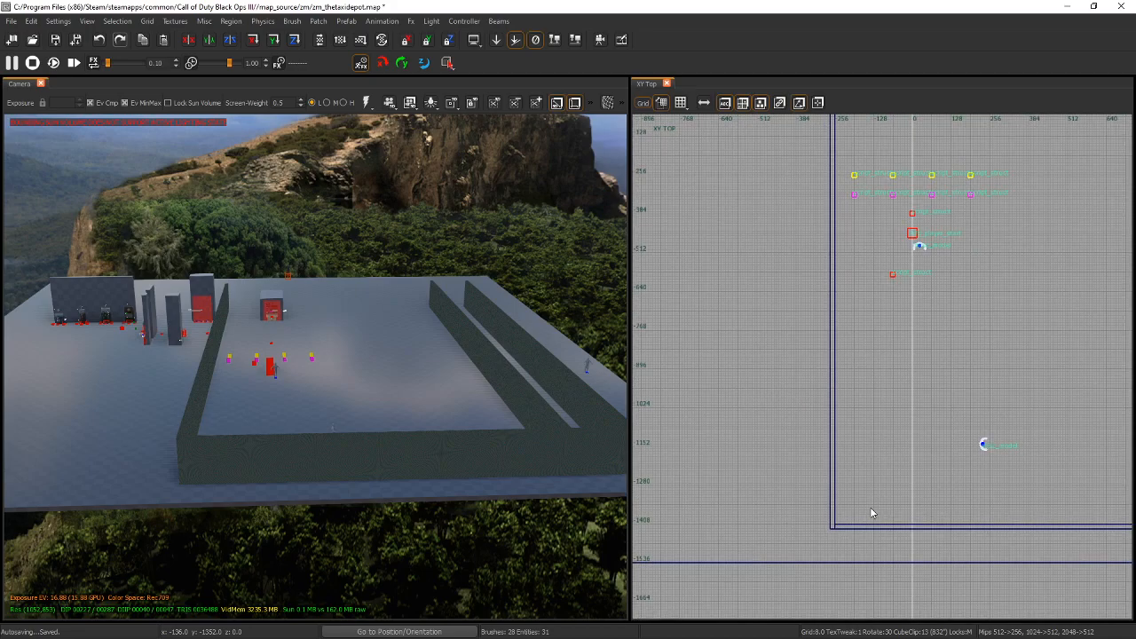
{"action": "scroll", "coordinate": [915, 464], "scroll_direction": "down", "scroll_amount": 3}
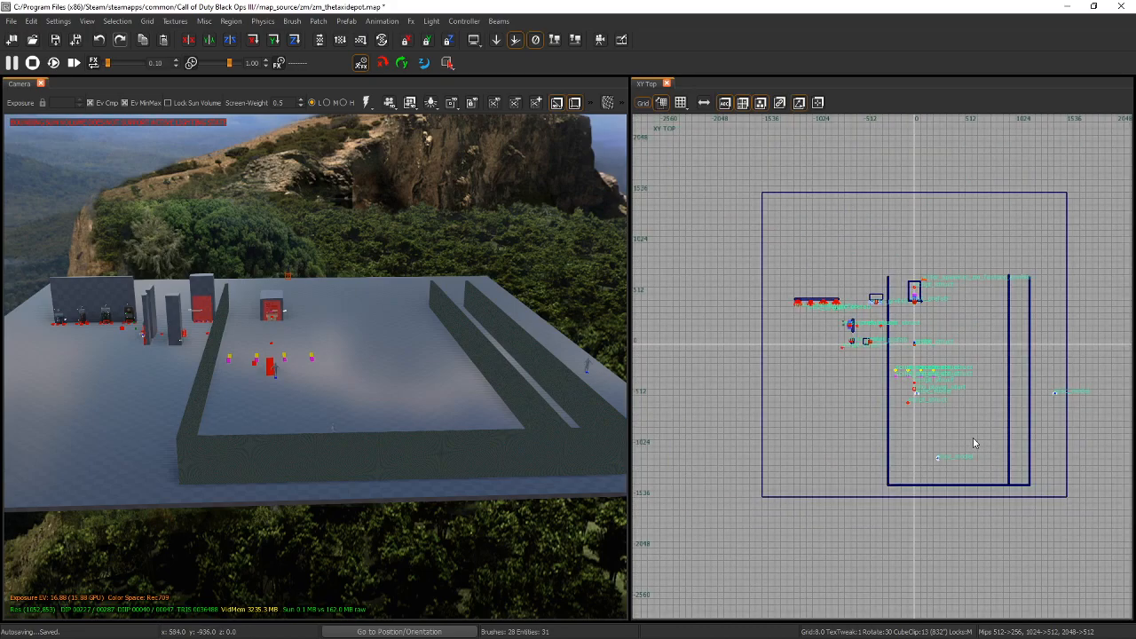
{"action": "scroll", "coordinate": [973, 438], "scroll_direction": "up", "scroll_amount": 5}
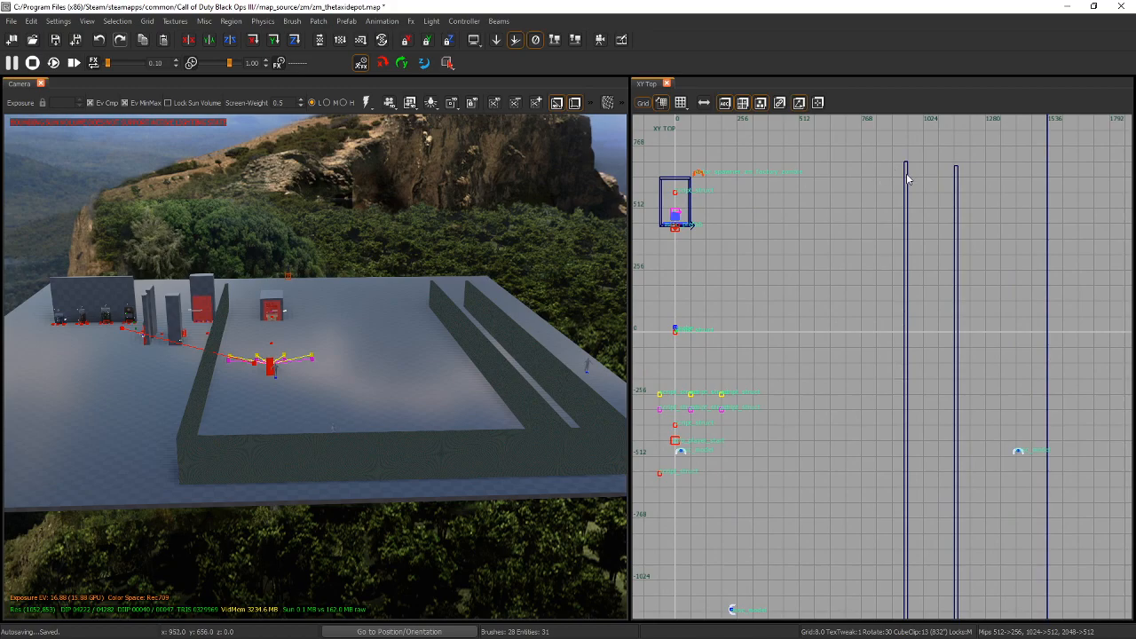
{"action": "left_click", "coordinate": [956, 195]}
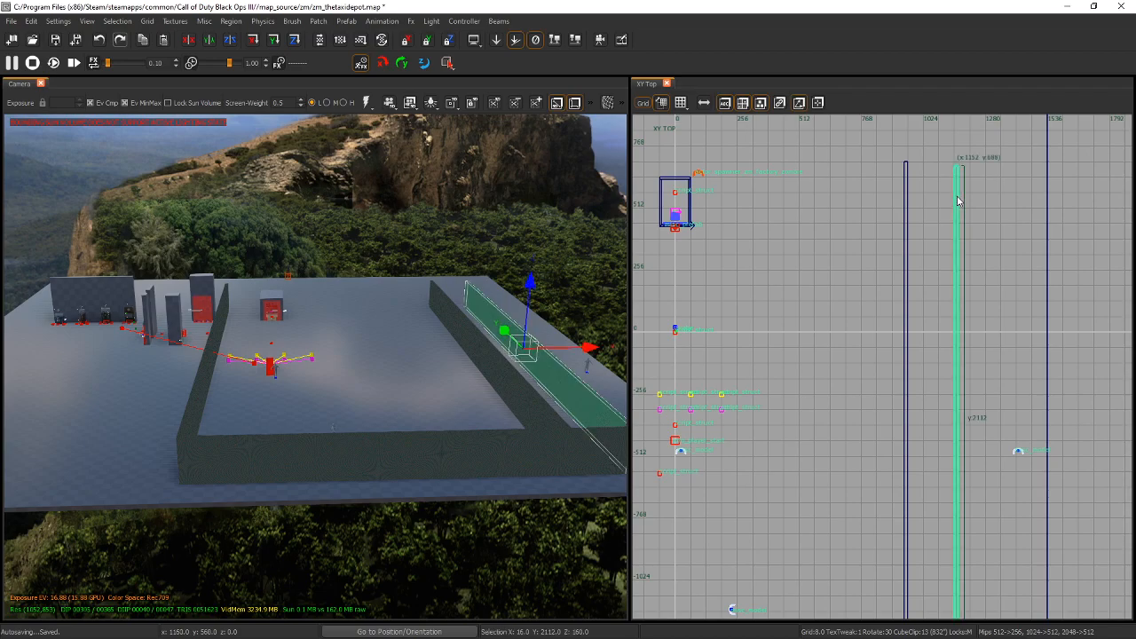
{"action": "scroll", "coordinate": [962, 162], "scroll_direction": "up", "scroll_amount": 4}
{"action": "scroll", "coordinate": [961, 155], "scroll_direction": "up", "scroll_amount": 3}
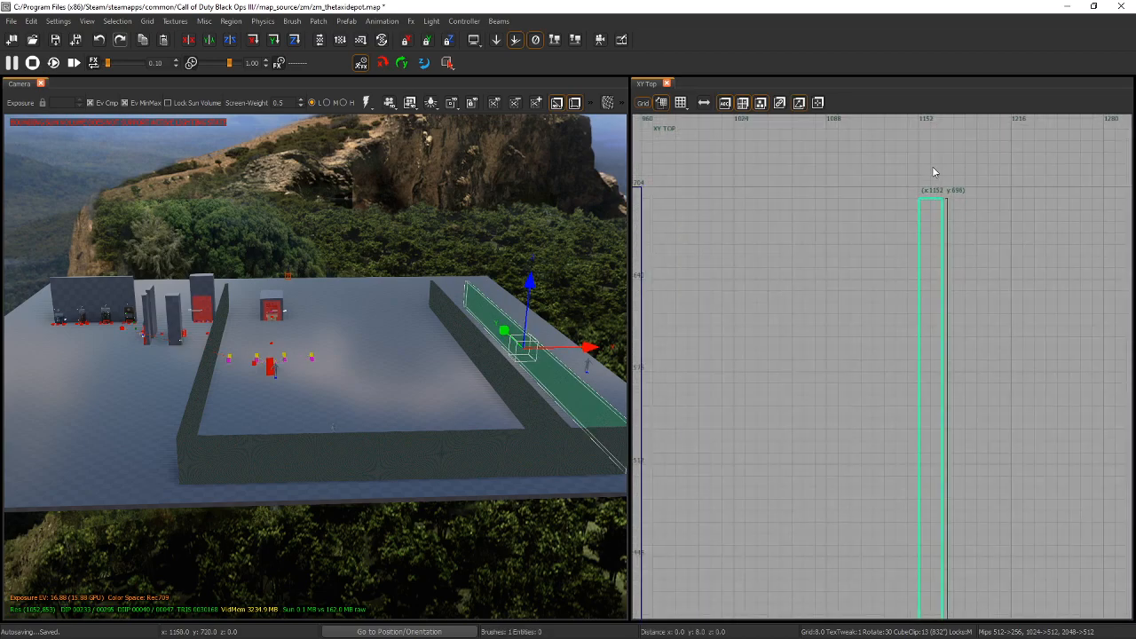
{"action": "key", "text": "Escape"}
Step: Extend the negative X wall's positive Y end by 16 units to Y 704, level with the other walls, and deselect it
{"action": "scroll", "coordinate": [816, 299], "scroll_direction": "down", "scroll_amount": 3}
{"action": "scroll", "coordinate": [818, 297], "scroll_direction": "down", "scroll_amount": 4}
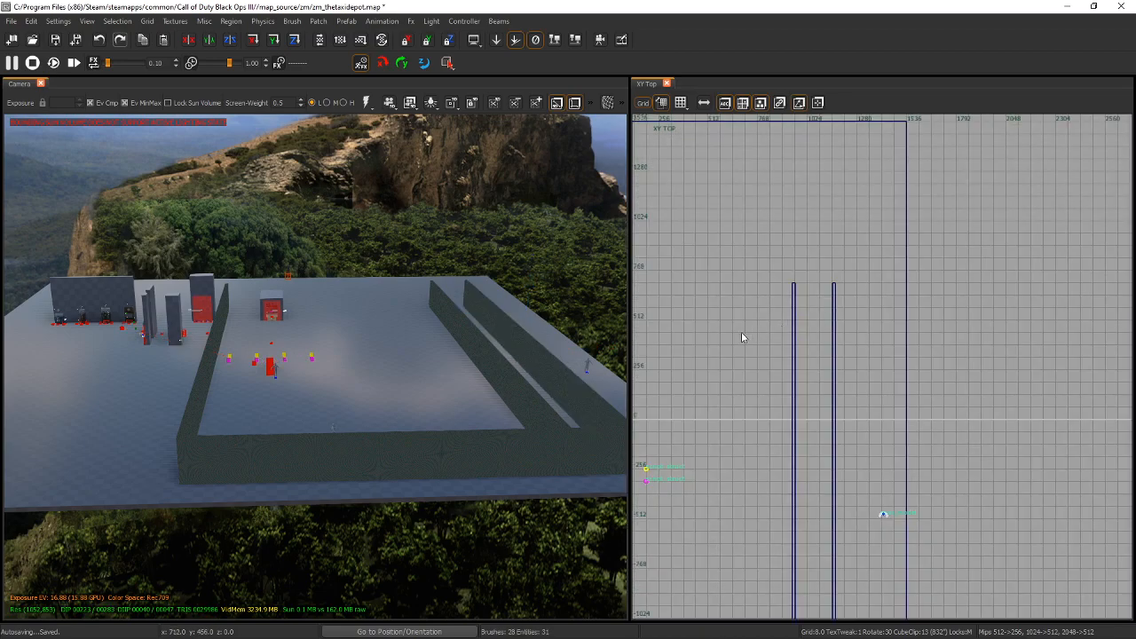
{"action": "scroll", "coordinate": [834, 271], "scroll_direction": "up", "scroll_amount": 5}
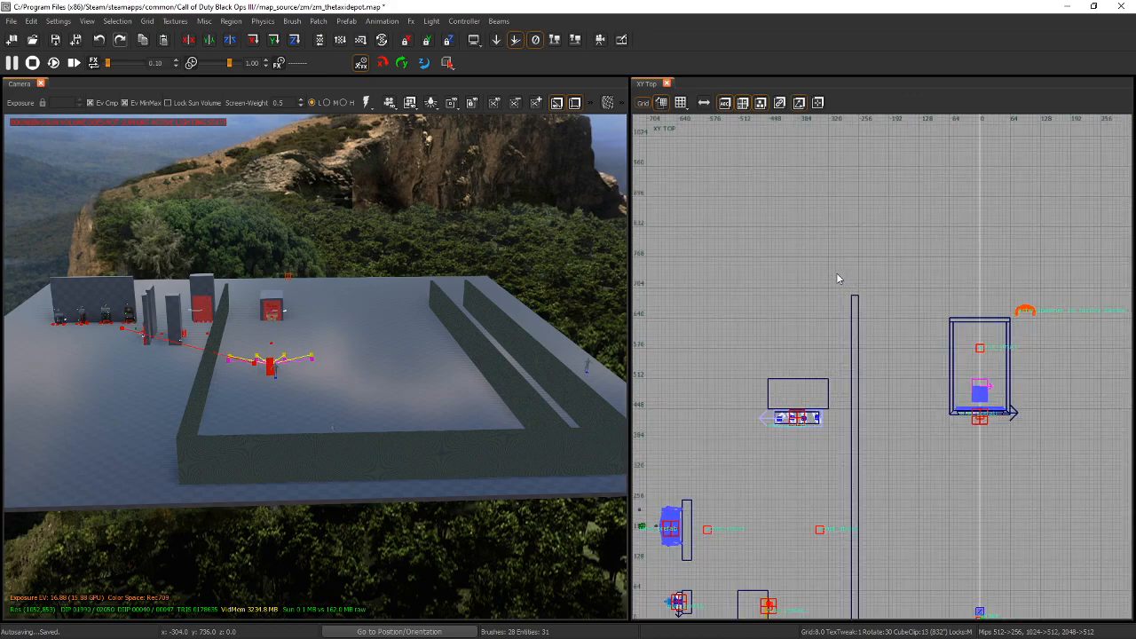
{"action": "left_click", "coordinate": [892, 340]}
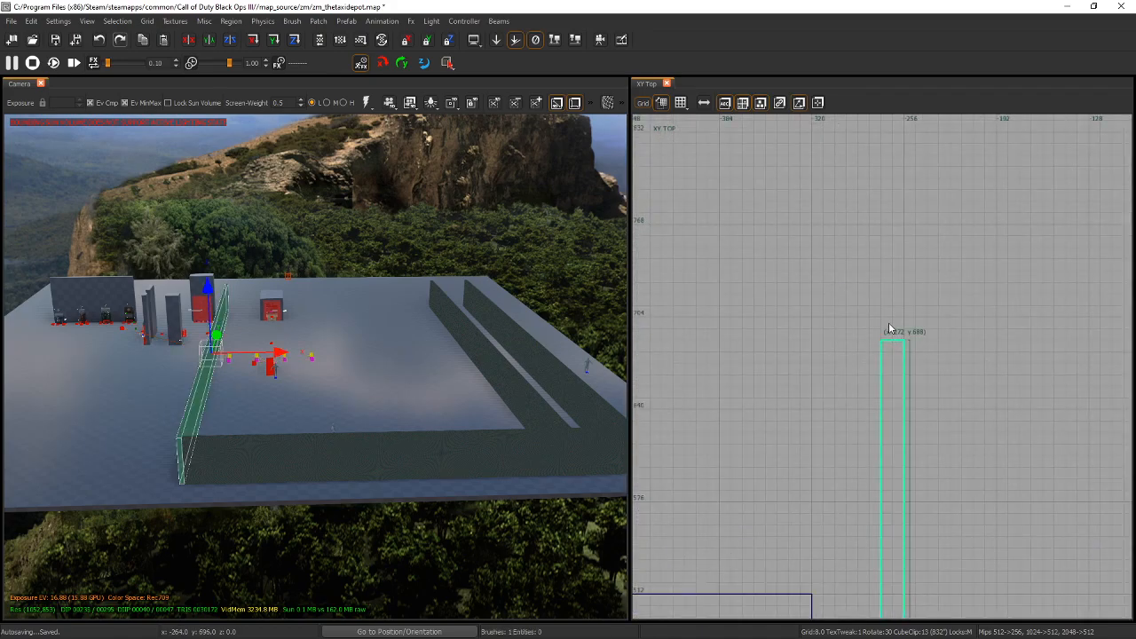
{"action": "left_click_drag", "start_coordinate": [887, 307], "coordinate": [888, 295]}
{"action": "key", "text": "Escape"}
{"action": "scroll", "coordinate": [965, 412], "scroll_direction": "down", "scroll_amount": 10}
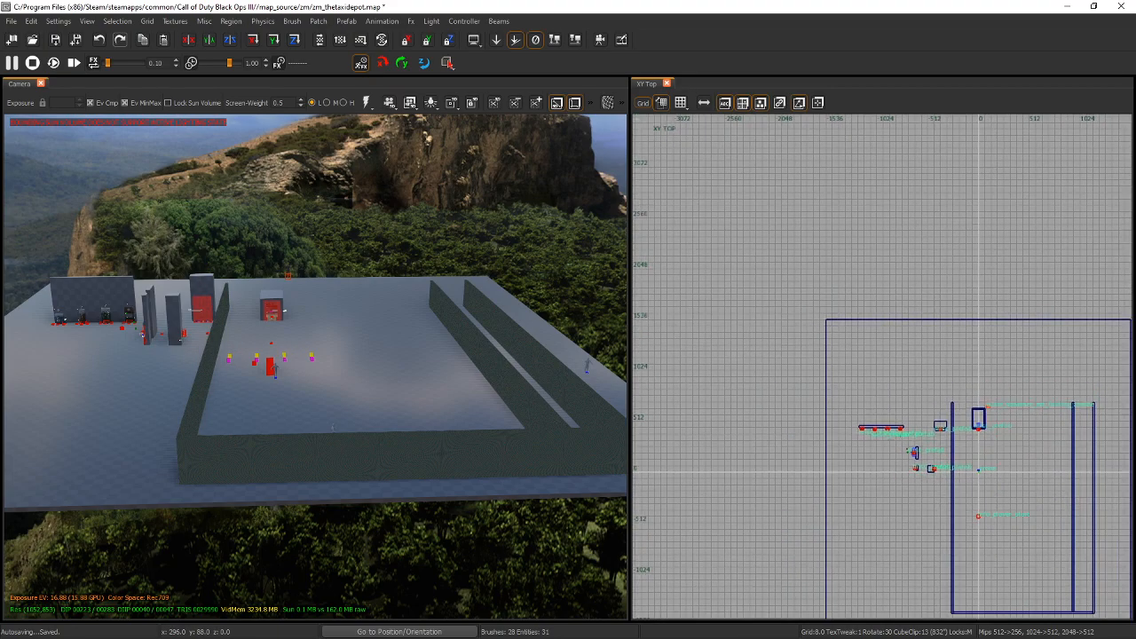
Step: Shorten the negative Y wall by pulling its negative X end in to X 64, and deselect it
{"action": "right_click_drag", "start_coordinate": [977, 450], "coordinate": [816, 338]}
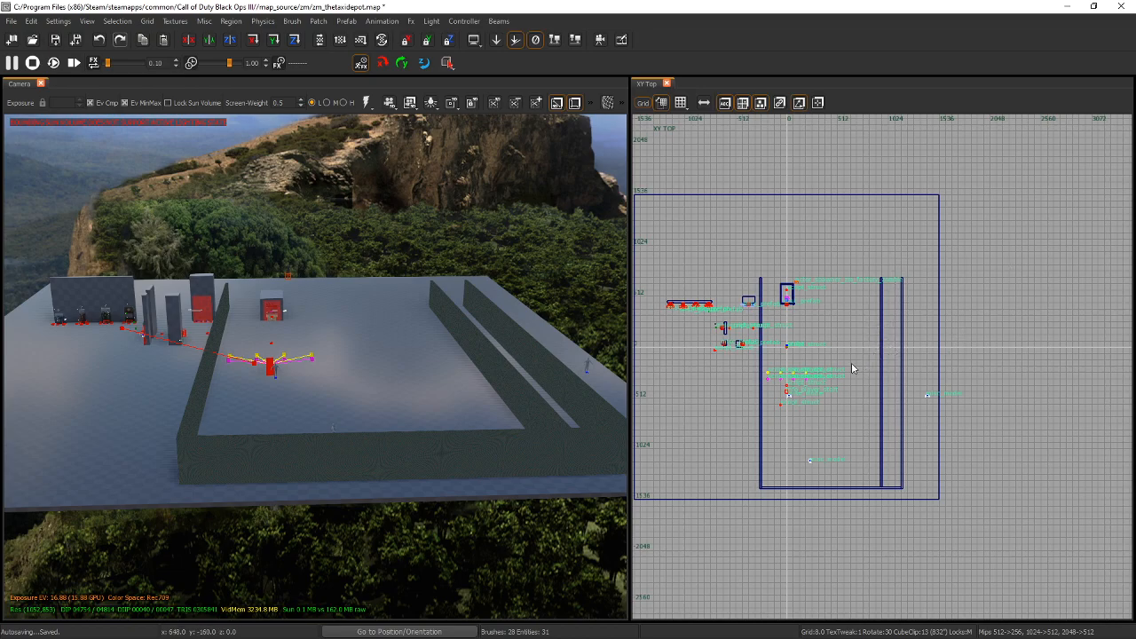
{"action": "left_click", "coordinate": [263, 465]}
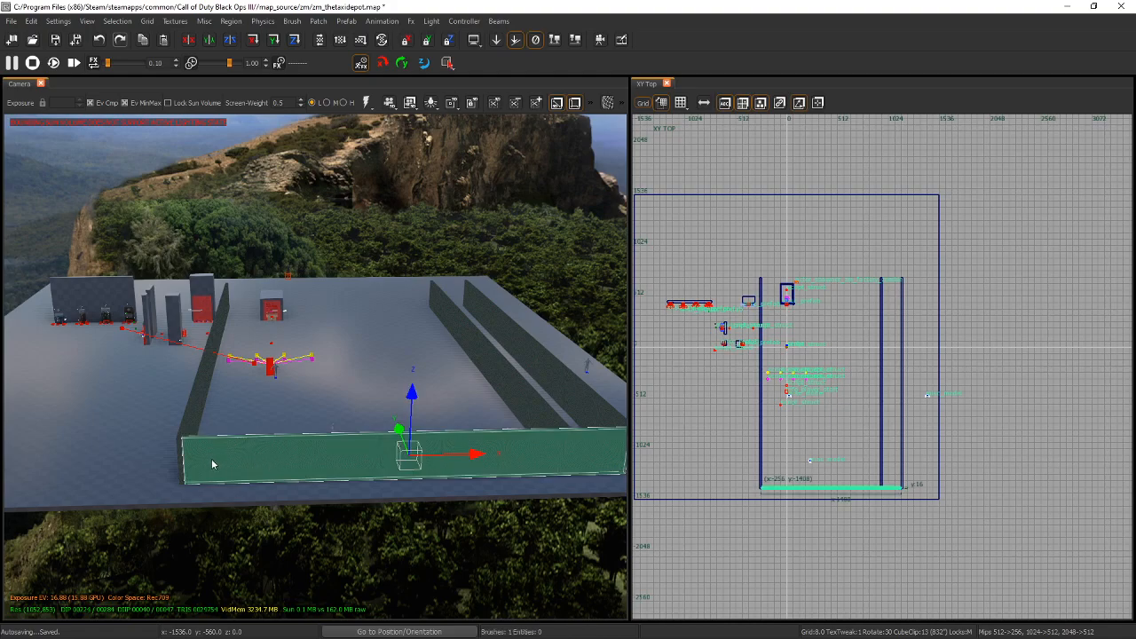
{"action": "scroll", "coordinate": [763, 490], "scroll_direction": "up", "scroll_amount": 8}
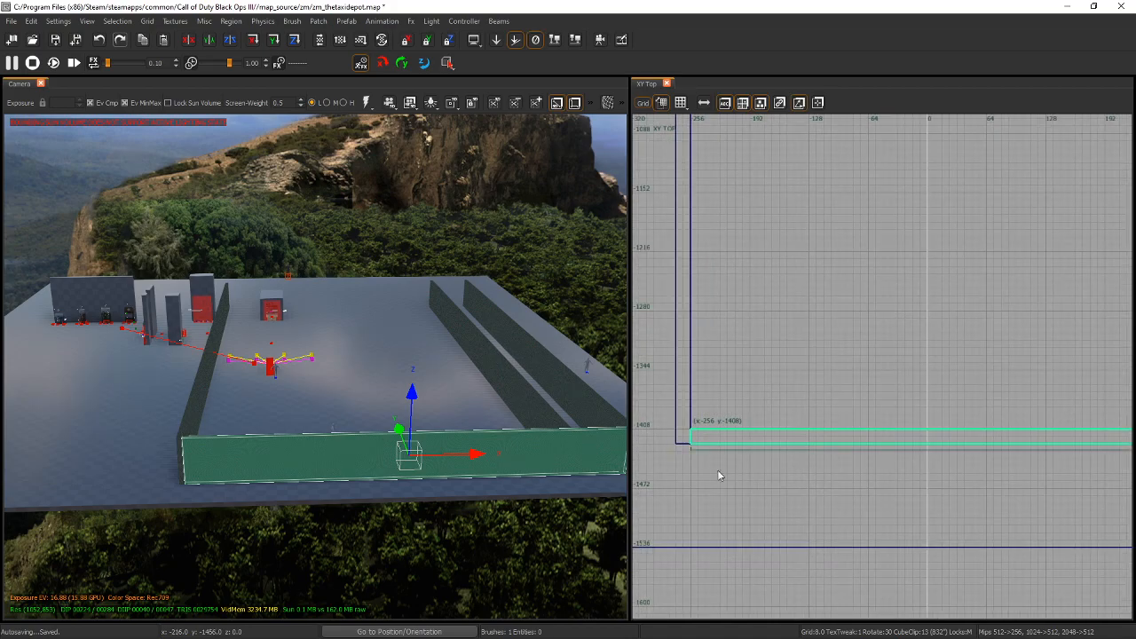
{"action": "mouse_move", "coordinate": [683, 439]}
{"action": "left_mouse_down"}
{"action": "mouse_move", "coordinate": [1037, 436]}
{"action": "mouse_move", "coordinate": [978, 440]}
{"action": "left_mouse_up"}
{"action": "key", "text": "Escape"}
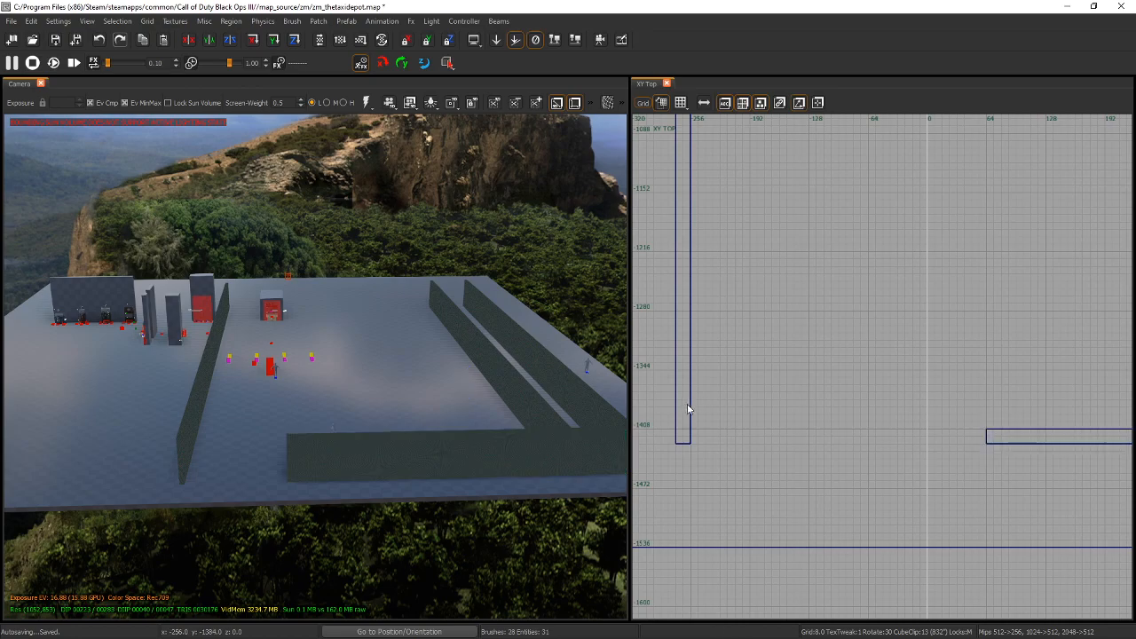
Step: Move the negative X wall to origin X 48, Y 704 so it meets the shortened wall's end, and deselect it
{"action": "left_click", "coordinate": [685, 409]}
{"action": "left_click_drag", "start_coordinate": [685, 413], "coordinate": [985, 418]}
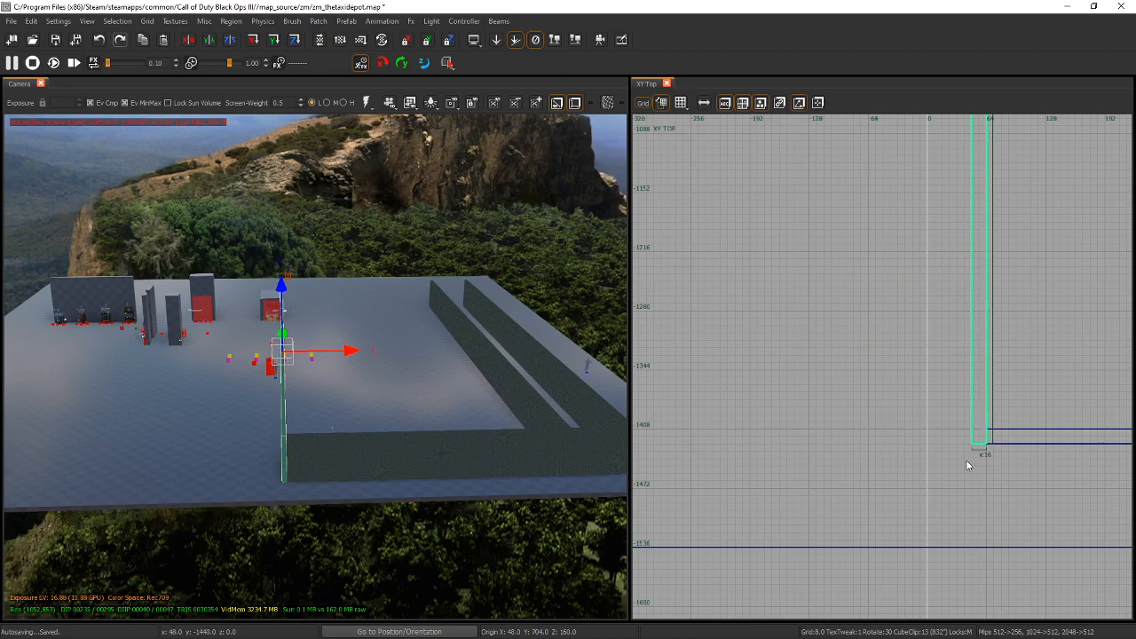
{"action": "key", "text": "Escape"}
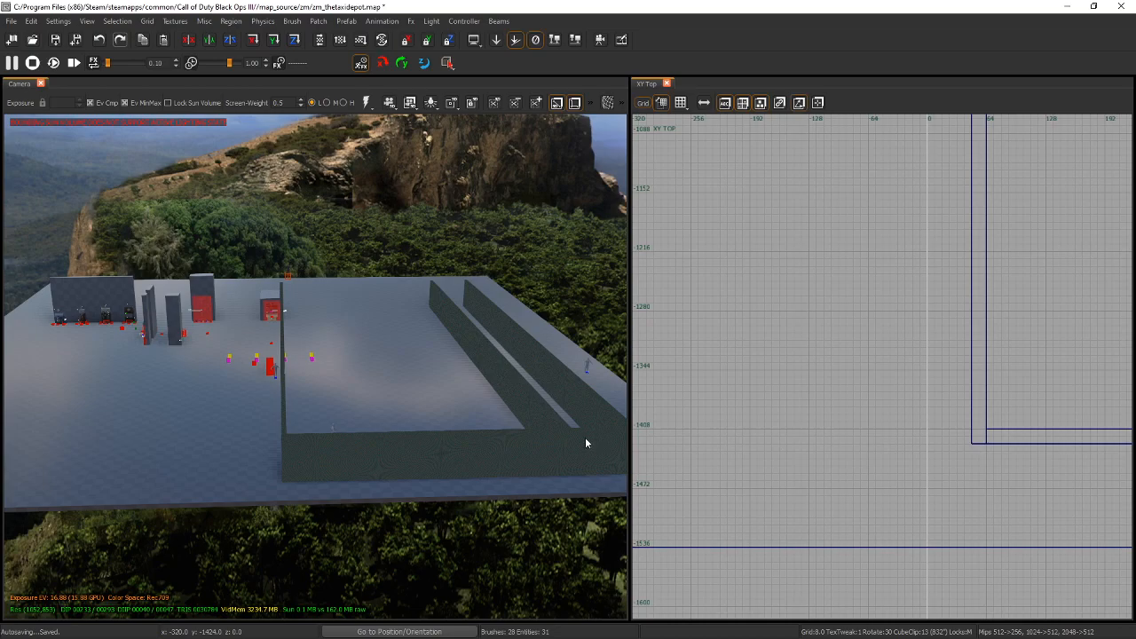
Step: Draw a 192 by 16 unit cross wall between the inner and outer positive X walls, place it at origin X 960, Y -1144, and deselect it
{"action": "right_click_drag", "start_coordinate": [567, 426], "coordinate": [714, 421], "text": "ctrl"}
{"action": "right_click_drag", "start_coordinate": [471, 405], "coordinate": [431, 444]}
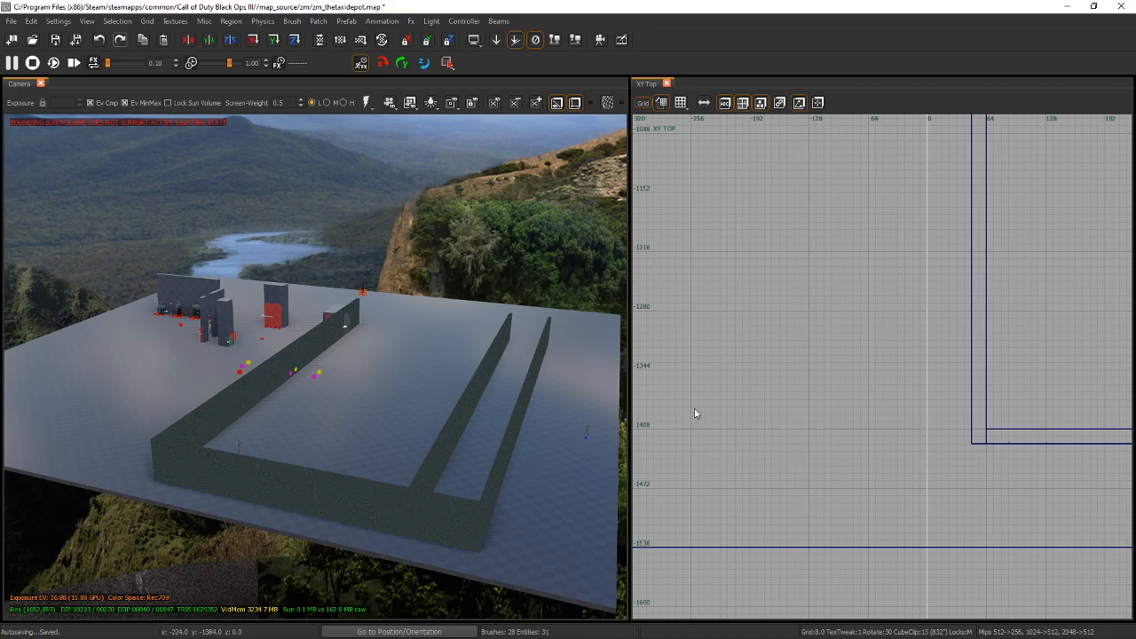
{"action": "scroll", "coordinate": [1009, 435], "scroll_direction": "down", "scroll_amount": 10}
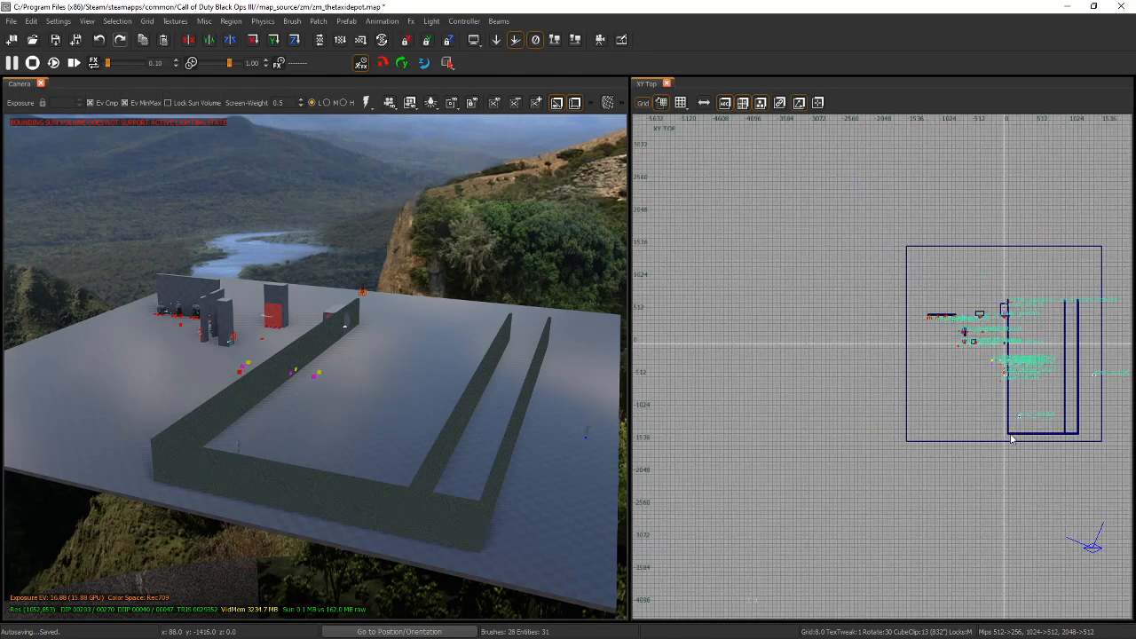
{"action": "right_click_drag", "start_coordinate": [1032, 431], "coordinate": [828, 416]}
{"action": "scroll", "coordinate": [855, 436], "scroll_direction": "up", "scroll_amount": 10}
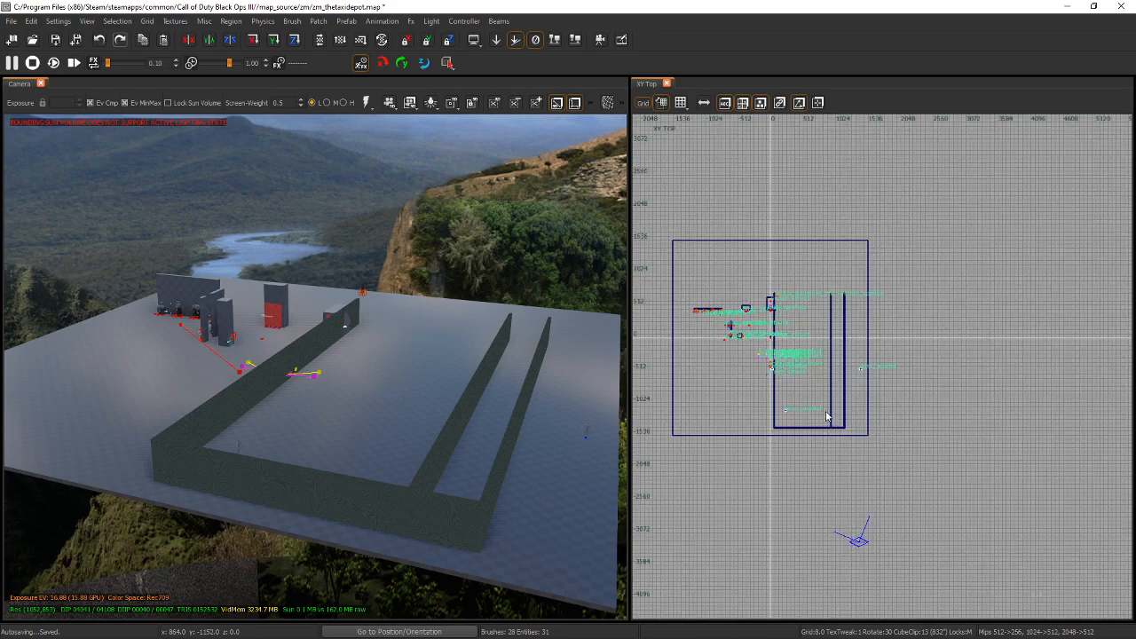
{"action": "scroll", "coordinate": [952, 495], "scroll_direction": "up", "scroll_amount": 1}
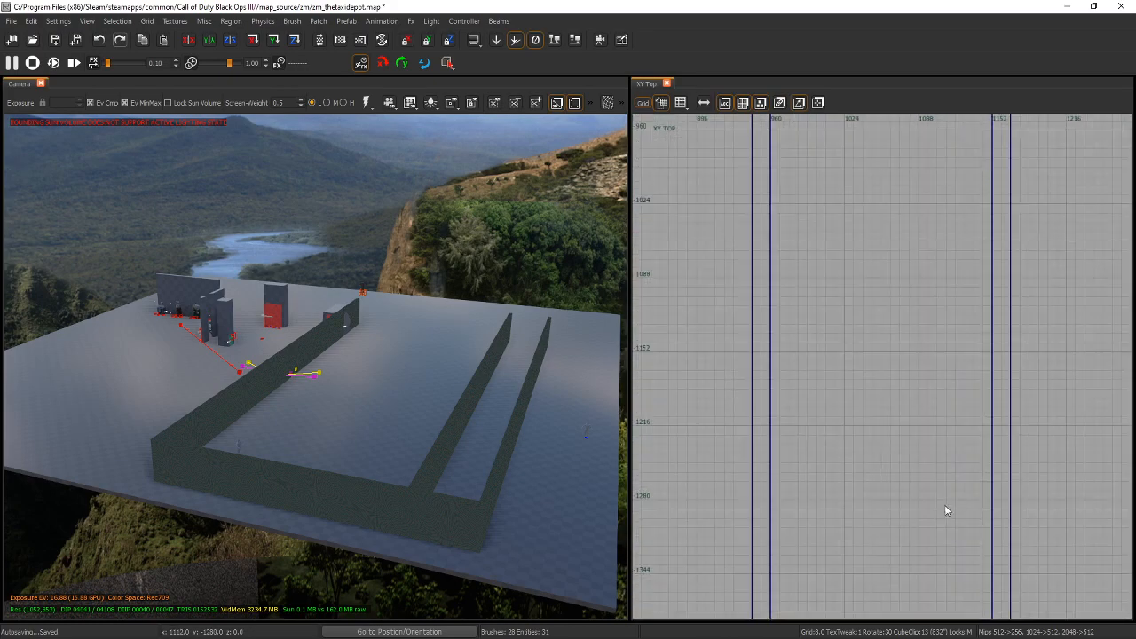
{"action": "right_click_drag", "start_coordinate": [909, 516], "coordinate": [907, 380]}
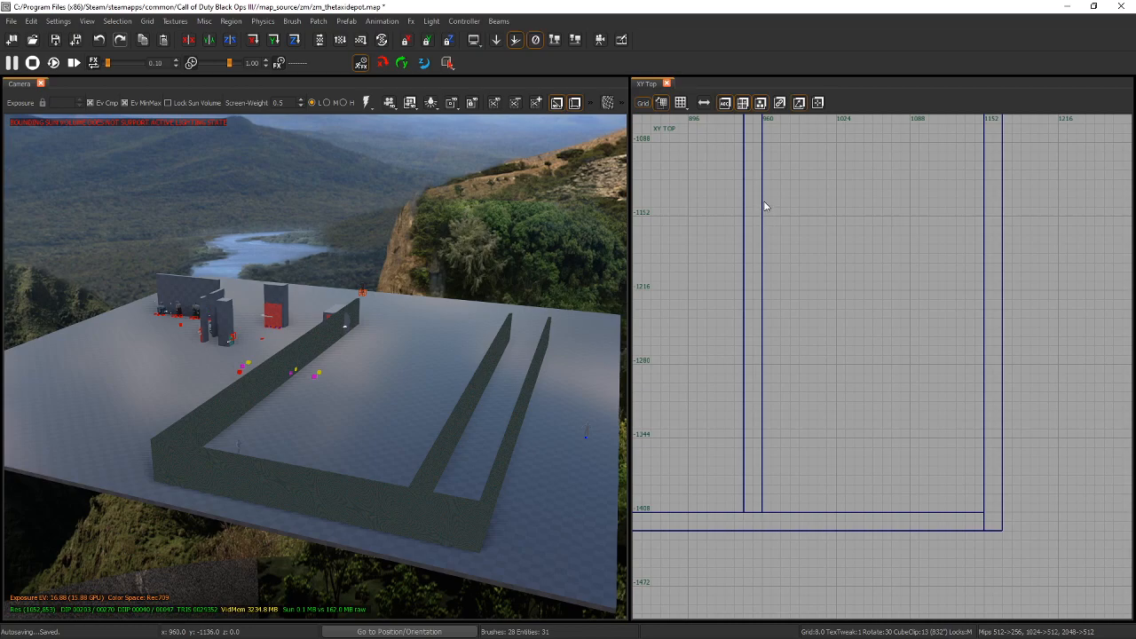
{"action": "mouse_move", "coordinate": [763, 200]}
{"action": "left_mouse_down"}
{"action": "mouse_move", "coordinate": [976, 206]}
{"action": "mouse_move", "coordinate": [986, 222]}
{"action": "left_mouse_up"}
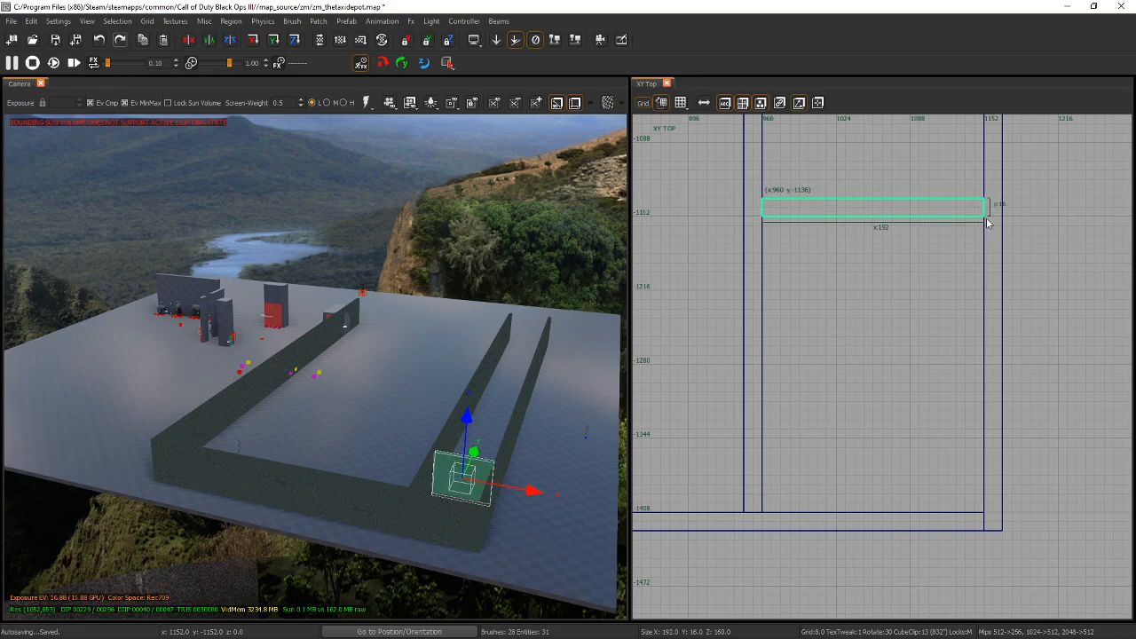
{"action": "left_click_drag", "start_coordinate": [791, 206], "coordinate": [790, 214]}
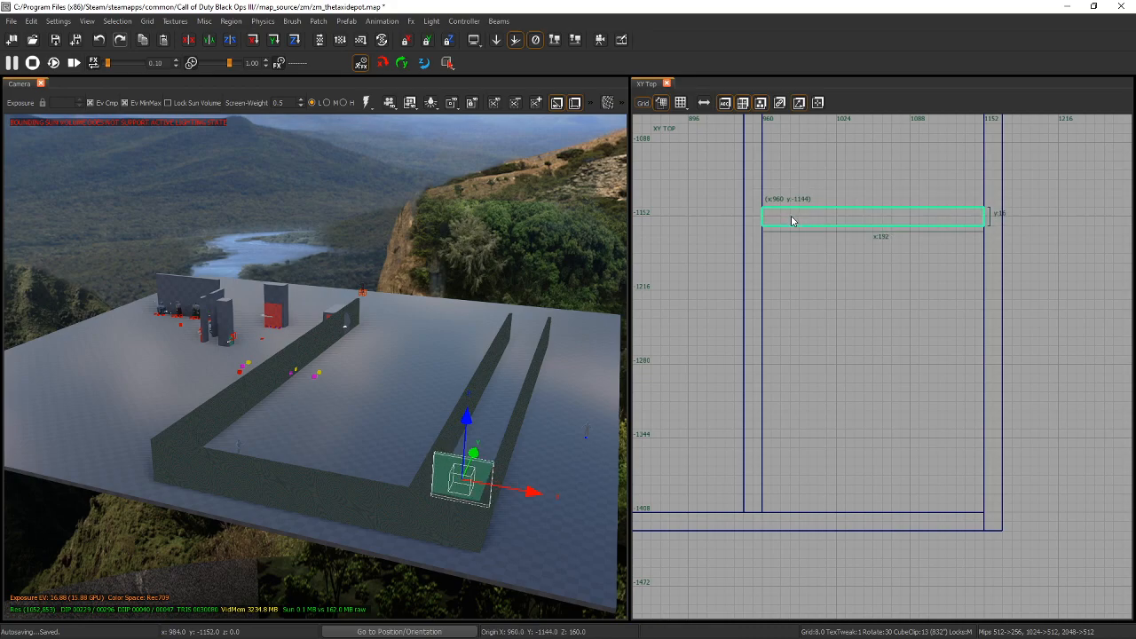
{"action": "key", "text": "Escape"}
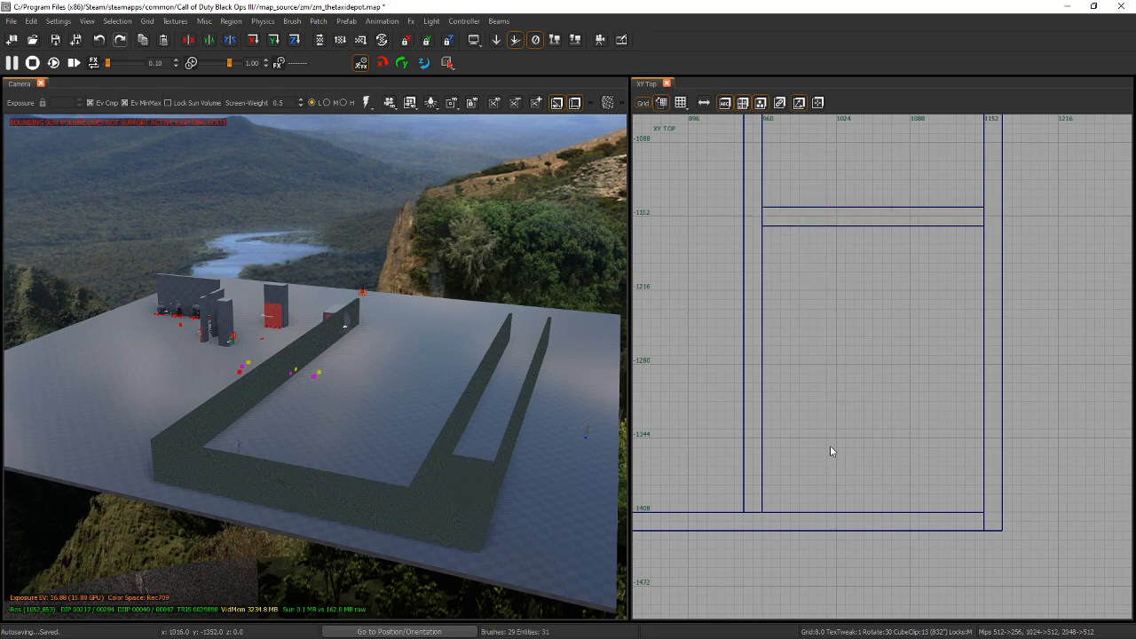
Step: Duplicate the cross wall and place the copy between the inner and outer walls at origin X 960, Y -888
{"action": "scroll", "coordinate": [804, 381], "scroll_direction": "down", "scroll_amount": 2}
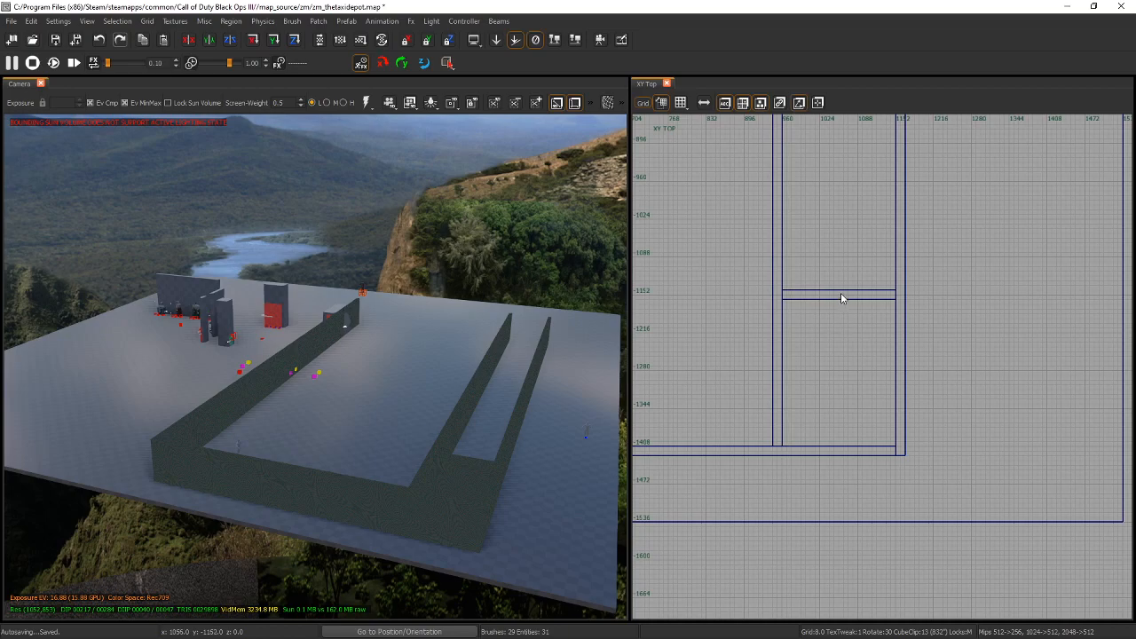
{"action": "left_click", "coordinate": [842, 296]}
{"action": "mouse_move", "coordinate": [841, 297]}
{"action": "left_mouse_down"}
{"action": "mouse_move", "coordinate": [816, 150]}
{"action": "mouse_move", "coordinate": [829, 304]}
{"action": "mouse_move", "coordinate": [819, 197]}
{"action": "left_mouse_up"}
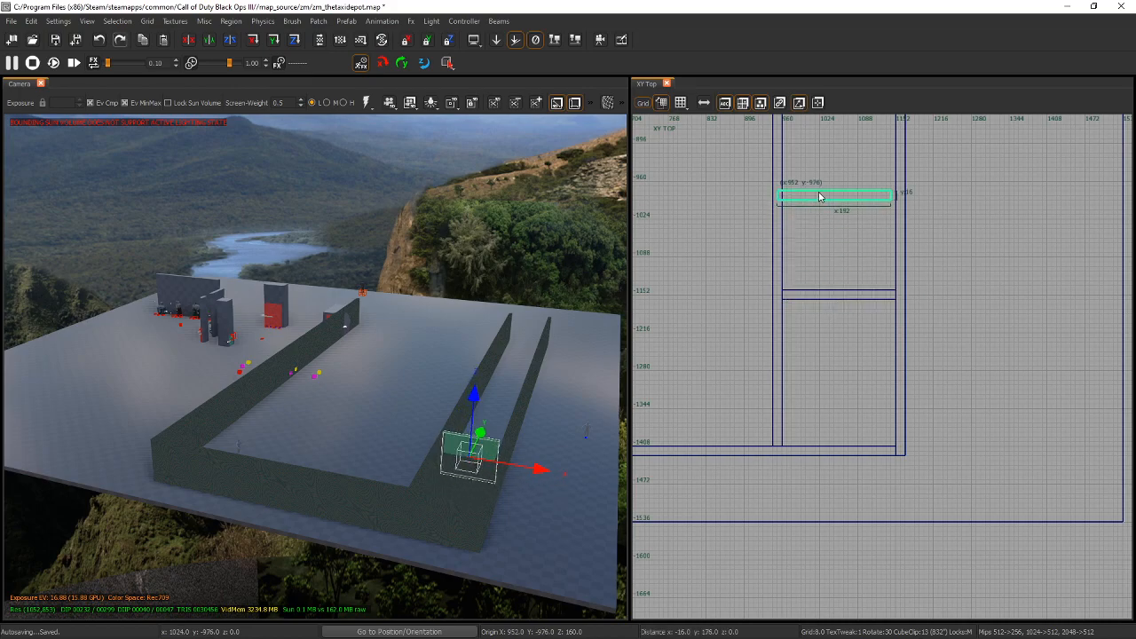
{"action": "mouse_move", "coordinate": [818, 192]}
{"action": "left_mouse_down"}
{"action": "mouse_move", "coordinate": [820, 125]}
{"action": "mouse_move", "coordinate": [822, 152]}
{"action": "left_mouse_up"}
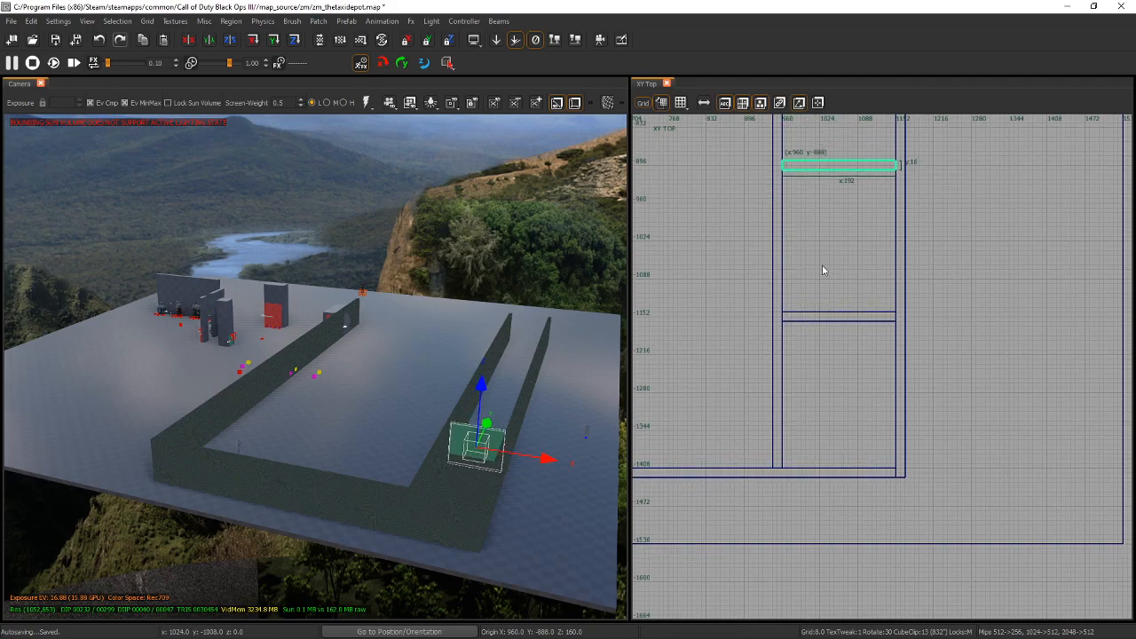
Step: Duplicate the selected cross wall again and place the copy at origin X 960, Y -568
{"action": "scroll", "coordinate": [843, 191], "scroll_direction": "up", "scroll_amount": 3}
{"action": "right_click_drag", "start_coordinate": [844, 198], "coordinate": [853, 477]}
{"action": "scroll", "coordinate": [834, 184], "scroll_direction": "down", "scroll_amount": 2}
{"action": "scroll", "coordinate": [832, 186], "scroll_direction": "down", "scroll_amount": 1}
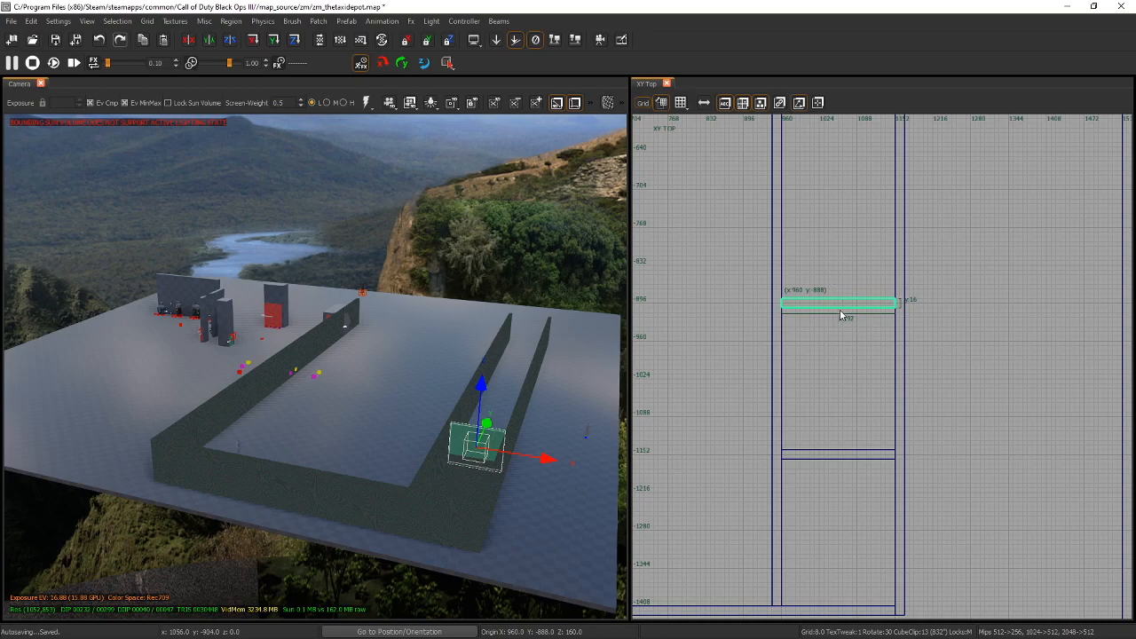
{"action": "left_click_drag", "start_coordinate": [837, 306], "coordinate": [829, 155]}
{"action": "right_click_drag", "start_coordinate": [829, 155], "coordinate": [817, 338]}
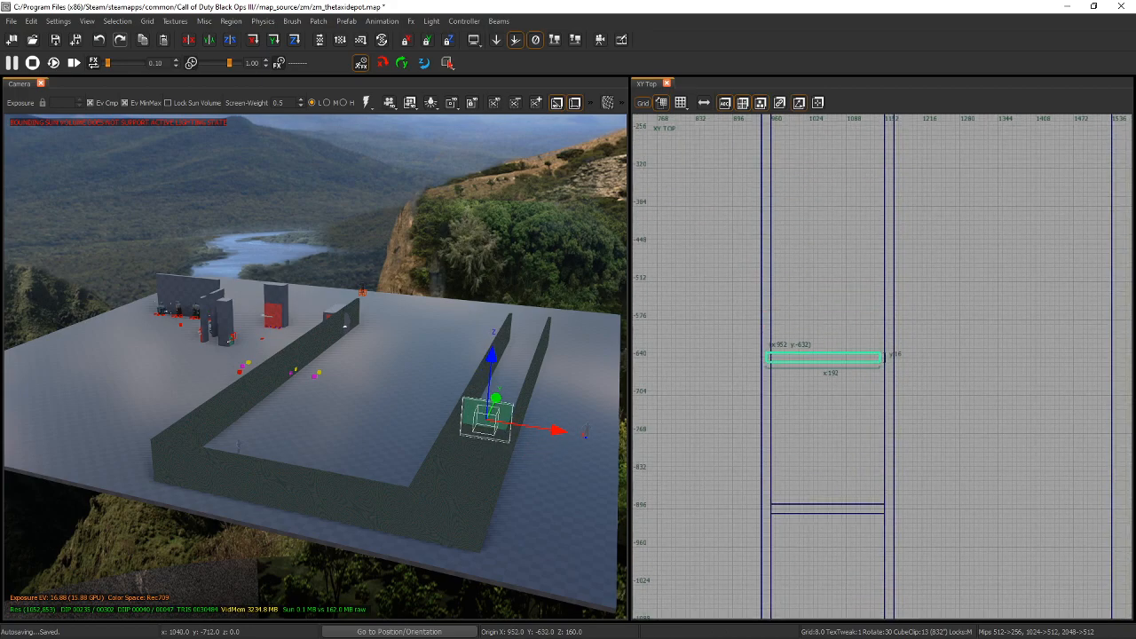
{"action": "mouse_move", "coordinate": [806, 351]}
{"action": "left_mouse_down"}
{"action": "mouse_move", "coordinate": [825, 360]}
{"action": "mouse_move", "coordinate": [825, 319]}
{"action": "left_mouse_up"}
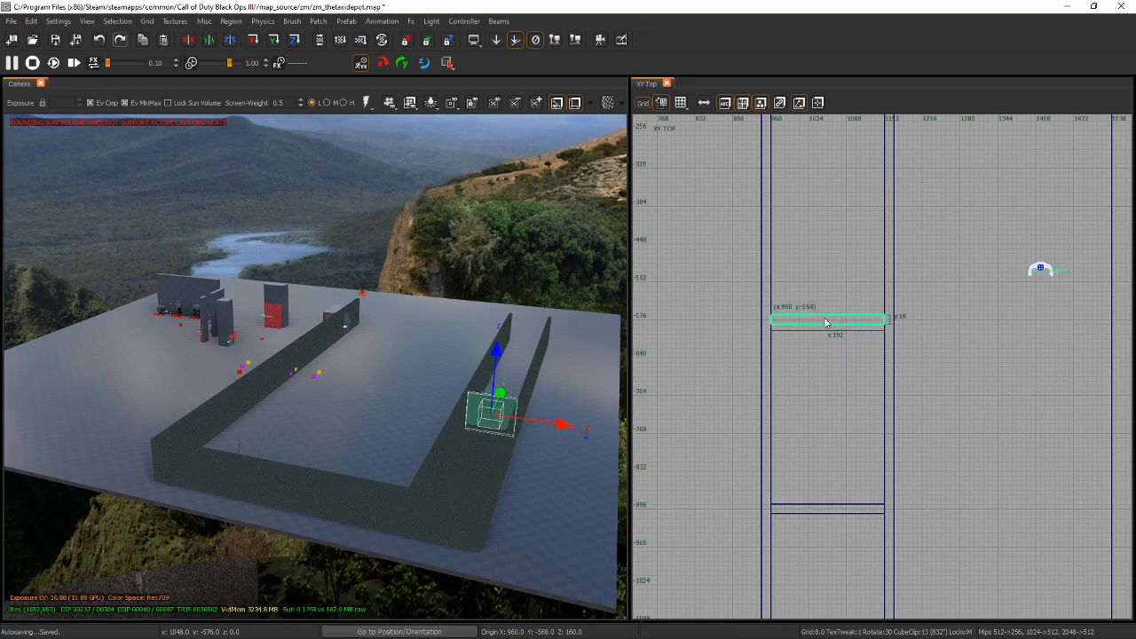
Step: Make another copy of the cross wall and place it at origin X 960, Y -376
{"action": "left_click_drag", "start_coordinate": [824, 321], "coordinate": [826, 325]}
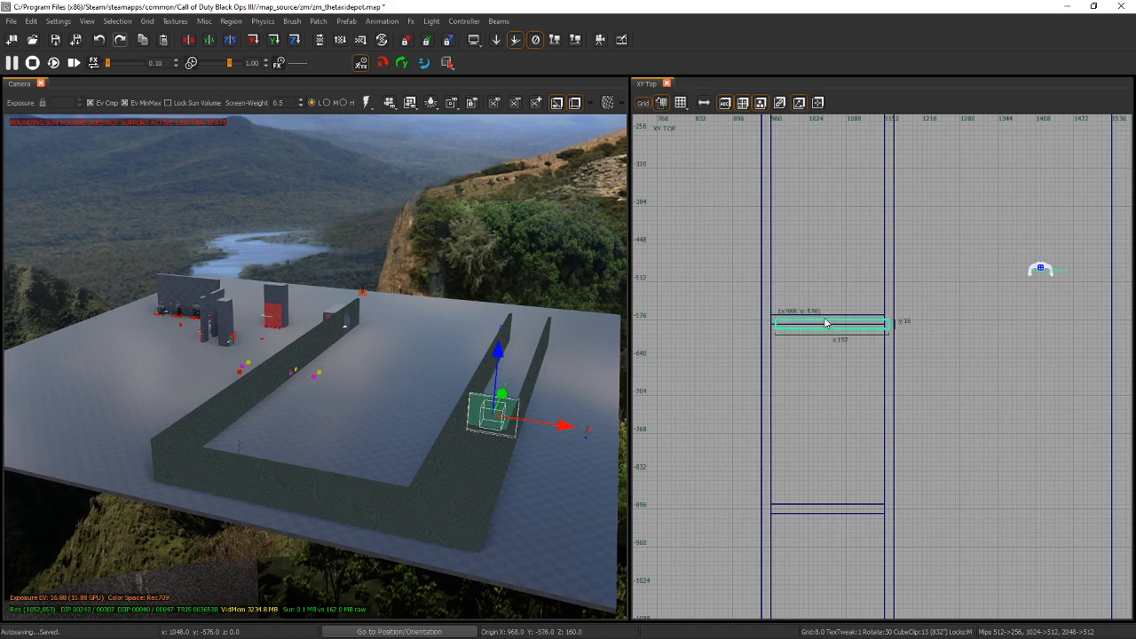
{"action": "key", "text": "space"}
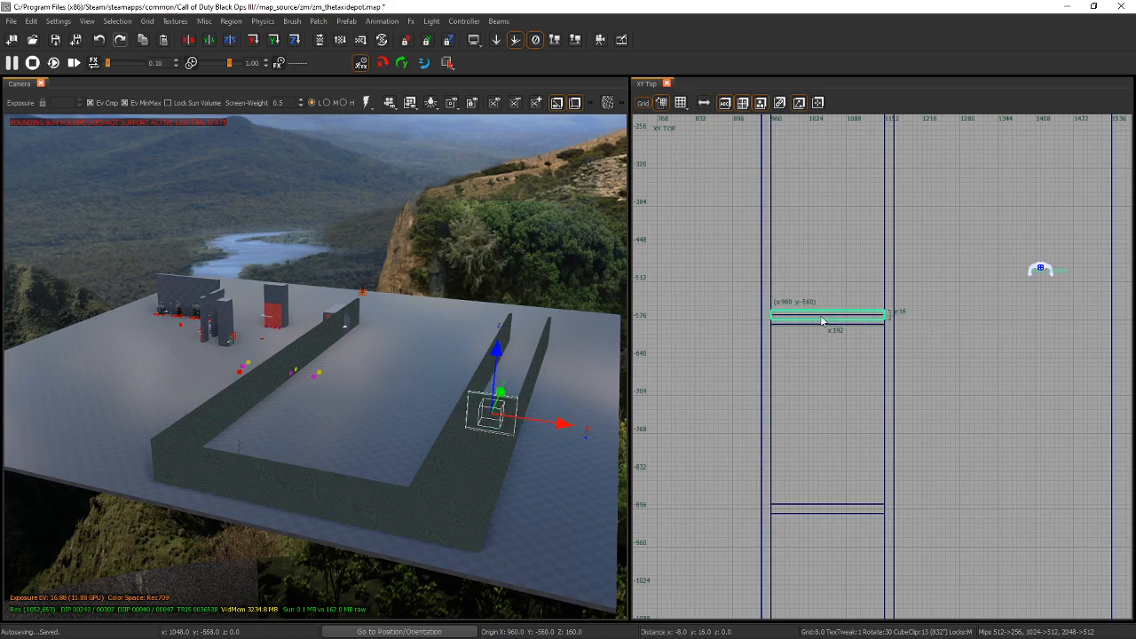
{"action": "left_click_drag", "start_coordinate": [825, 323], "coordinate": [822, 209]}
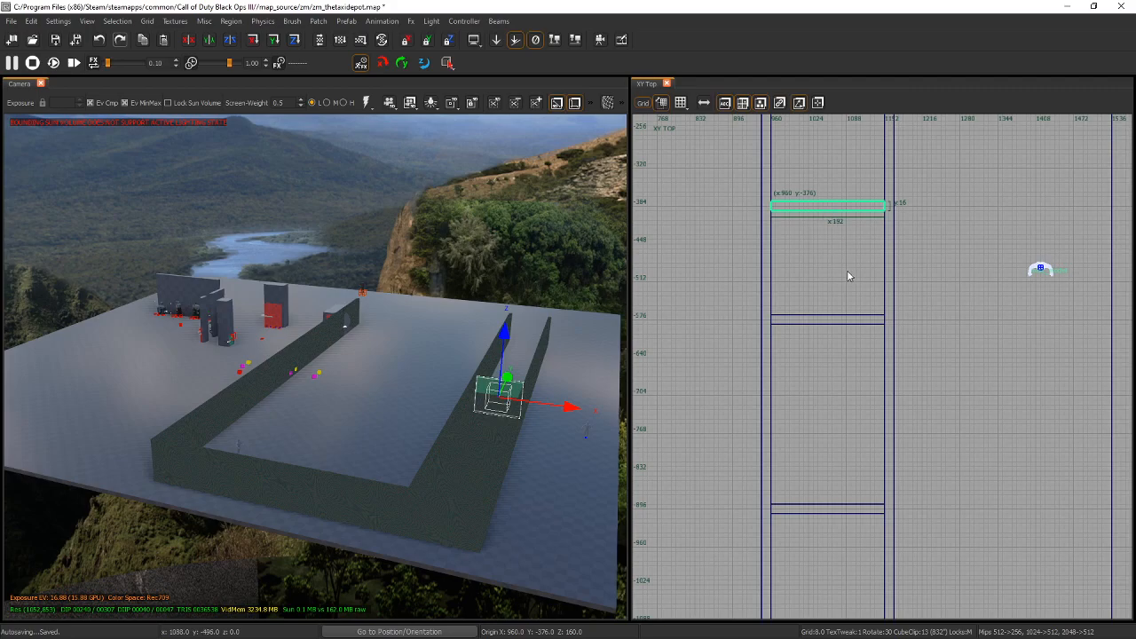
Step: Add a fifth cross wall by duplicating the selected one and placing the copy at origin X 960, Y -248
{"action": "right_click_drag", "start_coordinate": [832, 162], "coordinate": [830, 352]}
{"action": "key", "text": "space"}
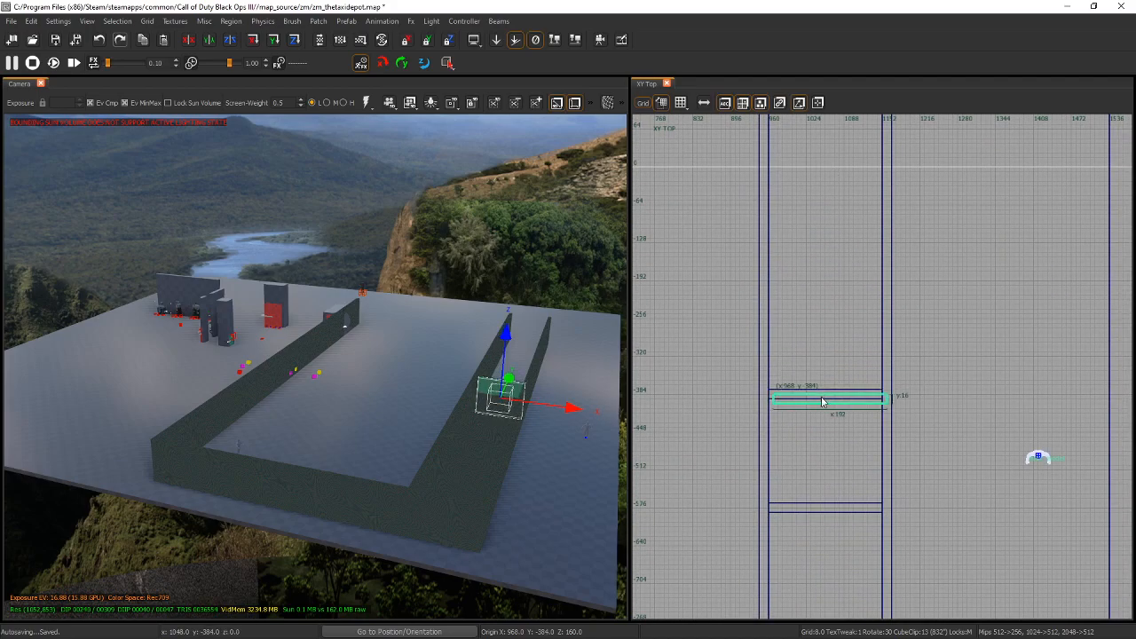
{"action": "left_click_drag", "start_coordinate": [822, 398], "coordinate": [813, 310]}
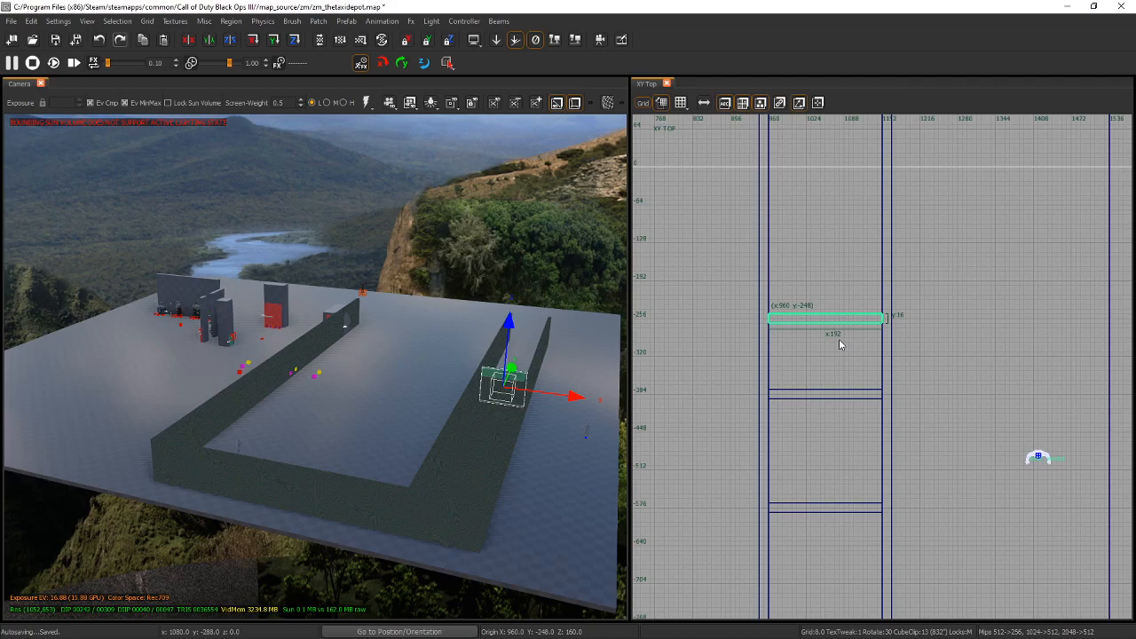
Step: Highlight the inner and outer positive X walls together with the newest cross wall to review the divided strip, then clear the selection
{"action": "scroll", "coordinate": [839, 339], "scroll_direction": "down", "scroll_amount": 8}
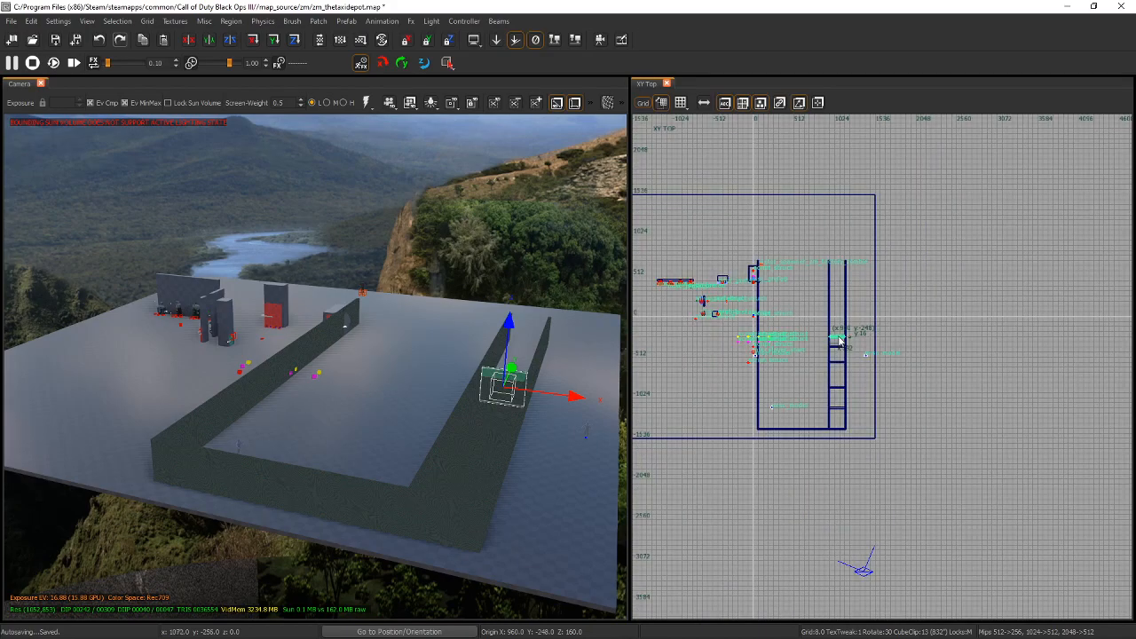
{"action": "scroll", "coordinate": [838, 339], "scroll_direction": "up", "scroll_amount": 5}
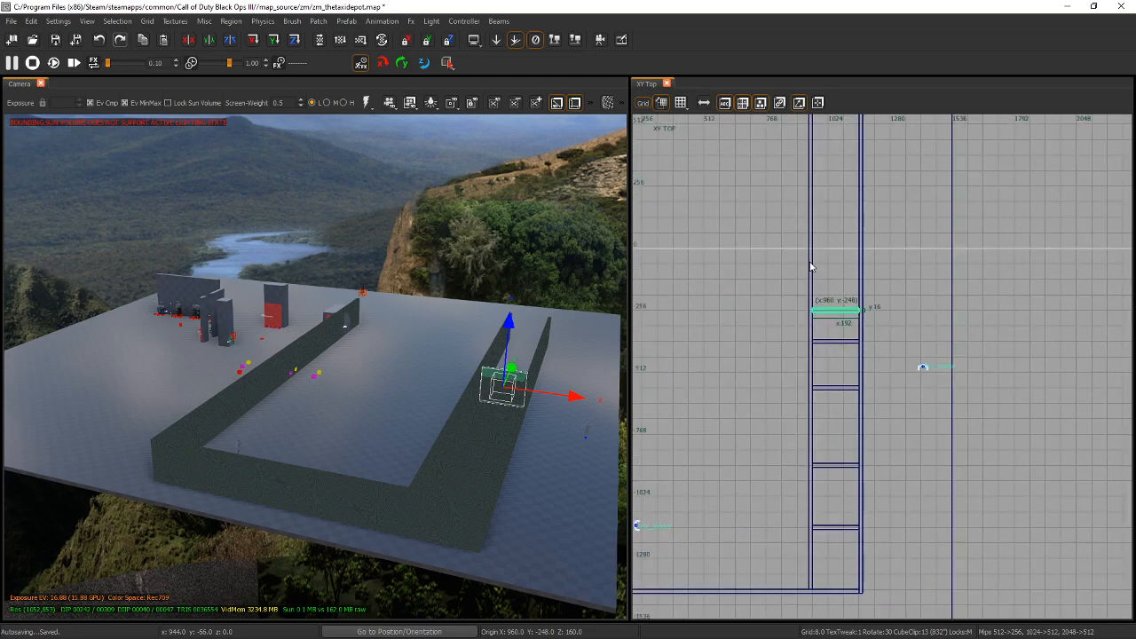
{"action": "left_click", "coordinate": [810, 266], "text": "shift"}
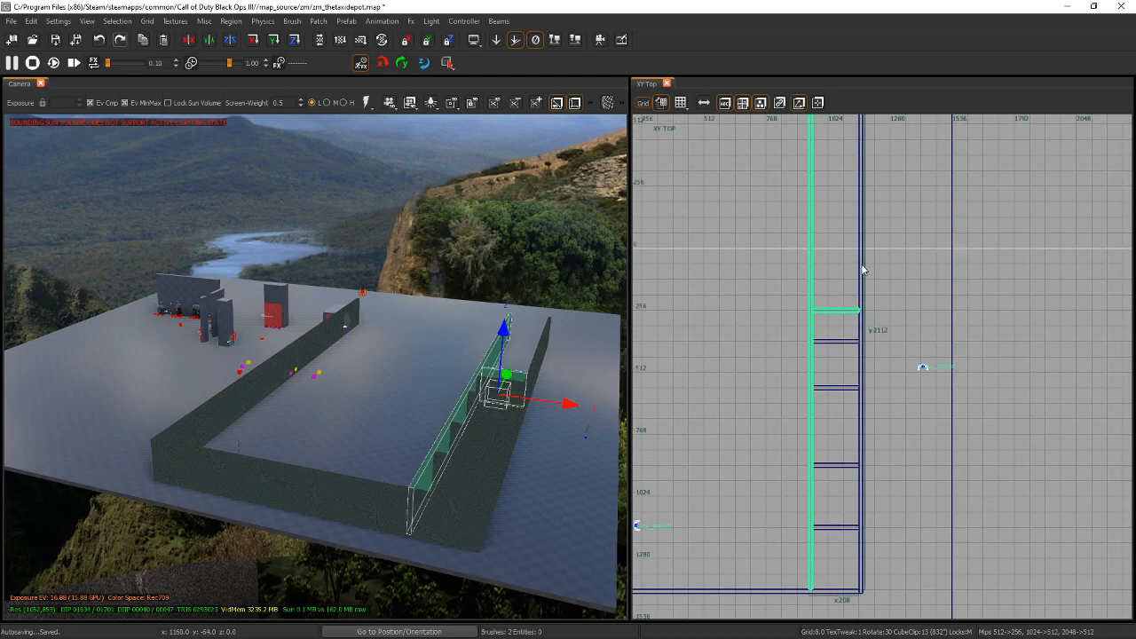
{"action": "left_click", "coordinate": [861, 267], "text": "shift"}
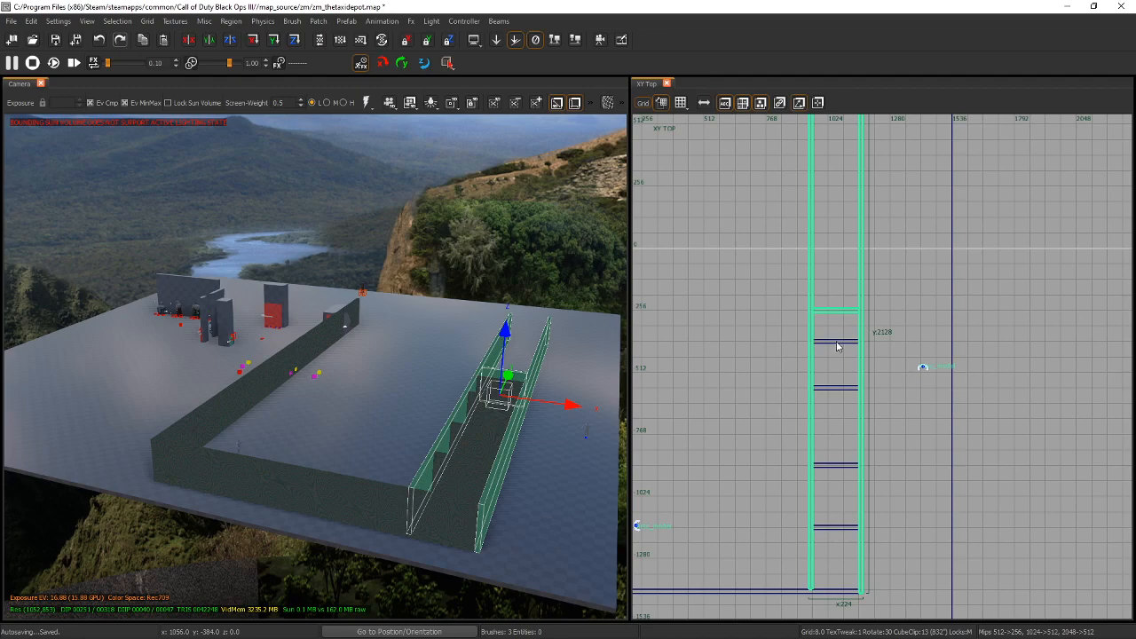
{"action": "key", "text": "Escape"}
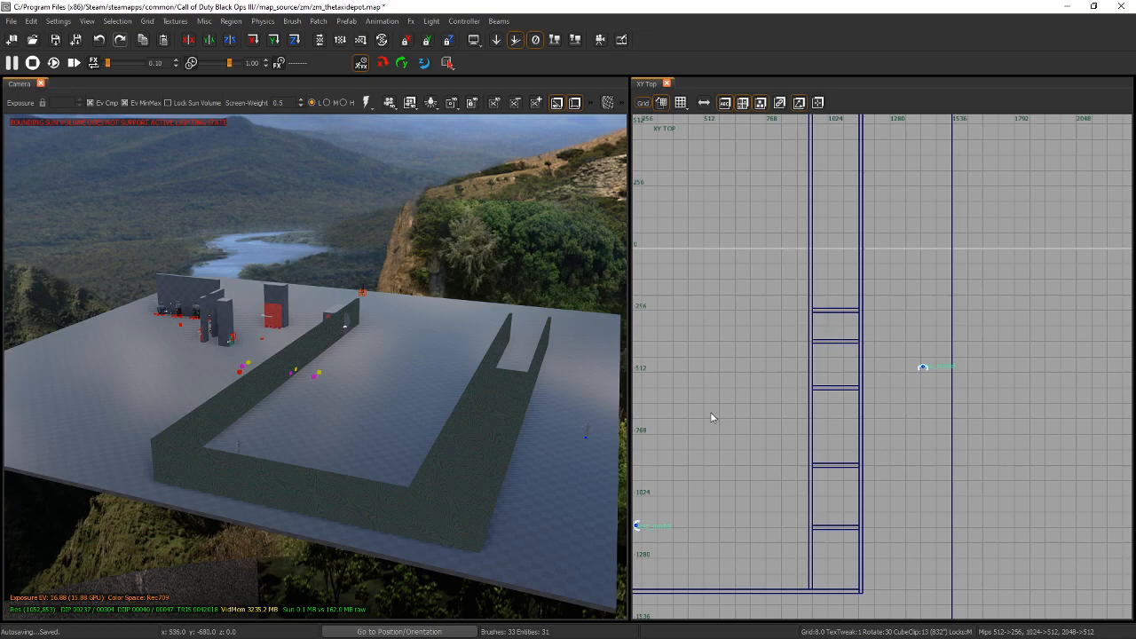
{"action": "scroll", "coordinate": [711, 416], "scroll_direction": "down", "scroll_amount": 3}
{"action": "scroll", "coordinate": [713, 414], "scroll_direction": "up", "scroll_amount": 1}
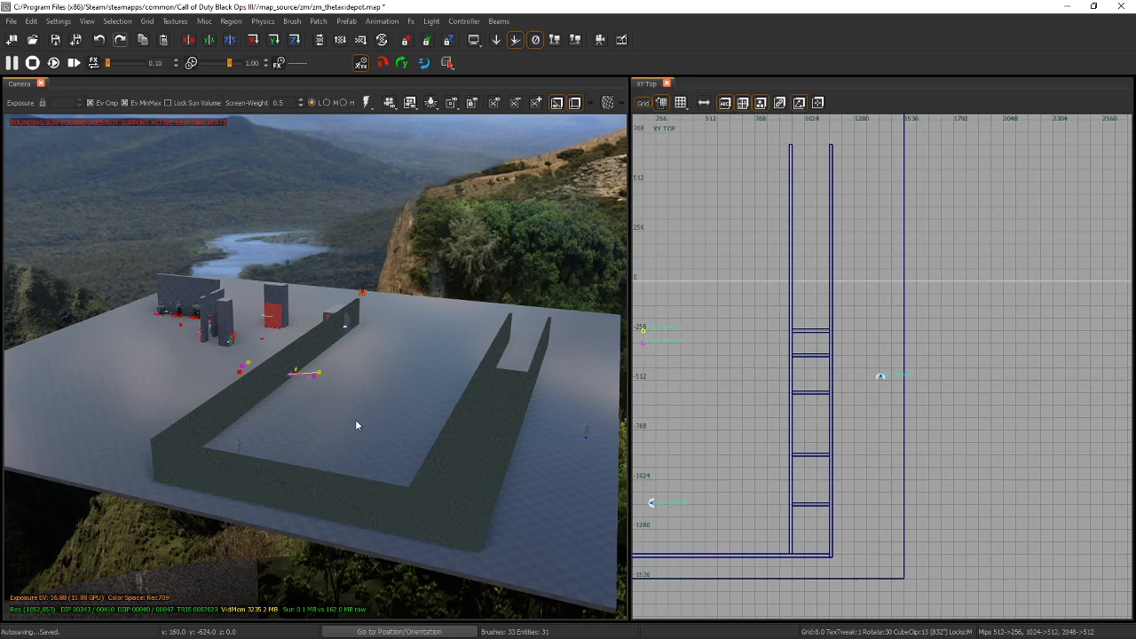
Step: Save the map and unhide the hidden brushes around the level
{"action": "key", "text": "ctrl+s"}
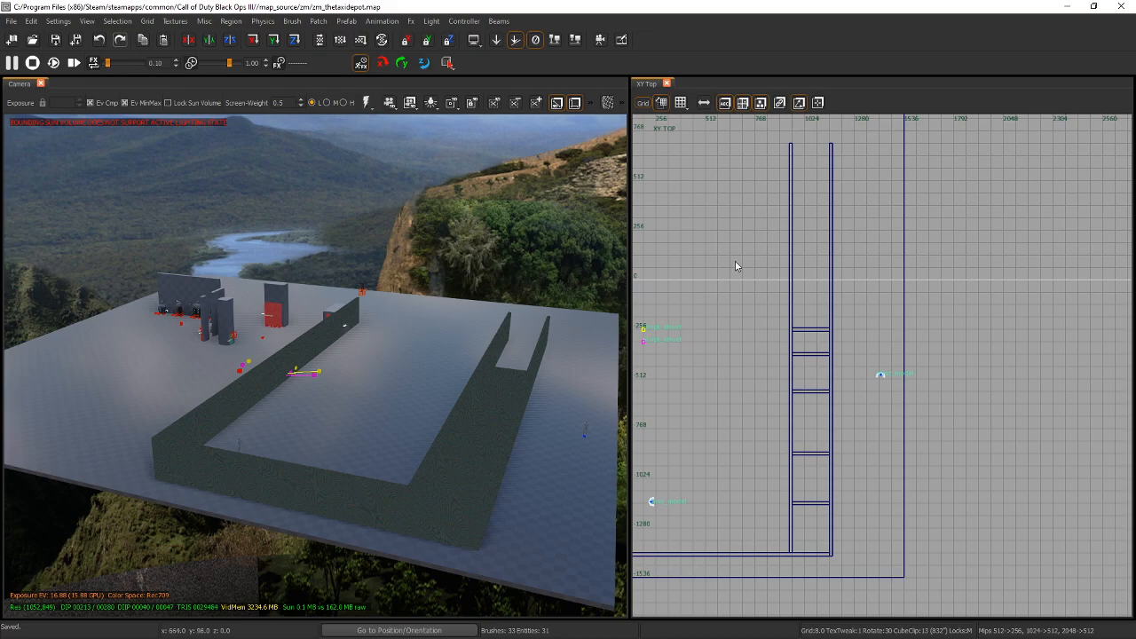
{"action": "key", "text": "shift+h"}
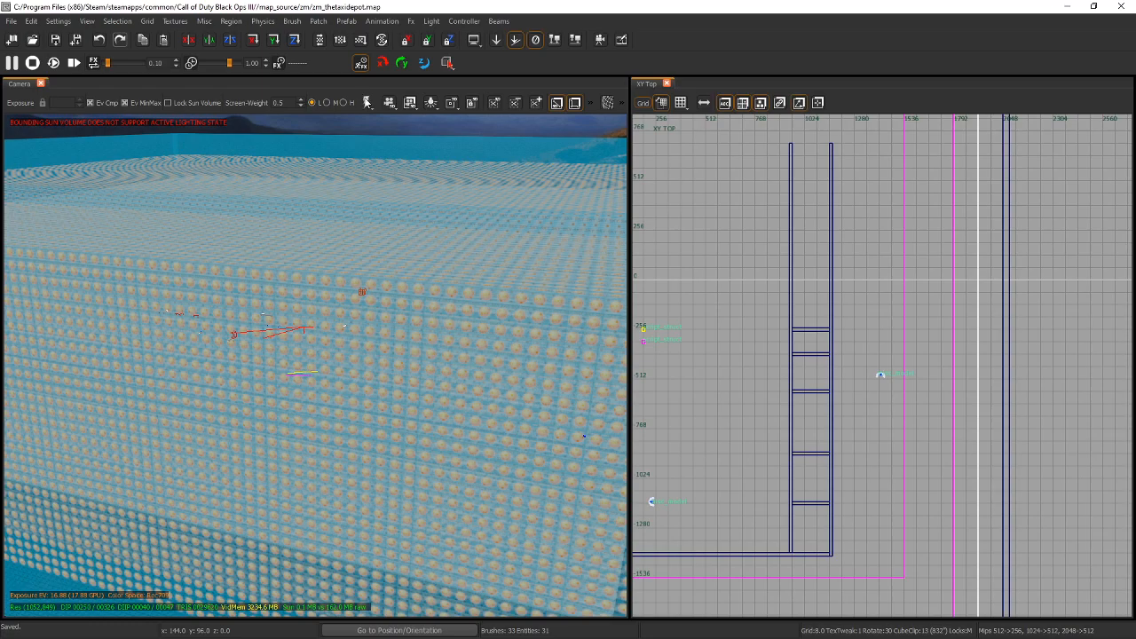
Step: Turn on the runtime lighting preview and inspect the wall and its shadow up close in the camera view
{"action": "scroll", "coordinate": [383, 338], "scroll_direction": "up", "scroll_amount": 5}
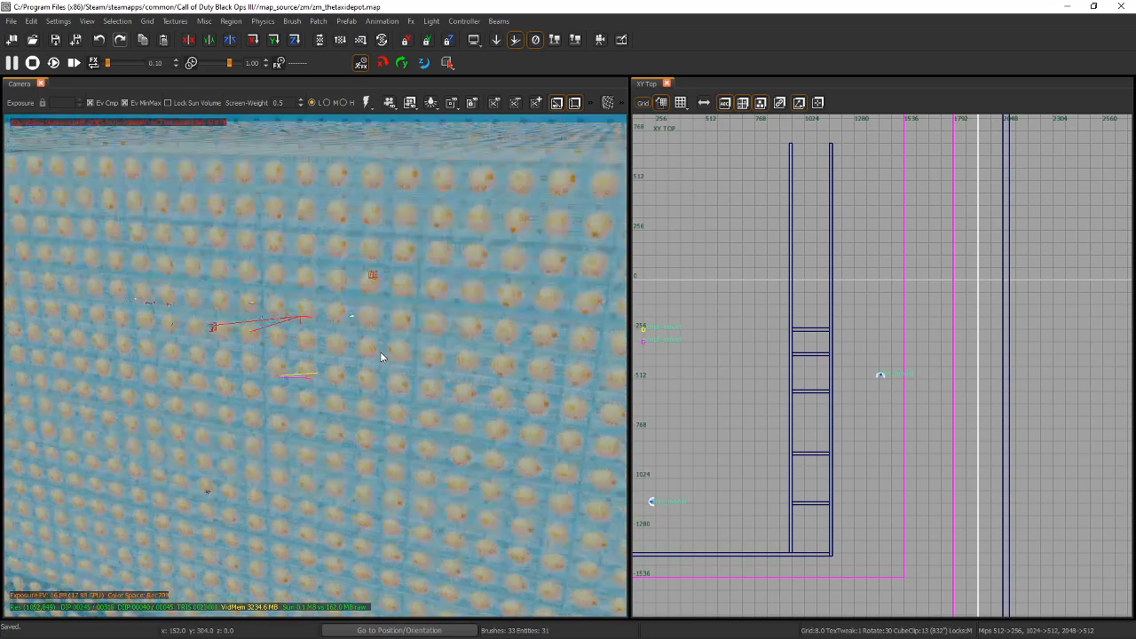
{"action": "scroll", "coordinate": [381, 357], "scroll_direction": "down", "scroll_amount": 8}
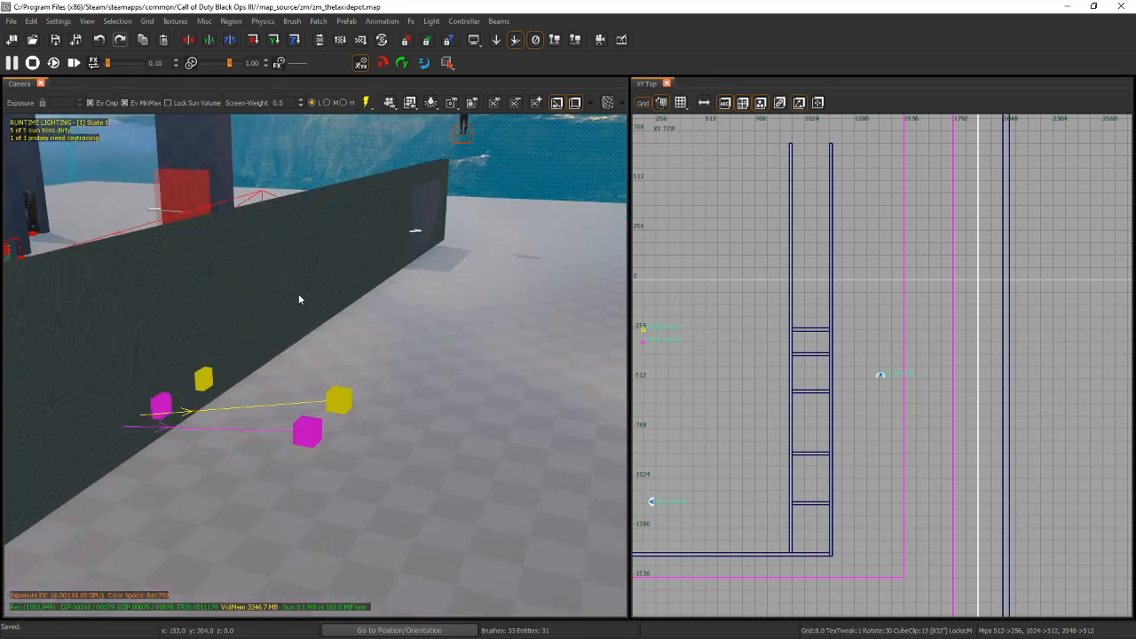
{"action": "left_click", "coordinate": [366, 102]}
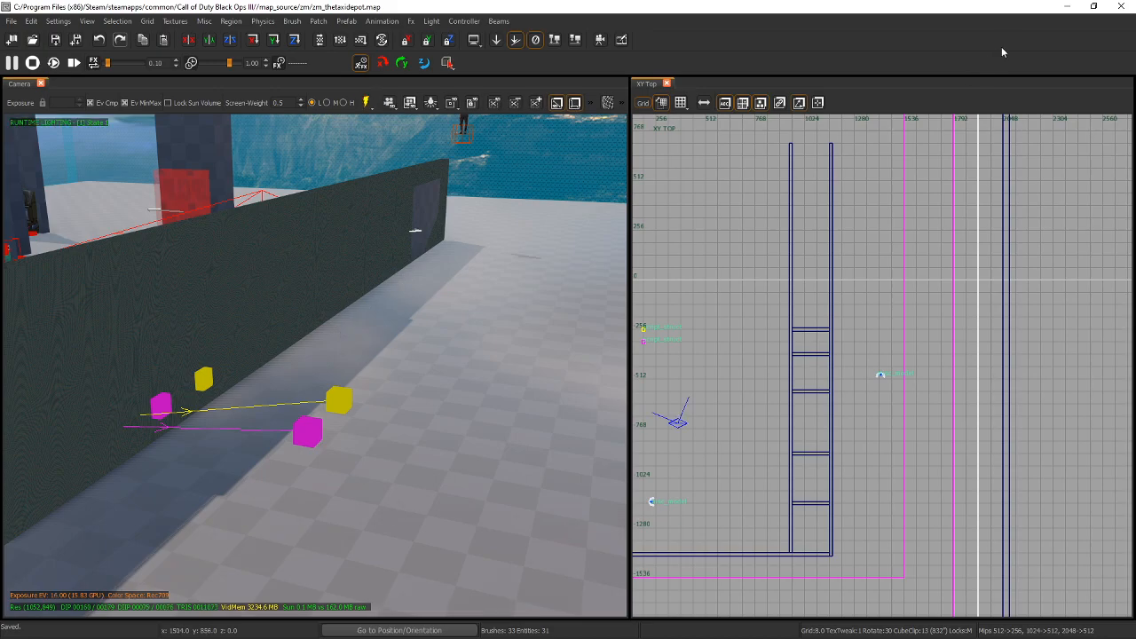
Step: Close Radiant and build zm_thetaxidepot in the Mod Tools Launcher with full Compile, medium Light, Link and Ignore Errors enabled
{"action": "left_click", "coordinate": [1122, 8]}
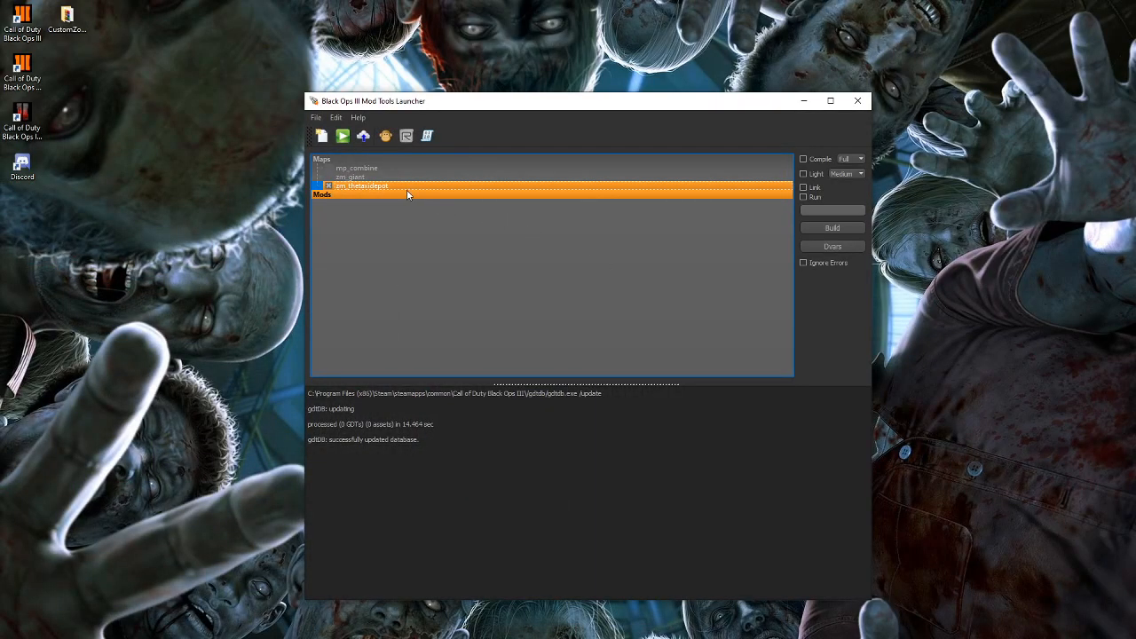
{"action": "left_click", "coordinate": [803, 159]}
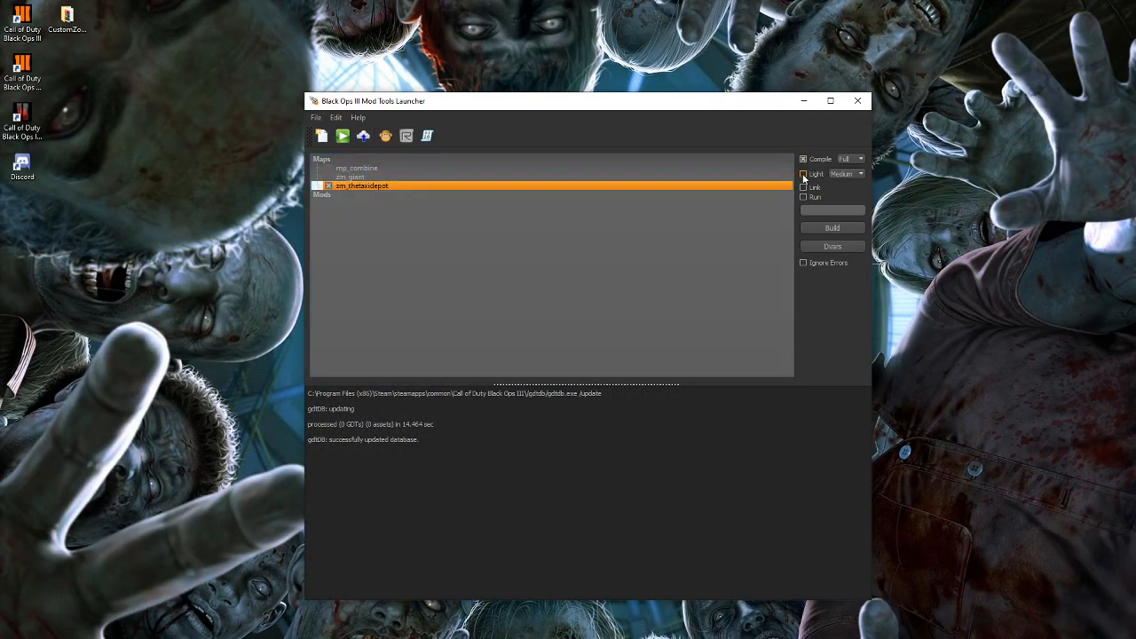
{"action": "left_click", "coordinate": [803, 187]}
{"action": "left_click", "coordinate": [832, 229]}
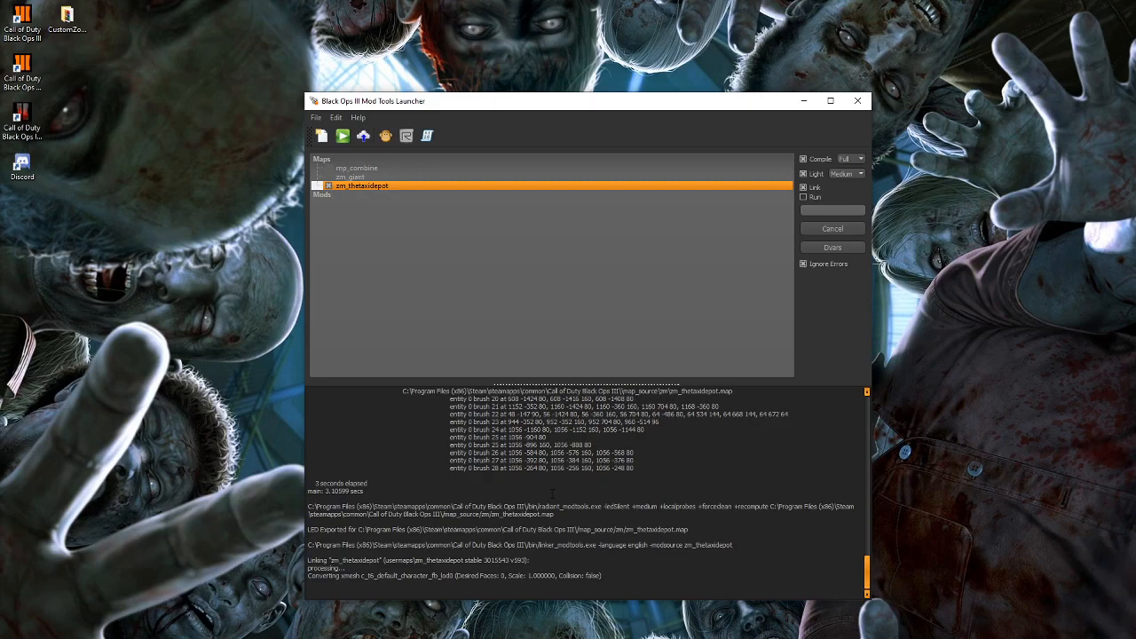
Step: Open the CustomZombieElement_Fixes folder in File Explorer and look through the mod packages in its zm_taxi_depot subfolder
{"action": "double_click", "coordinate": [67, 20]}
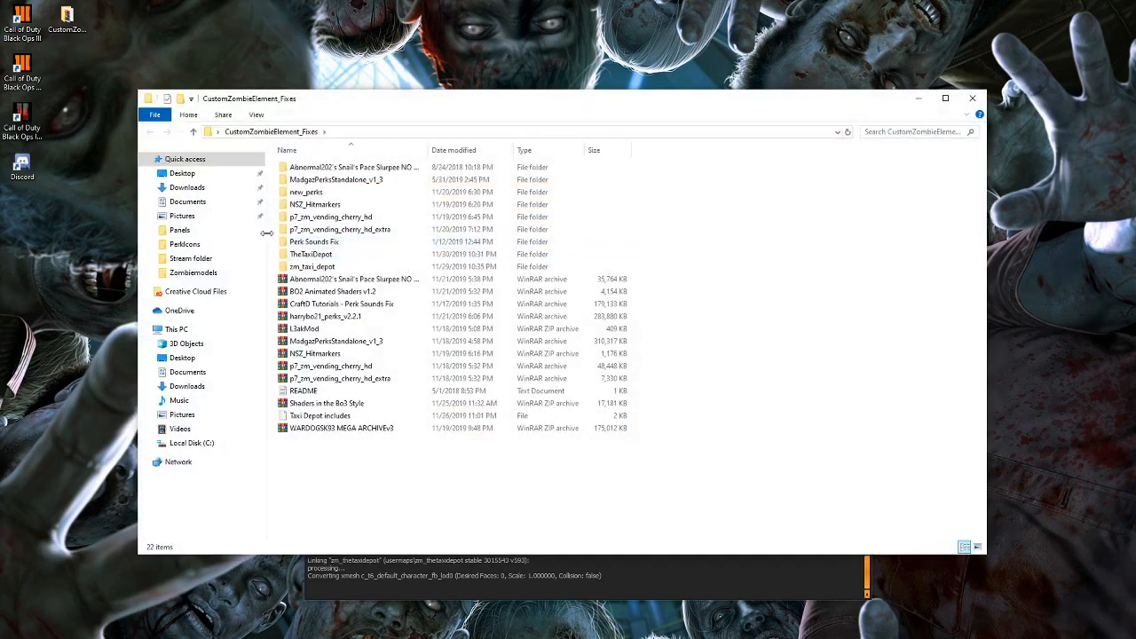
{"action": "double_click", "coordinate": [304, 268]}
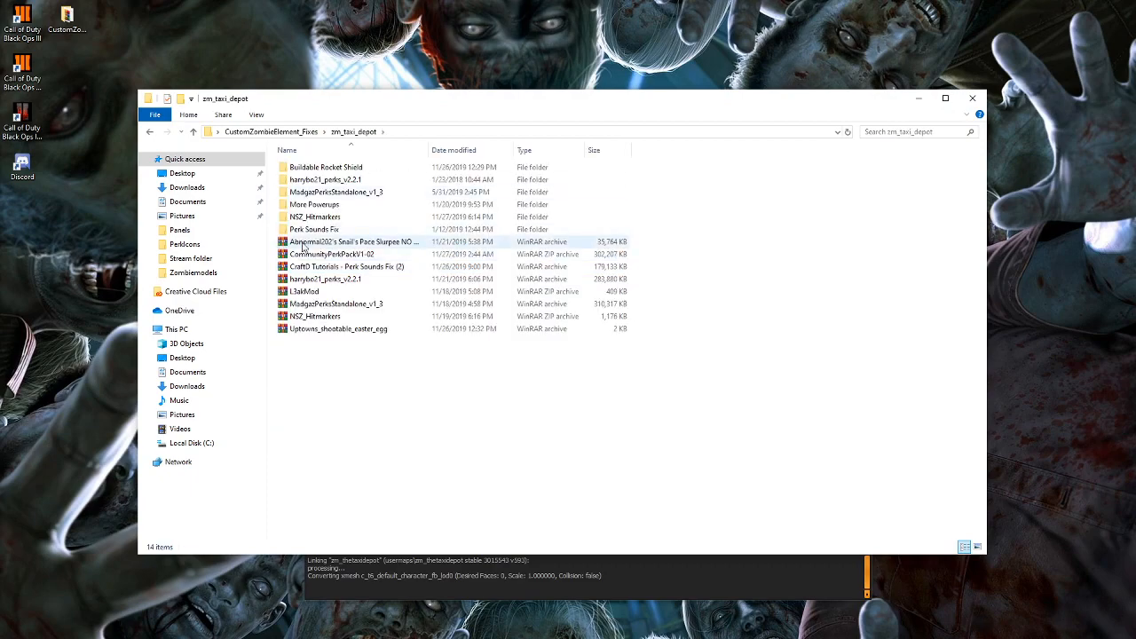
{"action": "left_click", "coordinate": [315, 207]}
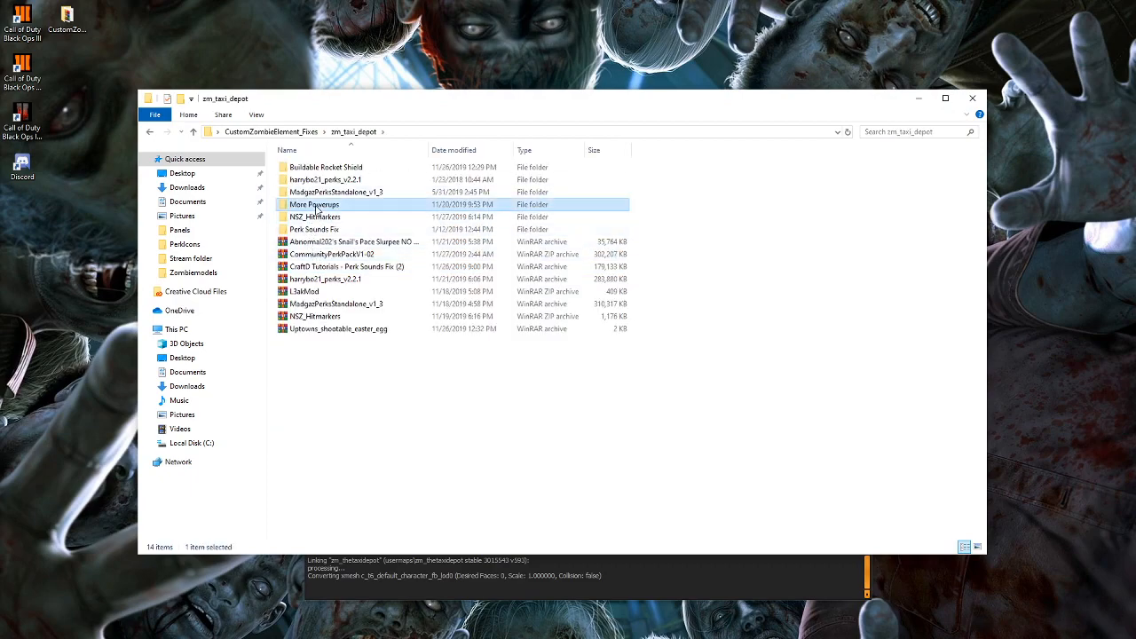
{"action": "left_click", "coordinate": [316, 196]}
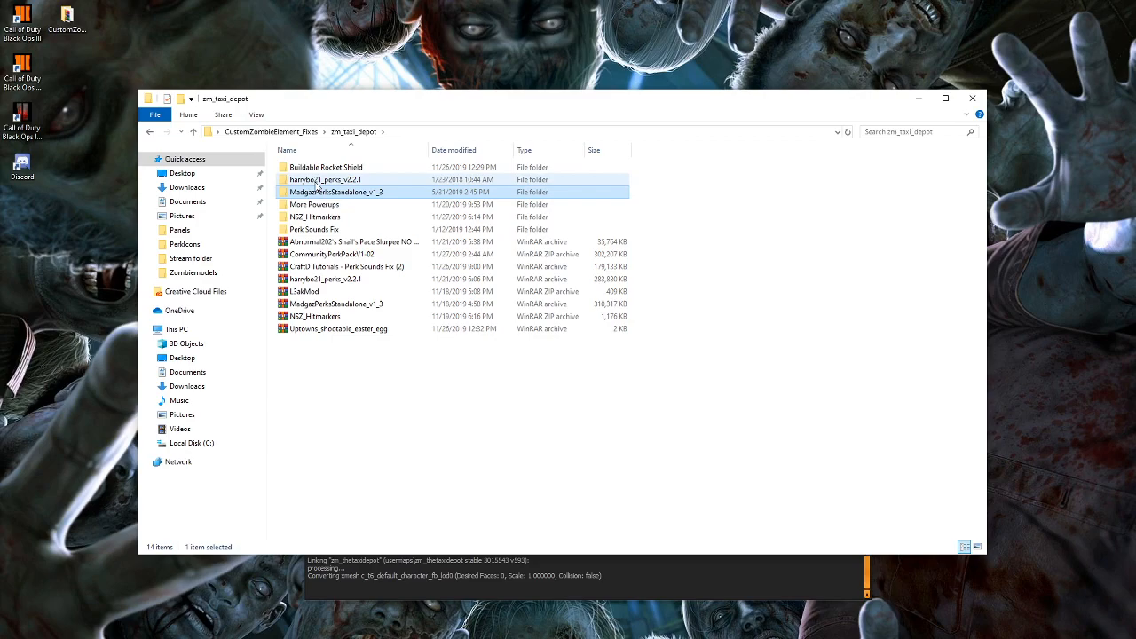
{"action": "left_click", "coordinate": [316, 182]}
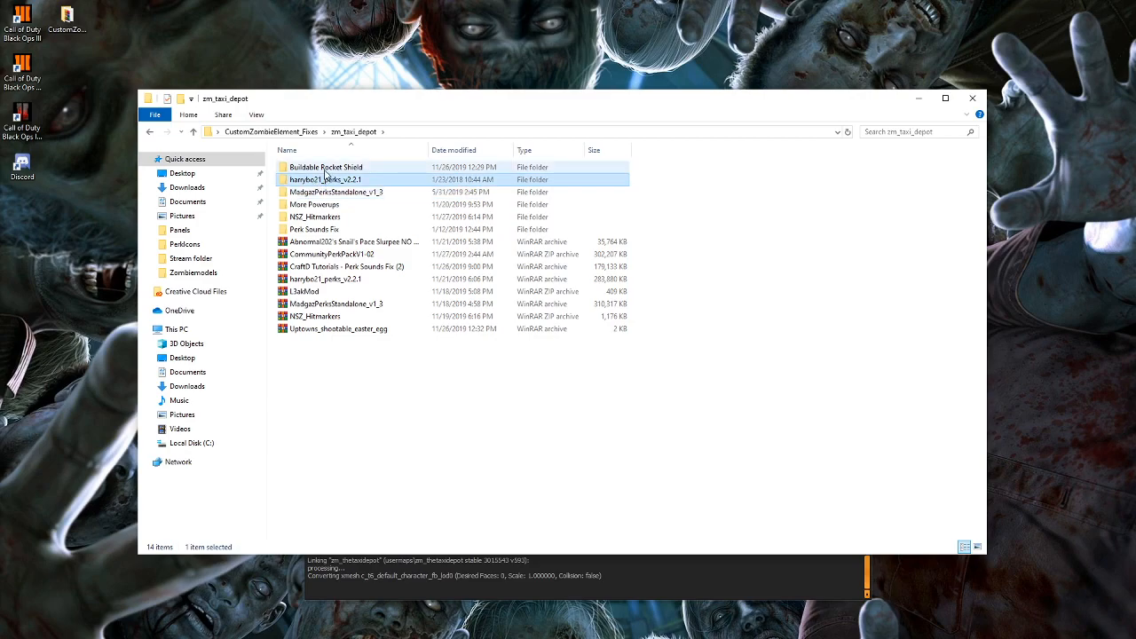
{"action": "left_click", "coordinate": [323, 168]}
{"action": "left_click", "coordinate": [325, 218]}
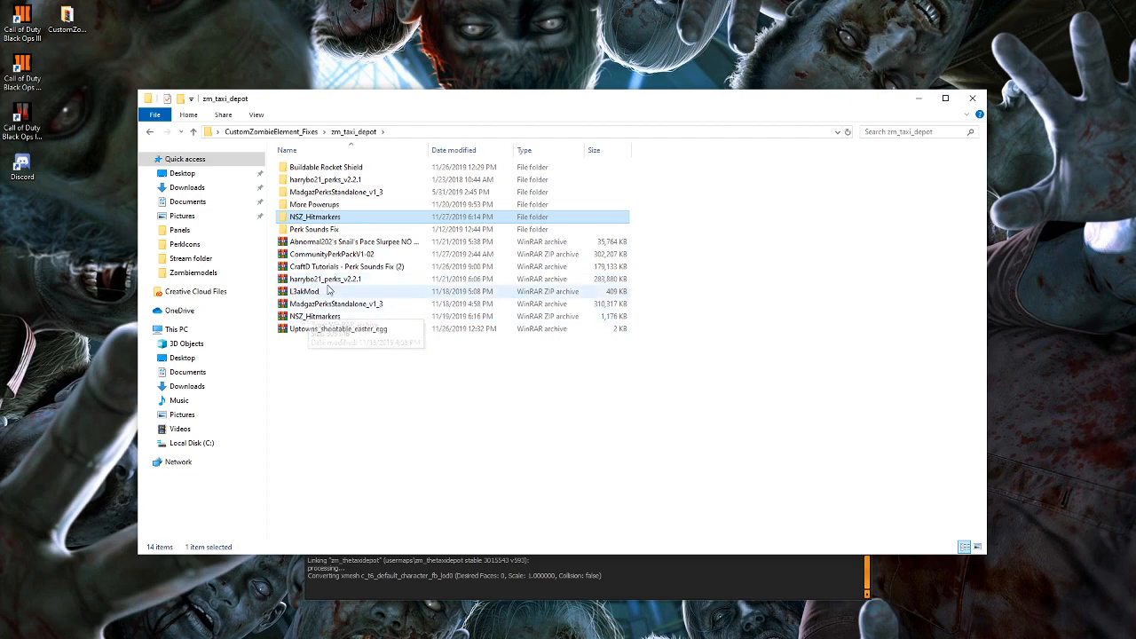
Step: Return to the CustomZombieElement_Fixes folder, check the WARDOGSK93 MEGA ARCHIVEv3 and BO2 Animated Shaders v1.2 archives, and close the window
{"action": "left_click", "coordinate": [150, 132]}
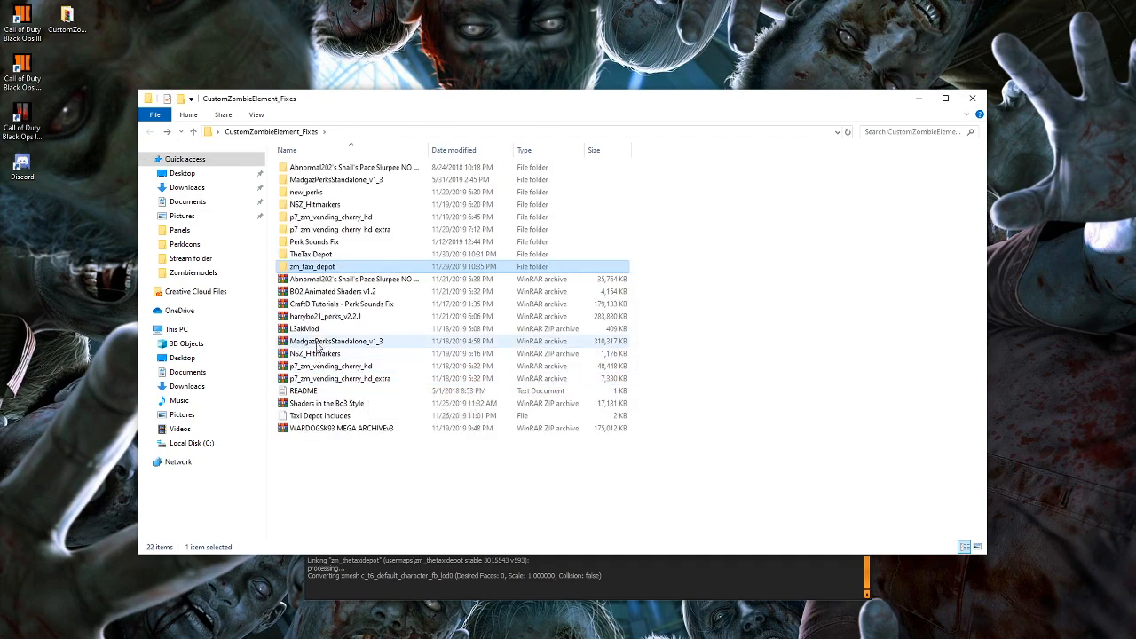
{"action": "left_click", "coordinate": [332, 435]}
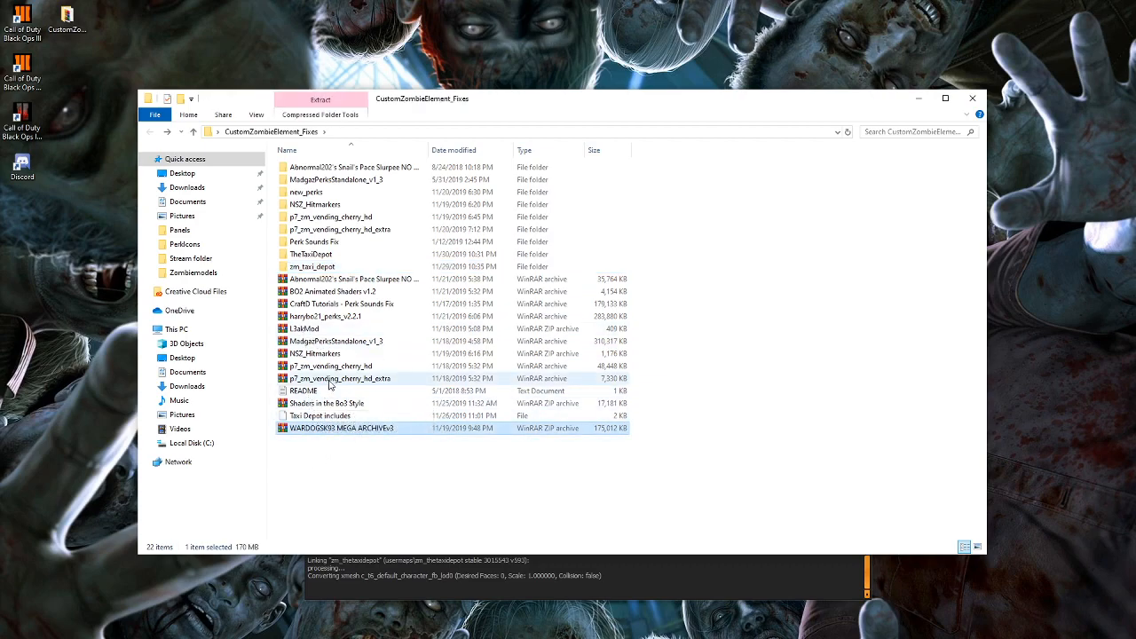
{"action": "left_click", "coordinate": [334, 293]}
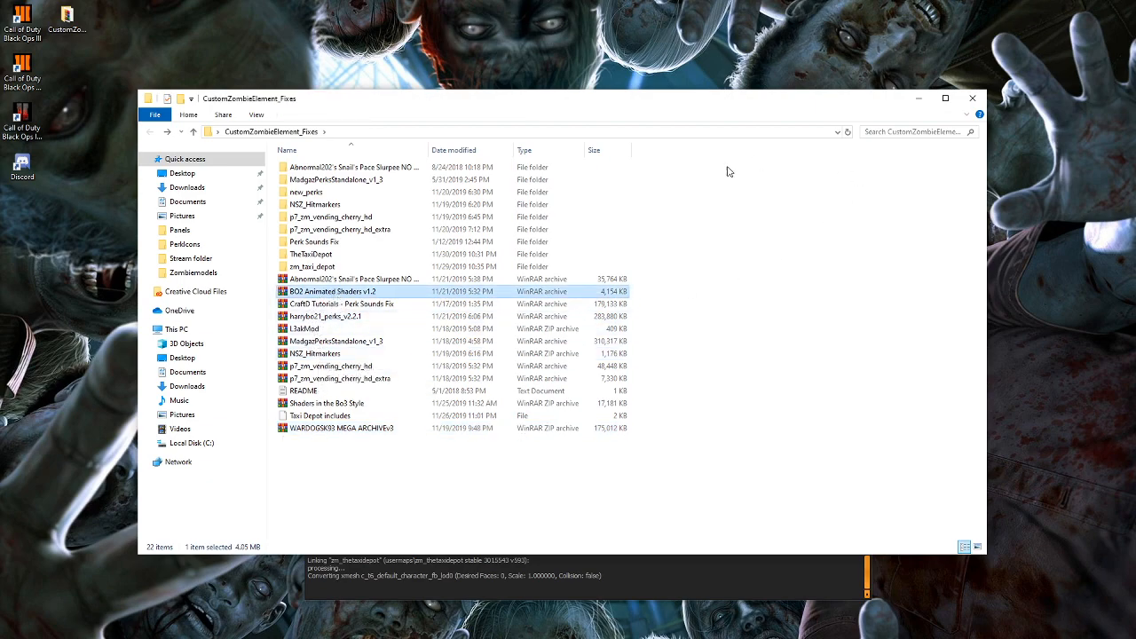
{"action": "left_click", "coordinate": [971, 105]}
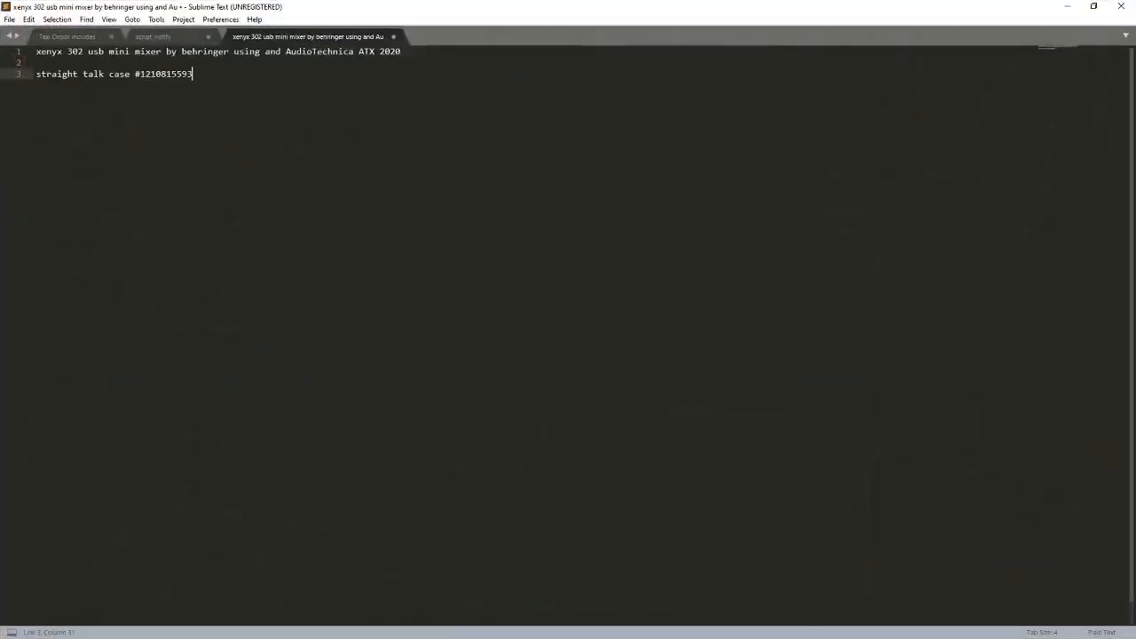
Step: In Sublime Text, review the map features and music credits in the Taxi Depot includes notes, down to the song link
{"action": "left_click", "coordinate": [78, 39]}
{"action": "scroll", "coordinate": [586, 208], "scroll_direction": "down", "scroll_amount": 6}
{"action": "scroll", "coordinate": [181, 235], "scroll_direction": "up", "scroll_amount": 3}
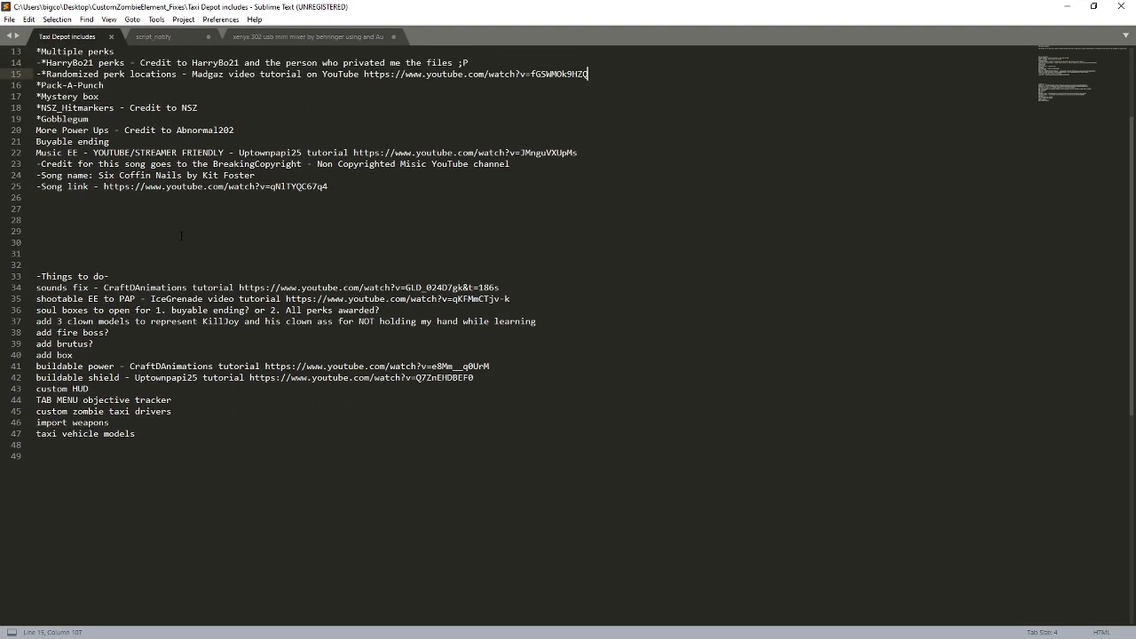
{"action": "scroll", "coordinate": [181, 235], "scroll_direction": "up", "scroll_amount": 1}
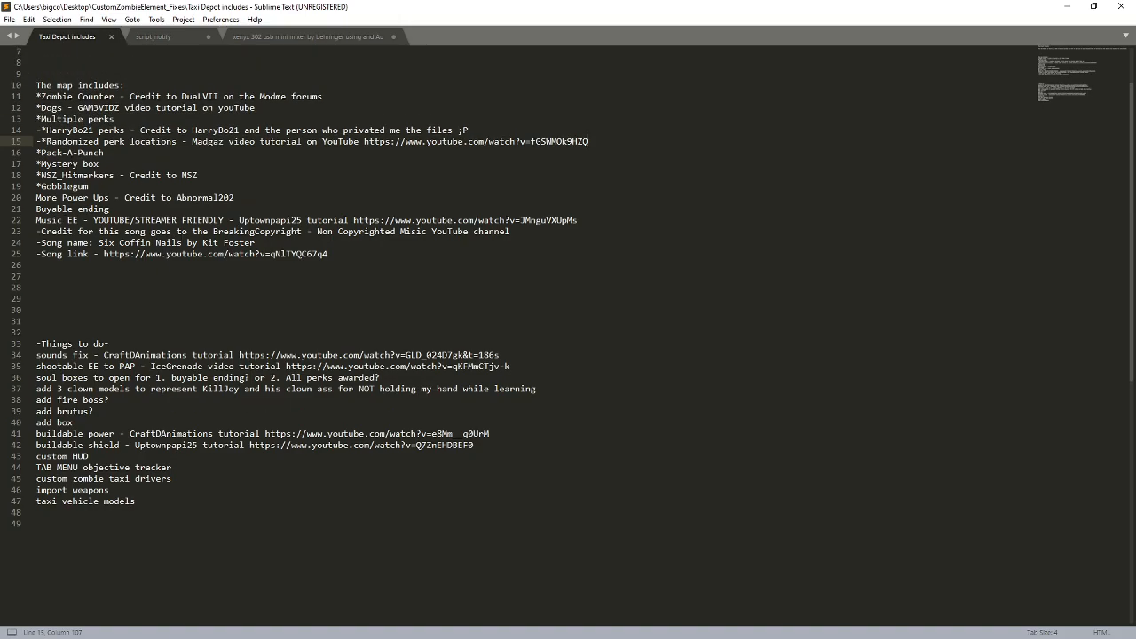
{"action": "left_click", "coordinate": [95, 164]}
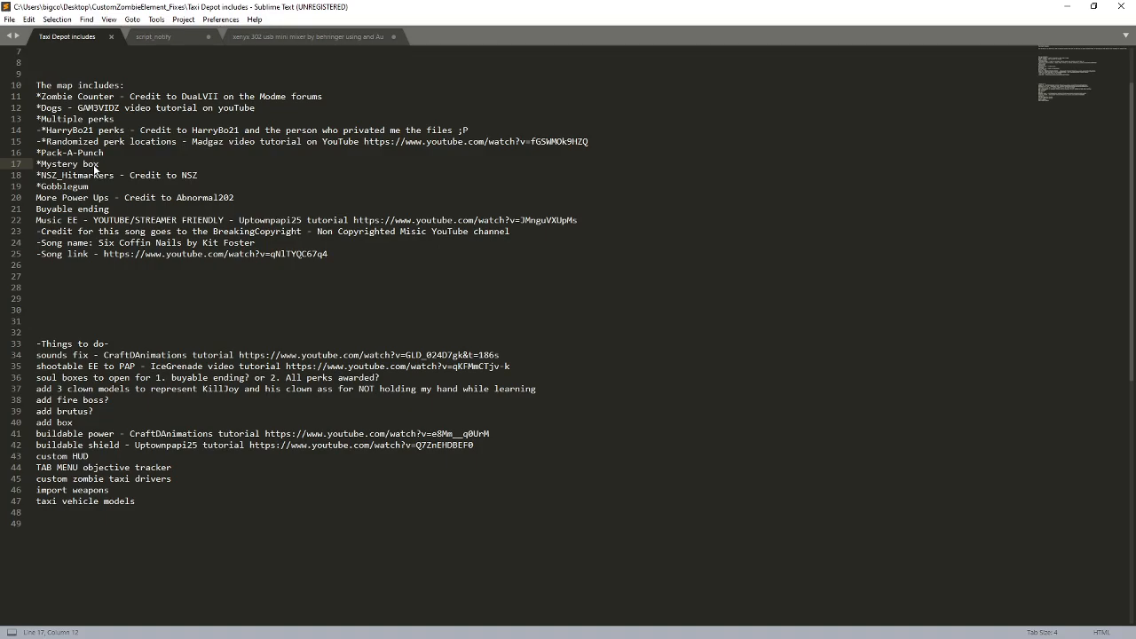
{"action": "left_click_drag", "start_coordinate": [99, 242], "coordinate": [259, 243]}
{"action": "left_click_drag", "start_coordinate": [329, 253], "coordinate": [256, 243]}
{"action": "left_click", "coordinate": [101, 243]}
{"action": "left_click", "coordinate": [138, 246]}
{"action": "left_click", "coordinate": [62, 254]}
Step: Review the "Things to do" section of the notes through the taxi vehicle models entry, and close the editor
{"action": "left_click_drag", "start_coordinate": [41, 344], "coordinate": [86, 345]}
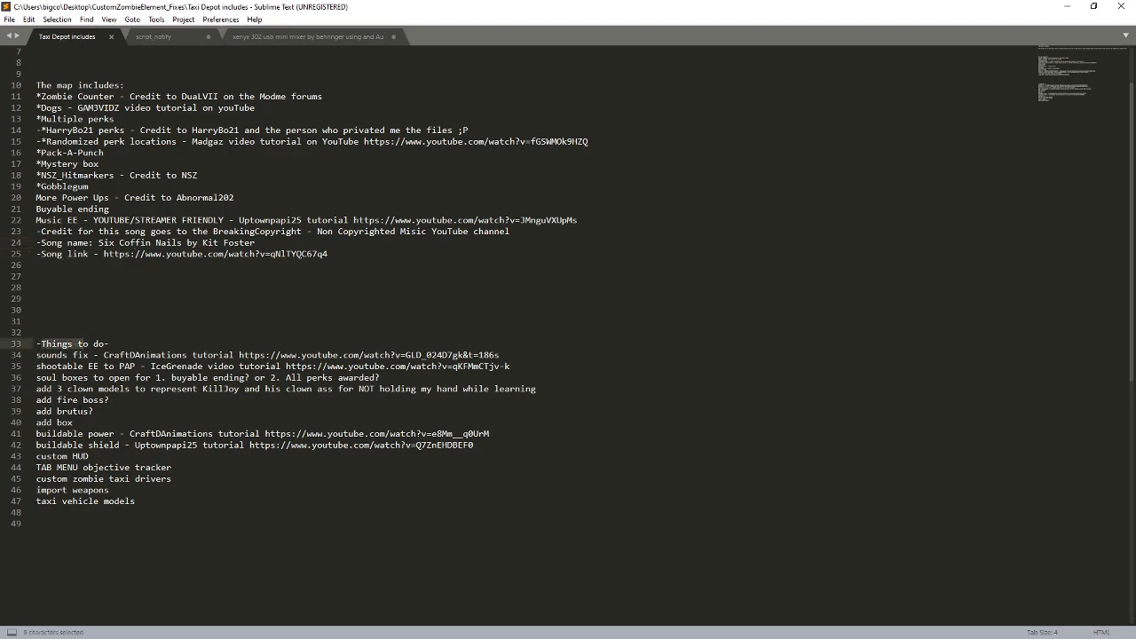
{"action": "scroll", "coordinate": [74, 422], "scroll_direction": "down", "scroll_amount": 5}
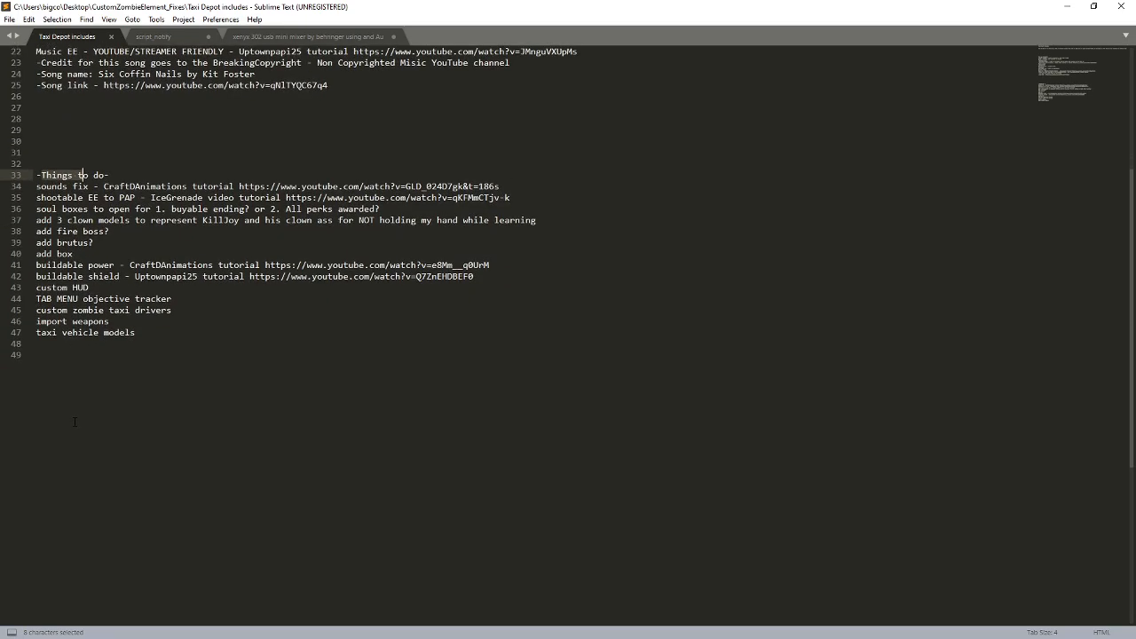
{"action": "scroll", "coordinate": [73, 422], "scroll_direction": "up", "scroll_amount": 3}
{"action": "scroll", "coordinate": [113, 341], "scroll_direction": "up", "scroll_amount": 4}
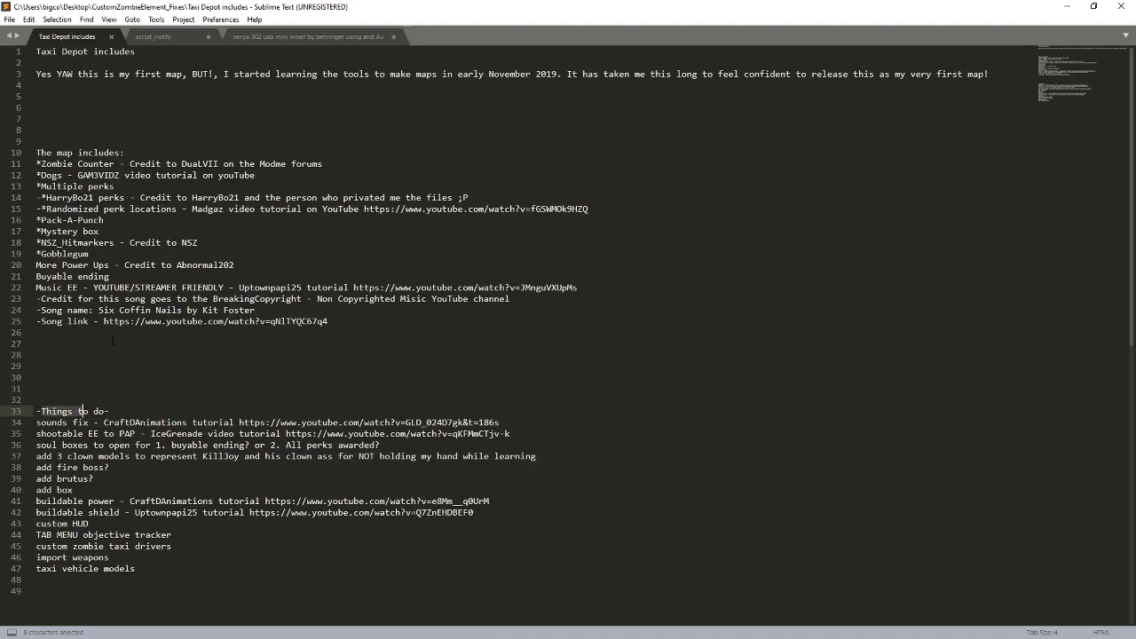
{"action": "scroll", "coordinate": [113, 341], "scroll_direction": "down", "scroll_amount": 1}
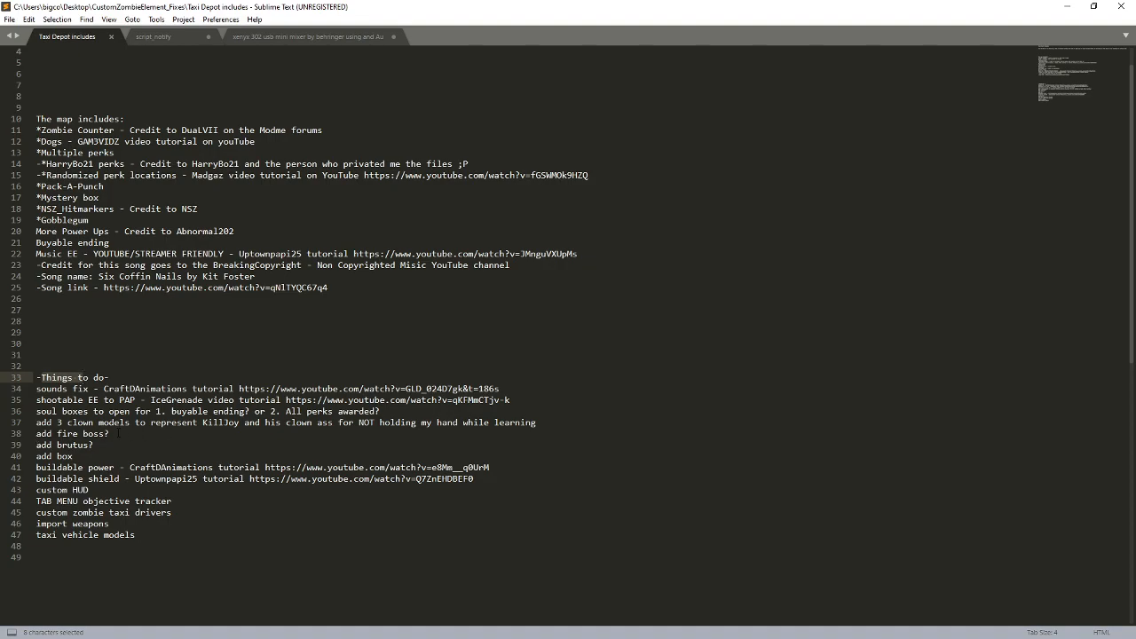
{"action": "scroll", "coordinate": [118, 433], "scroll_direction": "down", "scroll_amount": 2}
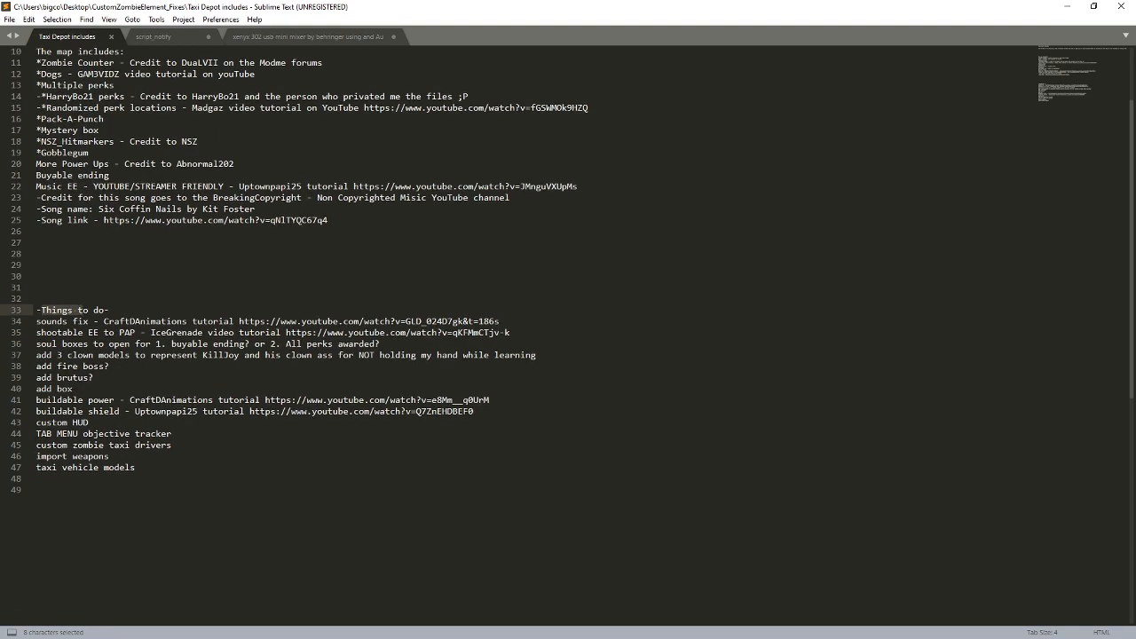
{"action": "scroll", "coordinate": [568, 271], "scroll_direction": "down", "scroll_amount": 3}
{"action": "scroll", "coordinate": [110, 219], "scroll_direction": "down", "scroll_amount": 3}
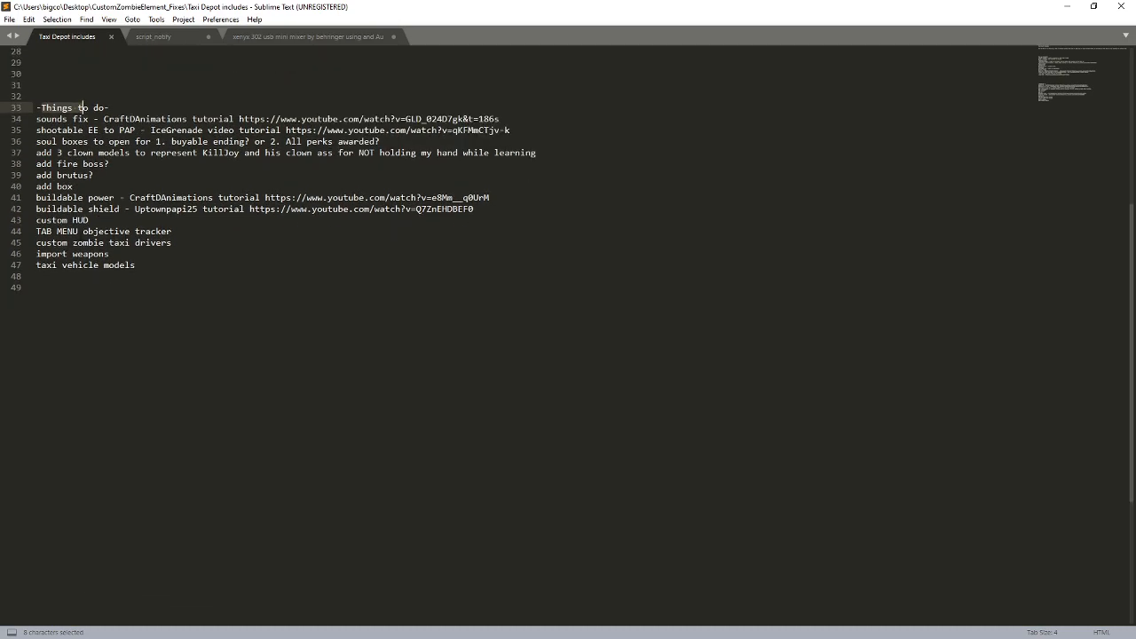
{"action": "scroll", "coordinate": [96, 224], "scroll_direction": "down", "scroll_amount": 3}
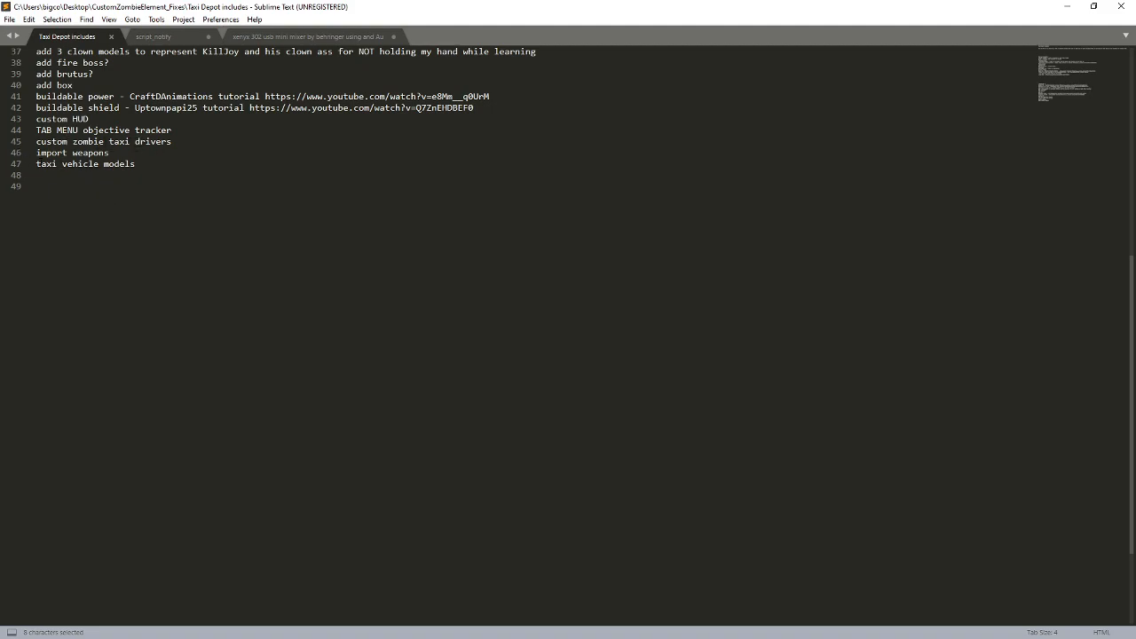
{"action": "left_click_drag", "start_coordinate": [36, 164], "coordinate": [144, 164]}
{"action": "left_click", "coordinate": [142, 165]}
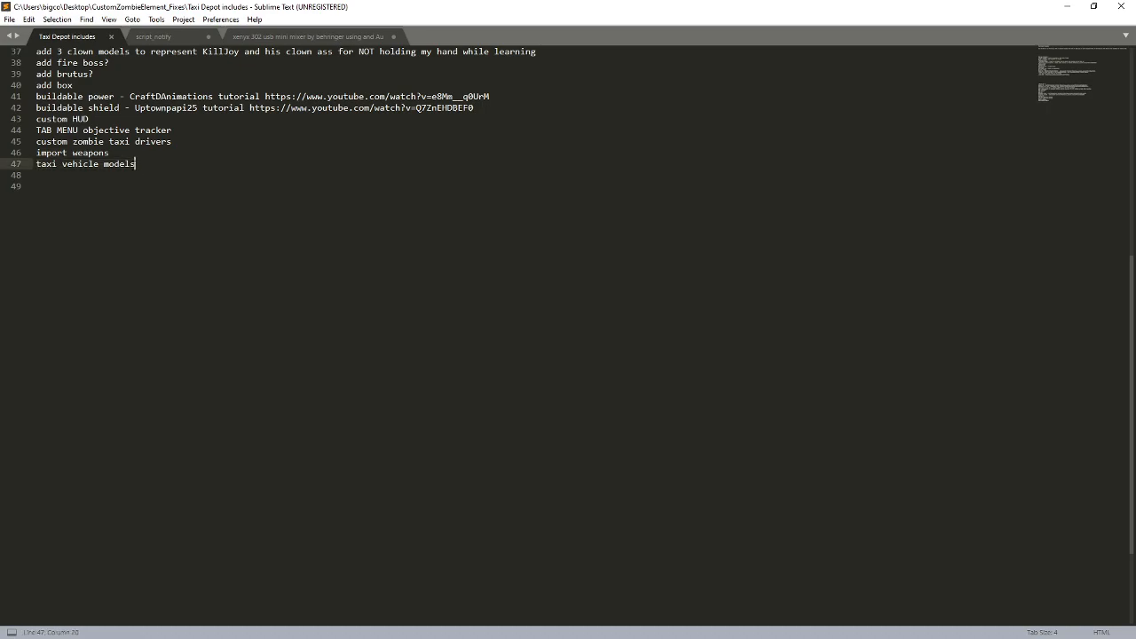
{"action": "left_click", "coordinate": [1128, 6]}
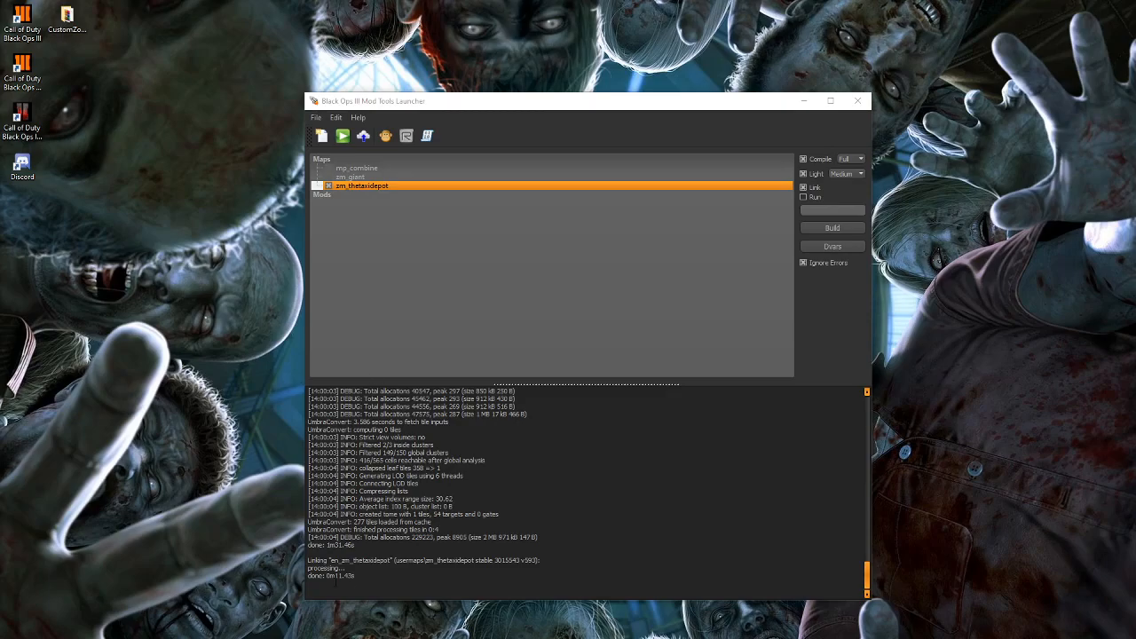
Step: Check the final line of the build log and run the zm_thetaxidepot map in the game
{"action": "left_click_drag", "start_coordinate": [352, 577], "coordinate": [319, 577]}
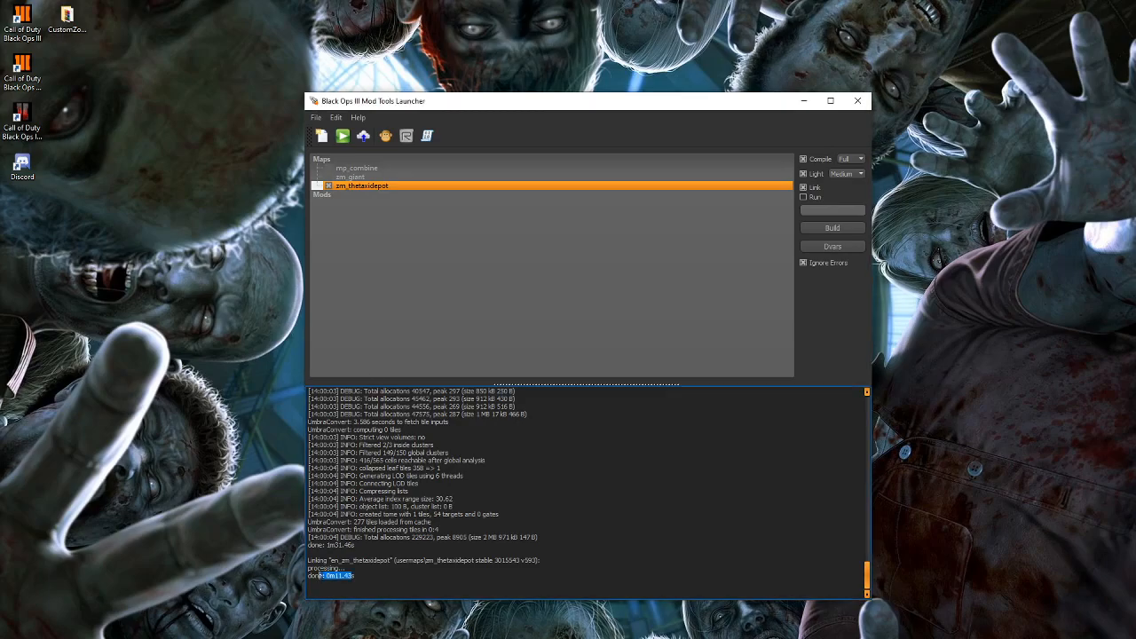
{"action": "right_click", "coordinate": [387, 187]}
{"action": "left_click", "coordinate": [421, 195]}
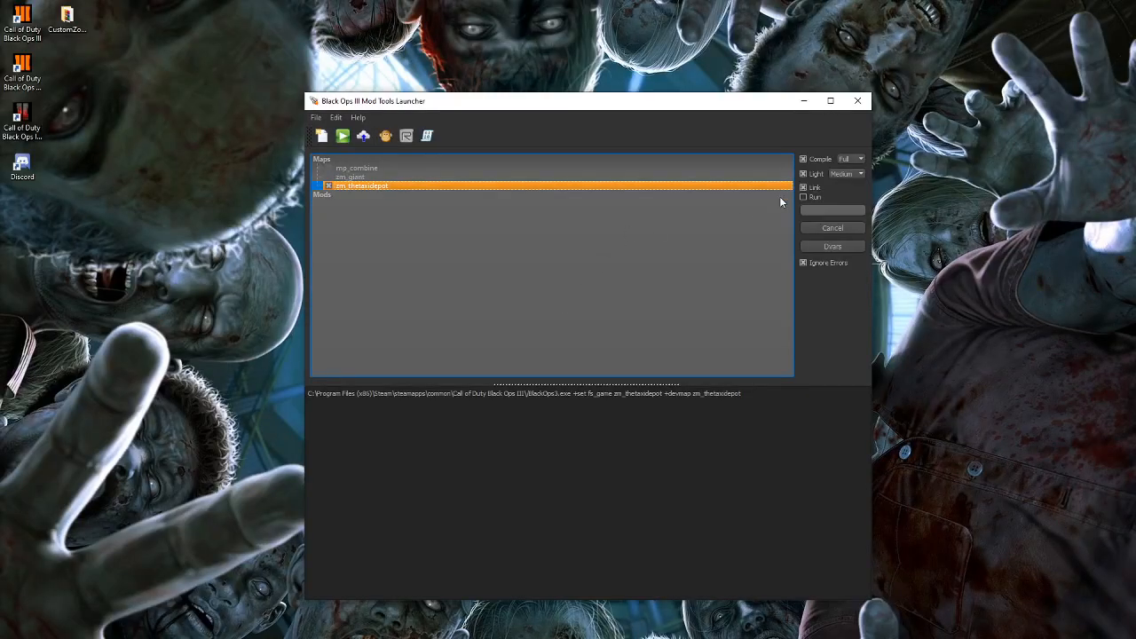
Step: Reopen zm_thetaxidepot in Radiant, close the Prefab Browser and show a wider area of the XZ front view
{"action": "right_click", "coordinate": [644, 189]}
{"action": "left_click", "coordinate": [664, 202]}
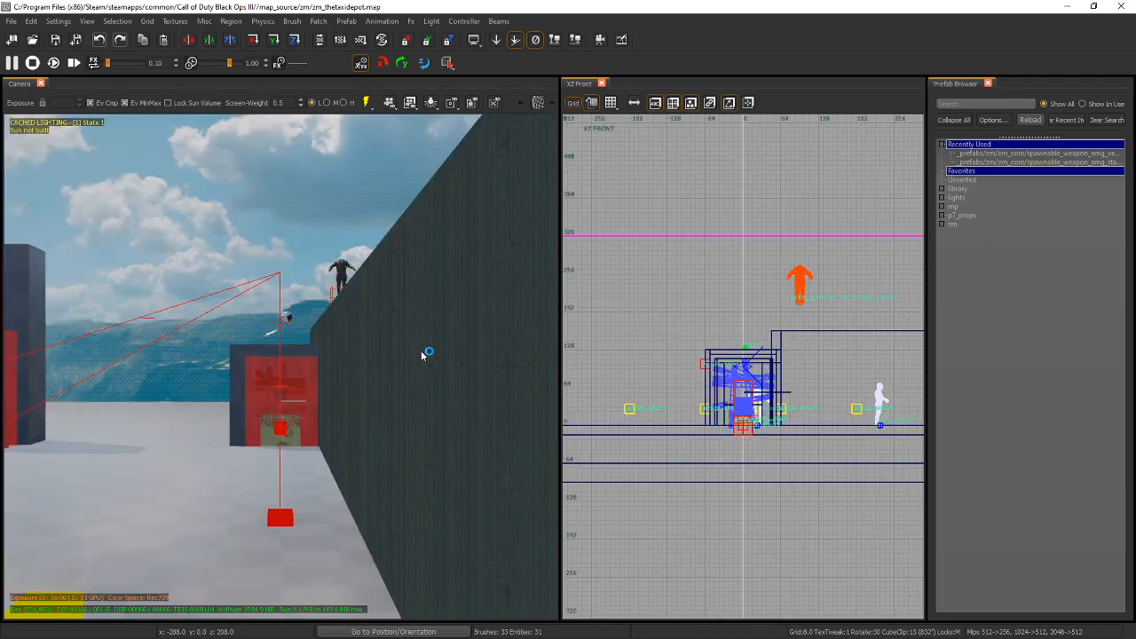
{"action": "left_click", "coordinate": [988, 84]}
{"action": "scroll", "coordinate": [576, 364], "scroll_direction": "down", "scroll_amount": 4}
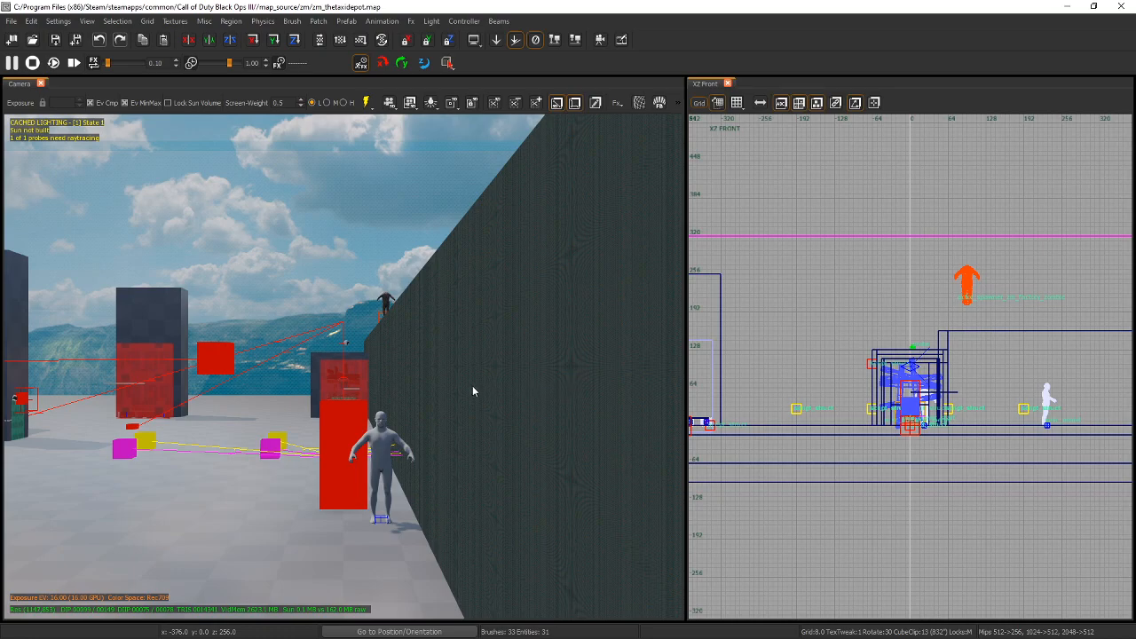
{"action": "scroll", "coordinate": [759, 389], "scroll_direction": "down", "scroll_amount": 4}
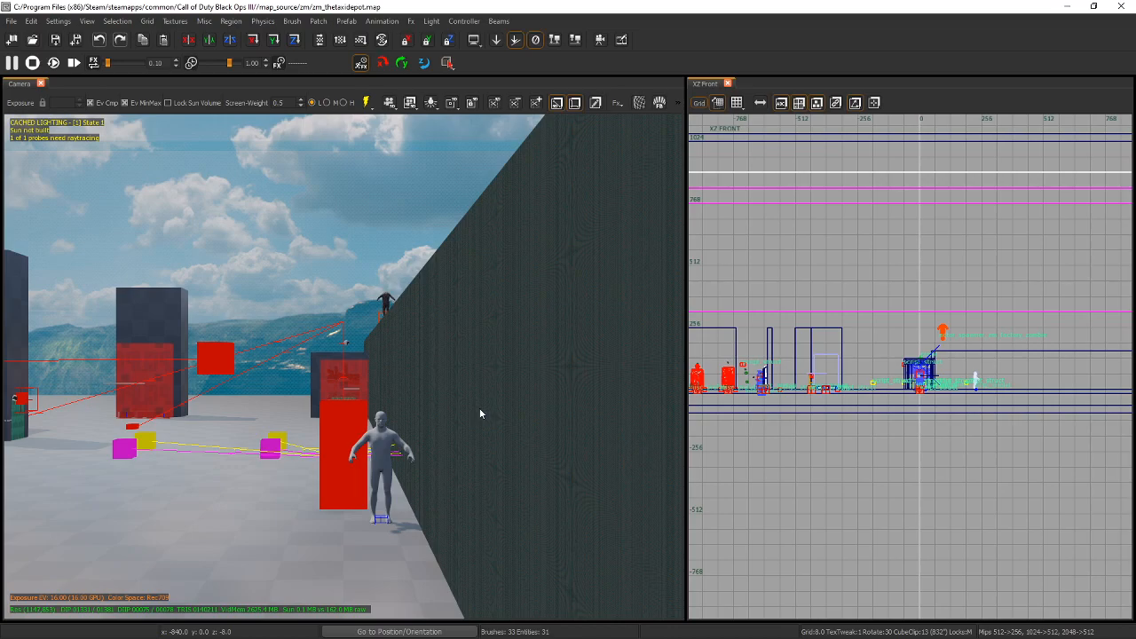
Step: Look over the new wall in the camera and switch the 2D viewport to the XY top view with the whole map shown
{"action": "right_click_drag", "start_coordinate": [448, 377], "coordinate": [390, 533]}
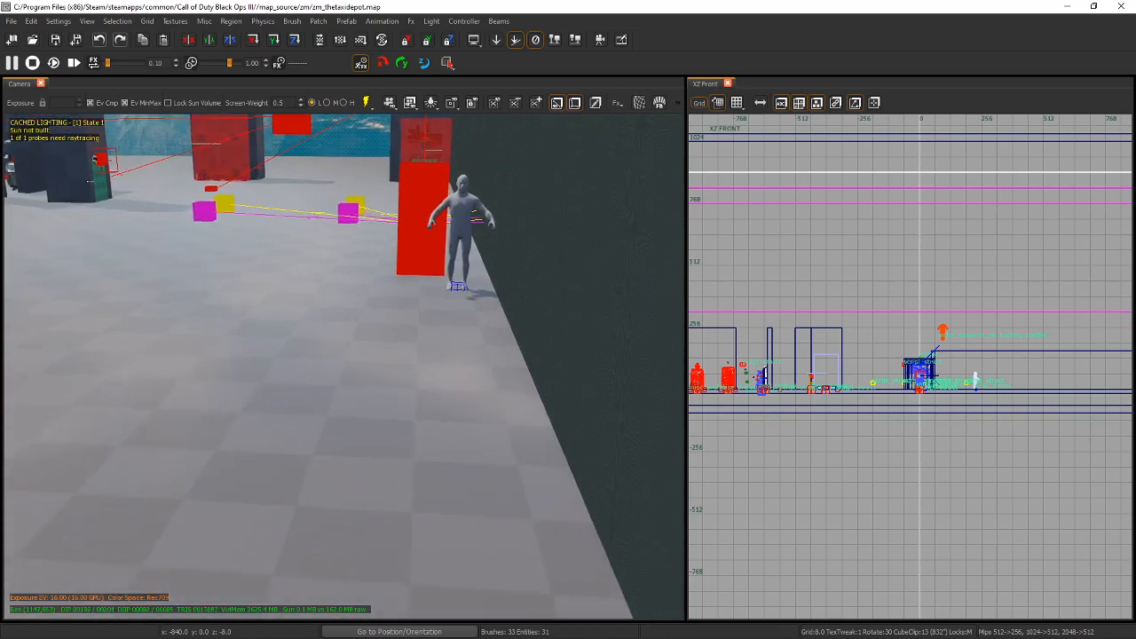
{"action": "mouse_move", "coordinate": [448, 377]}
{"action": "right_mouse_down"}
{"action": "mouse_move", "coordinate": [449, 412]}
{"action": "mouse_move", "coordinate": [443, 359]}
{"action": "mouse_move", "coordinate": [444, 443]}
{"action": "right_mouse_up"}
{"action": "right_click_drag", "start_coordinate": [444, 367], "coordinate": [612, 352]}
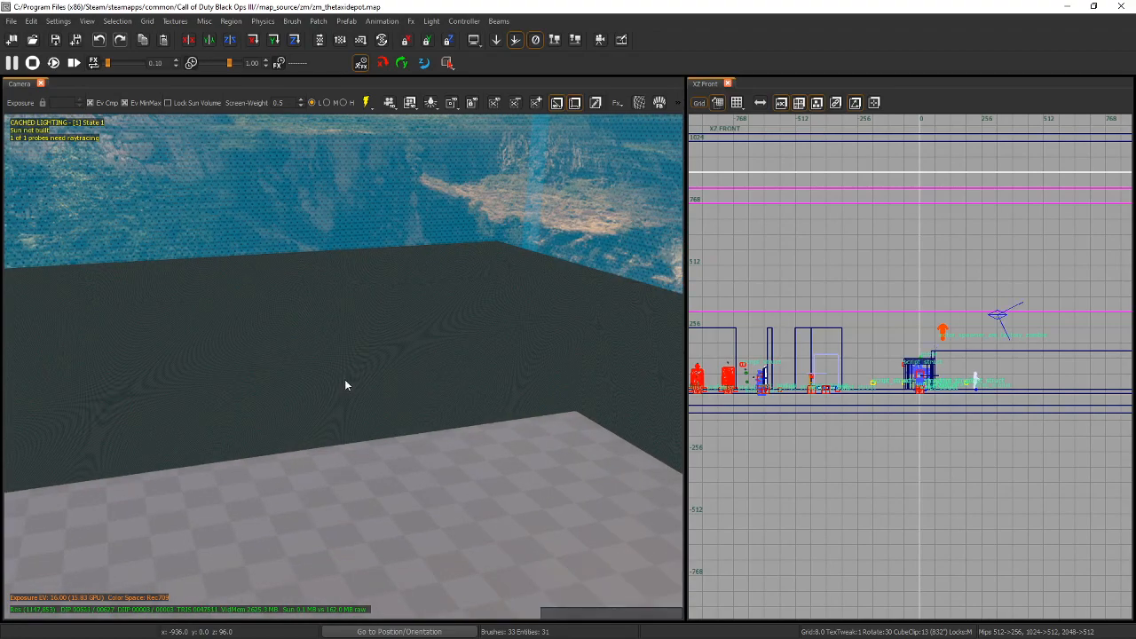
{"action": "scroll", "coordinate": [910, 382], "scroll_direction": "down", "scroll_amount": 3}
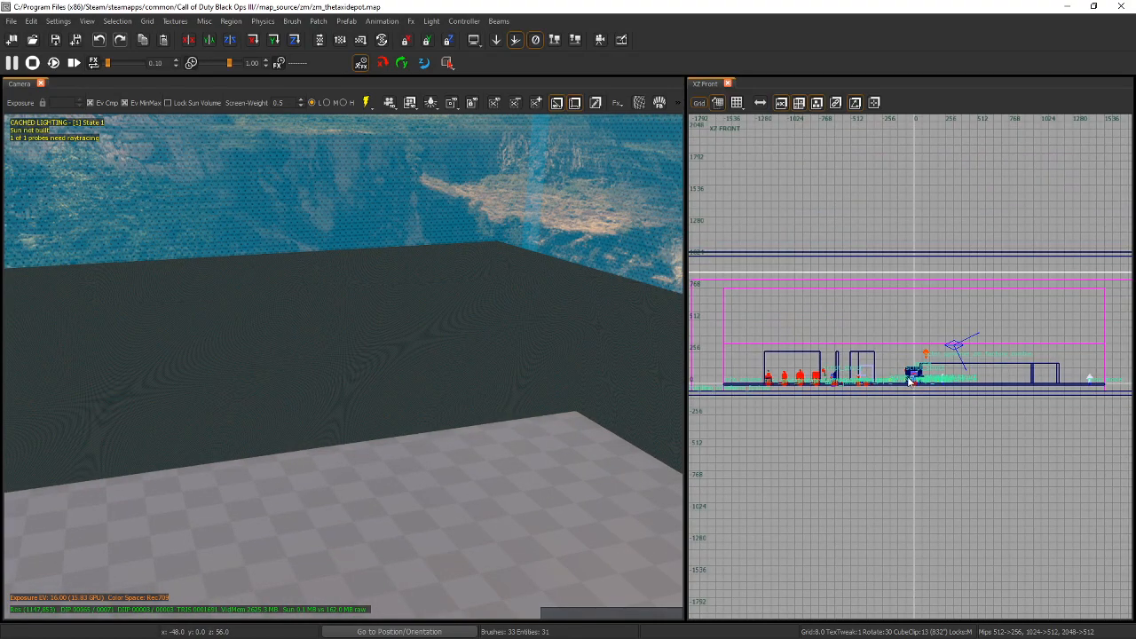
{"action": "key", "text": "ctrl+Tab"}
{"action": "key", "text": "ctrl+Tab"}
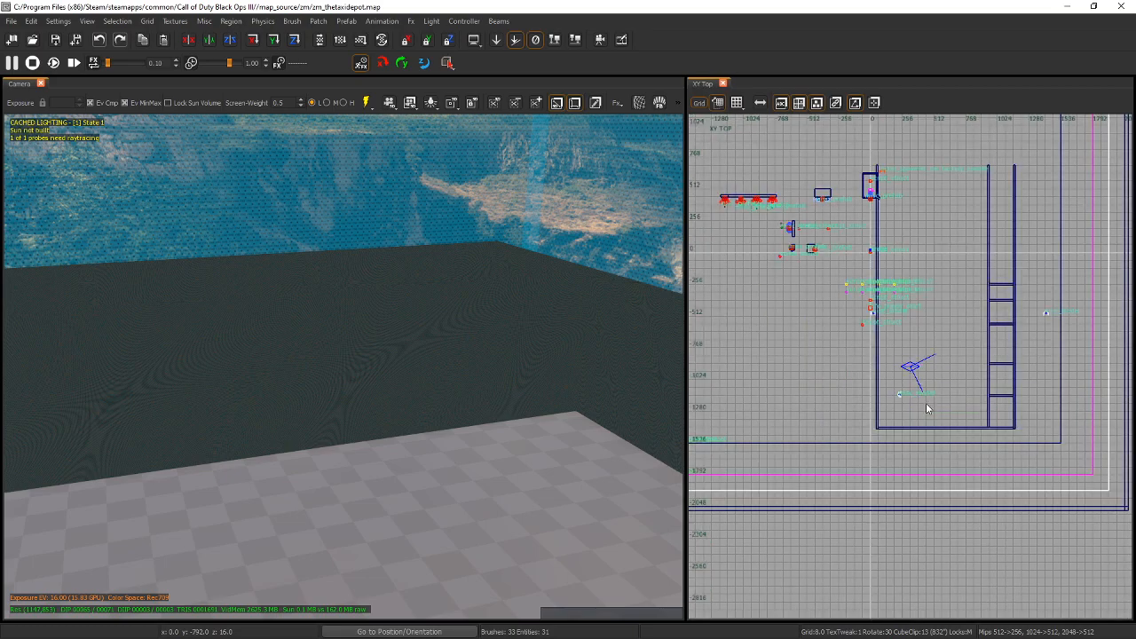
{"action": "scroll", "coordinate": [925, 403], "scroll_direction": "down", "scroll_amount": 5}
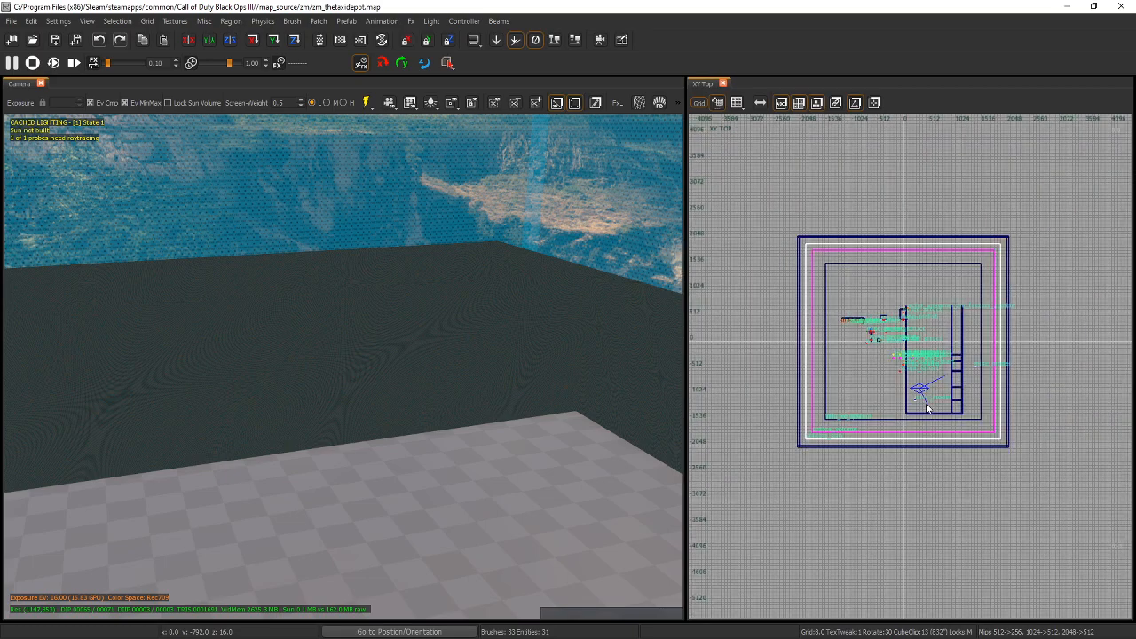
Step: Hide the overlapping volumes that enclose the map in the top view, leaving the sky box and floor brushes unselected
{"action": "left_click", "coordinate": [871, 389]}
{"action": "key", "text": "h"}
{"action": "left_click", "coordinate": [870, 389], "text": "shift"}
{"action": "key", "text": "h"}
{"action": "left_click", "coordinate": [871, 389], "text": "shift"}
{"action": "key", "text": "h"}
{"action": "left_click", "coordinate": [871, 388], "text": "shift"}
{"action": "key", "text": "h"}
{"action": "left_click", "coordinate": [871, 389], "text": "shift"}
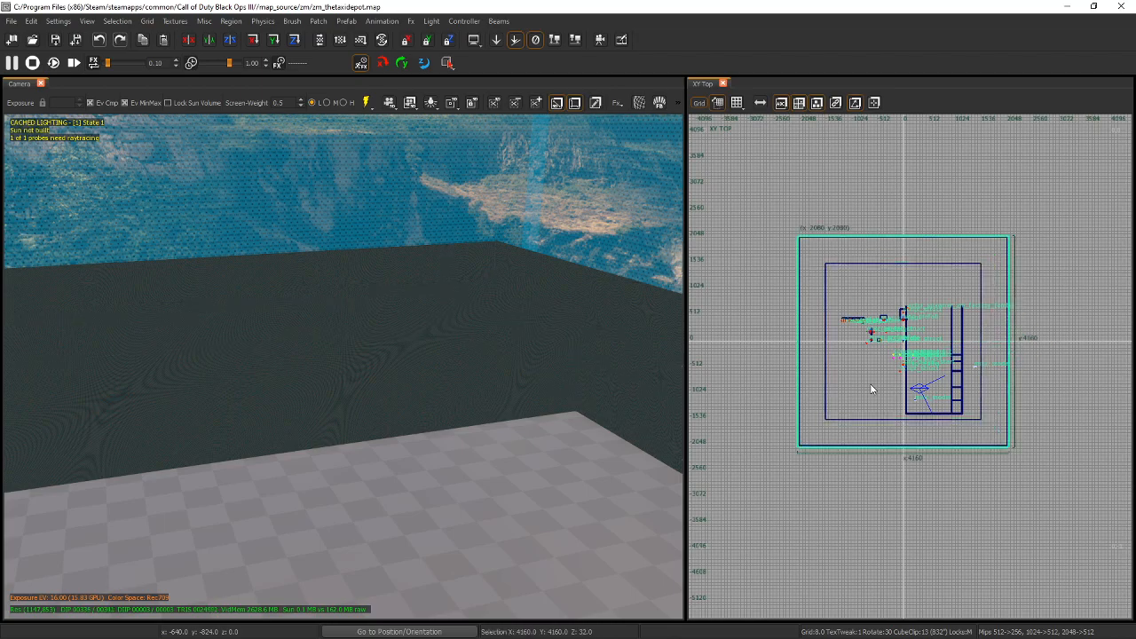
{"action": "key", "text": "Escape"}
{"action": "left_click", "coordinate": [871, 389], "text": "shift"}
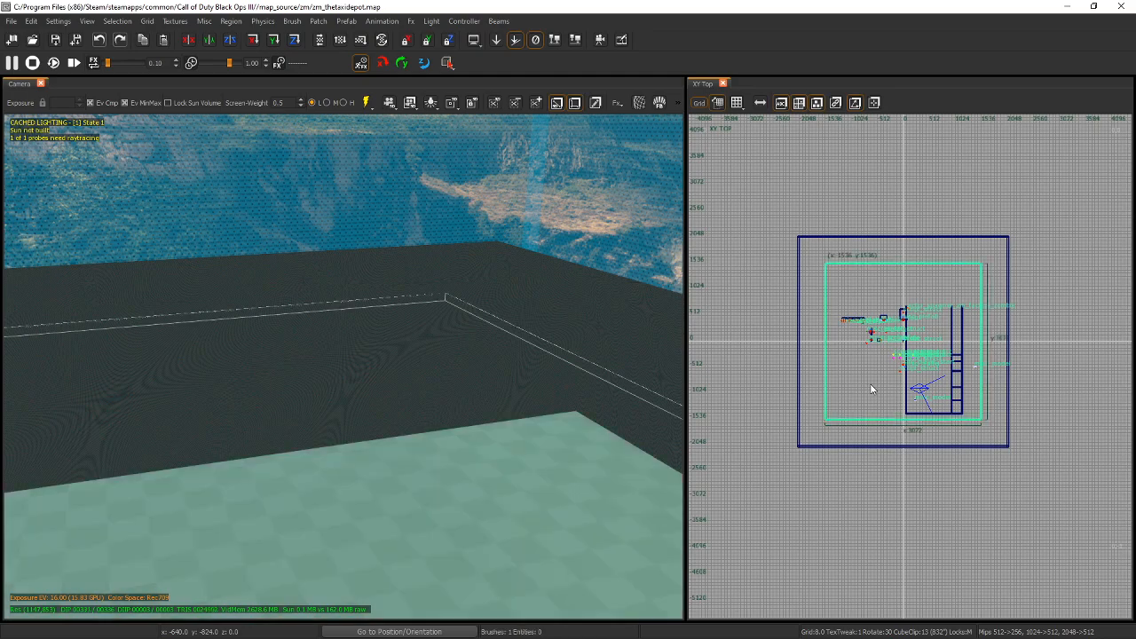
{"action": "key", "text": "Escape"}
Step: Apply the caulk texture to all nine wall brushes of the blocked-out area: the four long walls and the five short dividers
{"action": "scroll", "coordinate": [946, 386], "scroll_direction": "up", "scroll_amount": 6}
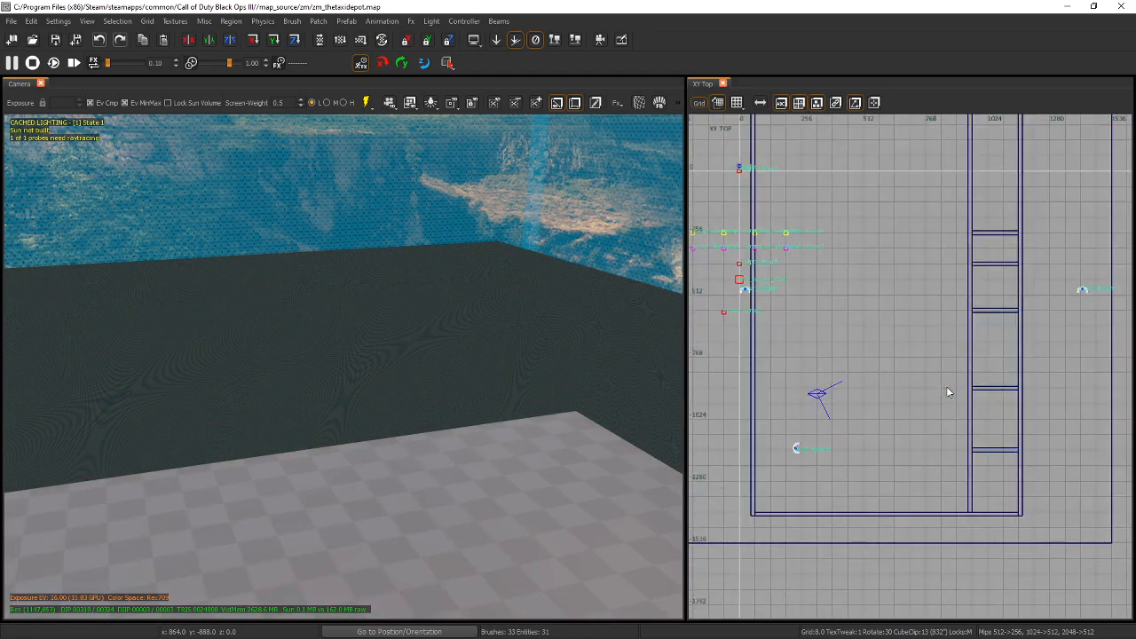
{"action": "left_click", "coordinate": [754, 417], "text": "shift"}
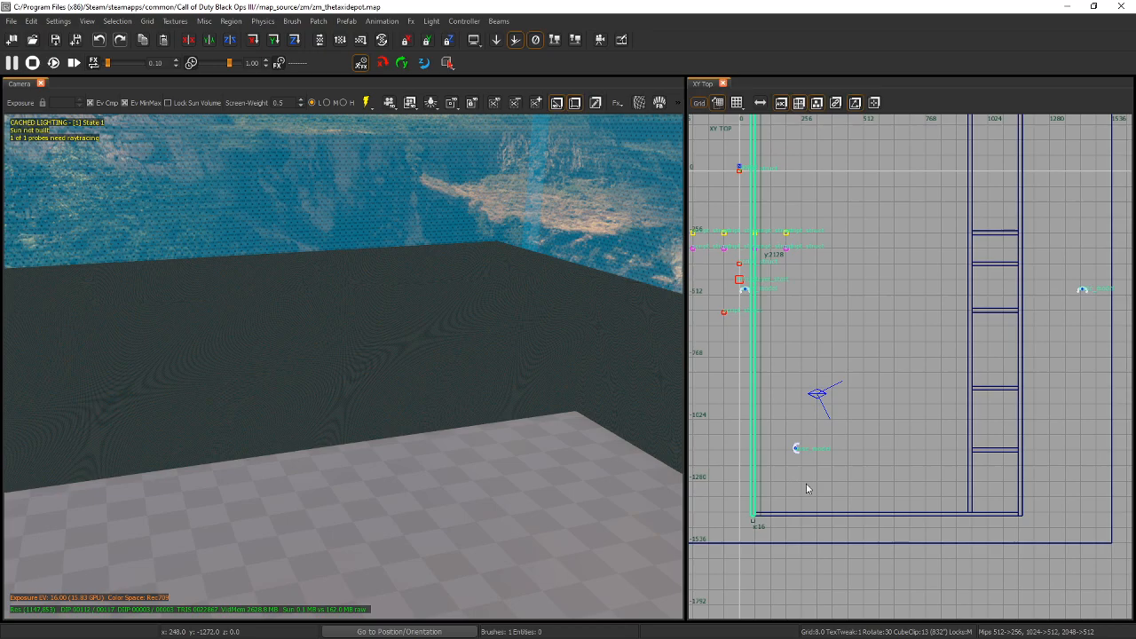
{"action": "left_click", "coordinate": [859, 514], "text": "shift"}
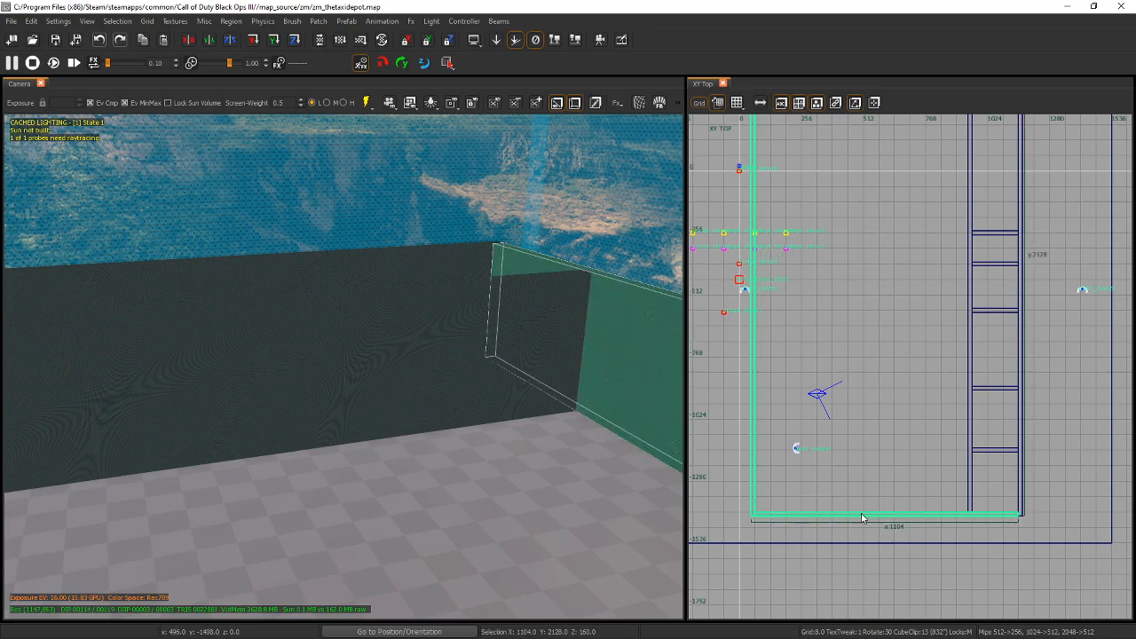
{"action": "left_click", "coordinate": [971, 488], "text": "shift"}
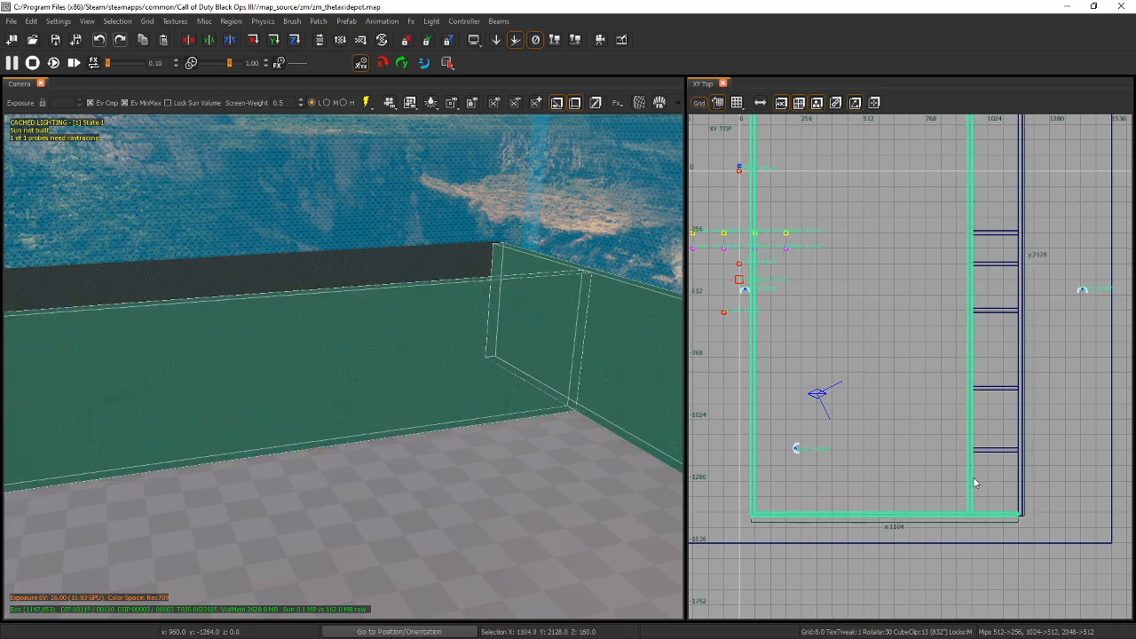
{"action": "left_click", "coordinate": [1021, 450], "text": "shift"}
{"action": "left_click", "coordinate": [1000, 425], "text": "shift"}
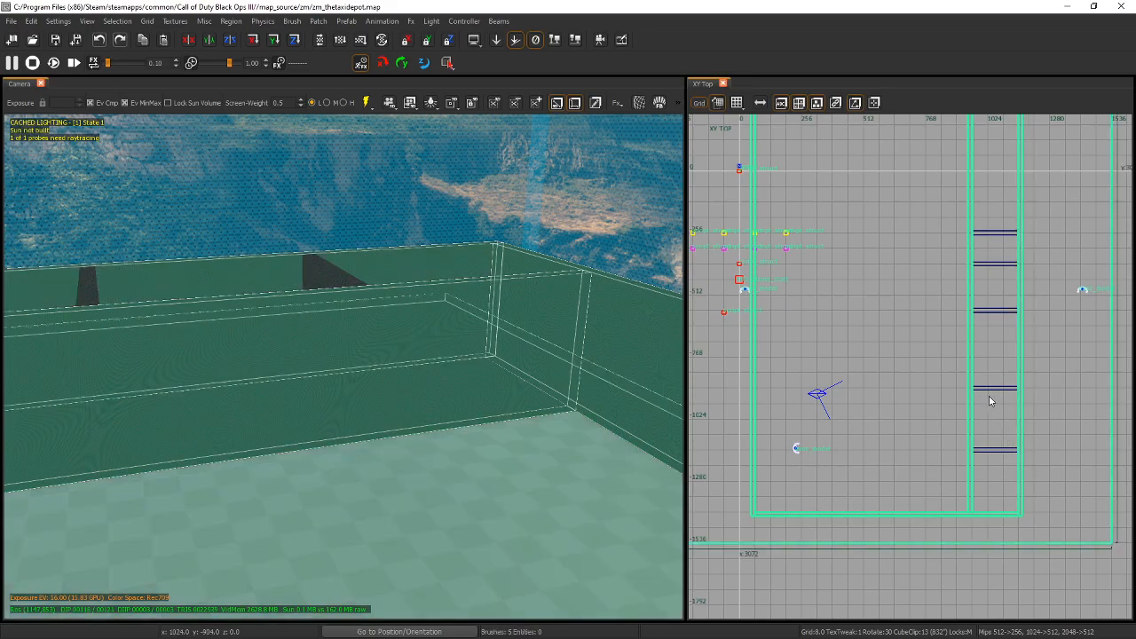
{"action": "left_click", "coordinate": [999, 432], "text": "shift"}
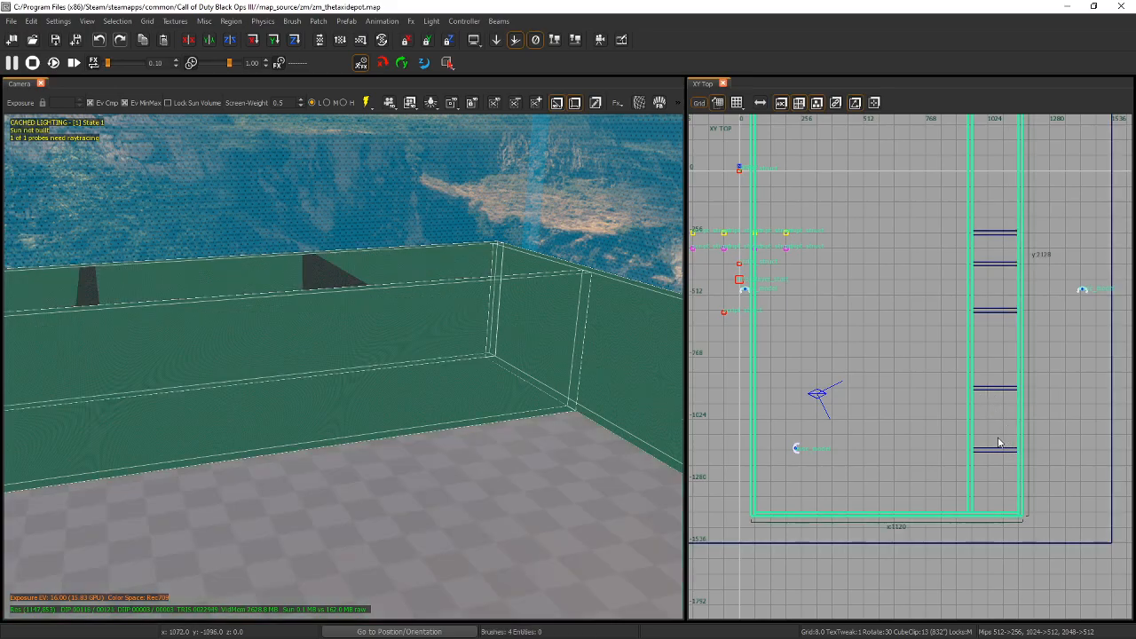
{"action": "left_click", "coordinate": [996, 448], "text": "shift"}
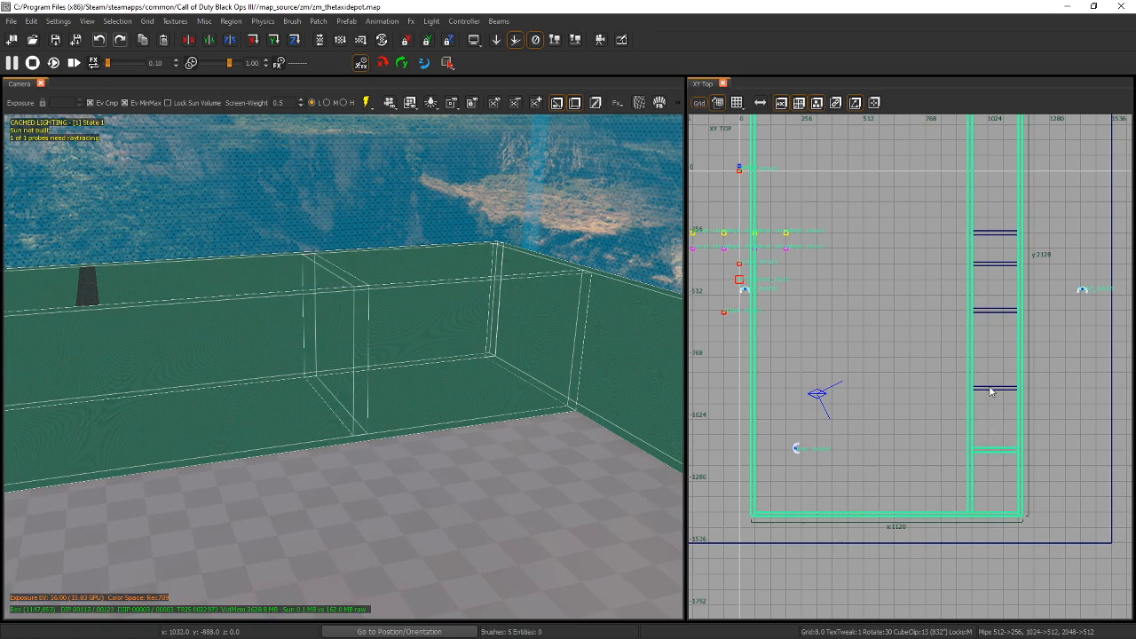
{"action": "left_click", "coordinate": [991, 390], "text": "shift"}
{"action": "left_click", "coordinate": [989, 311], "text": "shift"}
{"action": "left_click", "coordinate": [992, 265], "text": "shift"}
{"action": "left_click", "coordinate": [996, 232], "text": "shift"}
{"action": "scroll", "coordinate": [946, 269], "scroll_direction": "down", "scroll_amount": 2}
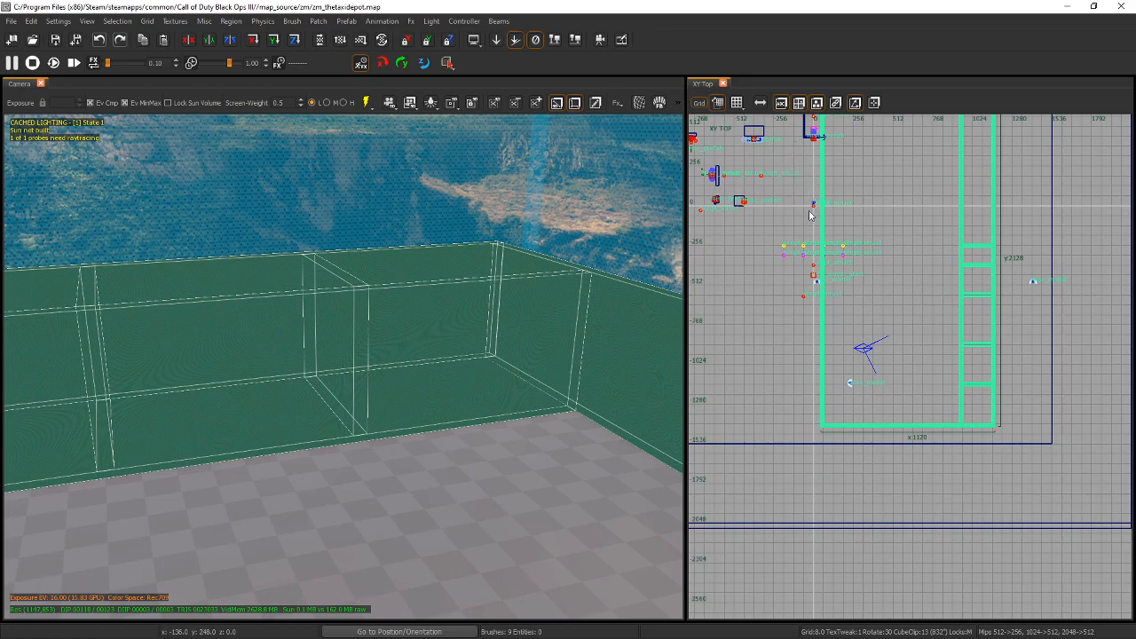
{"action": "key", "text": "t"}
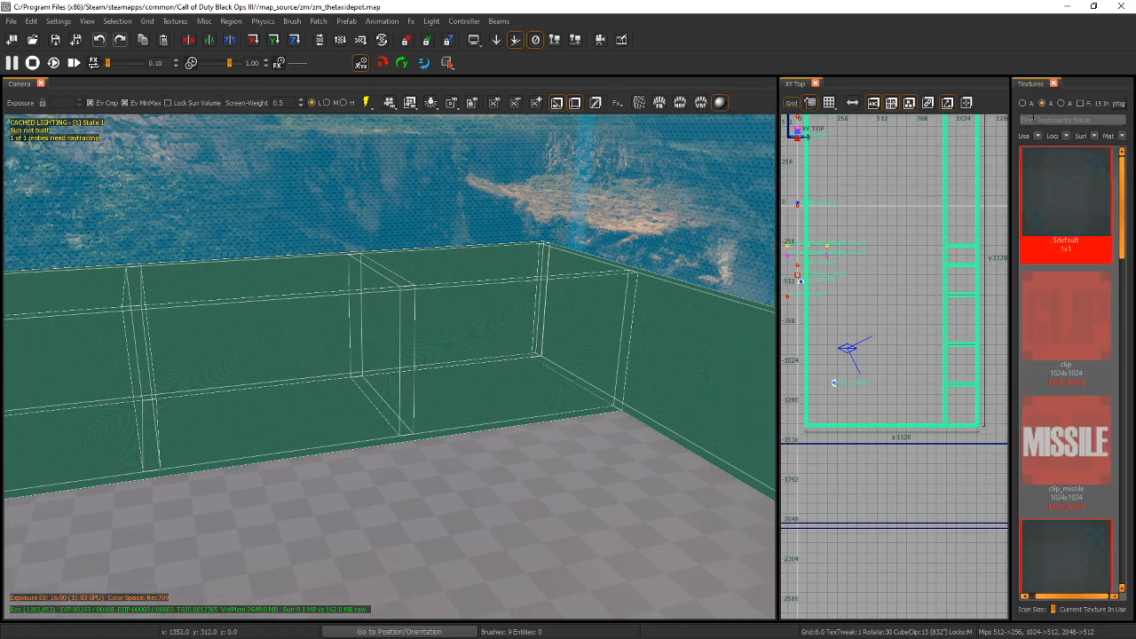
{"action": "left_click", "coordinate": [1023, 103]}
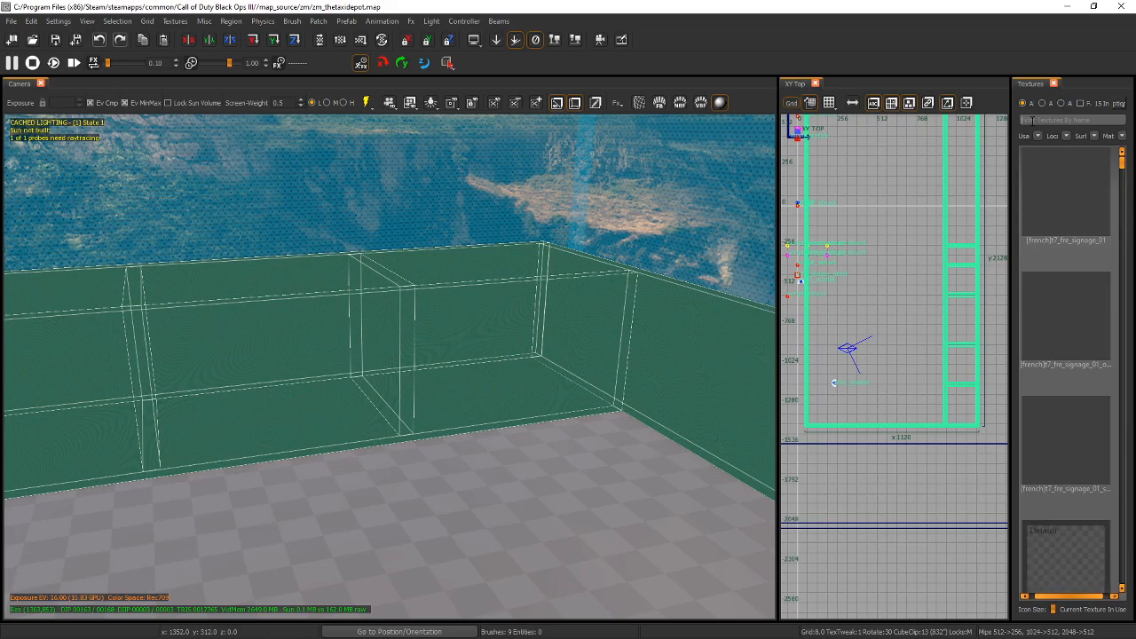
{"action": "left_click", "coordinate": [1032, 120]}
{"action": "type", "text": "calk"}
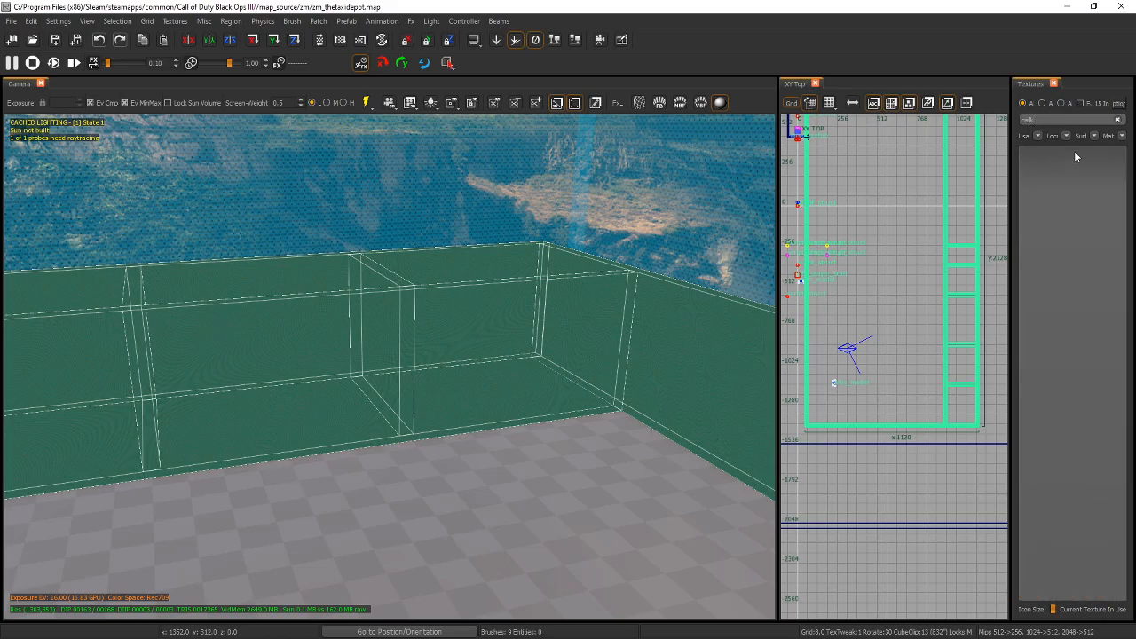
{"action": "key", "text": "BackSpace"}
{"action": "key", "text": "BackSpace"}
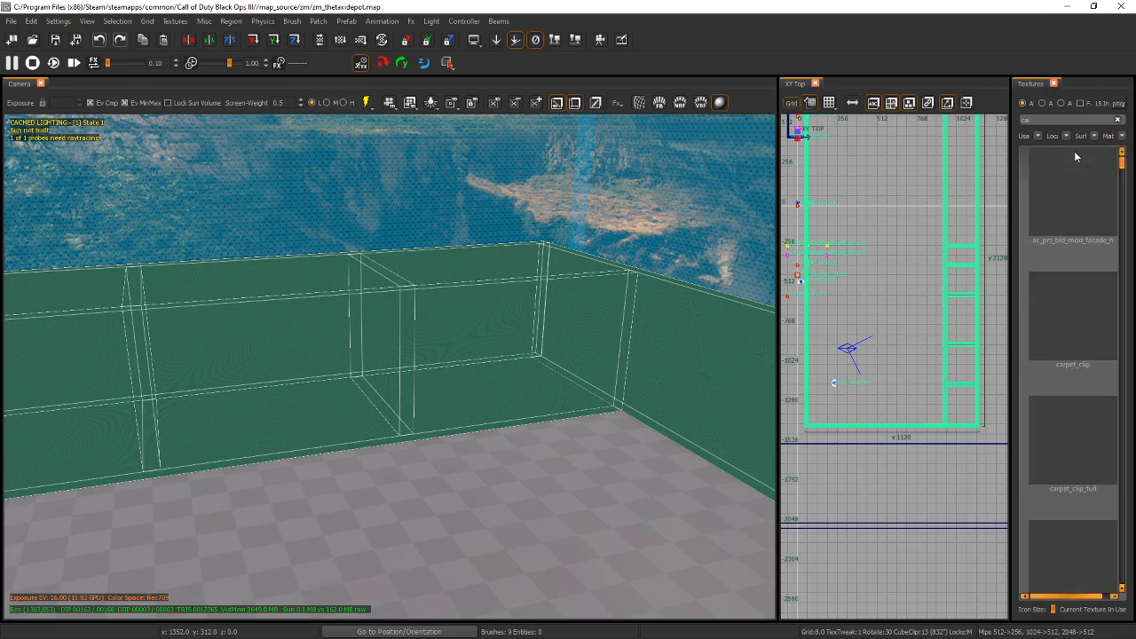
{"action": "type", "text": "ulk"}
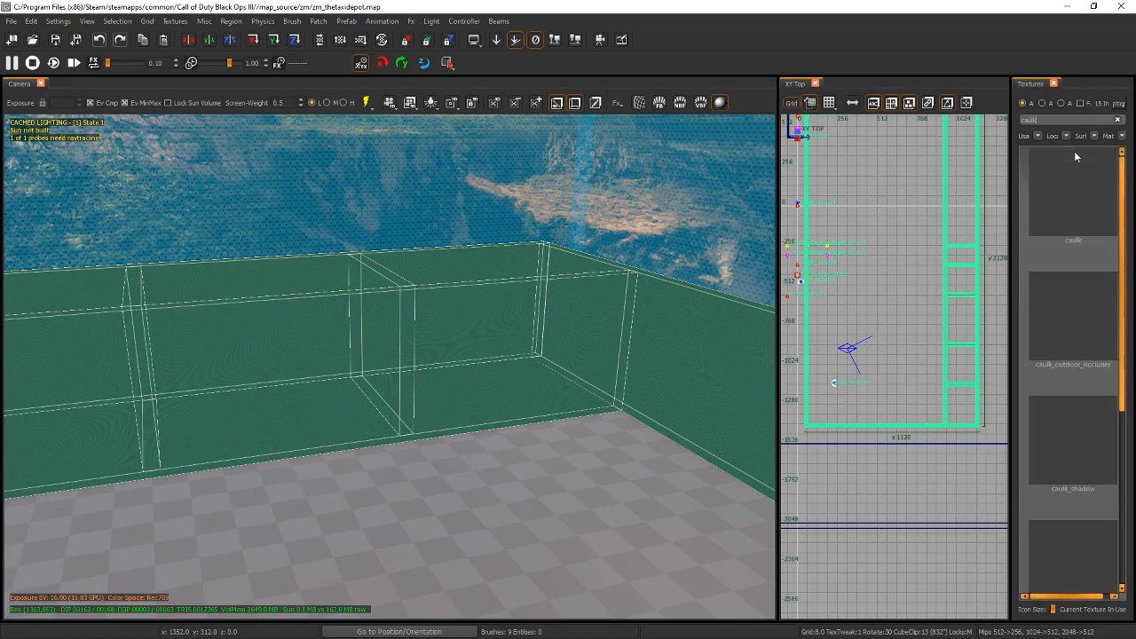
{"action": "left_click", "coordinate": [1072, 151]}
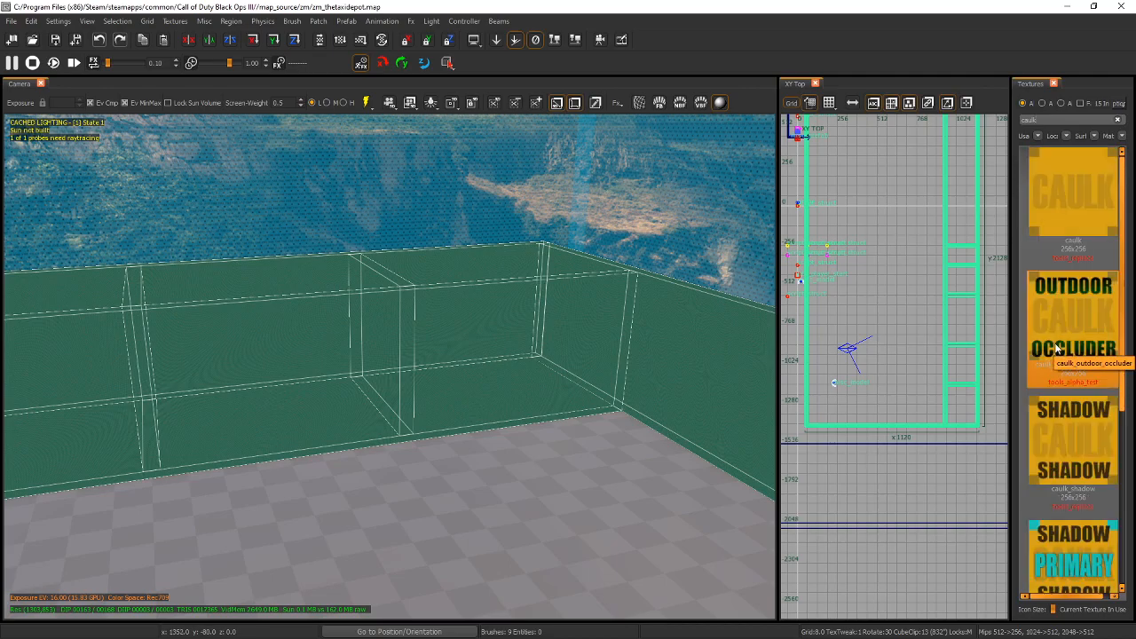
{"action": "left_click", "coordinate": [1067, 185]}
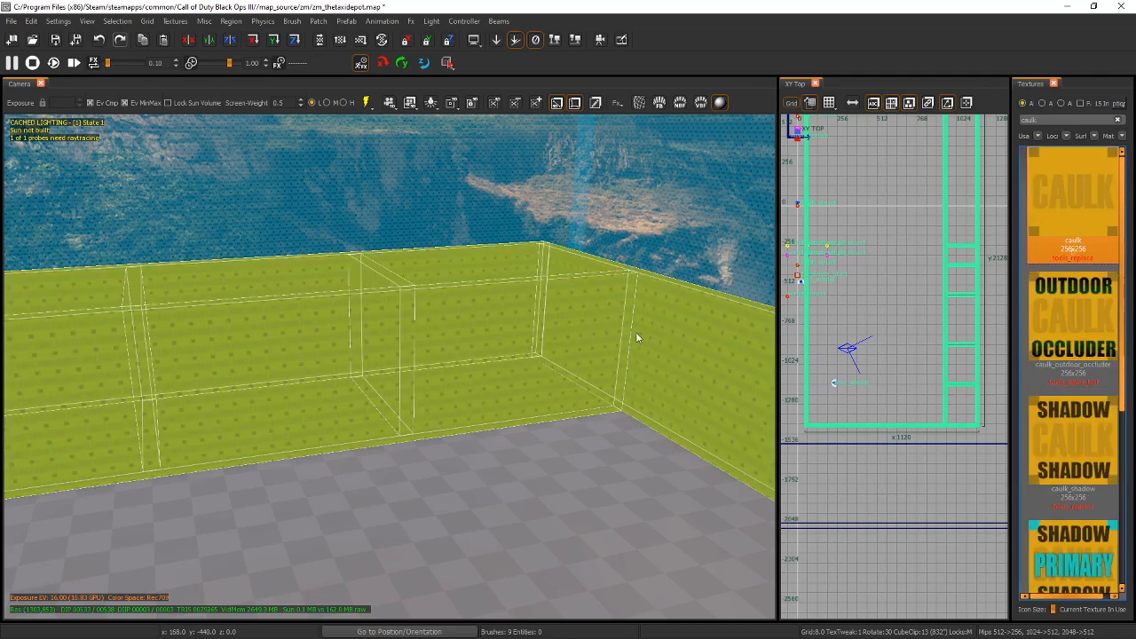
{"action": "key", "text": "Escape"}
Step: Save the map after checking the caulked walls and start building zm_thetaxidepot in the Mod Tools Launcher
{"action": "right_click_drag", "start_coordinate": [552, 346], "coordinate": [585, 355]}
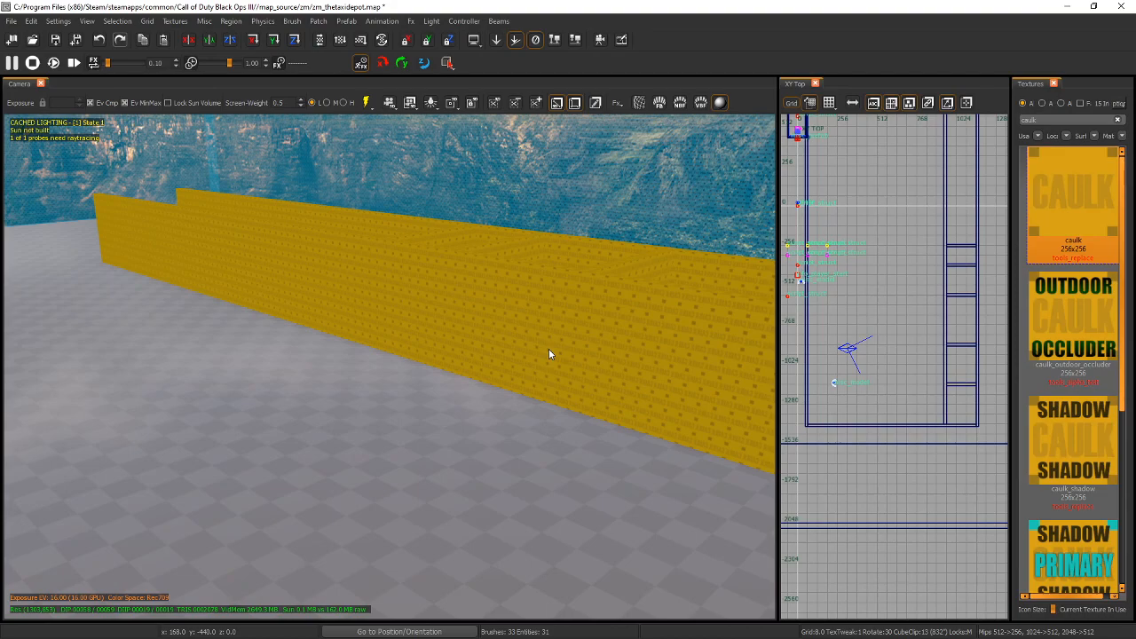
{"action": "key", "text": "ctrl+s"}
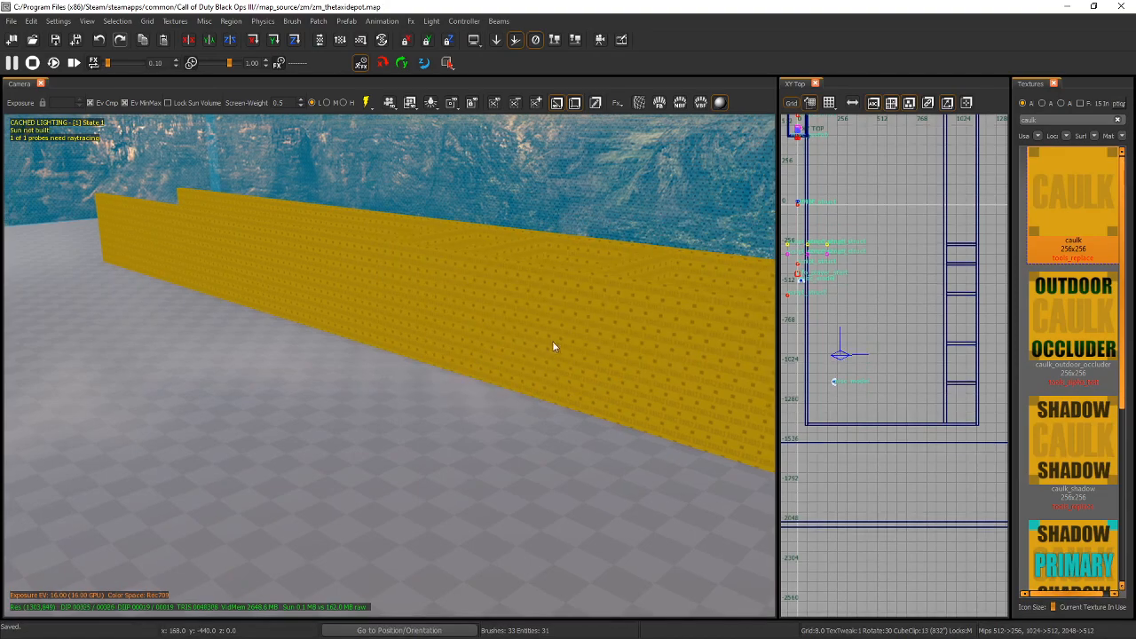
{"action": "left_click", "coordinate": [1068, 8]}
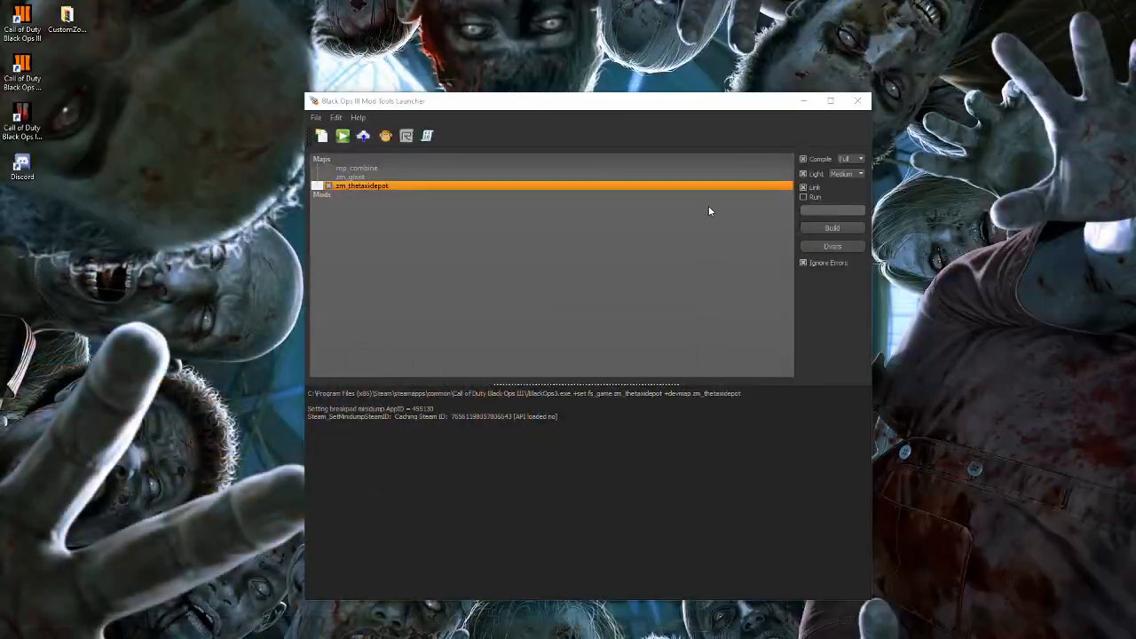
{"action": "left_click", "coordinate": [830, 229]}
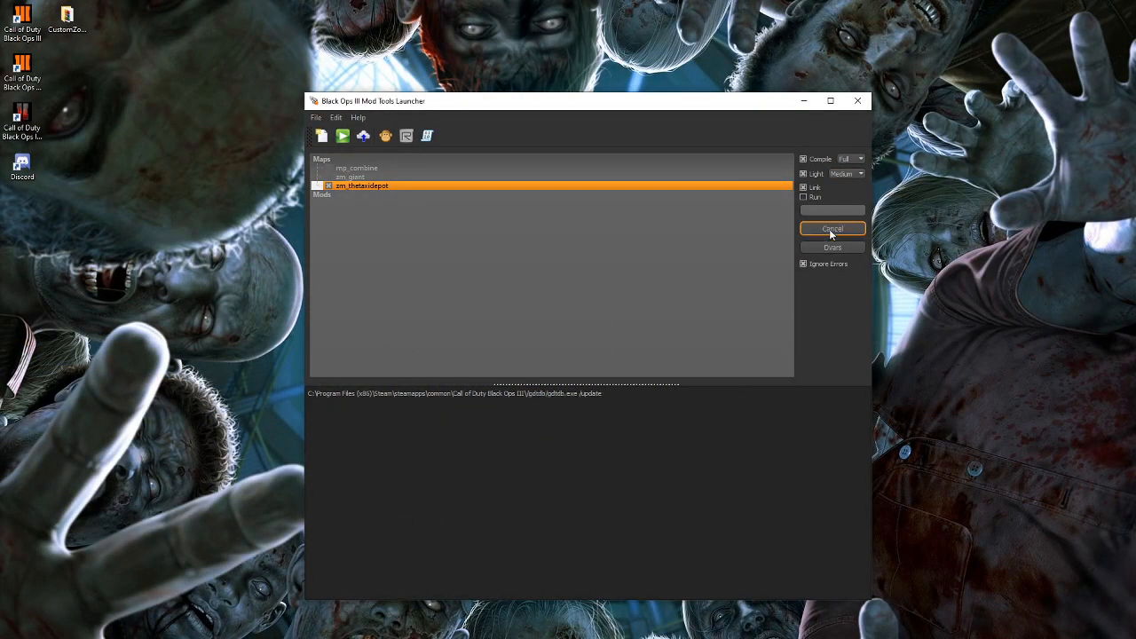
{"action": "left_click", "coordinate": [829, 229]}
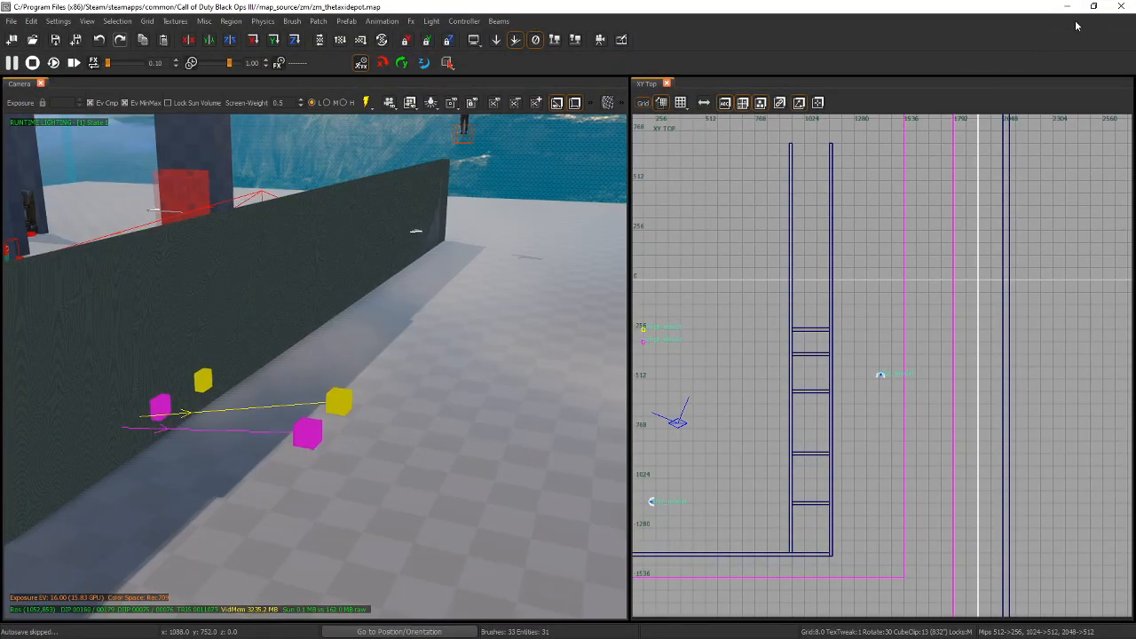
Step: Close the duplicate Radiant window without exporting its lighting, switch the remaining window to runtime lighting and minimise it
{"action": "left_click", "coordinate": [1121, 6]}
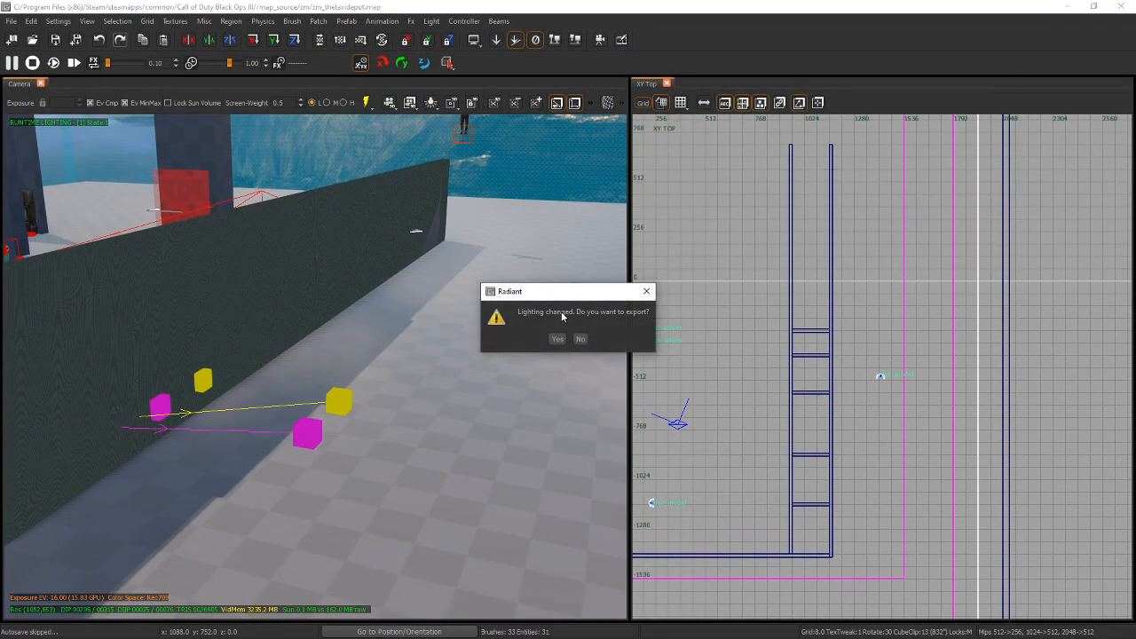
{"action": "left_click", "coordinate": [578, 339]}
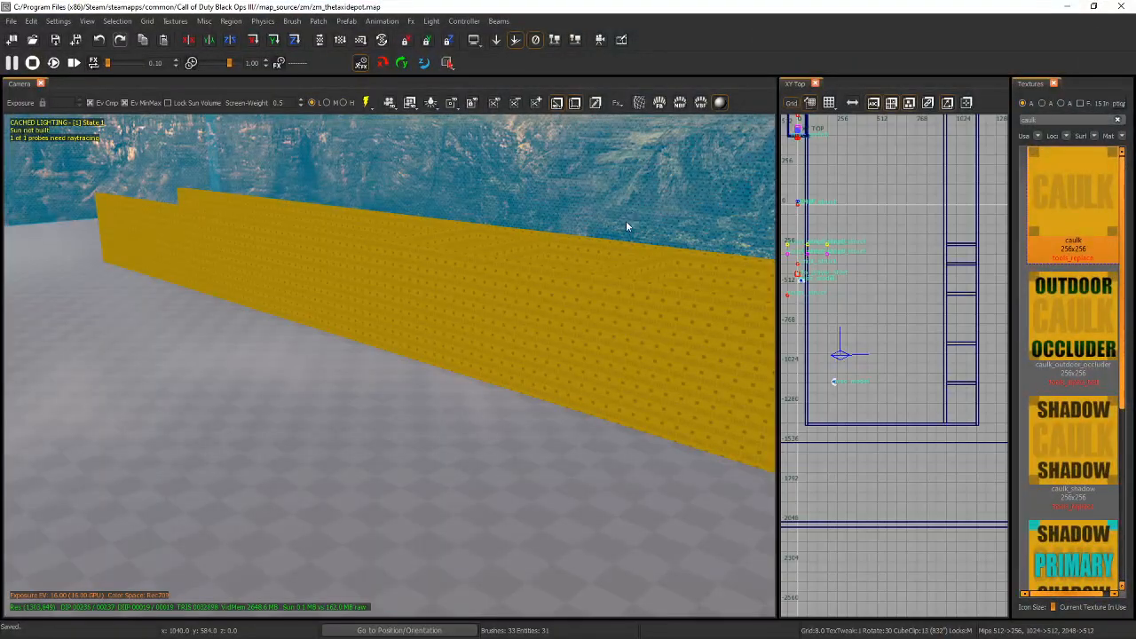
{"action": "left_click", "coordinate": [366, 64]}
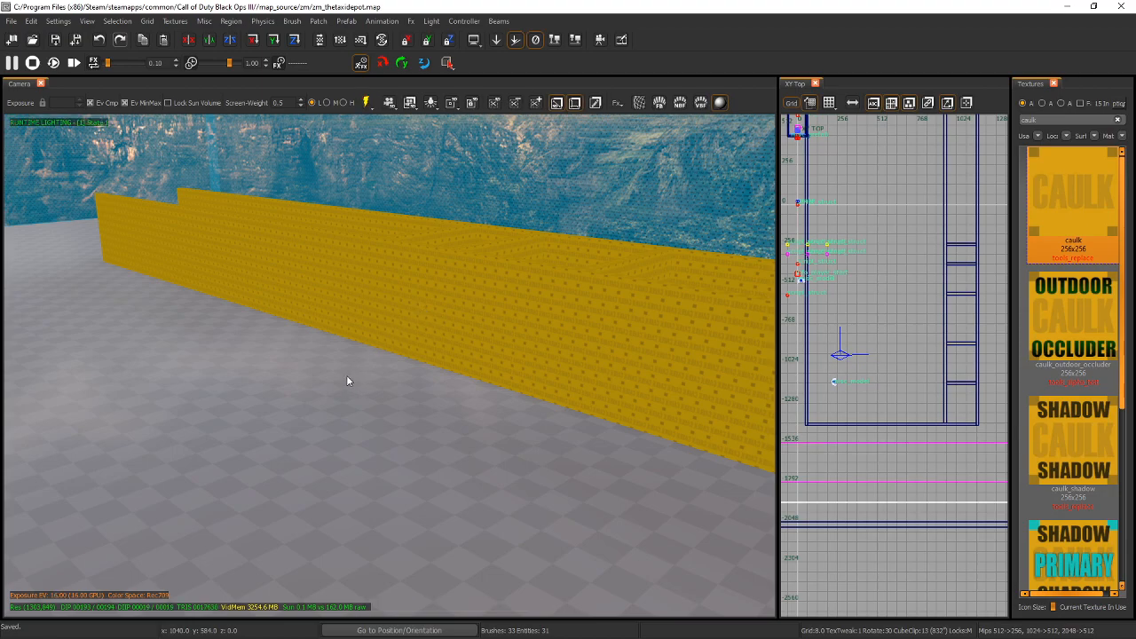
{"action": "left_click", "coordinate": [1065, 6]}
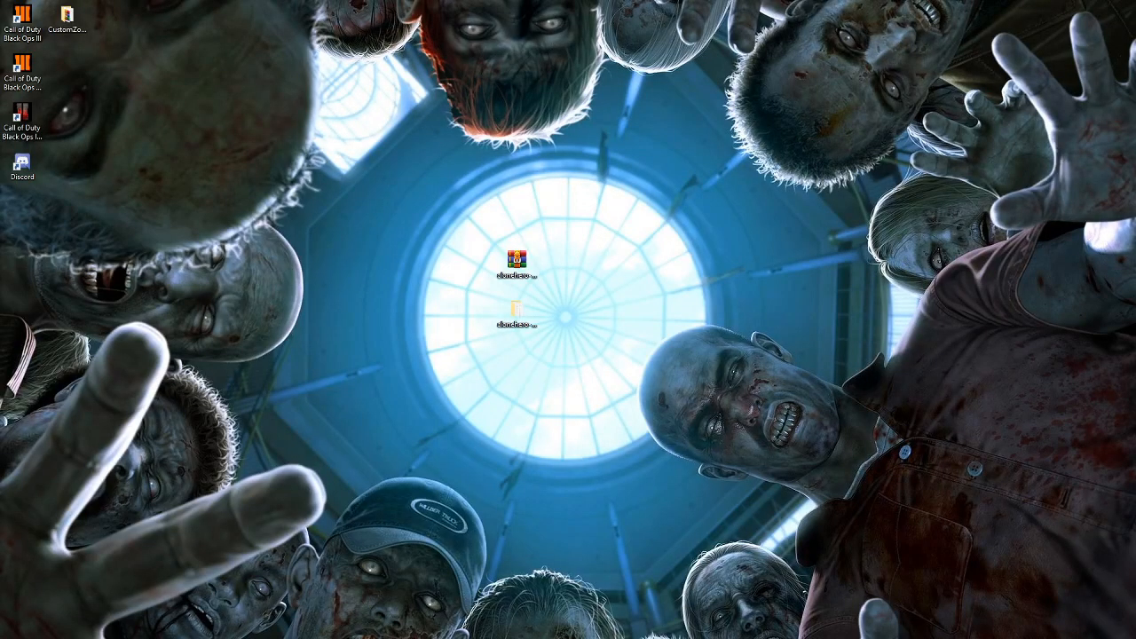
Step: Run the built zm_thetaxidepot map in the game from the Mod Tools Launcher, and reopen it in Radiant
{"action": "key", "text": "alt+Tab"}
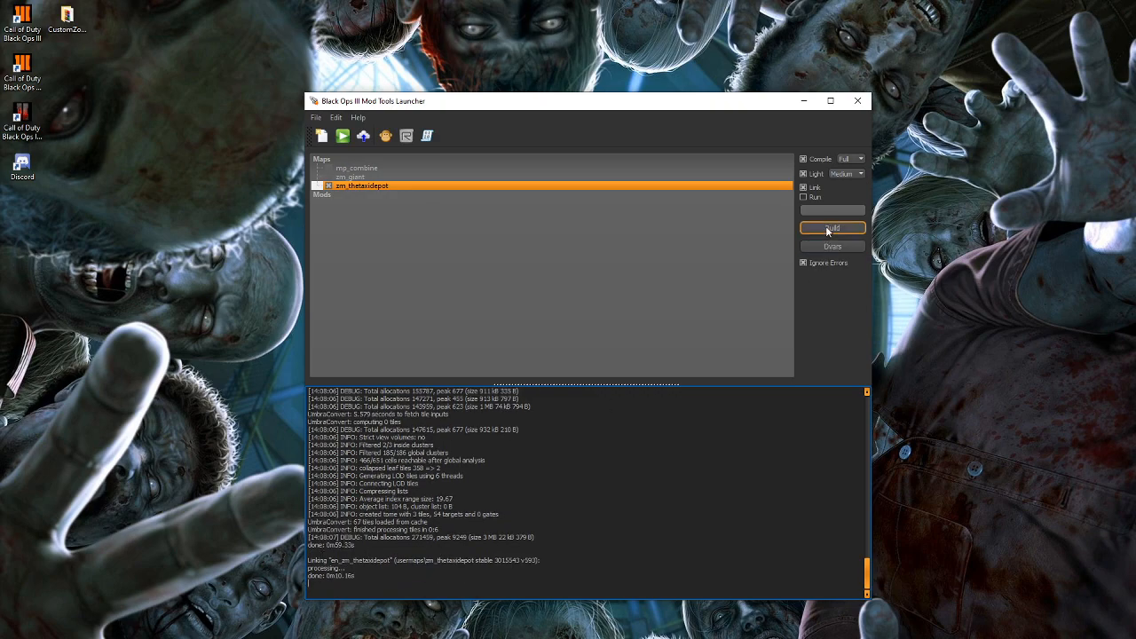
{"action": "right_click", "coordinate": [463, 188]}
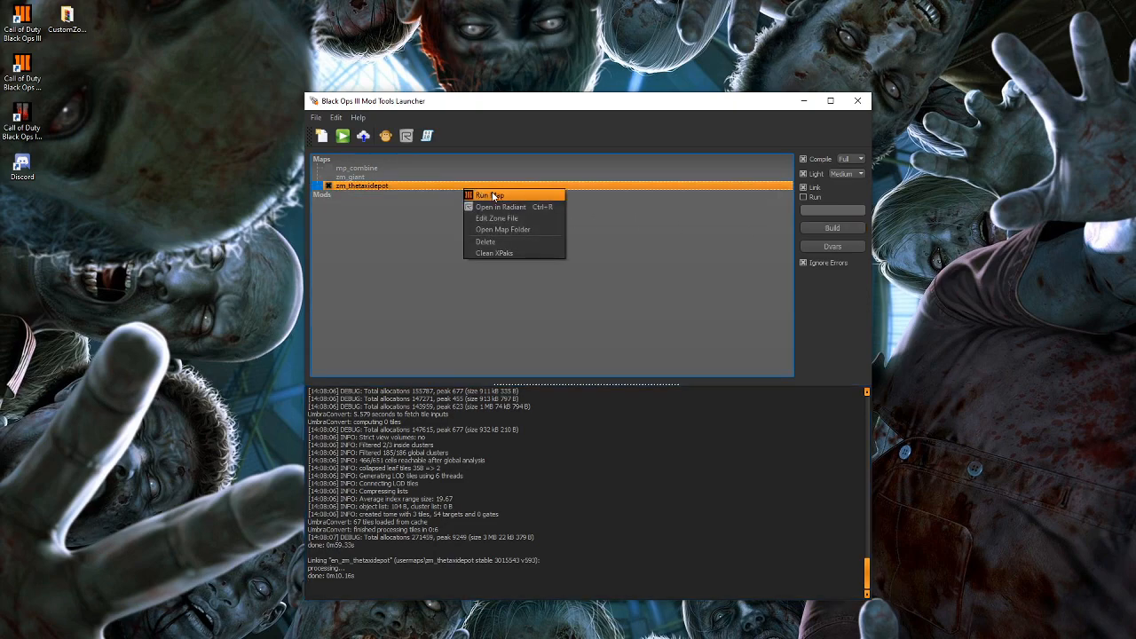
{"action": "left_click", "coordinate": [495, 196]}
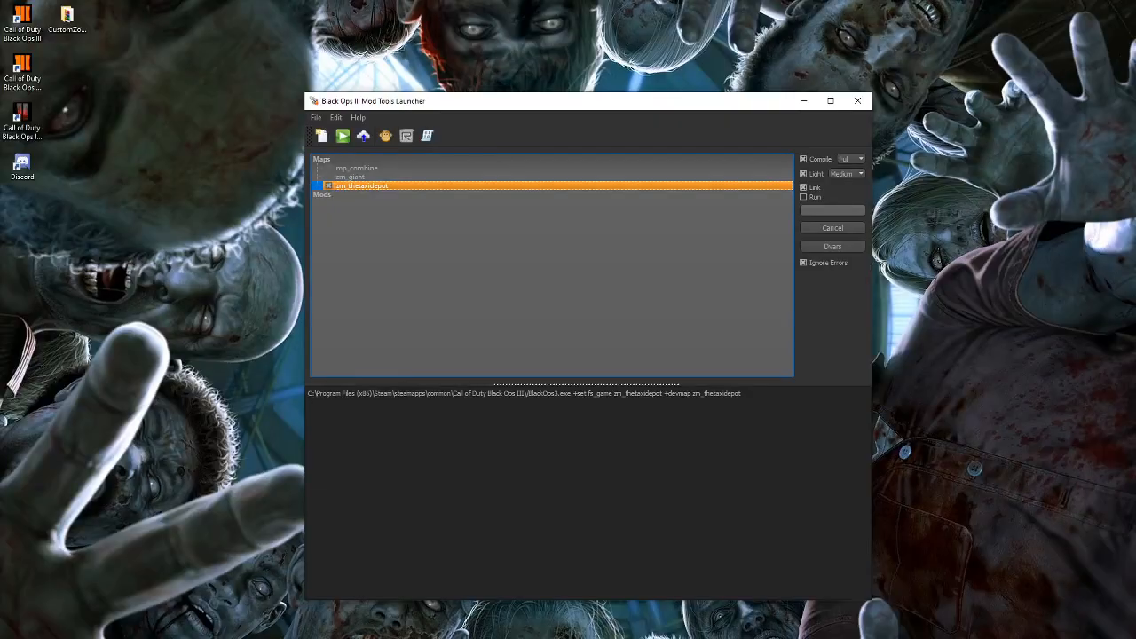
{"action": "right_click", "coordinate": [412, 187]}
{"action": "left_click", "coordinate": [440, 206]}
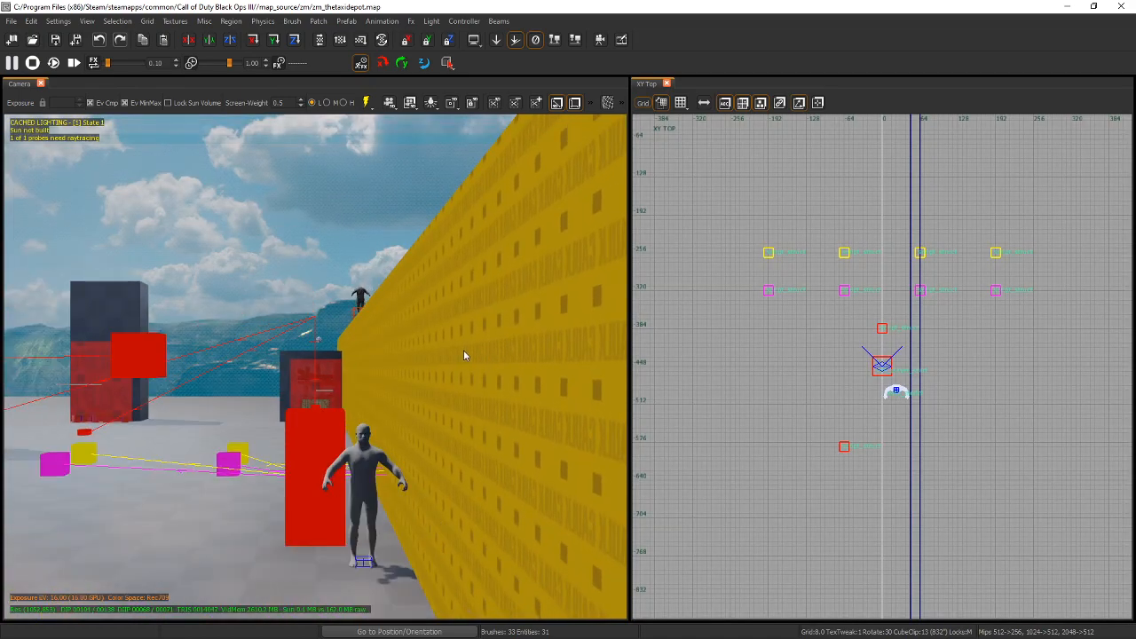
Step: Raise the camera above the map and hide the stacked overhead brushes one by one until the blocked-out walls can be seen from above
{"action": "scroll", "coordinate": [462, 350], "scroll_direction": "up", "scroll_amount": 2}
{"action": "right_click_drag", "start_coordinate": [348, 351], "coordinate": [355, 524]}
{"action": "right_click_drag", "start_coordinate": [354, 382], "coordinate": [351, 345]}
{"action": "scroll", "coordinate": [354, 342], "scroll_direction": "down", "scroll_amount": 10}
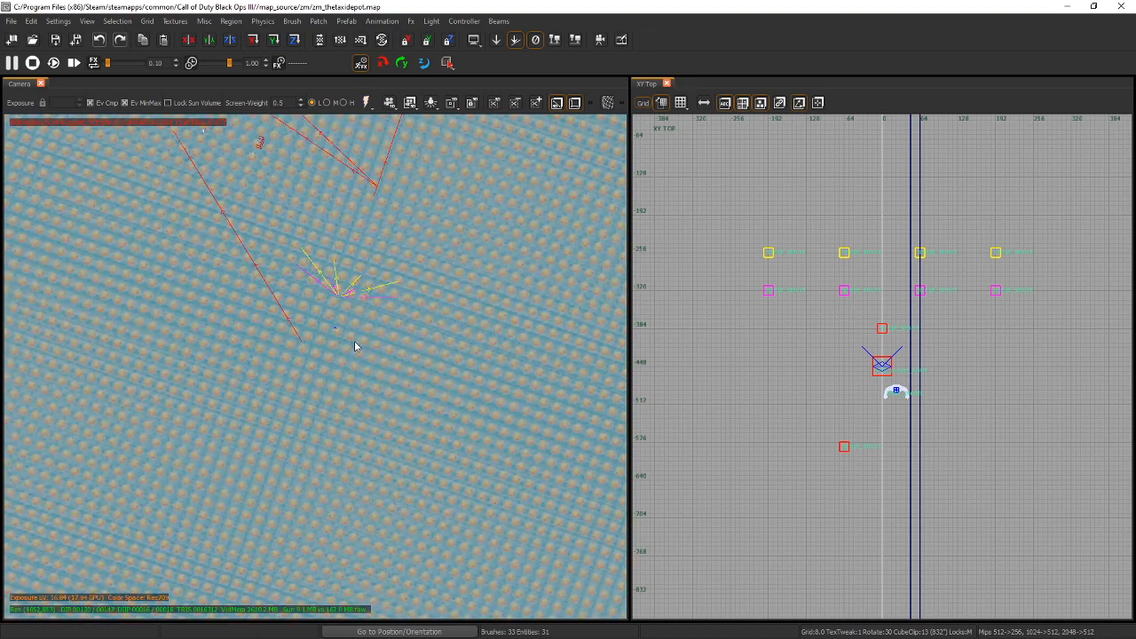
{"action": "left_click", "coordinate": [365, 343], "text": "shift"}
{"action": "key", "text": "h"}
{"action": "left_click", "coordinate": [365, 343], "text": "shift"}
{"action": "key", "text": "h"}
{"action": "left_click", "coordinate": [365, 344], "text": "shift"}
{"action": "key", "text": "h"}
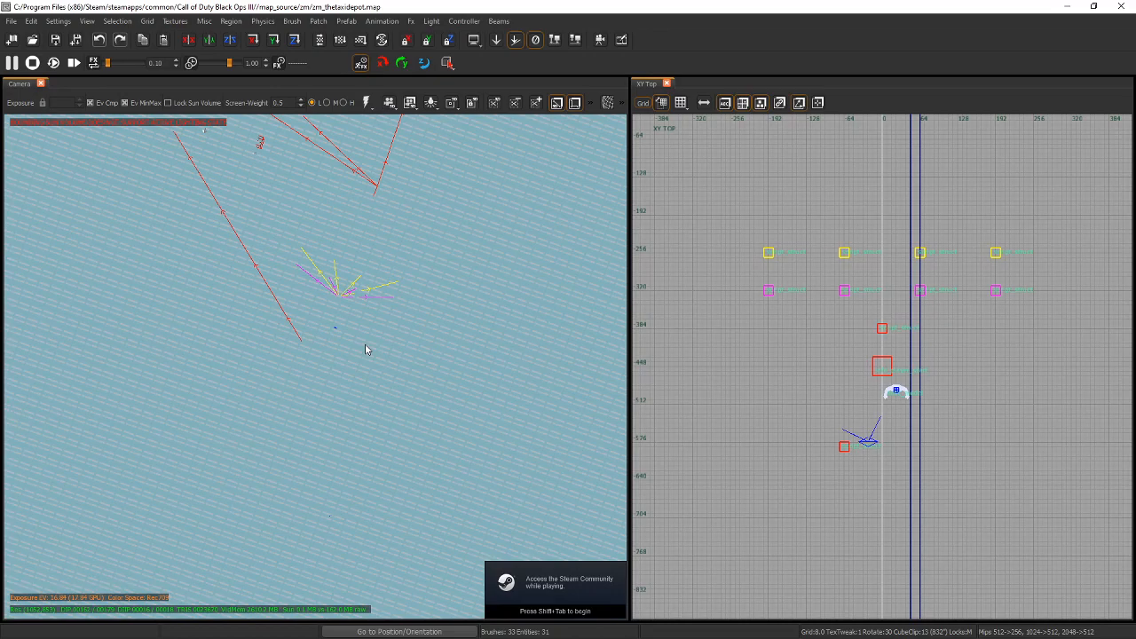
{"action": "left_click", "coordinate": [364, 343], "text": "shift"}
{"action": "key", "text": "h"}
{"action": "left_click", "coordinate": [365, 345], "text": "shift"}
{"action": "key", "text": "h"}
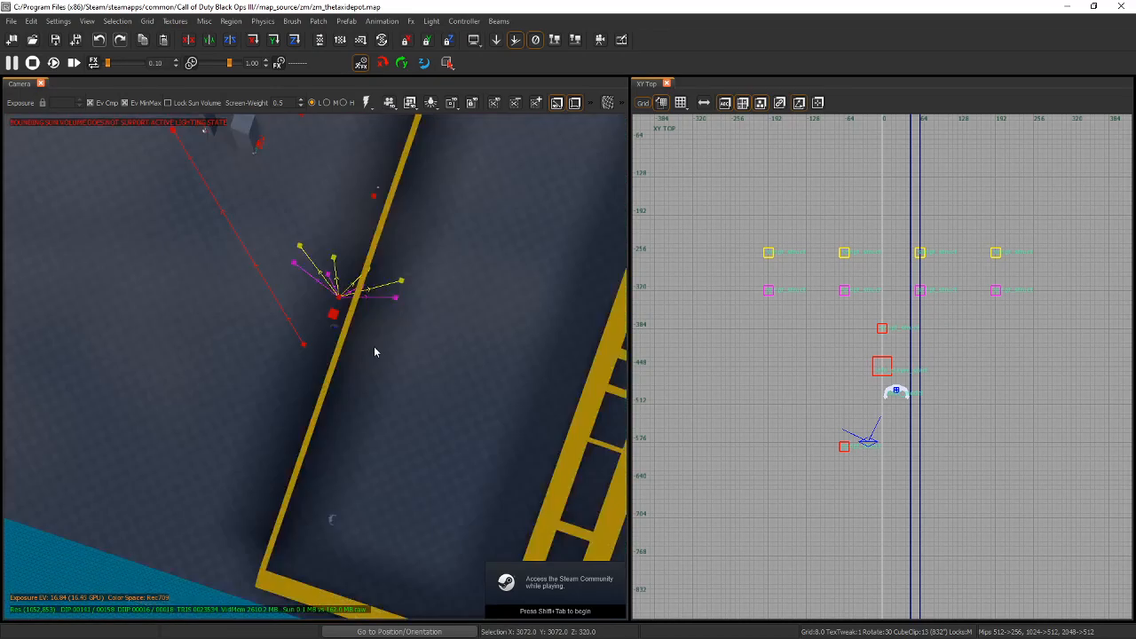
Step: Choose caulk as the current texture and close the texture browser
{"action": "right_click_drag", "start_coordinate": [546, 374], "coordinate": [624, 360]}
{"action": "right_click_drag", "start_coordinate": [529, 367], "coordinate": [524, 326]}
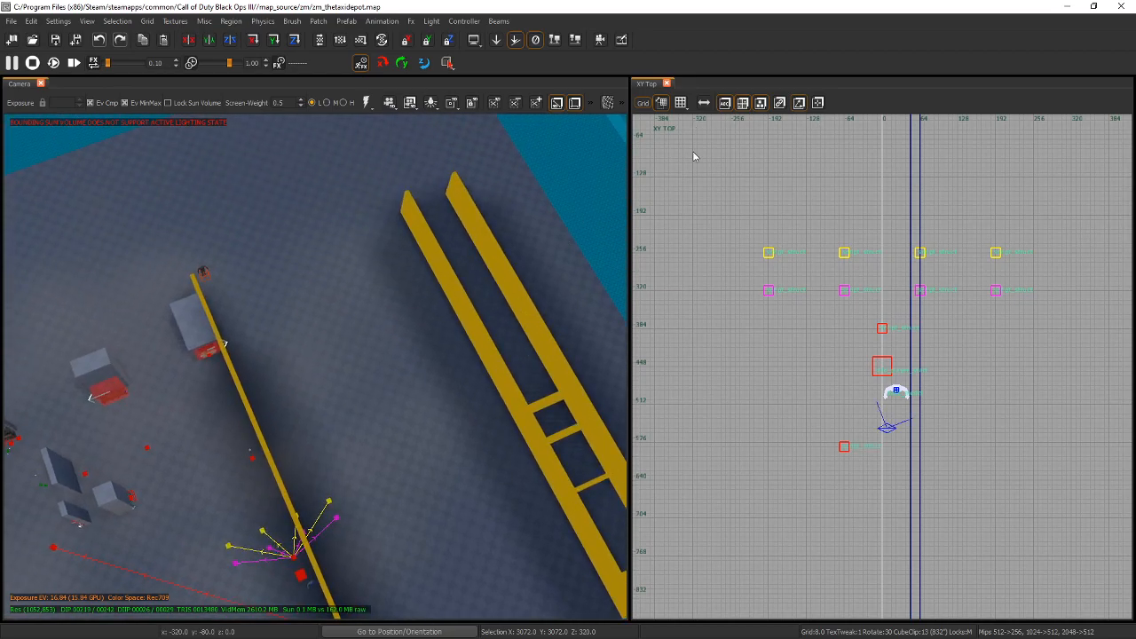
{"action": "key", "text": "t"}
{"action": "left_click", "coordinate": [1070, 202]}
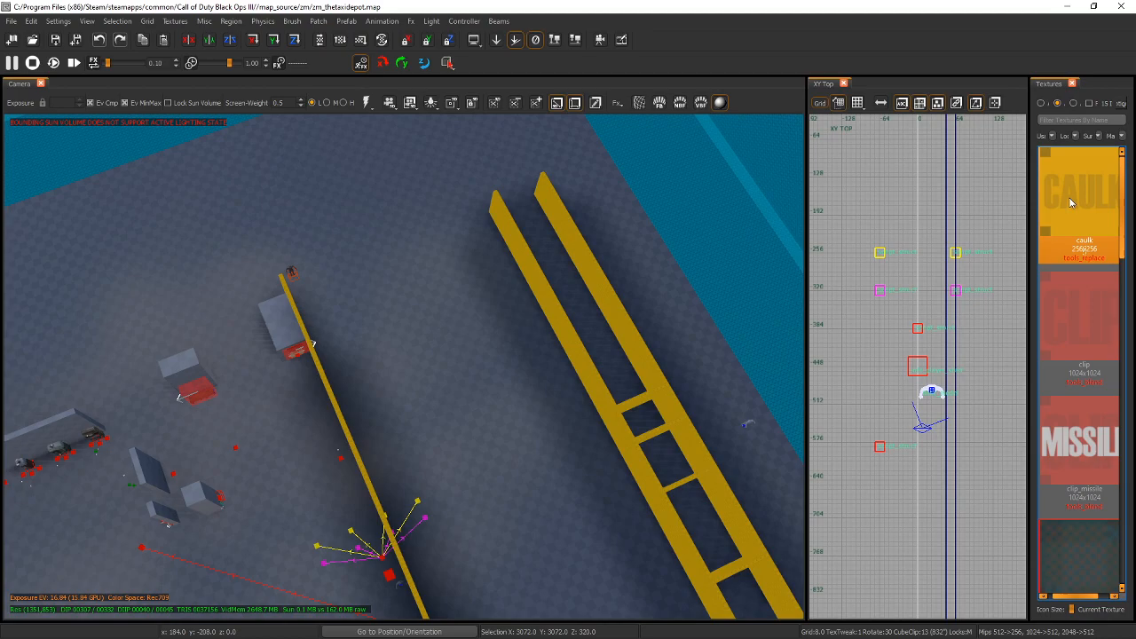
{"action": "left_click", "coordinate": [1072, 84]}
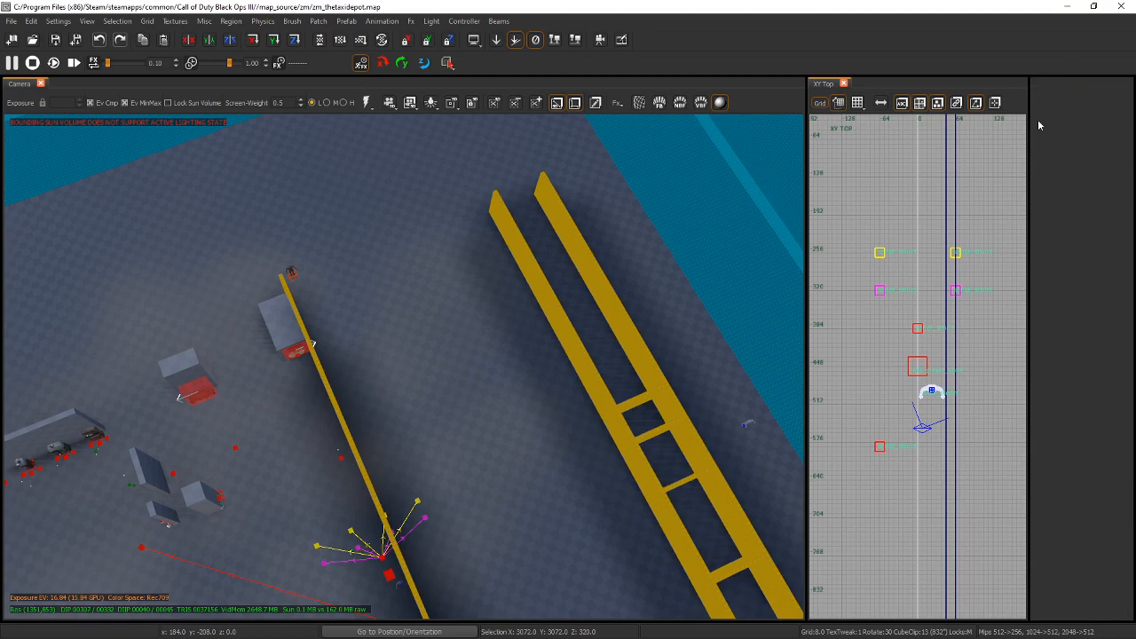
Step: Duplicate the uppermost short divider and place the copy against the outer side of the inner long wall, at x 752, y -248
{"action": "scroll", "coordinate": [721, 398], "scroll_direction": "up", "scroll_amount": 1}
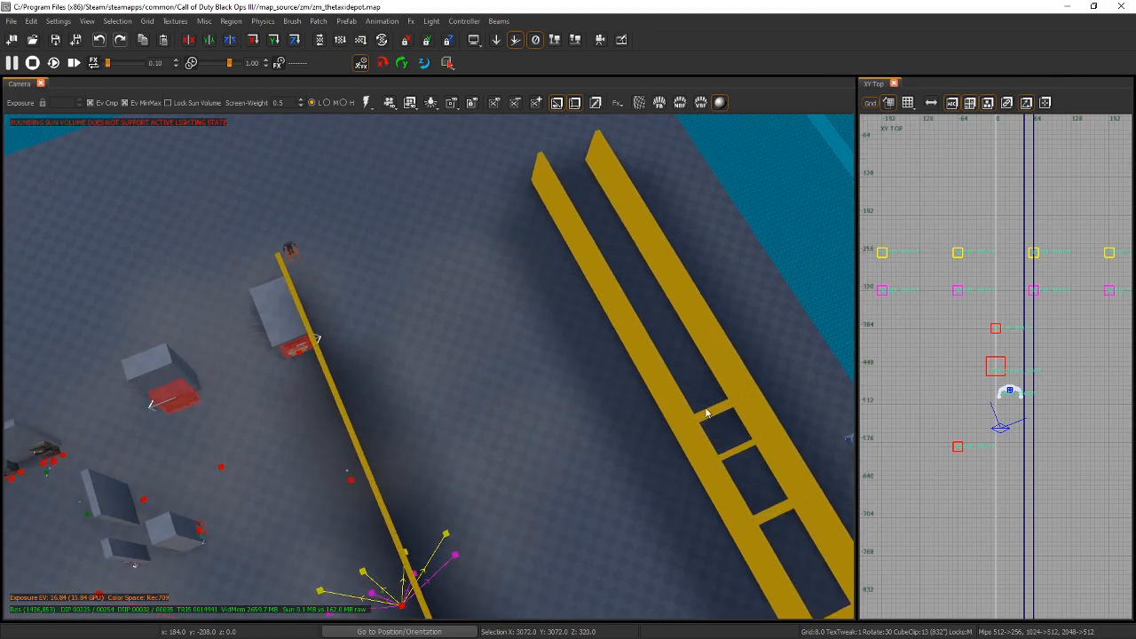
{"action": "right_click_drag", "start_coordinate": [672, 441], "coordinate": [600, 459]}
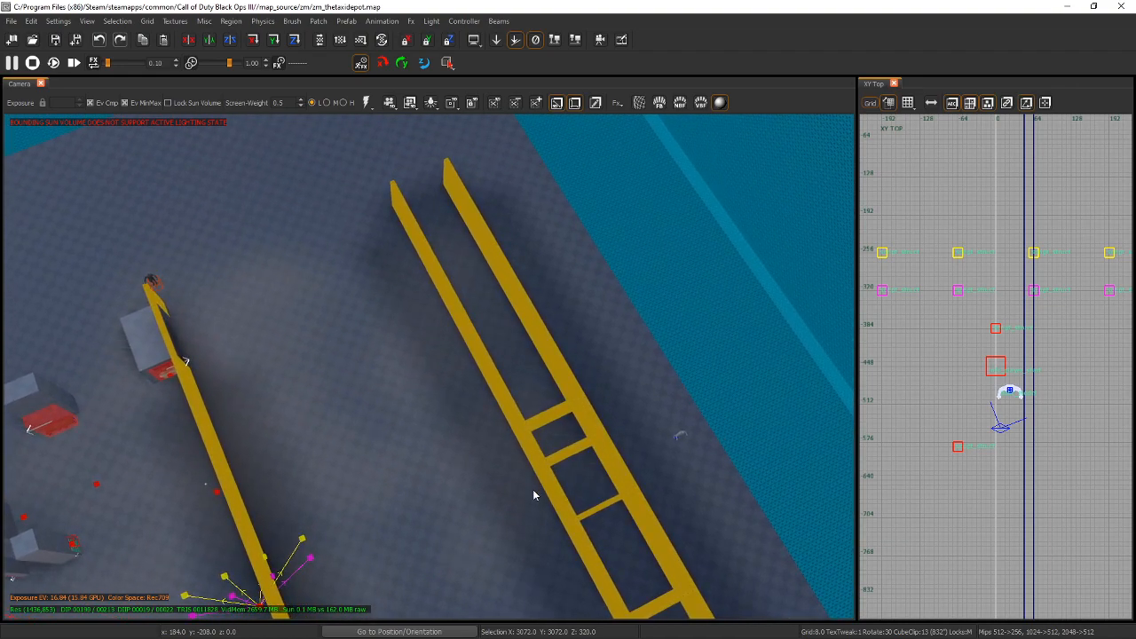
{"action": "scroll", "coordinate": [534, 495], "scroll_direction": "up", "scroll_amount": 5}
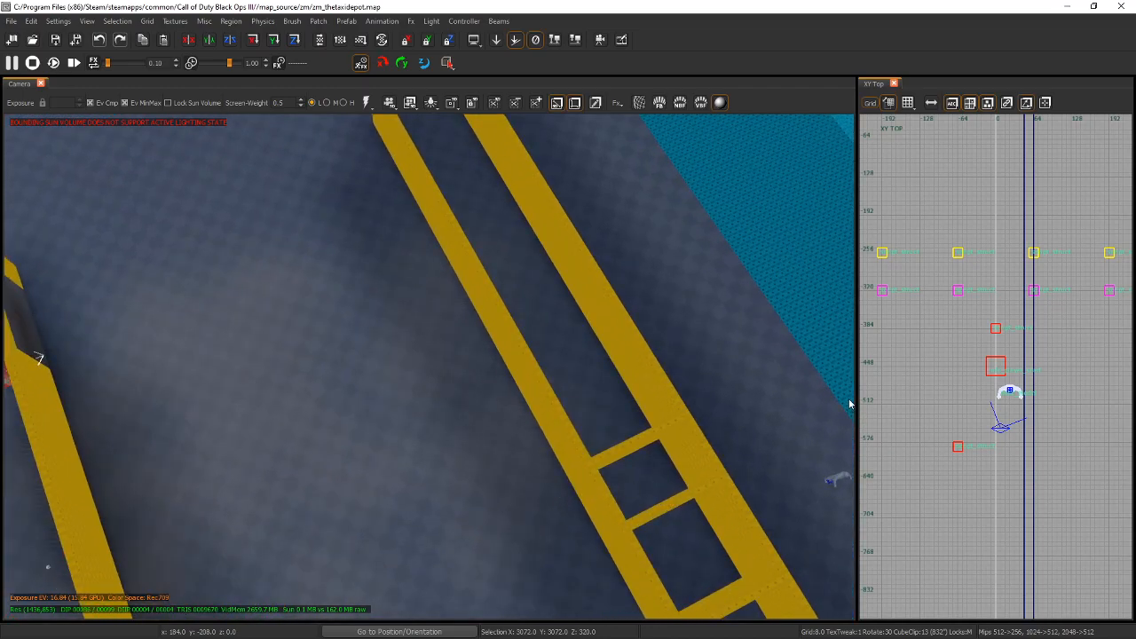
{"action": "left_click_drag", "start_coordinate": [854, 385], "coordinate": [657, 385]}
{"action": "left_click_drag", "start_coordinate": [540, 387], "coordinate": [536, 389]}
{"action": "scroll", "coordinate": [628, 393], "scroll_direction": "down", "scroll_amount": 5}
{"action": "right_click_drag", "start_coordinate": [976, 345], "coordinate": [816, 384]}
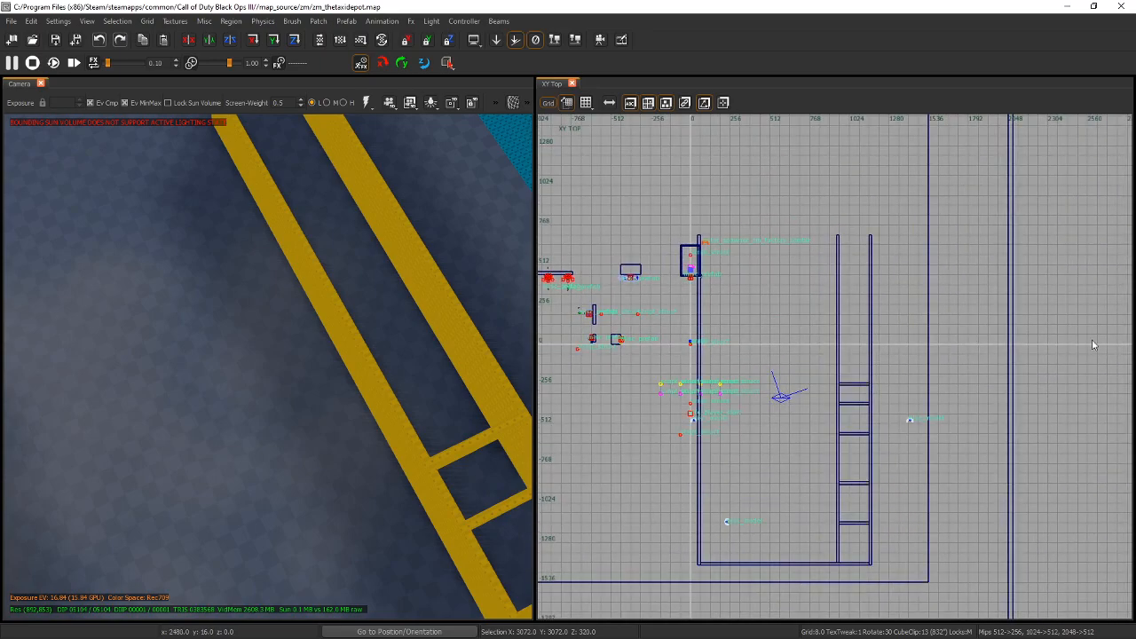
{"action": "scroll", "coordinate": [857, 388], "scroll_direction": "up", "scroll_amount": 3}
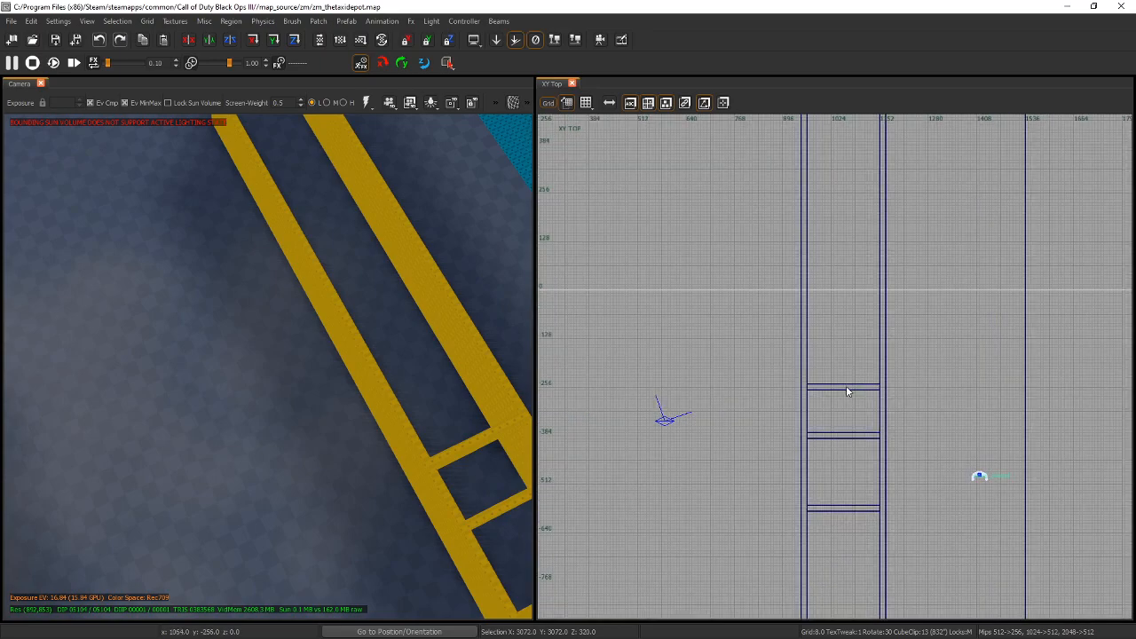
{"action": "left_click", "coordinate": [845, 388]}
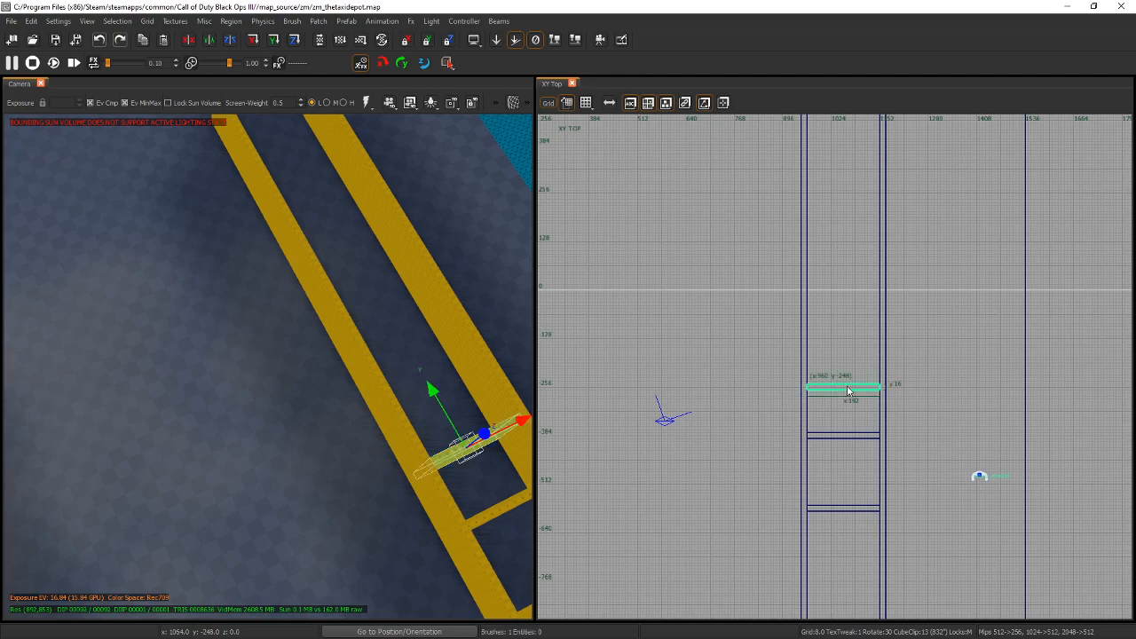
{"action": "scroll", "coordinate": [774, 391], "scroll_direction": "up", "scroll_amount": 4}
{"action": "left_click_drag", "start_coordinate": [971, 396], "coordinate": [721, 382]}
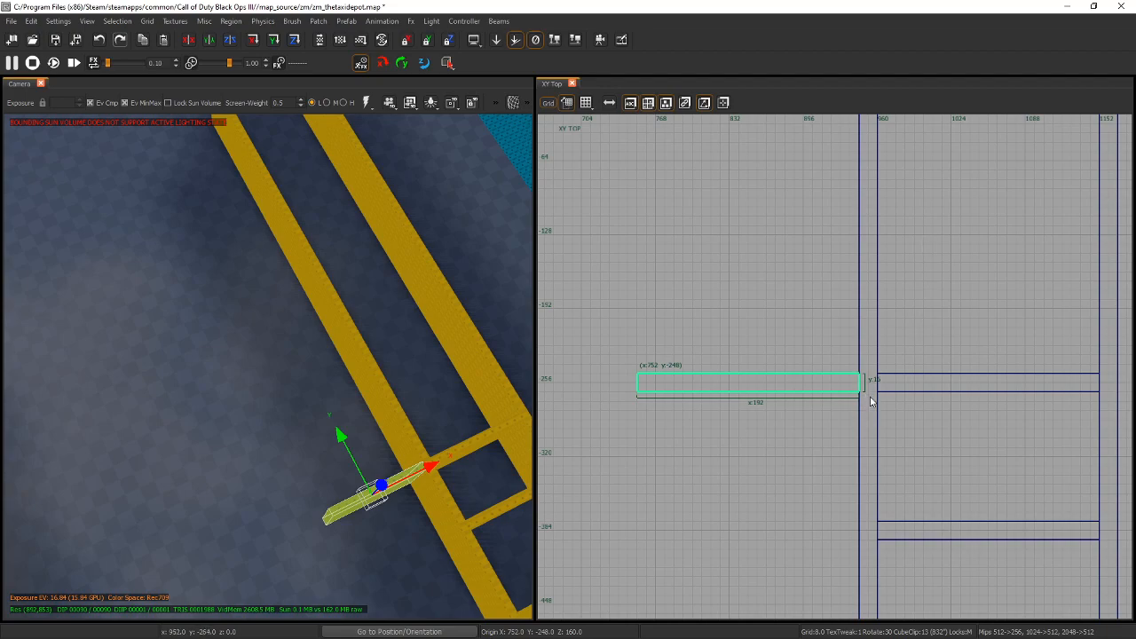
Step: Stretch the copied divider to x 64 so it spans the area between the two long walls, and deselect it
{"action": "scroll", "coordinate": [870, 401], "scroll_direction": "down", "scroll_amount": 5}
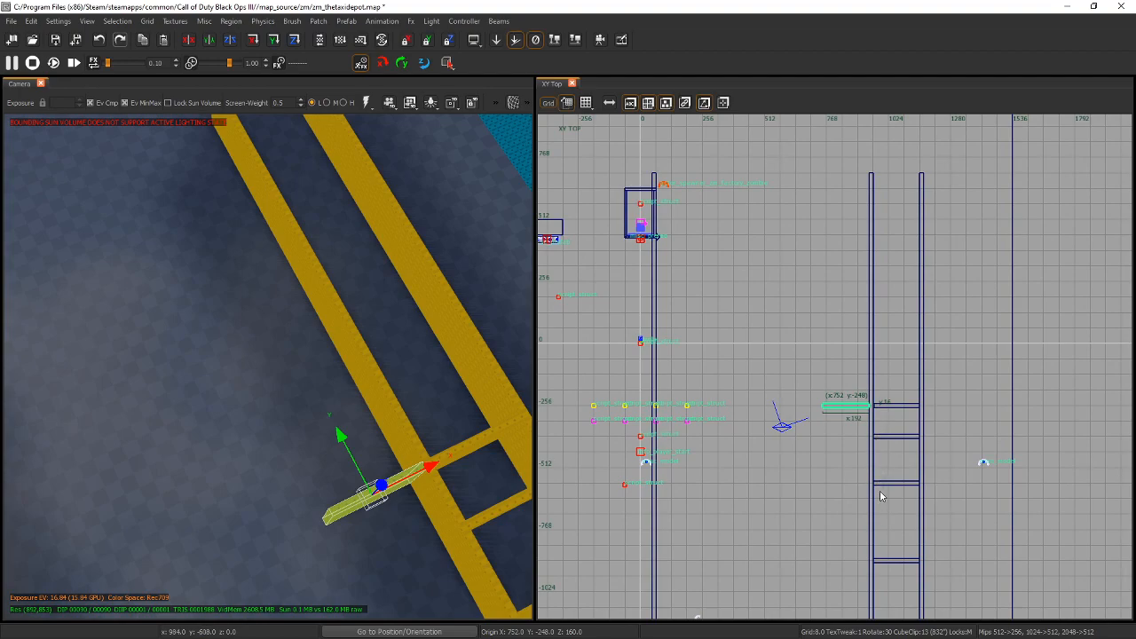
{"action": "right_click_drag", "start_coordinate": [894, 458], "coordinate": [881, 370]}
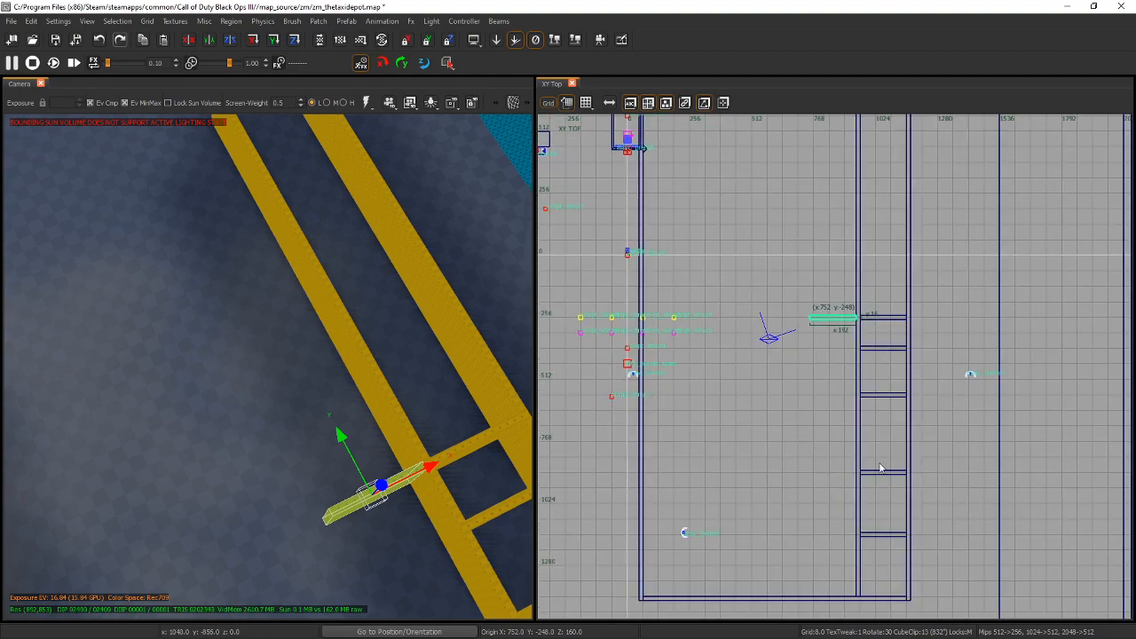
{"action": "scroll", "coordinate": [878, 445], "scroll_direction": "up", "scroll_amount": 4}
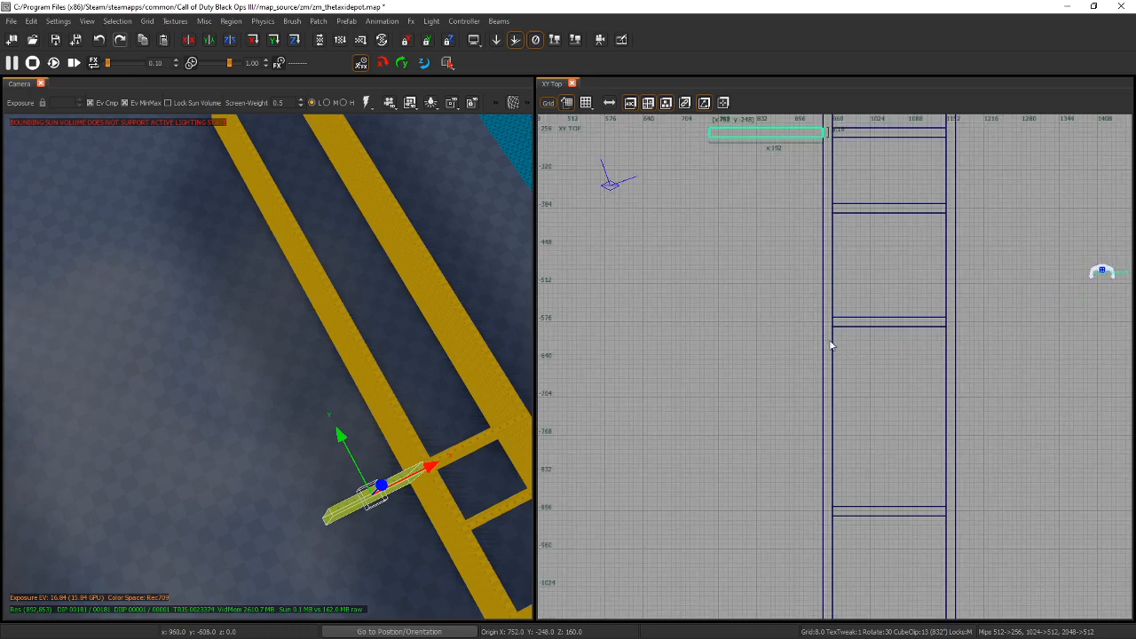
{"action": "scroll", "coordinate": [848, 435], "scroll_direction": "down", "scroll_amount": 6}
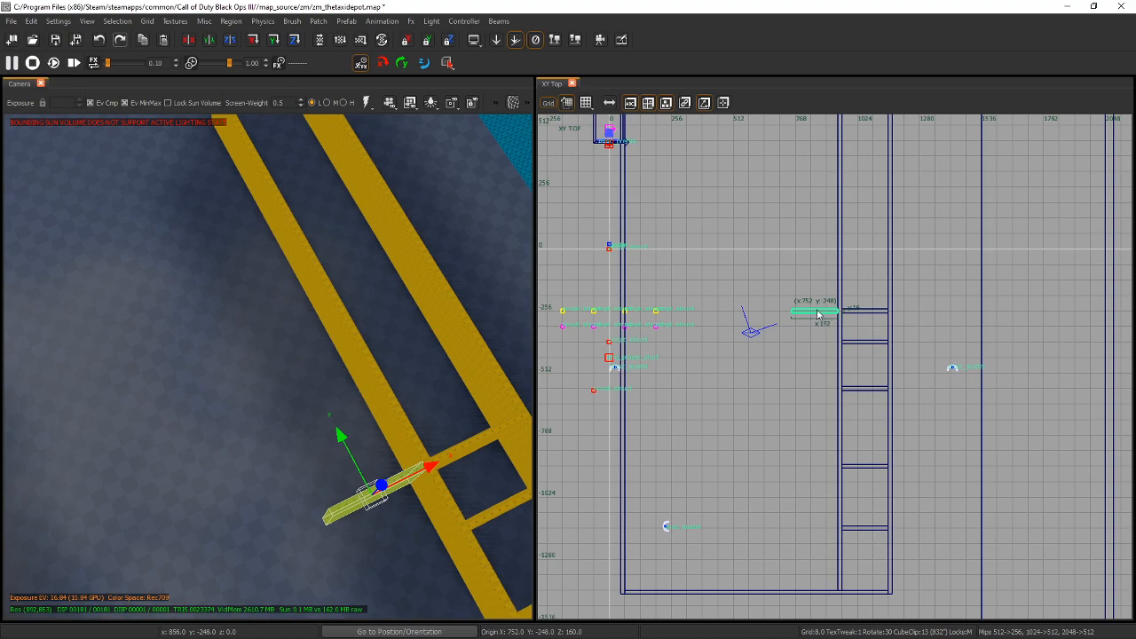
{"action": "scroll", "coordinate": [823, 315], "scroll_direction": "up", "scroll_amount": 1}
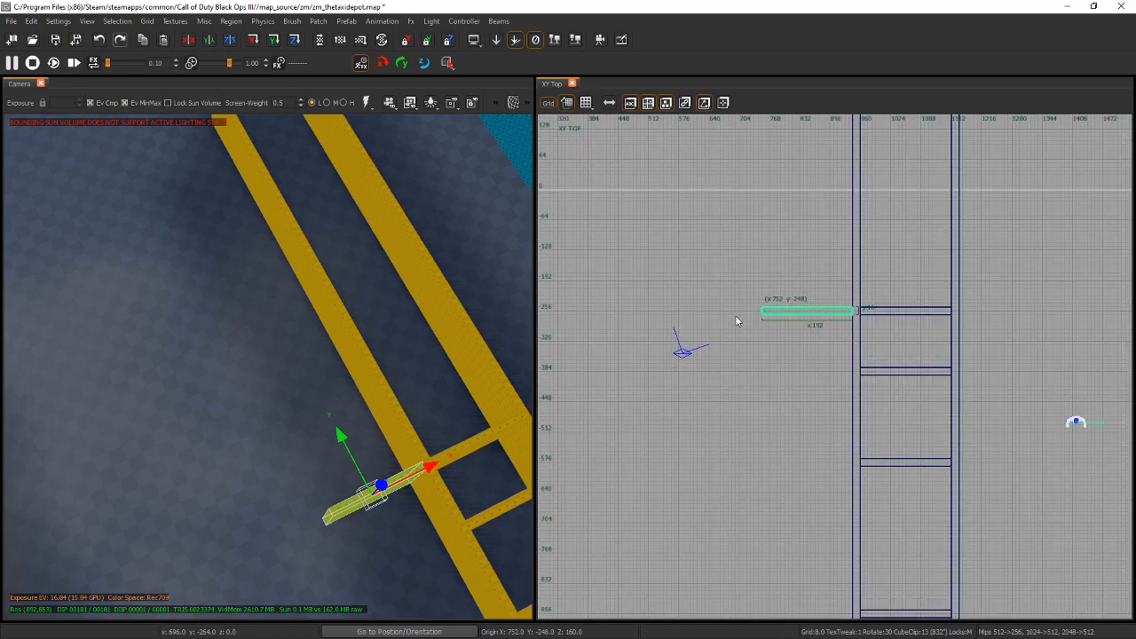
{"action": "right_click_drag", "start_coordinate": [726, 313], "coordinate": [891, 315]}
{"action": "left_click_drag", "start_coordinate": [919, 316], "coordinate": [601, 317]}
{"action": "scroll", "coordinate": [612, 319], "scroll_direction": "up", "scroll_amount": 3}
{"action": "scroll", "coordinate": [840, 331], "scroll_direction": "down", "scroll_amount": 5}
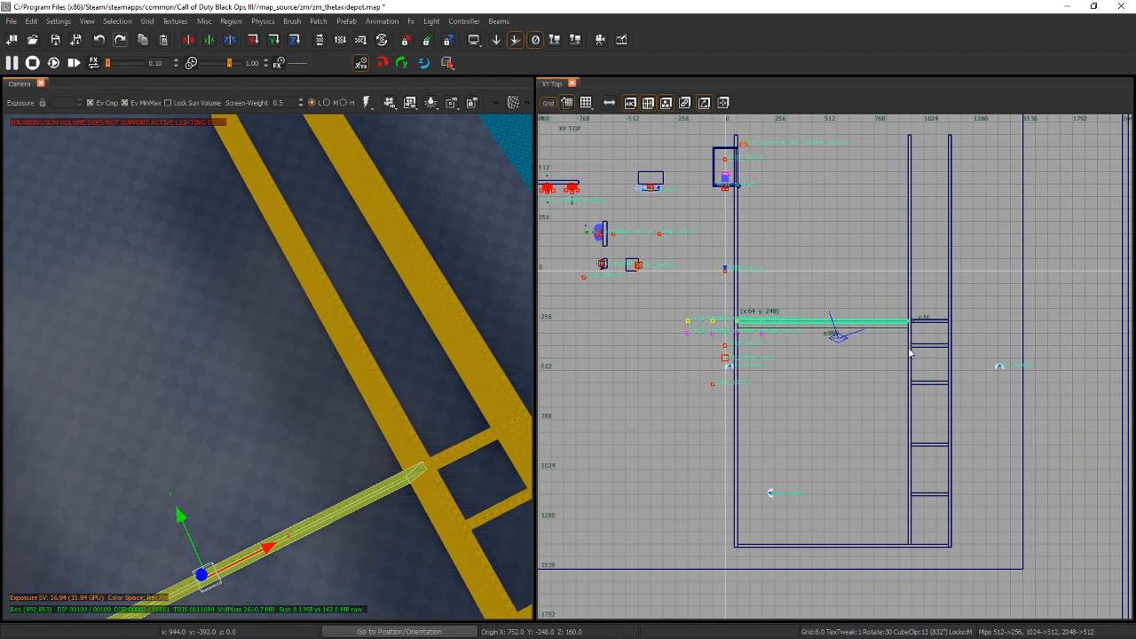
{"action": "key", "text": "Escape"}
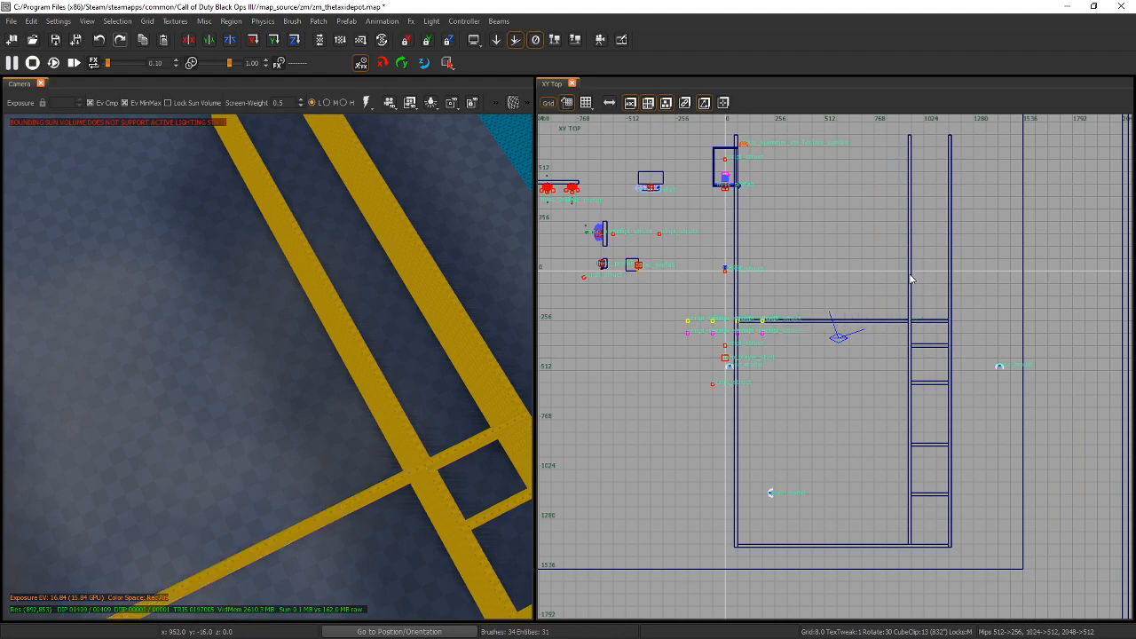
Step: Shorten the inner long wall from its upper end to y -1152, at the lowest divider
{"action": "left_click", "coordinate": [909, 279], "text": "shift"}
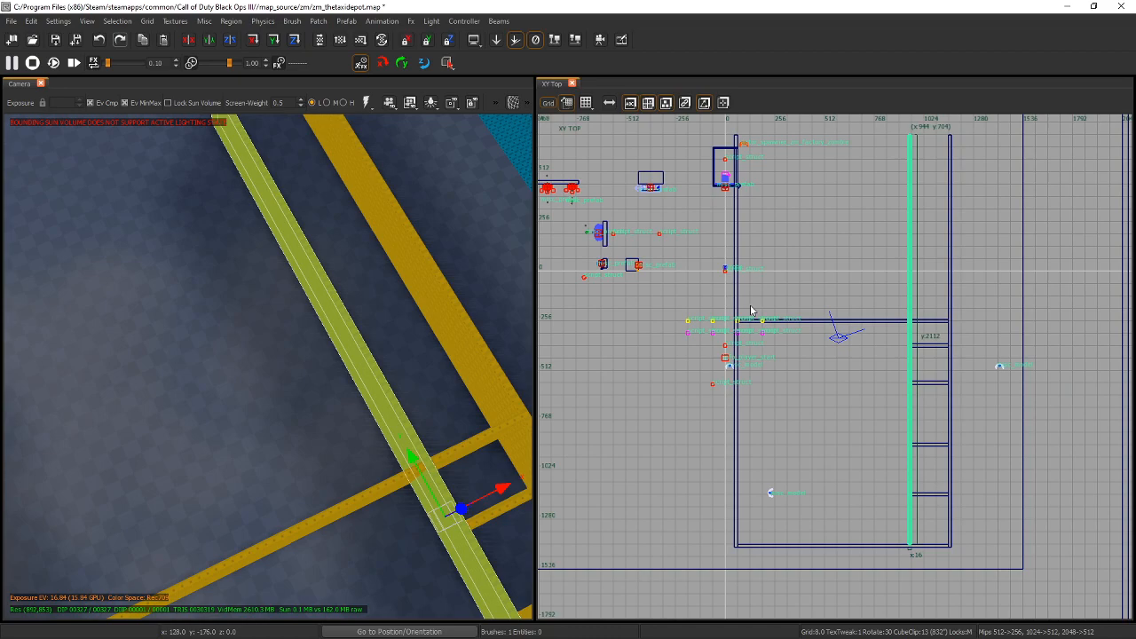
{"action": "mouse_move", "coordinate": [910, 136]}
{"action": "left_mouse_down"}
{"action": "mouse_move", "coordinate": [899, 335]}
{"action": "mouse_move", "coordinate": [910, 503]}
{"action": "left_mouse_up"}
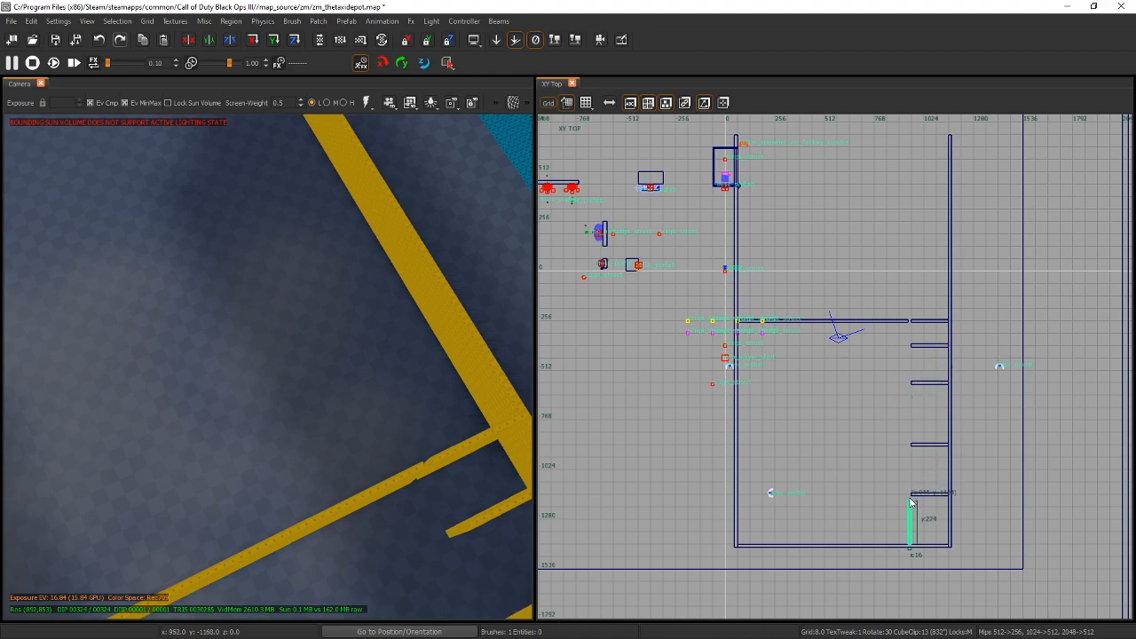
{"action": "scroll", "coordinate": [911, 503], "scroll_direction": "up", "scroll_amount": 6}
{"action": "left_click_drag", "start_coordinate": [861, 430], "coordinate": [863, 395]}
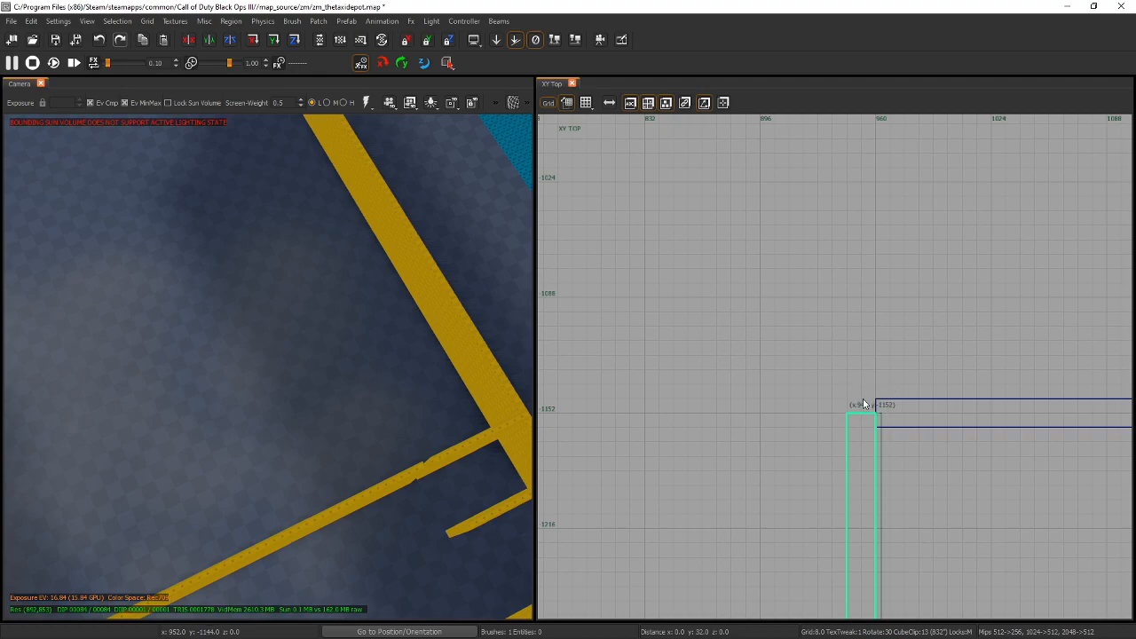
Step: Duplicate the shortened wall segment twice upward end to end, with the copies' upper ends at y -896 and y -640
{"action": "left_click_drag", "start_coordinate": [864, 488], "coordinate": [857, 147]}
{"action": "mouse_move", "coordinate": [856, 385]}
{"action": "left_mouse_down"}
{"action": "mouse_move", "coordinate": [856, 269]}
{"action": "mouse_move", "coordinate": [856, 280]}
{"action": "left_mouse_up"}
{"action": "scroll", "coordinate": [856, 280], "scroll_direction": "down", "scroll_amount": 4}
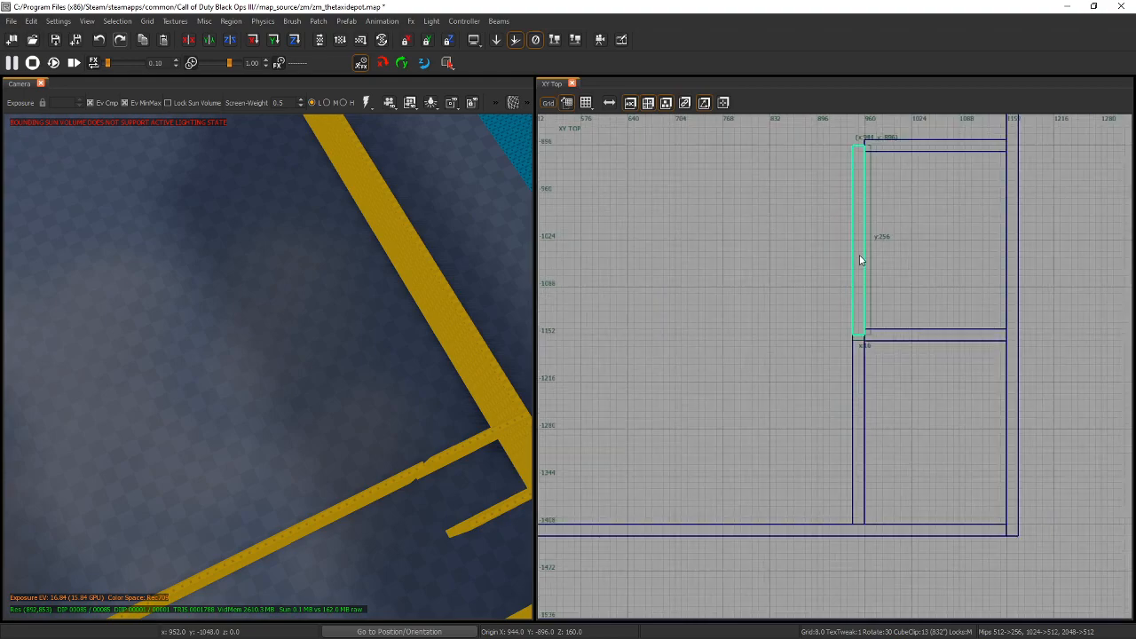
{"action": "mouse_move", "coordinate": [826, 181]}
{"action": "right_mouse_down"}
{"action": "mouse_move", "coordinate": [807, 394]}
{"action": "mouse_move", "coordinate": [829, 378]}
{"action": "right_mouse_up"}
{"action": "mouse_move", "coordinate": [834, 403]}
{"action": "left_mouse_down"}
{"action": "mouse_move", "coordinate": [845, 420]}
{"action": "mouse_move", "coordinate": [836, 218]}
{"action": "mouse_move", "coordinate": [836, 230]}
{"action": "left_mouse_up"}
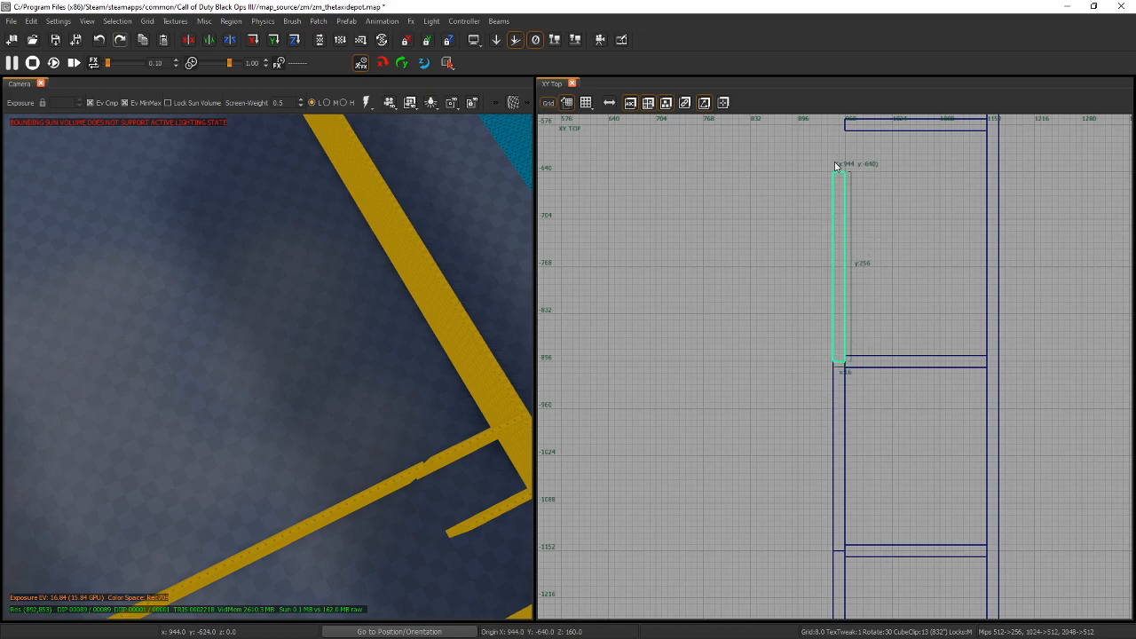
Step: Extend the uppermost wall segment to y -576, at the third divider from the top
{"action": "right_click_drag", "start_coordinate": [837, 230], "coordinate": [835, 249]}
{"action": "right_click_drag", "start_coordinate": [837, 173], "coordinate": [832, 285]}
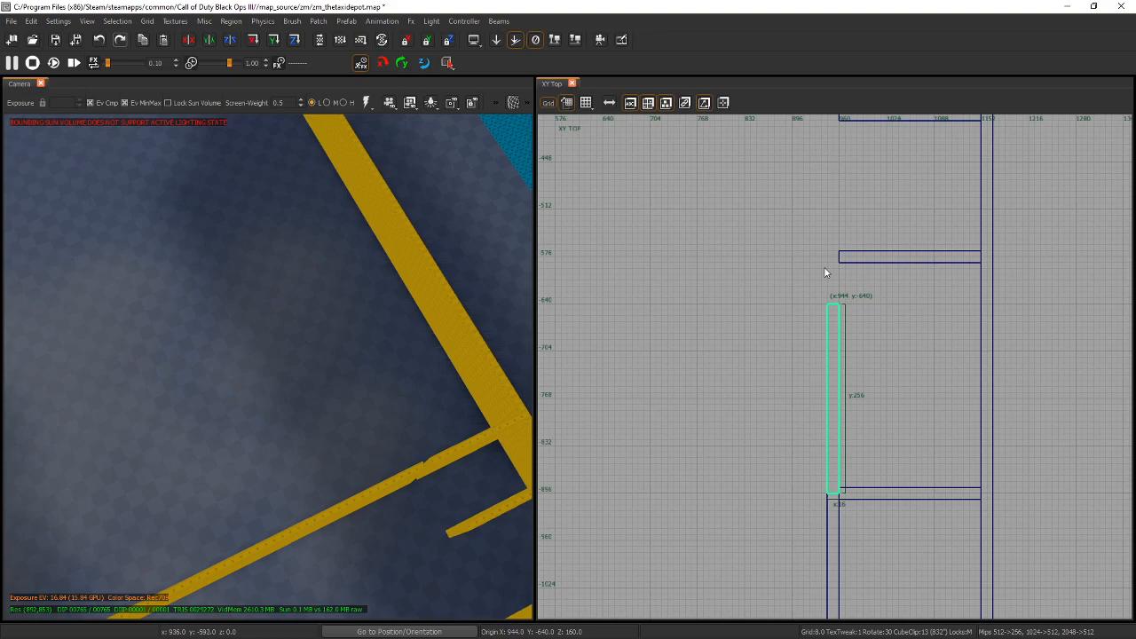
{"action": "mouse_move", "coordinate": [833, 288]}
{"action": "left_mouse_down"}
{"action": "mouse_move", "coordinate": [834, 236]}
{"action": "mouse_move", "coordinate": [835, 251]}
{"action": "left_mouse_up"}
Step: Duplicate the extended segment directly above itself and lengthen the copy to y -248, flush with the outer edge of the cross wall
{"action": "left_click_drag", "start_coordinate": [836, 325], "coordinate": [827, 182]}
{"action": "left_click_drag", "start_coordinate": [826, 320], "coordinate": [830, 210]}
{"action": "right_click_drag", "start_coordinate": [877, 174], "coordinate": [861, 385]}
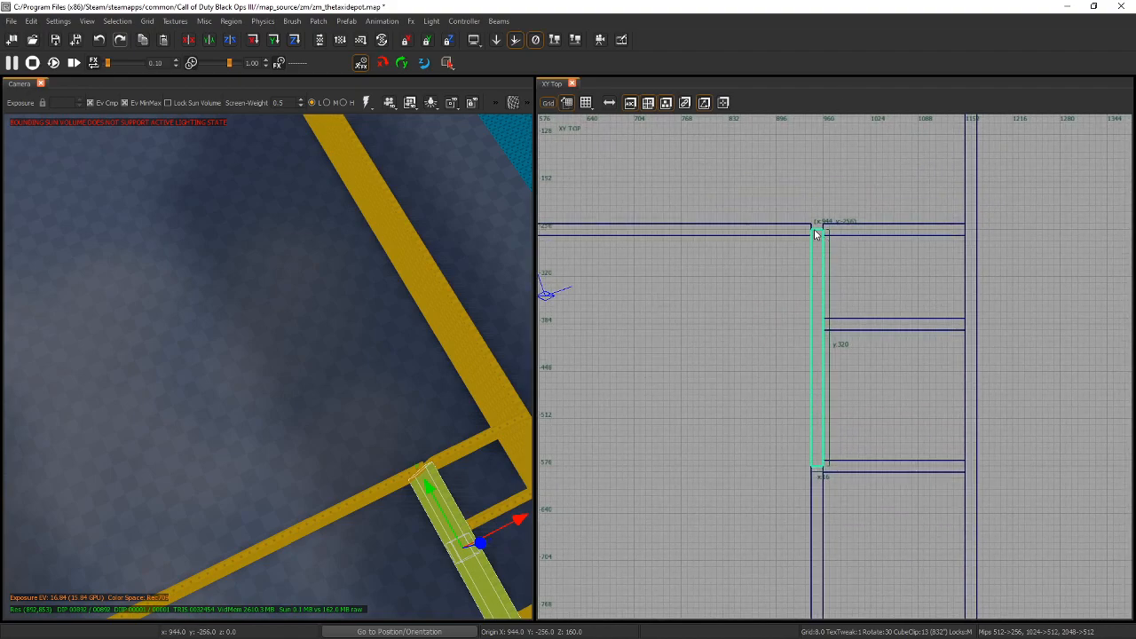
{"action": "left_click_drag", "start_coordinate": [820, 231], "coordinate": [819, 223]}
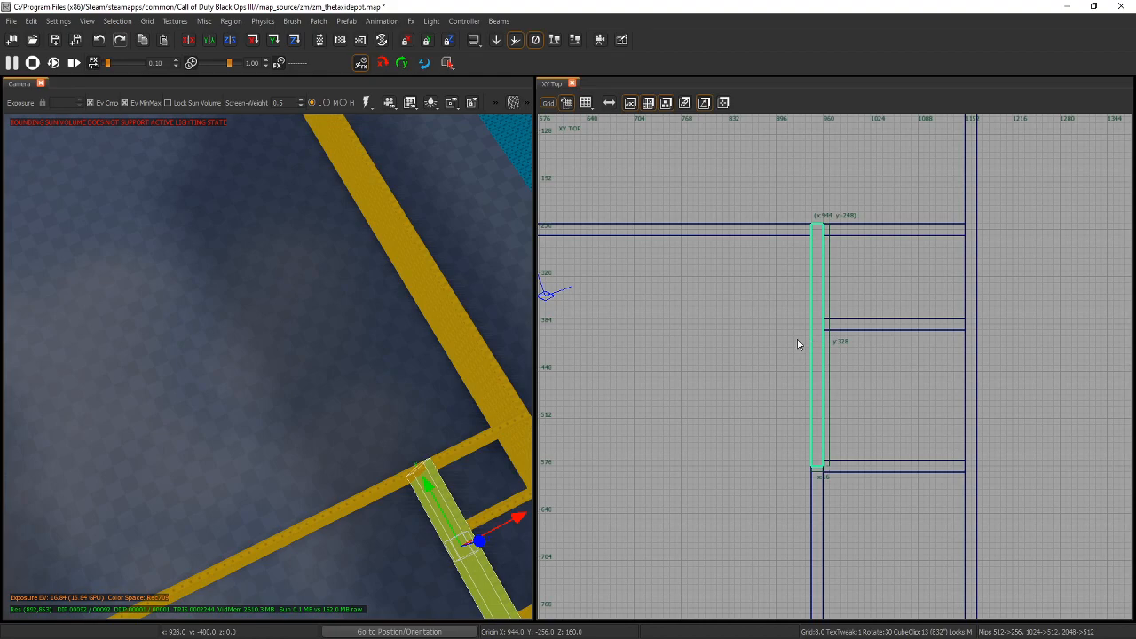
{"action": "scroll", "coordinate": [798, 358], "scroll_direction": "down", "scroll_amount": 4}
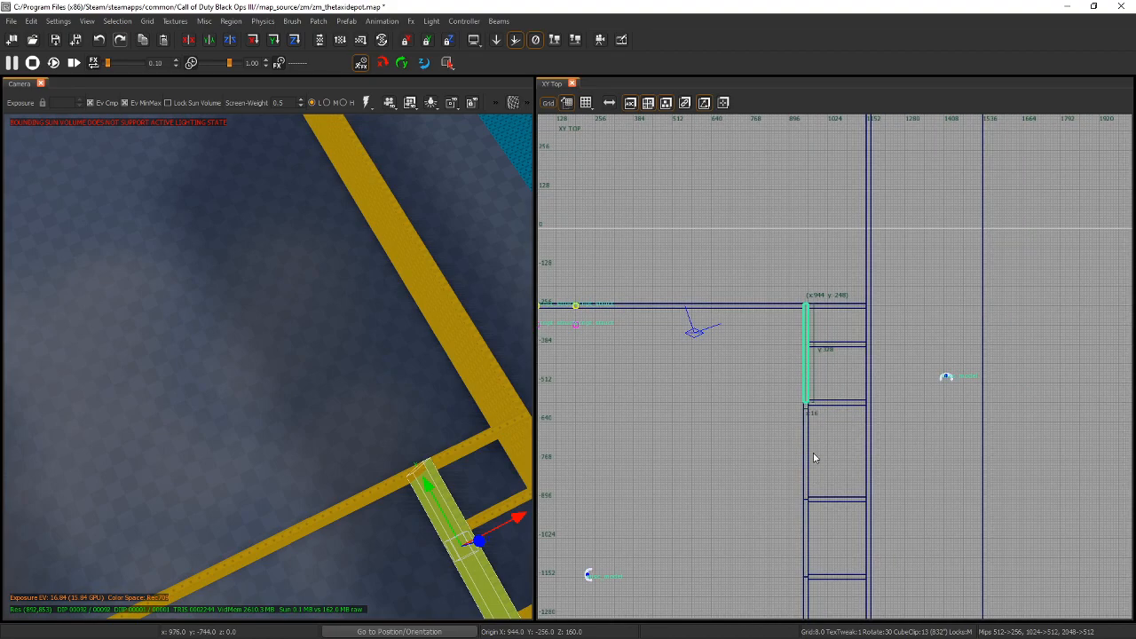
{"action": "scroll", "coordinate": [805, 383], "scroll_direction": "up", "scroll_amount": 2}
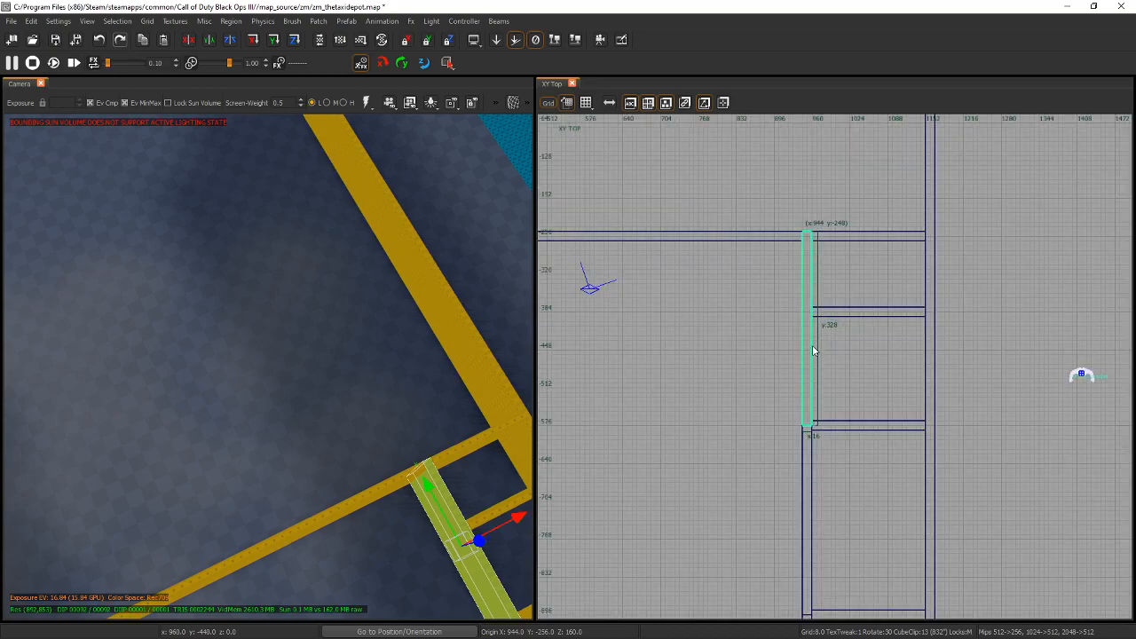
{"action": "scroll", "coordinate": [795, 280], "scroll_direction": "up", "scroll_amount": 2}
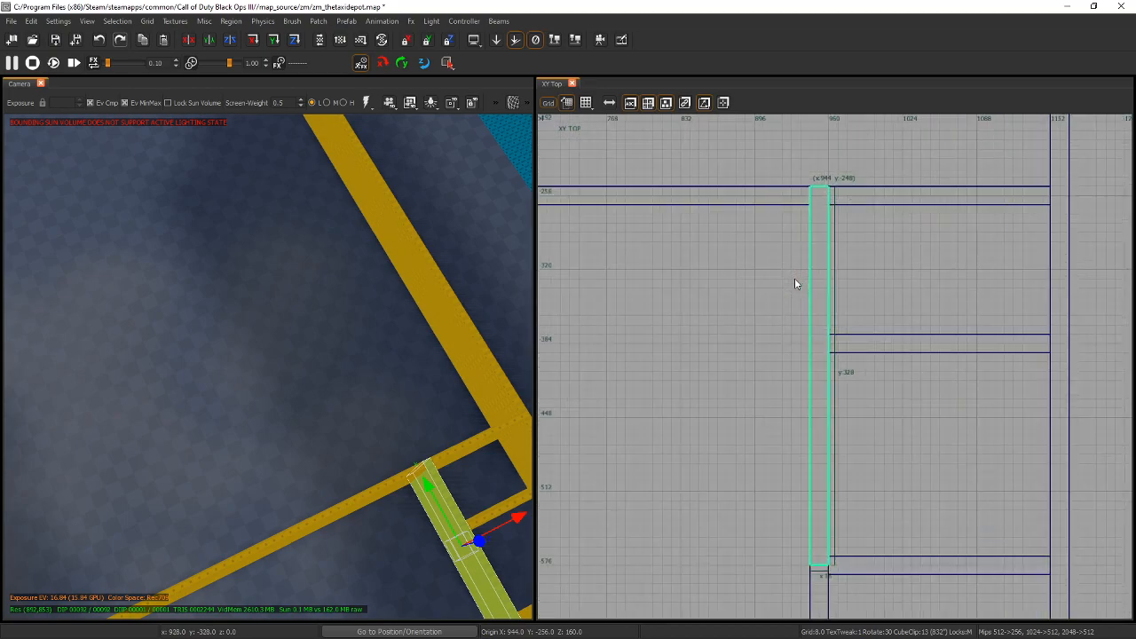
{"action": "scroll", "coordinate": [795, 284], "scroll_direction": "down", "scroll_amount": 1}
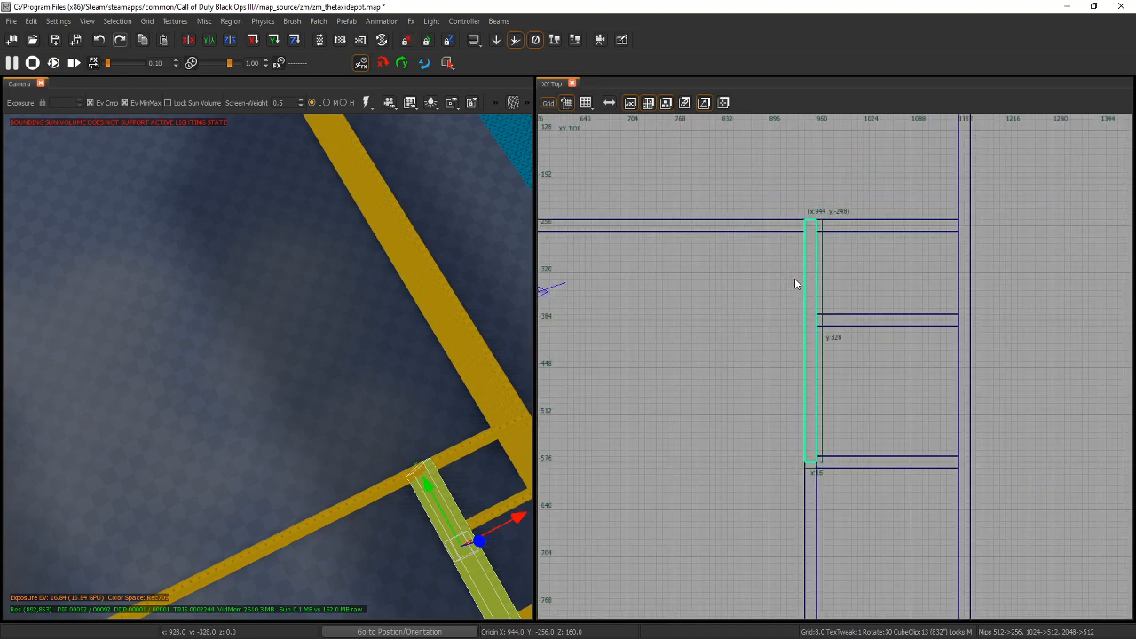
{"action": "key", "text": "Escape"}
{"action": "scroll", "coordinate": [721, 398], "scroll_direction": "down", "scroll_amount": 1}
Step: Duplicate the divider wall at y -568, place the copy outside the building at x 1168, y -632, and lengthen it to 304 units
{"action": "right_click_drag", "start_coordinate": [721, 394], "coordinate": [860, 280]}
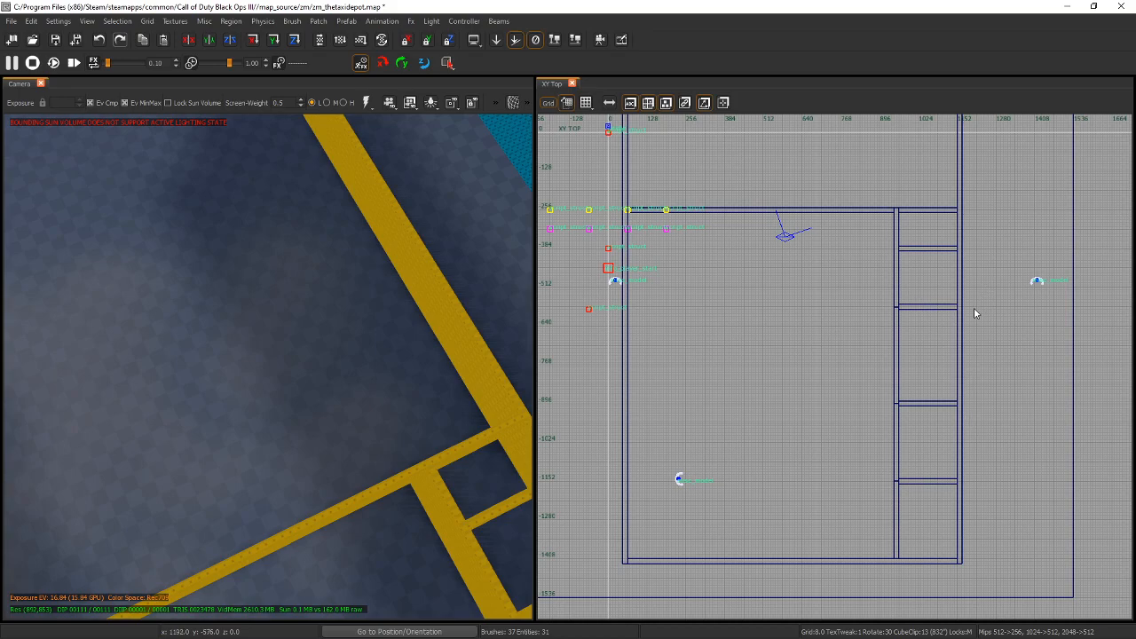
{"action": "scroll", "coordinate": [982, 336], "scroll_direction": "up", "scroll_amount": 2}
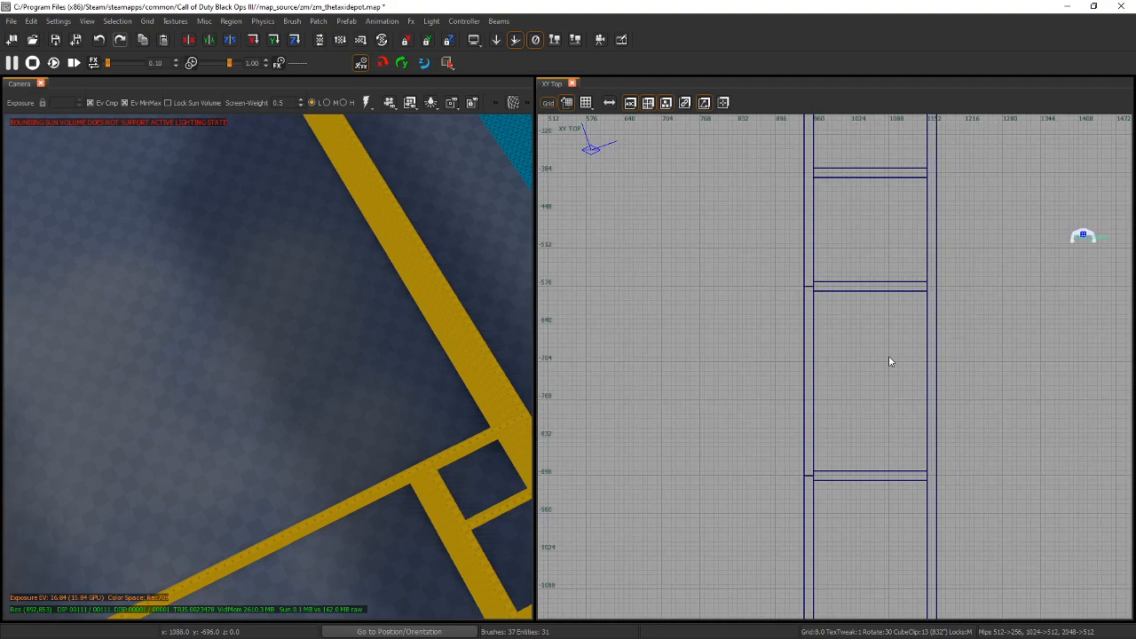
{"action": "left_click", "coordinate": [891, 288], "text": "shift"}
{"action": "key", "text": "space"}
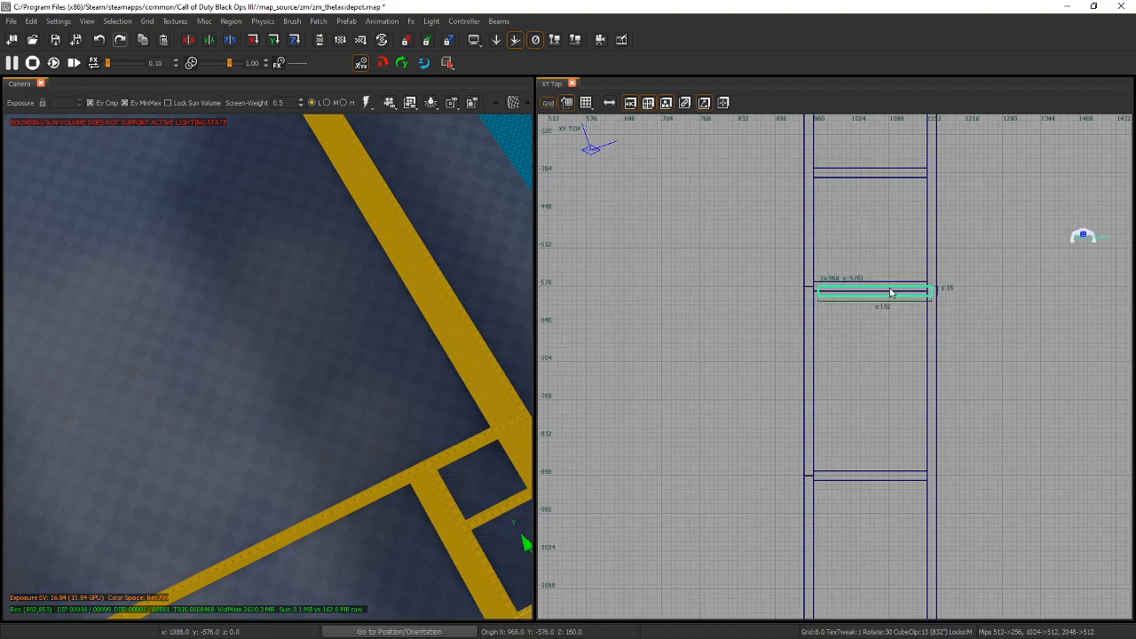
{"action": "mouse_move", "coordinate": [884, 297]}
{"action": "left_mouse_down"}
{"action": "mouse_move", "coordinate": [926, 299]}
{"action": "mouse_move", "coordinate": [1004, 330]}
{"action": "left_mouse_up"}
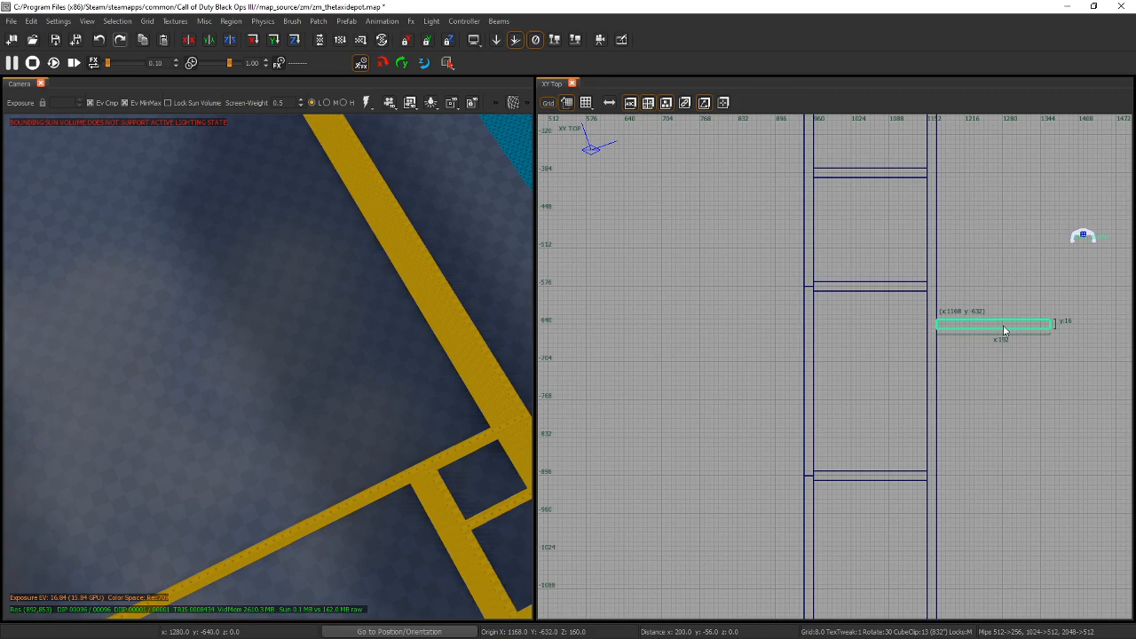
{"action": "right_click_drag", "start_coordinate": [1038, 354], "coordinate": [840, 365]}
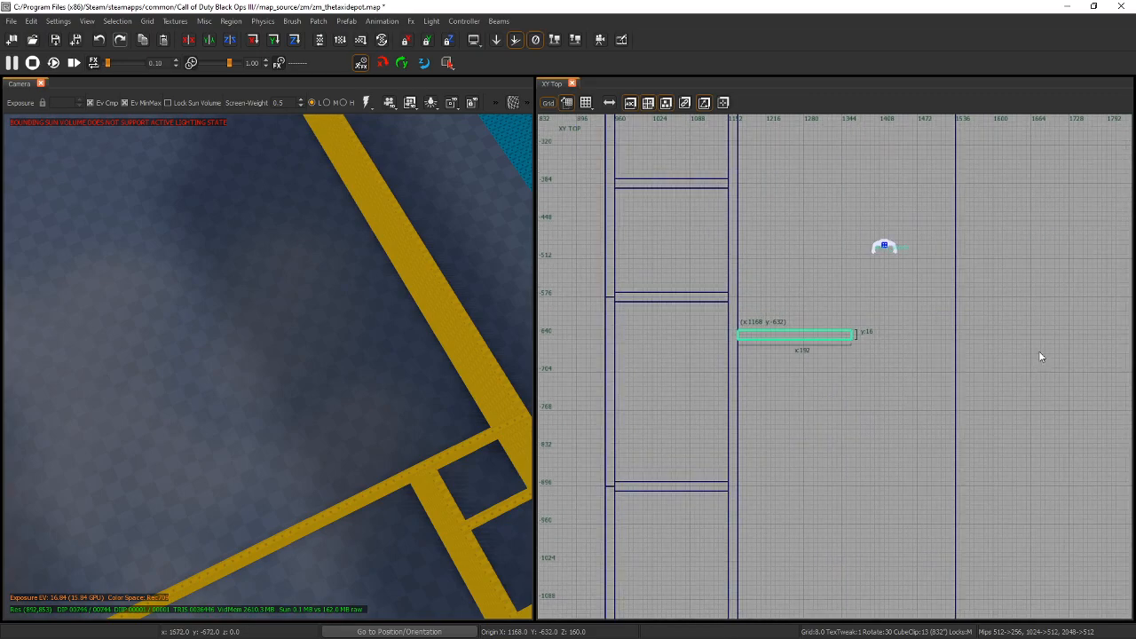
{"action": "left_click_drag", "start_coordinate": [861, 341], "coordinate": [928, 334]}
Step: Duplicate the 304-unit wall and place the copy at y -248, in line with the building's horizontal wall
{"action": "right_click_drag", "start_coordinate": [818, 243], "coordinate": [817, 321]}
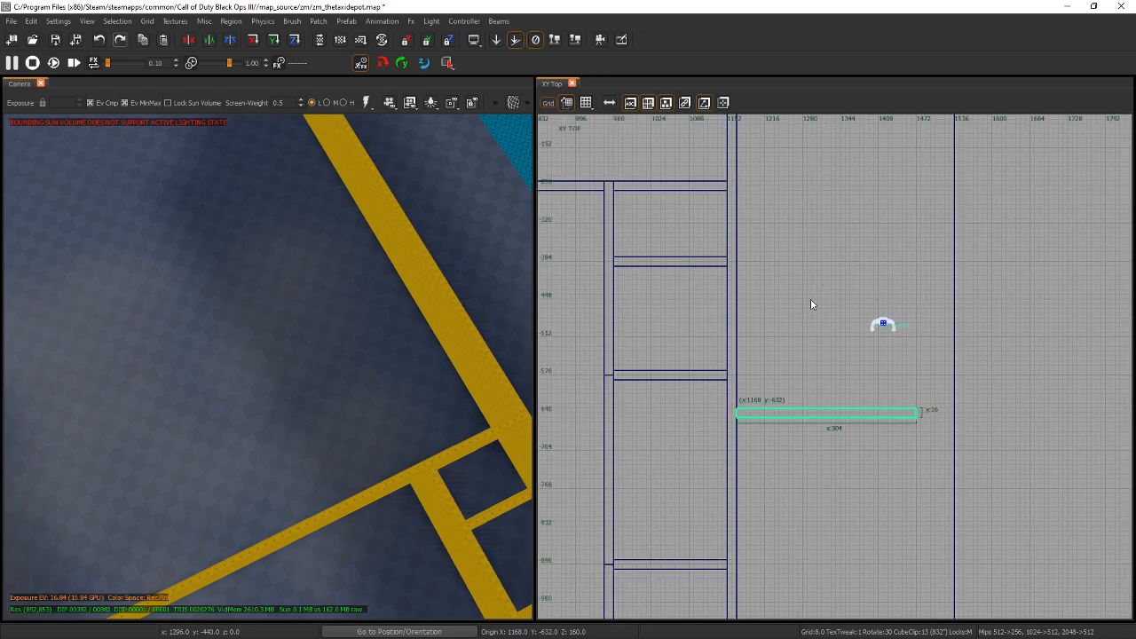
{"action": "key", "text": "space"}
{"action": "mouse_move", "coordinate": [817, 413]}
{"action": "left_mouse_down"}
{"action": "mouse_move", "coordinate": [796, 192]}
{"action": "mouse_move", "coordinate": [811, 184]}
{"action": "left_mouse_up"}
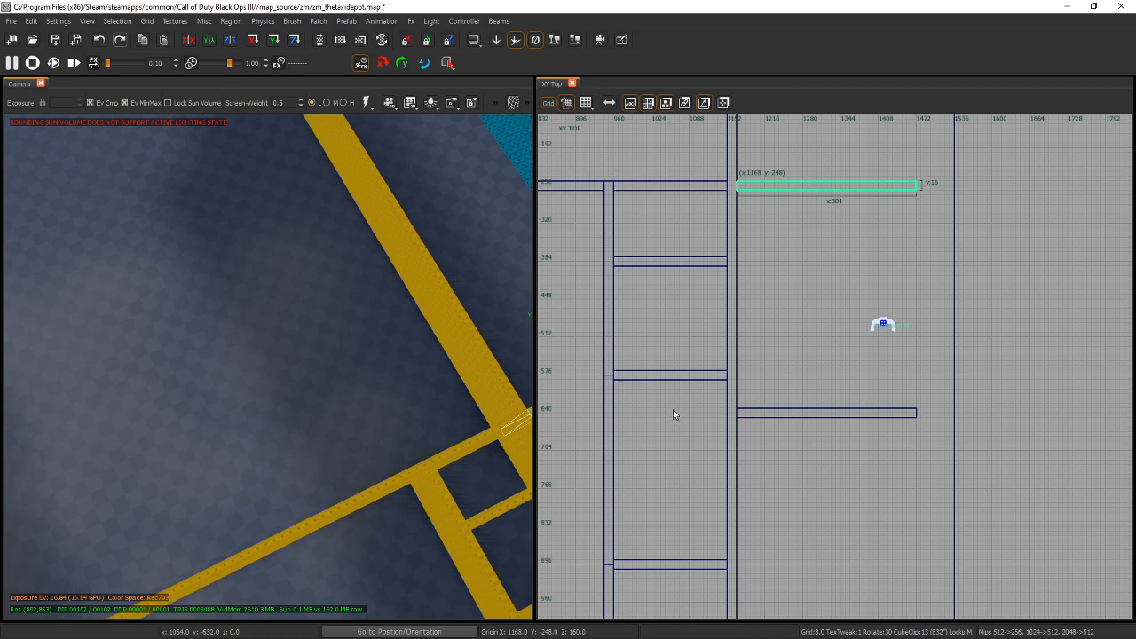
{"action": "key", "text": "Escape"}
Step: Duplicate a vertical wall segment at x 944 to x 1472, y -248 and stretch it to 400 units, closing the new room's outer side
{"action": "left_click", "coordinate": [610, 462], "text": "shift"}
{"action": "key", "text": "space"}
{"action": "mouse_move", "coordinate": [610, 462]}
{"action": "left_mouse_down"}
{"action": "mouse_move", "coordinate": [925, 276]}
{"action": "mouse_move", "coordinate": [920, 267]}
{"action": "left_mouse_up"}
{"action": "left_click_drag", "start_coordinate": [926, 367], "coordinate": [924, 428]}
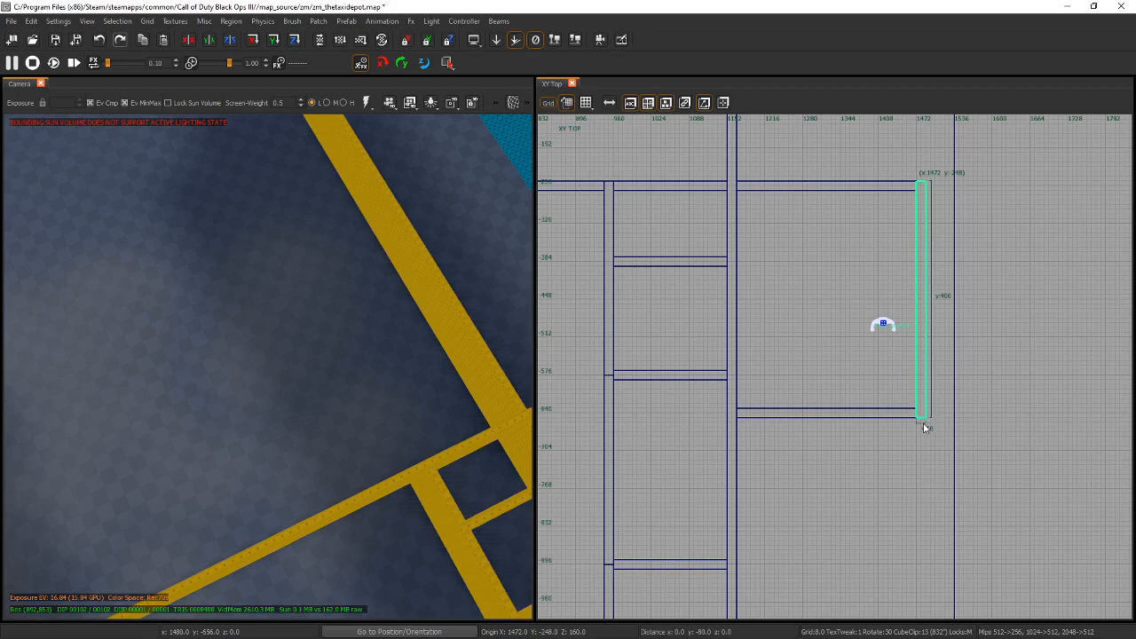
{"action": "key", "text": "Escape"}
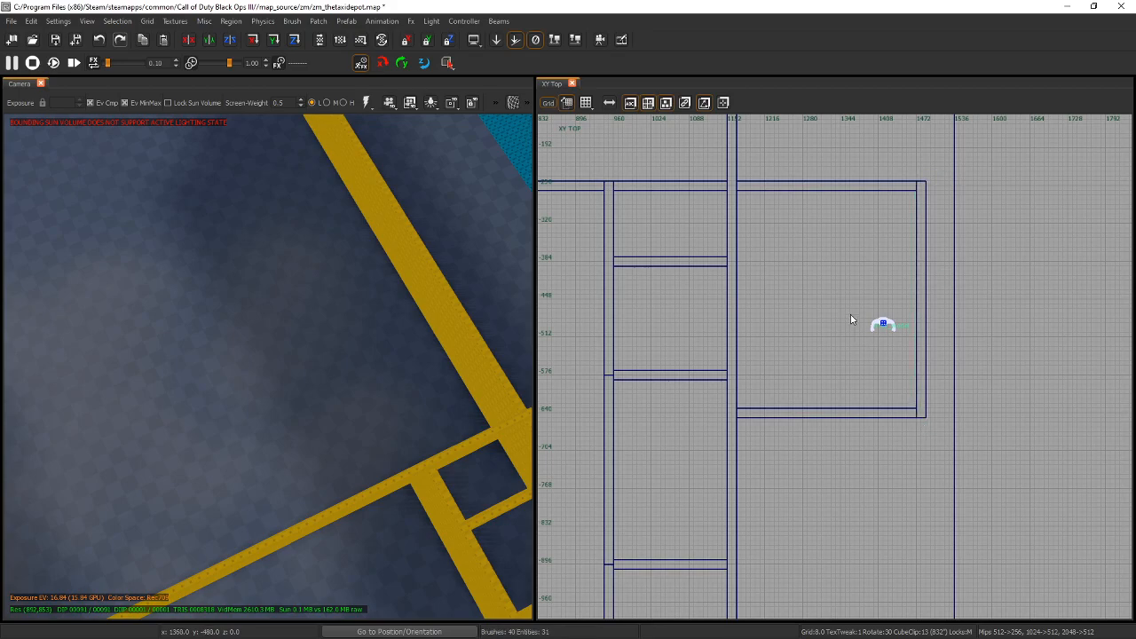
Step: Extend the new room's outer vertical wall at x 1472 northward to y -64
{"action": "mouse_move", "coordinate": [937, 152]}
{"action": "right_mouse_down"}
{"action": "mouse_move", "coordinate": [924, 305]}
{"action": "mouse_move", "coordinate": [827, 173]}
{"action": "right_mouse_up"}
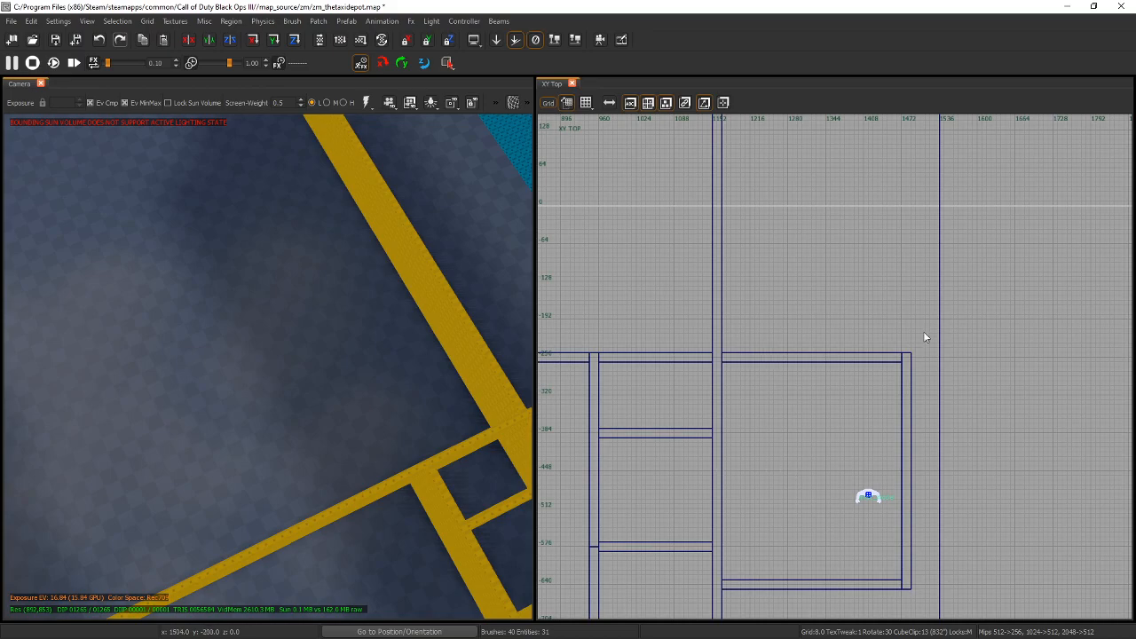
{"action": "left_click", "coordinate": [906, 386], "text": "shift"}
{"action": "left_click_drag", "start_coordinate": [907, 343], "coordinate": [905, 226]}
{"action": "key", "text": "Escape"}
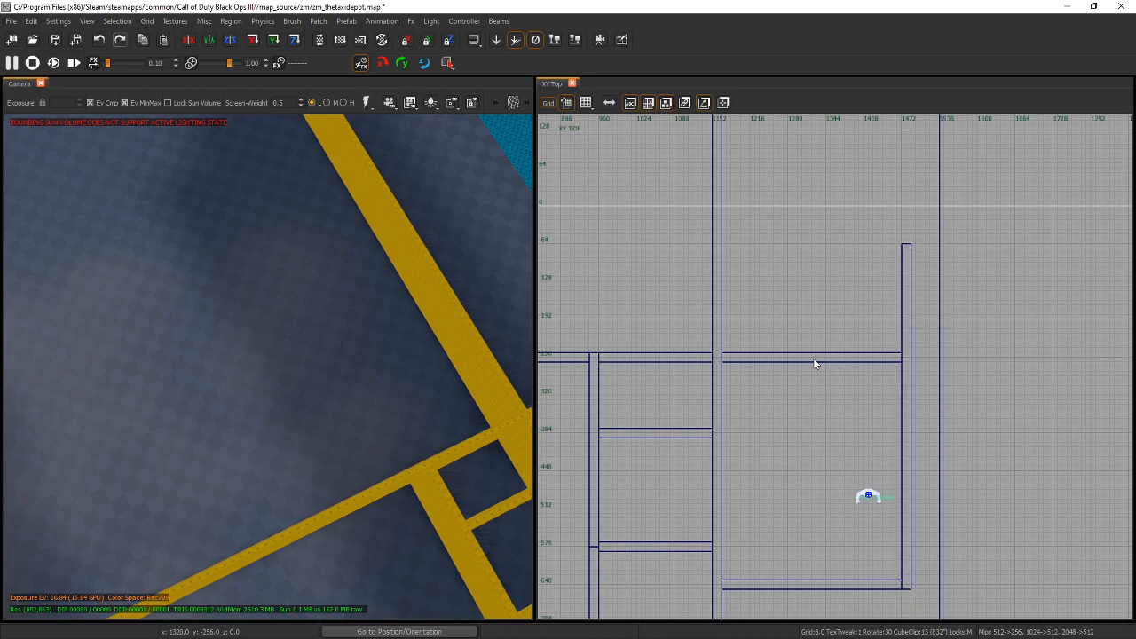
Step: Duplicate the 304-unit wall at y -248 and place the copy at y -64 to enclose a second room
{"action": "left_click", "coordinate": [813, 357], "text": "shift"}
{"action": "left_click_drag", "start_coordinate": [813, 358], "coordinate": [809, 247]}
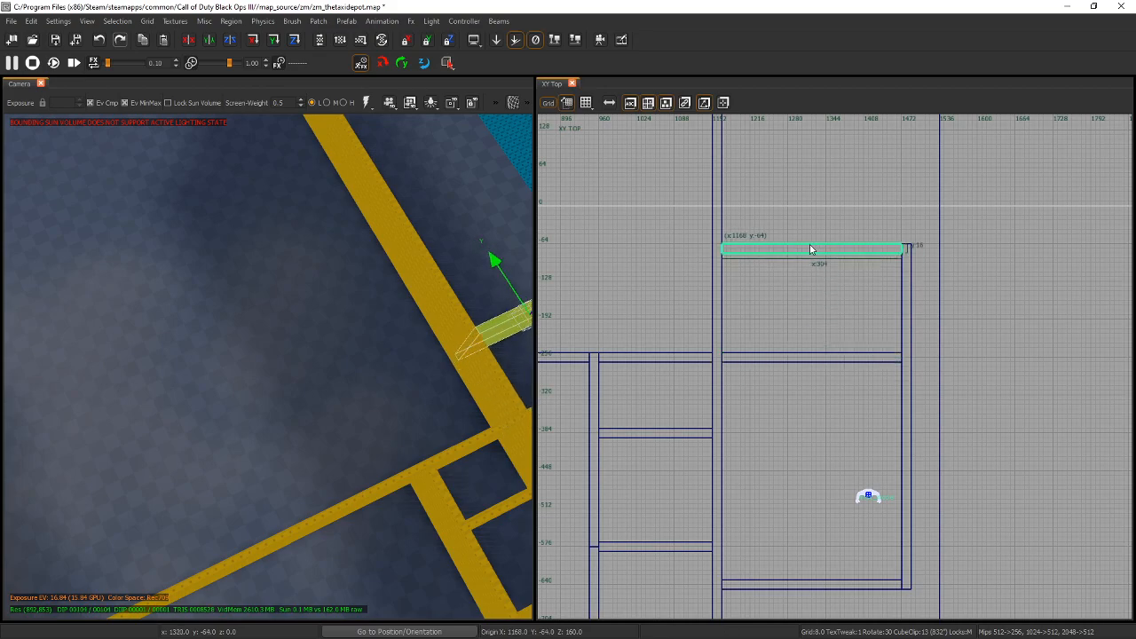
{"action": "key", "text": "Escape"}
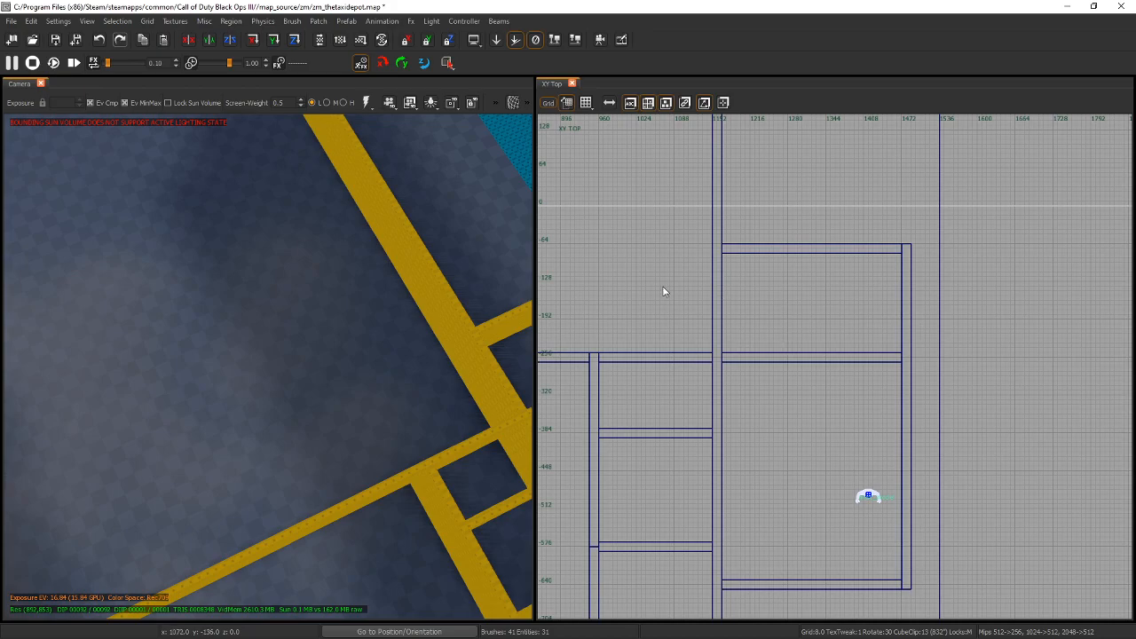
Step: Shorten the long vertical wall at x 1152 so it ends flush with the horizontal wall near y -256
{"action": "scroll", "coordinate": [655, 287], "scroll_direction": "down", "scroll_amount": 2}
{"action": "scroll", "coordinate": [655, 286], "scroll_direction": "down", "scroll_amount": 2}
{"action": "right_click_drag", "start_coordinate": [644, 279], "coordinate": [655, 278]}
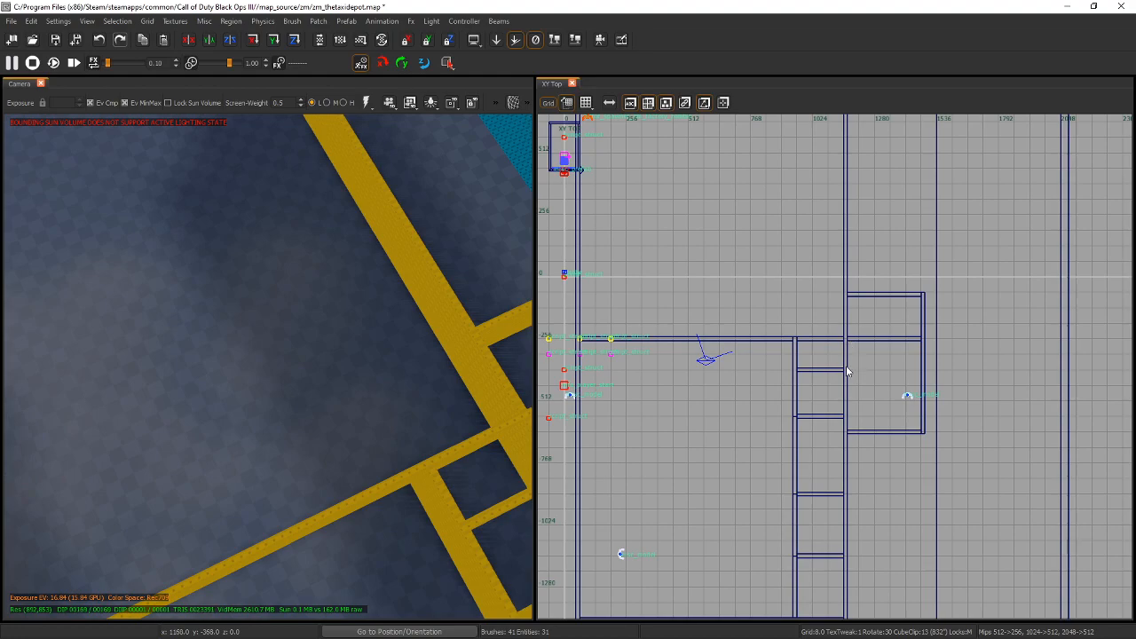
{"action": "scroll", "coordinate": [847, 371], "scroll_direction": "down", "scroll_amount": 2}
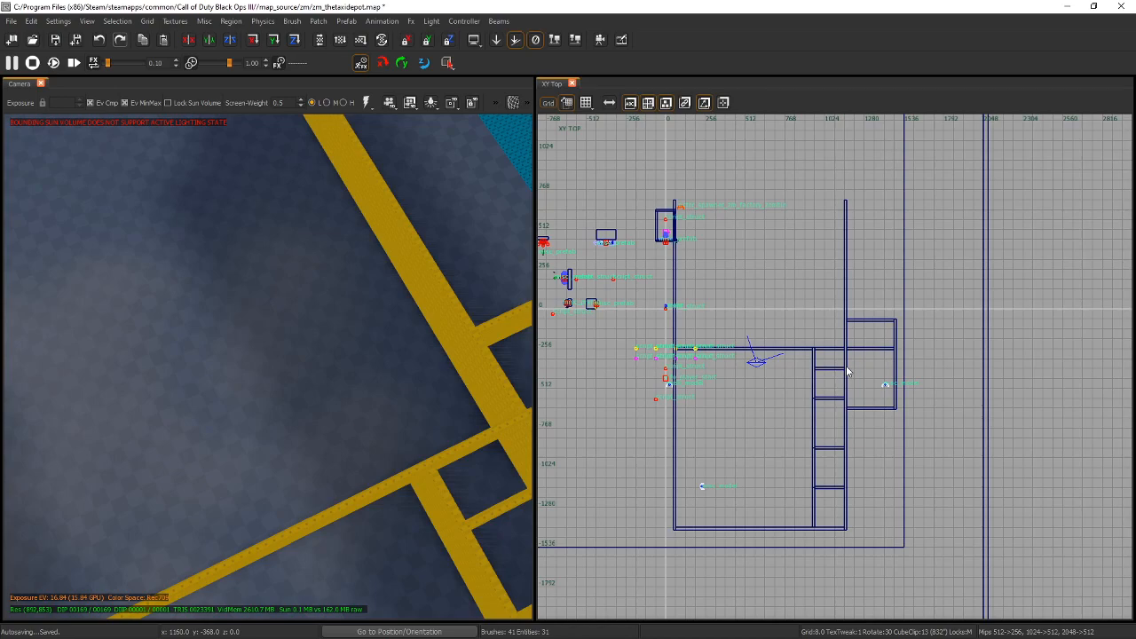
{"action": "left_click", "coordinate": [846, 512]}
{"action": "left_click_drag", "start_coordinate": [850, 537], "coordinate": [844, 355]}
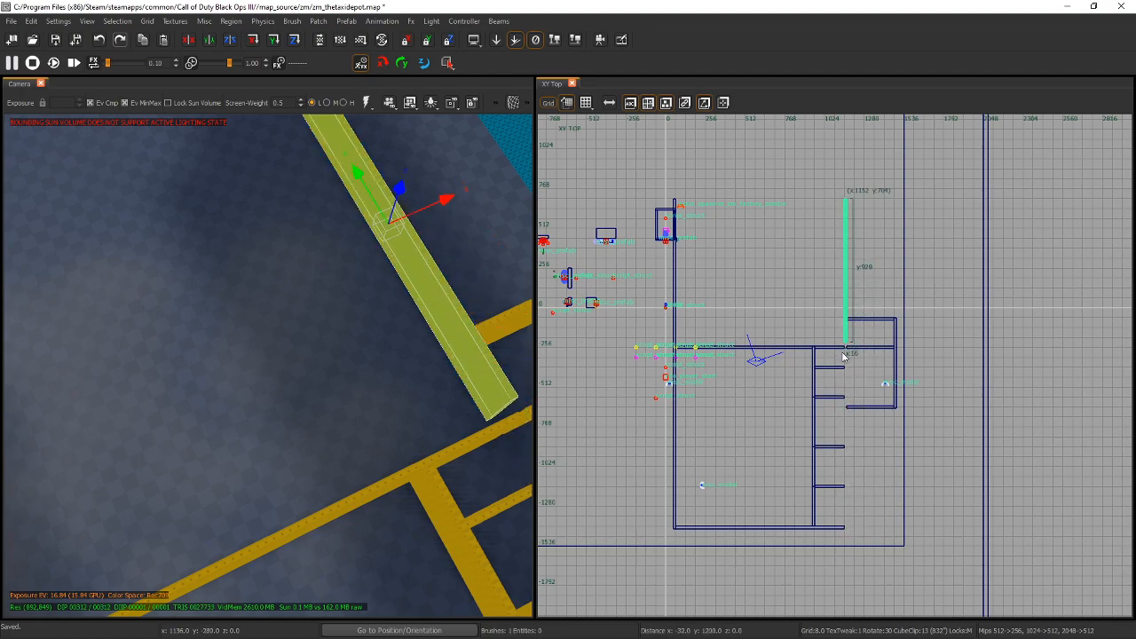
{"action": "scroll", "coordinate": [843, 357], "scroll_direction": "up", "scroll_amount": 3}
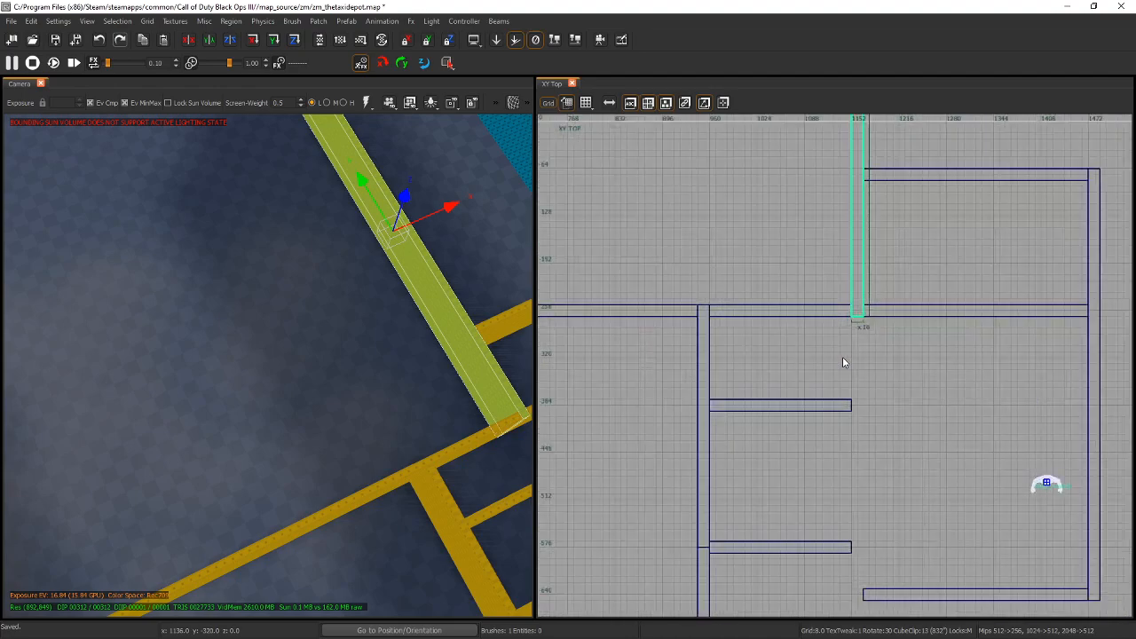
{"action": "key", "text": "Escape"}
Step: Duplicate the 320-unit wall segment from x 944 to x 1152 and extend its upper end to make it 336 units long
{"action": "scroll", "coordinate": [842, 357], "scroll_direction": "down", "scroll_amount": 2}
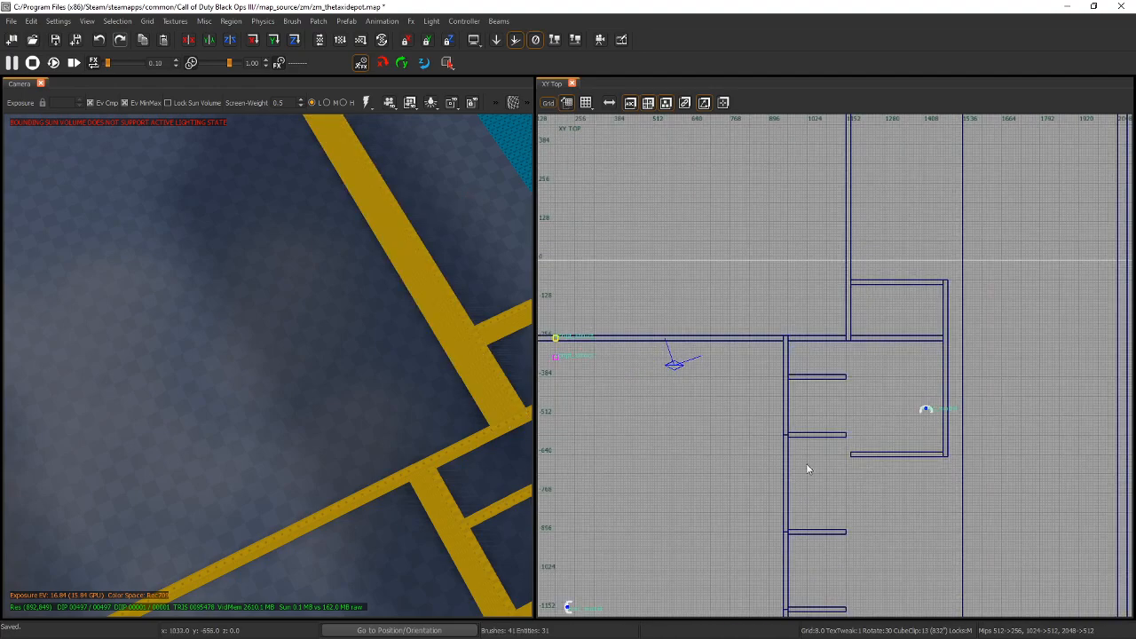
{"action": "left_click", "coordinate": [786, 487]}
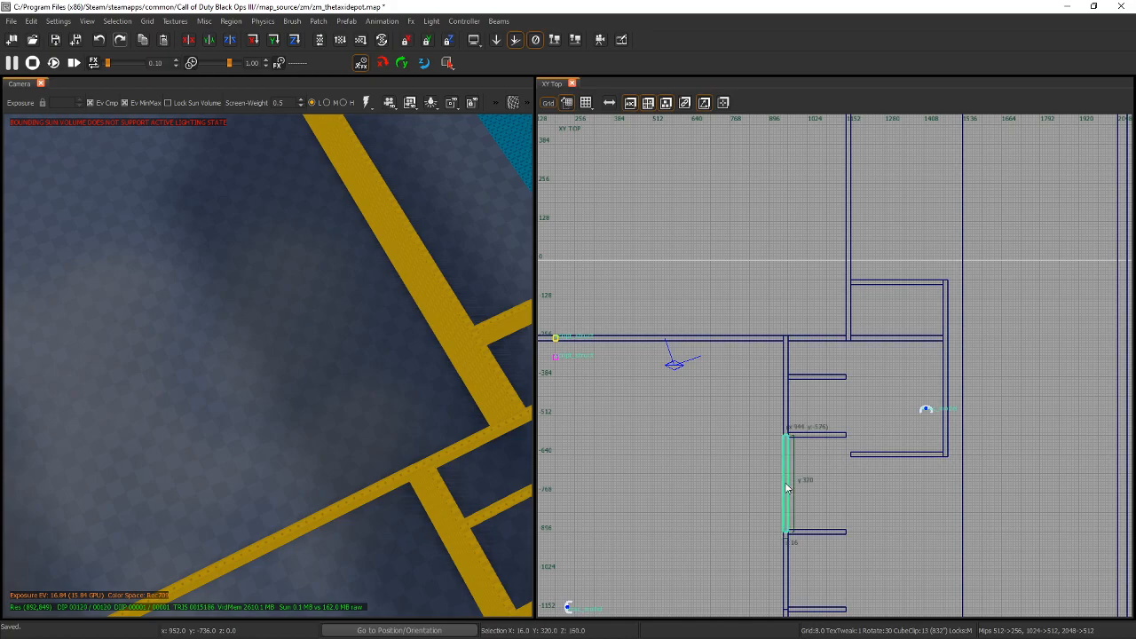
{"action": "left_click_drag", "start_coordinate": [786, 486], "coordinate": [844, 489]}
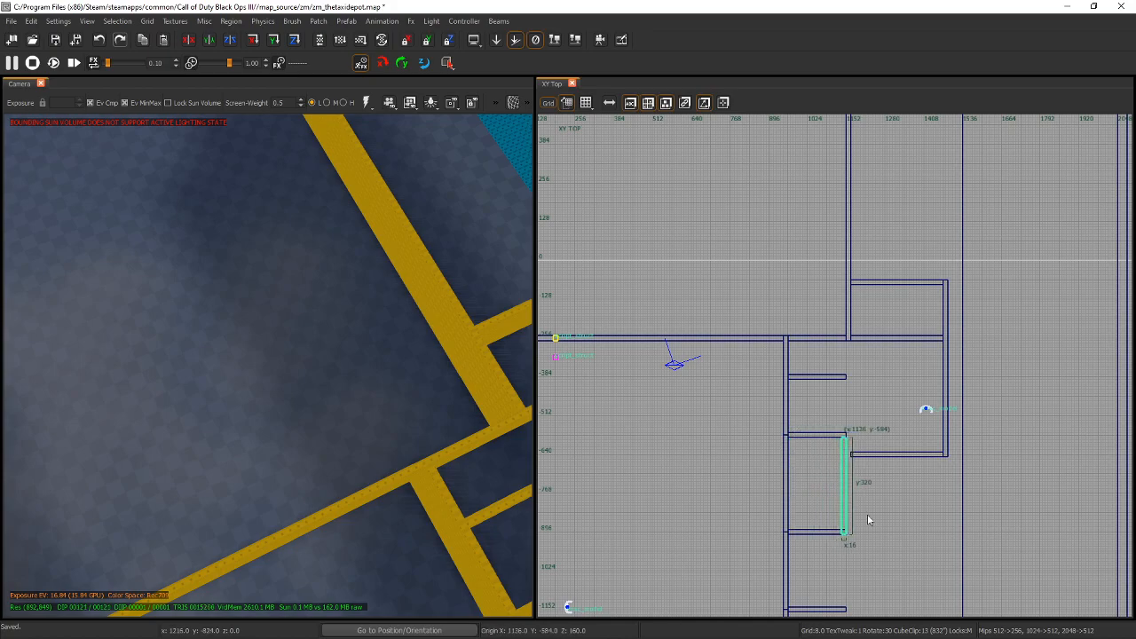
{"action": "left_click_drag", "start_coordinate": [845, 486], "coordinate": [849, 486]}
{"action": "scroll", "coordinate": [849, 488], "scroll_direction": "up", "scroll_amount": 3}
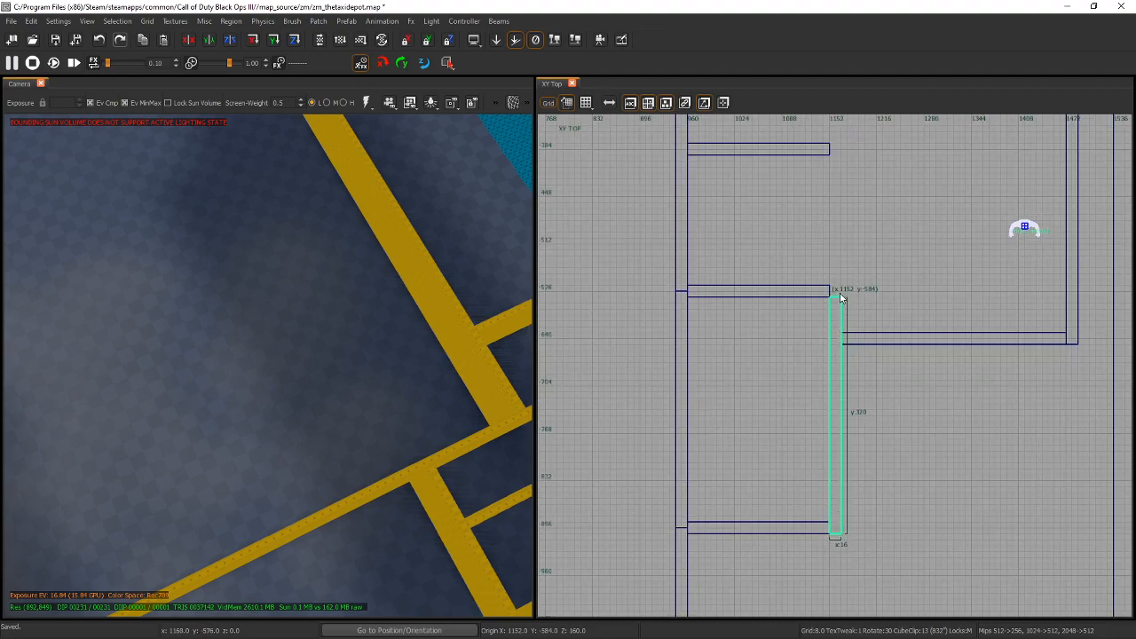
{"action": "left_click_drag", "start_coordinate": [842, 298], "coordinate": [838, 286]}
{"action": "key", "text": "Escape"}
Step: Duplicate the 256-unit wall segment from x 944 and place it at x 1152, y -896 to close the next small room
{"action": "scroll", "coordinate": [858, 509], "scroll_direction": "down", "scroll_amount": 2}
{"action": "right_click_drag", "start_coordinate": [861, 537], "coordinate": [837, 348]}
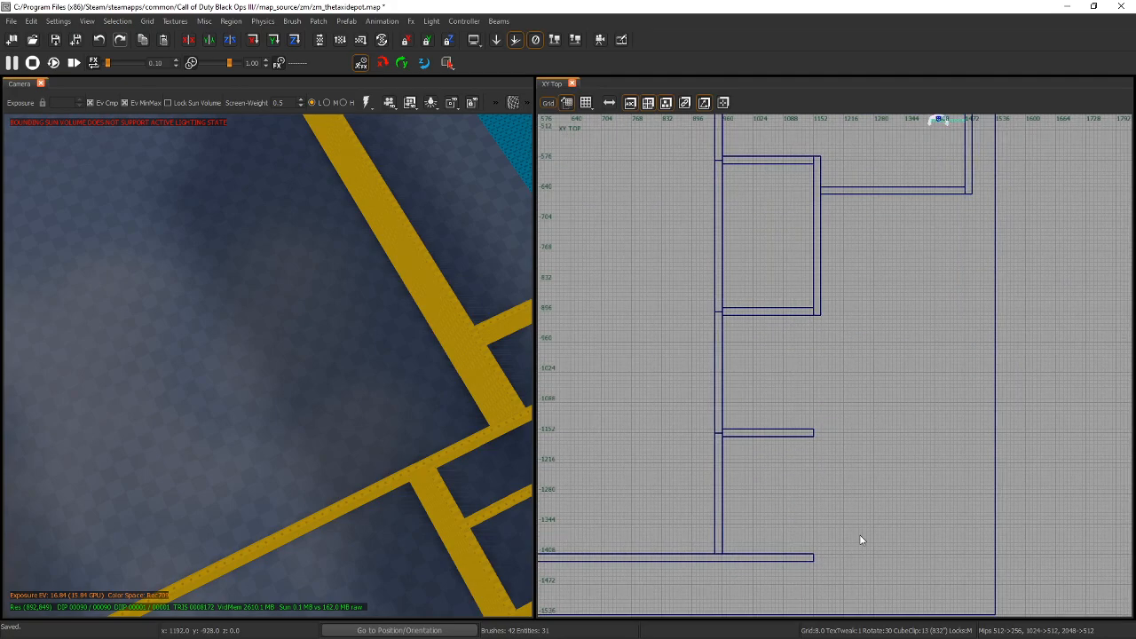
{"action": "left_click", "coordinate": [718, 386], "text": "shift"}
{"action": "key", "text": "space"}
{"action": "mouse_move", "coordinate": [717, 383]}
{"action": "left_mouse_down"}
{"action": "mouse_move", "coordinate": [799, 384]}
{"action": "mouse_move", "coordinate": [770, 375]}
{"action": "mouse_move", "coordinate": [789, 375]}
{"action": "left_mouse_up"}
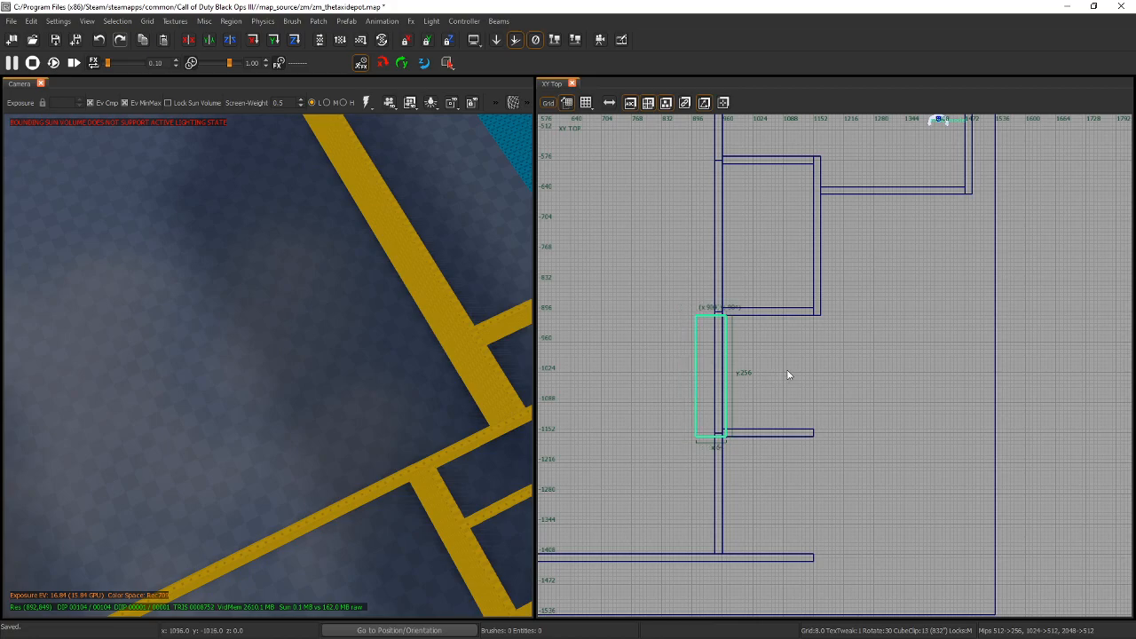
{"action": "key", "text": "ctrl+z"}
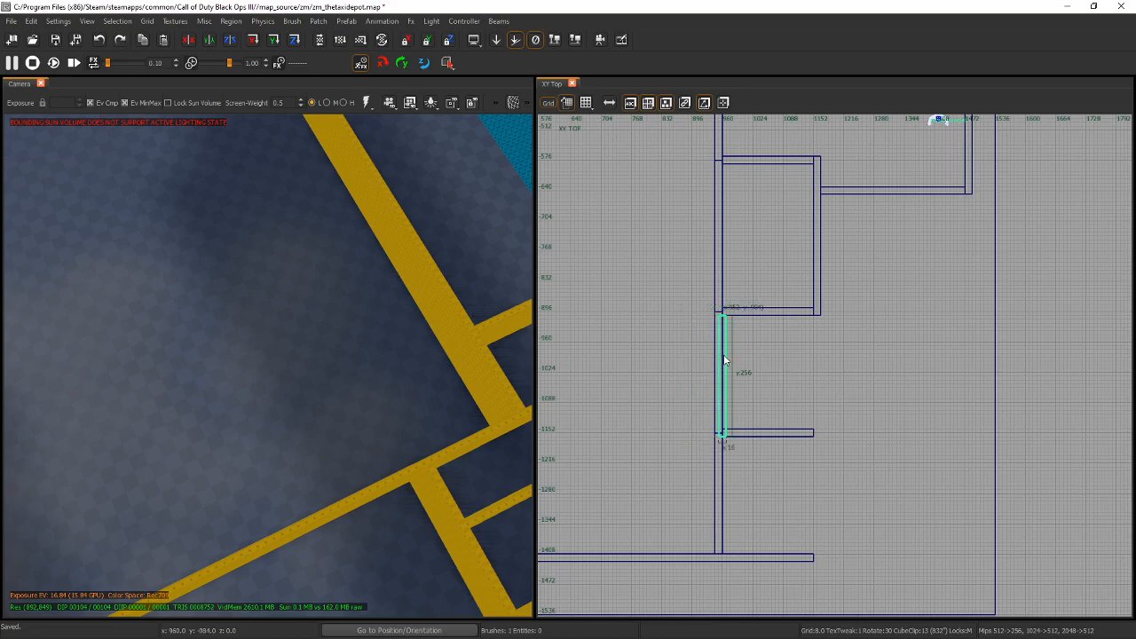
{"action": "left_click_drag", "start_coordinate": [724, 359], "coordinate": [819, 357]}
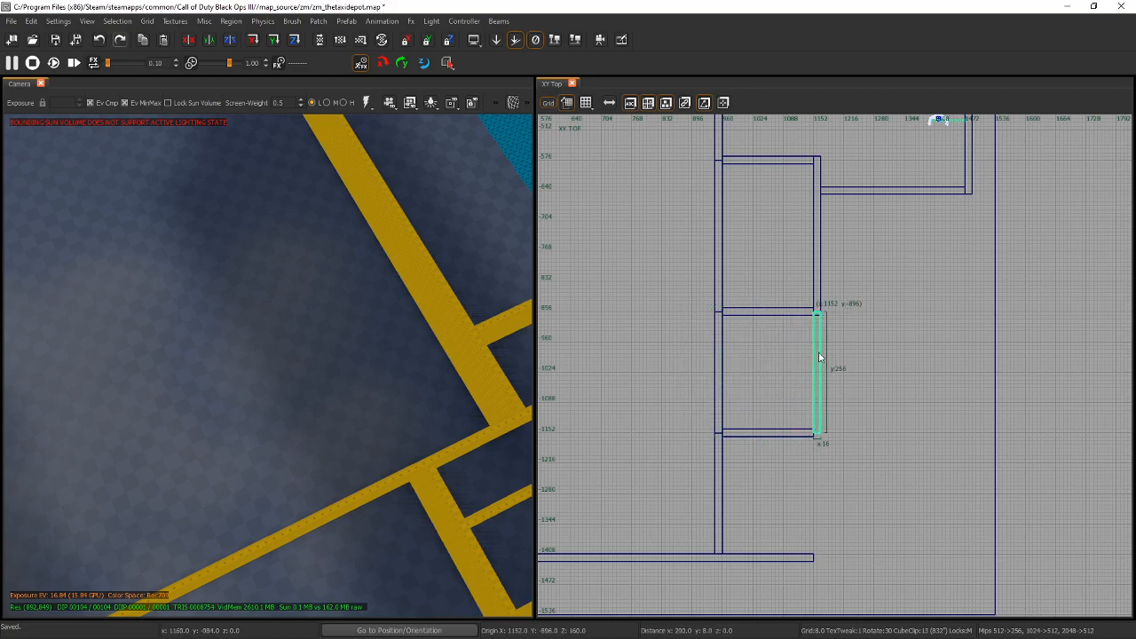
{"action": "key", "text": "Escape"}
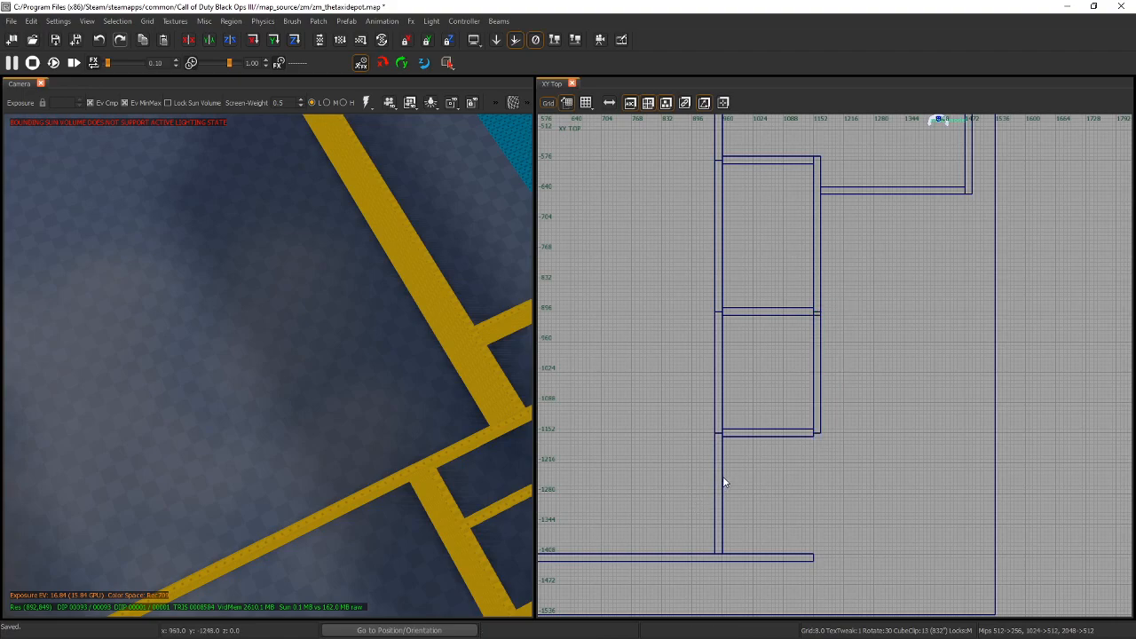
Step: Duplicate the southernmost segment of the x 944 wall to x 1152, y -1152 and lengthen it to 272 units to meet the outer corner
{"action": "left_click", "coordinate": [720, 484]}
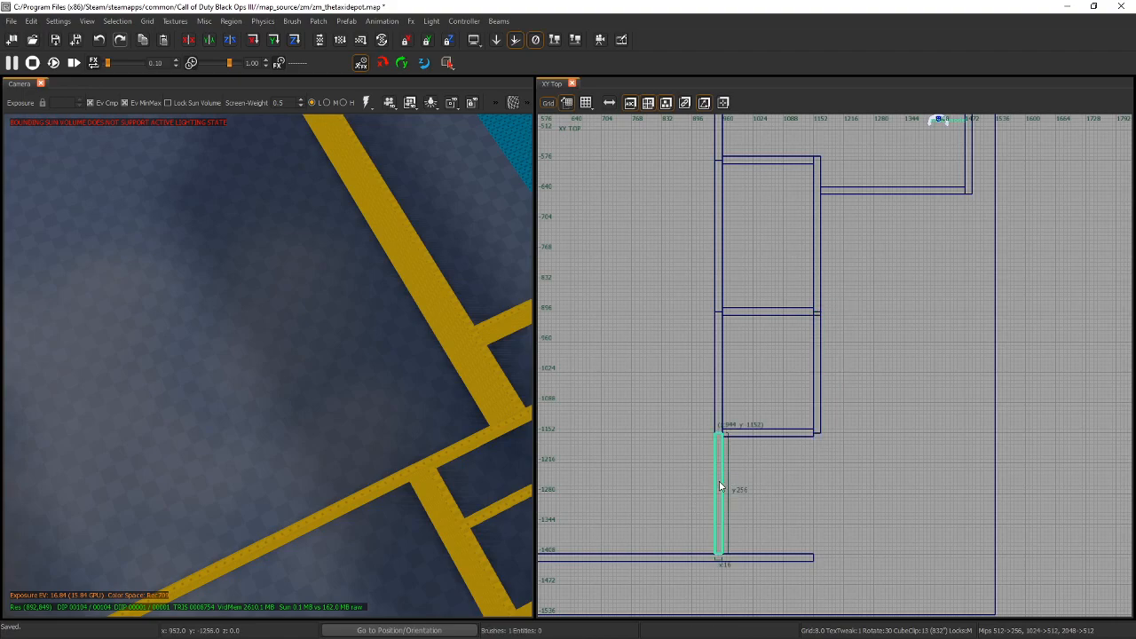
{"action": "left_click_drag", "start_coordinate": [720, 486], "coordinate": [816, 486]}
{"action": "scroll", "coordinate": [817, 557], "scroll_direction": "up", "scroll_amount": 4}
{"action": "left_click_drag", "start_coordinate": [815, 556], "coordinate": [817, 579]}
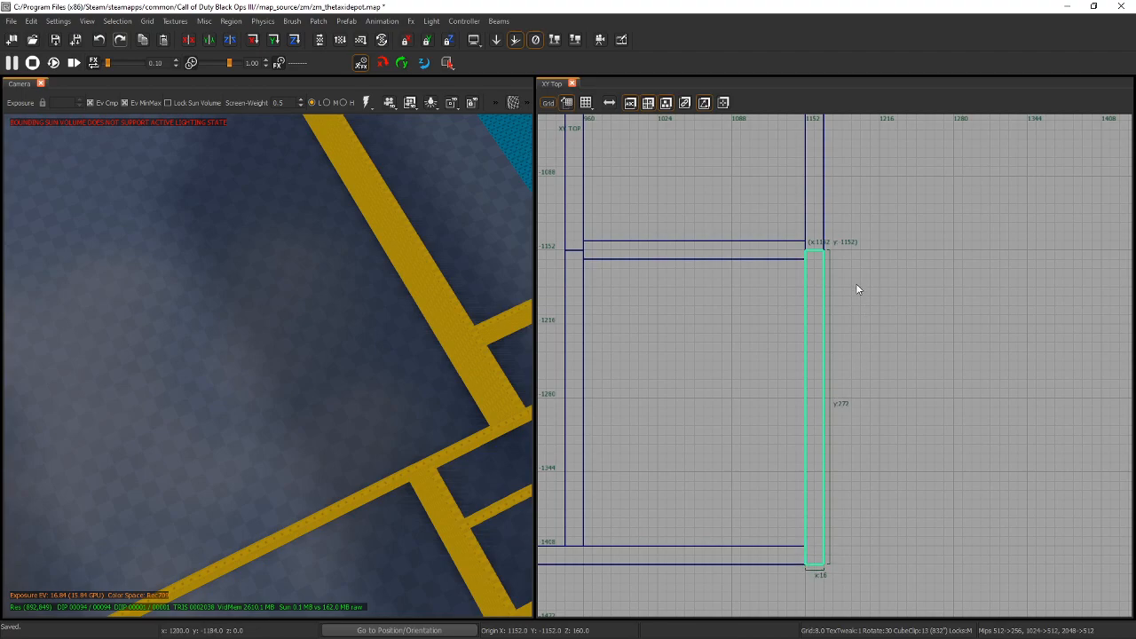
{"action": "key", "text": "Escape"}
Step: Trim the overlapping lower end of the 336-unit wall at x 1152 to y -896, flush with the segment below
{"action": "right_click_drag", "start_coordinate": [835, 251], "coordinate": [854, 501]}
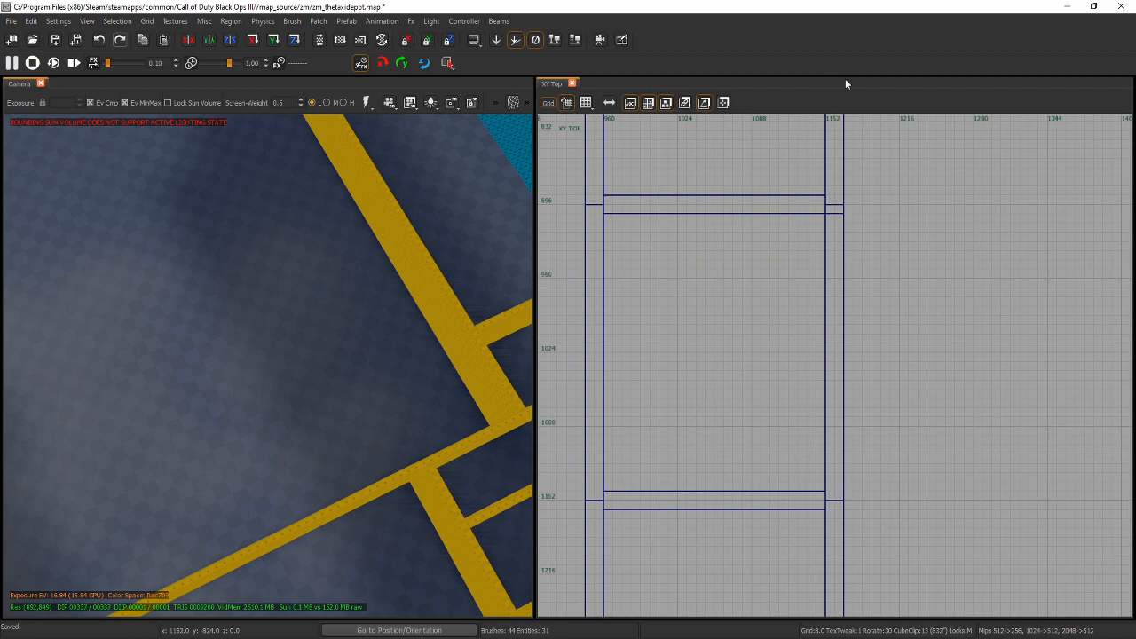
{"action": "right_click_drag", "start_coordinate": [883, 211], "coordinate": [880, 276]}
{"action": "left_click", "coordinate": [826, 305], "text": "shift"}
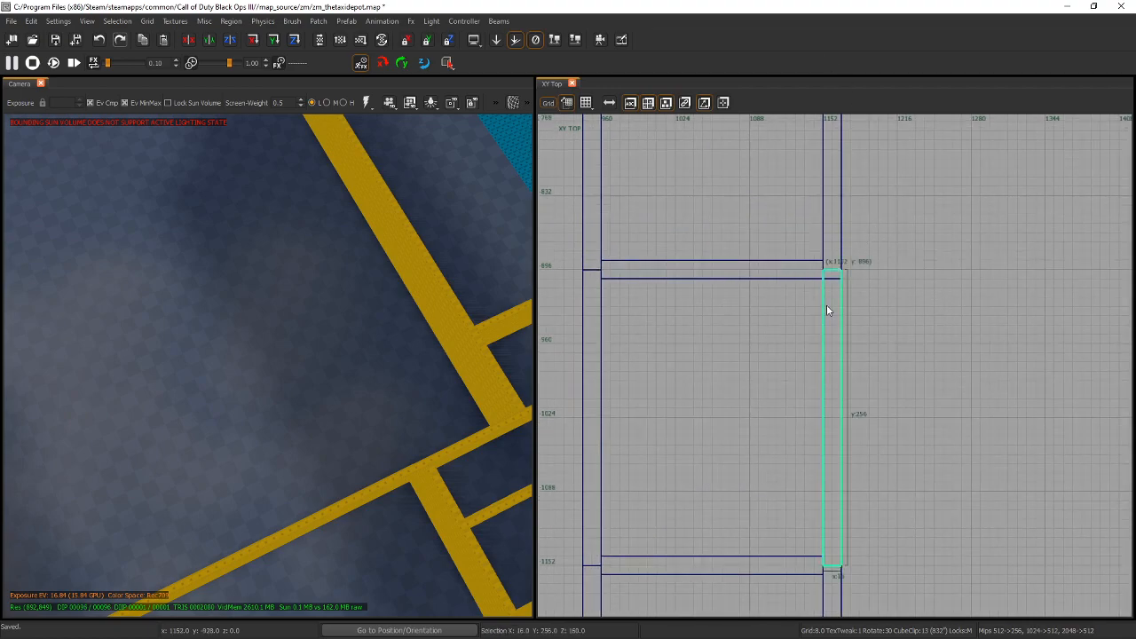
{"action": "key", "text": "Escape"}
{"action": "left_click", "coordinate": [834, 265], "text": "shift"}
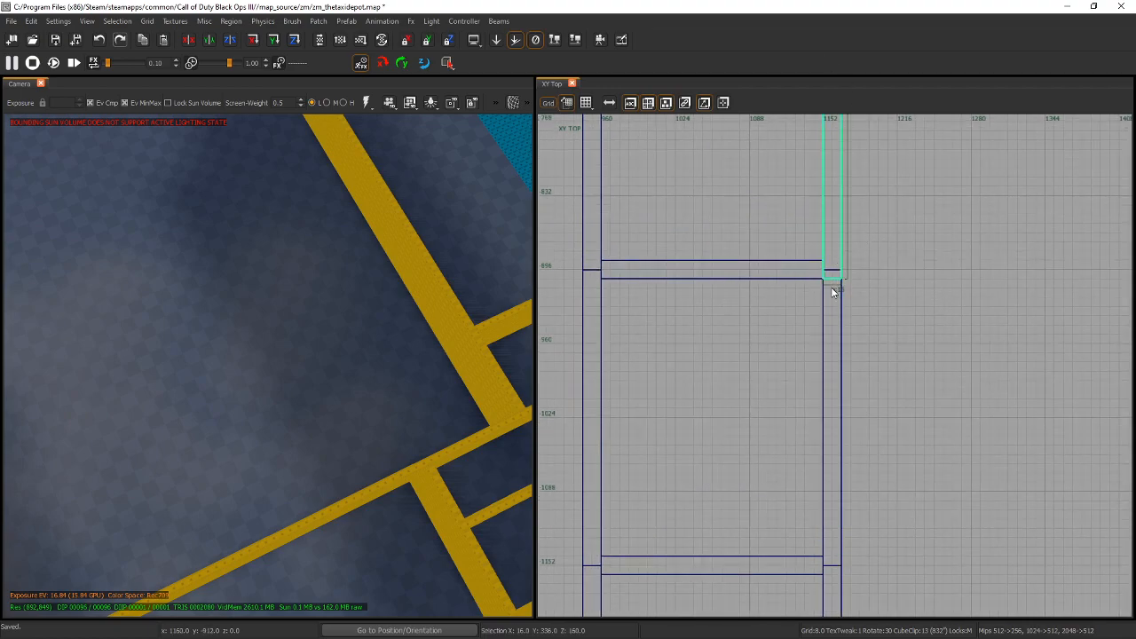
{"action": "key", "text": "Escape"}
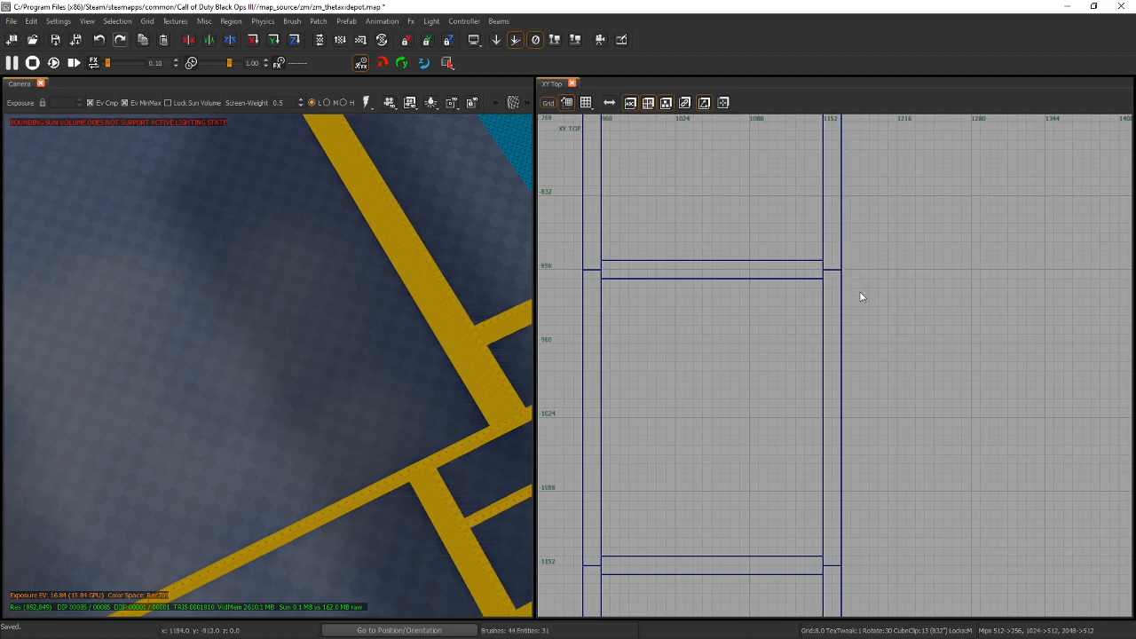
Step: Duplicate the 328-unit northernmost segment of the x 944 wall and place the copy at x 1152, y -240
{"action": "scroll", "coordinate": [825, 268], "scroll_direction": "down", "scroll_amount": 4}
{"action": "right_click_drag", "start_coordinate": [823, 266], "coordinate": [824, 355]}
{"action": "right_click_drag", "start_coordinate": [855, 207], "coordinate": [855, 248]}
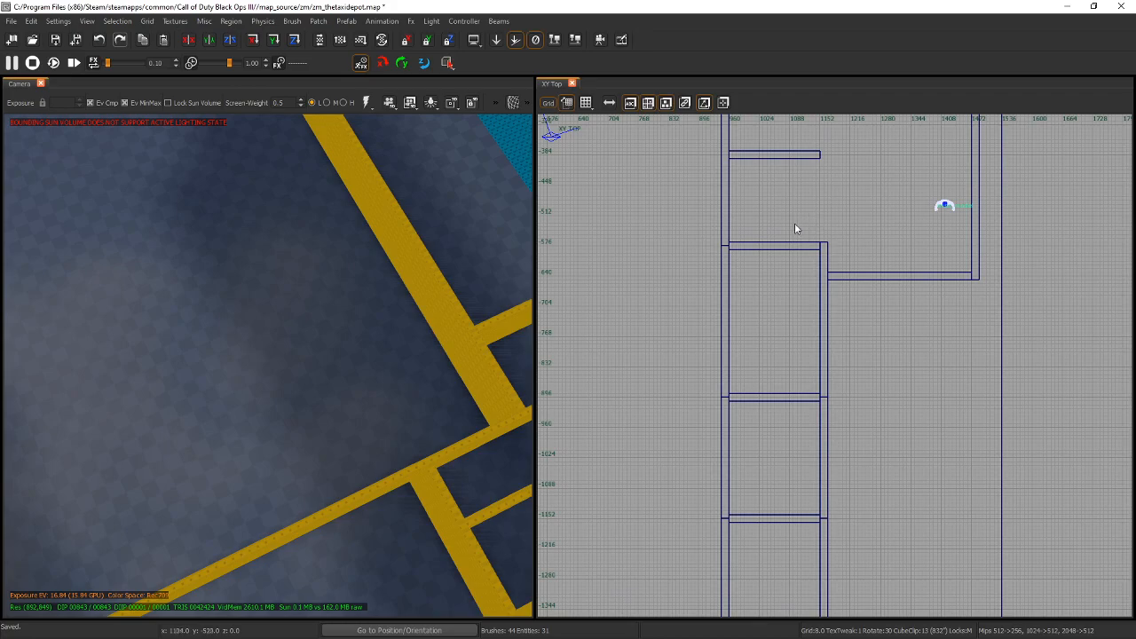
{"action": "right_click_drag", "start_coordinate": [816, 223], "coordinate": [815, 322]}
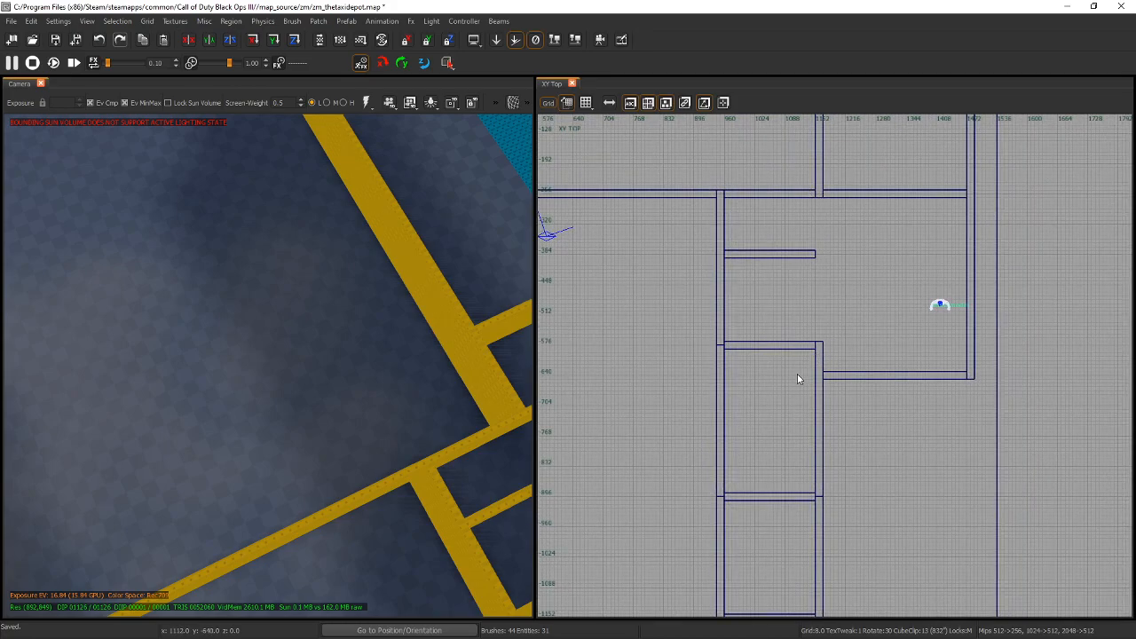
{"action": "scroll", "coordinate": [797, 373], "scroll_direction": "down", "scroll_amount": 3}
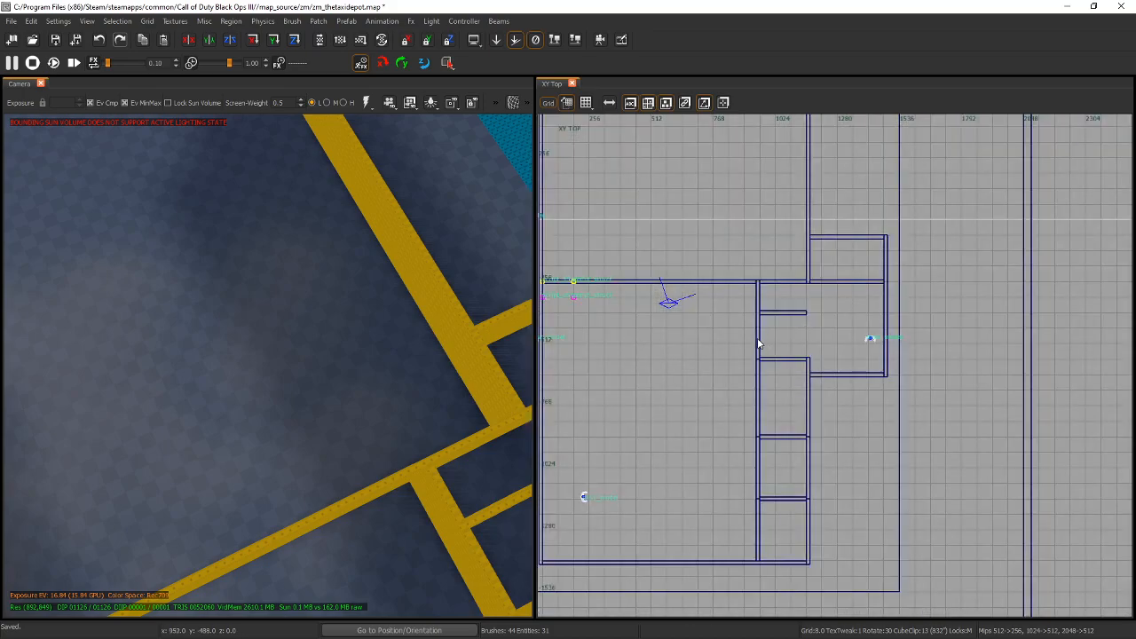
{"action": "left_click", "coordinate": [759, 339], "text": "shift"}
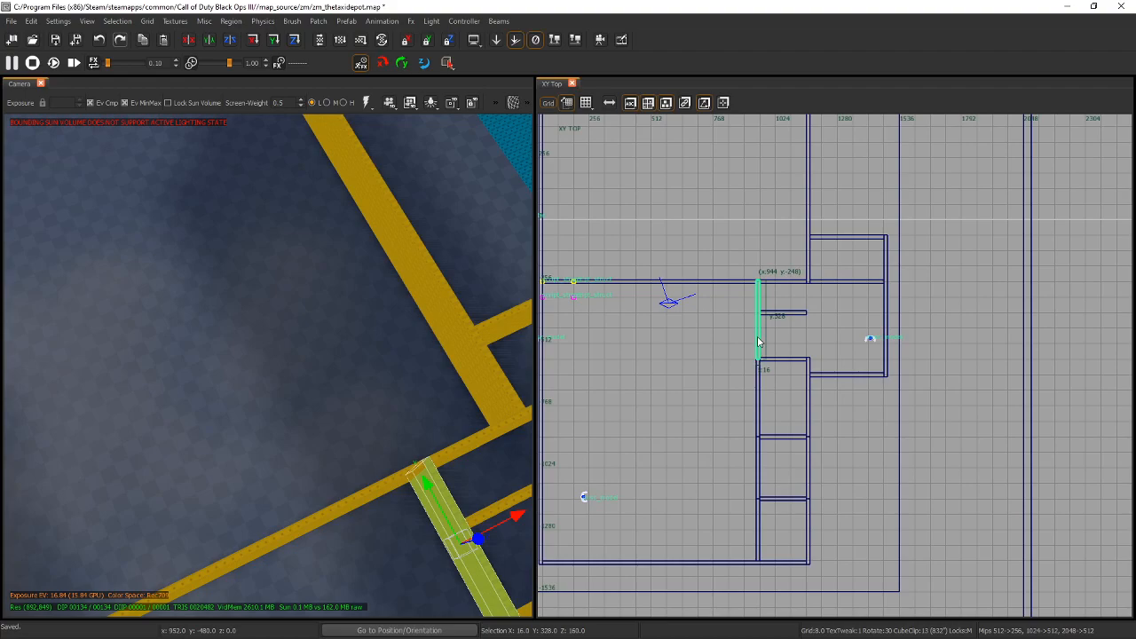
{"action": "left_click_drag", "start_coordinate": [759, 340], "coordinate": [809, 336]}
{"action": "scroll", "coordinate": [809, 302], "scroll_direction": "up", "scroll_amount": 3}
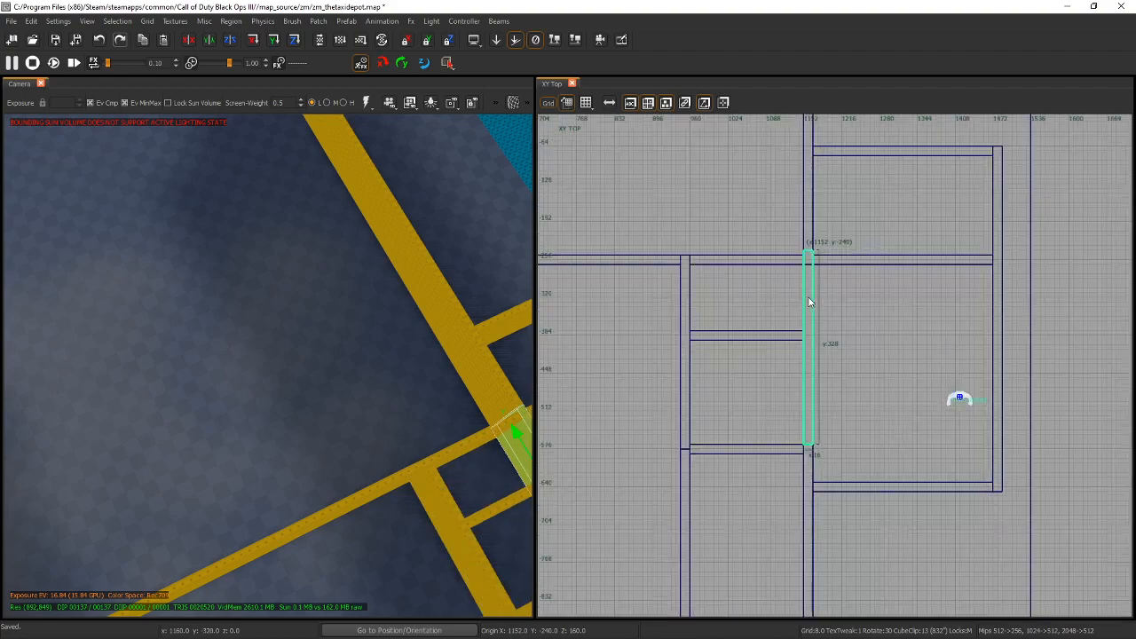
Step: Trim the copied wall's upper end to y -264, flush under the horizontal wall, leaving it 304 units long
{"action": "scroll", "coordinate": [809, 302], "scroll_direction": "up", "scroll_amount": 2}
{"action": "mouse_move", "coordinate": [806, 197]}
{"action": "left_mouse_down"}
{"action": "mouse_move", "coordinate": [805, 273]}
{"action": "mouse_move", "coordinate": [806, 215]}
{"action": "mouse_move", "coordinate": [806, 232]}
{"action": "left_mouse_up"}
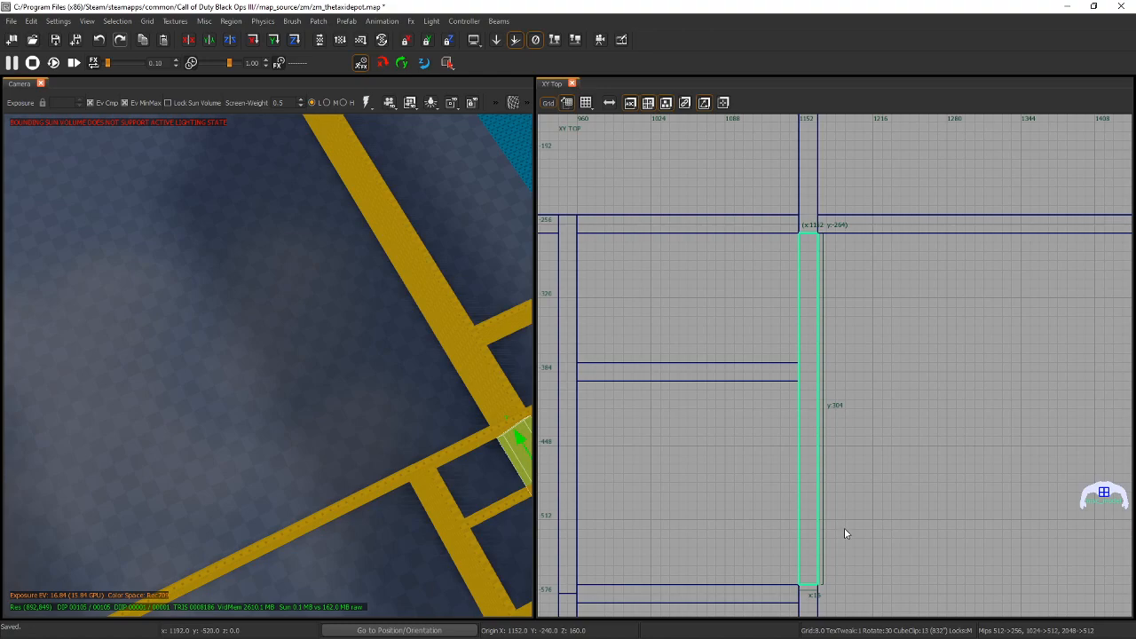
{"action": "mouse_move", "coordinate": [810, 603]}
{"action": "left_mouse_down"}
{"action": "mouse_move", "coordinate": [812, 573]}
{"action": "mouse_move", "coordinate": [814, 607]}
{"action": "left_mouse_up"}
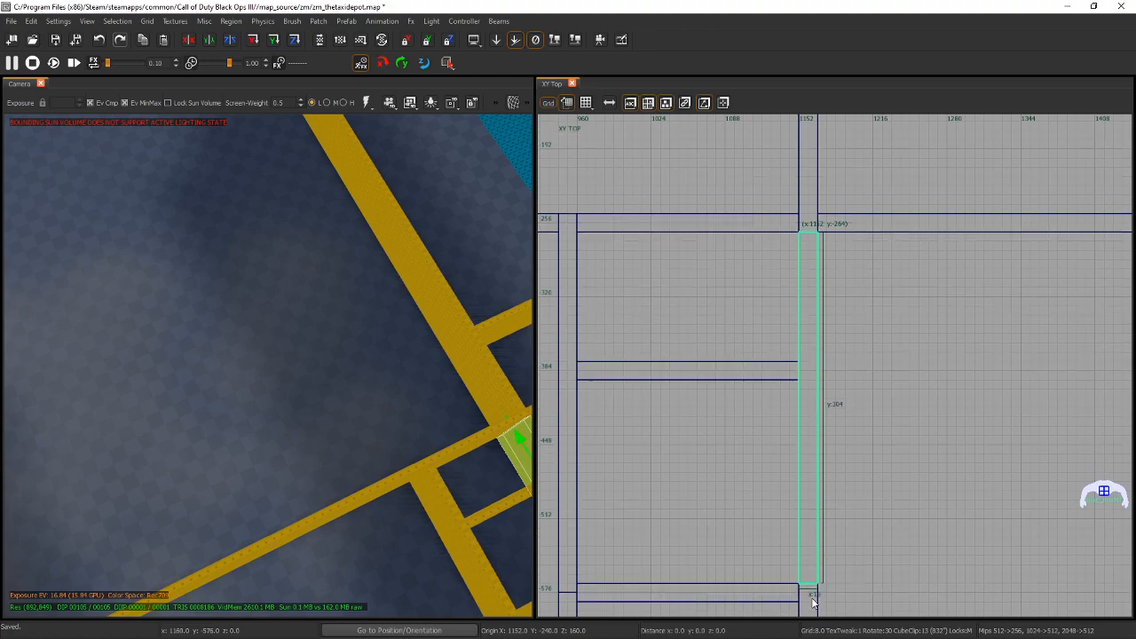
{"action": "key", "text": "Escape"}
{"action": "scroll", "coordinate": [745, 476], "scroll_direction": "down", "scroll_amount": 2}
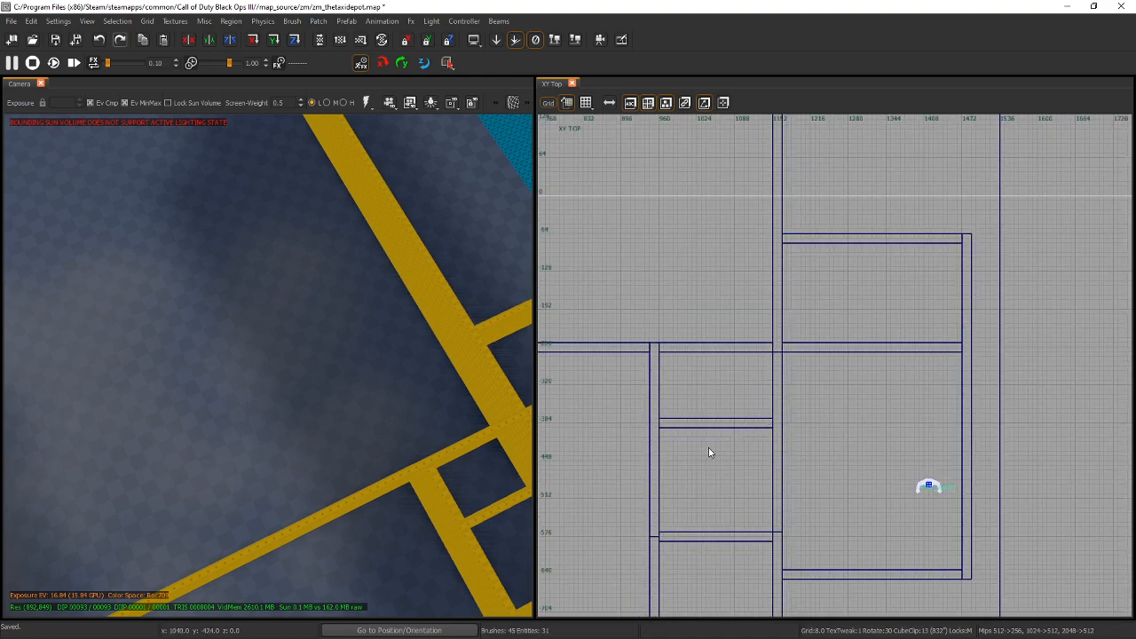
{"action": "scroll", "coordinate": [712, 465], "scroll_direction": "down", "scroll_amount": 1}
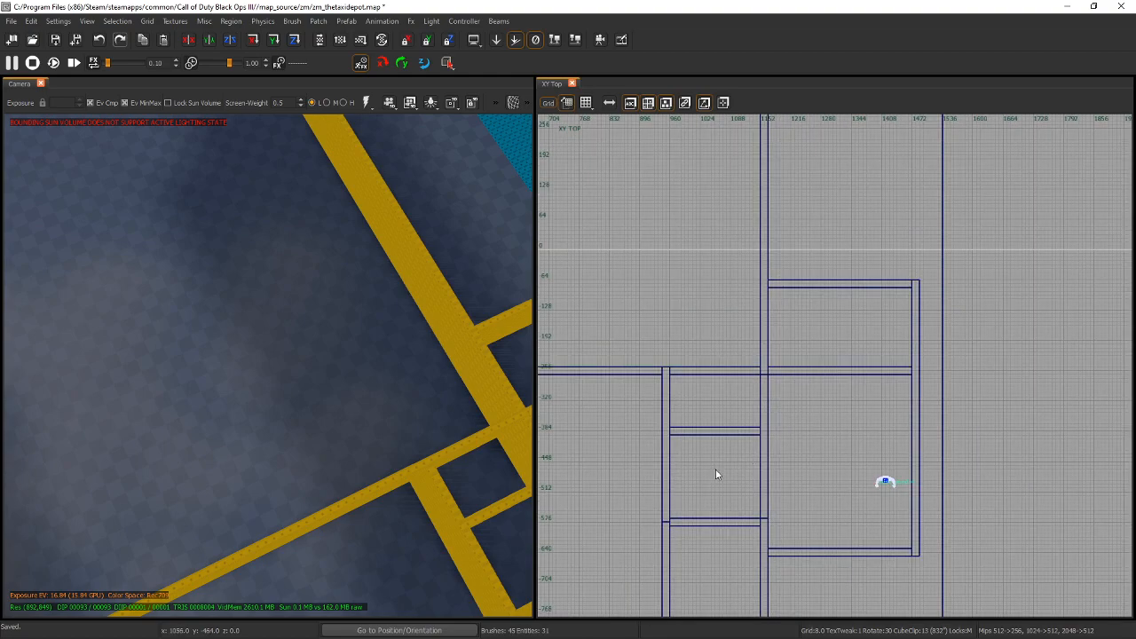
Step: Move the character figure from the large room's lower west area to about x 820, y -1305, beside the x 944 wall
{"action": "mouse_move", "coordinate": [721, 477]}
{"action": "right_mouse_down"}
{"action": "mouse_move", "coordinate": [679, 557]}
{"action": "mouse_move", "coordinate": [647, 571]}
{"action": "right_mouse_up"}
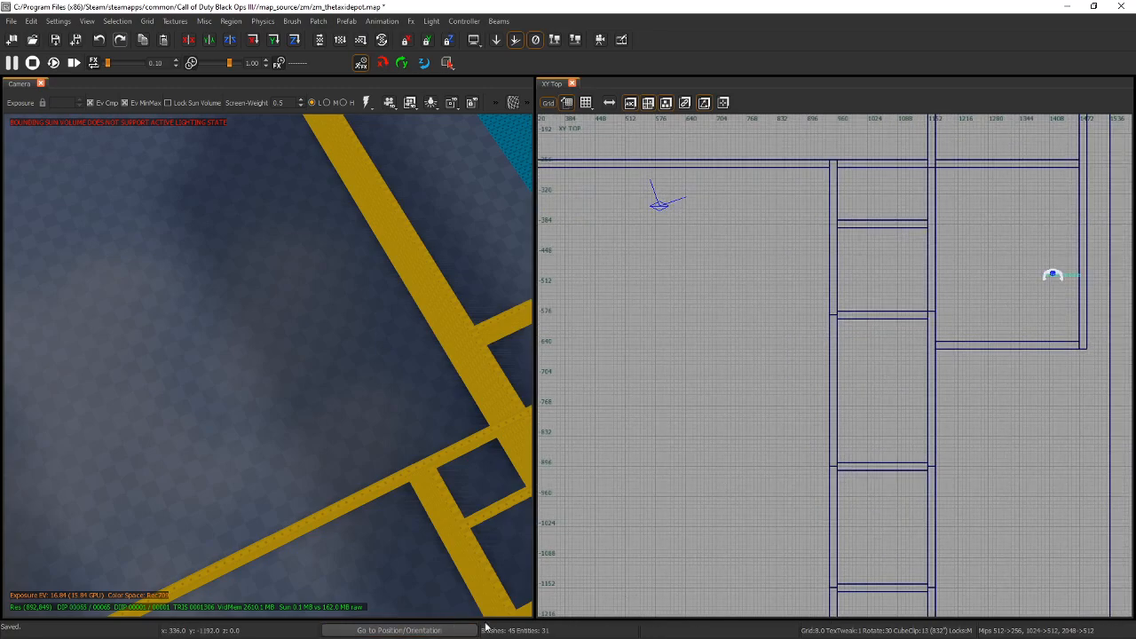
{"action": "scroll", "coordinate": [726, 523], "scroll_direction": "down", "scroll_amount": 2}
{"action": "mouse_move", "coordinate": [848, 528]}
{"action": "left_mouse_down"}
{"action": "mouse_move", "coordinate": [874, 482]}
{"action": "mouse_move", "coordinate": [874, 395]}
{"action": "mouse_move", "coordinate": [874, 433]}
{"action": "left_mouse_up"}
{"action": "key", "text": "BackSpace"}
{"action": "mouse_move", "coordinate": [725, 547]}
{"action": "right_mouse_down"}
{"action": "mouse_move", "coordinate": [760, 276]}
{"action": "mouse_move", "coordinate": [762, 303]}
{"action": "mouse_move", "coordinate": [837, 390]}
{"action": "mouse_move", "coordinate": [796, 384]}
{"action": "right_mouse_up"}
{"action": "key", "text": "shift+h"}
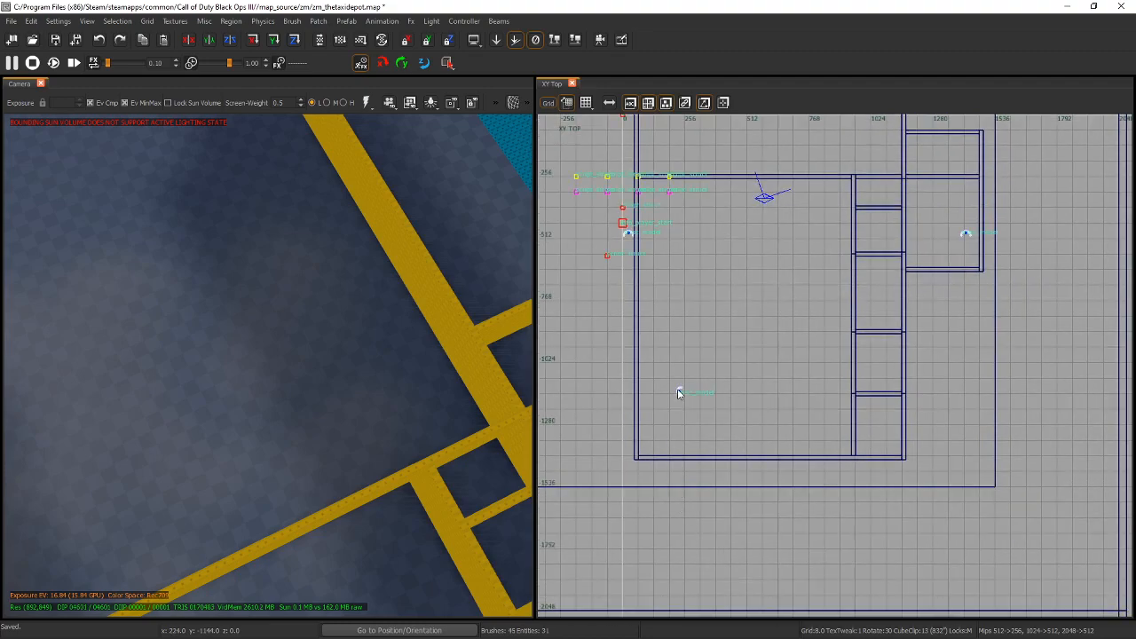
{"action": "left_click", "coordinate": [677, 391], "text": "shift"}
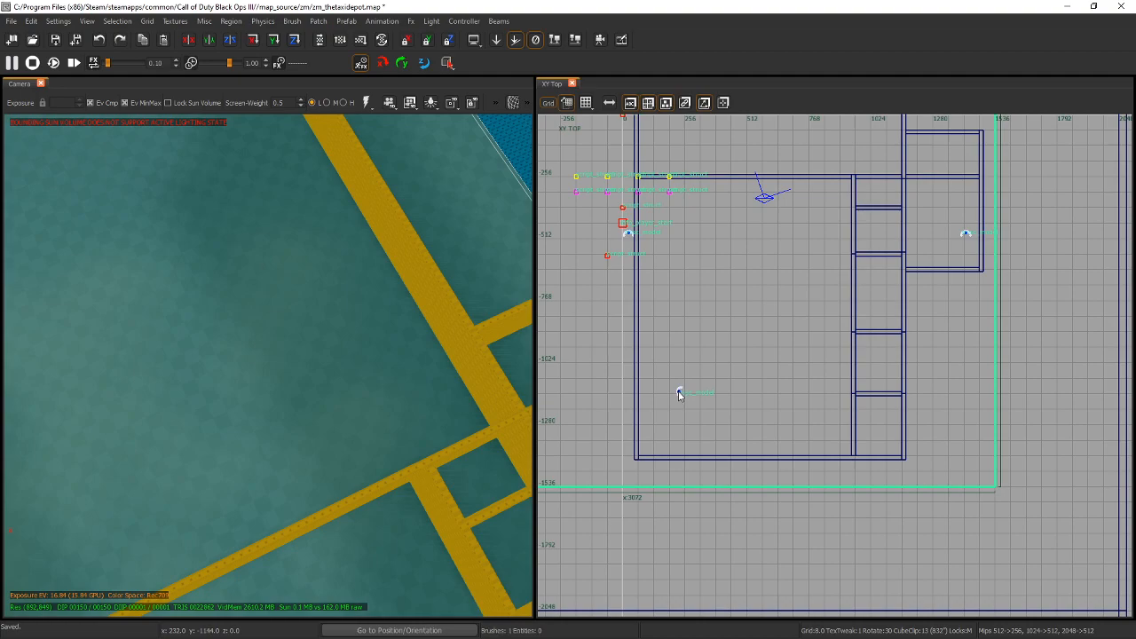
{"action": "key", "text": "Escape"}
{"action": "mouse_move", "coordinate": [680, 393]}
{"action": "left_mouse_down"}
{"action": "mouse_move", "coordinate": [715, 414]}
{"action": "mouse_move", "coordinate": [820, 429]}
{"action": "left_mouse_up"}
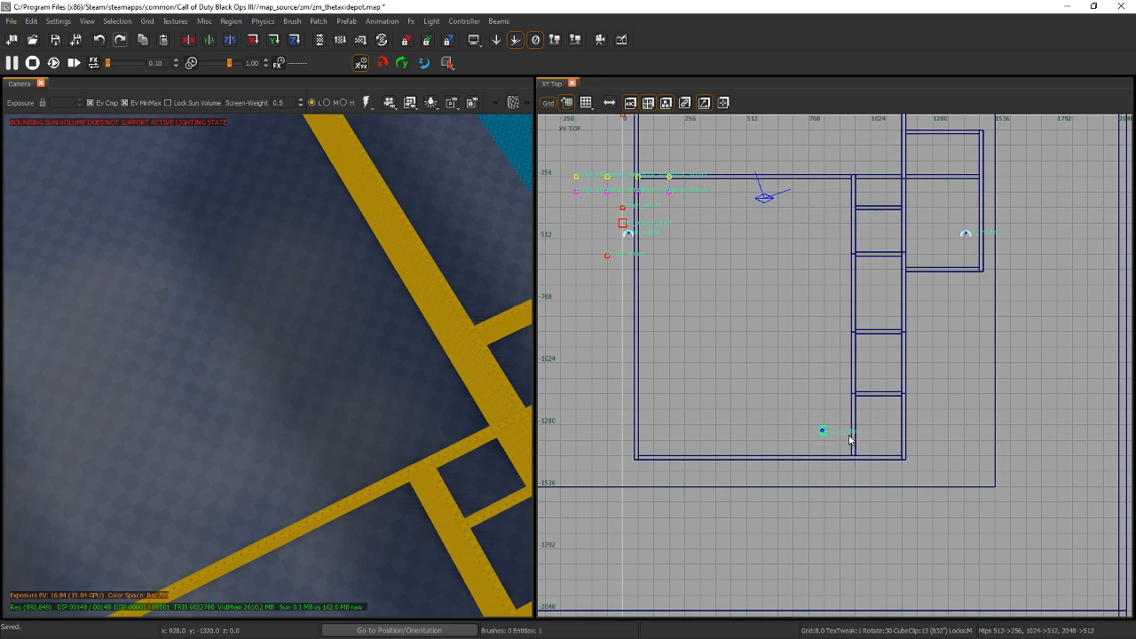
Step: Compare the character figure's height with the surrounding walls in the front and side views
{"action": "key", "text": "ctrl+Tab"}
{"action": "key", "text": "ctrl+Tab"}
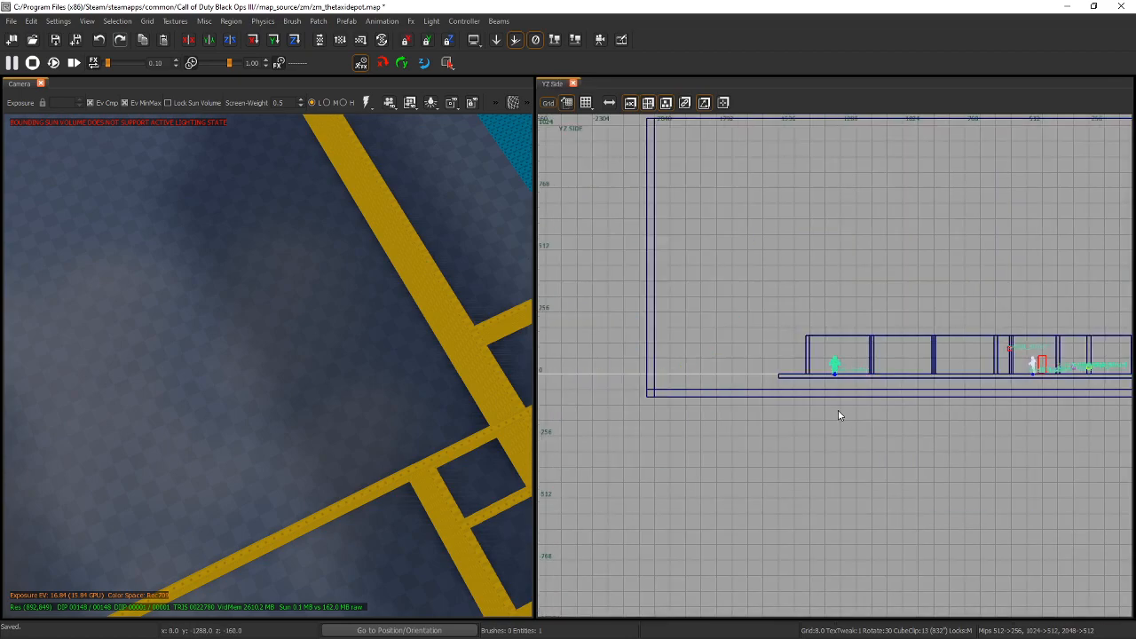
{"action": "scroll", "coordinate": [835, 374], "scroll_direction": "up", "scroll_amount": 5}
{"action": "key", "text": "ctrl+Tab"}
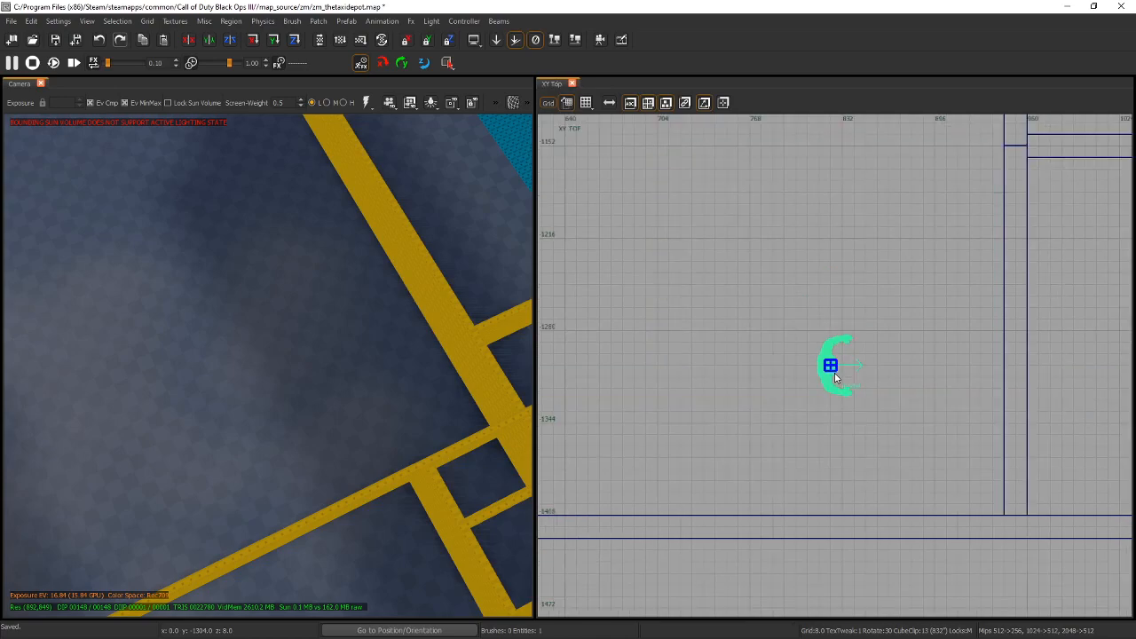
{"action": "key", "text": "ctrl+Tab"}
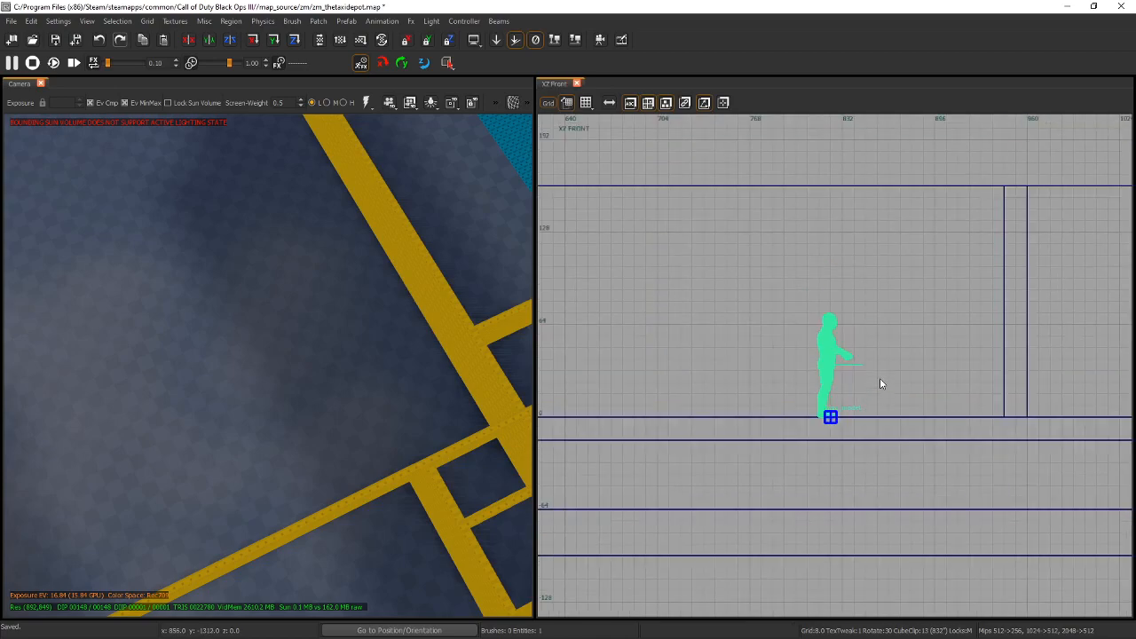
{"action": "key", "text": "ctrl+Tab"}
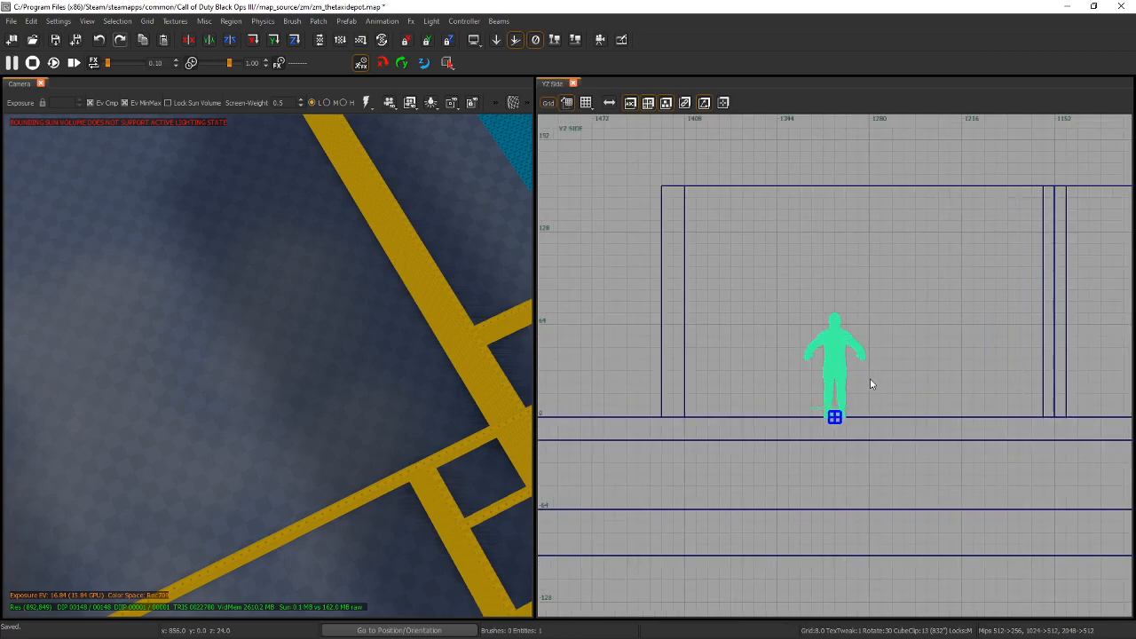
{"action": "scroll", "coordinate": [853, 378], "scroll_direction": "up", "scroll_amount": 3}
{"action": "scroll", "coordinate": [839, 380], "scroll_direction": "down", "scroll_amount": 5}
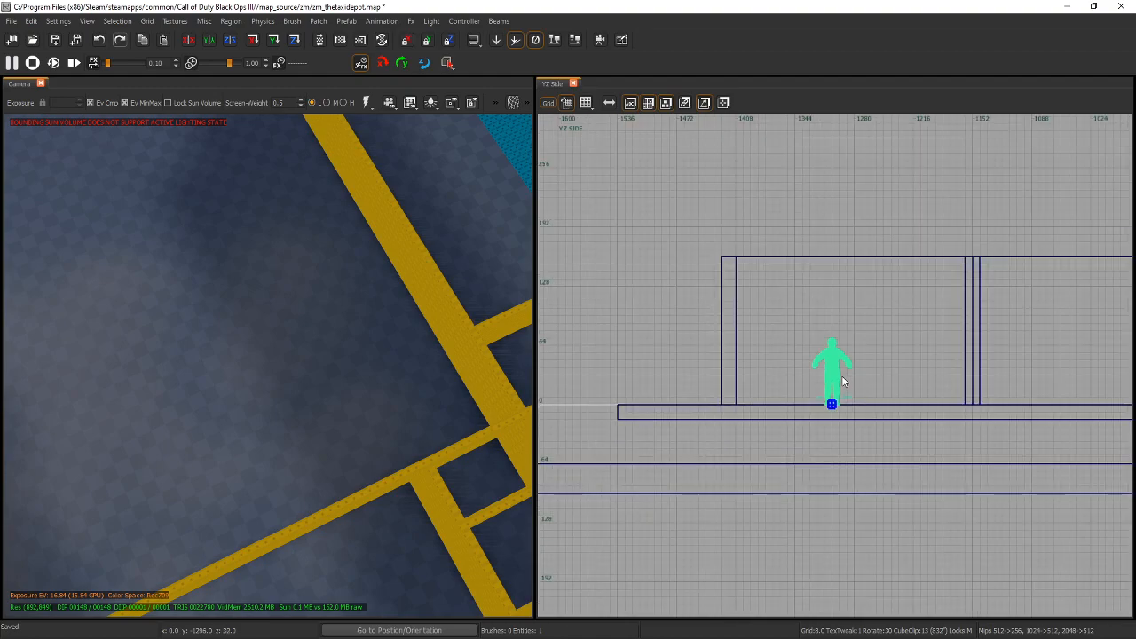
{"action": "key", "text": "ctrl+Tab"}
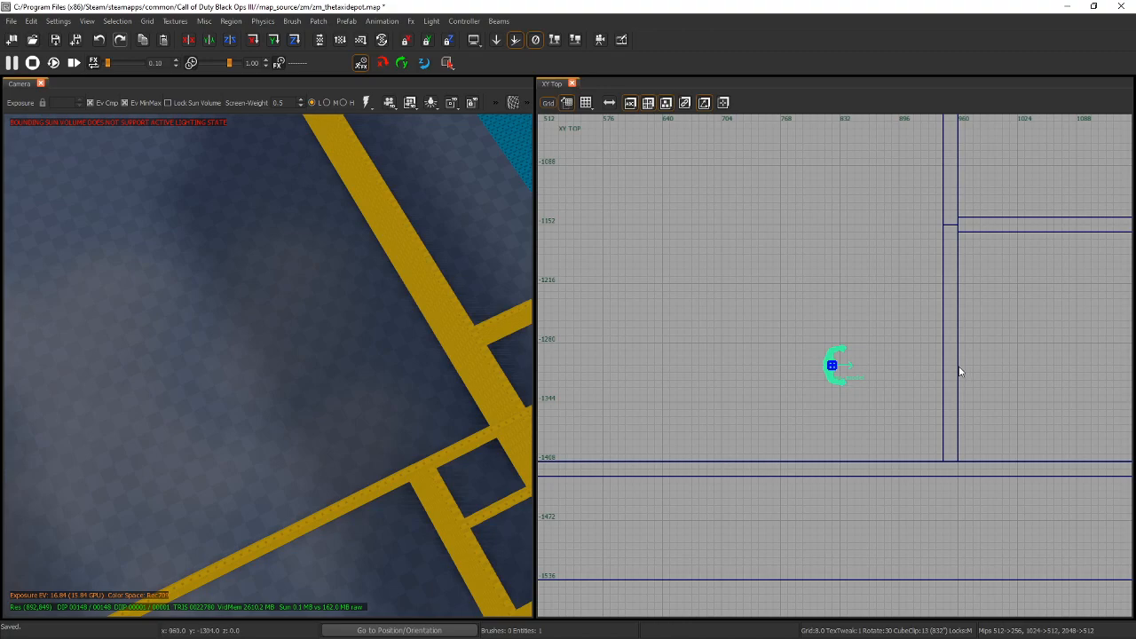
Step: Add the southernmost segment of the x 944 wall to the selection and show it with the figure in the side view
{"action": "left_click", "coordinate": [955, 368], "text": "shift"}
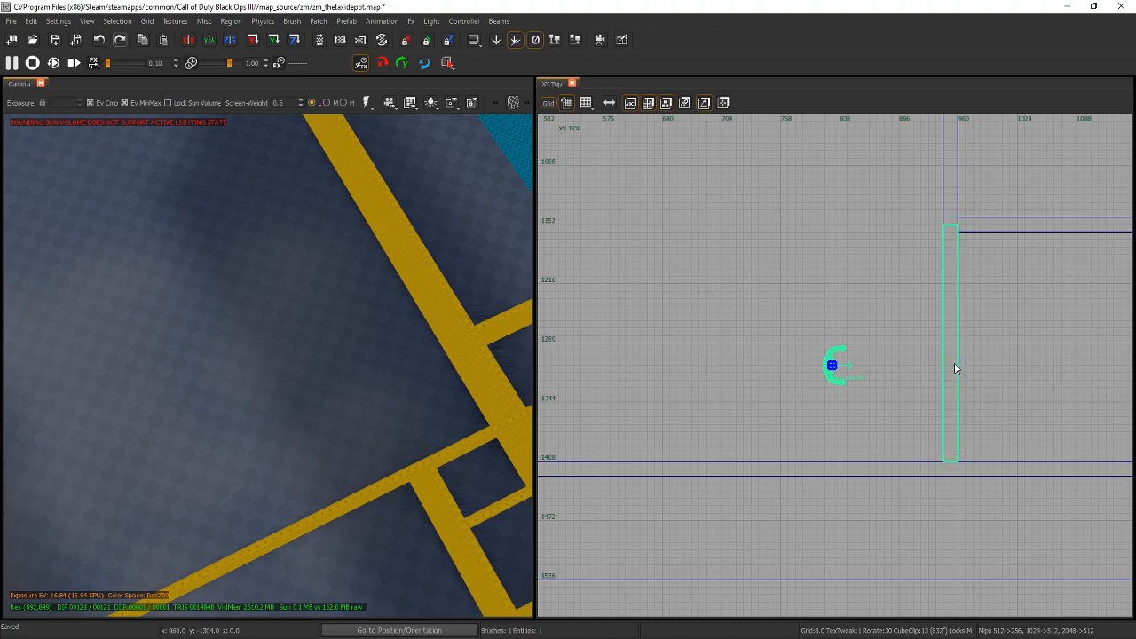
{"action": "key", "text": "ctrl+Tab"}
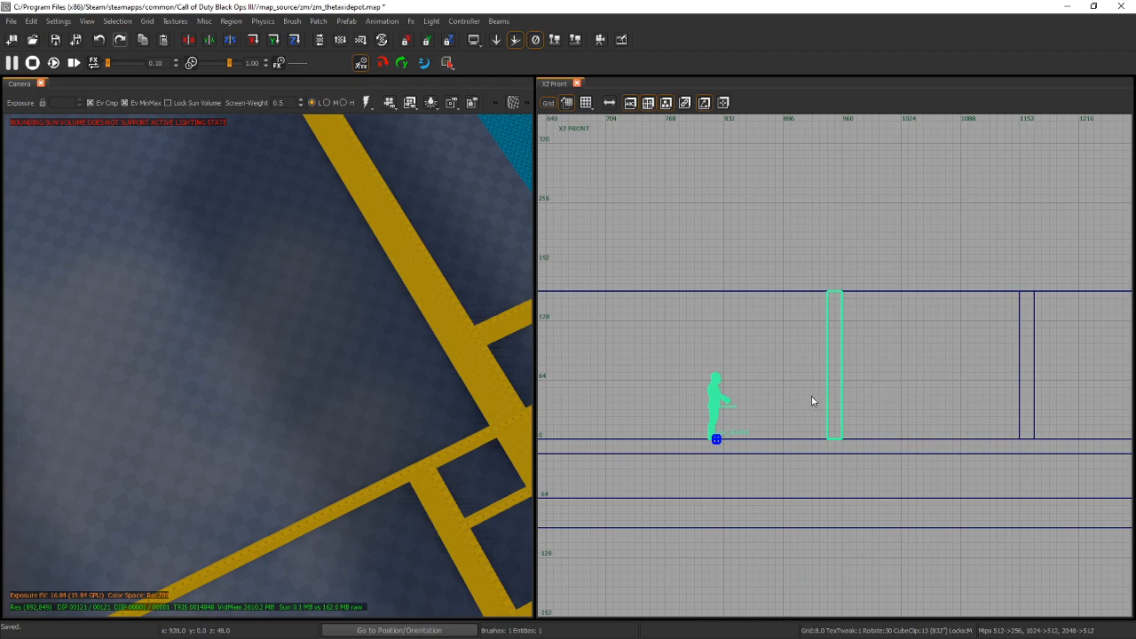
{"action": "key", "text": "ctrl+Tab"}
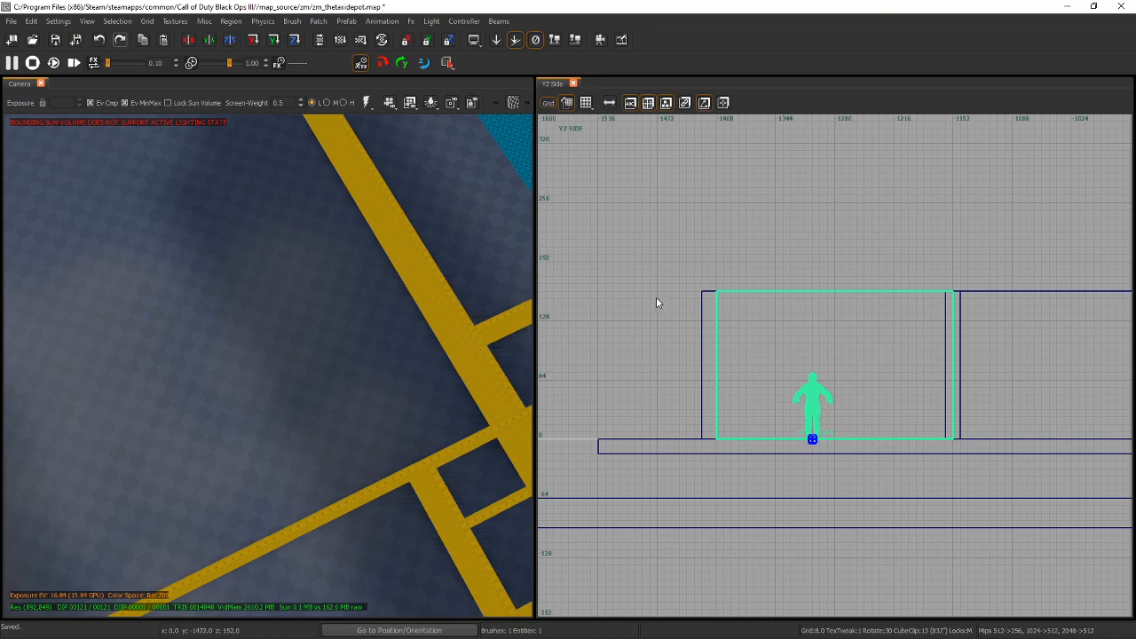
Step: Open the model browser and search all models for "doors"
{"action": "key", "text": "m"}
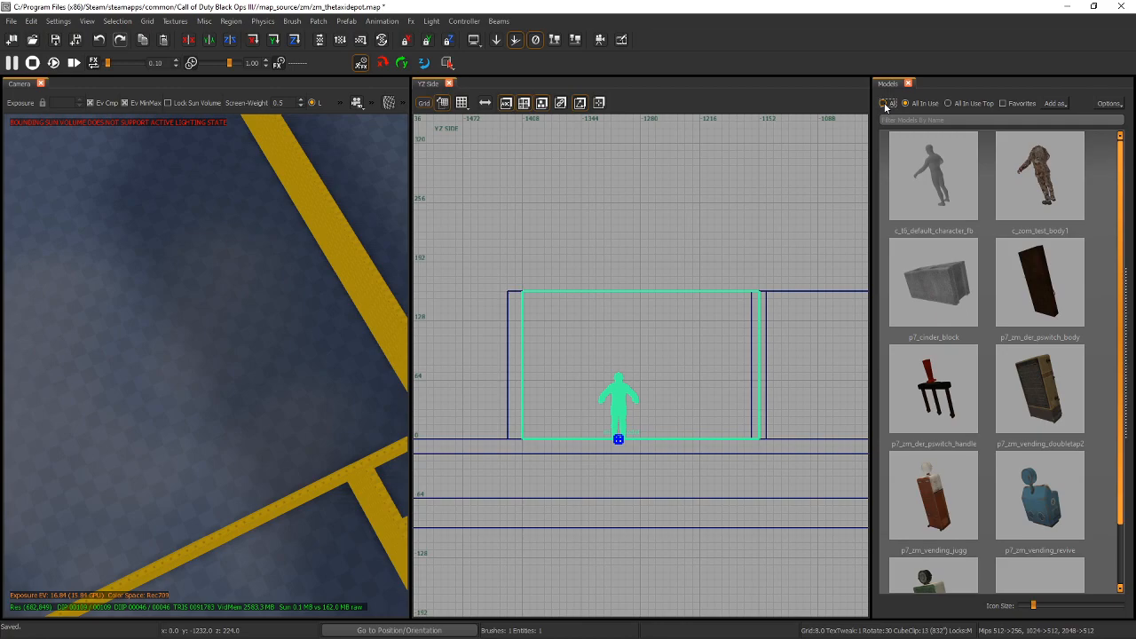
{"action": "left_click", "coordinate": [883, 103]}
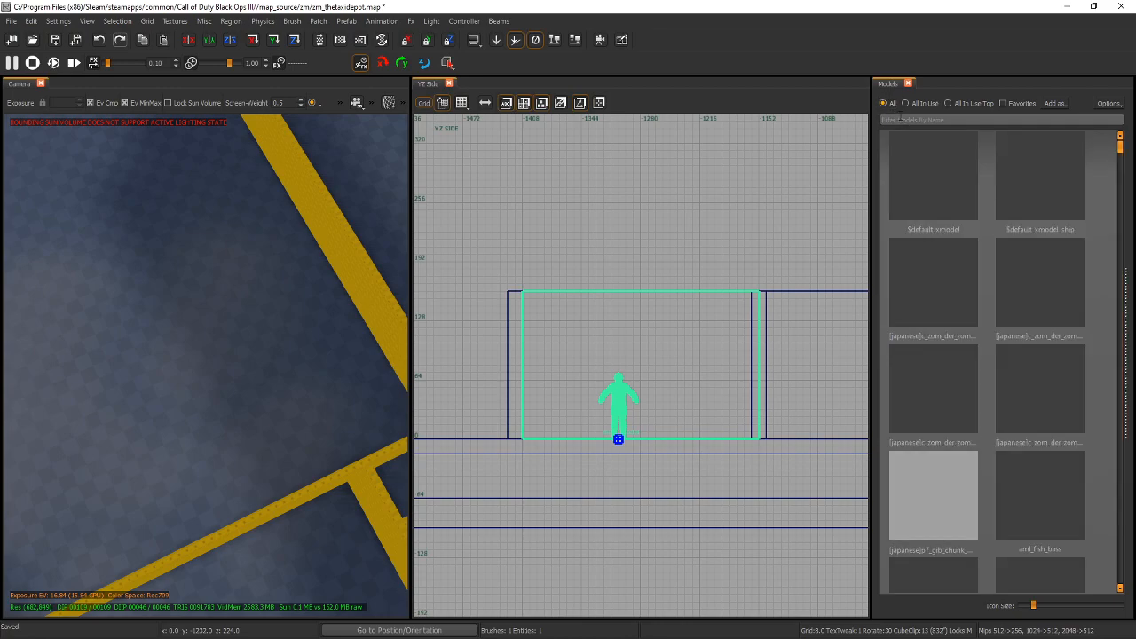
{"action": "left_click", "coordinate": [900, 119]}
{"action": "type", "text": "doors"}
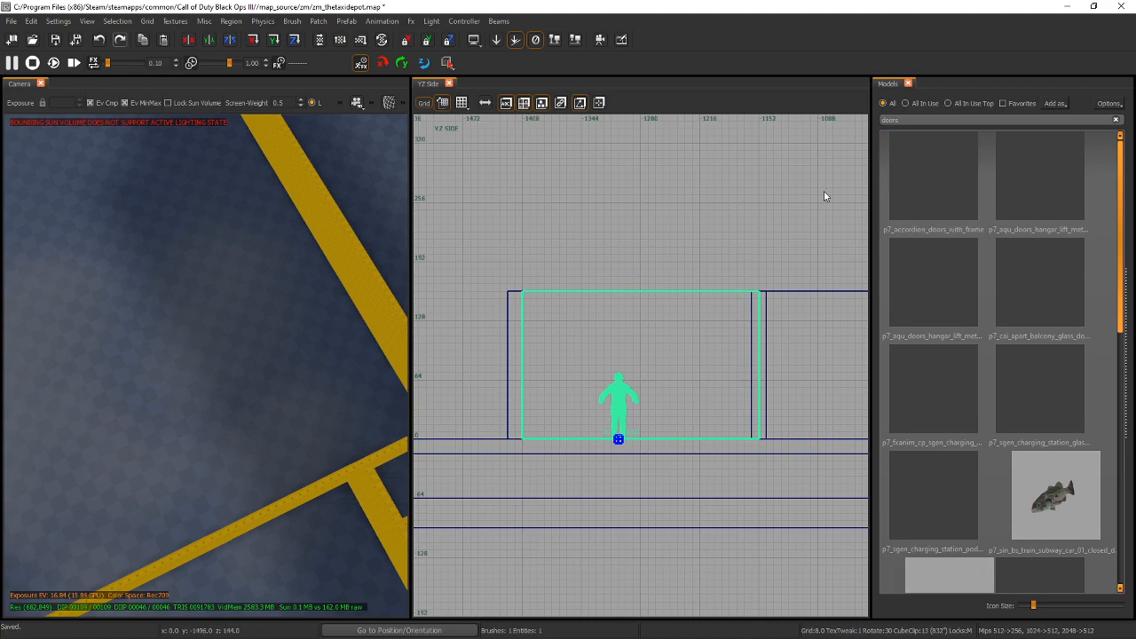
Step: Face the selected wall and character figure in the camera view, and look through the "doors" models
{"action": "mouse_move", "coordinate": [275, 434]}
{"action": "right_mouse_down"}
{"action": "mouse_move", "coordinate": [195, 417]}
{"action": "mouse_move", "coordinate": [248, 386]}
{"action": "mouse_move", "coordinate": [249, 416]}
{"action": "mouse_move", "coordinate": [288, 419]}
{"action": "mouse_move", "coordinate": [257, 440]}
{"action": "right_mouse_up"}
{"action": "mouse_move", "coordinate": [257, 399]}
{"action": "right_mouse_down"}
{"action": "mouse_move", "coordinate": [233, 319]}
{"action": "mouse_move", "coordinate": [143, 333]}
{"action": "right_mouse_up"}
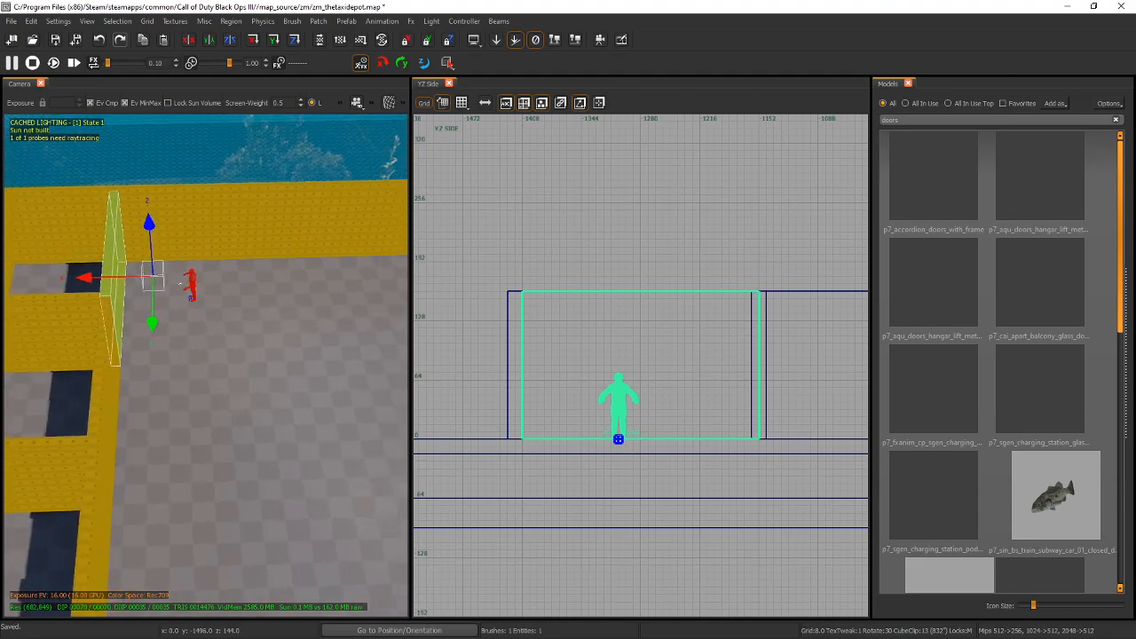
{"action": "mouse_move", "coordinate": [259, 422]}
{"action": "right_mouse_down"}
{"action": "mouse_move", "coordinate": [297, 426]}
{"action": "mouse_move", "coordinate": [319, 400]}
{"action": "mouse_move", "coordinate": [315, 413]}
{"action": "mouse_move", "coordinate": [289, 329]}
{"action": "mouse_move", "coordinate": [275, 346]}
{"action": "mouse_move", "coordinate": [266, 459]}
{"action": "mouse_move", "coordinate": [147, 435]}
{"action": "mouse_move", "coordinate": [178, 457]}
{"action": "mouse_move", "coordinate": [173, 448]}
{"action": "mouse_move", "coordinate": [204, 430]}
{"action": "mouse_move", "coordinate": [290, 434]}
{"action": "right_mouse_up"}
{"action": "right_click_drag", "start_coordinate": [308, 531], "coordinate": [402, 531]}
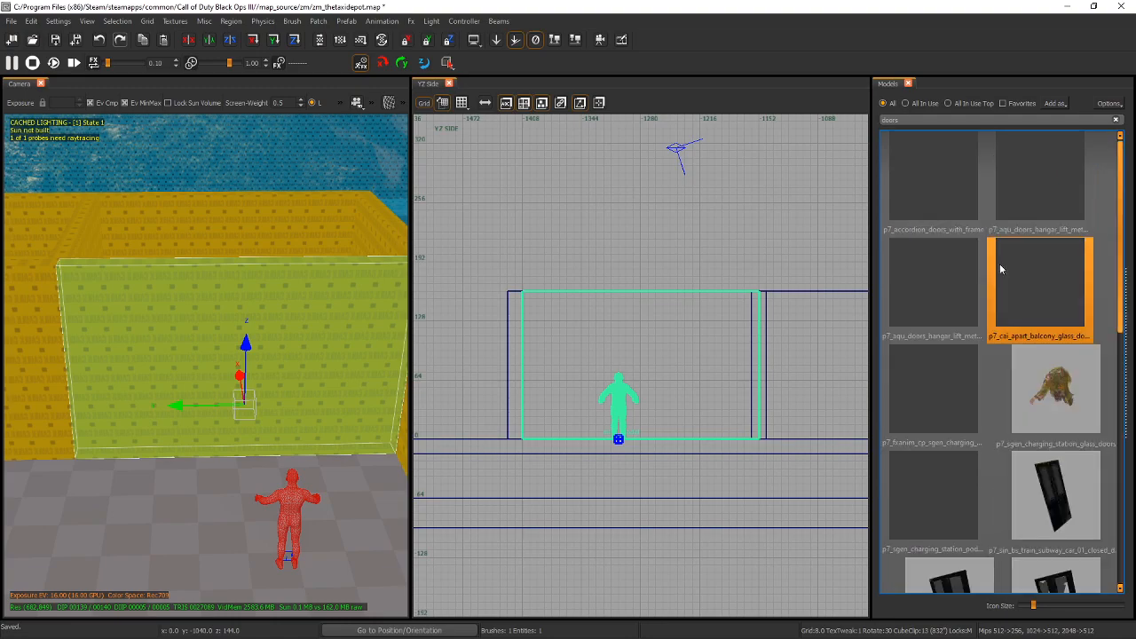
{"action": "scroll", "coordinate": [1000, 267], "scroll_direction": "down", "scroll_amount": 5}
{"action": "scroll", "coordinate": [999, 266], "scroll_direction": "up", "scroll_amount": 10}
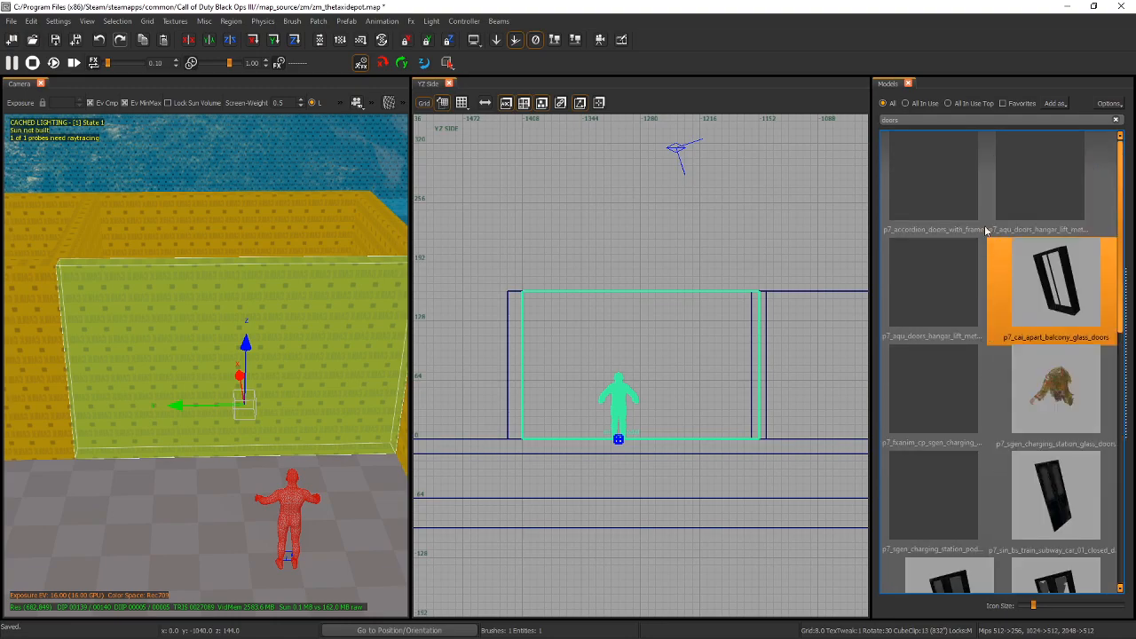
Step: Broaden the model search to "door" and look through the matching models
{"action": "left_click", "coordinate": [925, 122]}
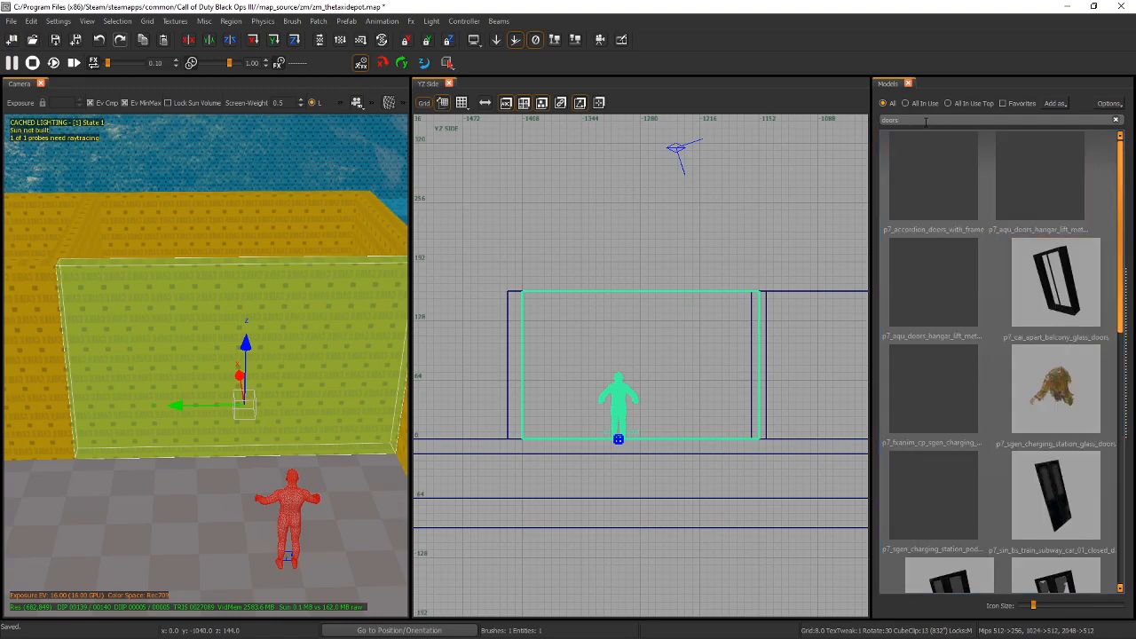
{"action": "key", "text": "BackSpace"}
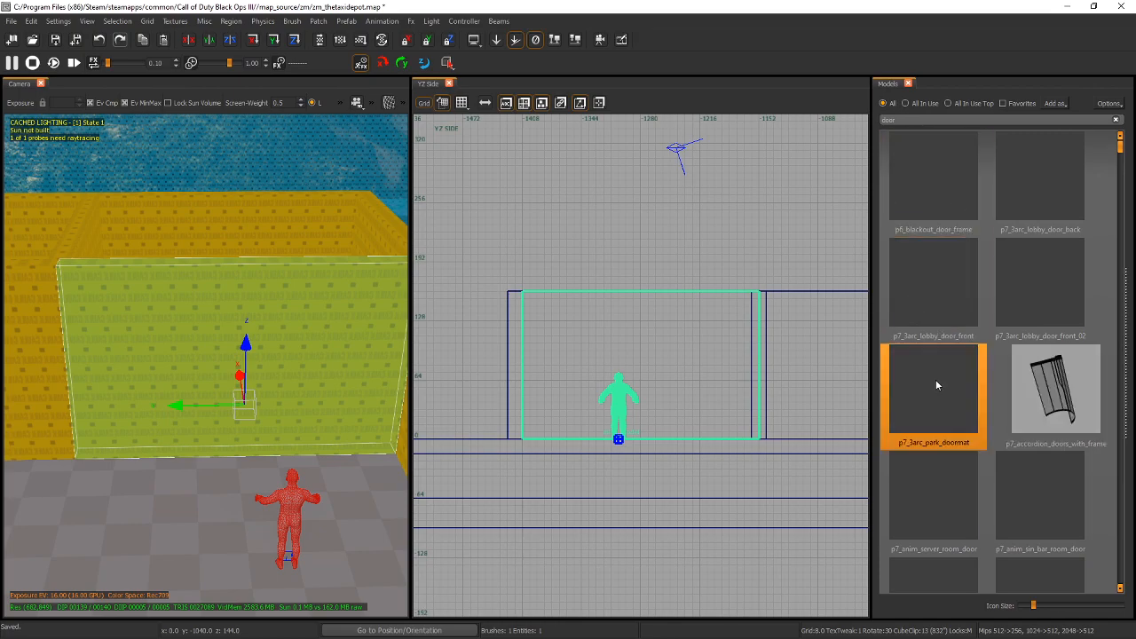
{"action": "scroll", "coordinate": [1018, 356], "scroll_direction": "down", "scroll_amount": 10}
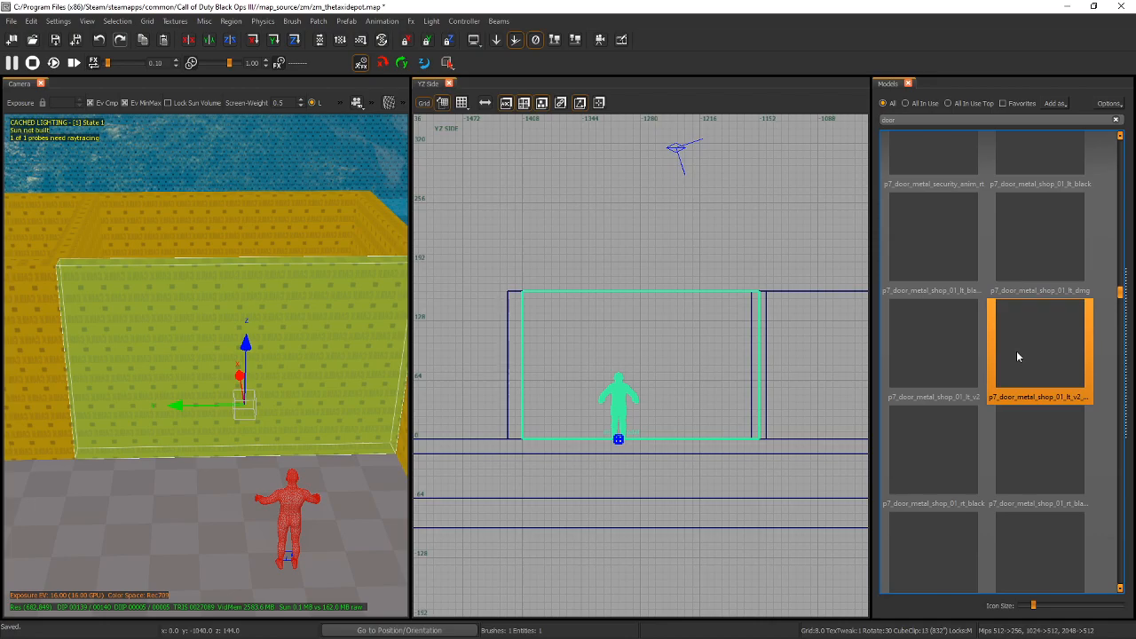
{"action": "scroll", "coordinate": [1016, 353], "scroll_direction": "down", "scroll_amount": 3}
{"action": "scroll", "coordinate": [958, 314], "scroll_direction": "up", "scroll_amount": 10}
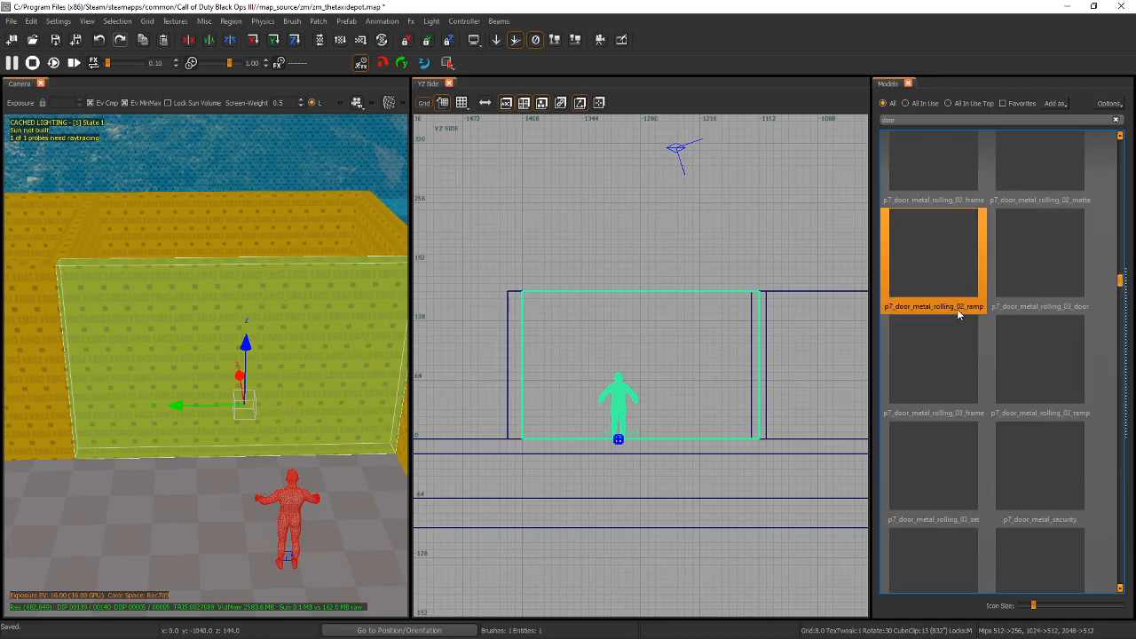
{"action": "scroll", "coordinate": [956, 309], "scroll_direction": "up", "scroll_amount": 3}
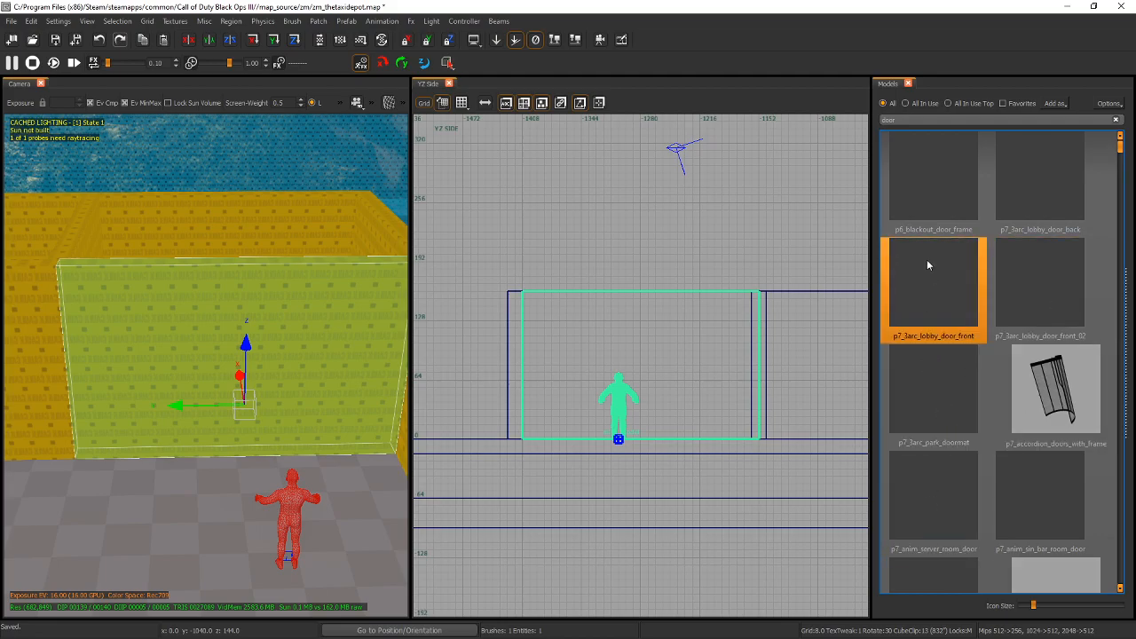
Step: Narrow the model search back to "doors" and review the double-door models
{"action": "left_click", "coordinate": [909, 122]}
{"action": "type", "text": "s"}
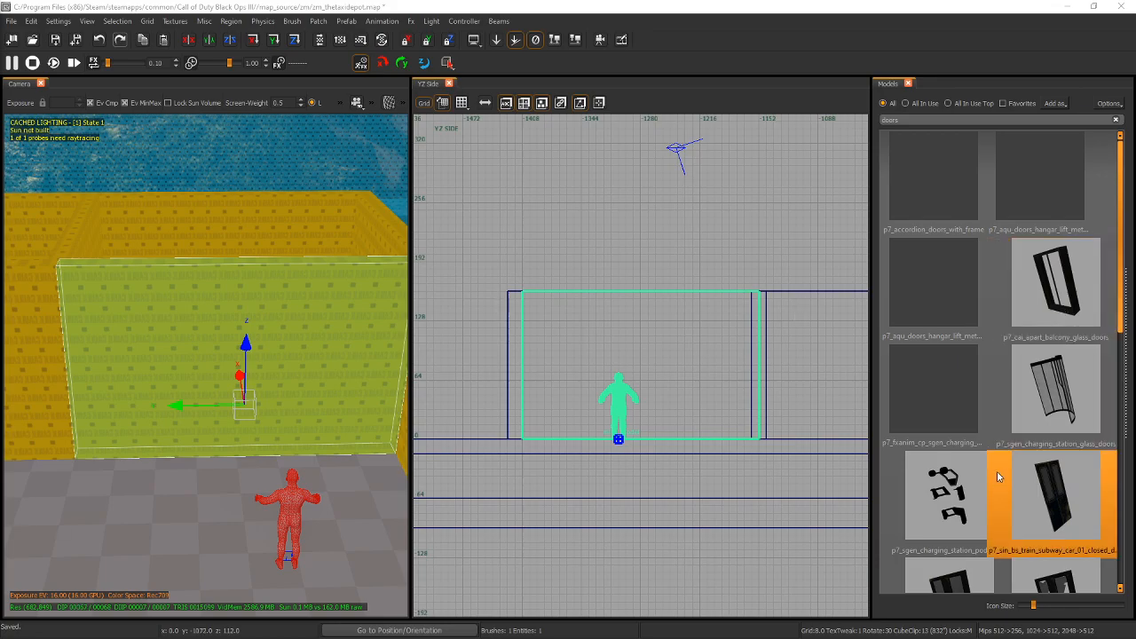
{"action": "scroll", "coordinate": [1020, 457], "scroll_direction": "down", "scroll_amount": 5}
{"action": "scroll", "coordinate": [1024, 441], "scroll_direction": "up", "scroll_amount": 5}
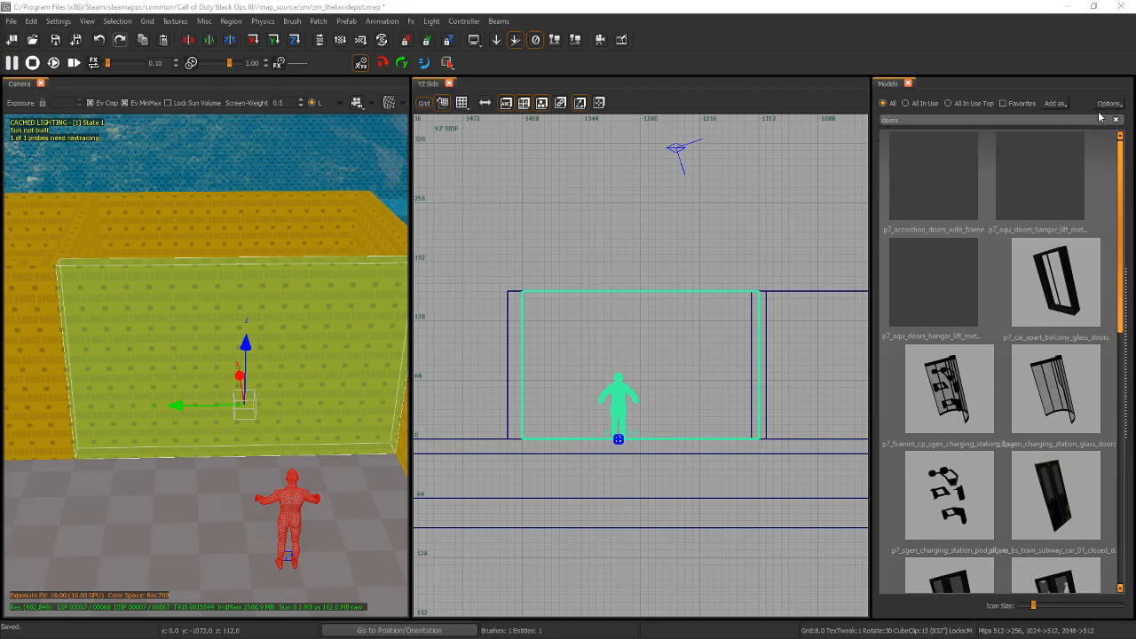
Step: Widen the model browser and look through all the "doors" models for a suitable double door
{"action": "left_click_drag", "start_coordinate": [869, 183], "coordinate": [771, 184]}
{"action": "scroll", "coordinate": [943, 340], "scroll_direction": "down", "scroll_amount": 3}
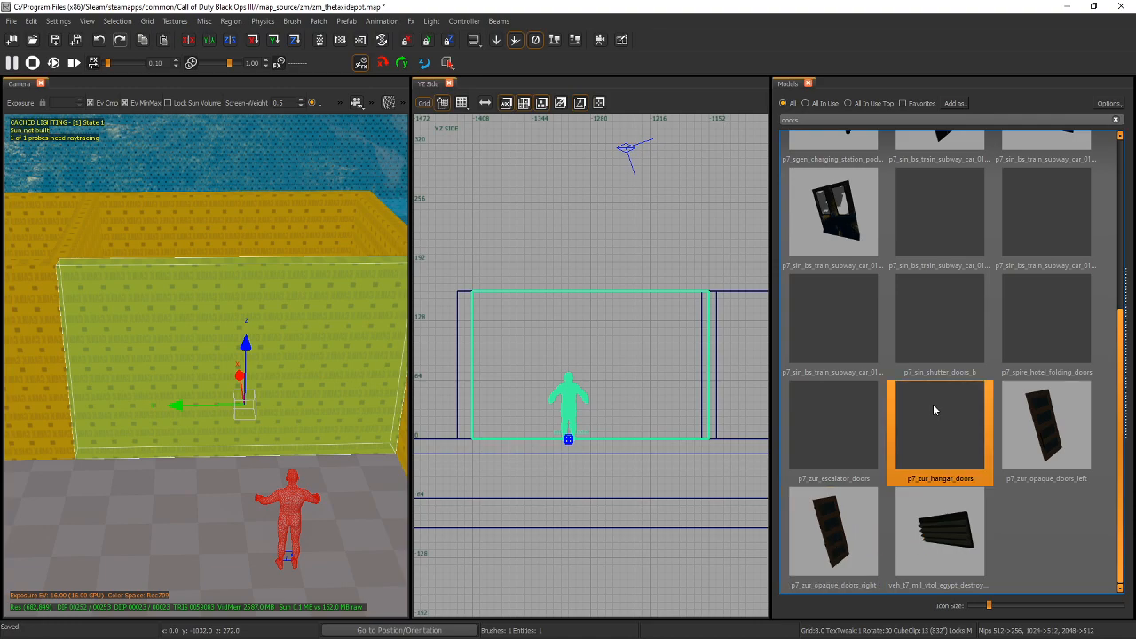
{"action": "scroll", "coordinate": [933, 403], "scroll_direction": "up", "scroll_amount": 3}
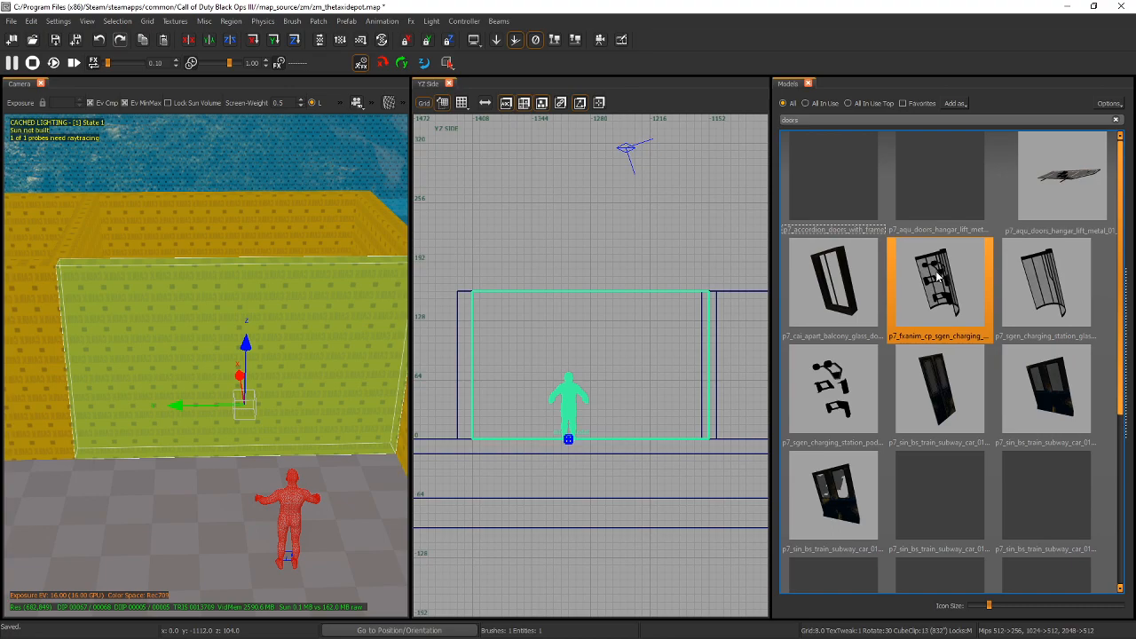
{"action": "scroll", "coordinate": [937, 275], "scroll_direction": "down", "scroll_amount": 3}
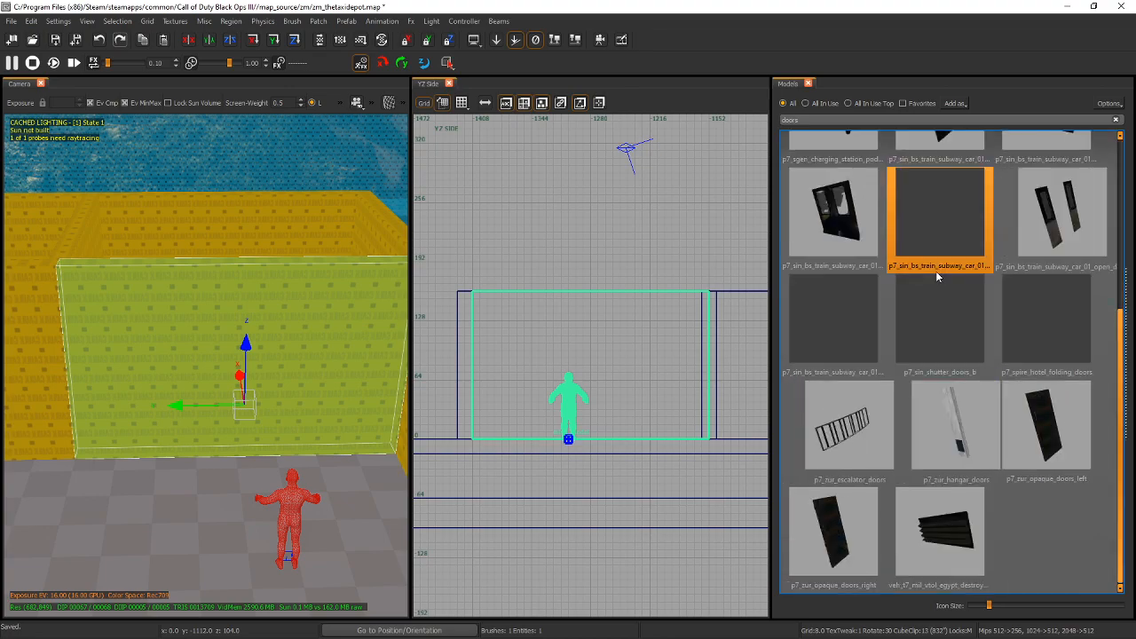
{"action": "scroll", "coordinate": [936, 271], "scroll_direction": "up", "scroll_amount": 3}
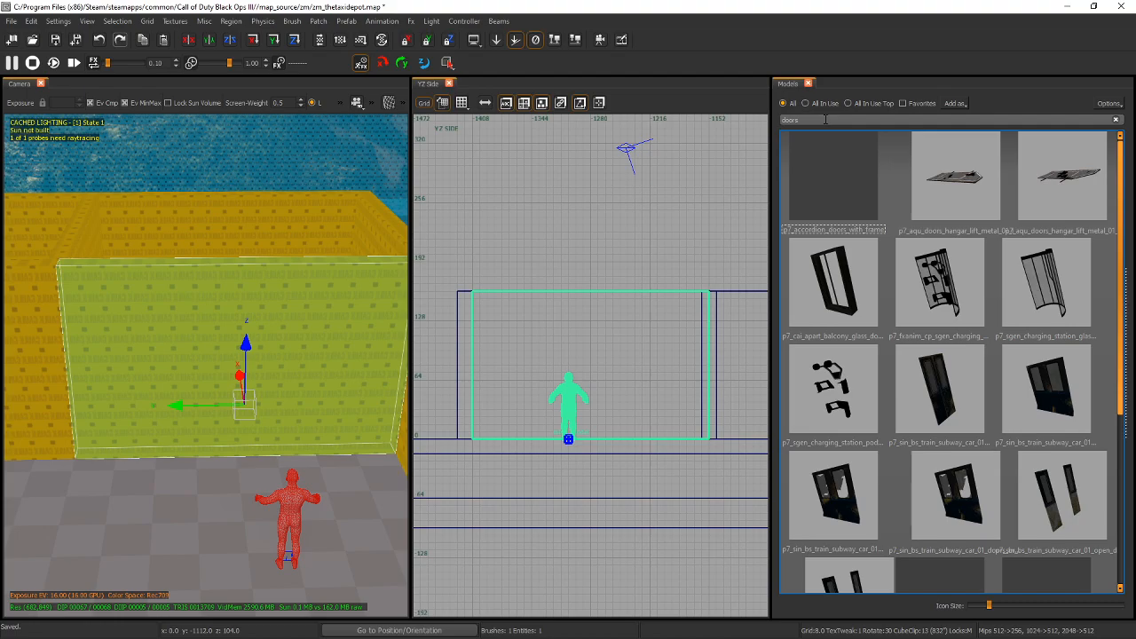
{"action": "scroll", "coordinate": [847, 200], "scroll_direction": "down", "scroll_amount": 3}
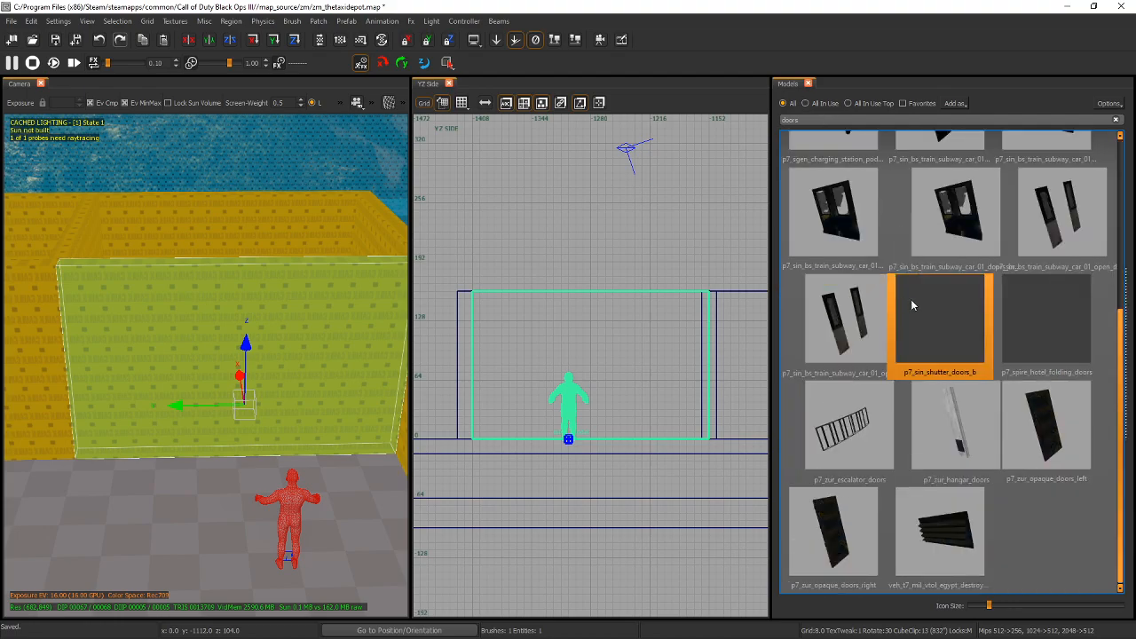
{"action": "scroll", "coordinate": [911, 305], "scroll_direction": "up", "scroll_amount": 3}
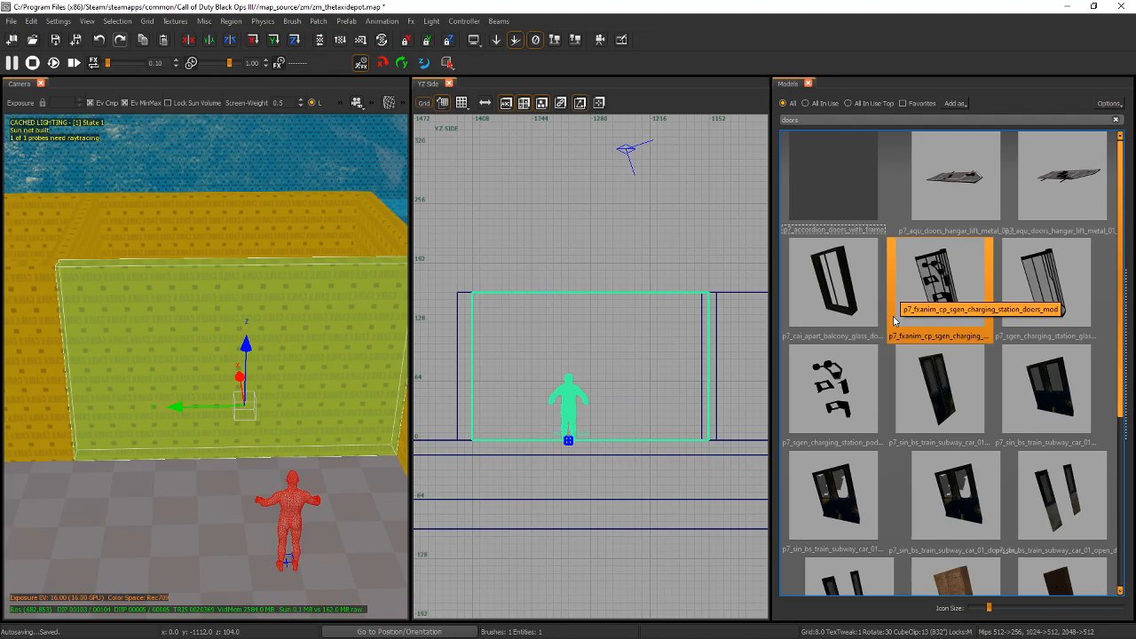
{"action": "scroll", "coordinate": [894, 320], "scroll_direction": "down", "scroll_amount": 3}
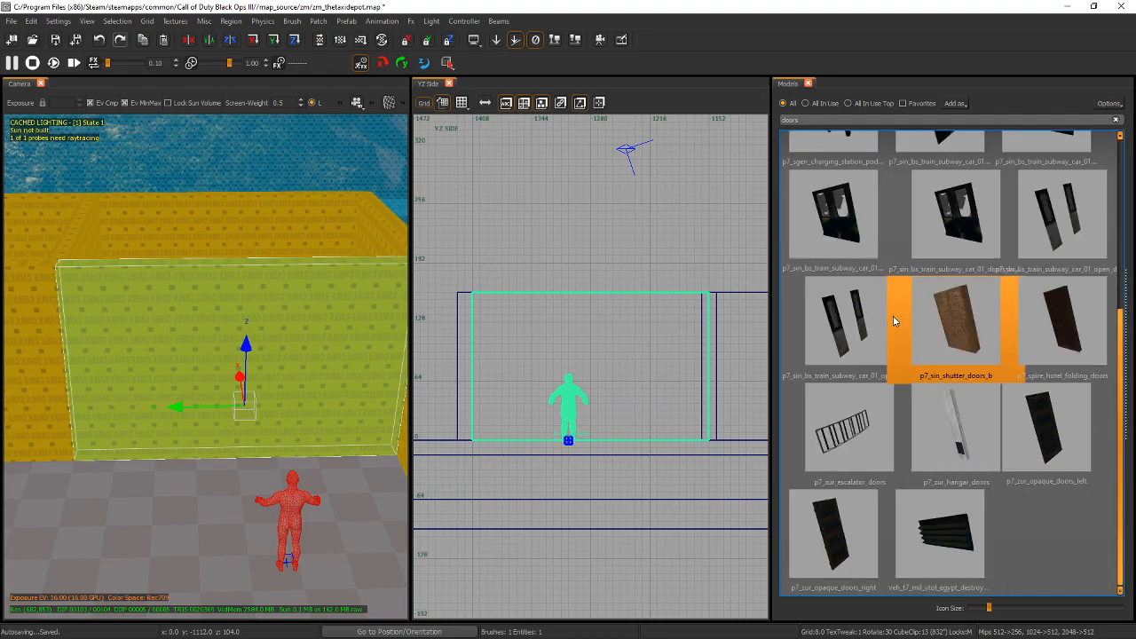
{"action": "scroll", "coordinate": [879, 337], "scroll_direction": "up", "scroll_amount": 3}
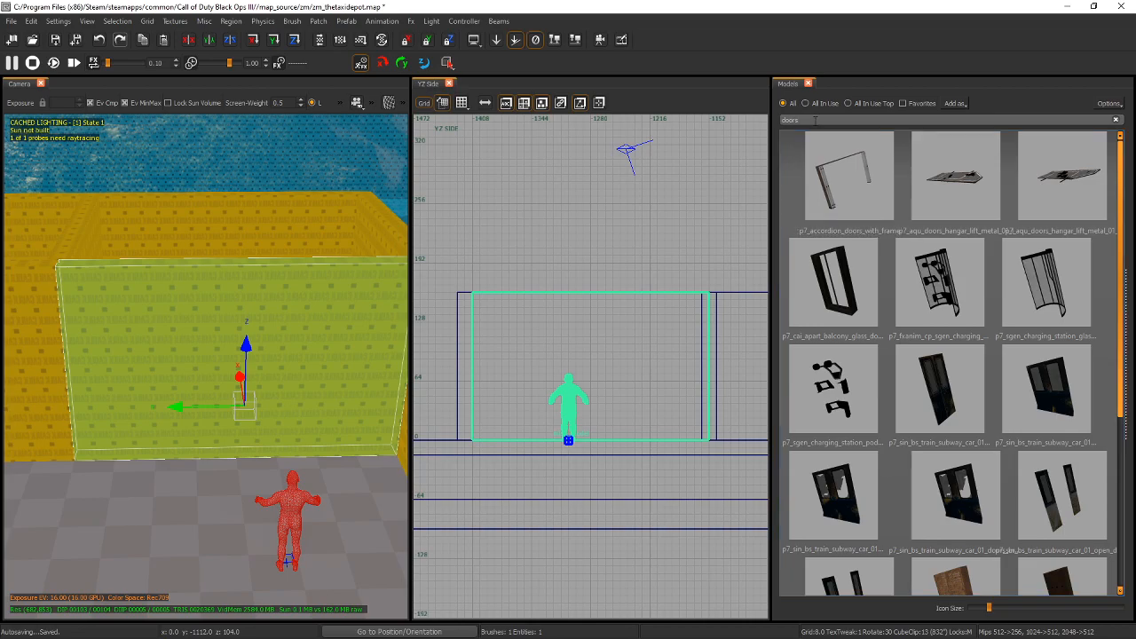
Step: Broaden the model search to "door", look through the matches, and clear the search filter
{"action": "left_click", "coordinate": [815, 120]}
{"action": "key", "text": "BackSpace"}
{"action": "scroll", "coordinate": [904, 307], "scroll_direction": "down", "scroll_amount": 10}
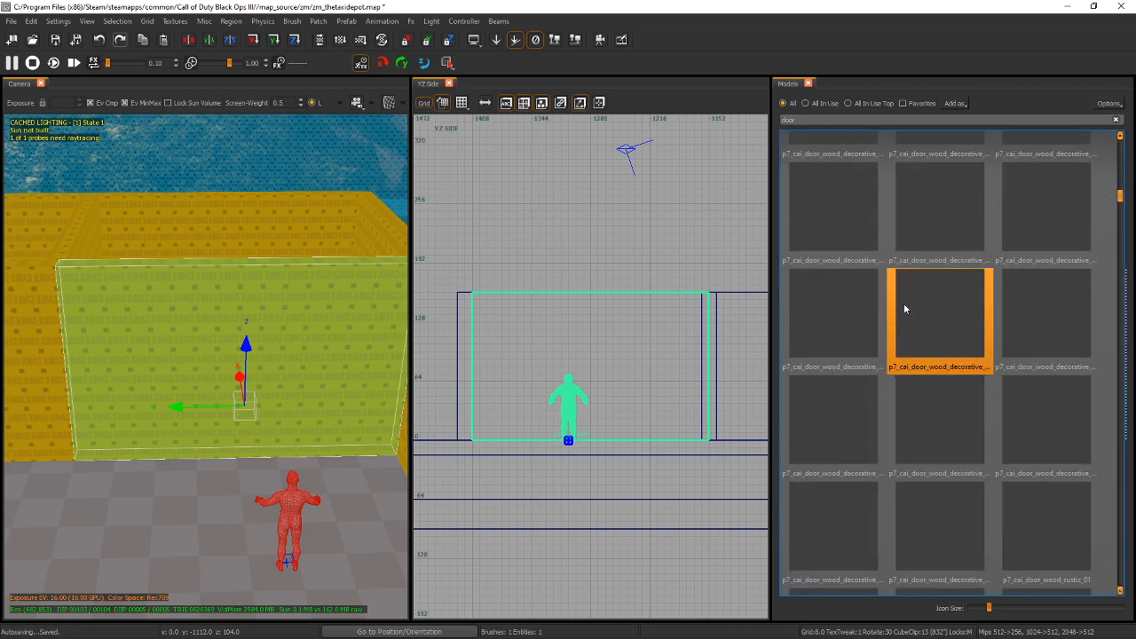
{"action": "scroll", "coordinate": [904, 303], "scroll_direction": "up", "scroll_amount": 10}
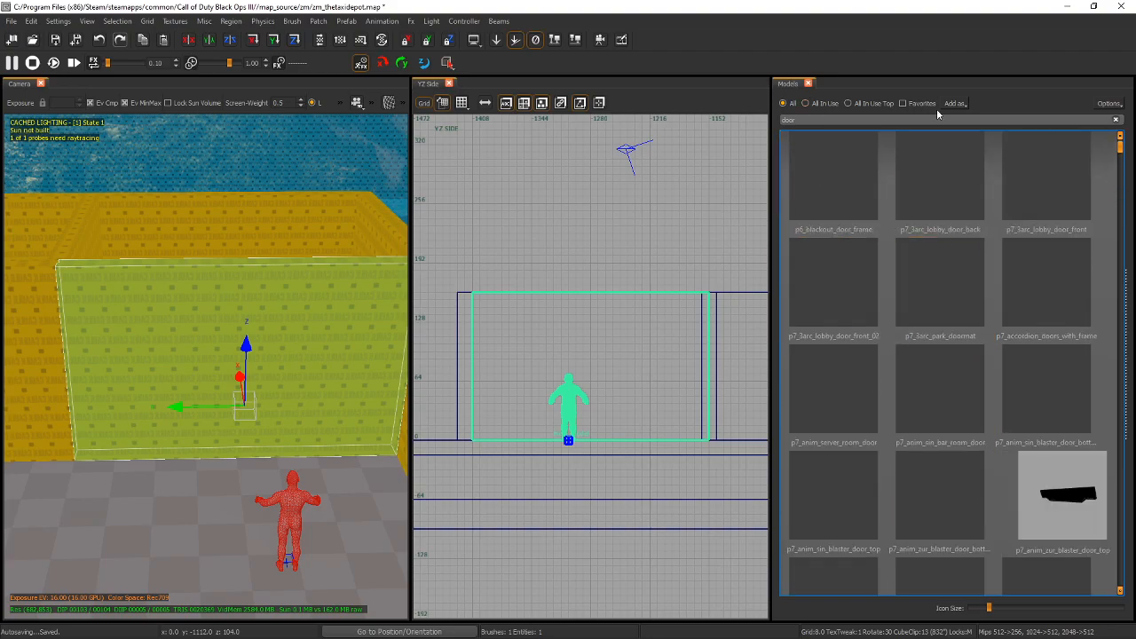
{"action": "left_click", "coordinate": [1116, 121]}
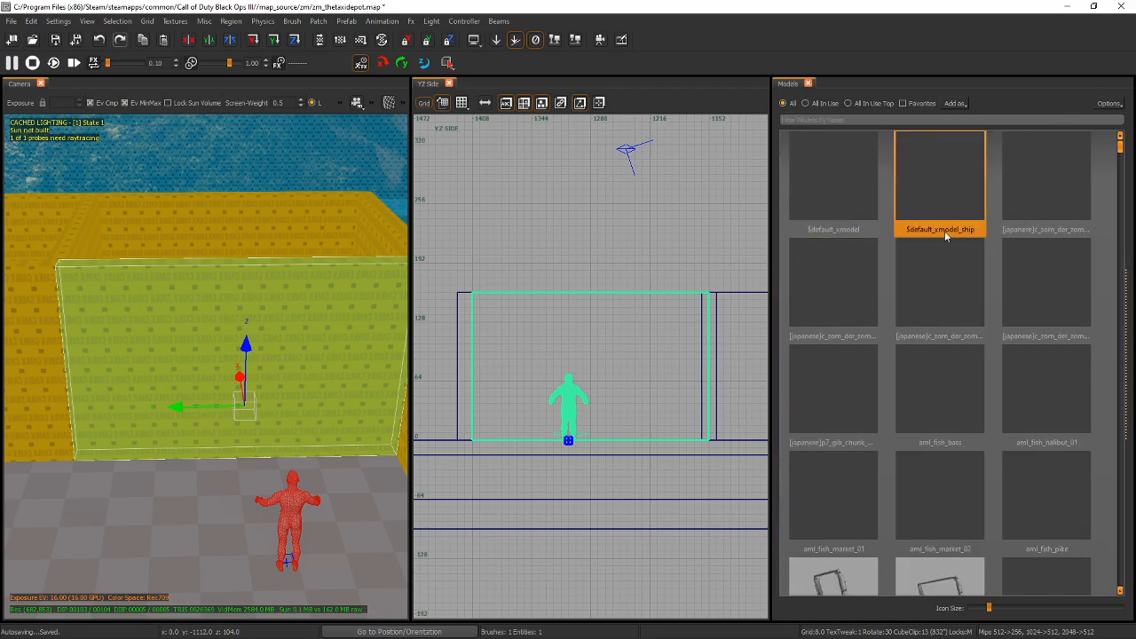
{"action": "scroll", "coordinate": [944, 231], "scroll_direction": "down", "scroll_amount": 3}
{"action": "scroll", "coordinate": [944, 231], "scroll_direction": "up", "scroll_amount": 3}
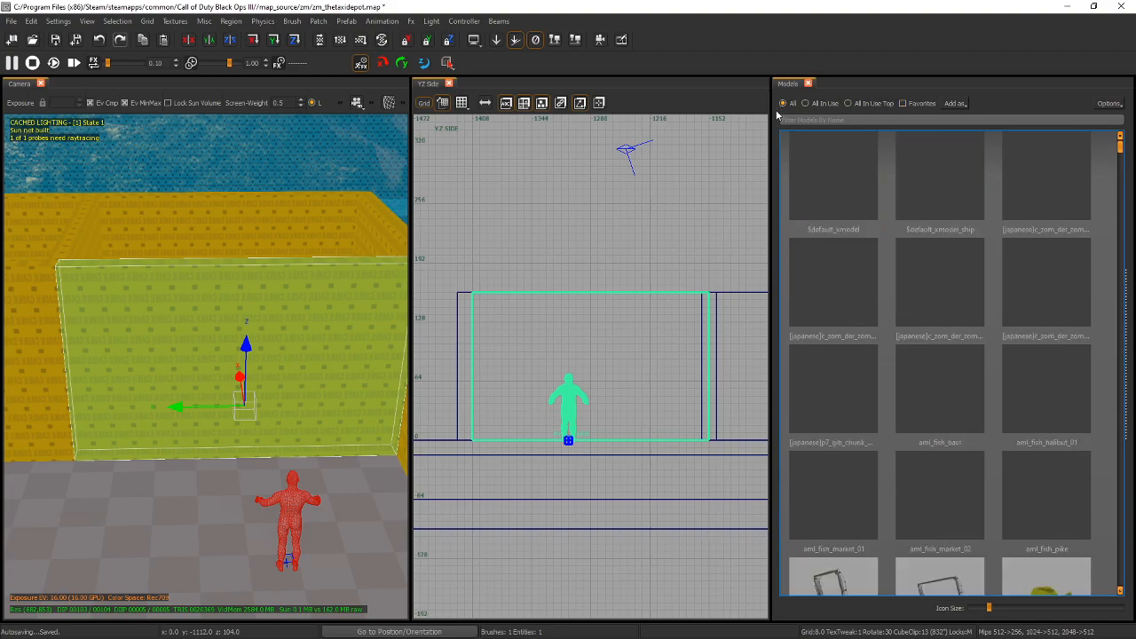
Step: Enlarge the model browser to five columns, search for "door", and look through the whole list, including the metal doors
{"action": "left_click_drag", "start_coordinate": [749, 117], "coordinate": [543, 130]}
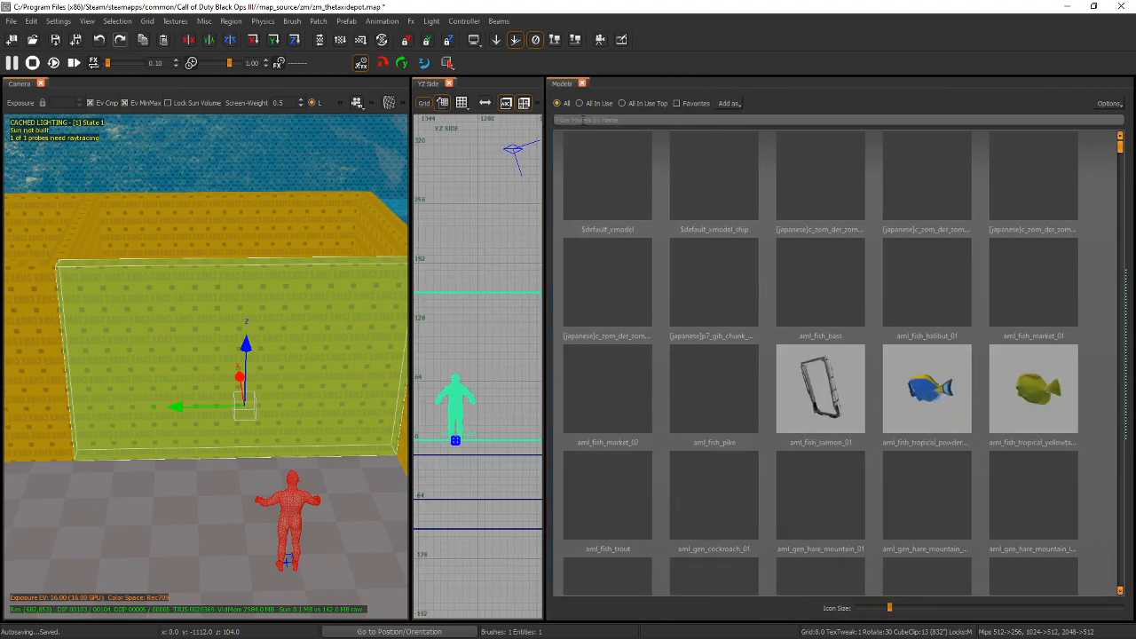
{"action": "left_click", "coordinate": [582, 120]}
{"action": "type", "text": "door"}
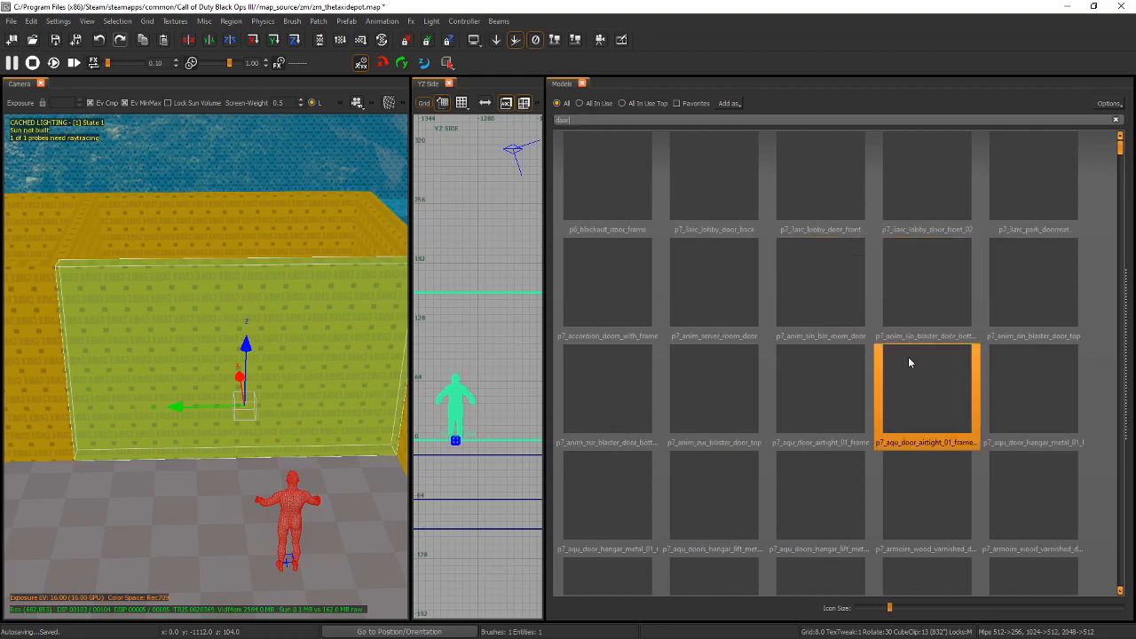
{"action": "scroll", "coordinate": [906, 355], "scroll_direction": "down", "scroll_amount": 10}
{"action": "scroll", "coordinate": [900, 355], "scroll_direction": "down", "scroll_amount": 15}
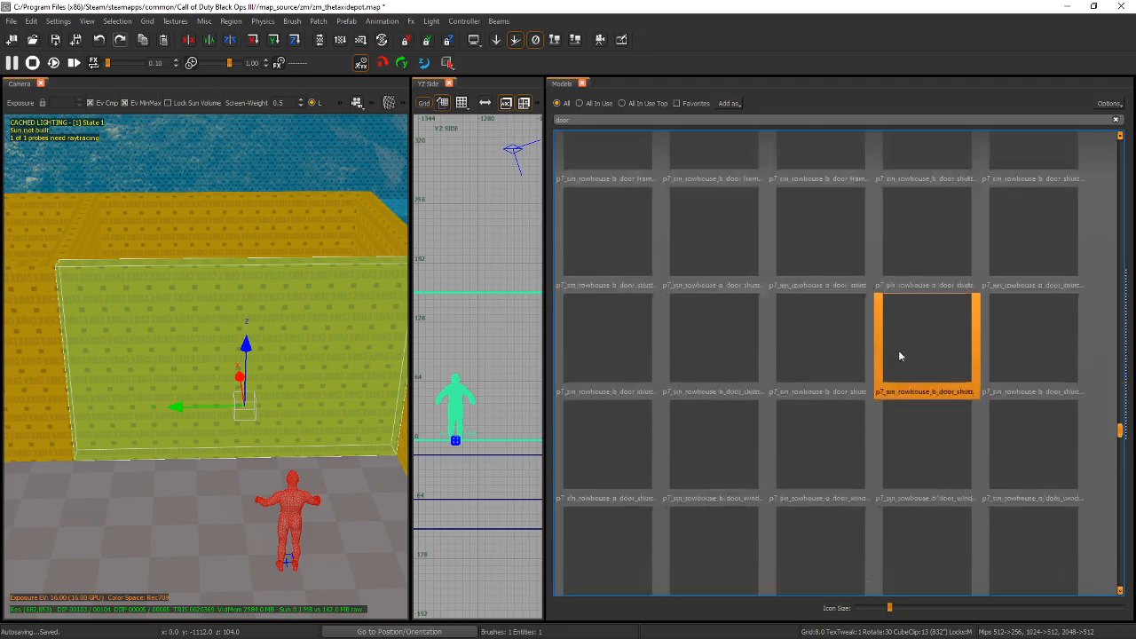
{"action": "scroll", "coordinate": [898, 355], "scroll_direction": "down", "scroll_amount": 5}
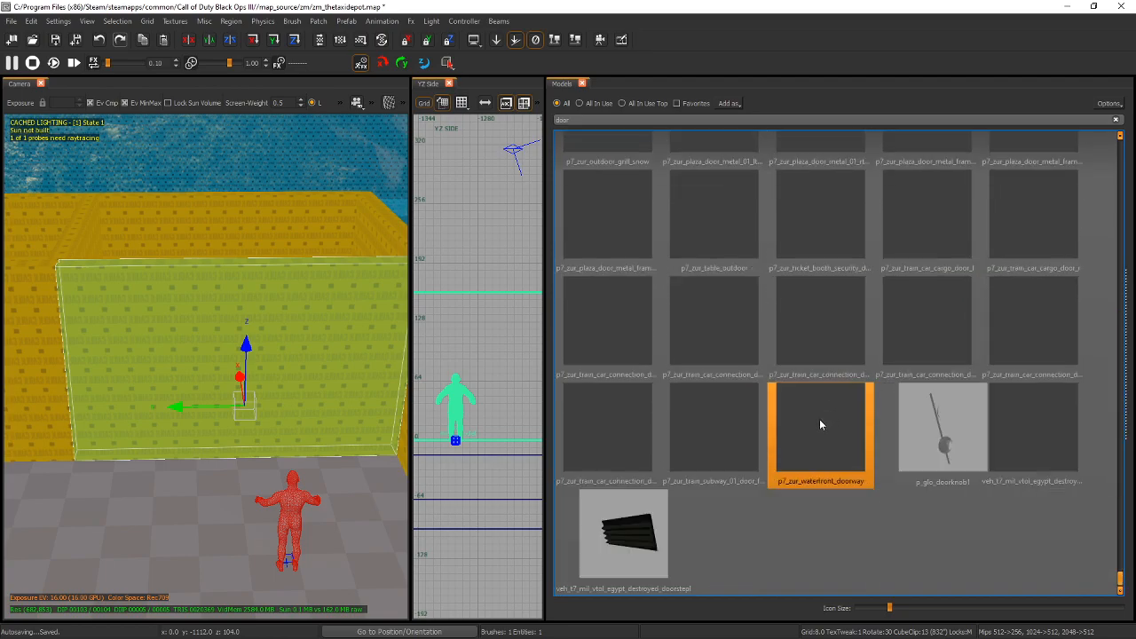
{"action": "scroll", "coordinate": [819, 424], "scroll_direction": "up", "scroll_amount": 5}
{"action": "scroll", "coordinate": [819, 424], "scroll_direction": "up", "scroll_amount": 15}
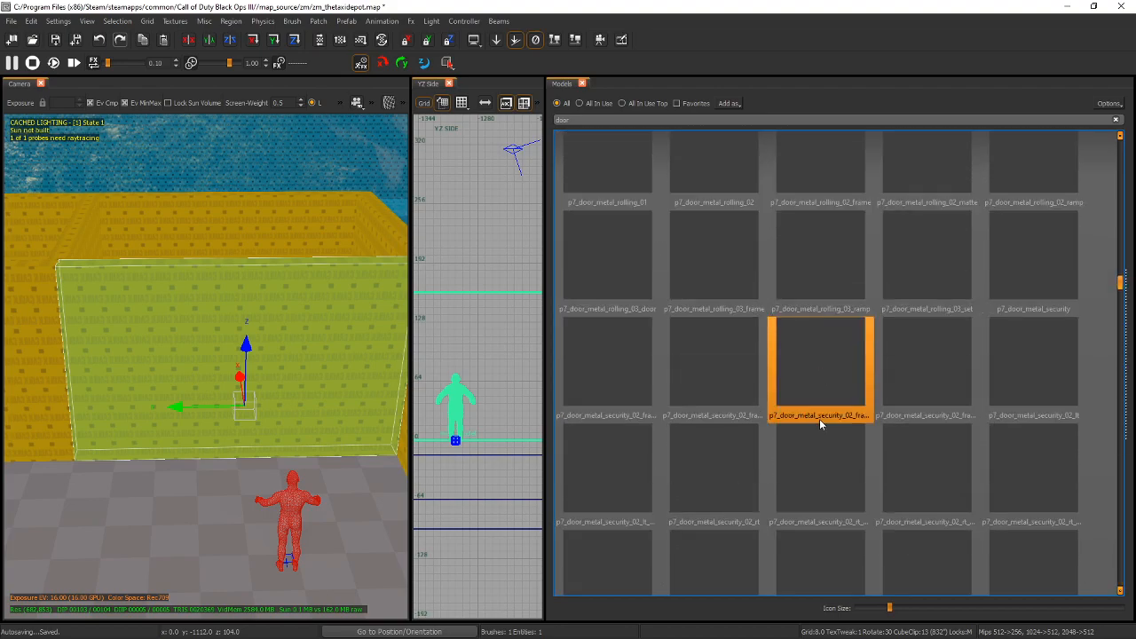
{"action": "scroll", "coordinate": [819, 424], "scroll_direction": "down", "scroll_amount": 3}
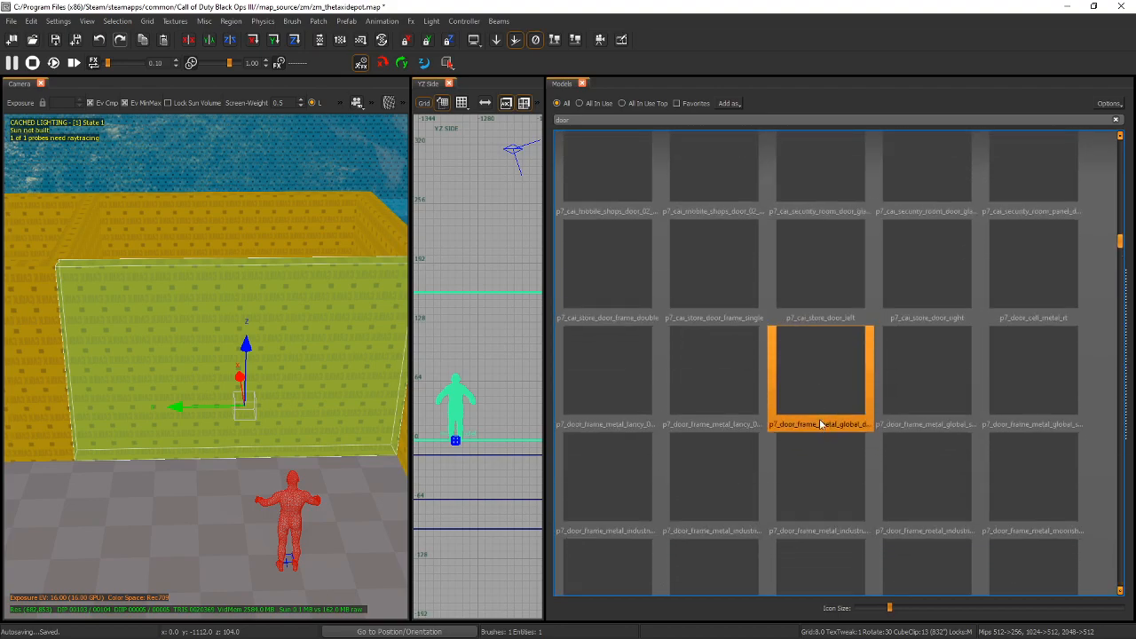
{"action": "scroll", "coordinate": [819, 425], "scroll_direction": "down", "scroll_amount": 3}
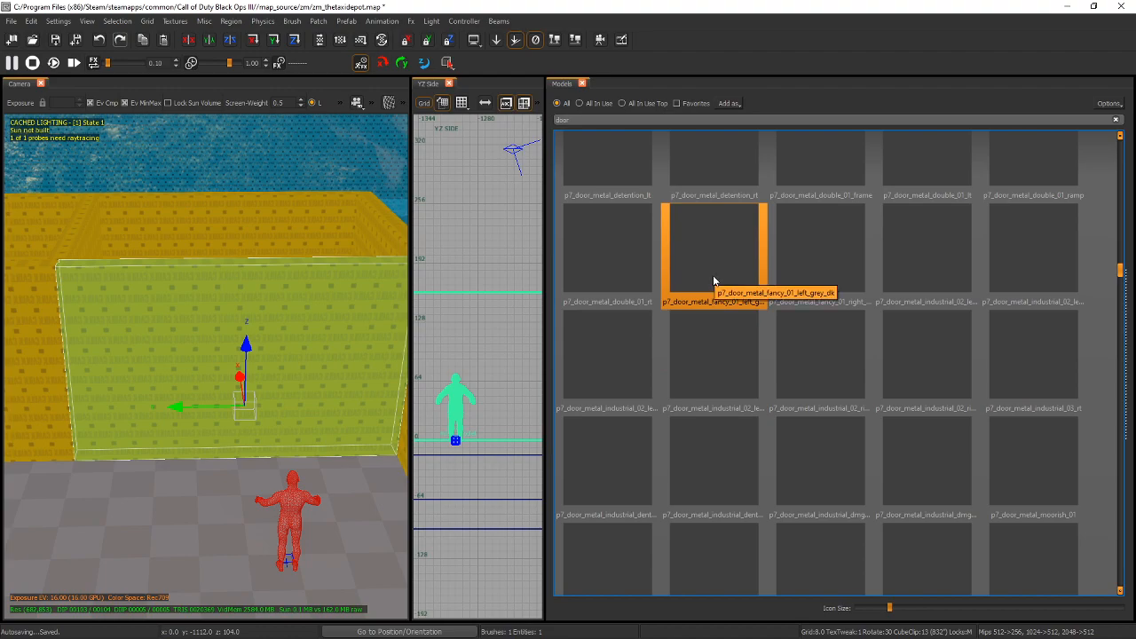
Step: Narrow the model search to "office door" and examine the wooden and burned office door models
{"action": "left_click", "coordinate": [584, 120]}
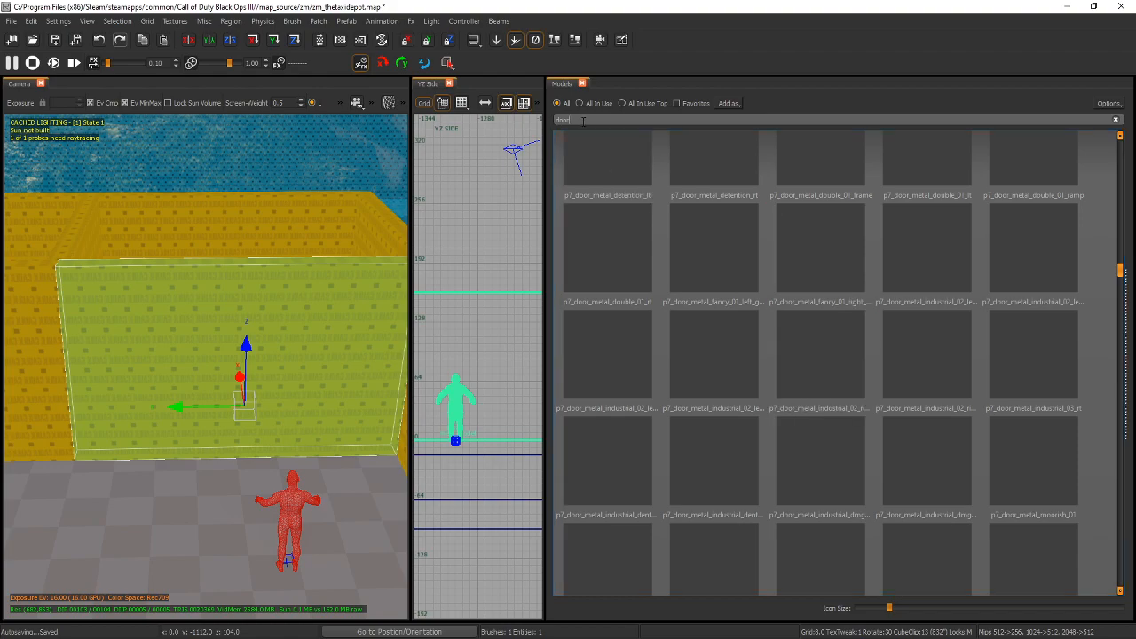
{"action": "key", "text": "Home"}
{"action": "type", "text": "office"}
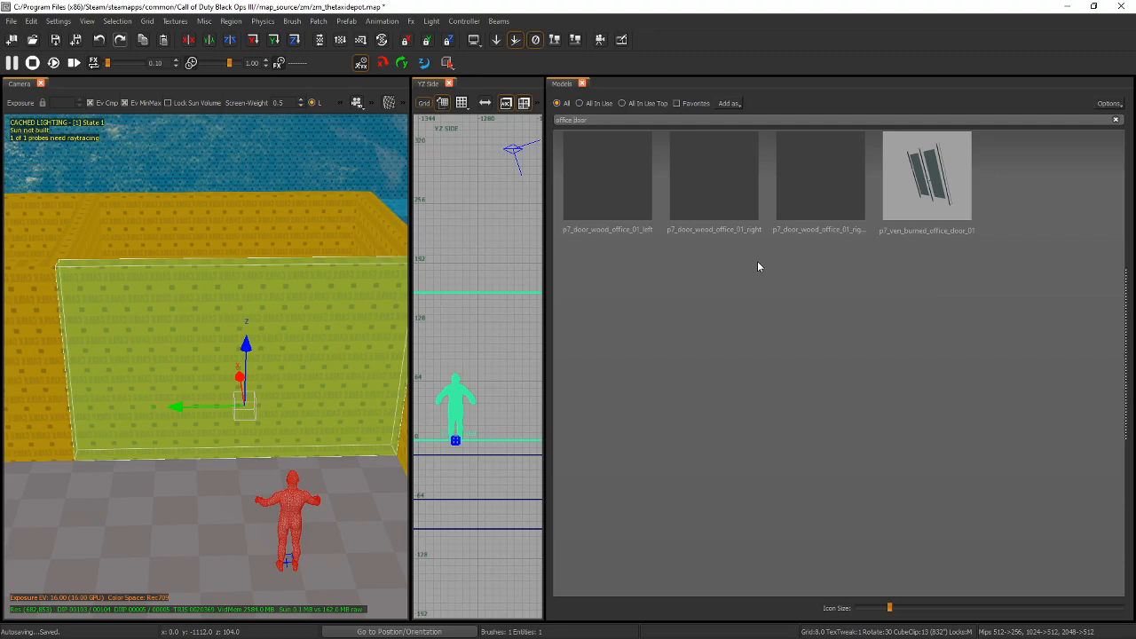
{"action": "left_click", "coordinate": [941, 192]}
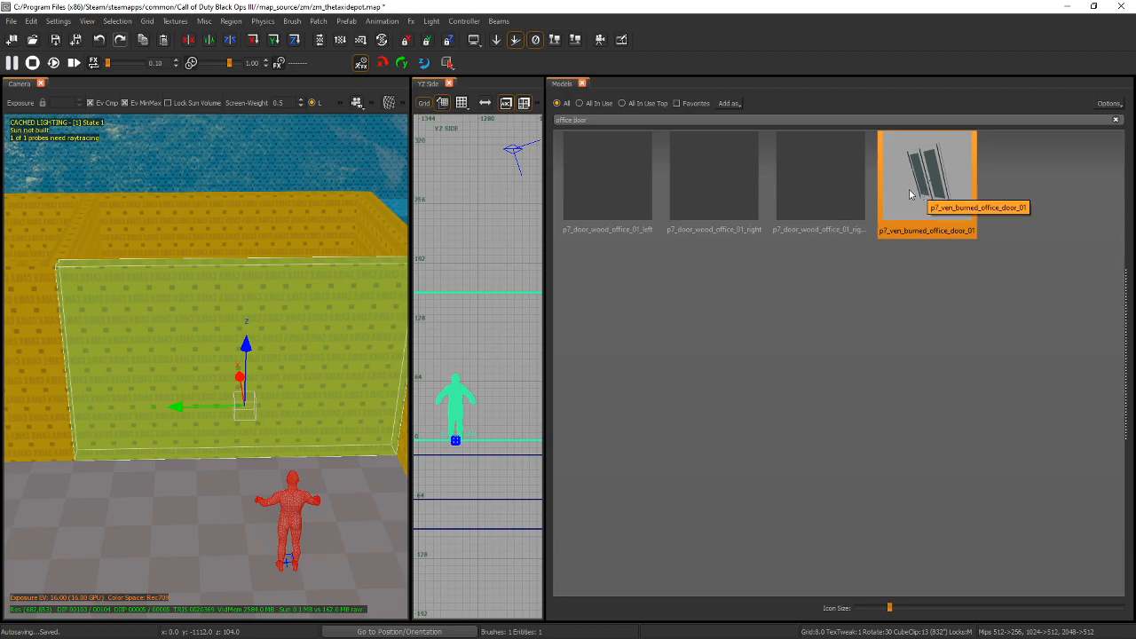
{"action": "left_click", "coordinate": [729, 189]}
{"action": "left_click", "coordinate": [629, 194]}
{"action": "left_click", "coordinate": [717, 195]}
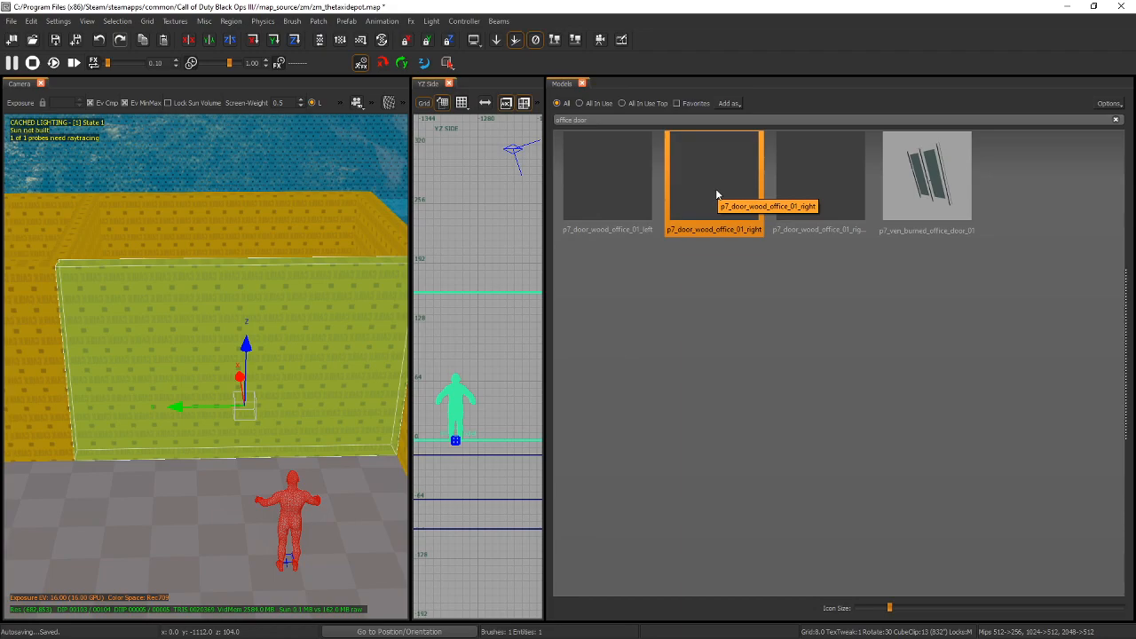
{"action": "left_click", "coordinate": [826, 200]}
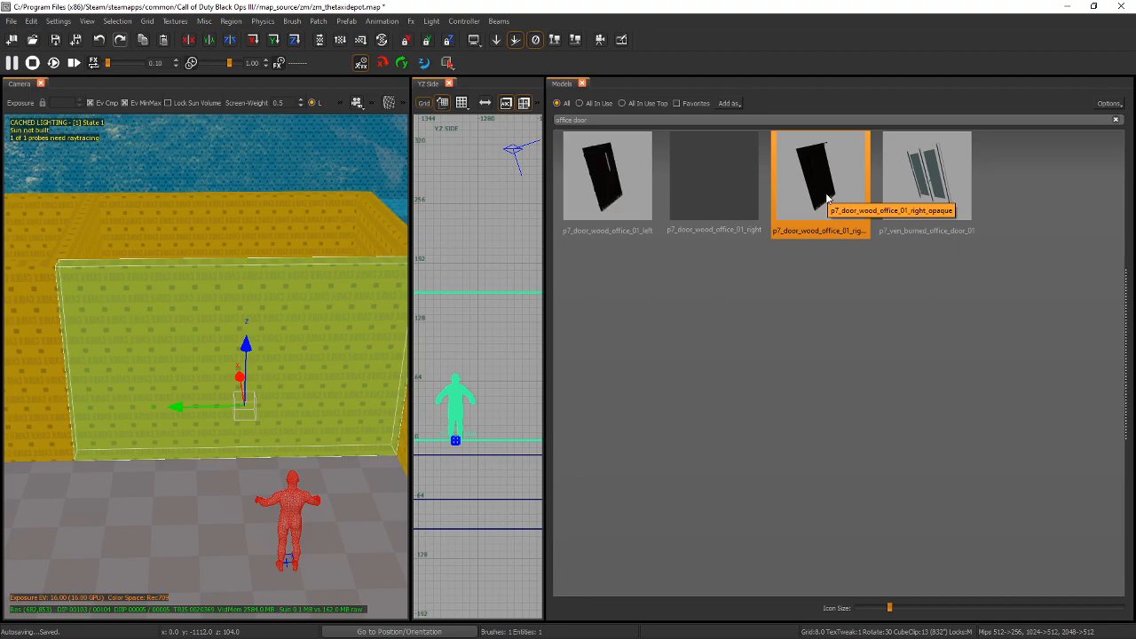
Step: Place the p7_door_wood_office_01_left model at the wall, lower it to the floor, and pull it out in front of the wall
{"action": "left_click", "coordinate": [614, 204]}
{"action": "left_click_drag", "start_coordinate": [614, 194], "coordinate": [215, 409]}
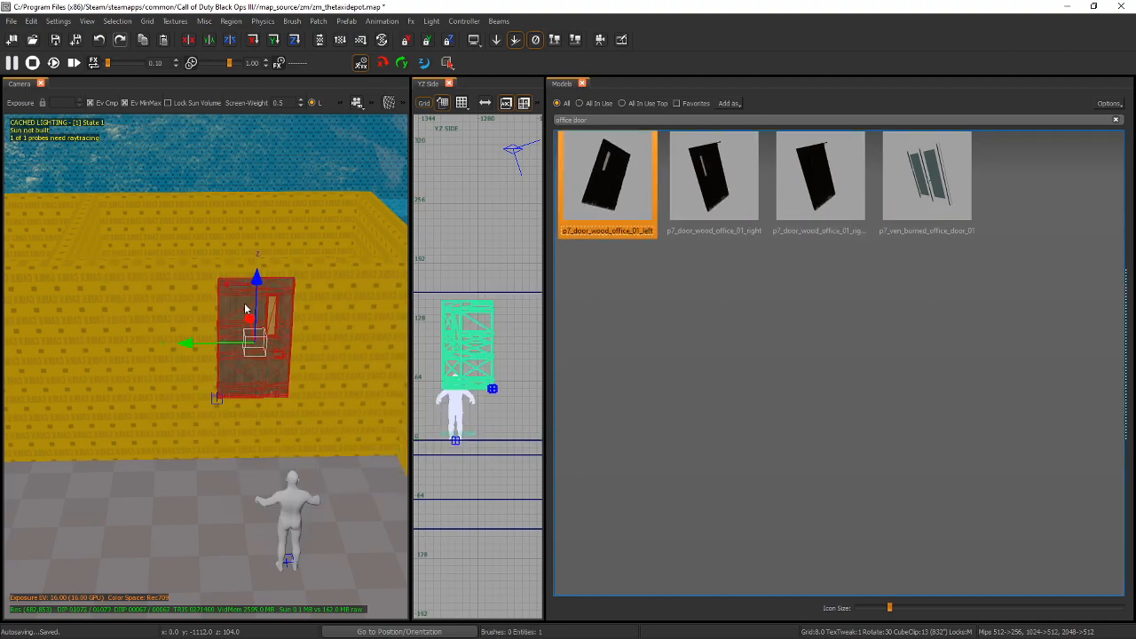
{"action": "left_click_drag", "start_coordinate": [244, 310], "coordinate": [242, 351]}
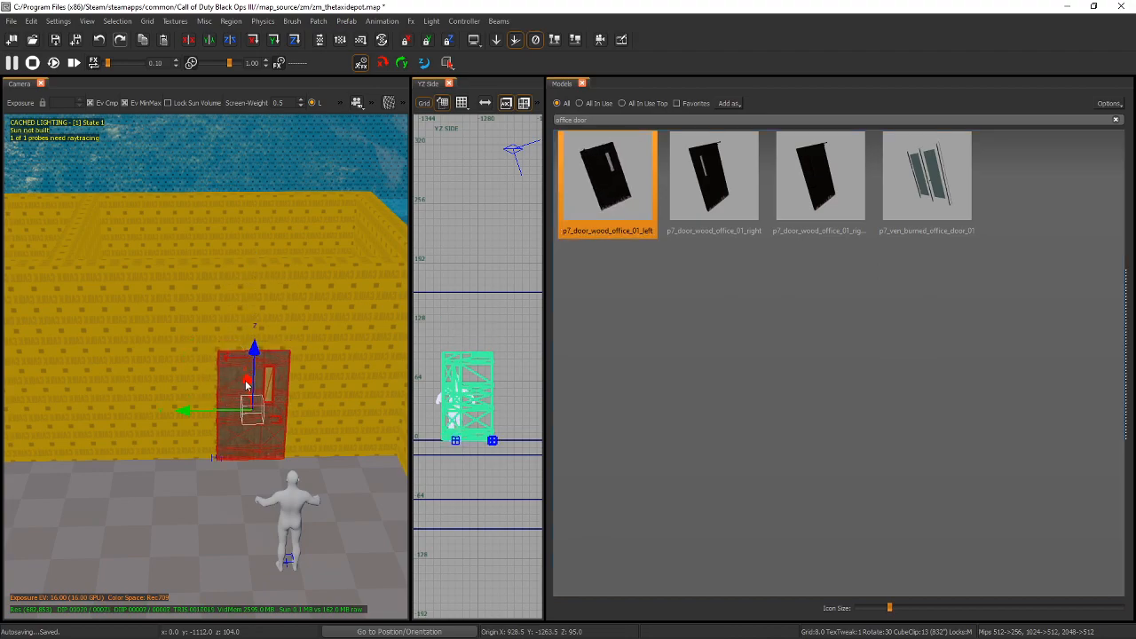
{"action": "left_click_drag", "start_coordinate": [246, 386], "coordinate": [245, 400]}
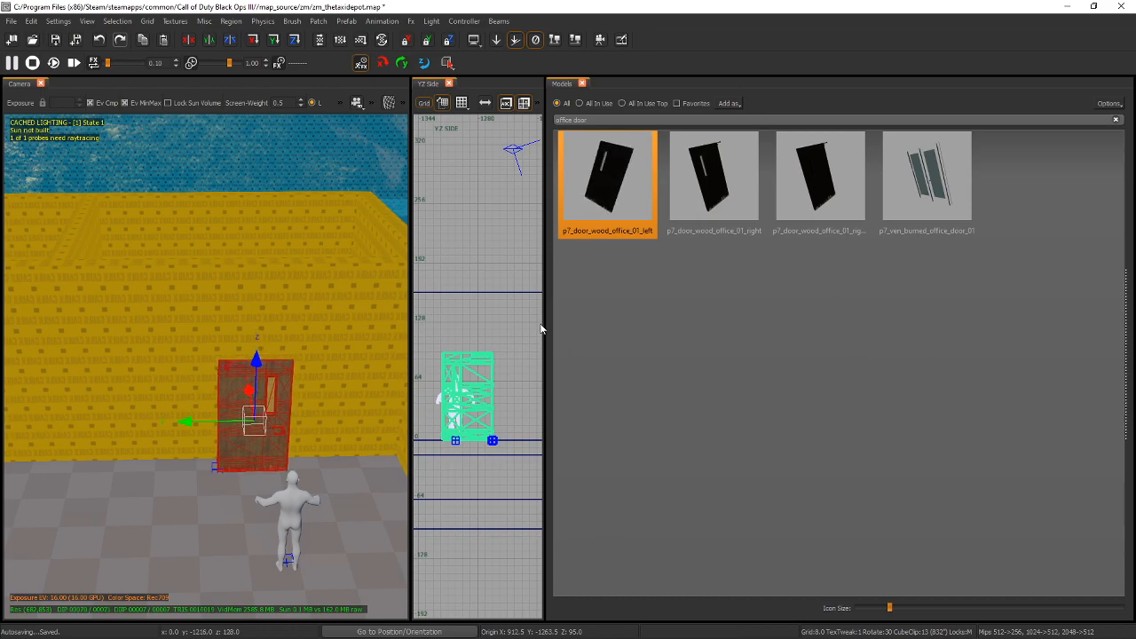
Step: Enlarge the grid view, move the door 8 units farther from the wall in the top view, and undo the extra diagonal move
{"action": "left_click_drag", "start_coordinate": [542, 327], "coordinate": [848, 342]}
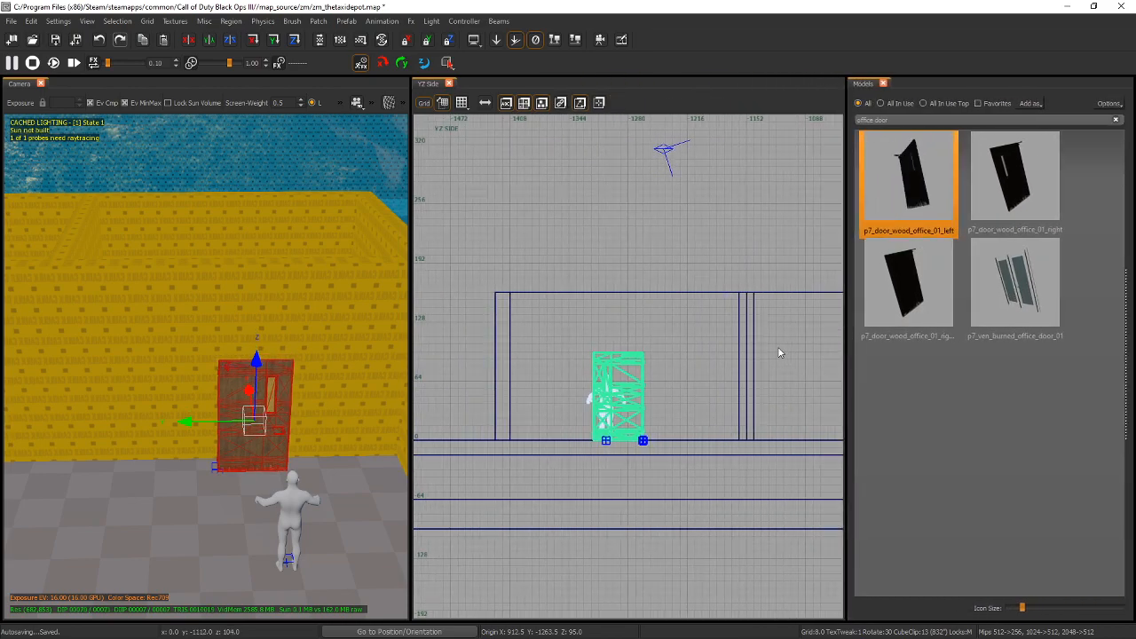
{"action": "key", "text": "ctrl+Tab"}
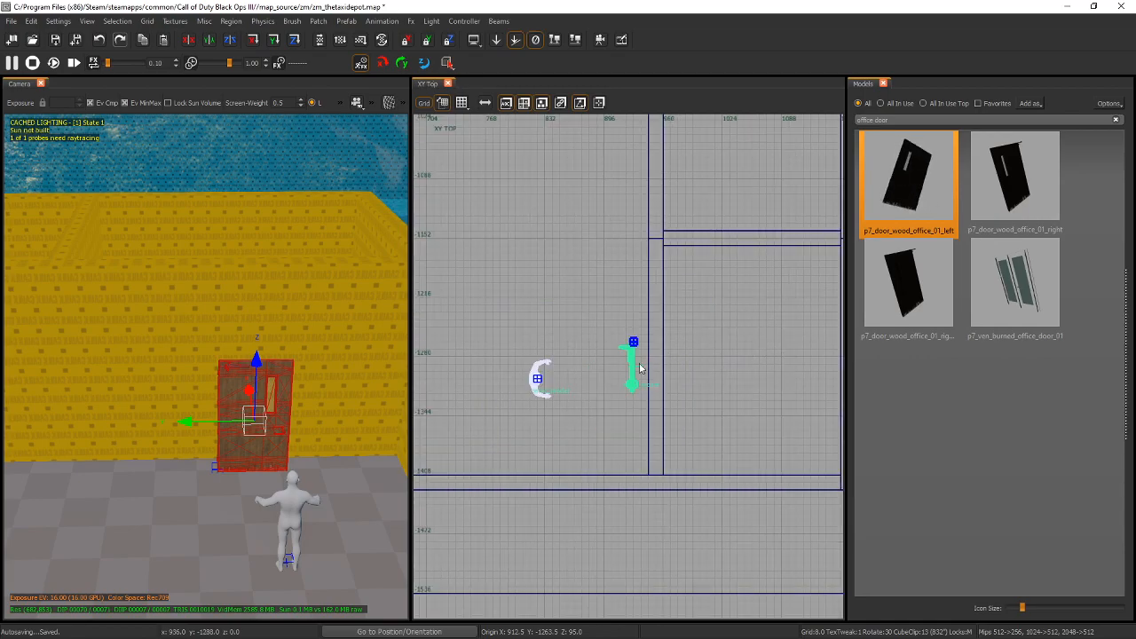
{"action": "scroll", "coordinate": [634, 379], "scroll_direction": "up", "scroll_amount": 5}
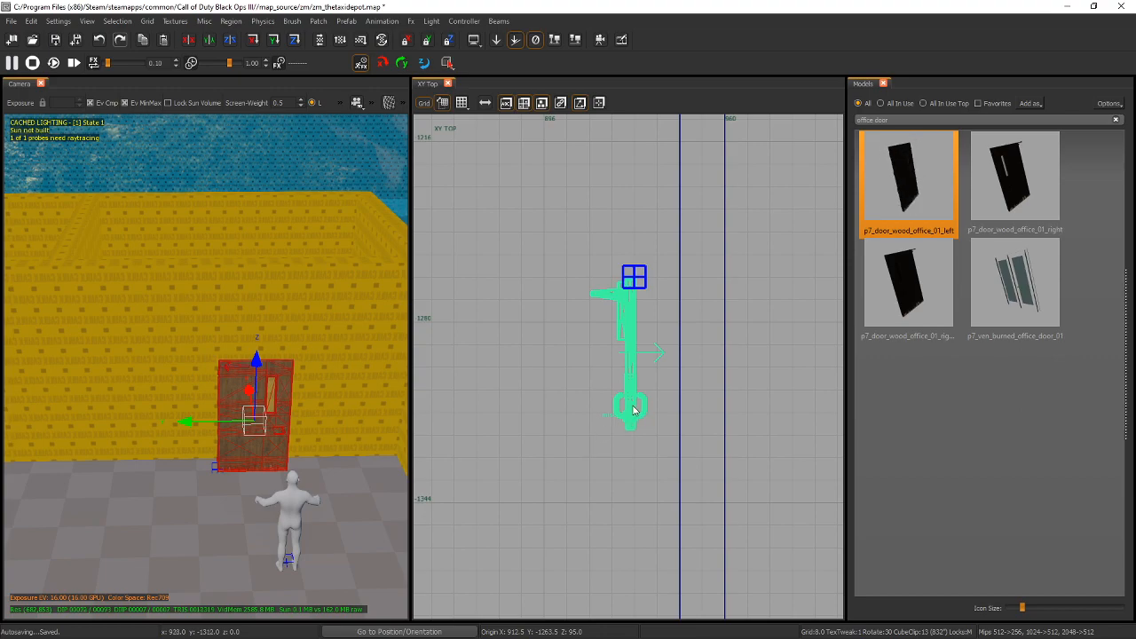
{"action": "left_click_drag", "start_coordinate": [631, 410], "coordinate": [617, 410]}
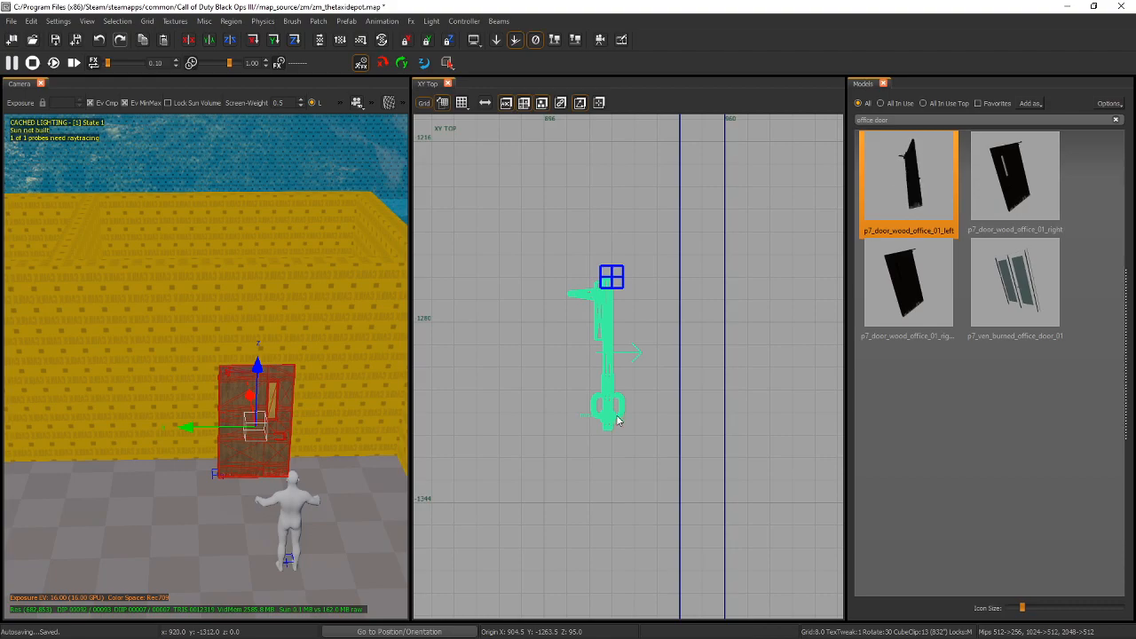
{"action": "left_click_drag", "start_coordinate": [626, 424], "coordinate": [602, 344]}
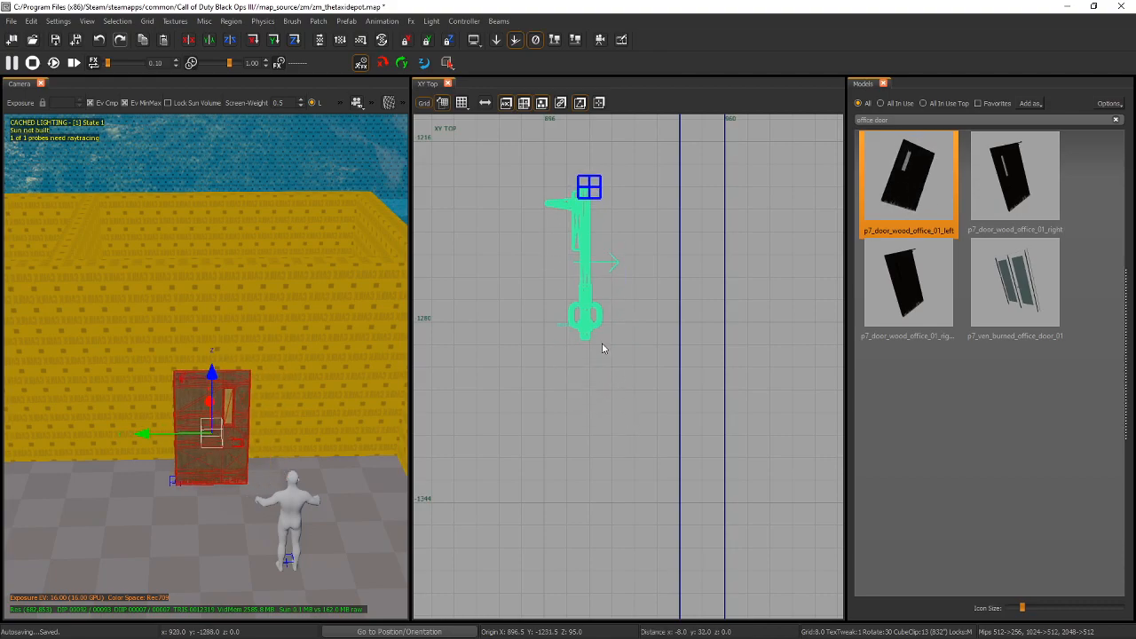
{"action": "key", "text": "ctrl+z"}
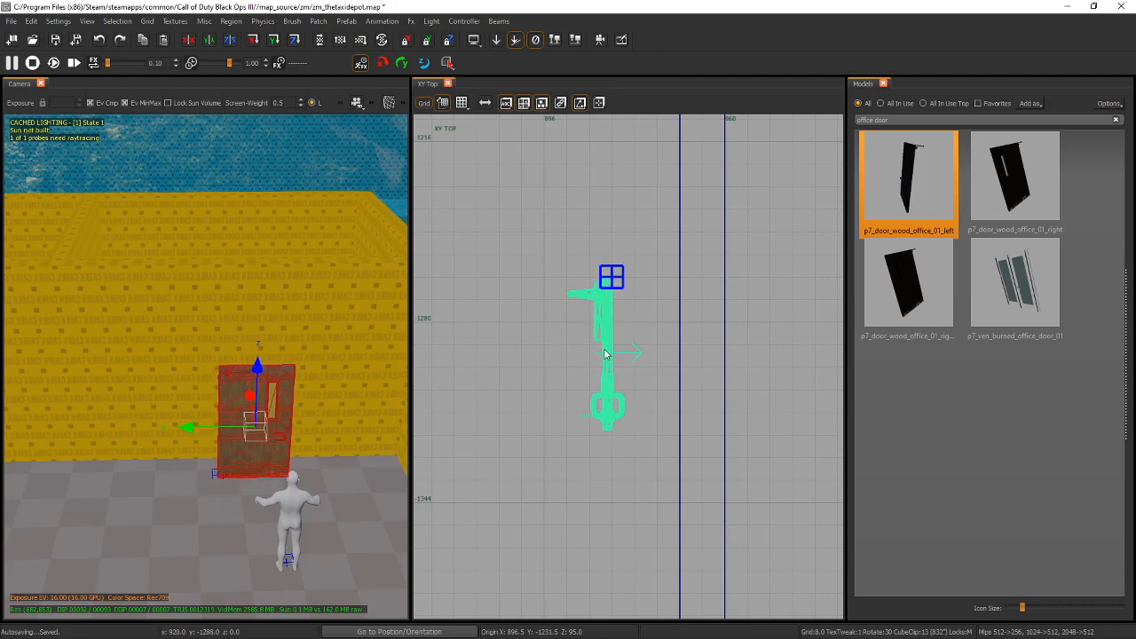
Step: Draw a brush around the office door, 16 by 56 units in the top view, and raise its height to 96
{"action": "key", "text": "Escape"}
{"action": "mouse_move", "coordinate": [568, 281]}
{"action": "left_mouse_down"}
{"action": "mouse_move", "coordinate": [592, 311]}
{"action": "mouse_move", "coordinate": [611, 436]}
{"action": "left_mouse_up"}
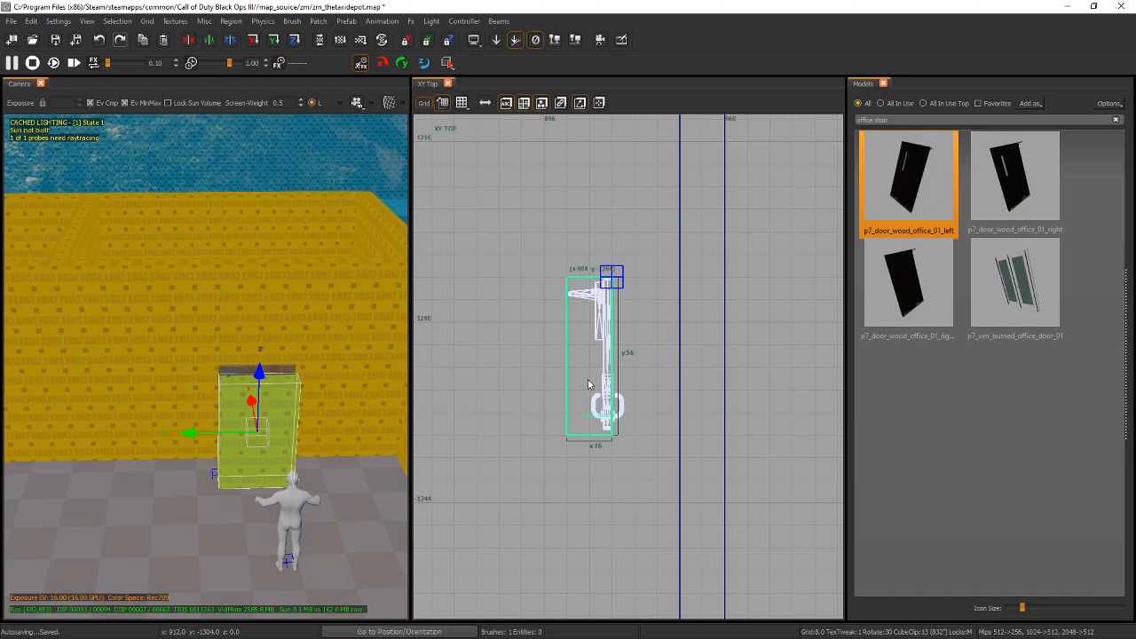
{"action": "key", "text": "ctrl+Tab"}
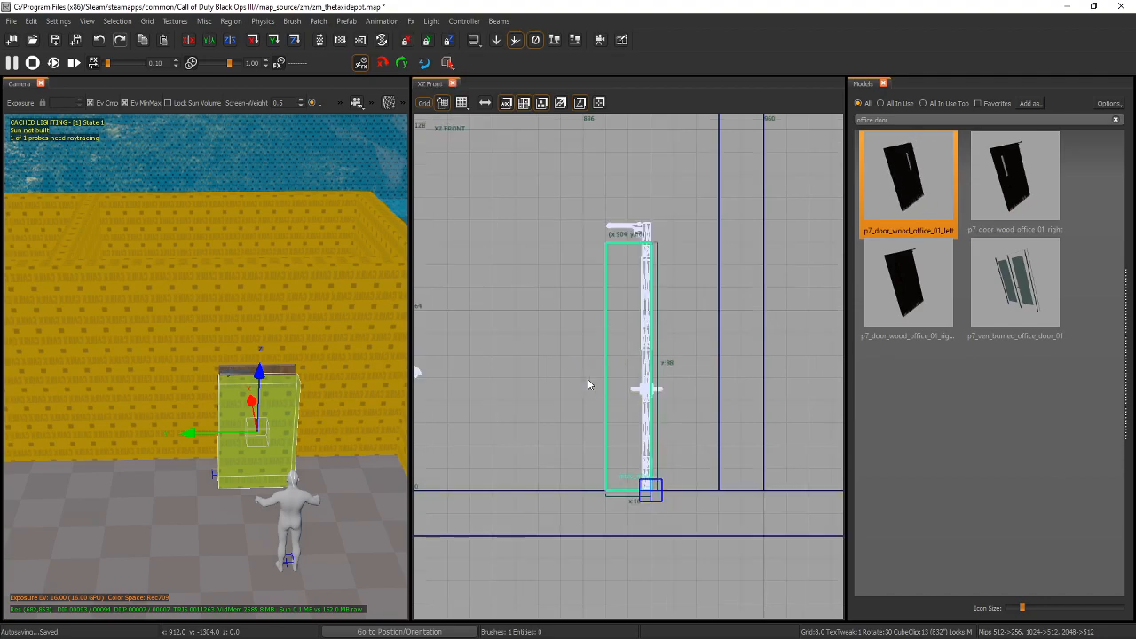
{"action": "left_click_drag", "start_coordinate": [639, 237], "coordinate": [636, 216]}
{"action": "key", "text": "ctrl+Tab"}
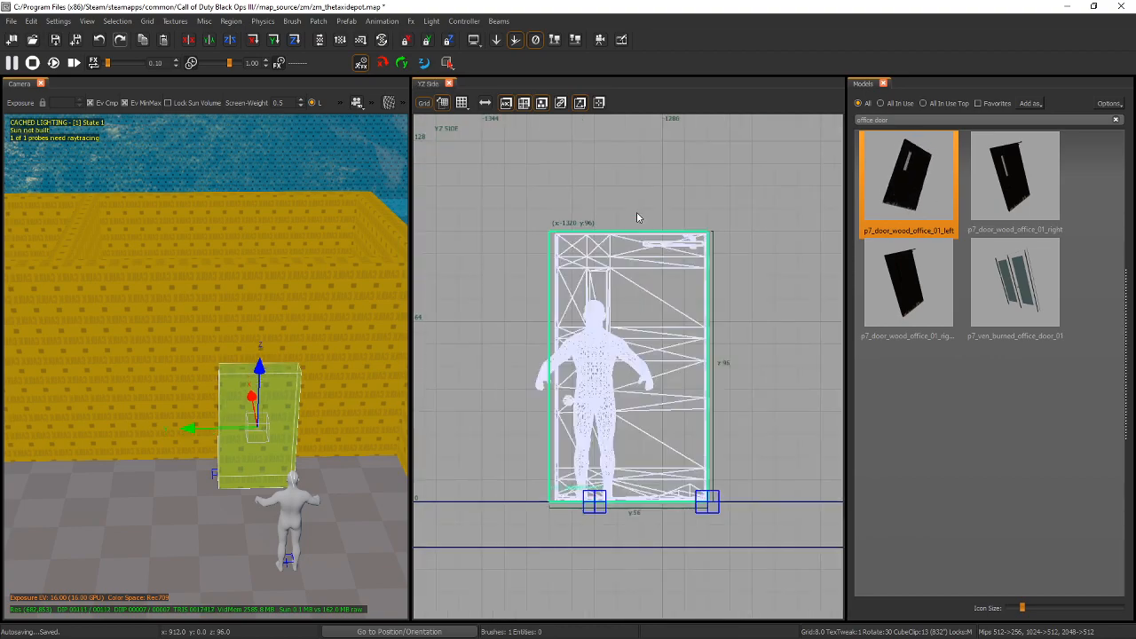
{"action": "key", "text": "ctrl+Tab"}
Step: Move the door-sized brush into the wall, cut the opening with CSG Subtract, and remove the brush
{"action": "left_click_drag", "start_coordinate": [629, 355], "coordinate": [744, 361]}
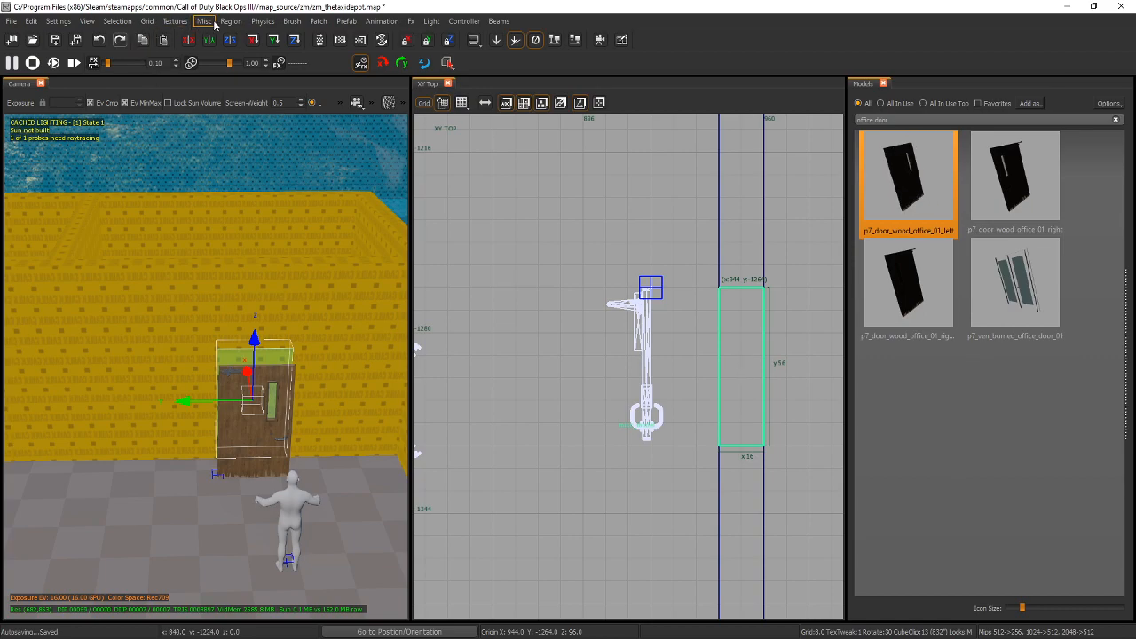
{"action": "left_click", "coordinate": [116, 23]}
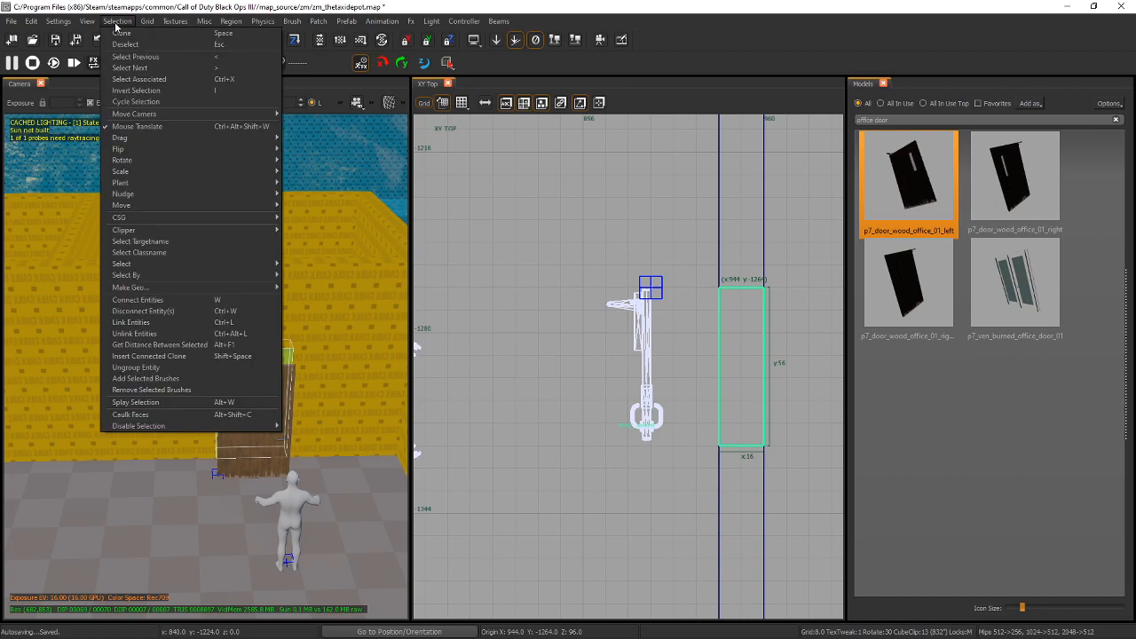
{"action": "mouse_move", "coordinate": [173, 217]}
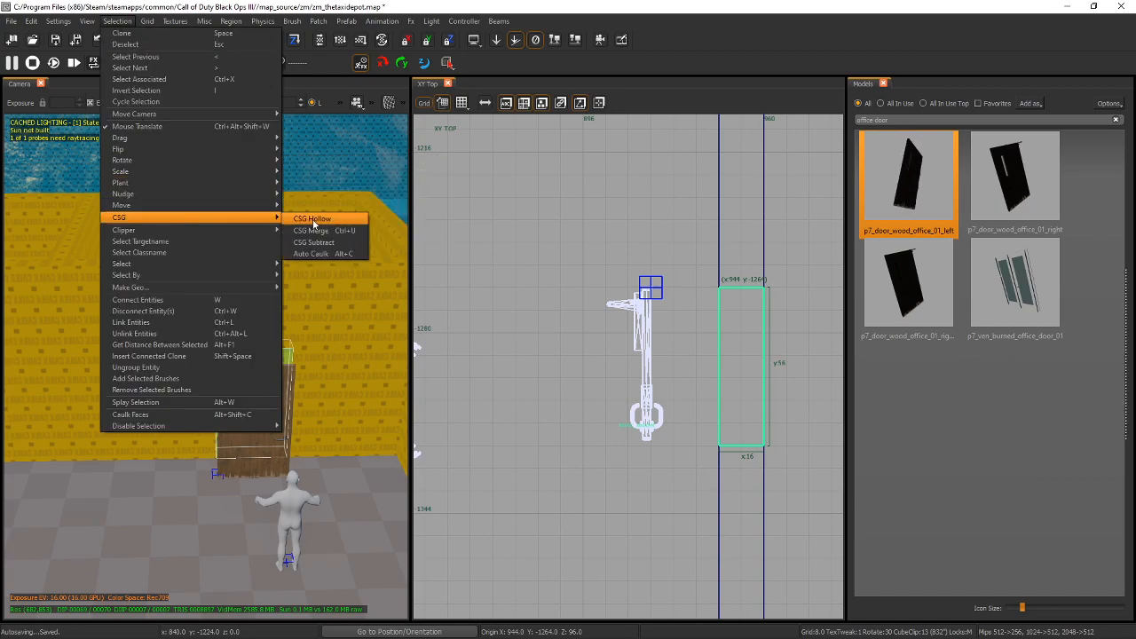
{"action": "left_click", "coordinate": [316, 243]}
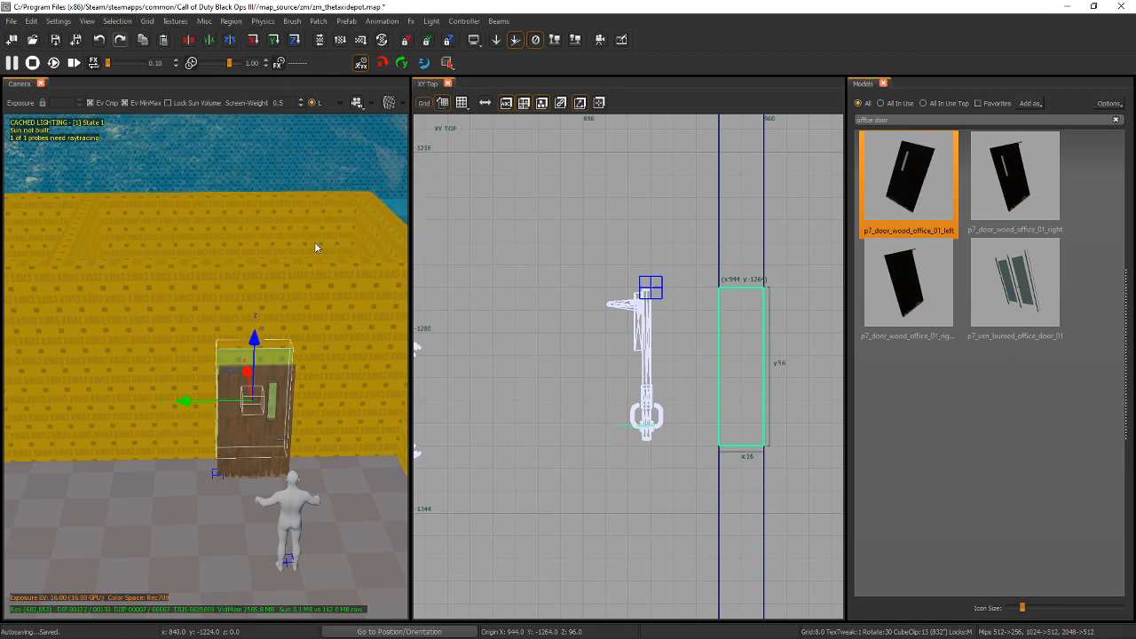
{"action": "key", "text": "Escape"}
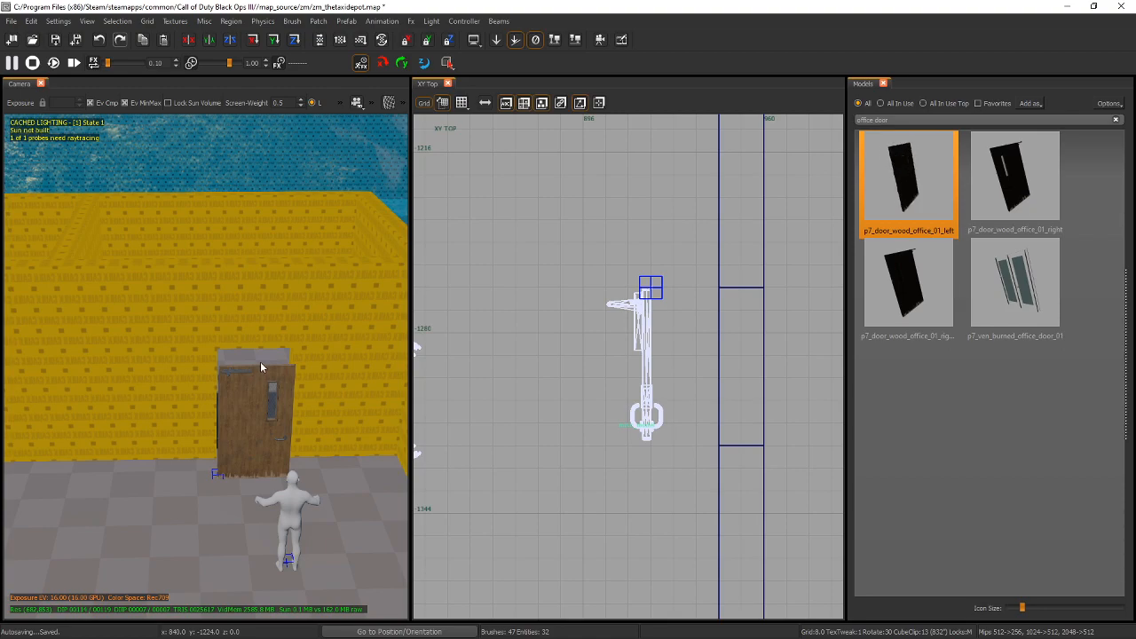
Step: Inspect the cut opening from both sides and move the office door along the wall to Y -967.5, in front of the next room
{"action": "scroll", "coordinate": [260, 361], "scroll_direction": "up", "scroll_amount": 6}
{"action": "right_click_drag", "start_coordinate": [300, 365], "coordinate": [275, 395]}
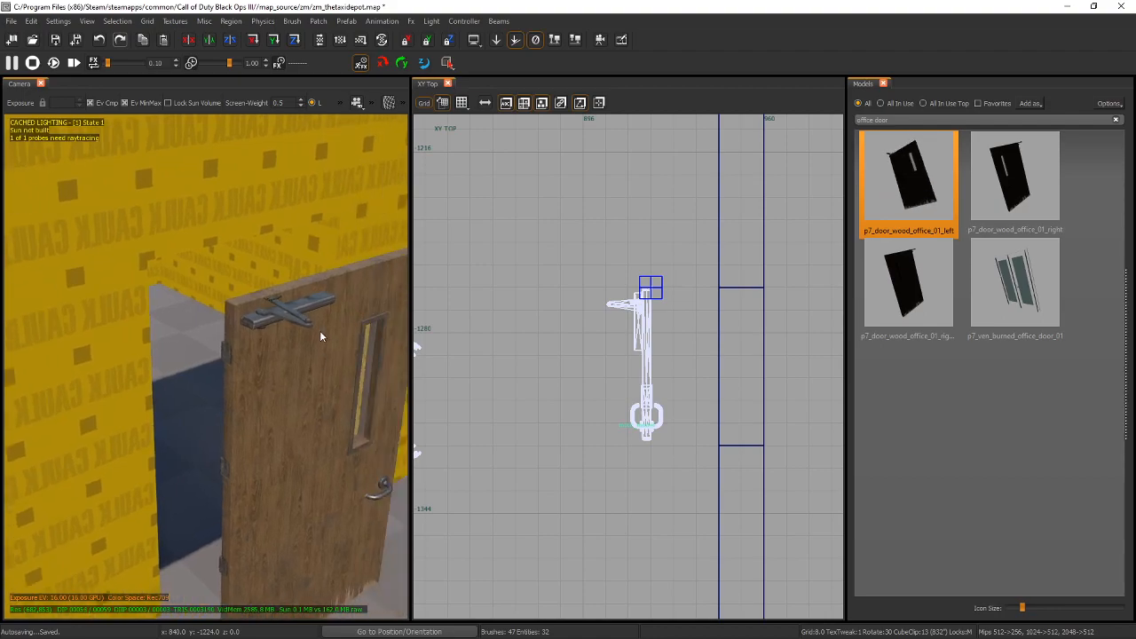
{"action": "mouse_move", "coordinate": [211, 373]}
{"action": "right_mouse_down"}
{"action": "mouse_move", "coordinate": [181, 359]}
{"action": "mouse_move", "coordinate": [244, 373]}
{"action": "mouse_move", "coordinate": [213, 369]}
{"action": "mouse_move", "coordinate": [226, 373]}
{"action": "mouse_move", "coordinate": [222, 390]}
{"action": "mouse_move", "coordinate": [221, 369]}
{"action": "right_mouse_up"}
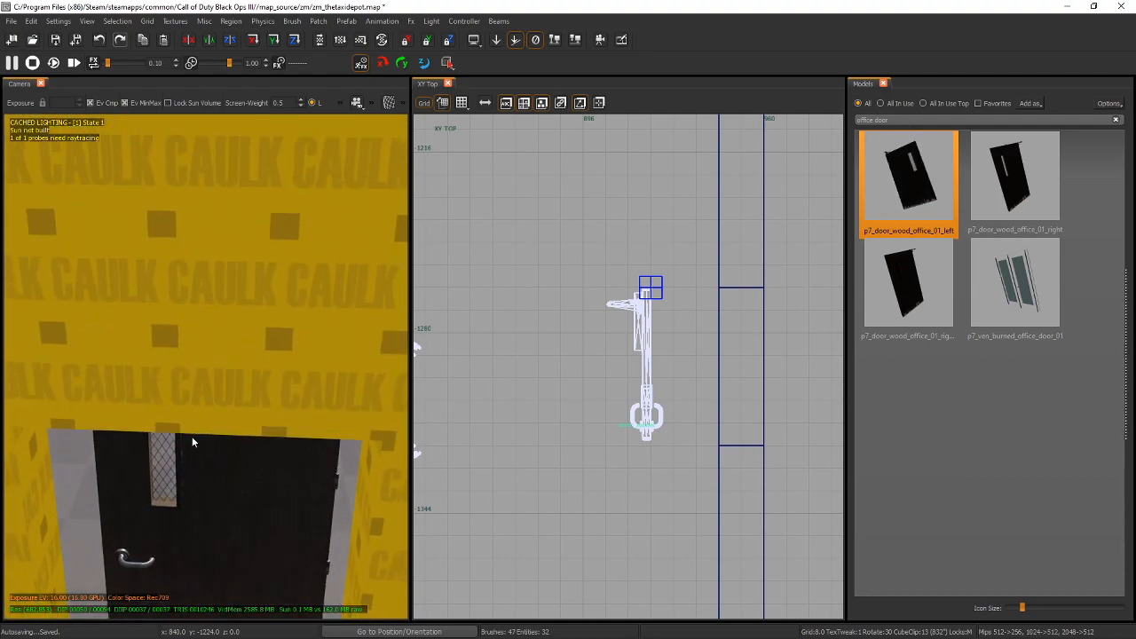
{"action": "right_click_drag", "start_coordinate": [211, 479], "coordinate": [187, 458]}
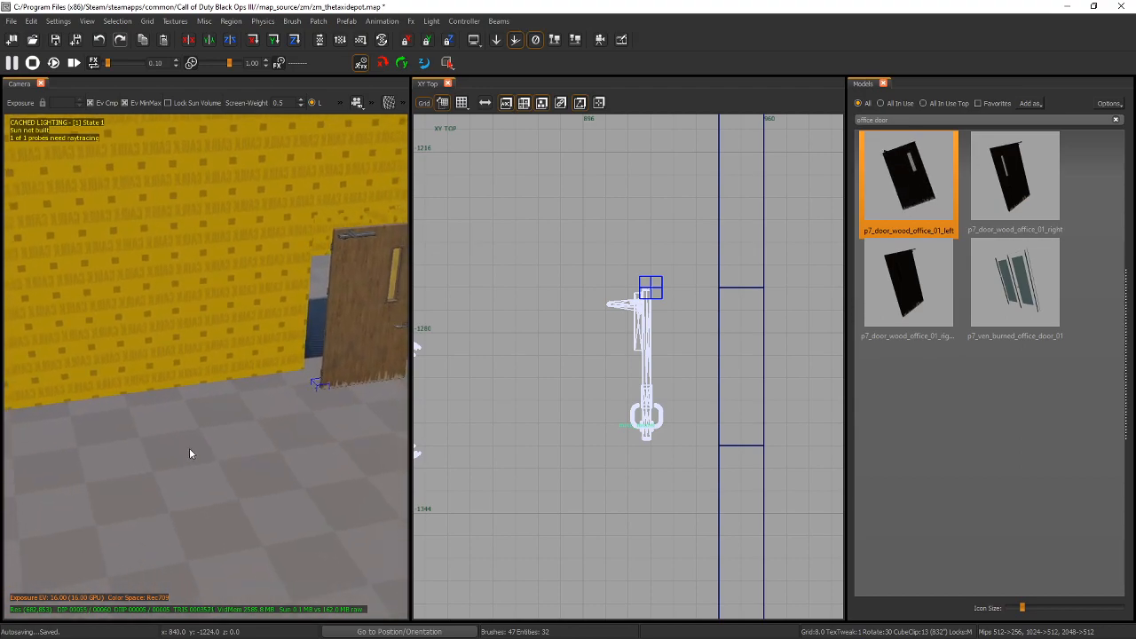
{"action": "left_click", "coordinate": [359, 344]}
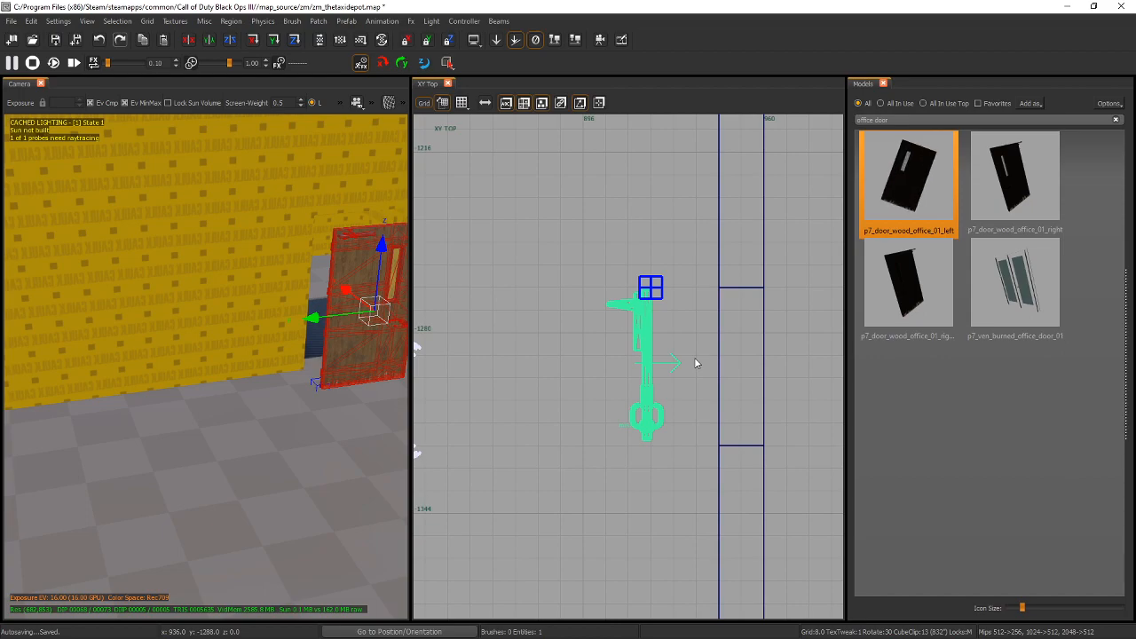
{"action": "key", "text": "ctrl+Tab"}
{"action": "key", "text": "ctrl+Tab"}
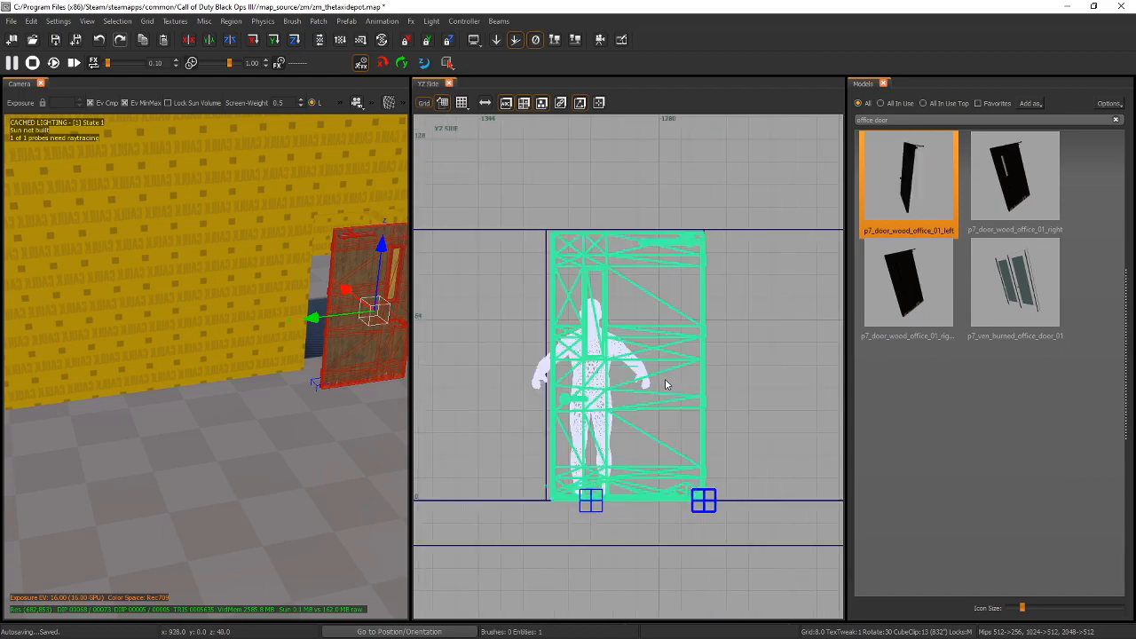
{"action": "scroll", "coordinate": [664, 382], "scroll_direction": "down", "scroll_amount": 4}
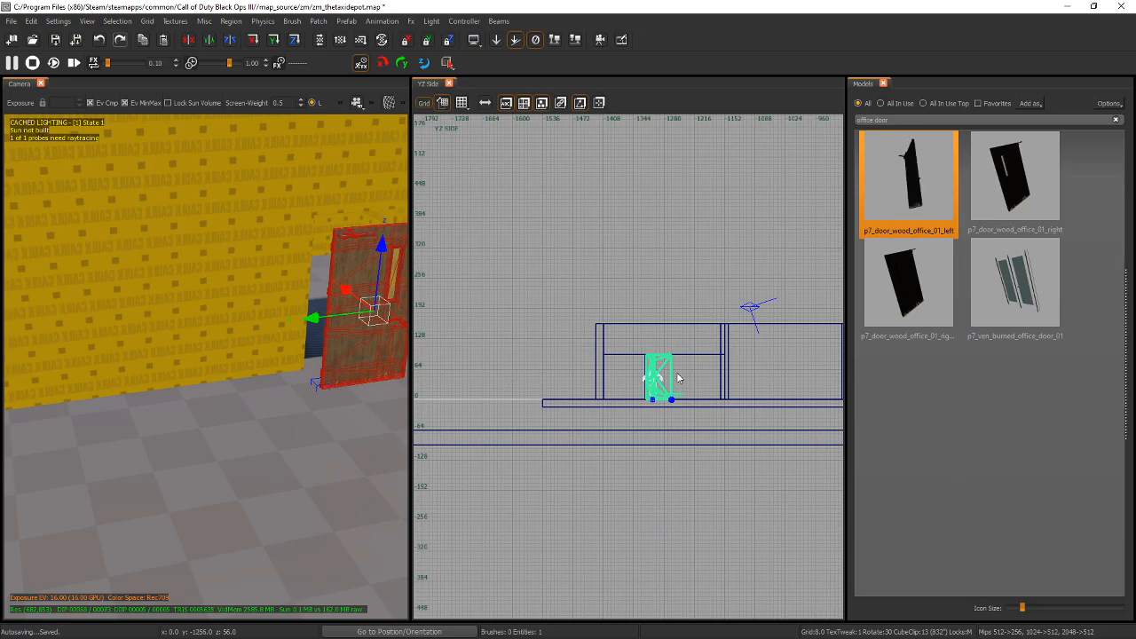
{"action": "key", "text": "ctrl+Tab"}
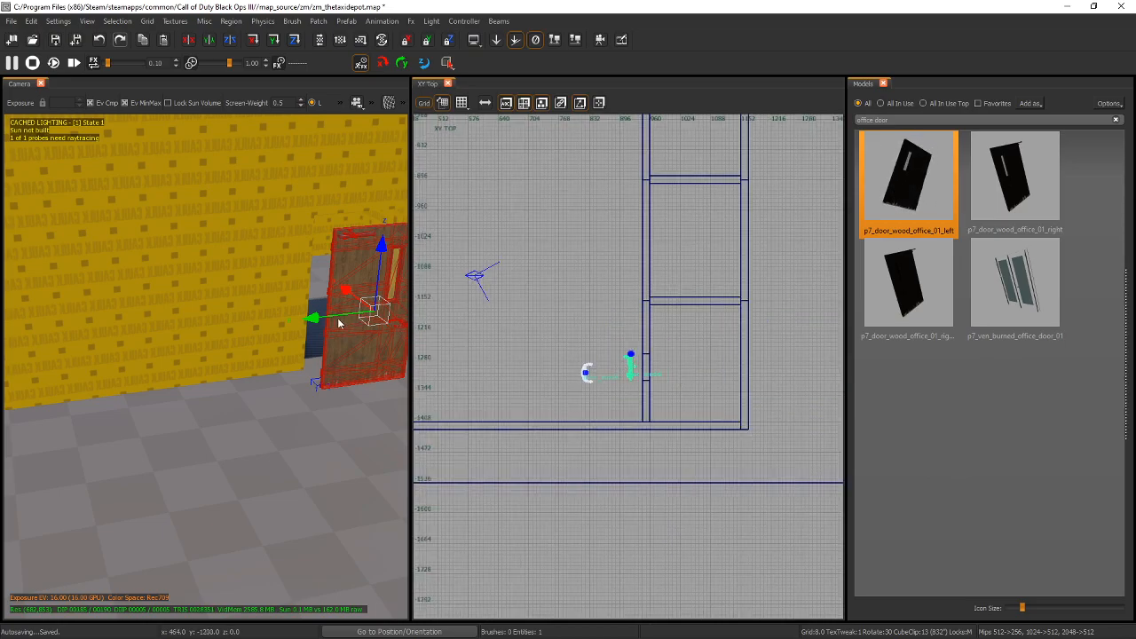
{"action": "left_click_drag", "start_coordinate": [304, 316], "coordinate": [196, 325]}
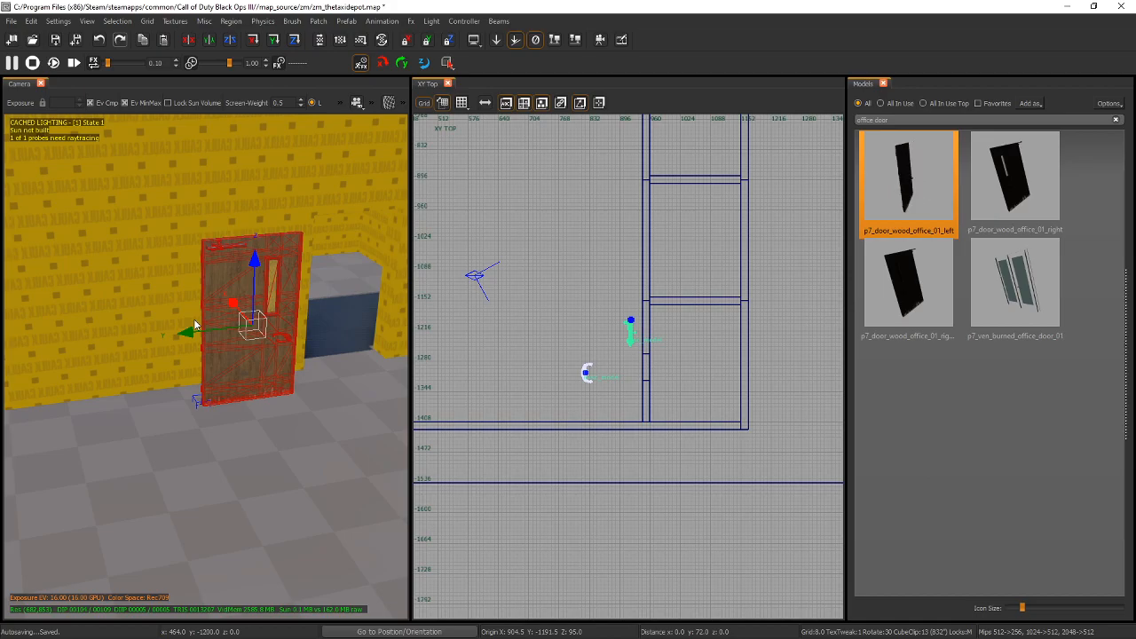
{"action": "key", "text": "ctrl+z"}
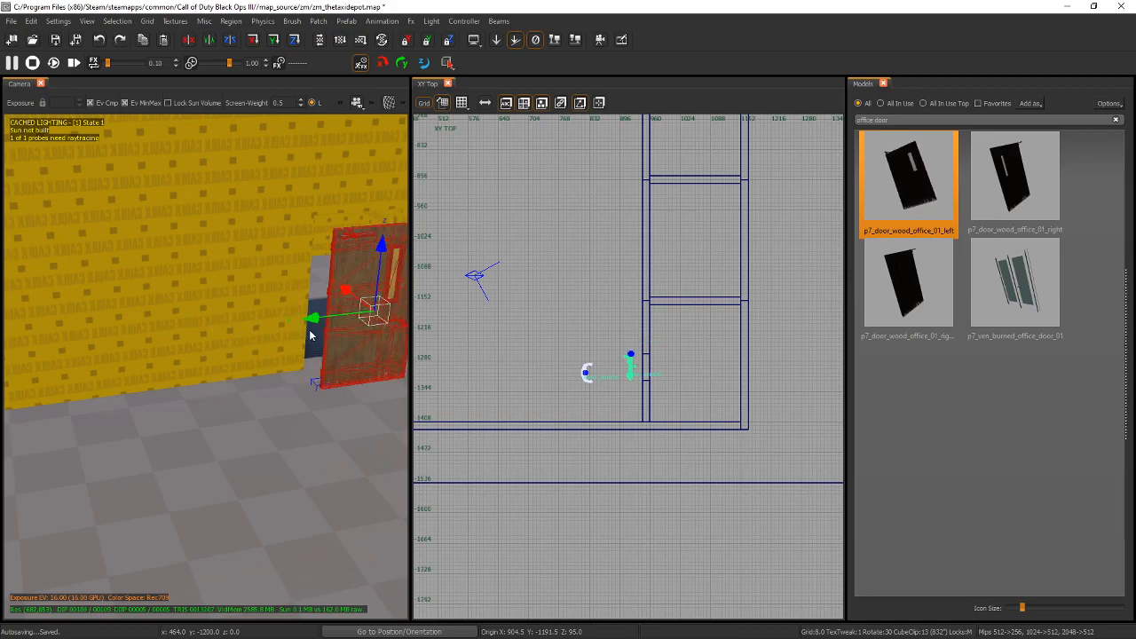
{"action": "mouse_move", "coordinate": [311, 326]}
{"action": "left_mouse_down"}
{"action": "mouse_move", "coordinate": [283, 318]}
{"action": "mouse_move", "coordinate": [0, 336]}
{"action": "left_mouse_up"}
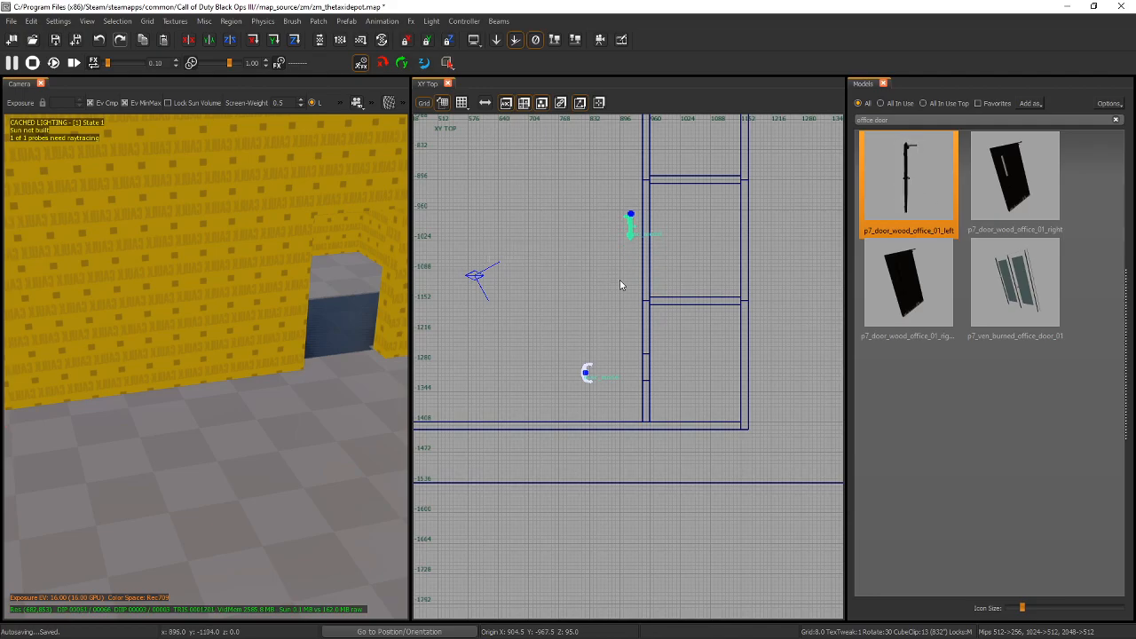
Step: Draw another brush around the door at its new position, 16 by 56 units and 96 high
{"action": "scroll", "coordinate": [625, 266], "scroll_direction": "up", "scroll_amount": 5}
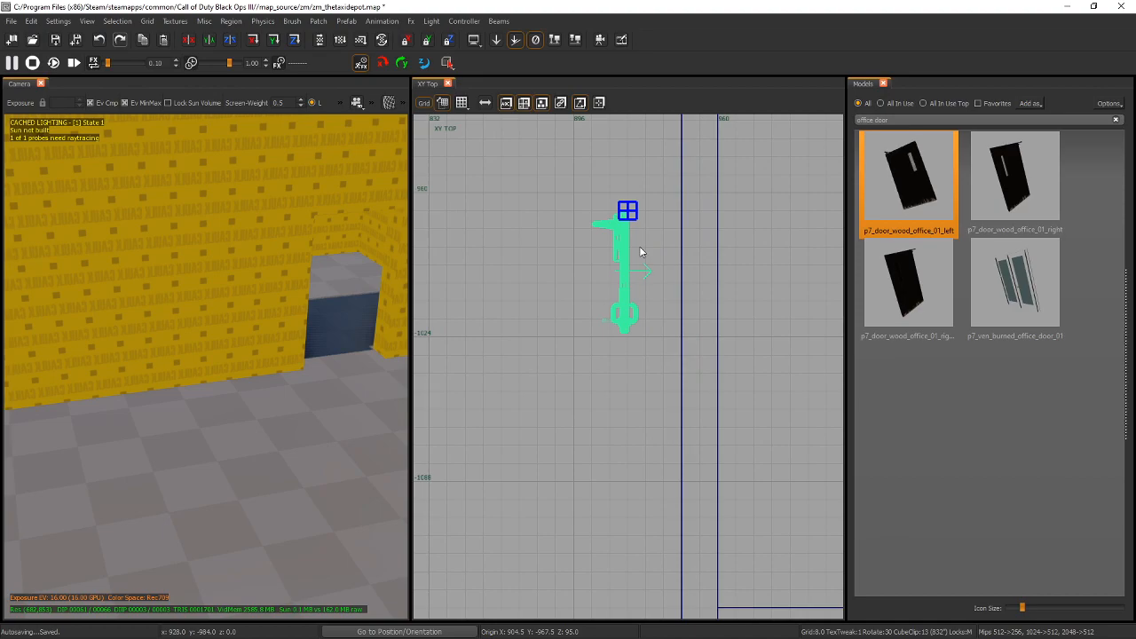
{"action": "key", "text": "Escape"}
{"action": "mouse_move", "coordinate": [594, 217]}
{"action": "left_mouse_down"}
{"action": "mouse_move", "coordinate": [613, 268]}
{"action": "mouse_move", "coordinate": [613, 335]}
{"action": "mouse_move", "coordinate": [628, 347]}
{"action": "left_mouse_up"}
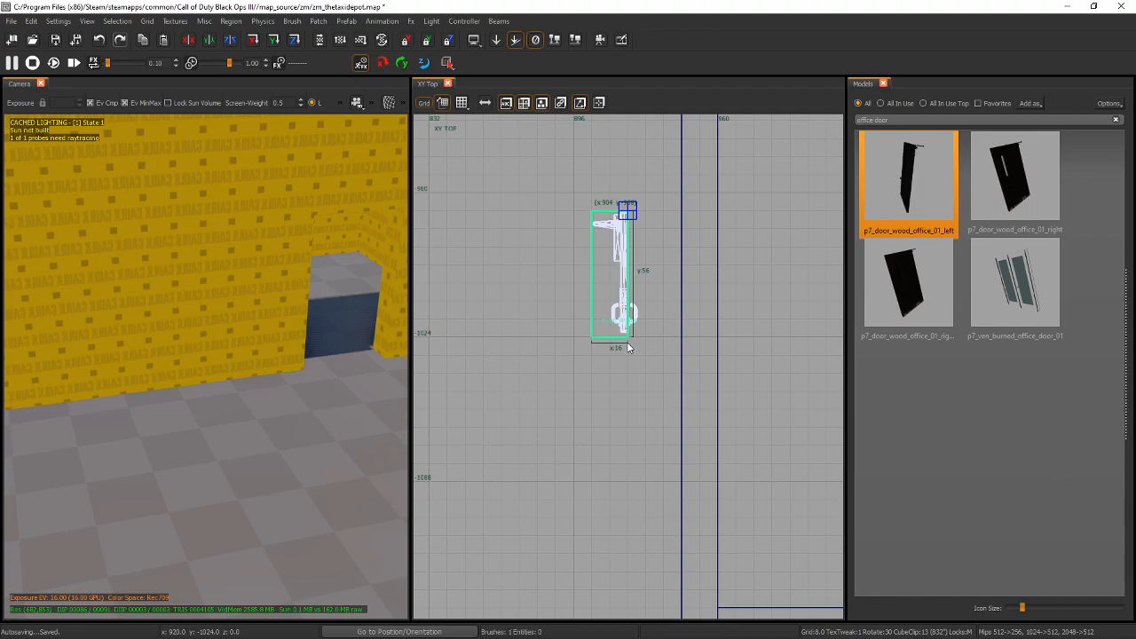
{"action": "key", "text": "ctrl+Tab"}
{"action": "left_click_drag", "start_coordinate": [634, 234], "coordinate": [634, 231]}
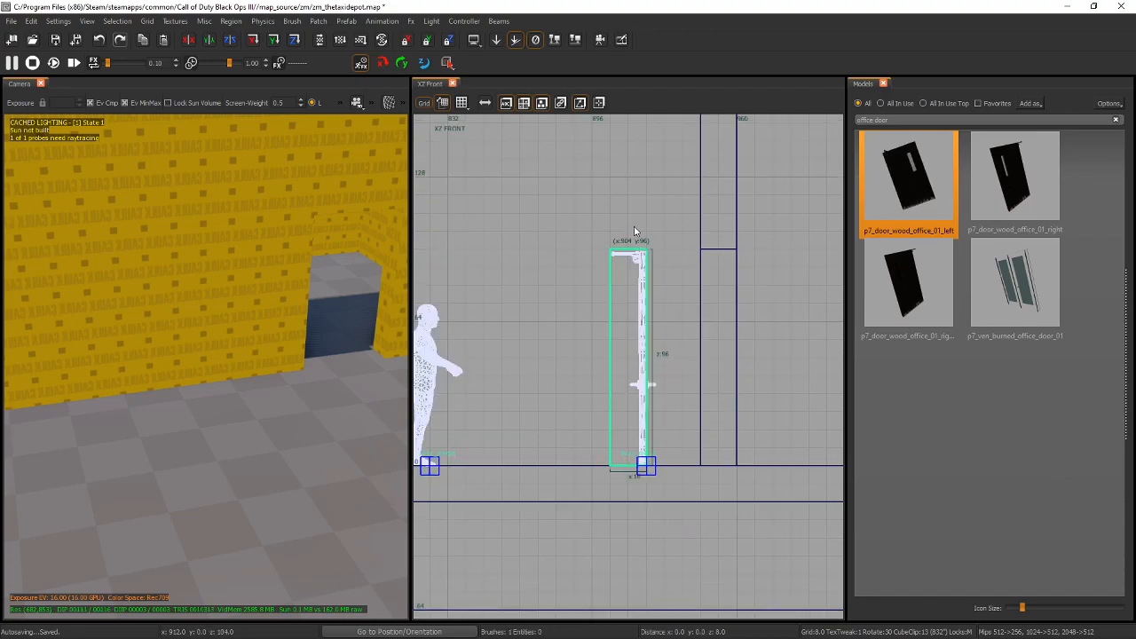
{"action": "key", "text": "ctrl+Tab"}
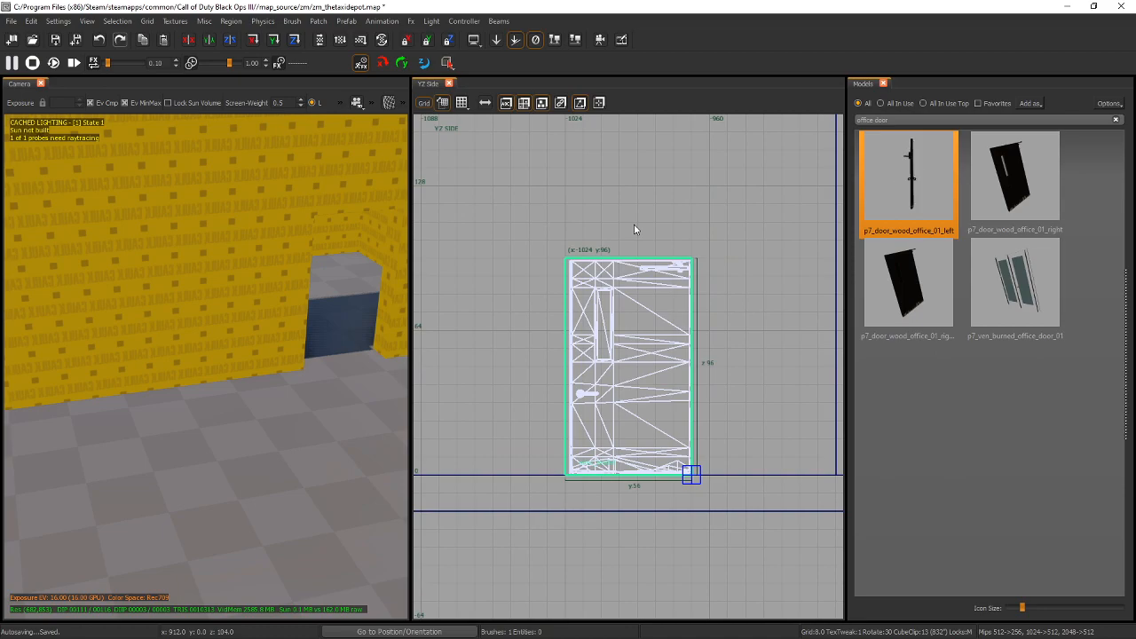
{"action": "key", "text": "ctrl+Tab"}
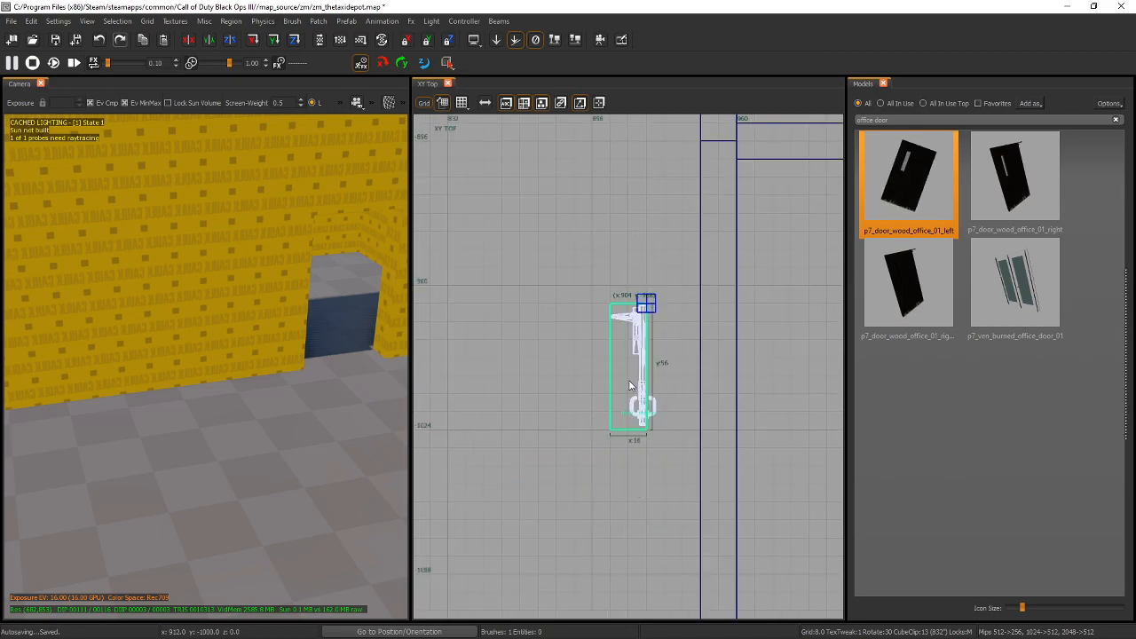
Step: Move the new brush into the wall beside the door, subtract it to cut a second opening, and remove the brush
{"action": "left_click_drag", "start_coordinate": [629, 385], "coordinate": [722, 378]}
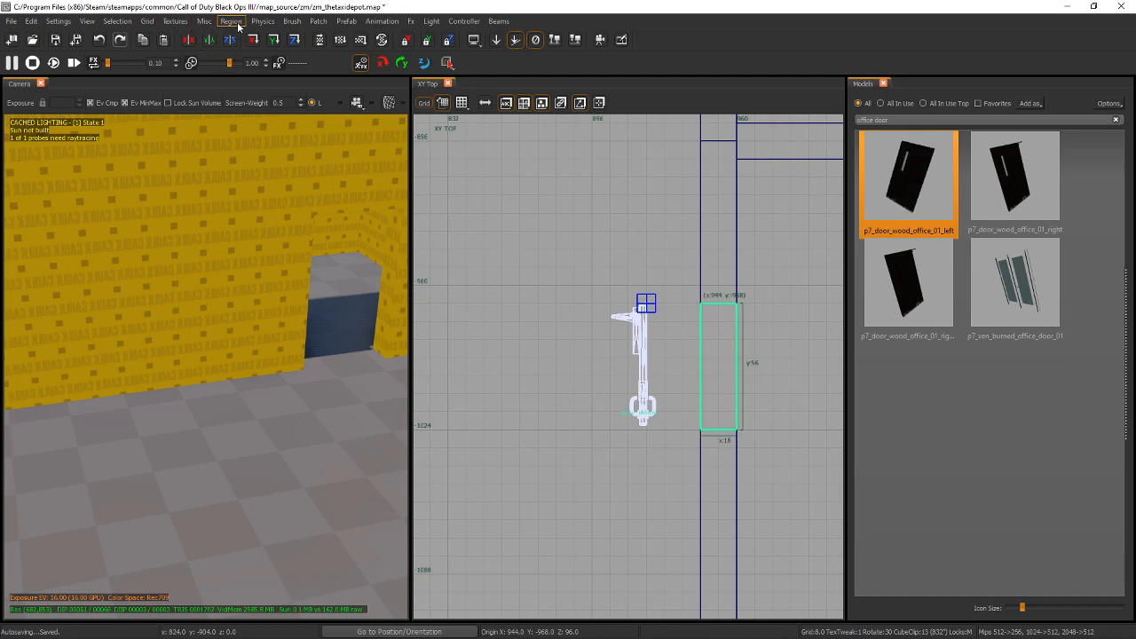
{"action": "left_click", "coordinate": [118, 20]}
{"action": "mouse_move", "coordinate": [156, 216]}
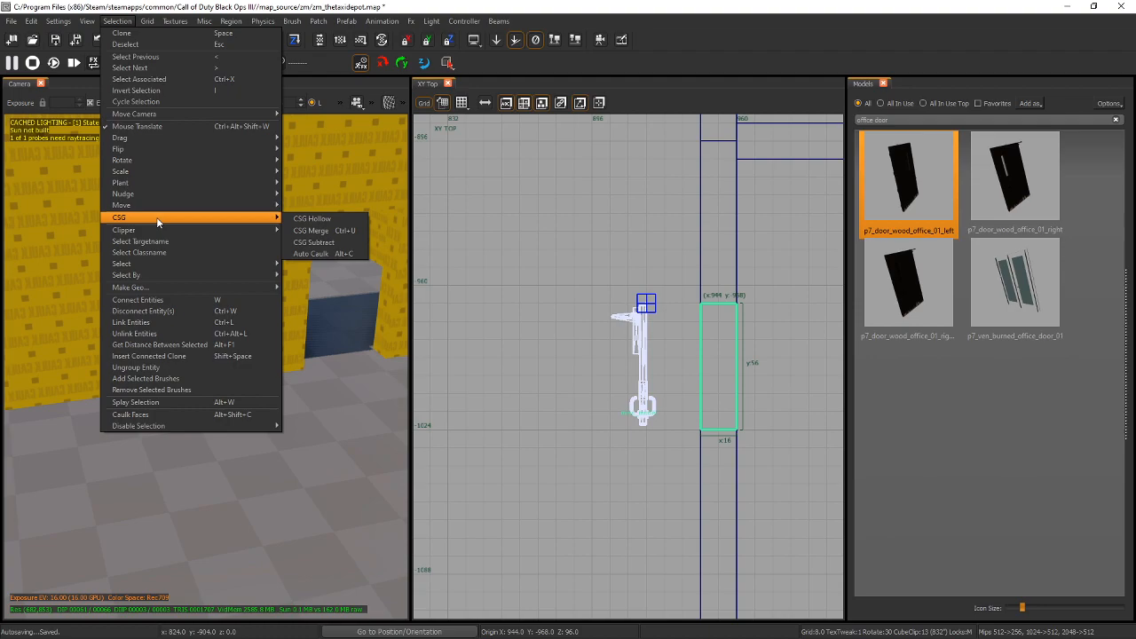
{"action": "left_click", "coordinate": [330, 243]}
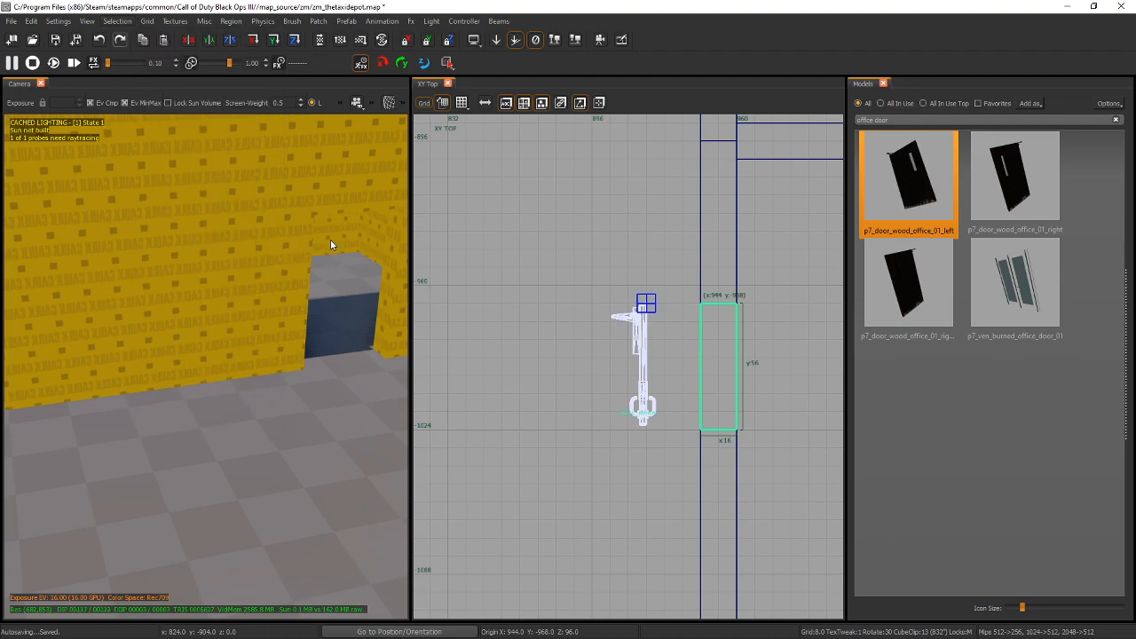
{"action": "key", "text": "Escape"}
Step: Place the p7_ven_burned_office_door_01 model near the wall beyond the wooden door and rotate it parallel to the wall, glass side outward
{"action": "right_click_drag", "start_coordinate": [166, 242], "coordinate": [195, 244]}
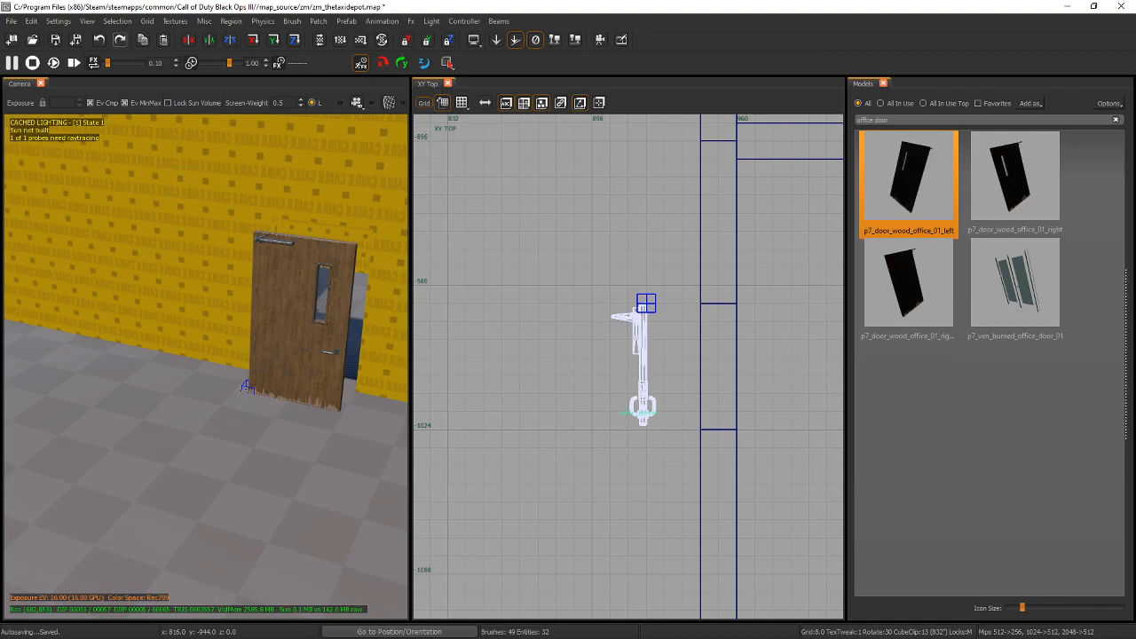
{"action": "left_click", "coordinate": [315, 339]}
{"action": "scroll", "coordinate": [681, 332], "scroll_direction": "down", "scroll_amount": 2}
{"action": "scroll", "coordinate": [699, 343], "scroll_direction": "down", "scroll_amount": 1}
{"action": "key", "text": "Escape"}
{"action": "left_click_drag", "start_coordinate": [1019, 300], "coordinate": [111, 357]}
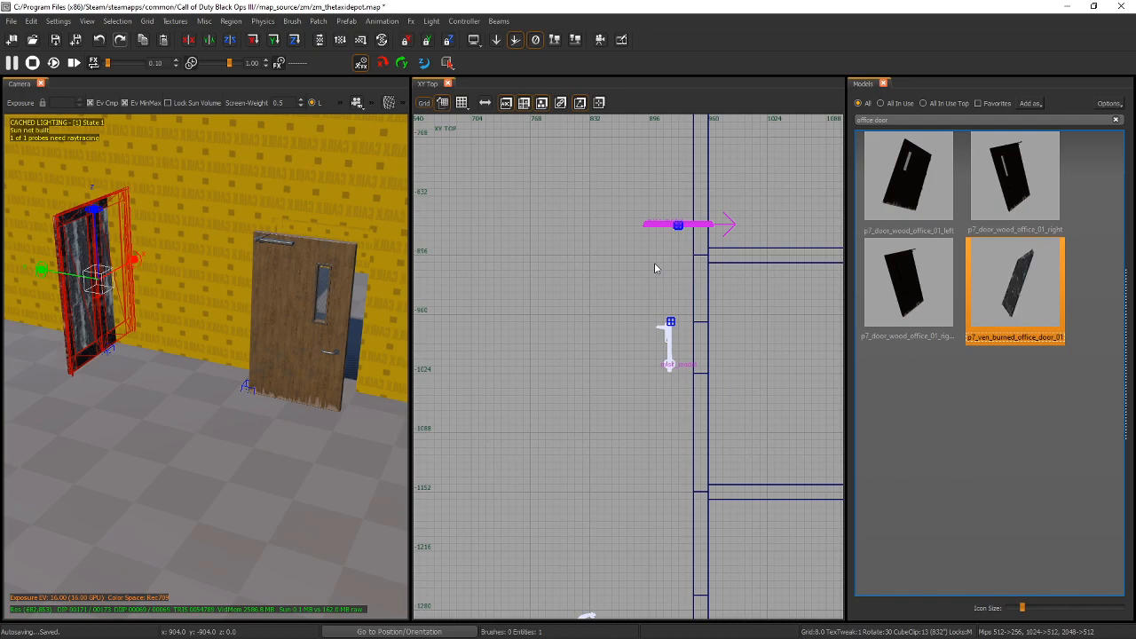
{"action": "key", "text": "alt+z"}
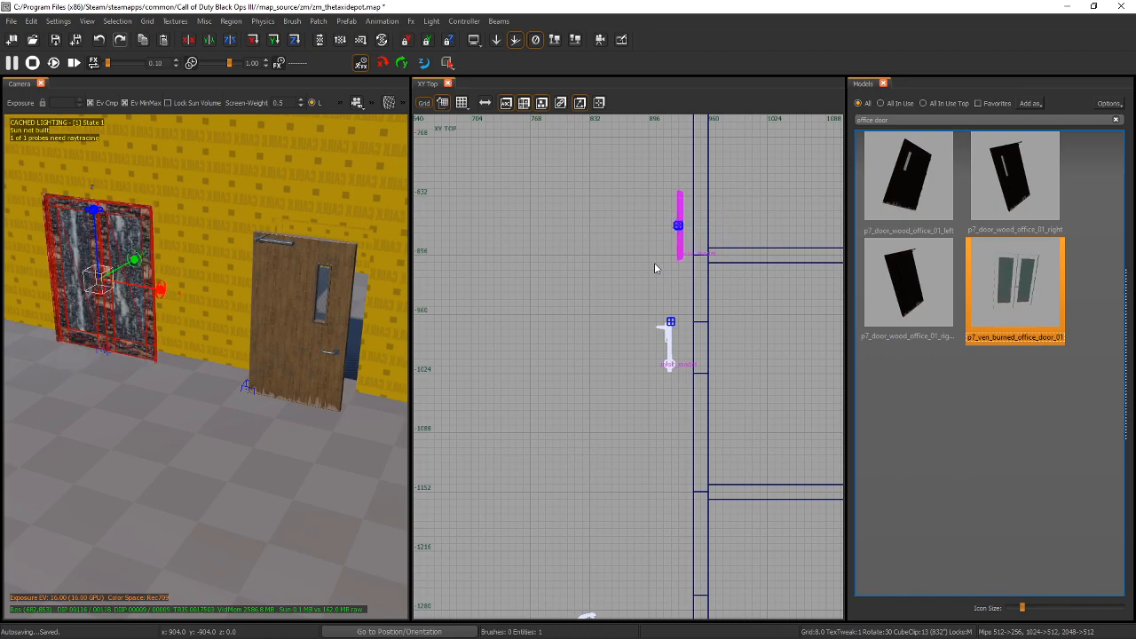
{"action": "key", "text": "alt+z"}
{"action": "key", "text": "alt+z"}
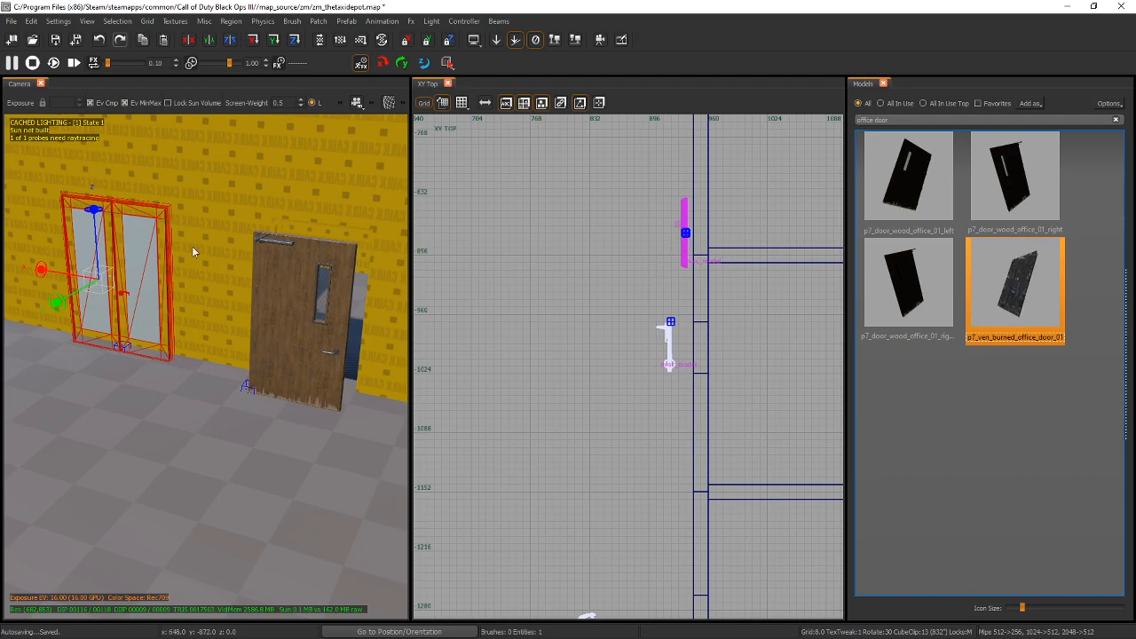
Step: Move the burned office door along the wall to Y -794, in front of the following room
{"action": "key", "text": "w"}
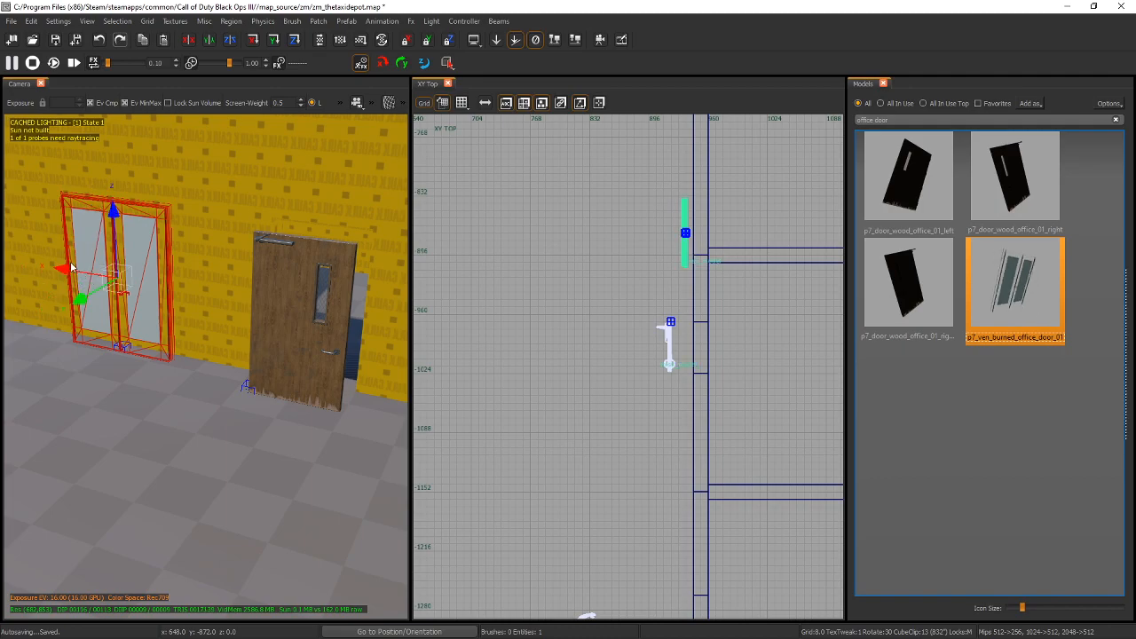
{"action": "left_click_drag", "start_coordinate": [61, 273], "coordinate": [2, 253]}
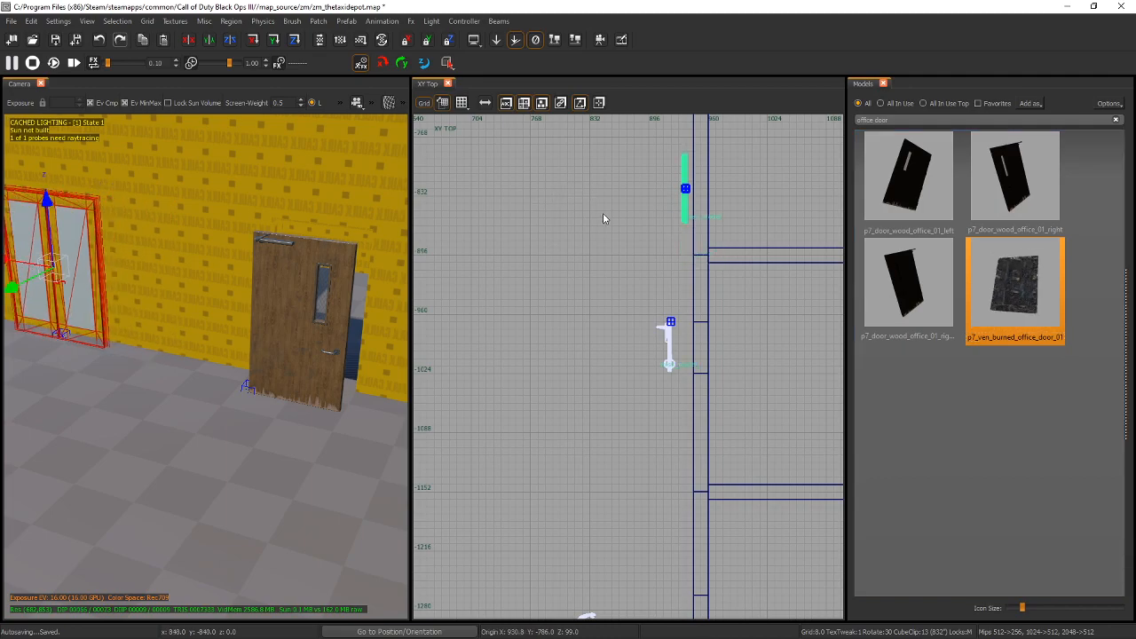
{"action": "mouse_move", "coordinate": [773, 229]}
{"action": "right_mouse_down"}
{"action": "mouse_move", "coordinate": [664, 355]}
{"action": "mouse_move", "coordinate": [628, 373]}
{"action": "right_mouse_up"}
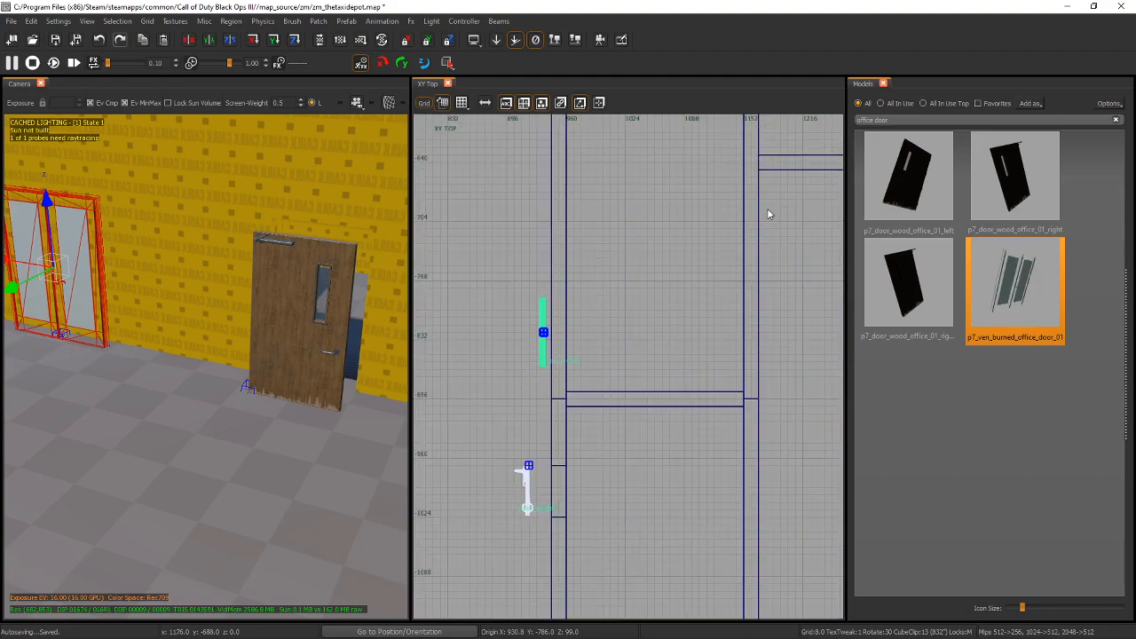
{"action": "scroll", "coordinate": [547, 348], "scroll_direction": "up", "scroll_amount": 2}
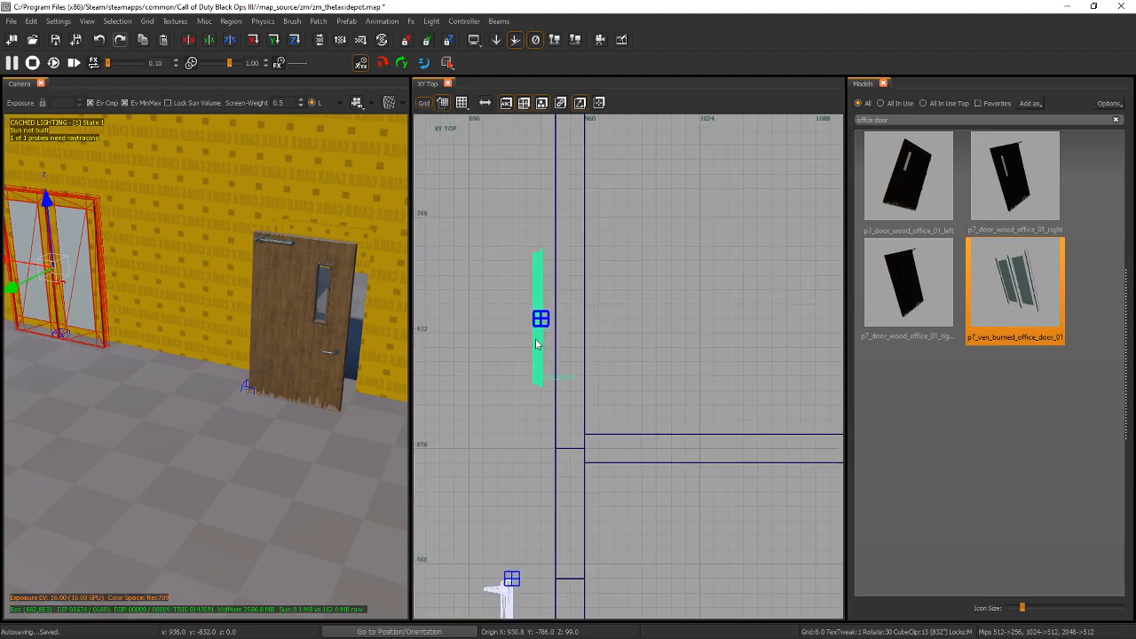
{"action": "left_click_drag", "start_coordinate": [535, 344], "coordinate": [535, 357]}
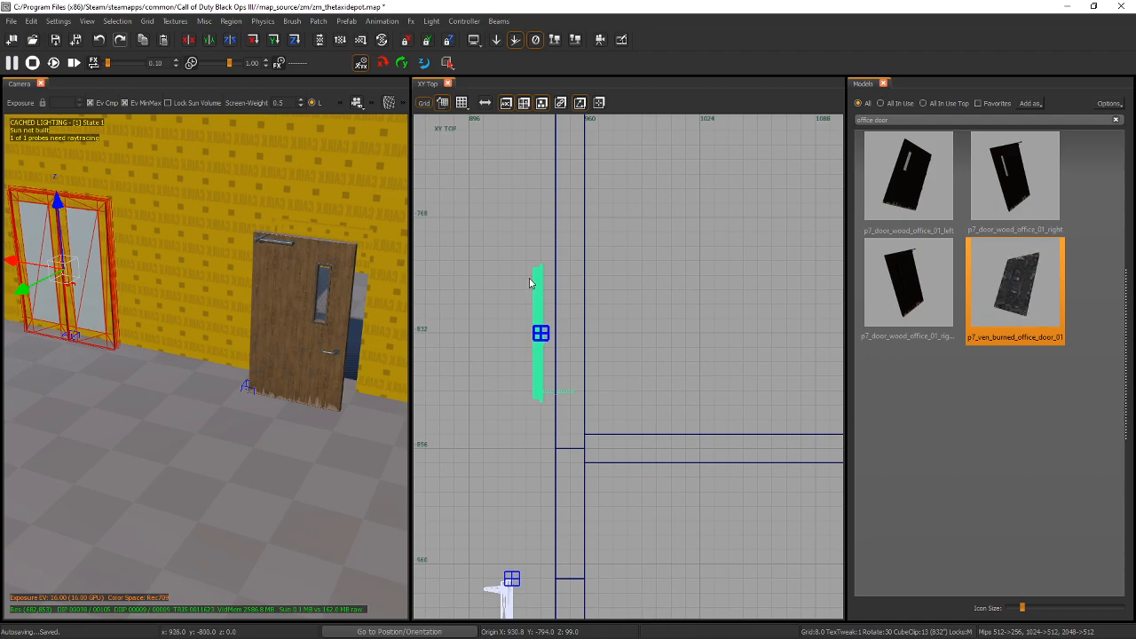
Step: Draw a brush around the burned office door, 16 by 80 units and 96 high
{"action": "key", "text": "Escape"}
{"action": "mouse_move", "coordinate": [527, 265]}
{"action": "left_mouse_down"}
{"action": "mouse_move", "coordinate": [543, 291]}
{"action": "mouse_move", "coordinate": [549, 399]}
{"action": "left_mouse_up"}
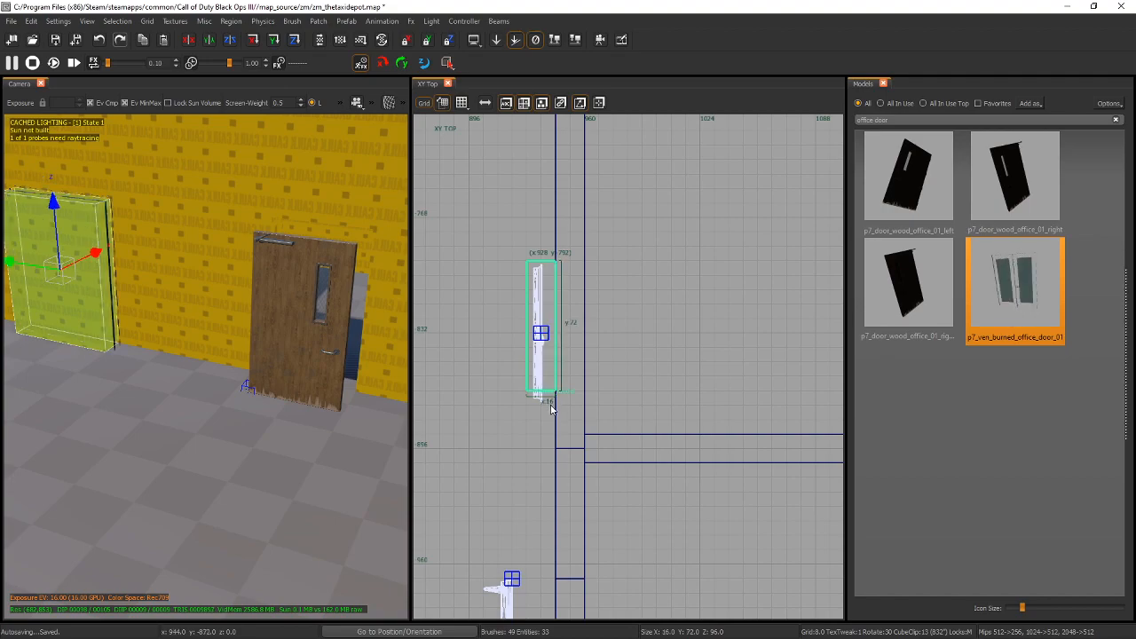
{"action": "key", "text": "ctrl+Tab"}
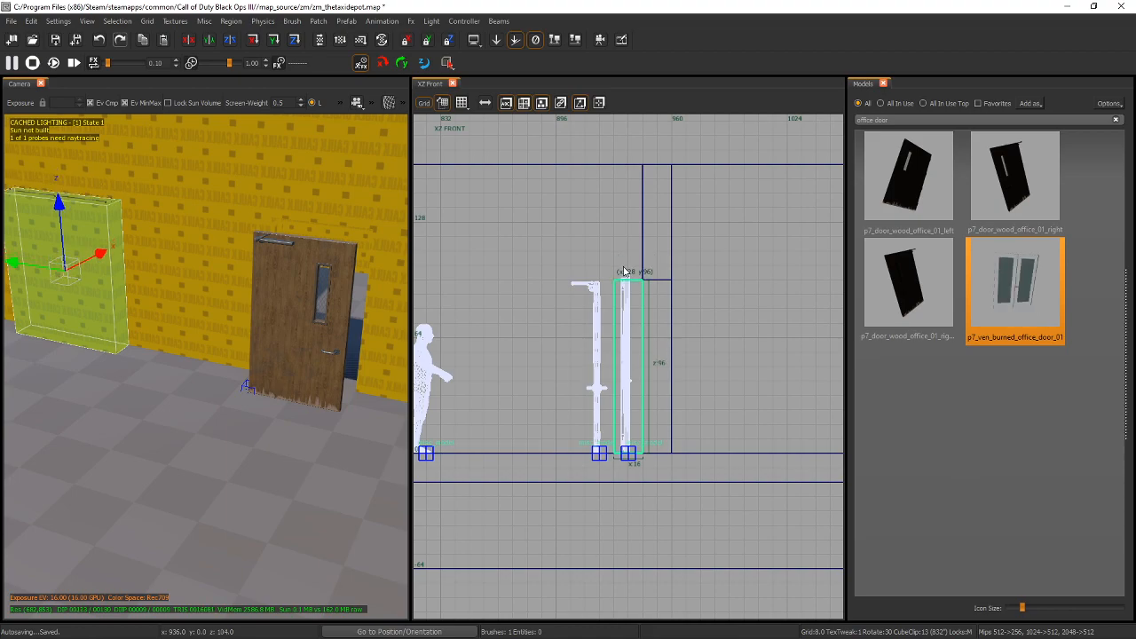
{"action": "key", "text": "ctrl+Tab"}
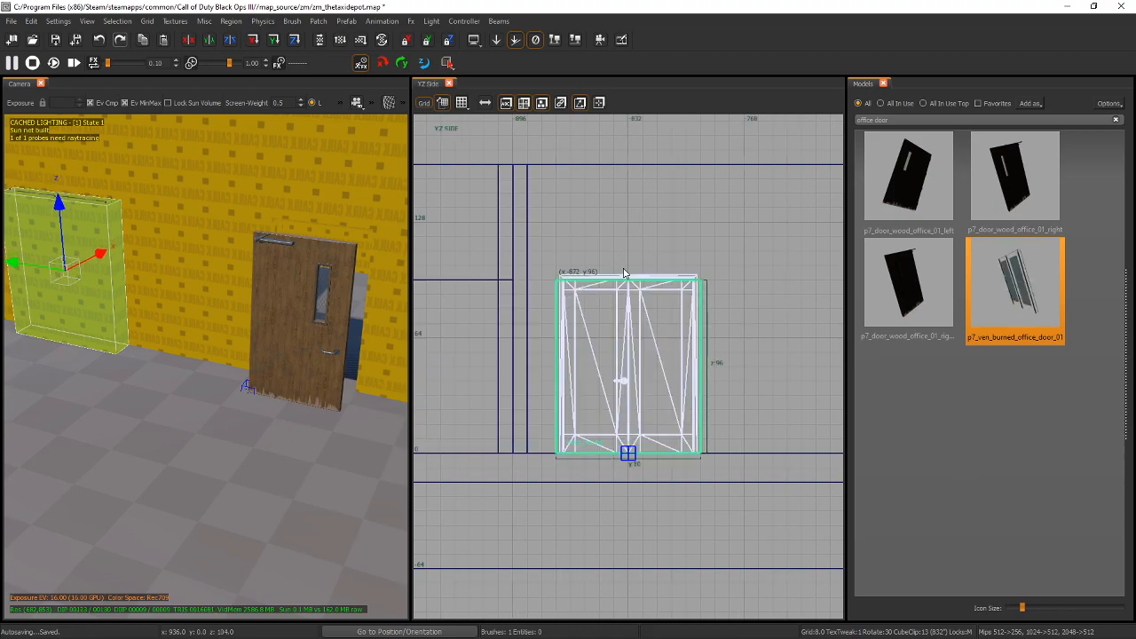
{"action": "key", "text": "ctrl+Tab"}
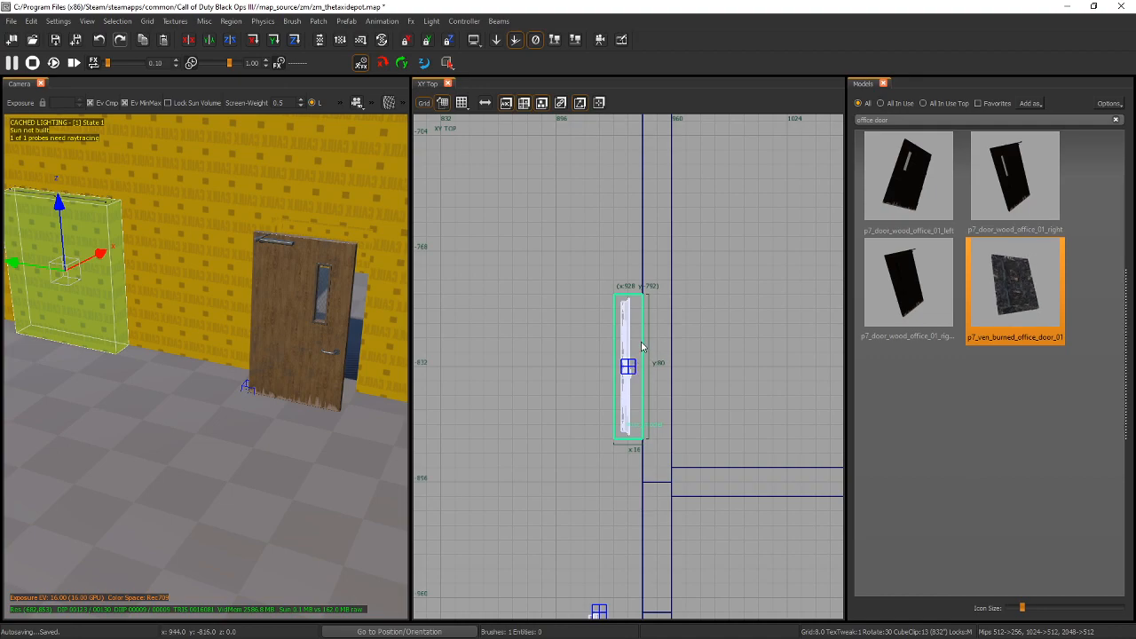
Step: Move the brush into the wall behind the burned office door, subtract it to cut the opening, and remove the brush
{"action": "left_click_drag", "start_coordinate": [641, 346], "coordinate": [670, 346]}
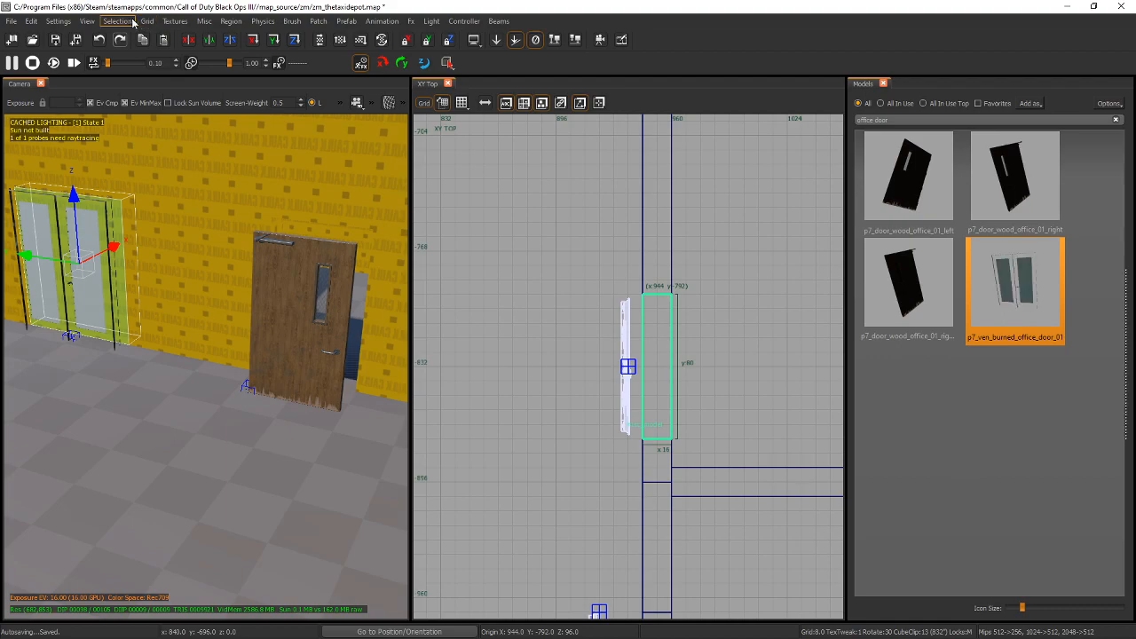
{"action": "left_click", "coordinate": [132, 20]}
{"action": "mouse_move", "coordinate": [151, 218]}
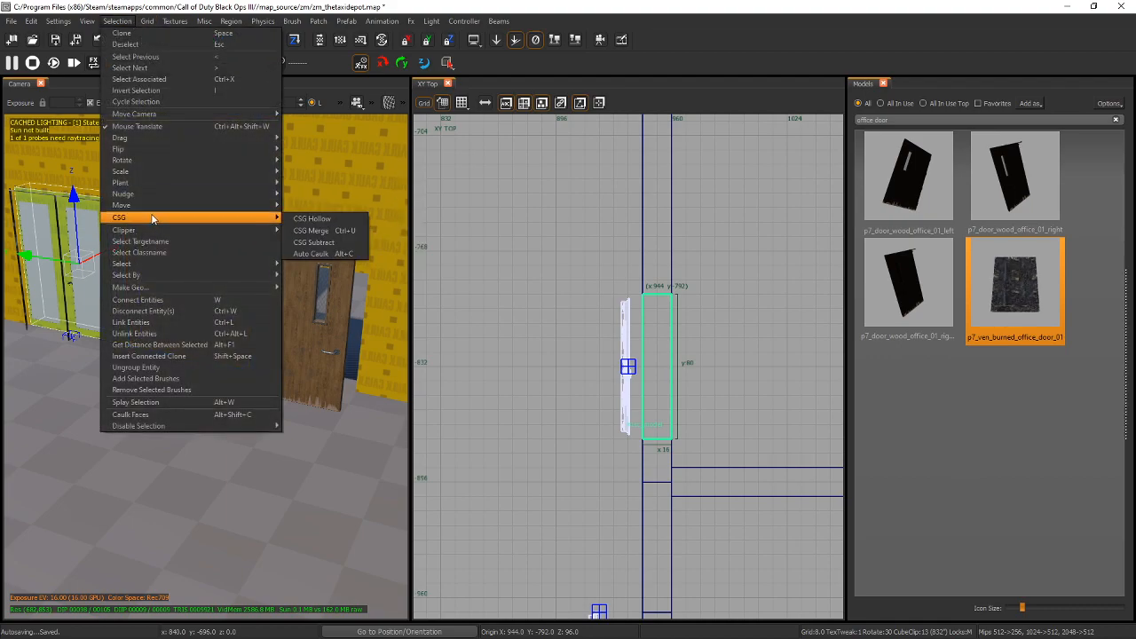
{"action": "left_click", "coordinate": [330, 240]}
{"action": "key", "text": "Escape"}
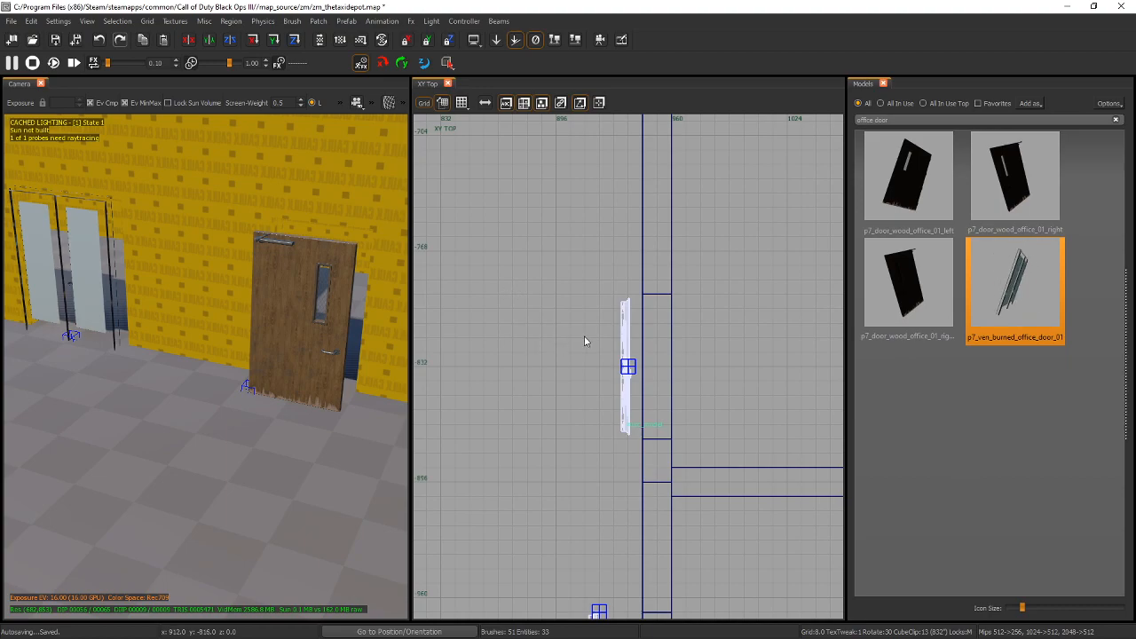
Step: Move the wooden office door along the wall past the burned office door to Y -415.5, in front of the next room
{"action": "scroll", "coordinate": [583, 337], "scroll_direction": "down", "scroll_amount": 3}
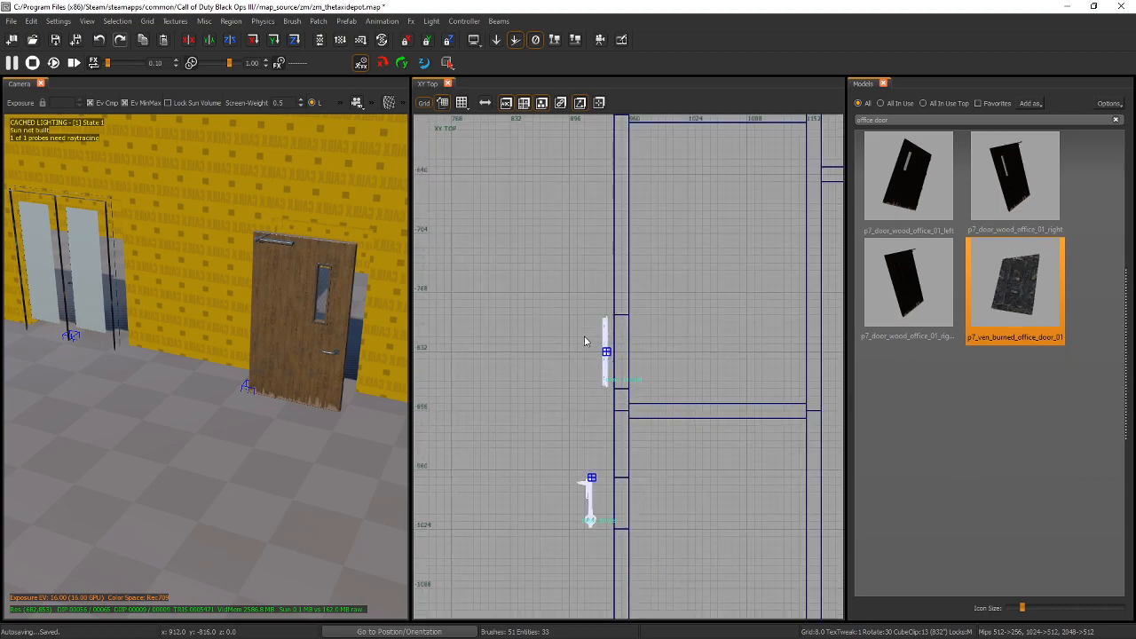
{"action": "left_click", "coordinate": [299, 341]}
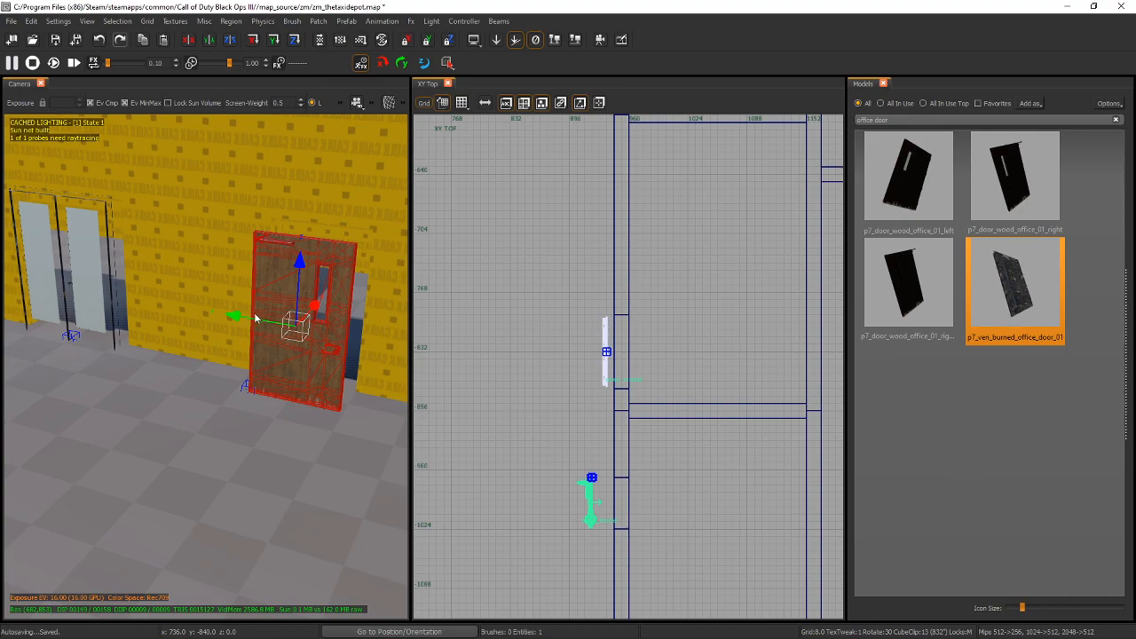
{"action": "right_click_drag", "start_coordinate": [230, 328], "coordinate": [155, 326]}
{"action": "right_click_drag", "start_coordinate": [354, 334], "coordinate": [400, 335]}
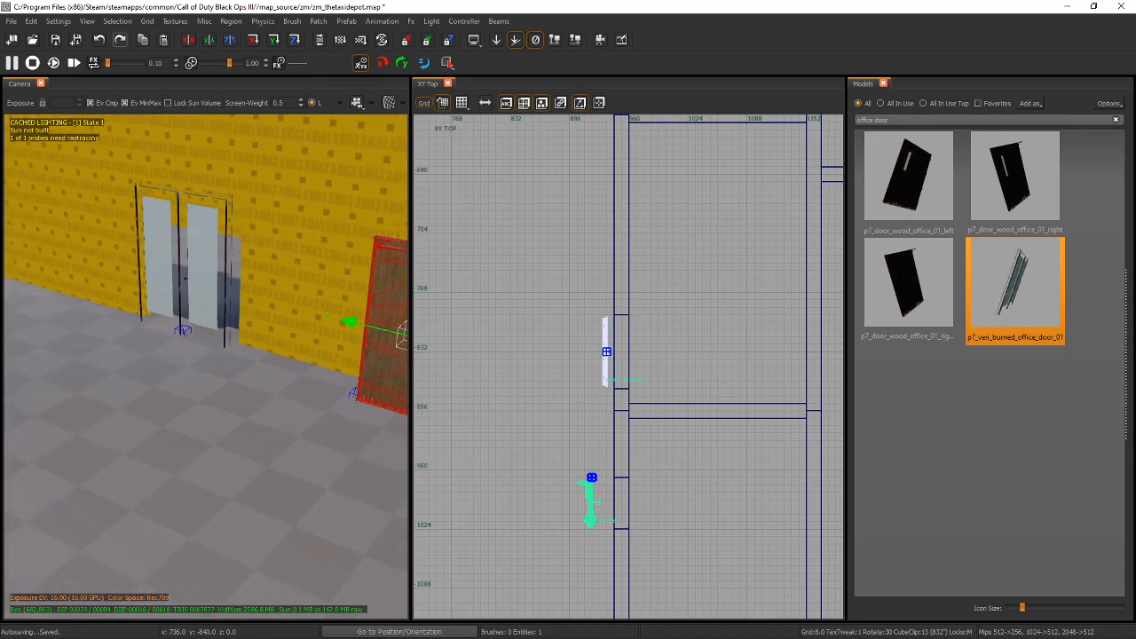
{"action": "scroll", "coordinate": [354, 333], "scroll_direction": "down", "scroll_amount": 3}
{"action": "left_click_drag", "start_coordinate": [264, 340], "coordinate": [51, 242]}
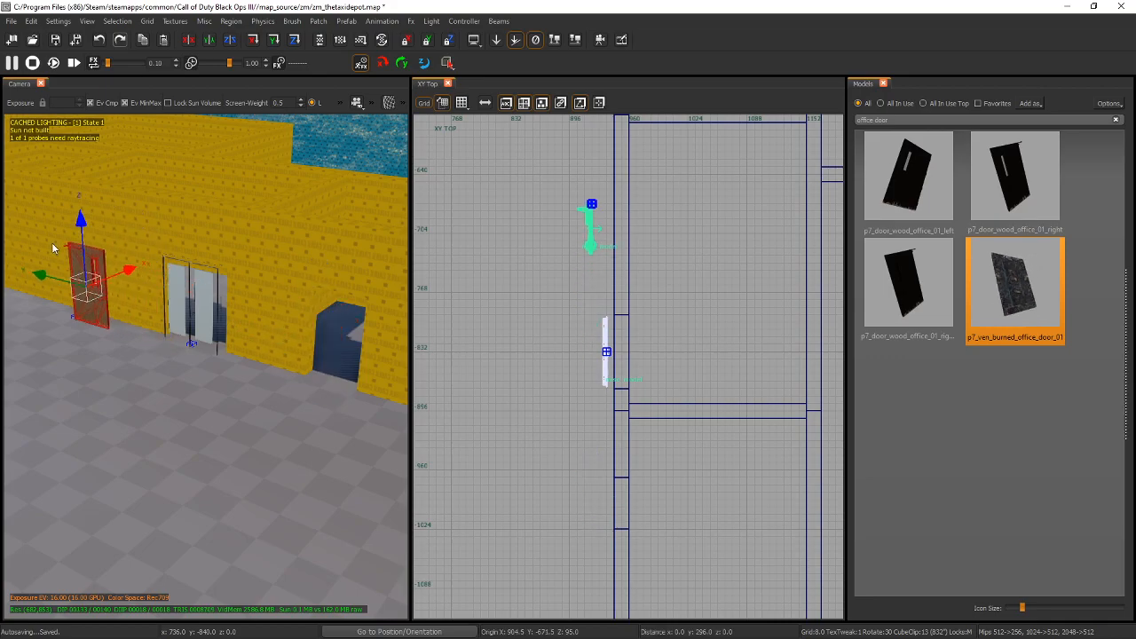
{"action": "scroll", "coordinate": [654, 217], "scroll_direction": "up", "scroll_amount": 3}
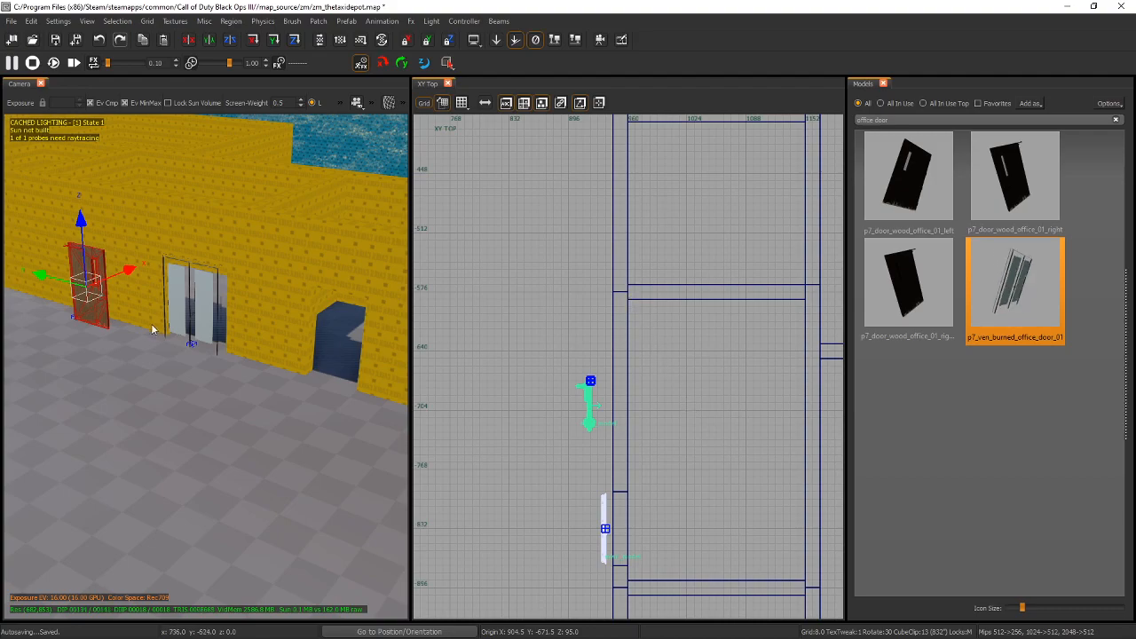
{"action": "right_click_drag", "start_coordinate": [81, 355], "coordinate": [187, 368]}
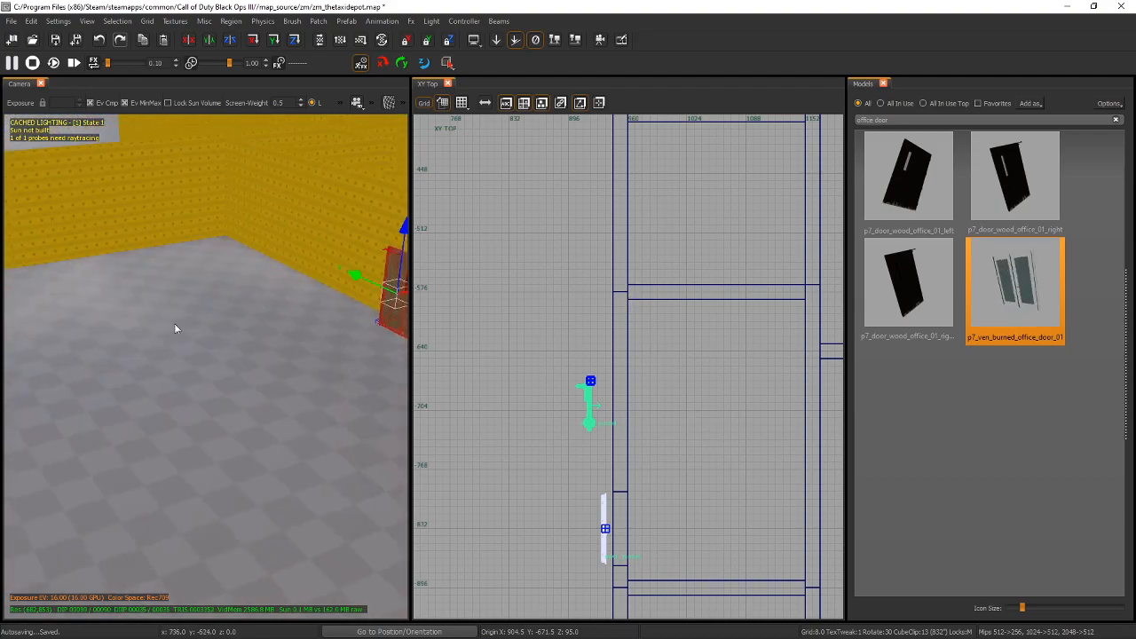
{"action": "left_click_drag", "start_coordinate": [357, 279], "coordinate": [249, 197]}
{"action": "right_click_drag", "start_coordinate": [632, 185], "coordinate": [613, 328]}
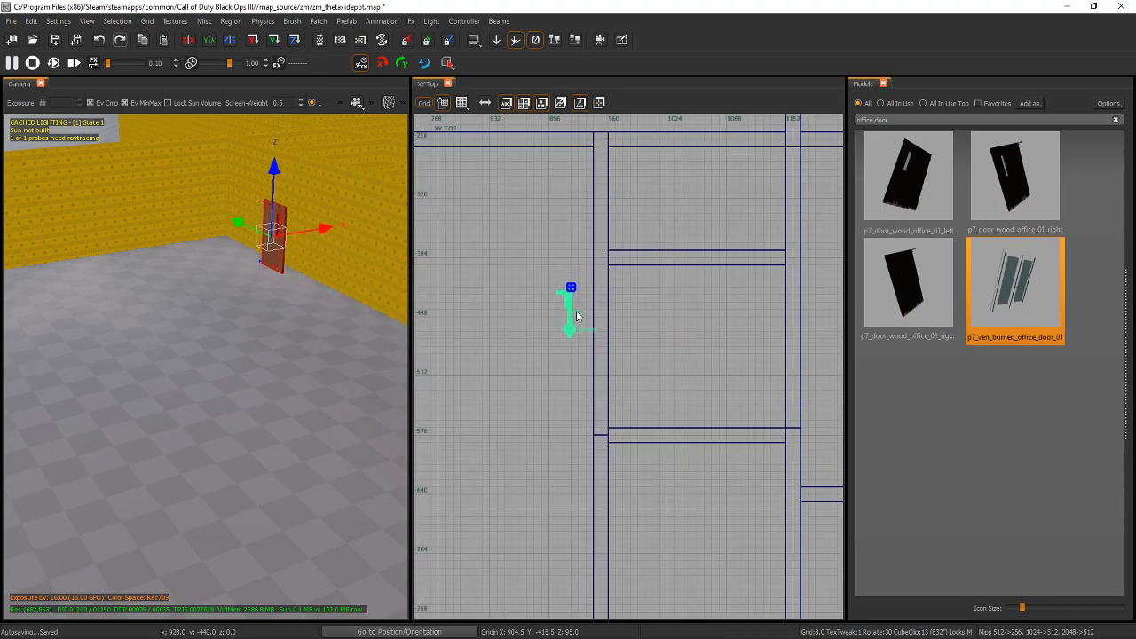
Step: Draw a brush around the wooden door at its new position, 16 by 56 units and 96 high
{"action": "key", "text": "Escape"}
{"action": "scroll", "coordinate": [568, 309], "scroll_direction": "up", "scroll_amount": 4}
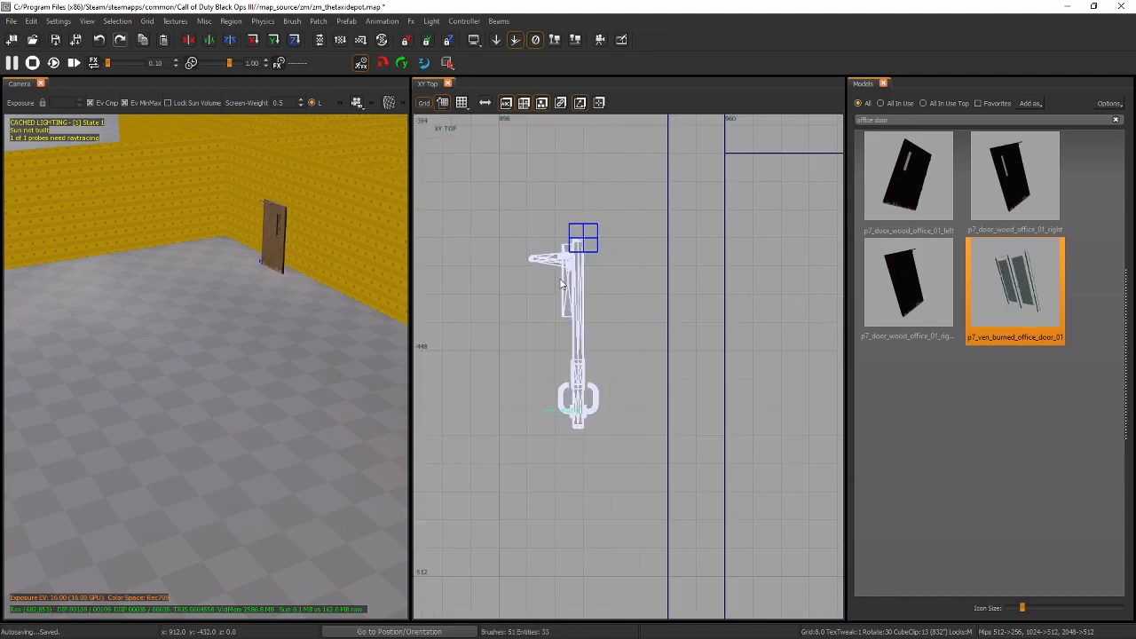
{"action": "mouse_move", "coordinate": [527, 243]}
{"action": "left_mouse_down"}
{"action": "mouse_move", "coordinate": [581, 357]}
{"action": "mouse_move", "coordinate": [577, 448]}
{"action": "left_mouse_up"}
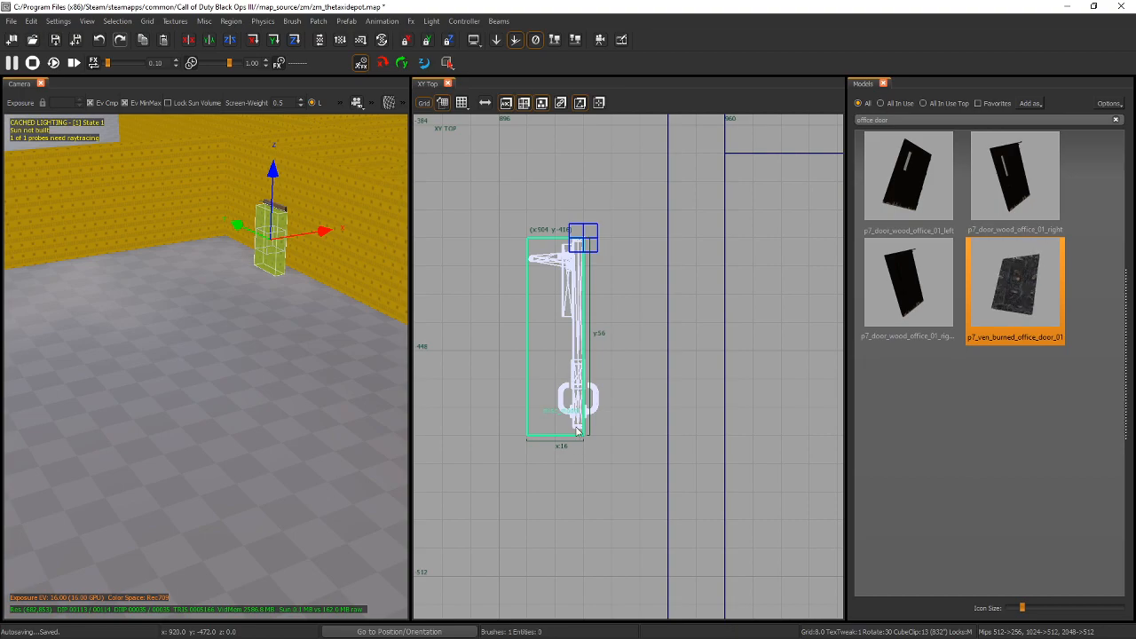
{"action": "key", "text": "ctrl+Tab"}
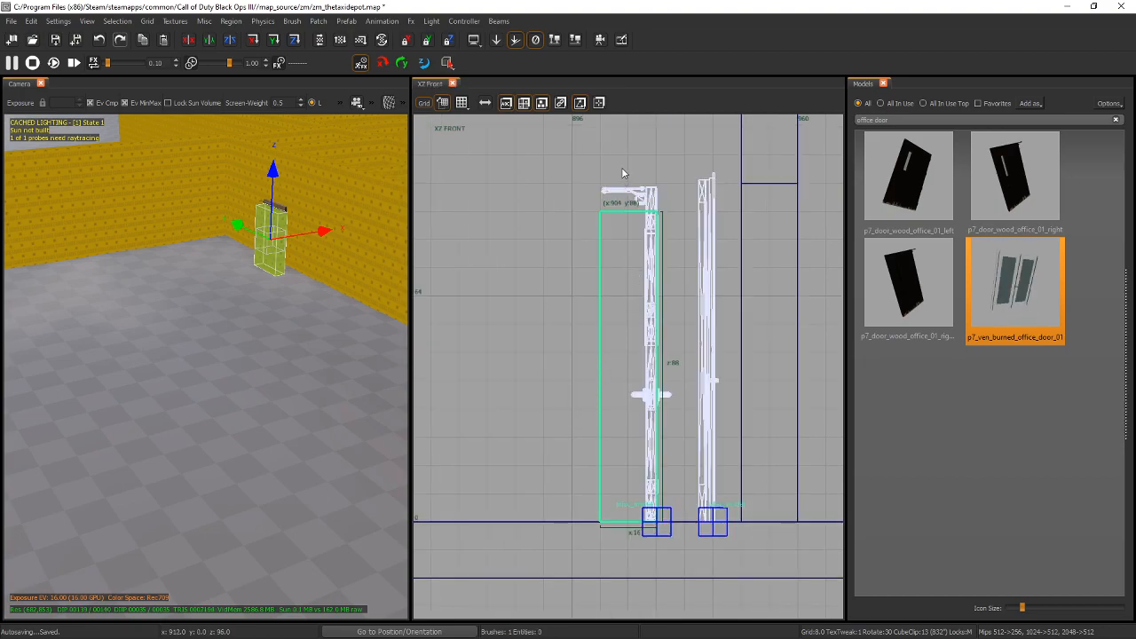
{"action": "key", "text": "ctrl+Tab"}
{"action": "key", "text": "ctrl+Tab"}
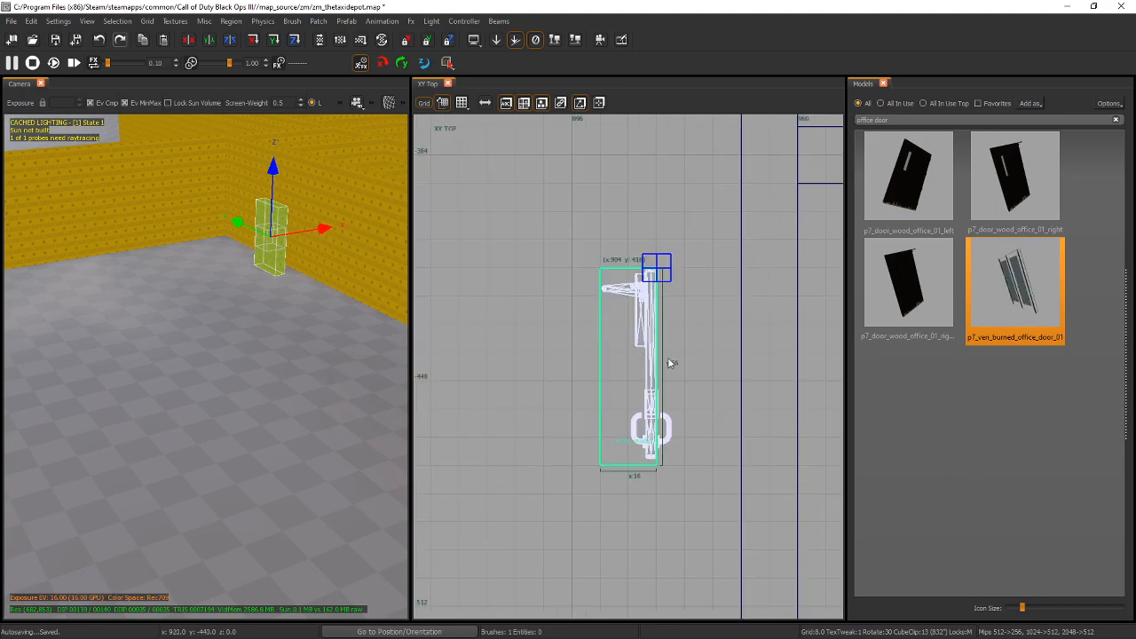
Step: Move the brush into the wall beside the wooden door, subtract it to cut a door opening, and remove the brush
{"action": "left_click_drag", "start_coordinate": [627, 366], "coordinate": [772, 368]}
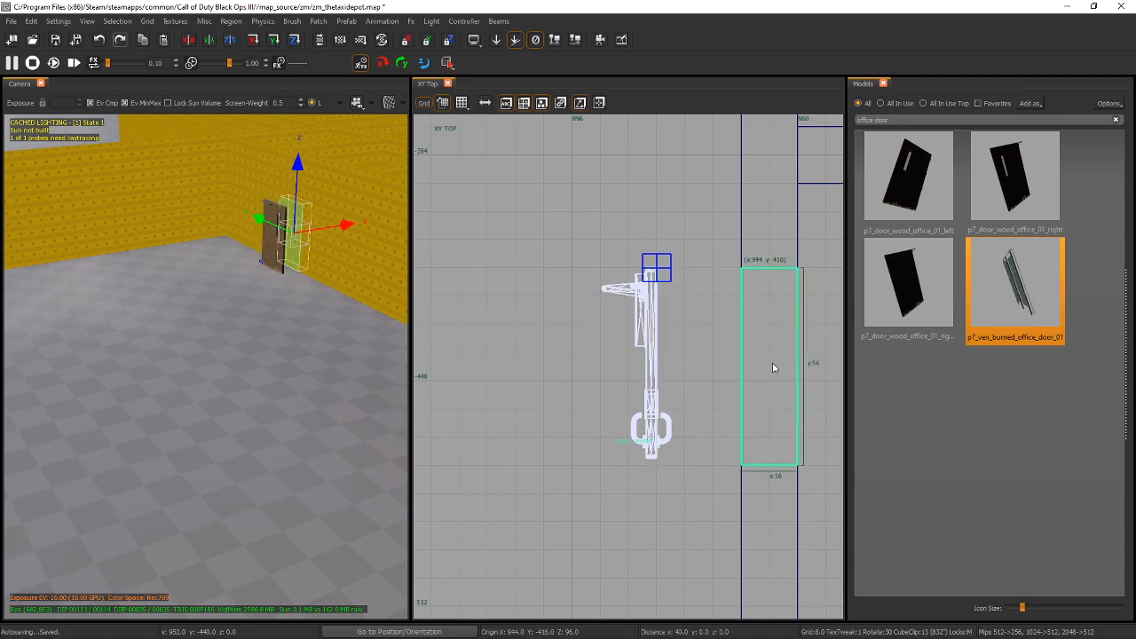
{"action": "left_click", "coordinate": [116, 20]}
{"action": "mouse_move", "coordinate": [164, 229]}
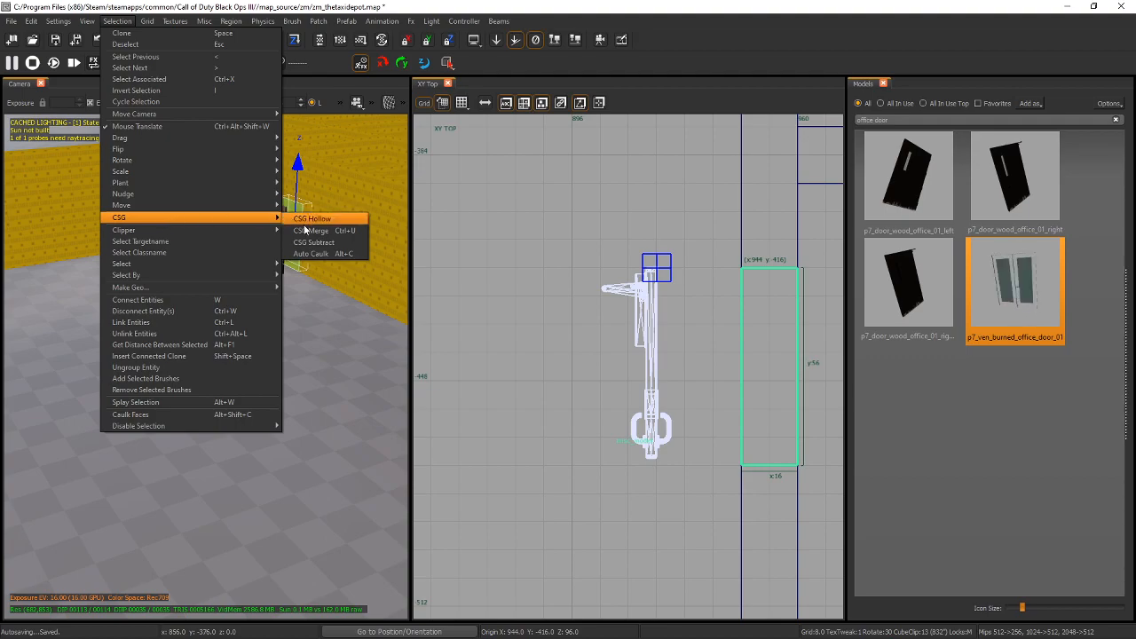
{"action": "left_click", "coordinate": [322, 244]}
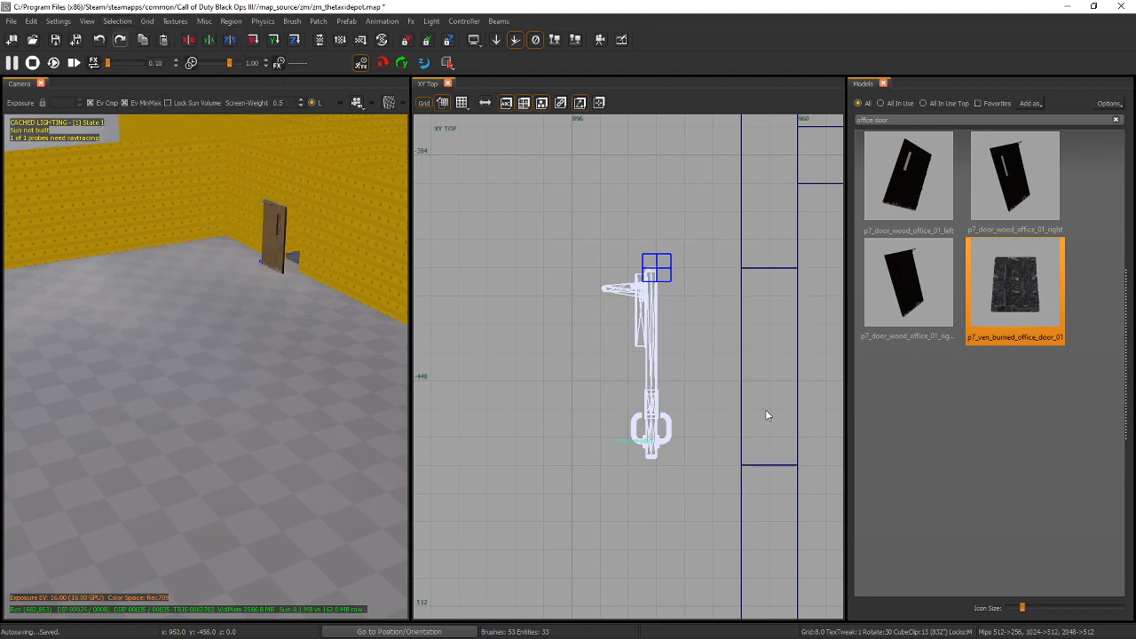
{"action": "scroll", "coordinate": [763, 410], "scroll_direction": "down", "scroll_amount": 2}
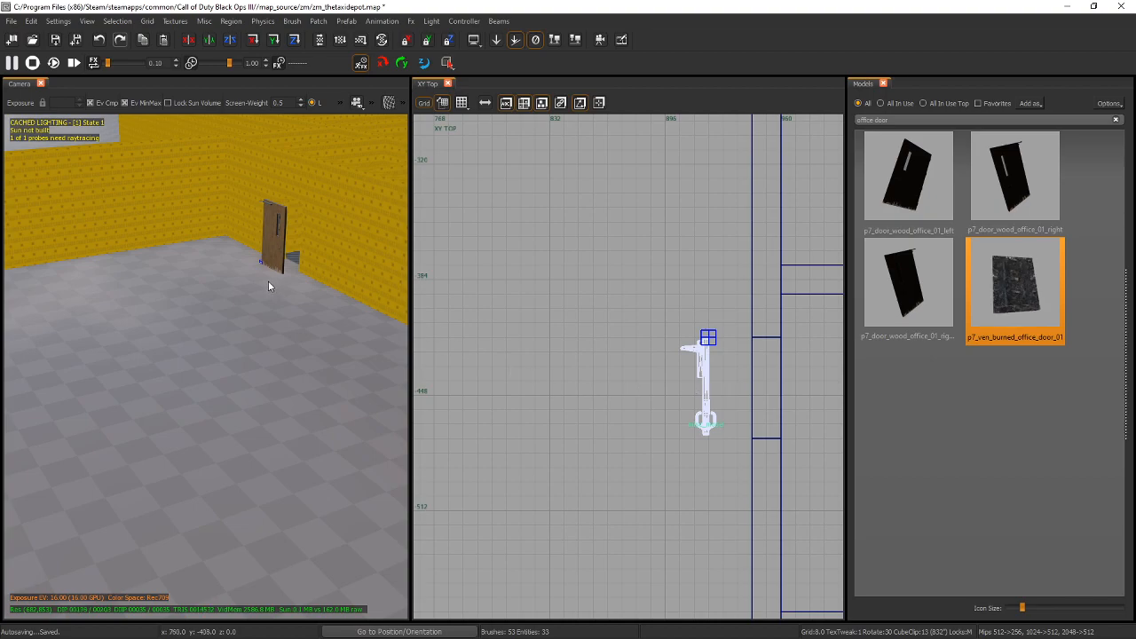
Step: Move the burned office door away from its wall opening to X 858.8
{"action": "right_click_drag", "start_coordinate": [343, 276], "coordinate": [497, 277]}
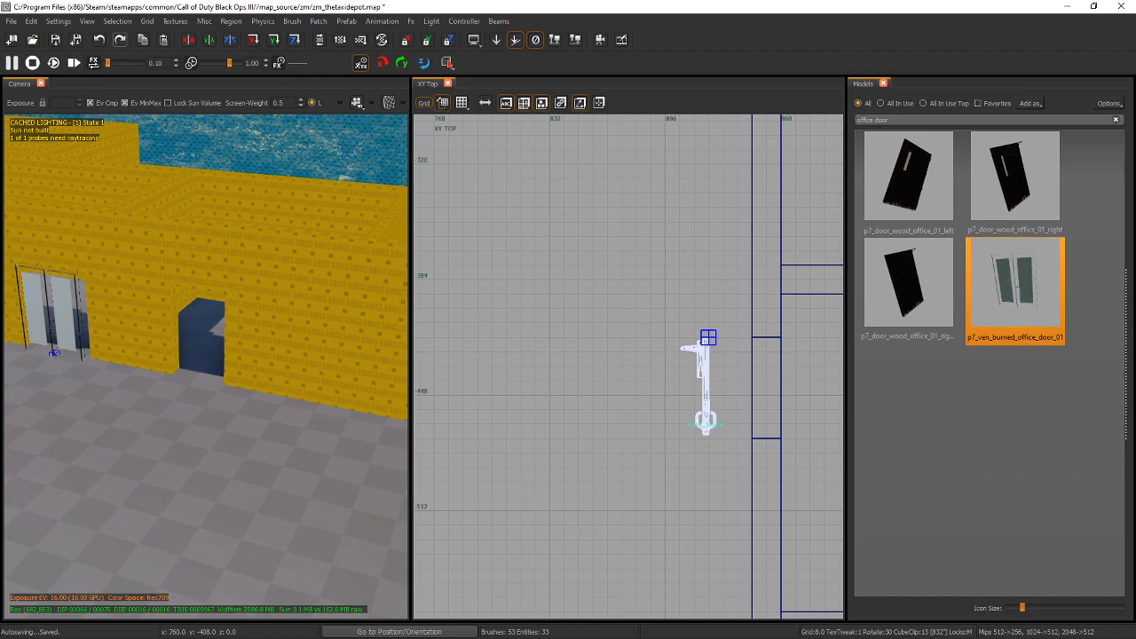
{"action": "left_click", "coordinate": [65, 326]}
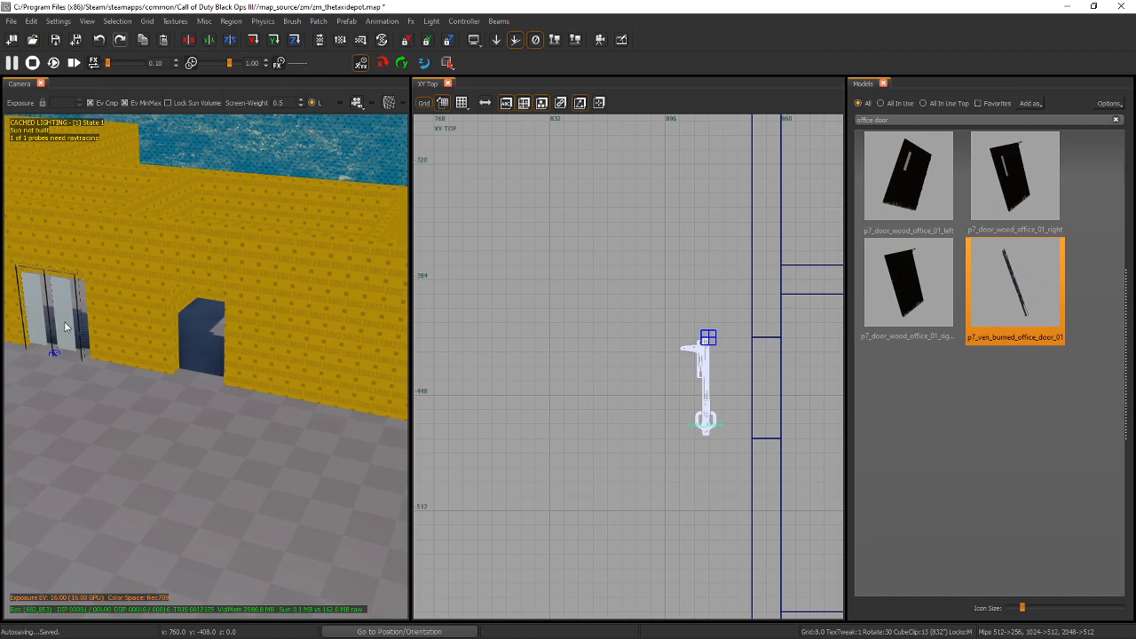
{"action": "left_click_drag", "start_coordinate": [65, 326], "coordinate": [3, 338]}
{"action": "right_click_drag", "start_coordinate": [196, 377], "coordinate": [31, 377]}
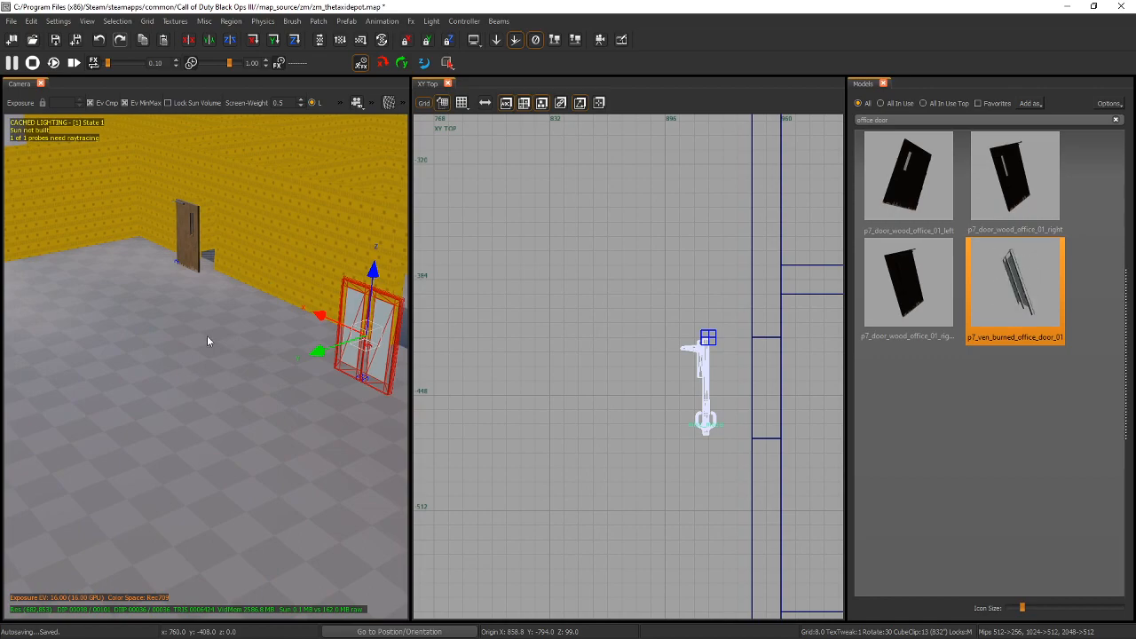
Step: Draw another 16 by 56 unit brush around the wooden door and raise its height to 96 units
{"action": "left_click", "coordinate": [184, 261]}
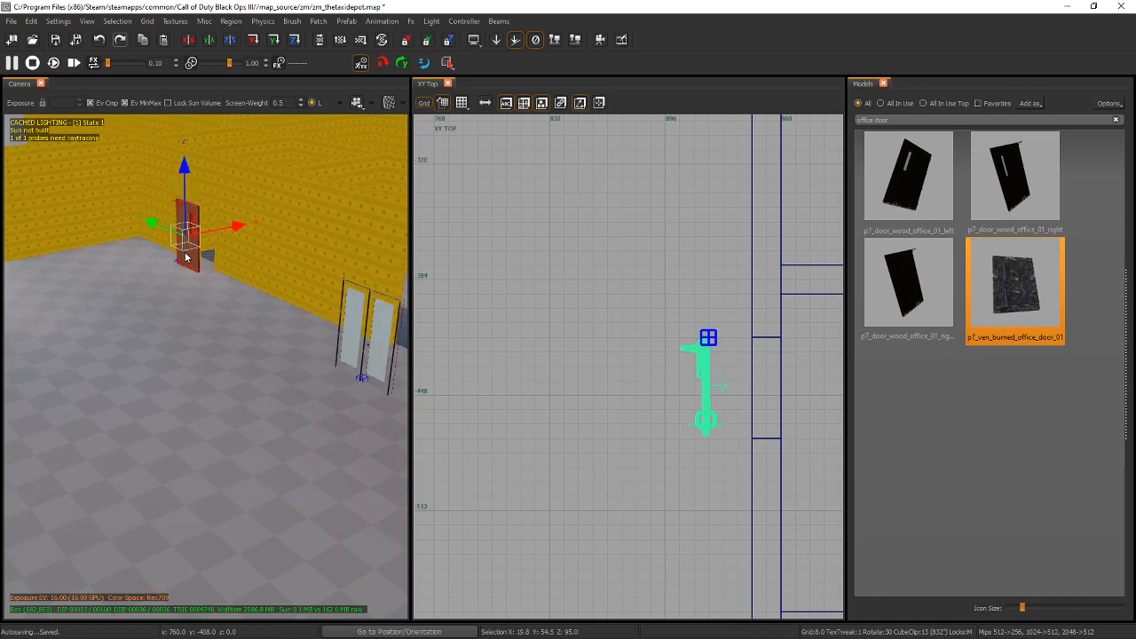
{"action": "scroll", "coordinate": [786, 360], "scroll_direction": "down", "scroll_amount": 2}
{"action": "right_click_drag", "start_coordinate": [787, 360], "coordinate": [522, 330]}
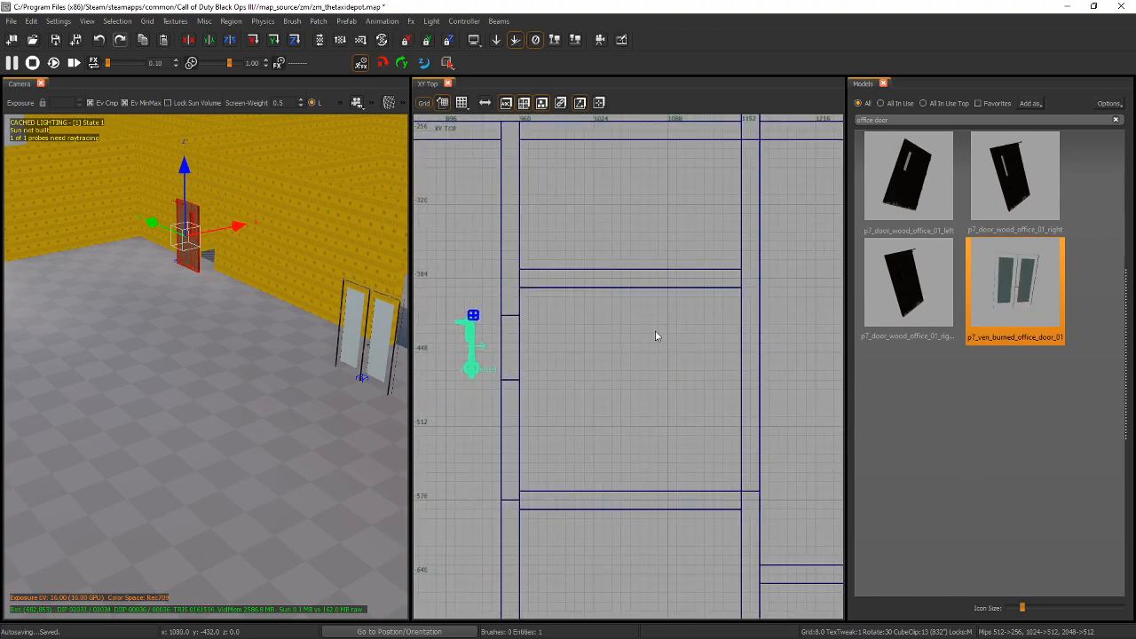
{"action": "mouse_move", "coordinate": [392, 280]}
{"action": "right_mouse_down"}
{"action": "mouse_move", "coordinate": [497, 248]}
{"action": "mouse_move", "coordinate": [395, 233]}
{"action": "mouse_move", "coordinate": [391, 280]}
{"action": "right_mouse_up"}
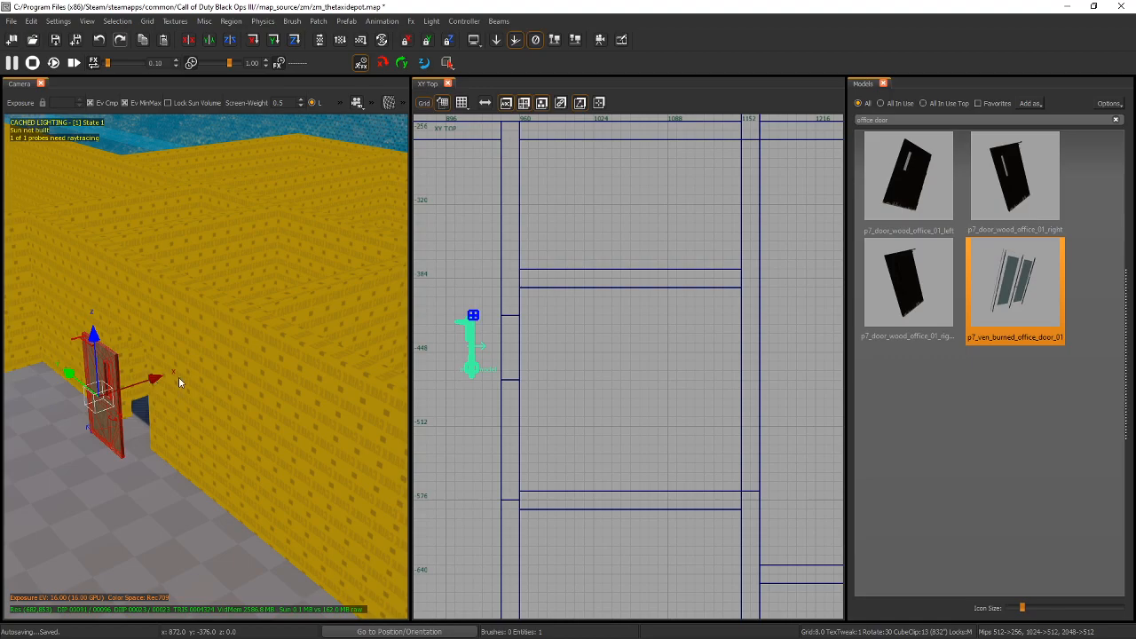
{"action": "key", "text": "Escape"}
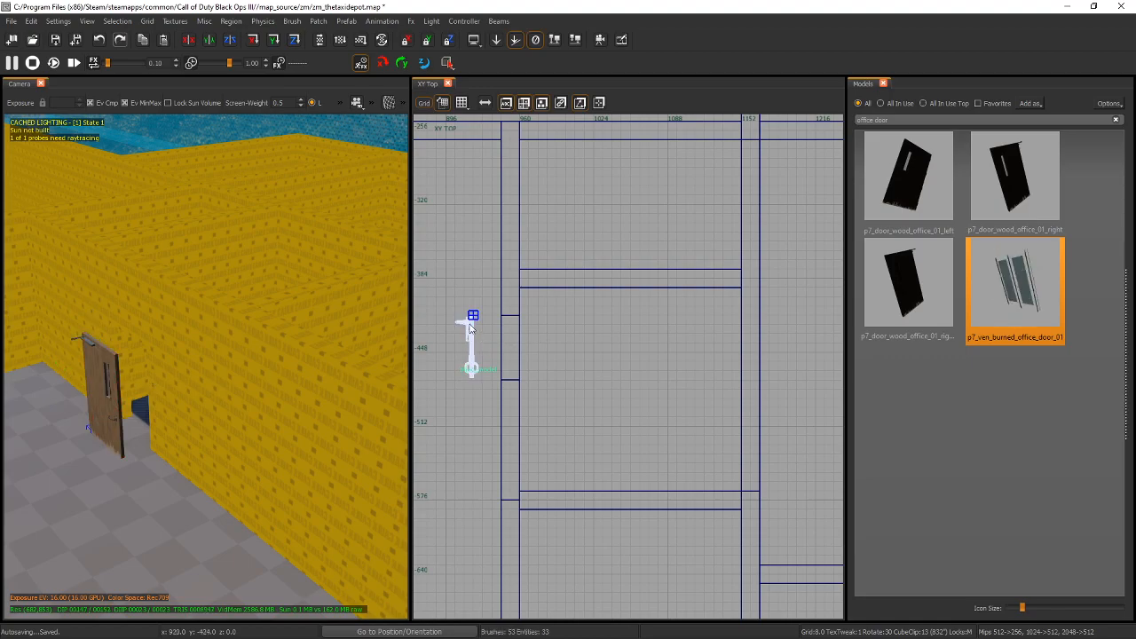
{"action": "left_click", "coordinate": [455, 319]}
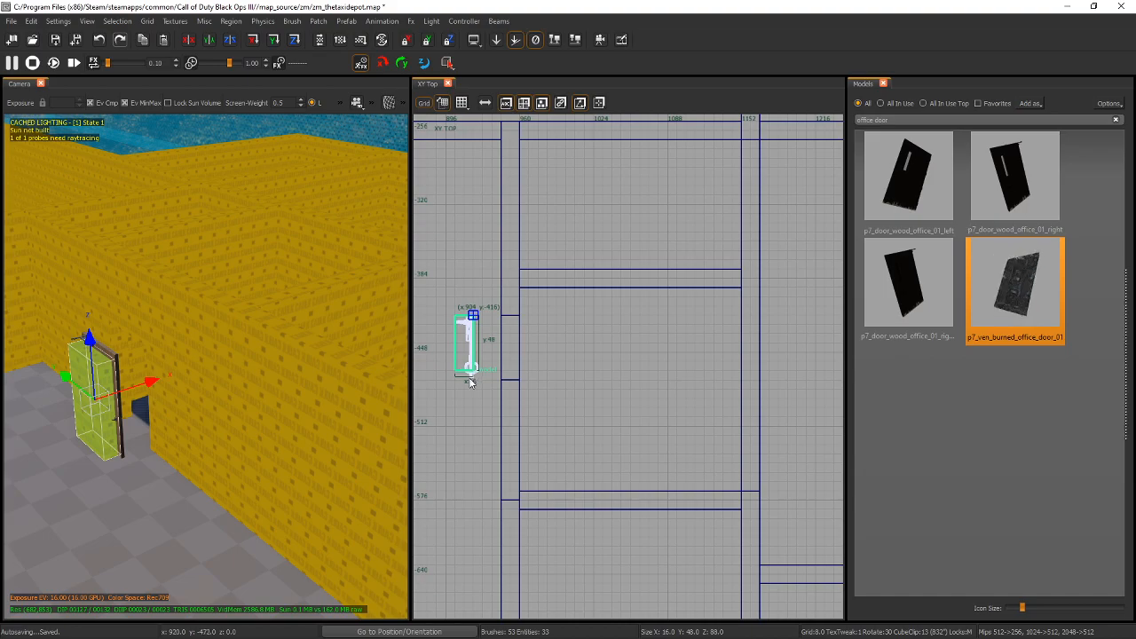
{"action": "key", "text": "ctrl+Tab"}
{"action": "left_click_drag", "start_coordinate": [603, 318], "coordinate": [622, 287]}
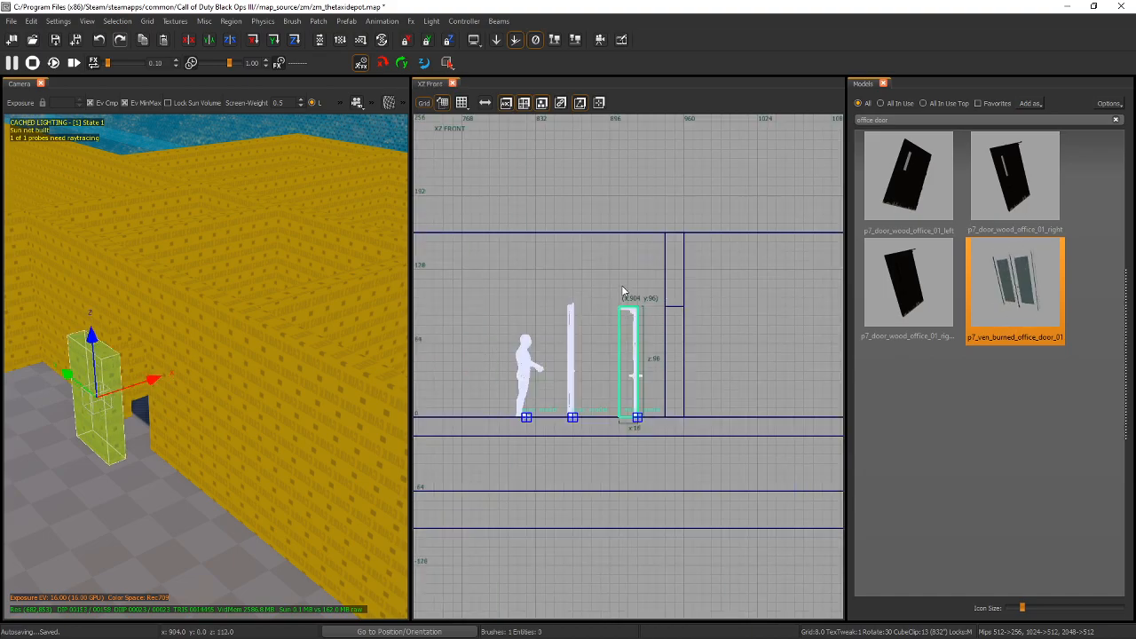
{"action": "key", "text": "ctrl+Tab"}
{"action": "key", "text": "ctrl+Tab"}
{"action": "right_click_drag", "start_coordinate": [782, 367], "coordinate": [620, 357]}
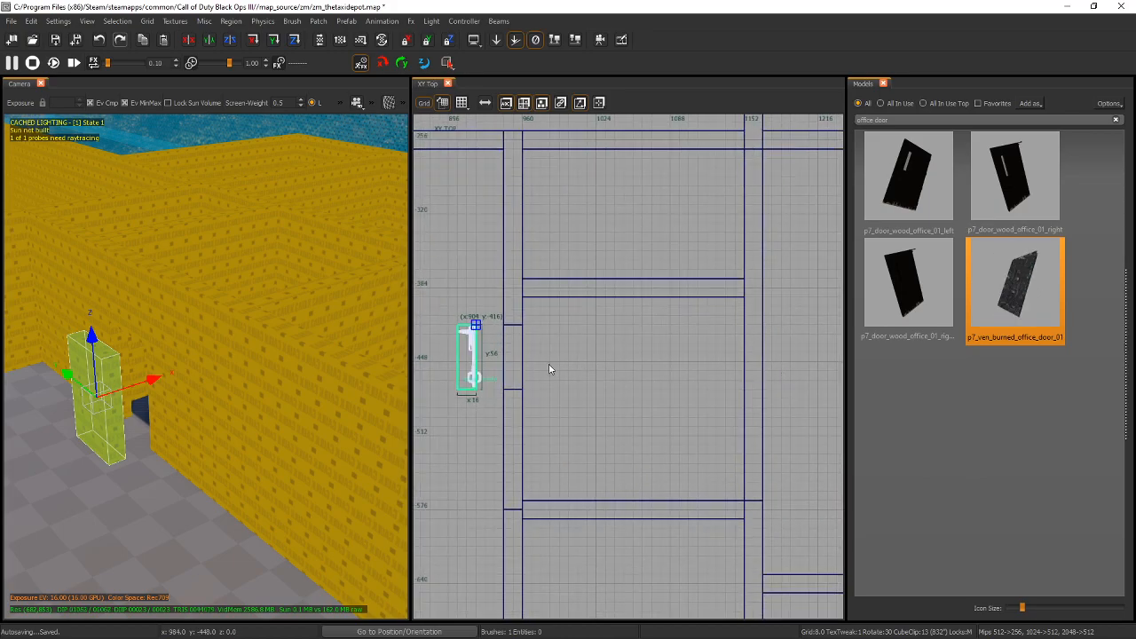
Step: Move the brush across the room into the opposite wall at X 1152 and raise its height to 112 units
{"action": "left_click_drag", "start_coordinate": [462, 358], "coordinate": [746, 370]}
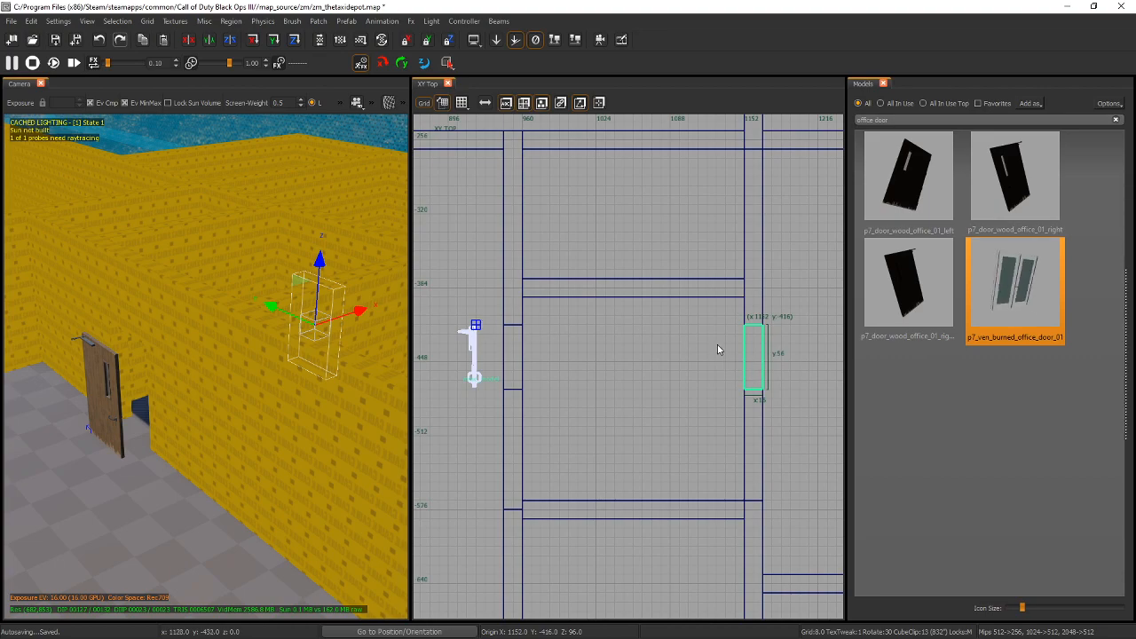
{"action": "key", "text": "ctrl+Tab"}
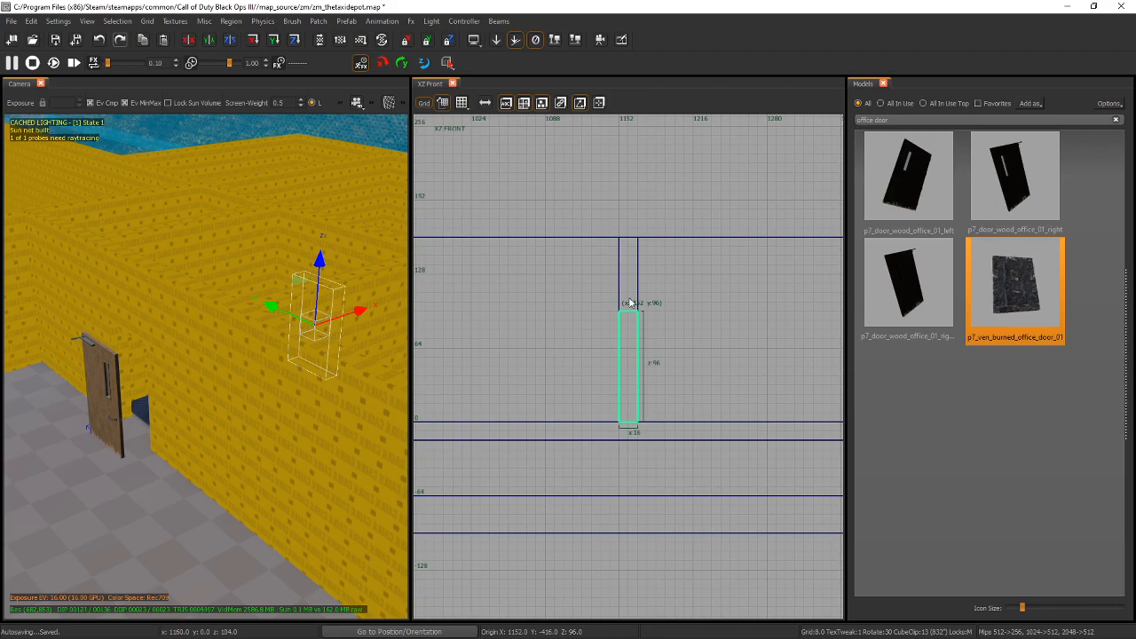
{"action": "left_click_drag", "start_coordinate": [629, 303], "coordinate": [631, 291]}
{"action": "key", "text": "ctrl+Tab"}
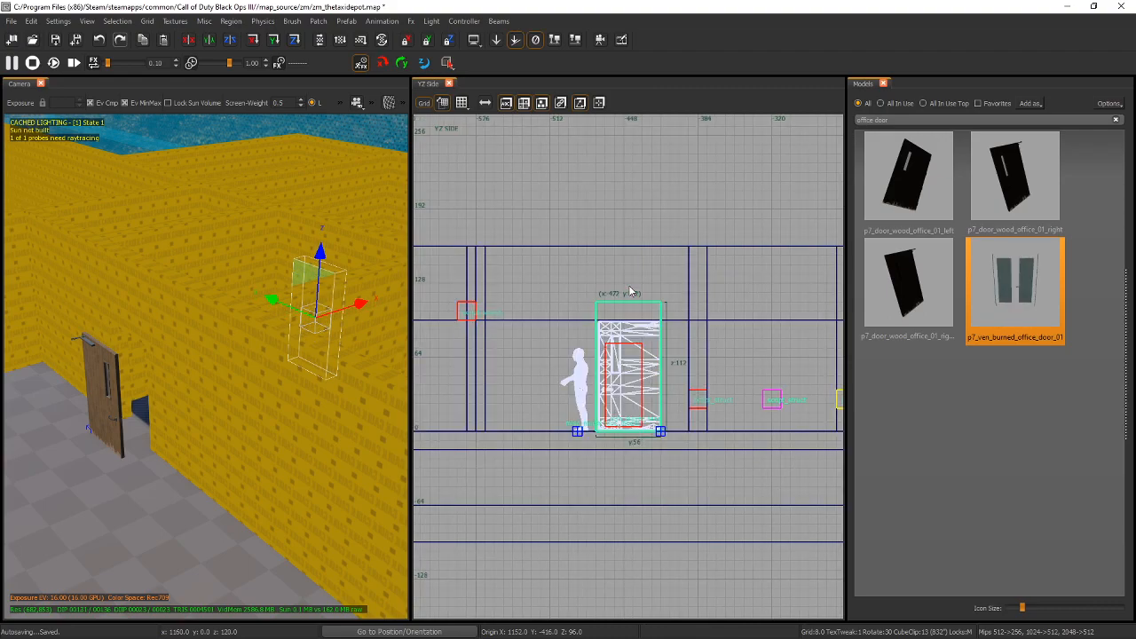
Step: Subtract the brush from the wall at X 1152 to cut a door opening, and delete the brush
{"action": "key", "text": "ctrl+Tab"}
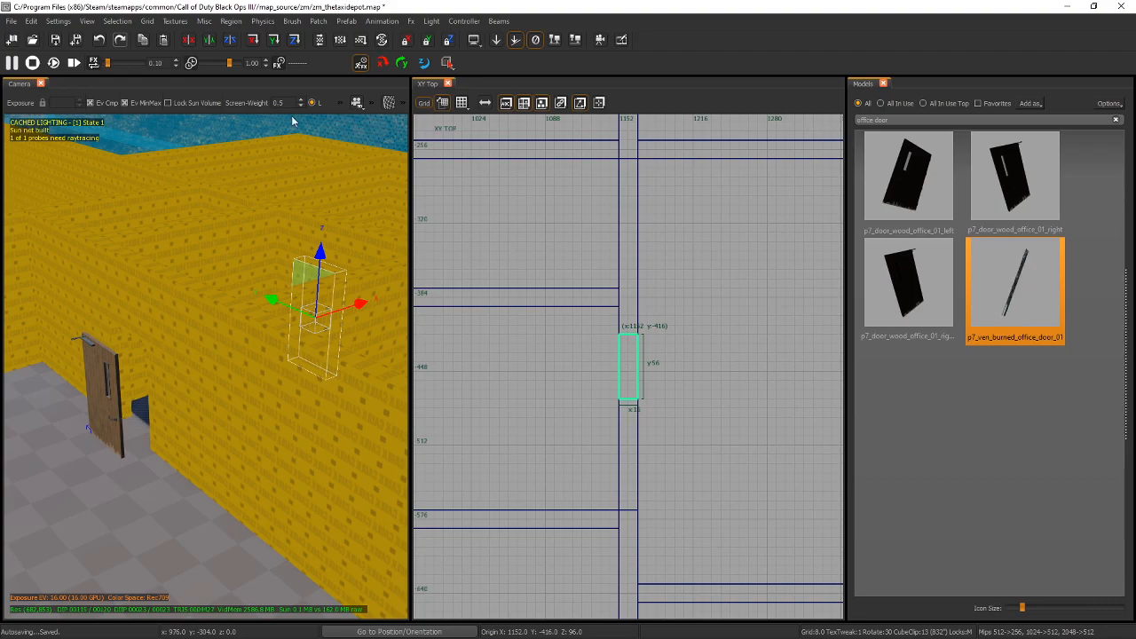
{"action": "left_click", "coordinate": [117, 21]}
{"action": "mouse_move", "coordinate": [158, 220]}
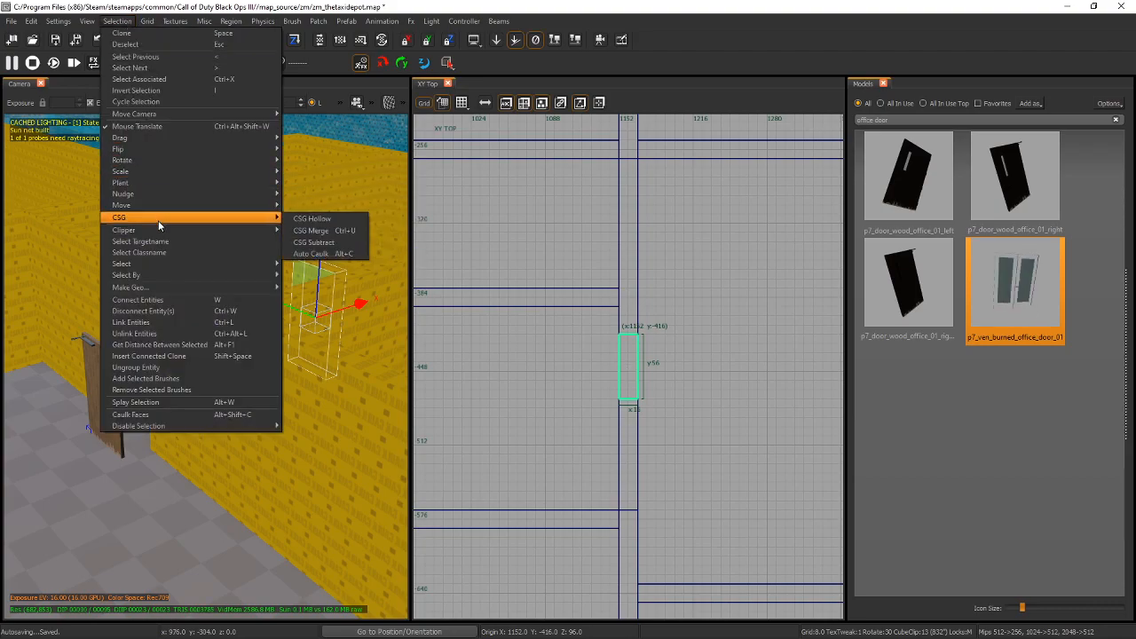
{"action": "left_click", "coordinate": [320, 242]}
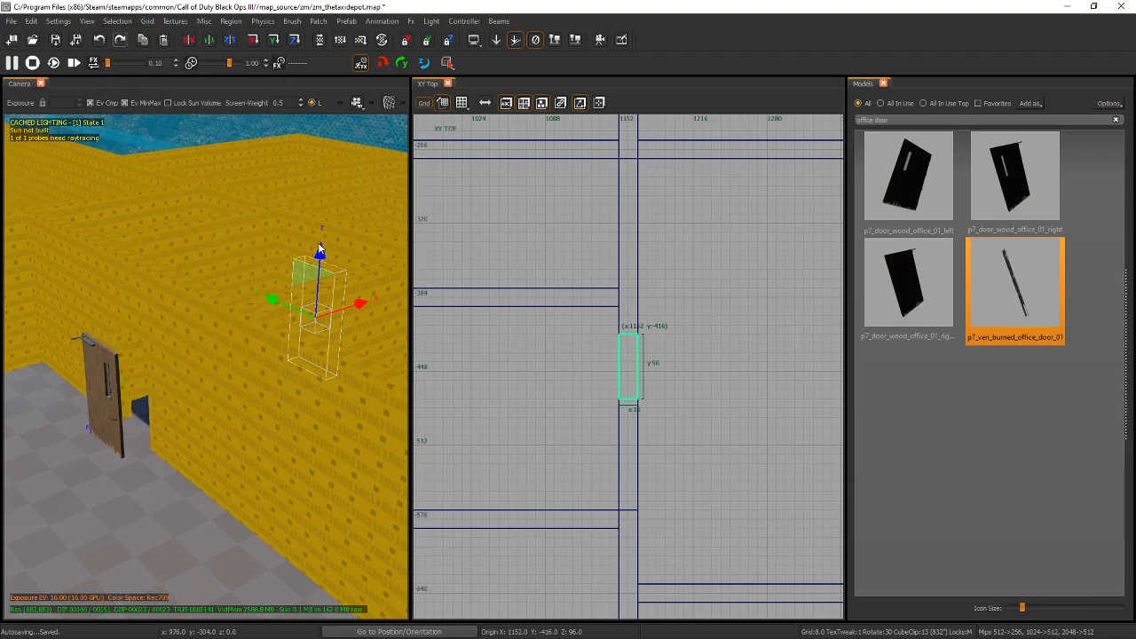
{"action": "key", "text": "Delete"}
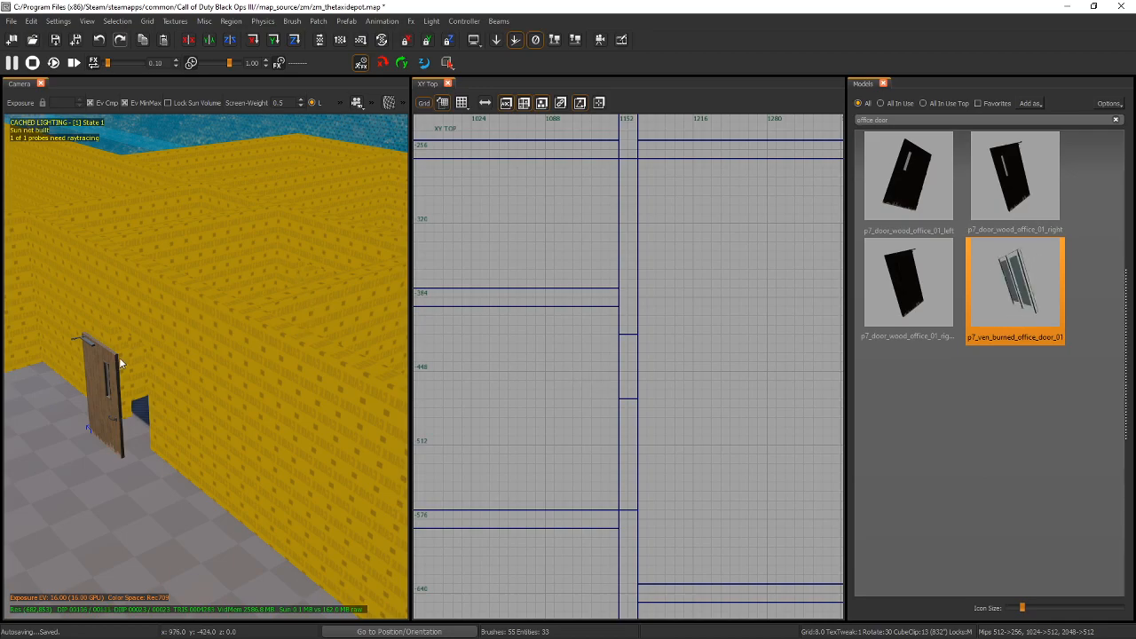
Step: Draw a 16 by 56 unit brush around the wooden door and raise its top to Z 96
{"action": "right_click_drag", "start_coordinate": [543, 390], "coordinate": [741, 382]}
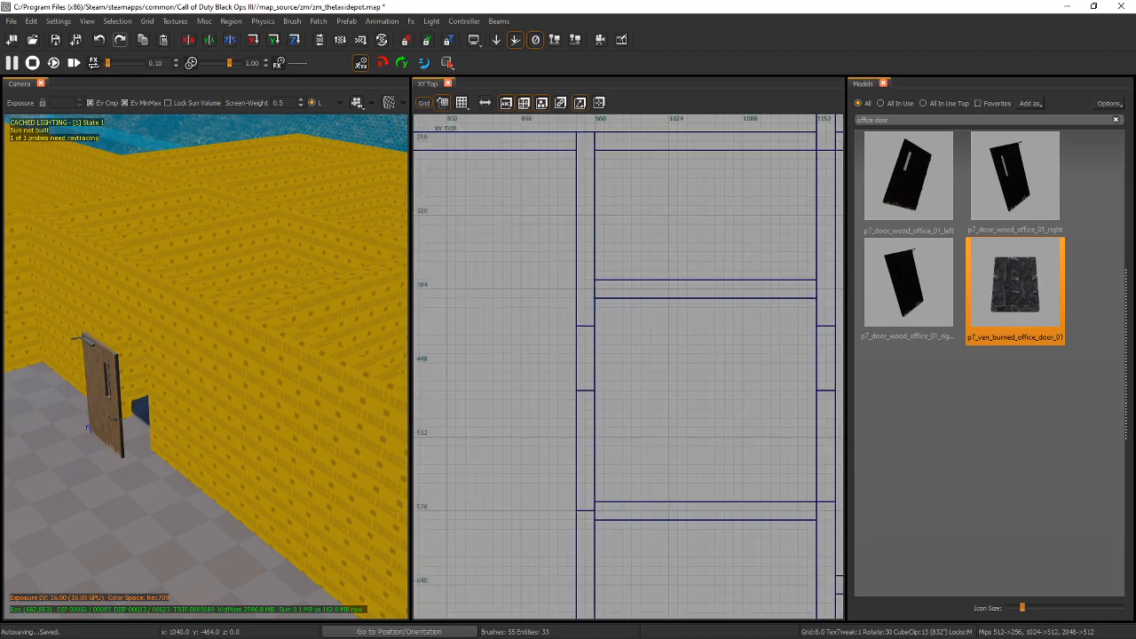
{"action": "scroll", "coordinate": [526, 341], "scroll_direction": "up", "scroll_amount": 2}
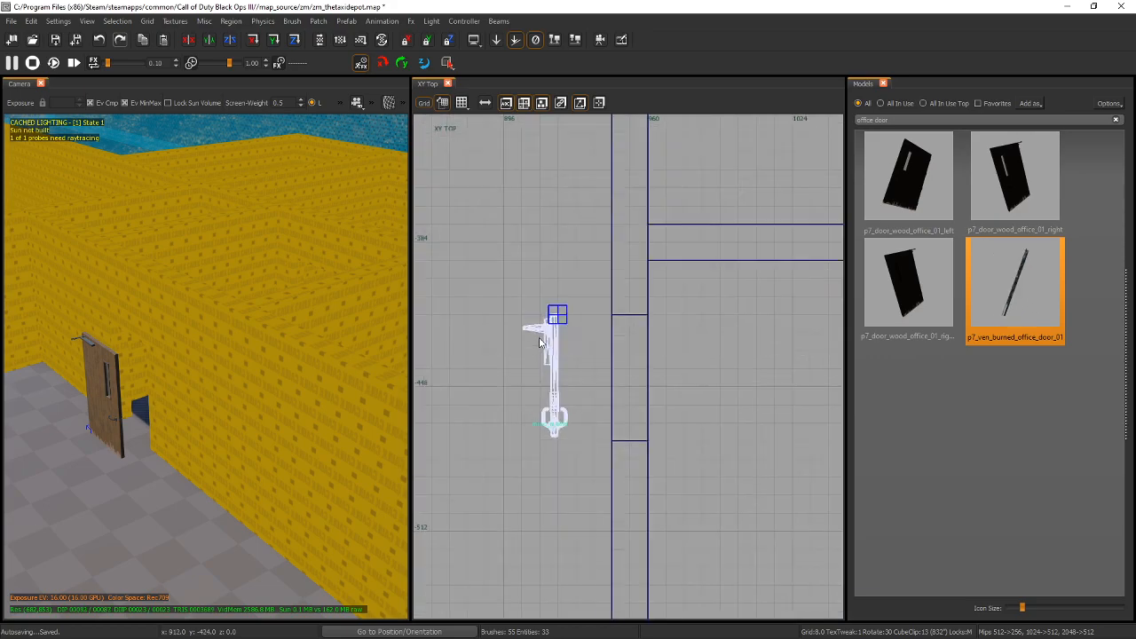
{"action": "mouse_move", "coordinate": [527, 317]}
{"action": "left_mouse_down"}
{"action": "mouse_move", "coordinate": [562, 395]}
{"action": "mouse_move", "coordinate": [563, 448]}
{"action": "left_mouse_up"}
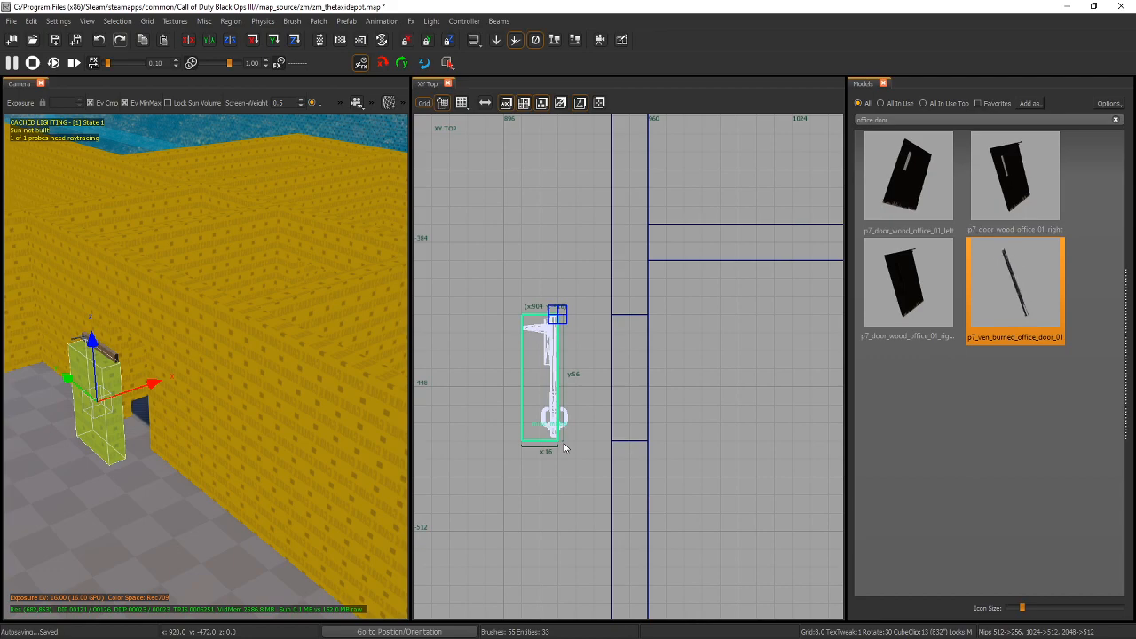
{"action": "key", "text": "ctrl+Tab"}
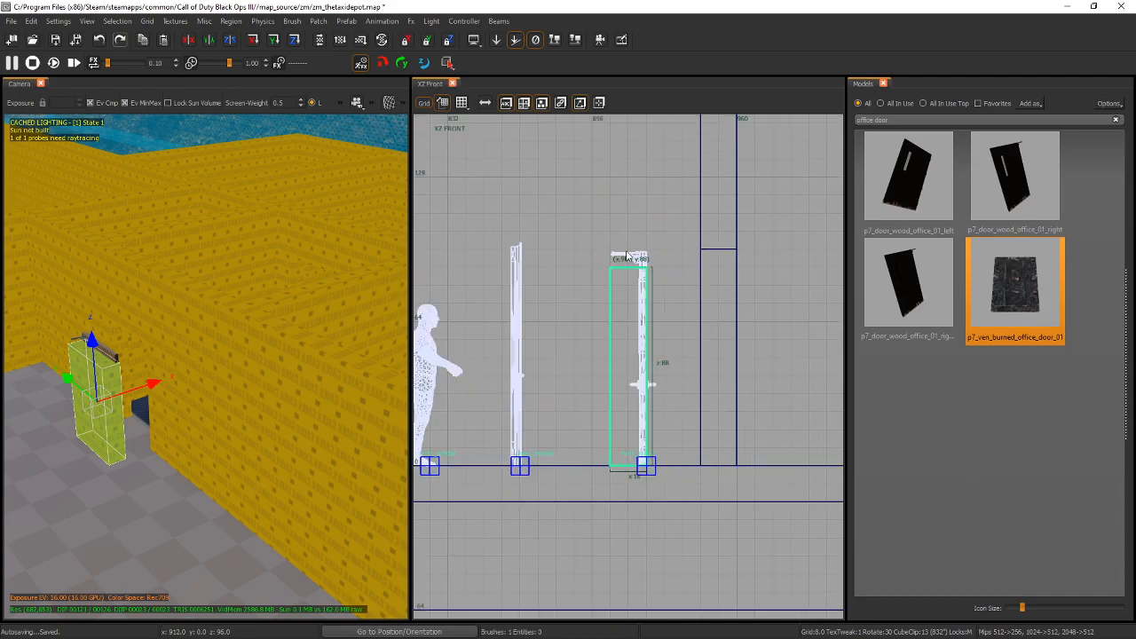
{"action": "left_click_drag", "start_coordinate": [631, 229], "coordinate": [631, 224]}
{"action": "key", "text": "ctrl+Tab"}
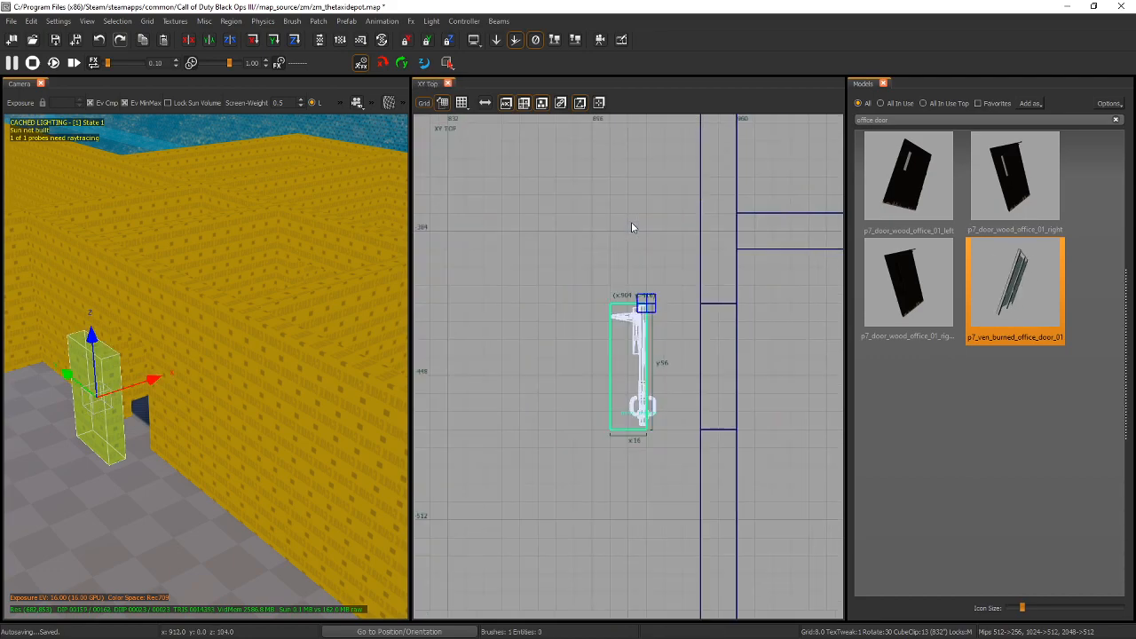
Step: Move the brush into the room, rotate it 90 degrees about Z, and fit it into the upper dividing wall at X 1040, Y -376
{"action": "scroll", "coordinate": [790, 355], "scroll_direction": "down", "scroll_amount": 2}
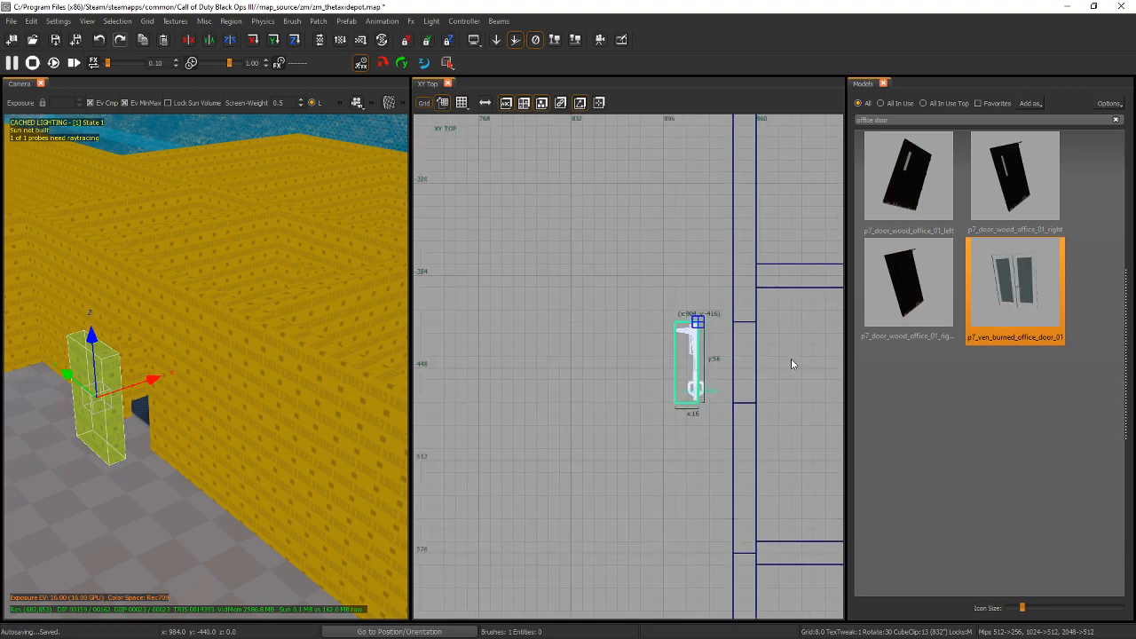
{"action": "right_click_drag", "start_coordinate": [804, 369], "coordinate": [550, 373]}
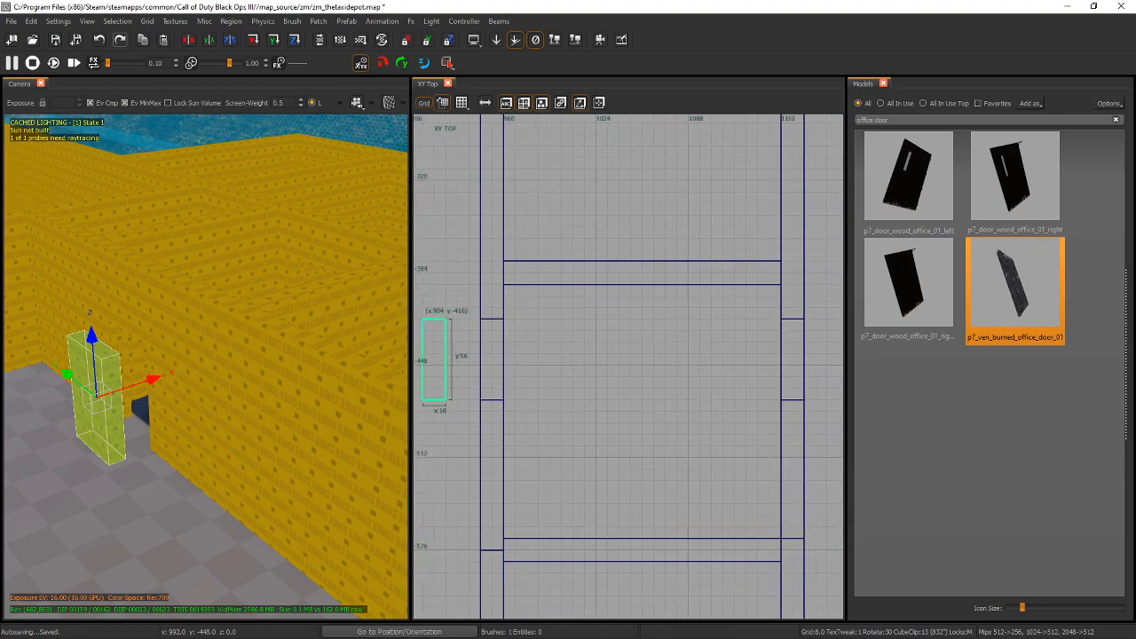
{"action": "left_click_drag", "start_coordinate": [444, 364], "coordinate": [645, 352]}
{"action": "key", "text": "alt+z"}
{"action": "left_click_drag", "start_coordinate": [645, 352], "coordinate": [645, 276]}
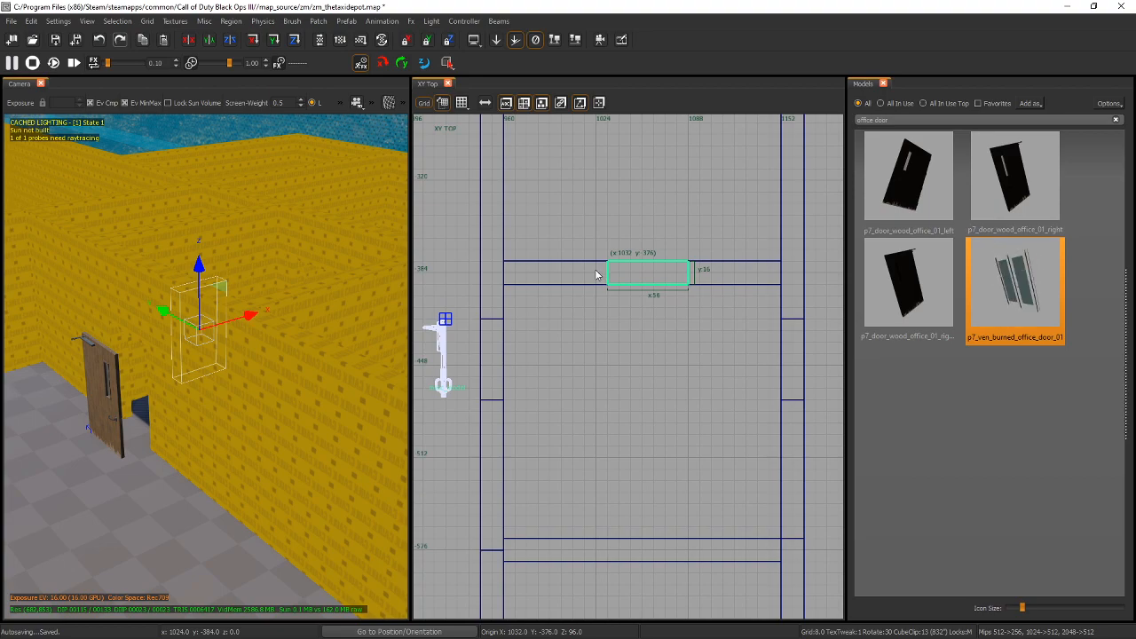
{"action": "left_click_drag", "start_coordinate": [660, 281], "coordinate": [648, 280]}
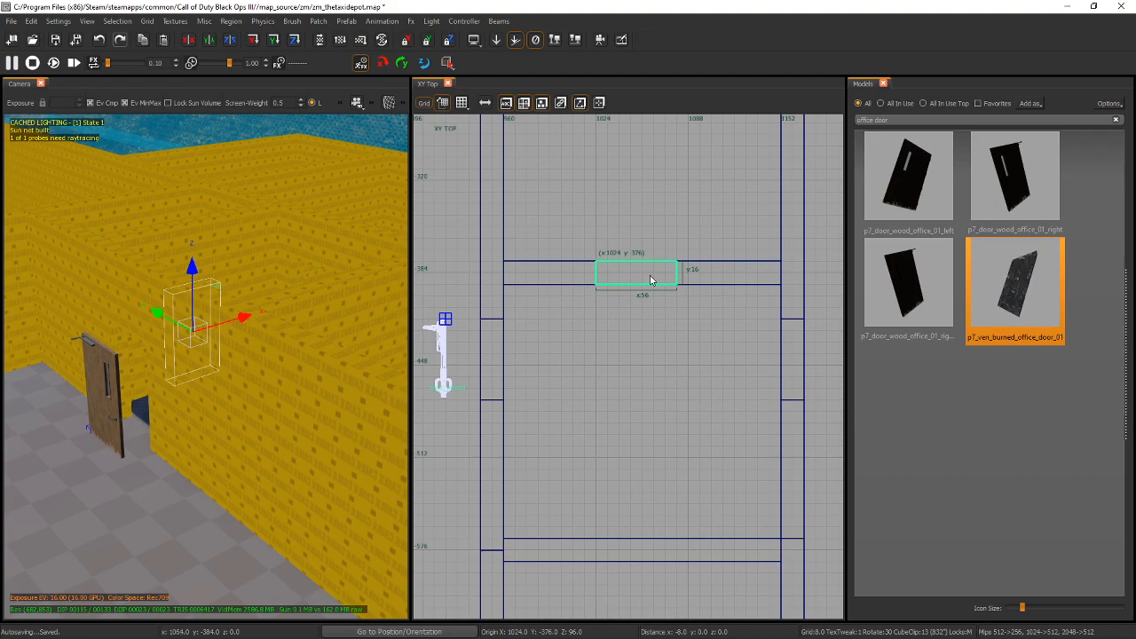
{"action": "key", "text": "ctrl+z"}
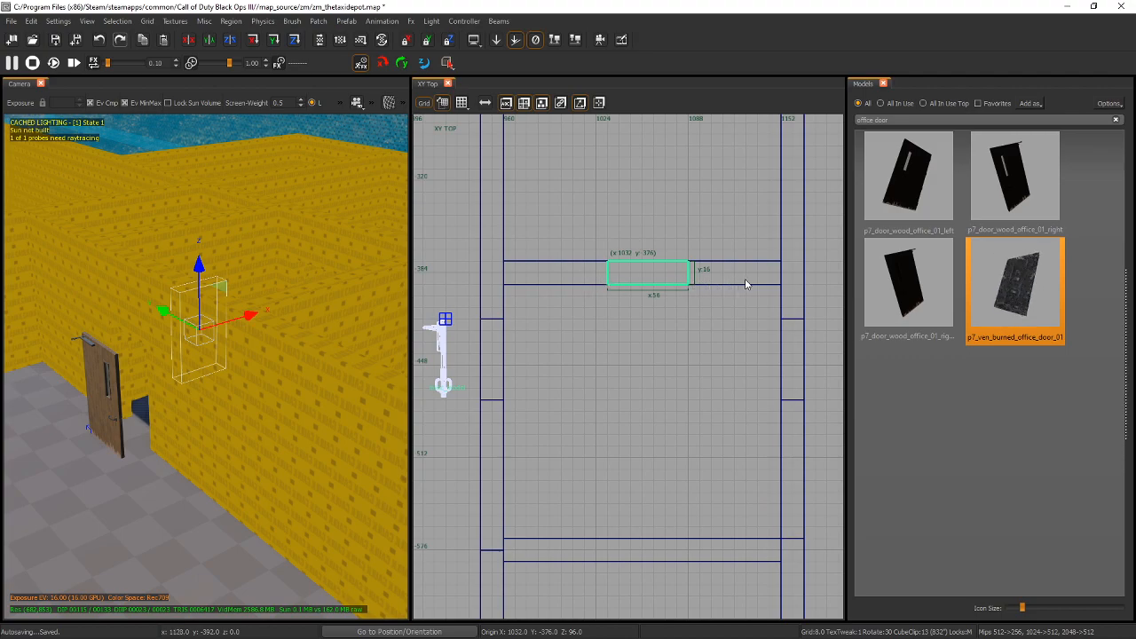
{"action": "left_click_drag", "start_coordinate": [650, 273], "coordinate": [664, 278]}
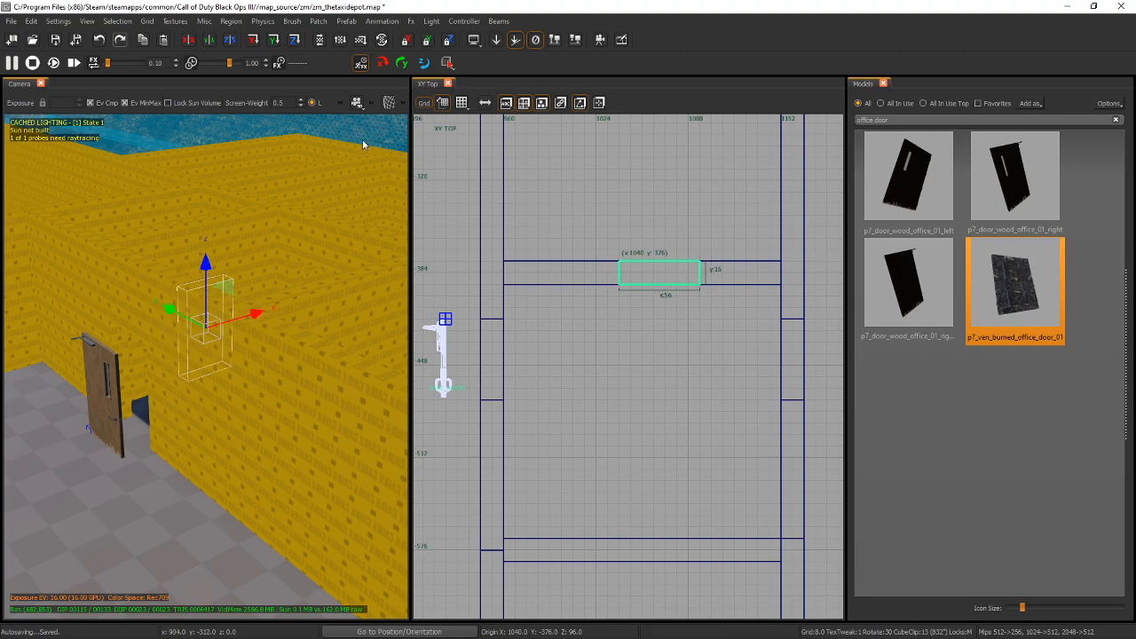
Step: Cut a door opening in the upper dividing wall with CSG Subtract and remove the cutting brush
{"action": "left_click", "coordinate": [117, 21]}
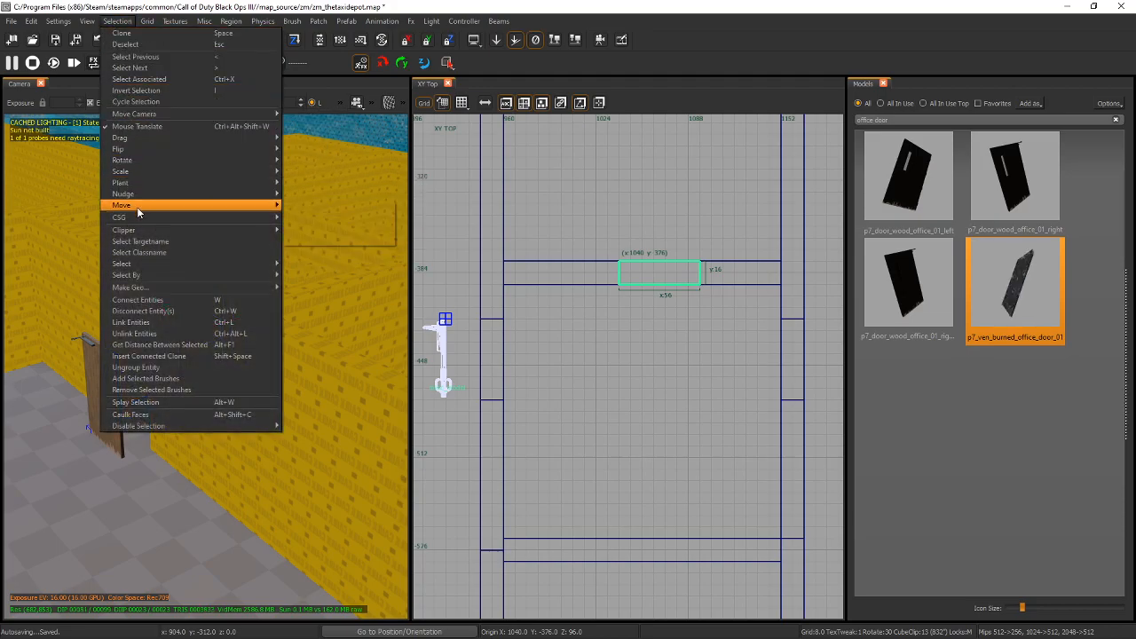
{"action": "mouse_move", "coordinate": [138, 211]}
{"action": "left_click", "coordinate": [319, 241]}
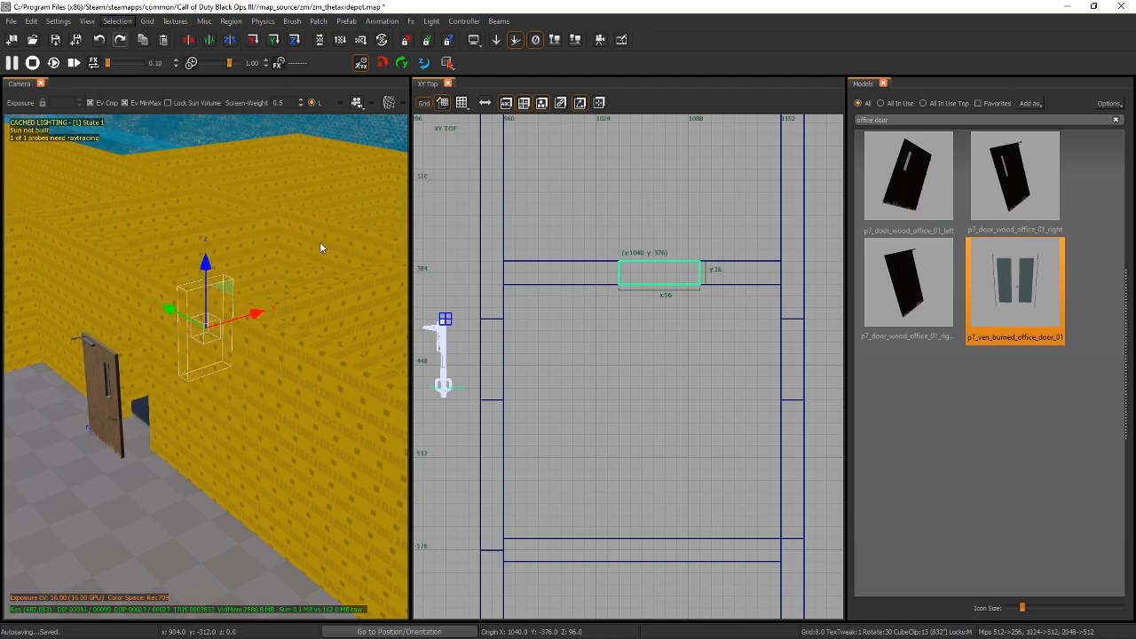
{"action": "key", "text": "Escape"}
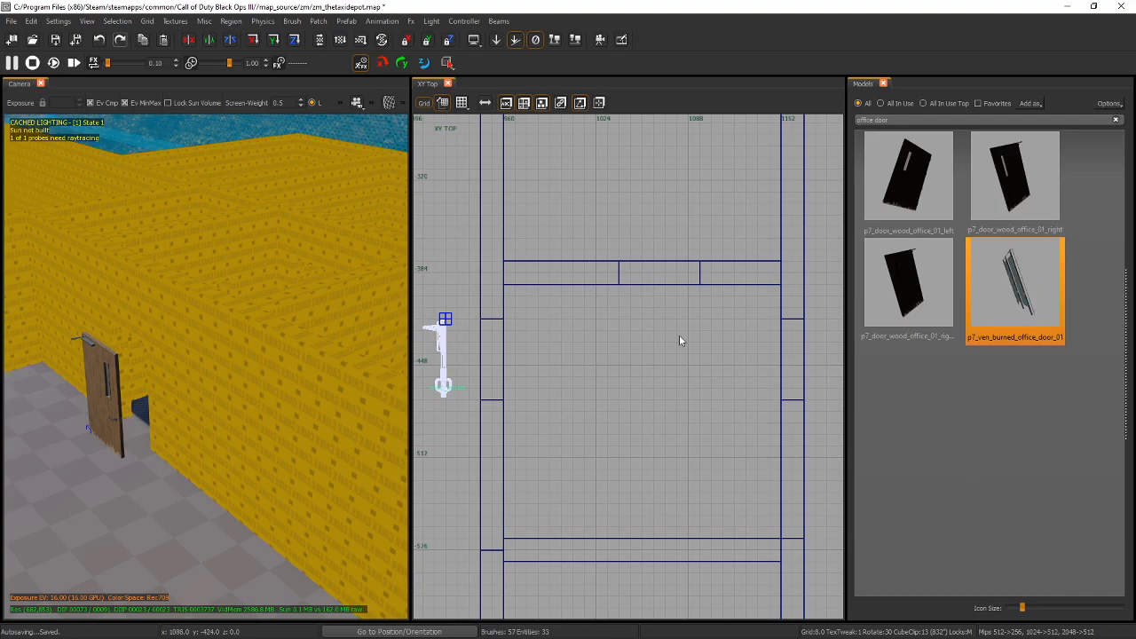
Step: Examine the remaining rooms, door openings and outer walls of the building in the top view
{"action": "scroll", "coordinate": [615, 333], "scroll_direction": "down", "scroll_amount": 3}
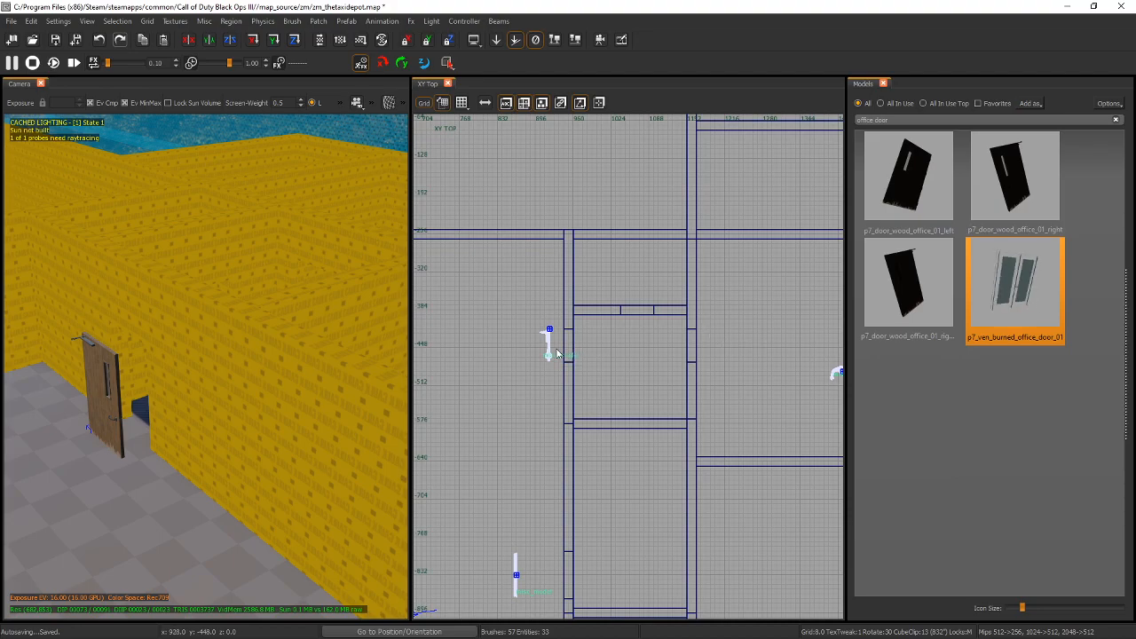
{"action": "right_click_drag", "start_coordinate": [603, 410], "coordinate": [605, 237]}
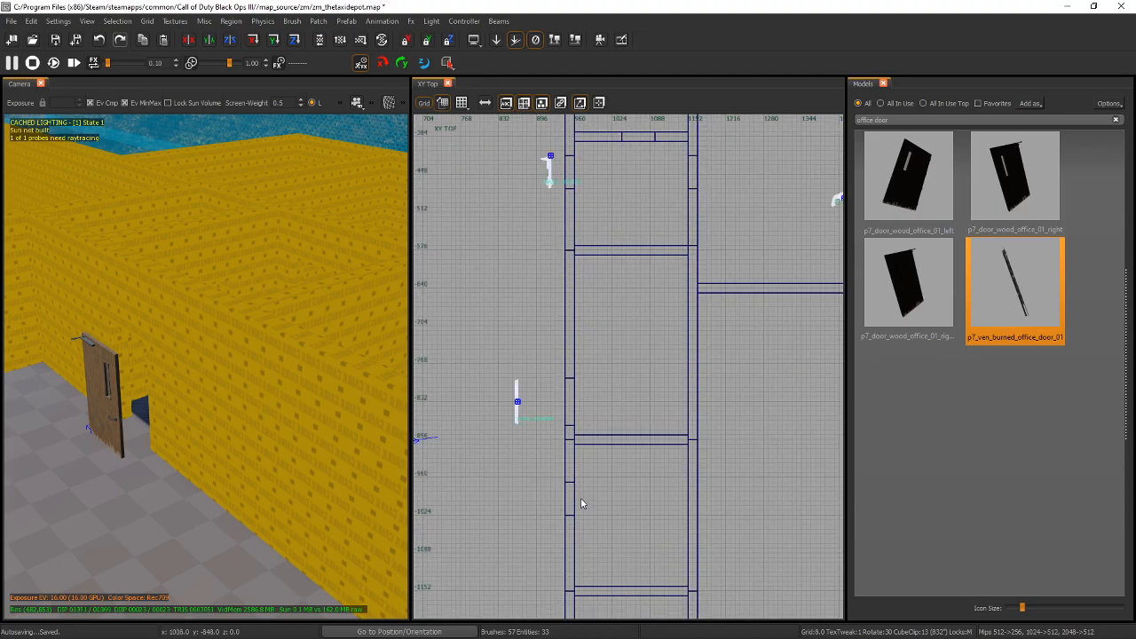
{"action": "right_click_drag", "start_coordinate": [592, 521], "coordinate": [593, 415]}
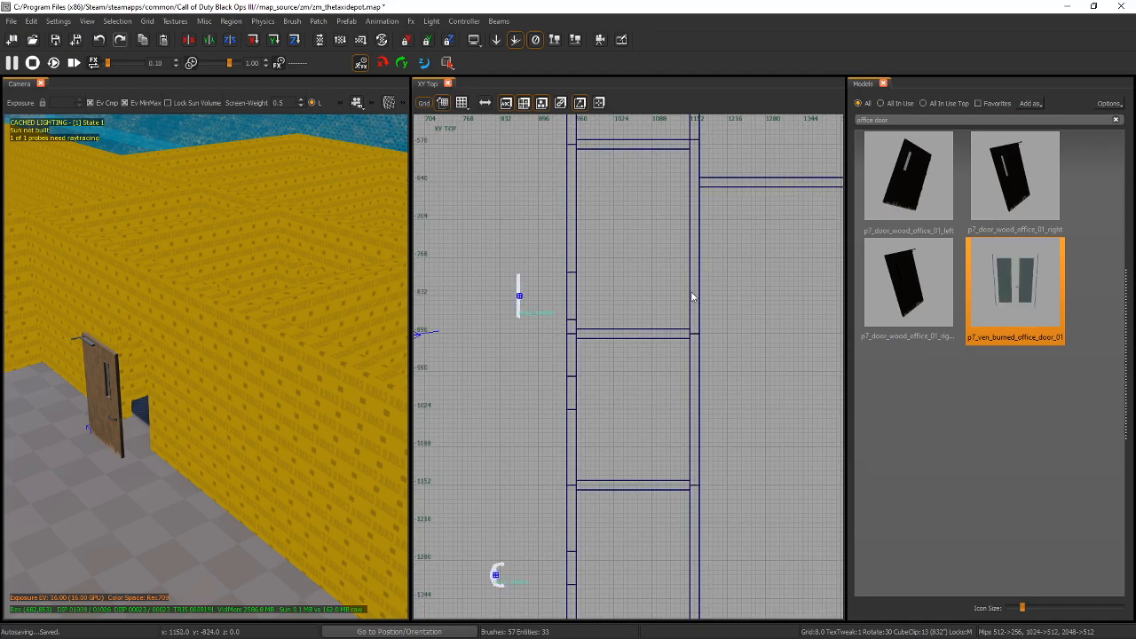
{"action": "right_click_drag", "start_coordinate": [610, 373], "coordinate": [626, 403]}
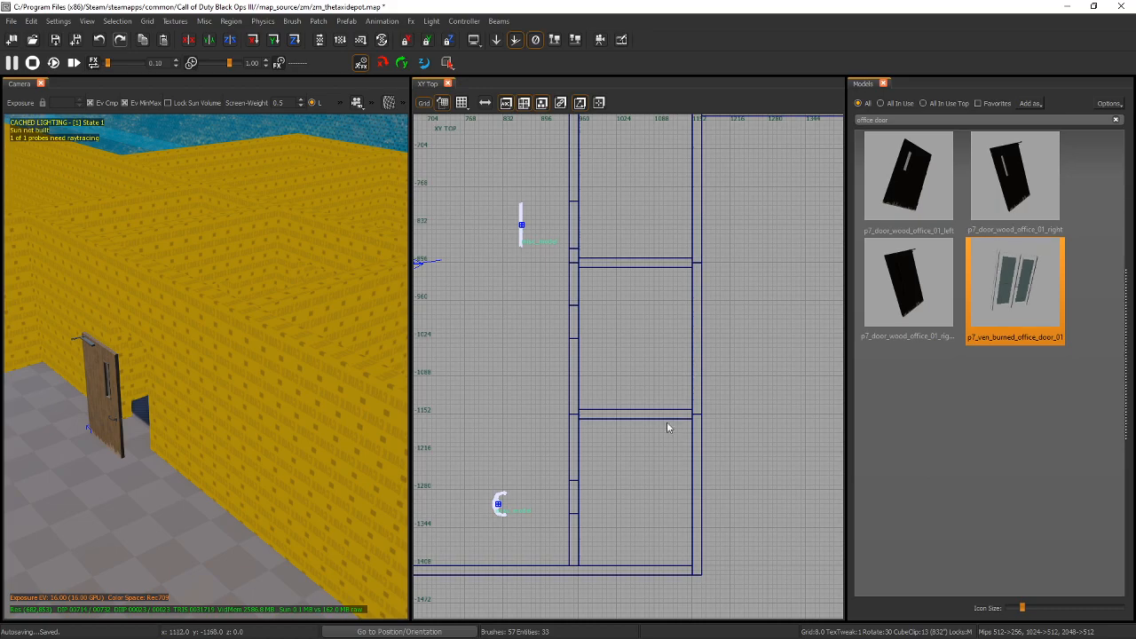
{"action": "right_click_drag", "start_coordinate": [541, 458], "coordinate": [398, 439]}
{"action": "scroll", "coordinate": [500, 434], "scroll_direction": "down", "scroll_amount": 5}
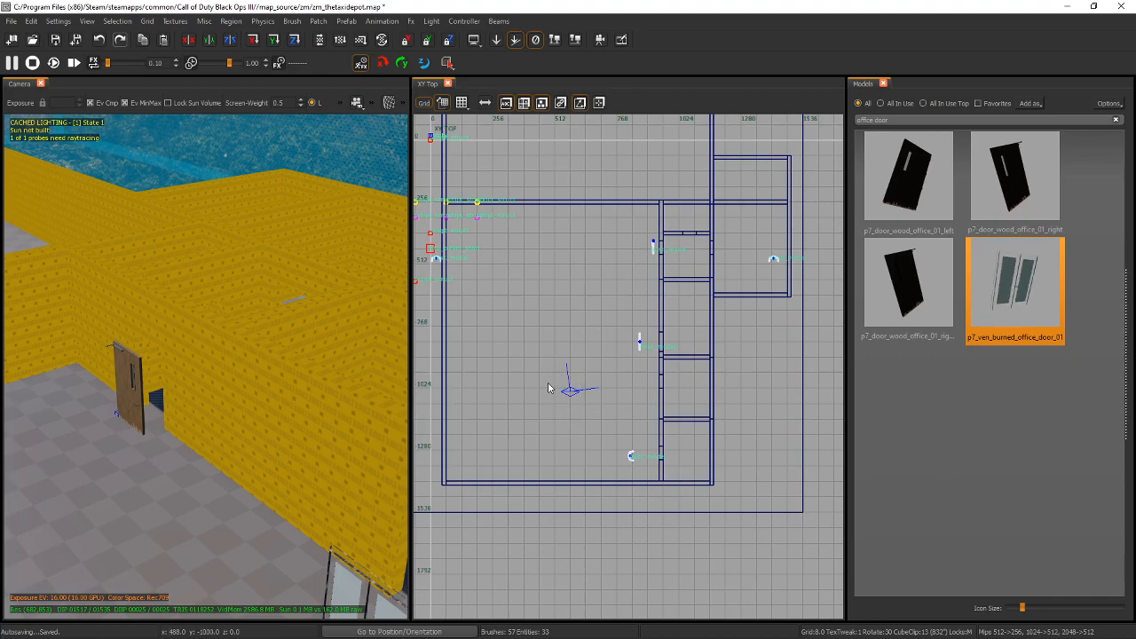
{"action": "scroll", "coordinate": [691, 448], "scroll_direction": "up", "scroll_amount": 2}
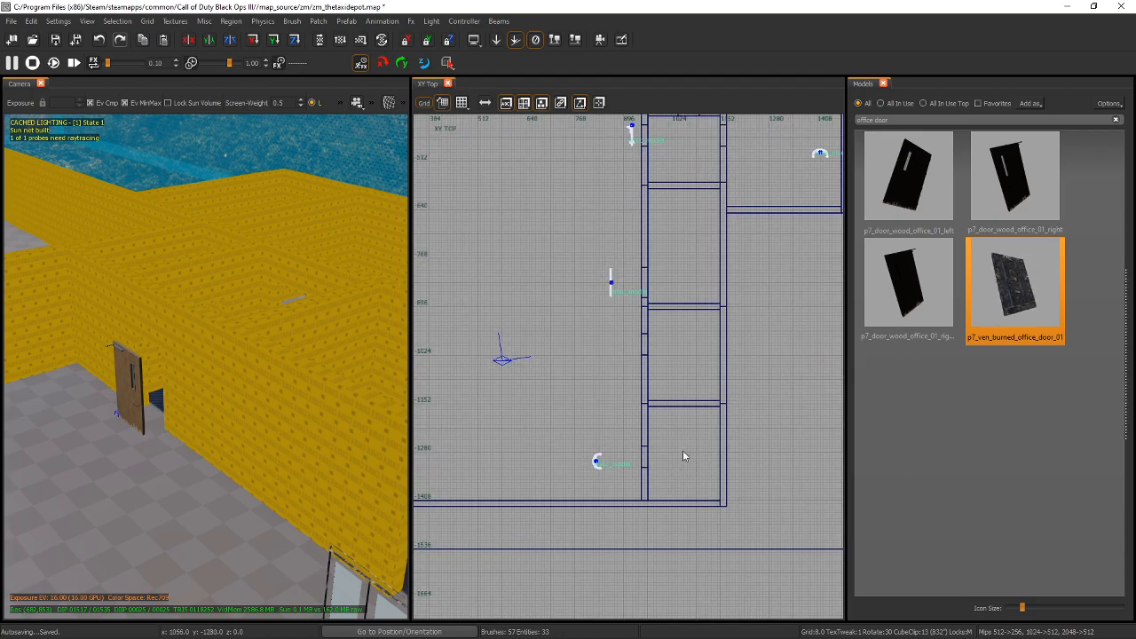
{"action": "right_click_drag", "start_coordinate": [547, 388], "coordinate": [646, 389]}
{"action": "scroll", "coordinate": [548, 388], "scroll_direction": "down", "scroll_amount": 2}
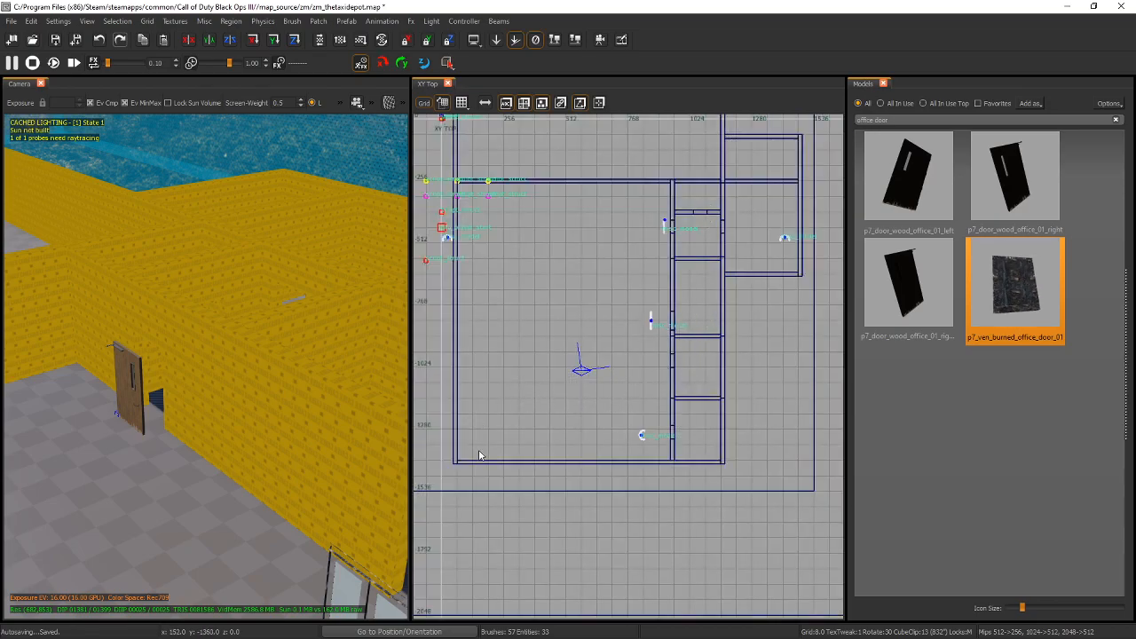
Step: Move the long 2128-unit outer wall inward to X 304 to narrow the main hall
{"action": "left_click", "coordinate": [457, 402]}
{"action": "left_click_drag", "start_coordinate": [457, 402], "coordinate": [518, 402]}
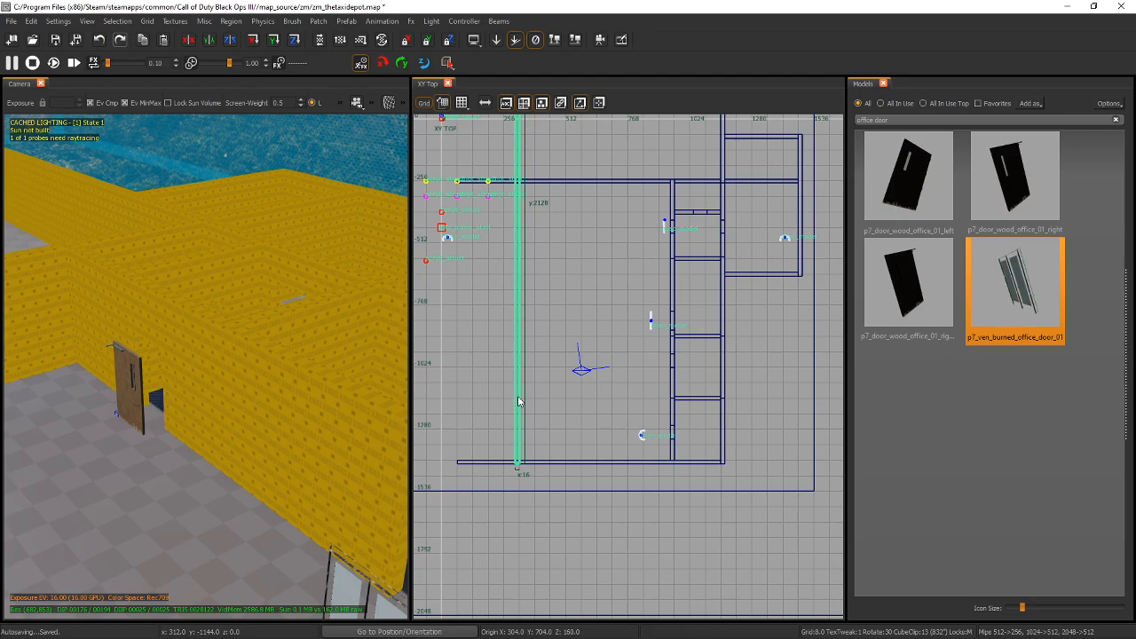
{"action": "left_click", "coordinate": [486, 464], "text": "shift"}
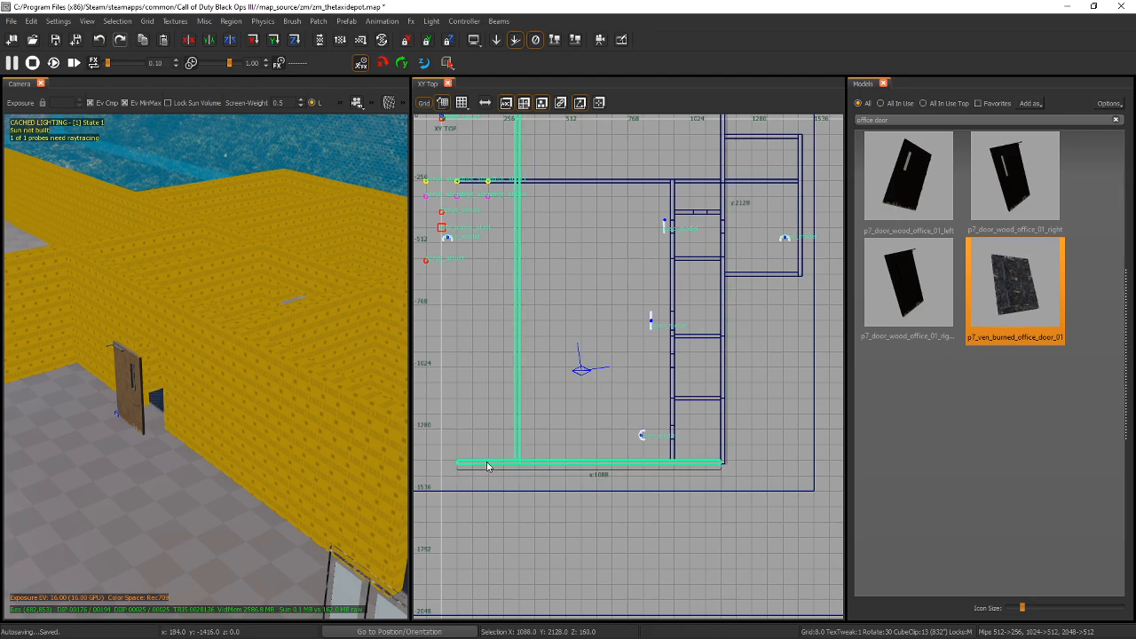
{"action": "left_click_drag", "start_coordinate": [453, 462], "coordinate": [455, 463]}
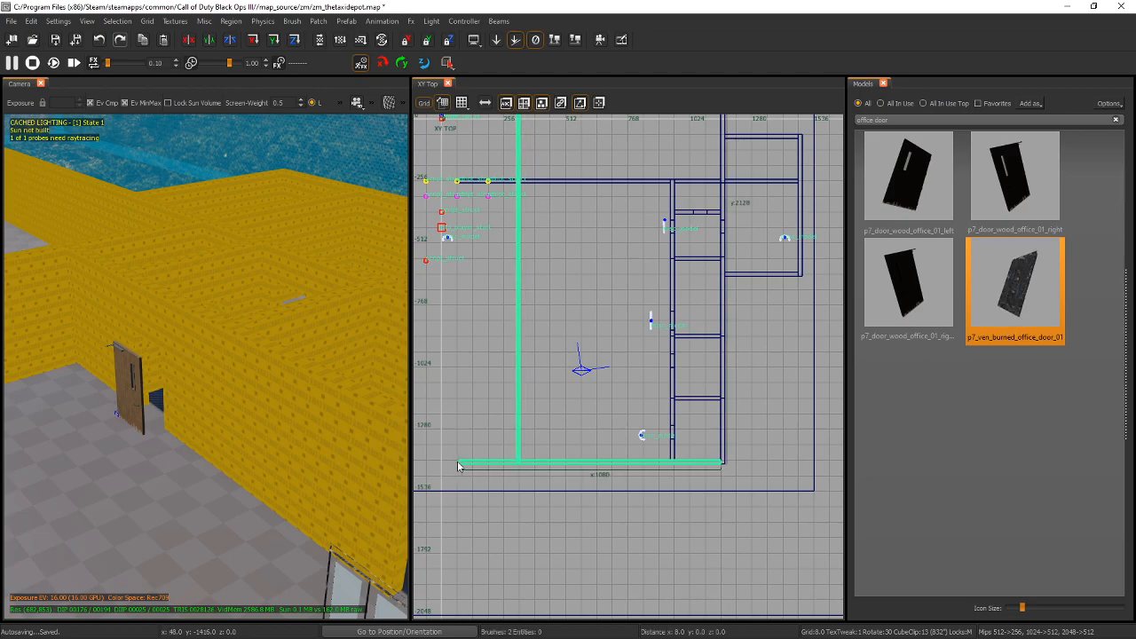
{"action": "key", "text": "ctrl+z"}
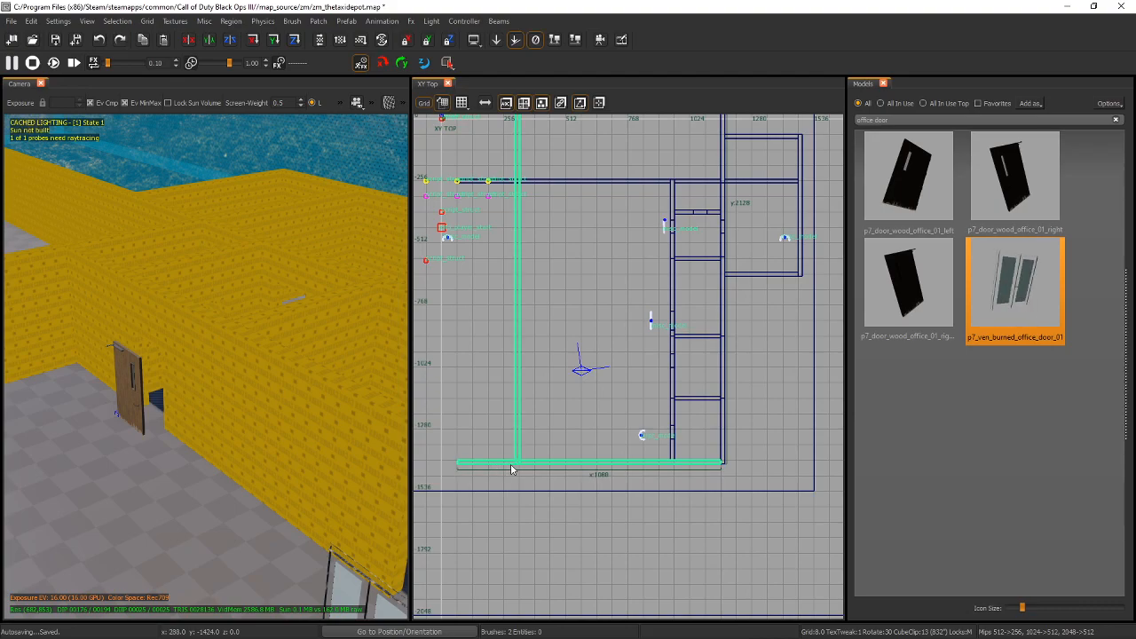
{"action": "key", "text": "Escape"}
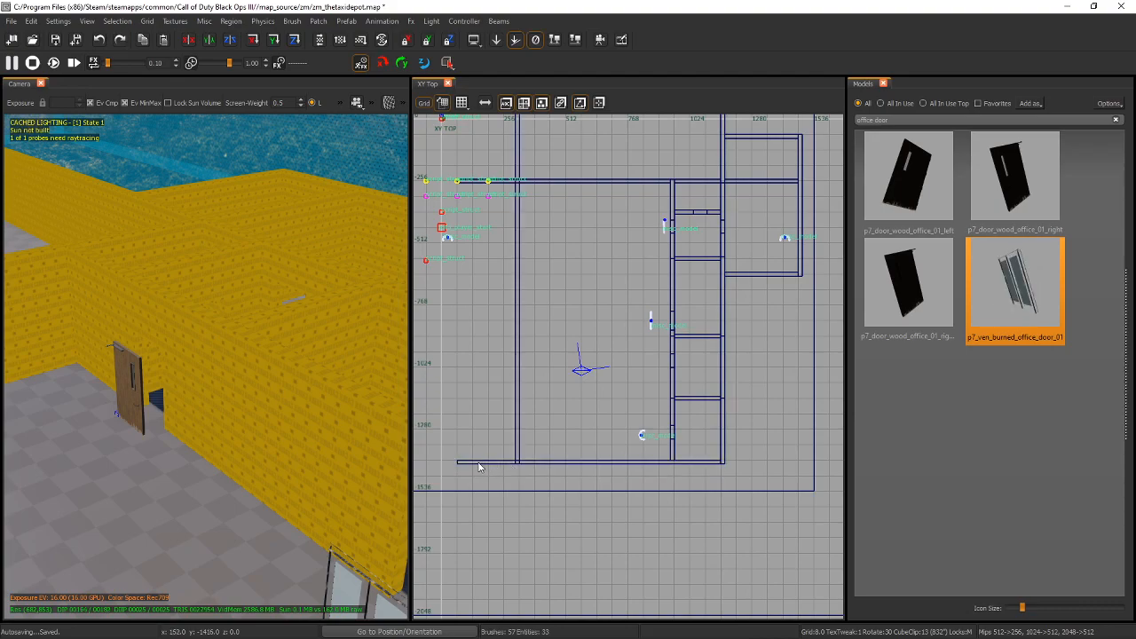
Step: Trim the outer wall along Y -1408 to start at X 320, and pull back its other end to a length of 632 units
{"action": "left_click", "coordinate": [478, 463], "text": "shift"}
{"action": "left_click_drag", "start_coordinate": [453, 462], "coordinate": [515, 467]}
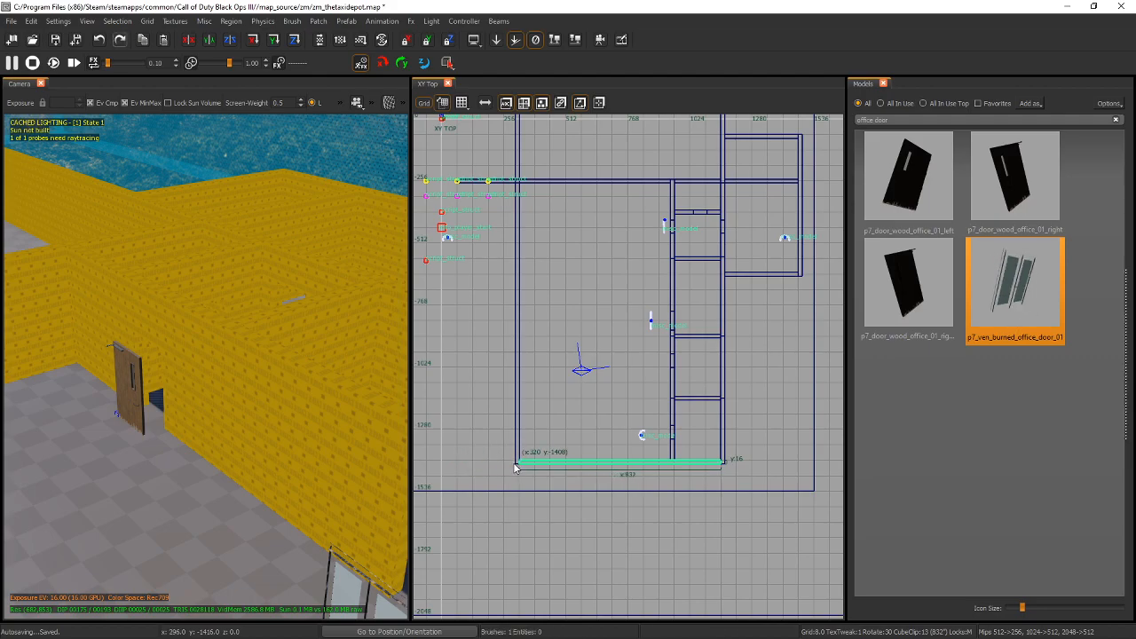
{"action": "scroll", "coordinate": [534, 461], "scroll_direction": "up", "scroll_amount": 2}
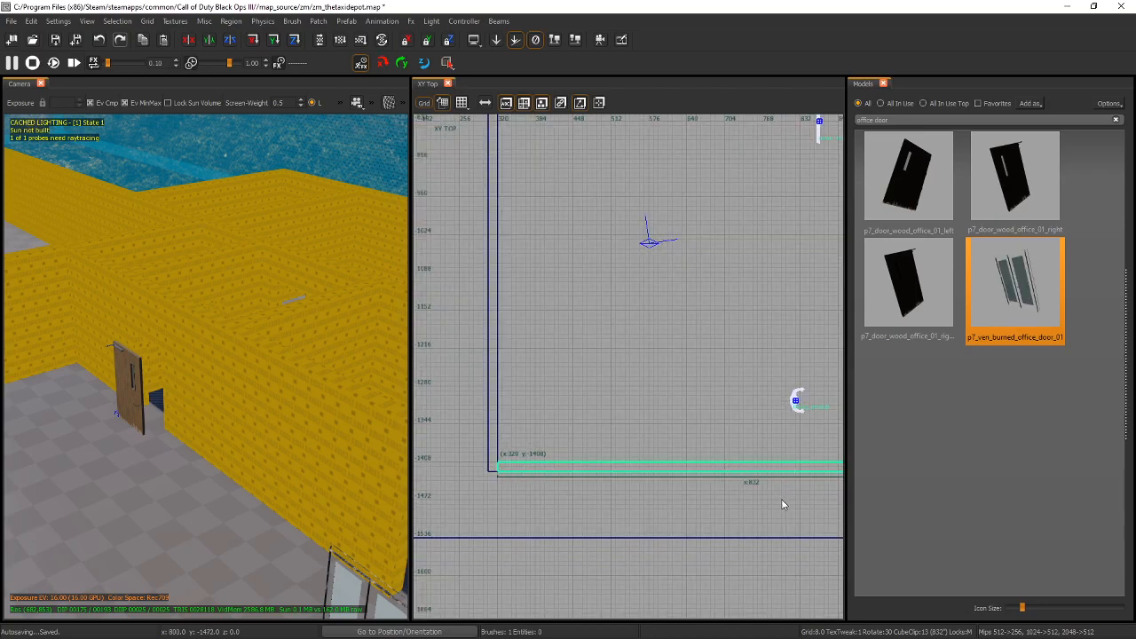
{"action": "right_click_drag", "start_coordinate": [789, 505], "coordinate": [551, 477]}
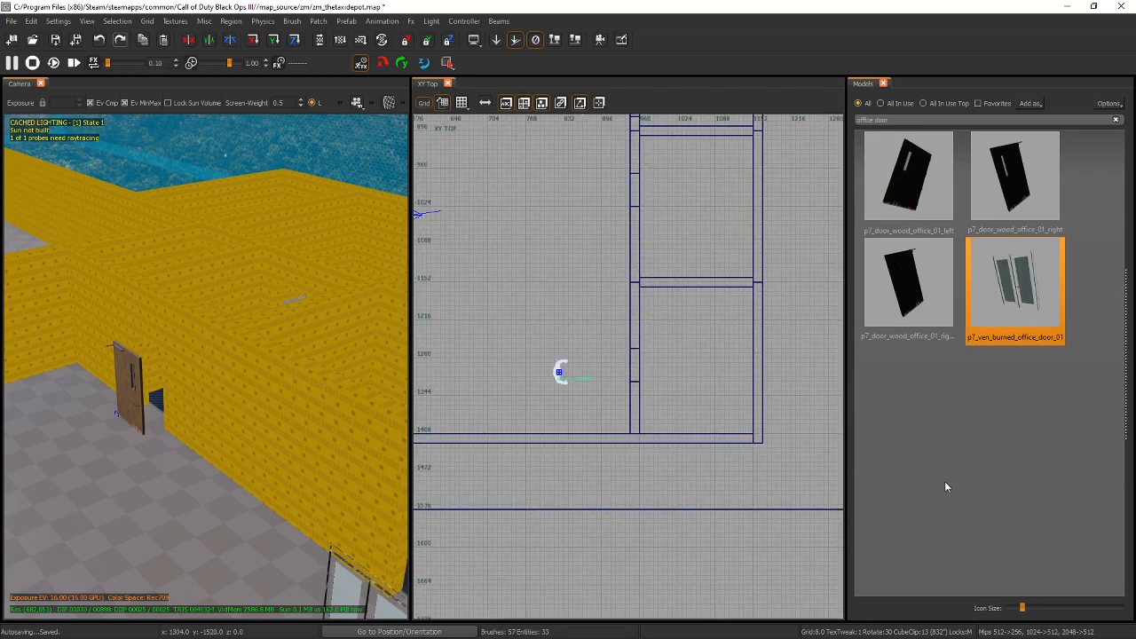
{"action": "left_click", "coordinate": [714, 438], "text": "shift"}
{"action": "left_click_drag", "start_coordinate": [773, 441], "coordinate": [654, 441]}
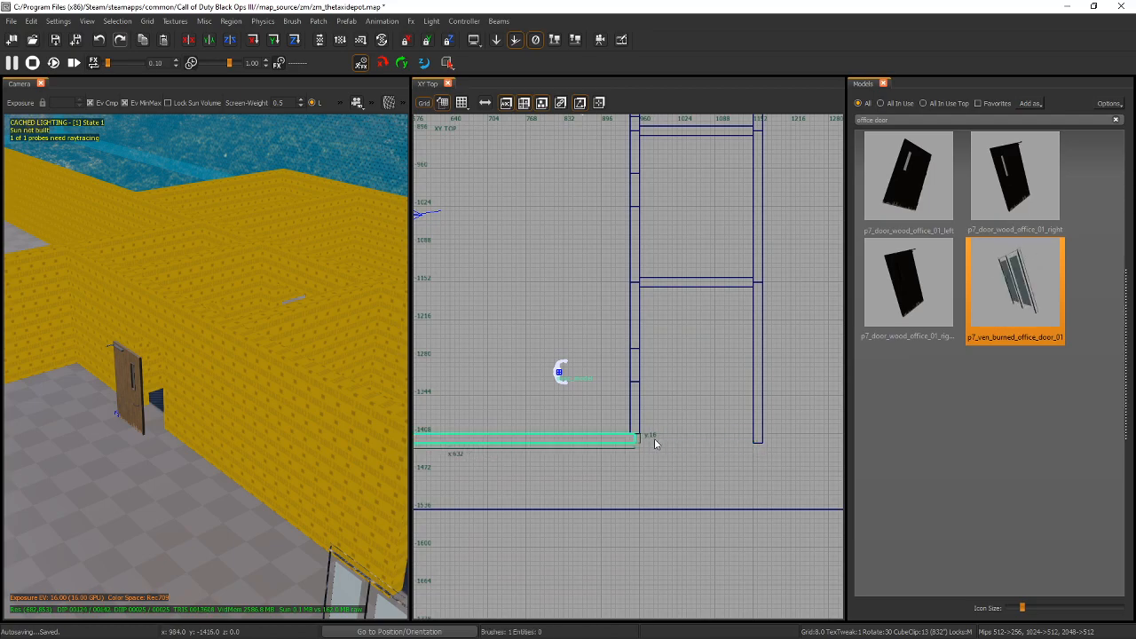
{"action": "key", "text": "Escape"}
Step: Copy the nearest room-dividing wall into the gap in the outer wall at Y -1408 and extend it to 200 units long
{"action": "left_click", "coordinate": [704, 286], "text": "shift"}
{"action": "left_click_drag", "start_coordinate": [703, 286], "coordinate": [700, 441]}
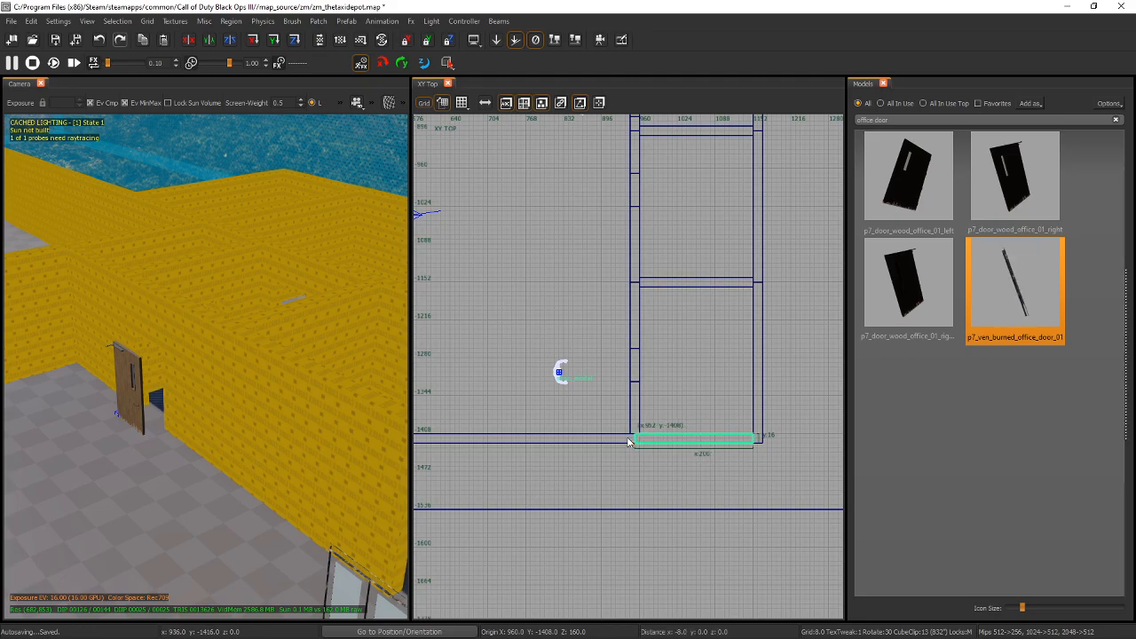
Step: Draw a cutter brush around the door model near the upper door opening, 16 units wide and 72 units long
{"action": "key", "text": "Escape"}
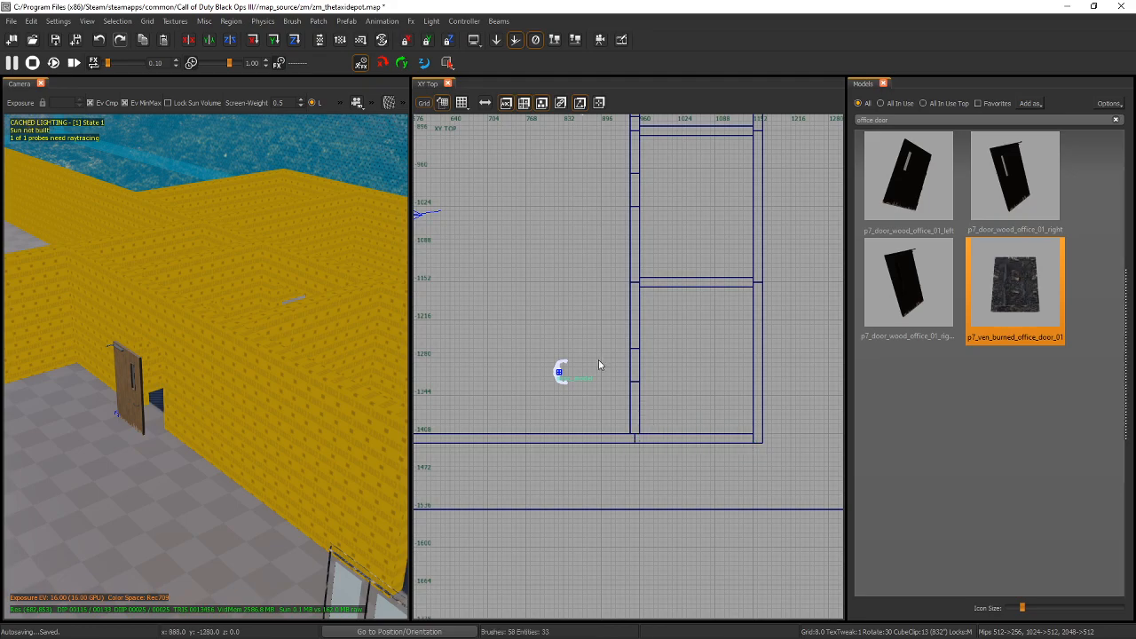
{"action": "scroll", "coordinate": [599, 364], "scroll_direction": "down", "scroll_amount": 2}
{"action": "right_click_drag", "start_coordinate": [543, 321], "coordinate": [553, 359]}
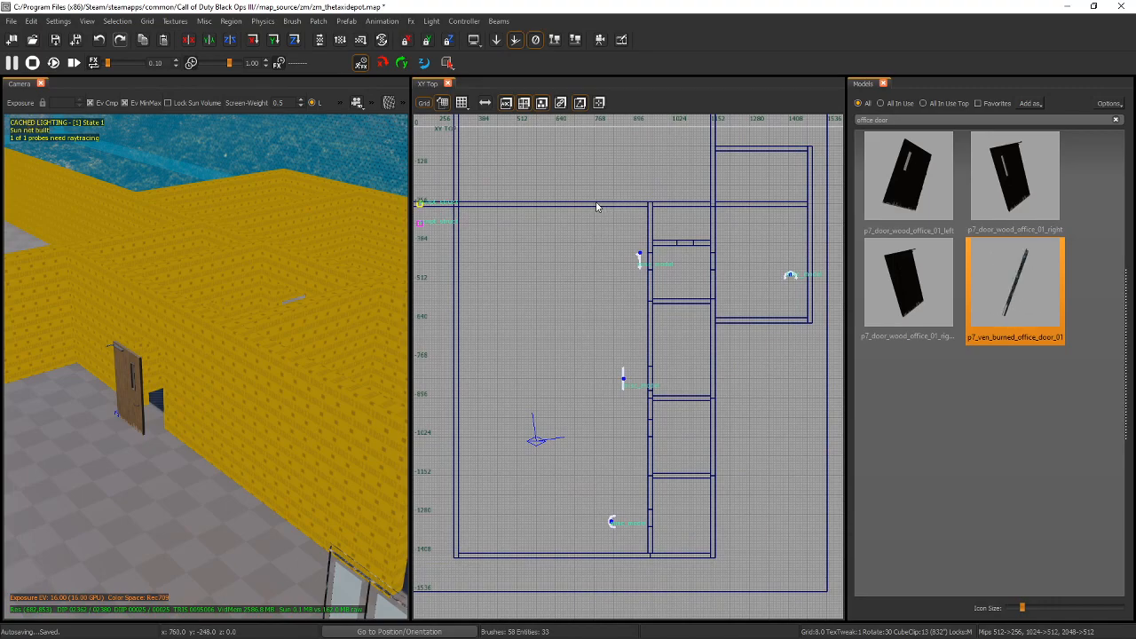
{"action": "scroll", "coordinate": [619, 211], "scroll_direction": "up", "scroll_amount": 2}
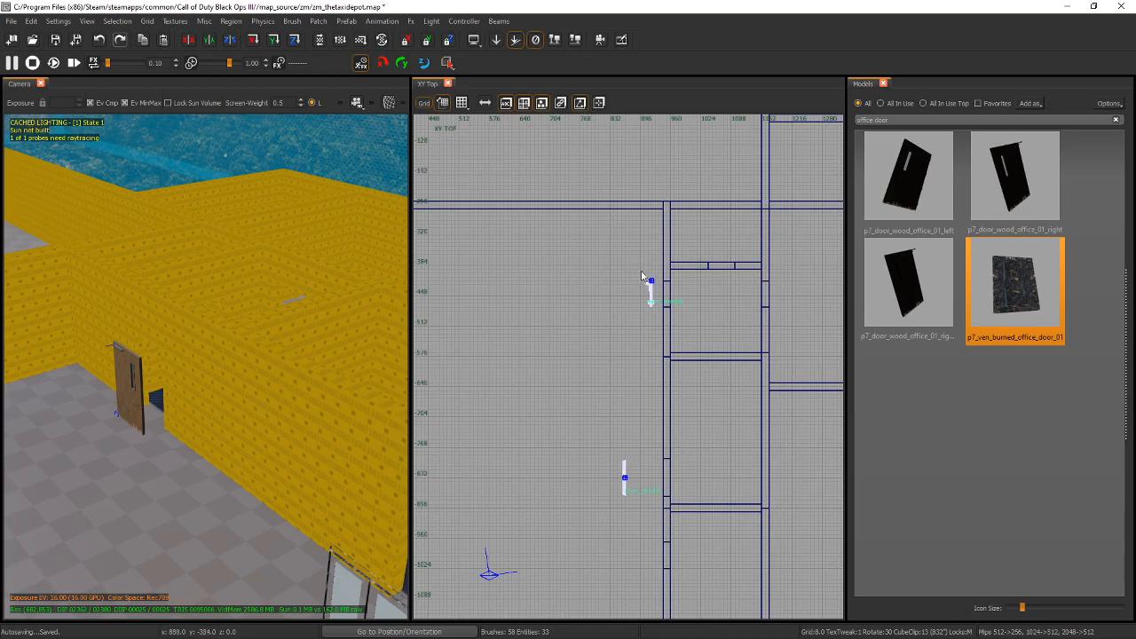
{"action": "scroll", "coordinate": [649, 293], "scroll_direction": "up", "scroll_amount": 4}
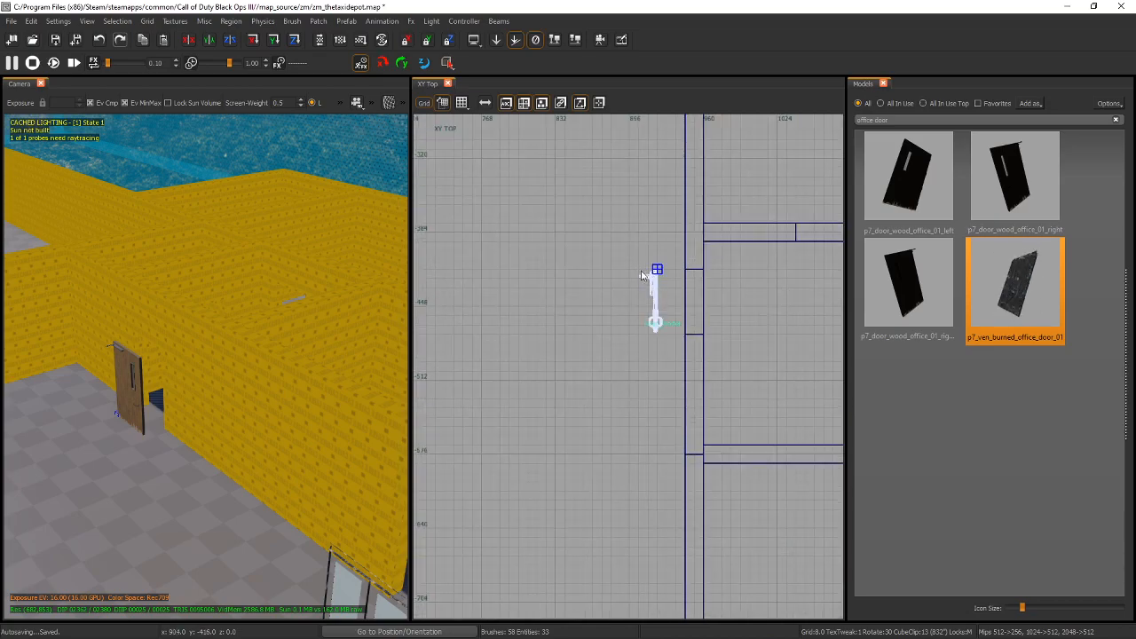
{"action": "left_click", "coordinate": [650, 290]}
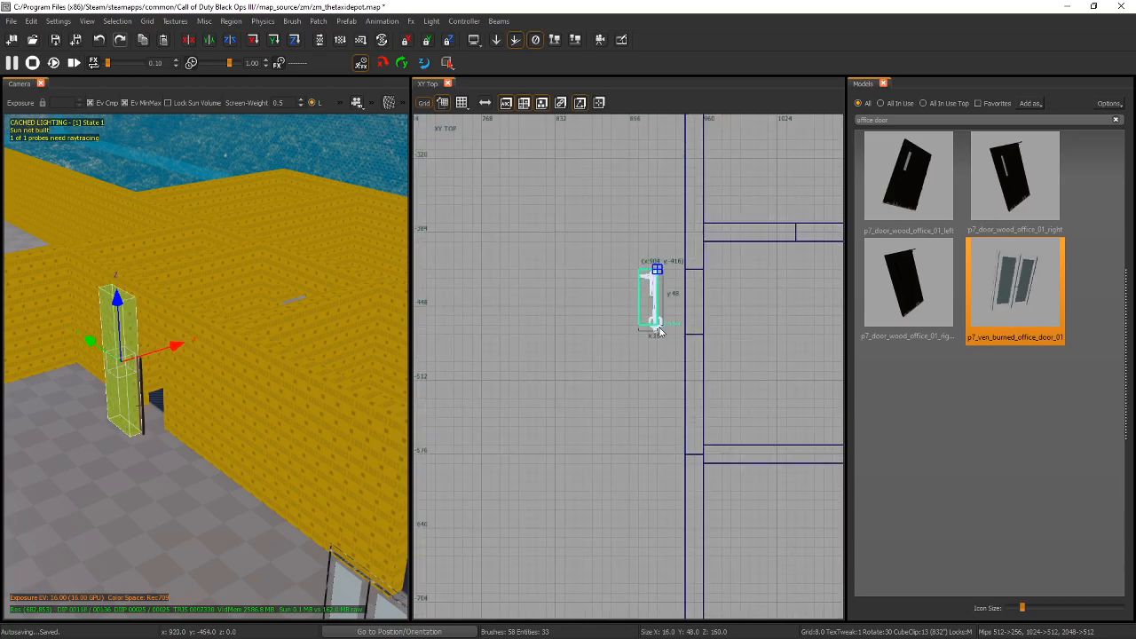
{"action": "left_click_drag", "start_coordinate": [661, 339], "coordinate": [659, 338]}
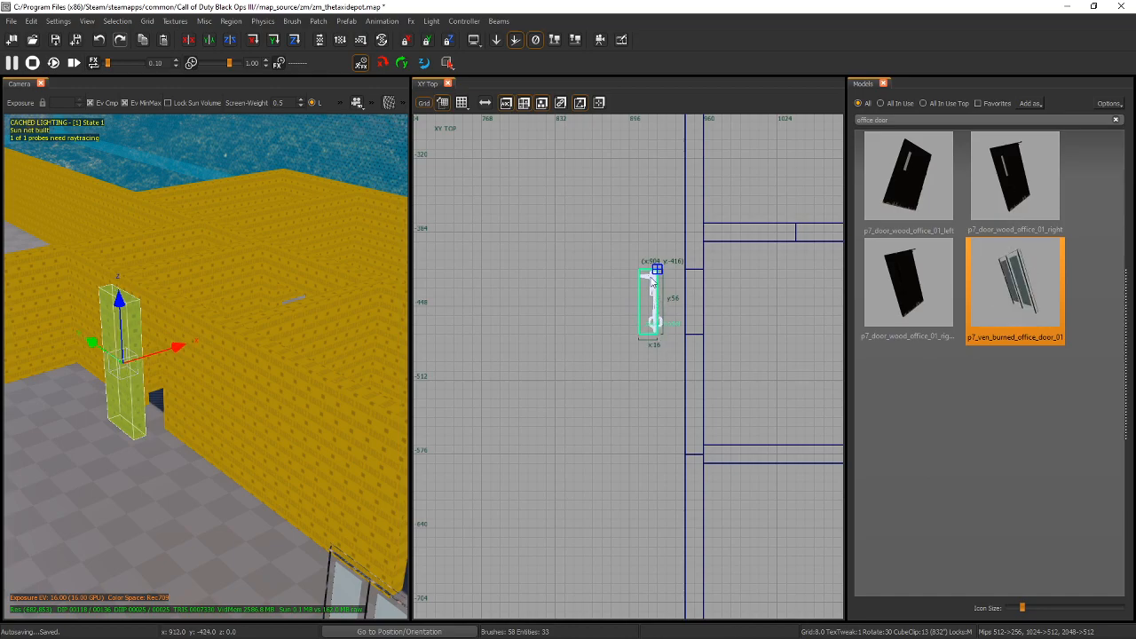
{"action": "left_click_drag", "start_coordinate": [645, 257], "coordinate": [646, 248]}
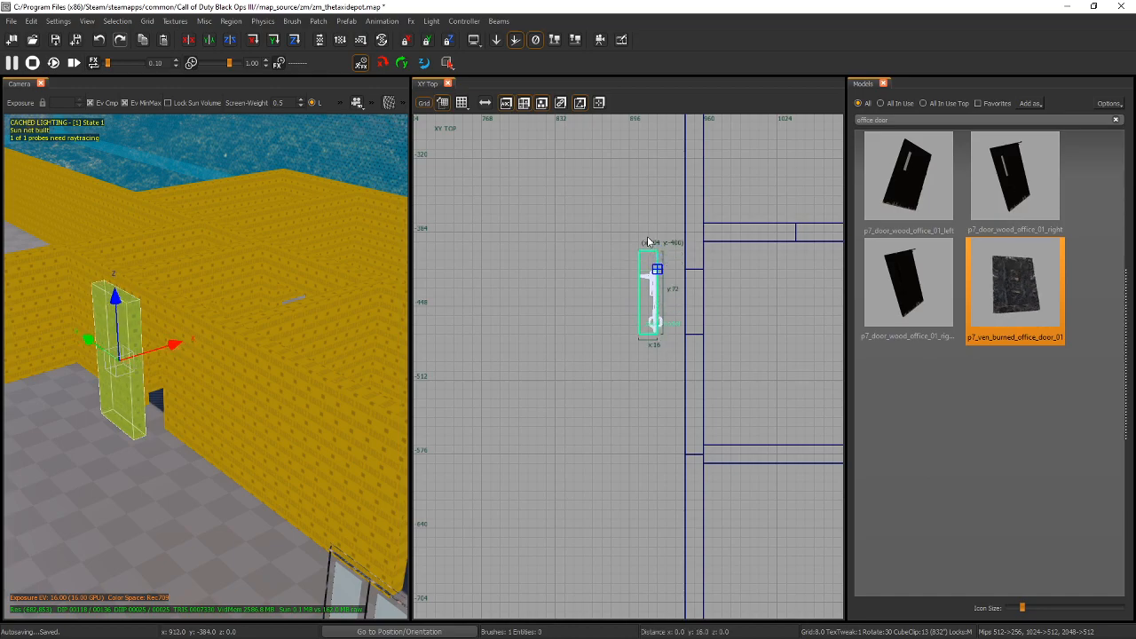
Step: Lower the cutter brush to a height of 112 units
{"action": "key", "text": "ctrl+Tab"}
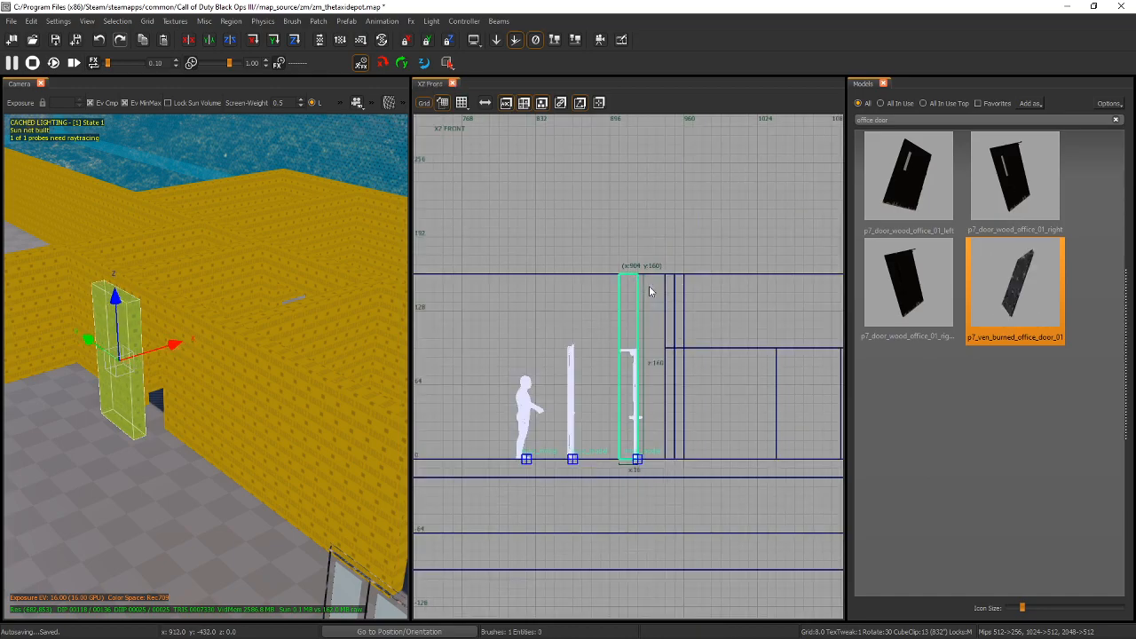
{"action": "left_click_drag", "start_coordinate": [631, 259], "coordinate": [630, 316]}
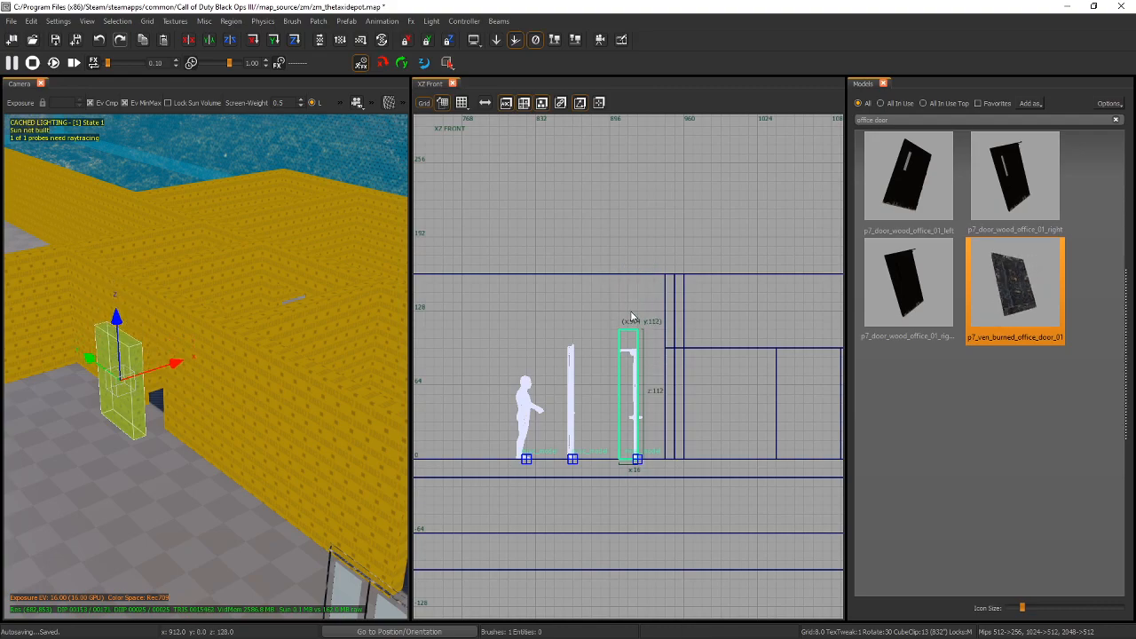
{"action": "key", "text": "ctrl+Tab"}
{"action": "key", "text": "ctrl+Tab"}
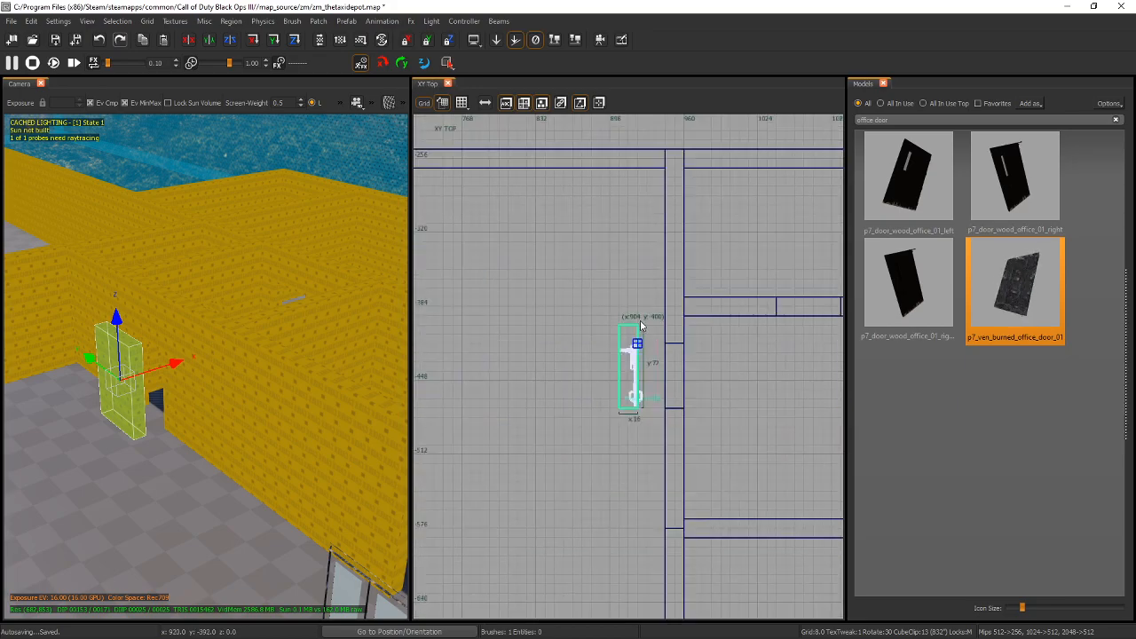
Step: Rotate the cutter brush 90 degrees about Z and move it into the cross wall at X 816, Y -248
{"action": "key", "text": "r"}
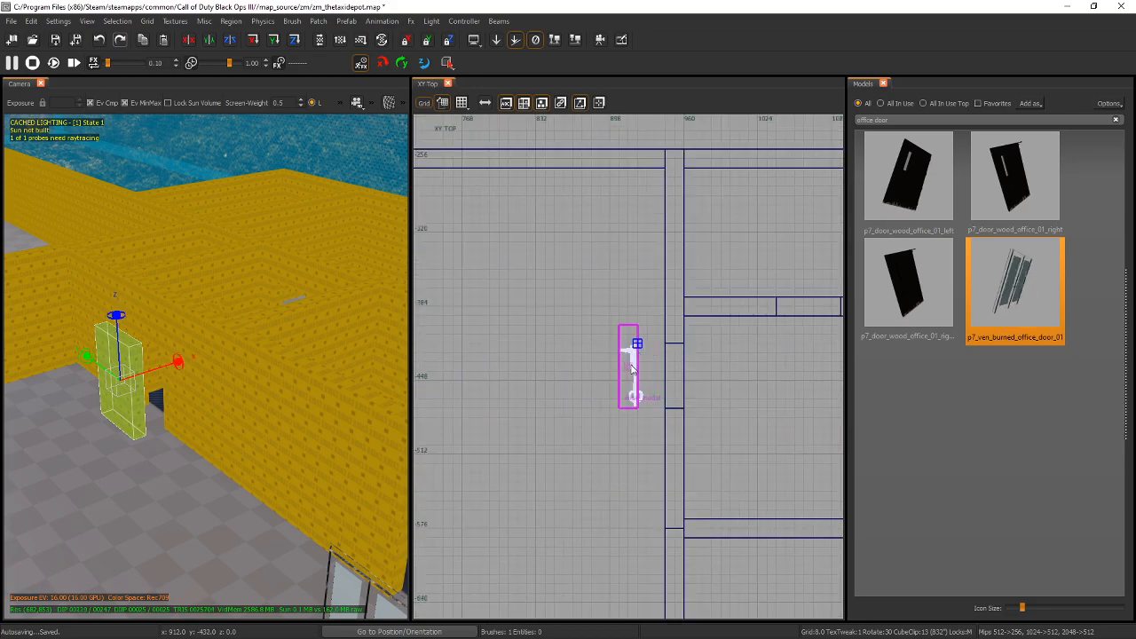
{"action": "key", "text": "z"}
{"action": "key", "text": "w"}
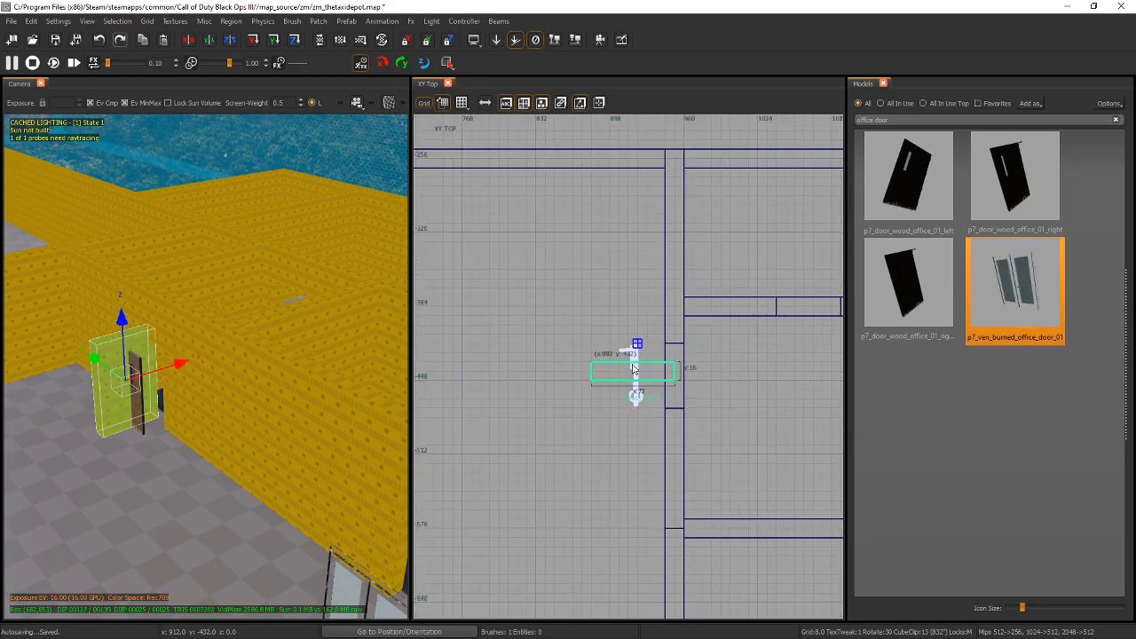
{"action": "mouse_move", "coordinate": [632, 369]}
{"action": "left_mouse_down"}
{"action": "mouse_move", "coordinate": [604, 335]}
{"action": "mouse_move", "coordinate": [558, 160]}
{"action": "left_mouse_up"}
{"action": "right_click_drag", "start_coordinate": [266, 364], "coordinate": [115, 361]}
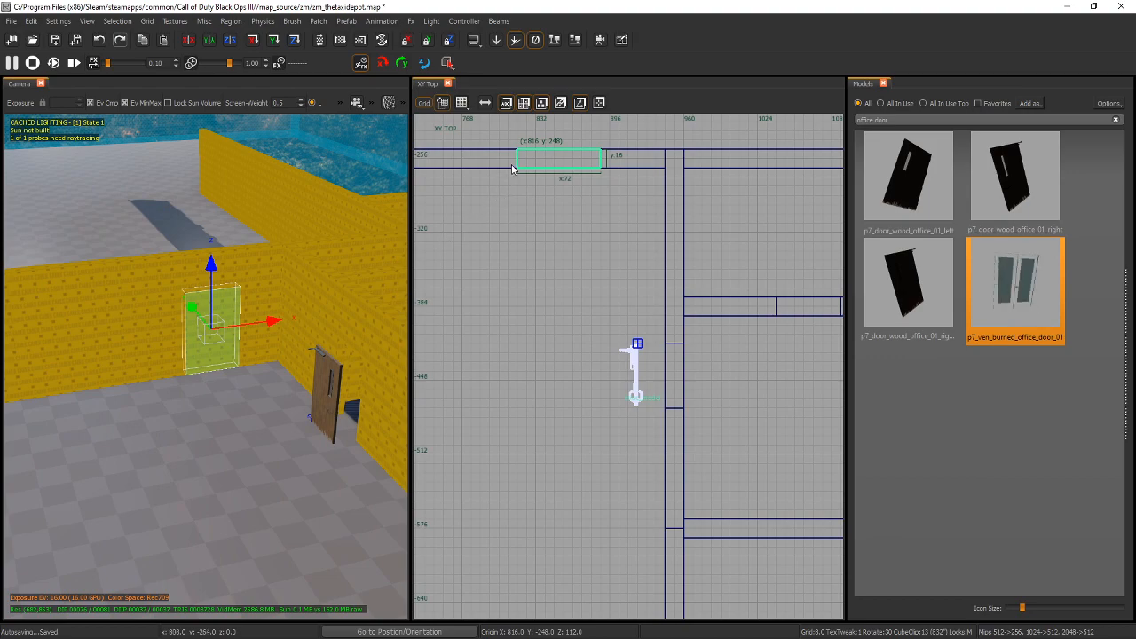
Step: Widen the cutter brush to 152 units, starting at X 736, and cut it out of the cross wall with CSG Subtract, removing the cutter
{"action": "left_click_drag", "start_coordinate": [514, 164], "coordinate": [428, 166]}
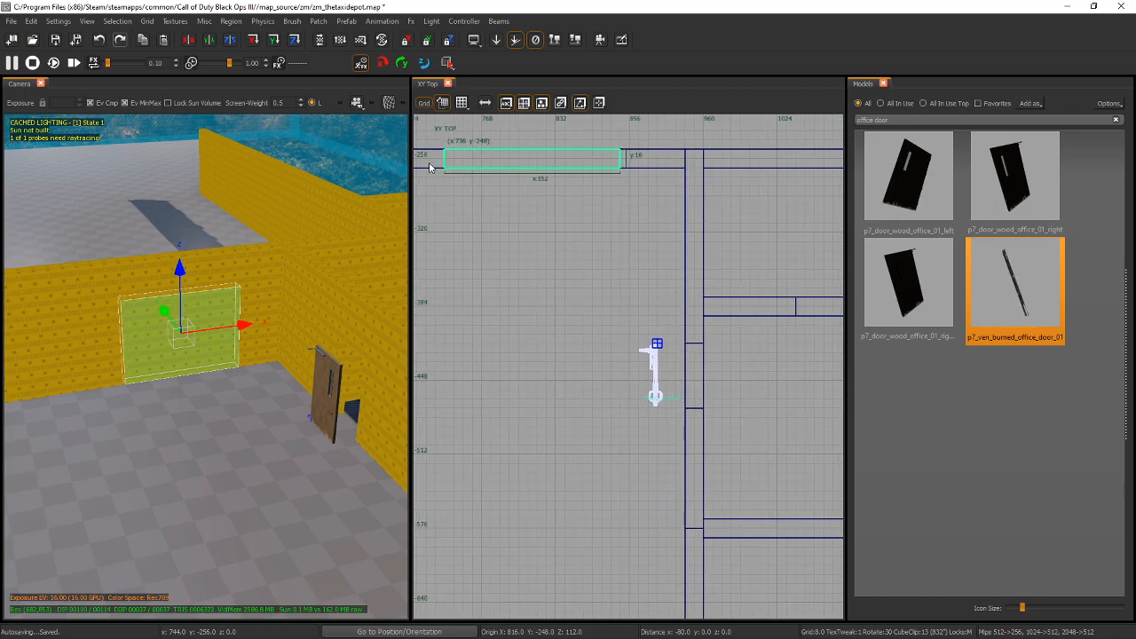
{"action": "left_click_drag", "start_coordinate": [430, 167], "coordinate": [428, 167]}
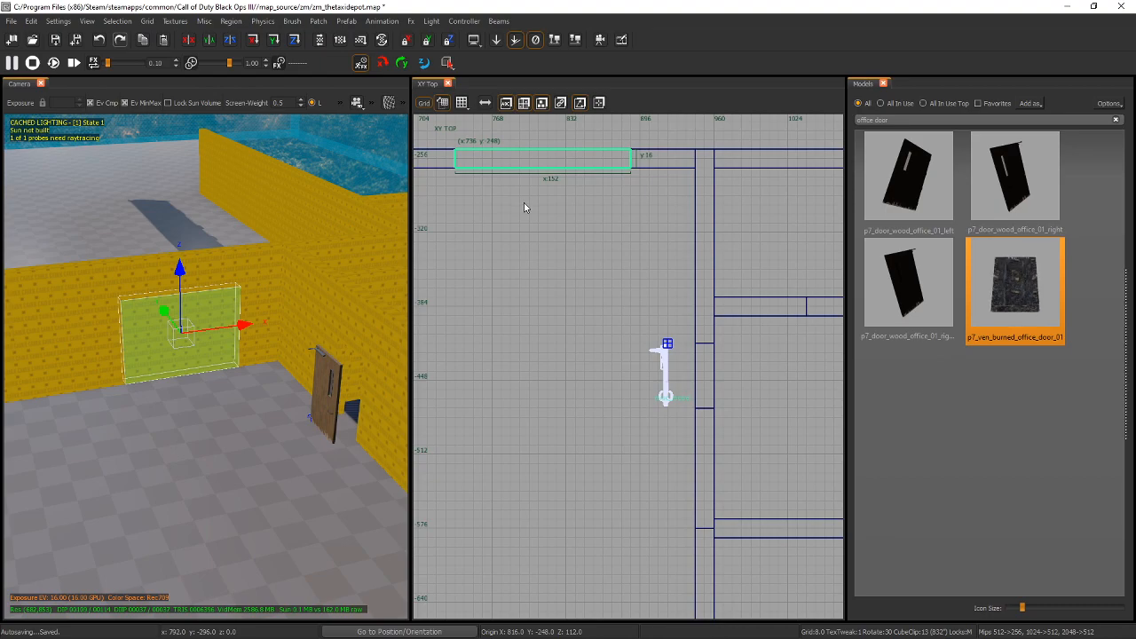
{"action": "left_click", "coordinate": [118, 20]}
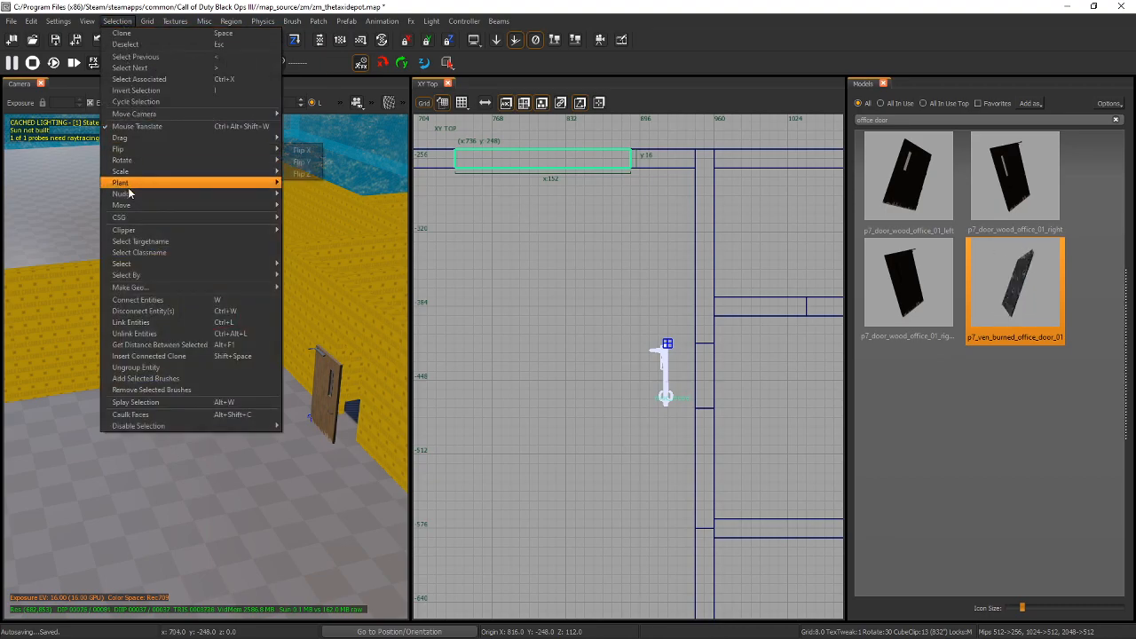
{"action": "mouse_move", "coordinate": [130, 220]}
{"action": "left_click", "coordinate": [314, 243]}
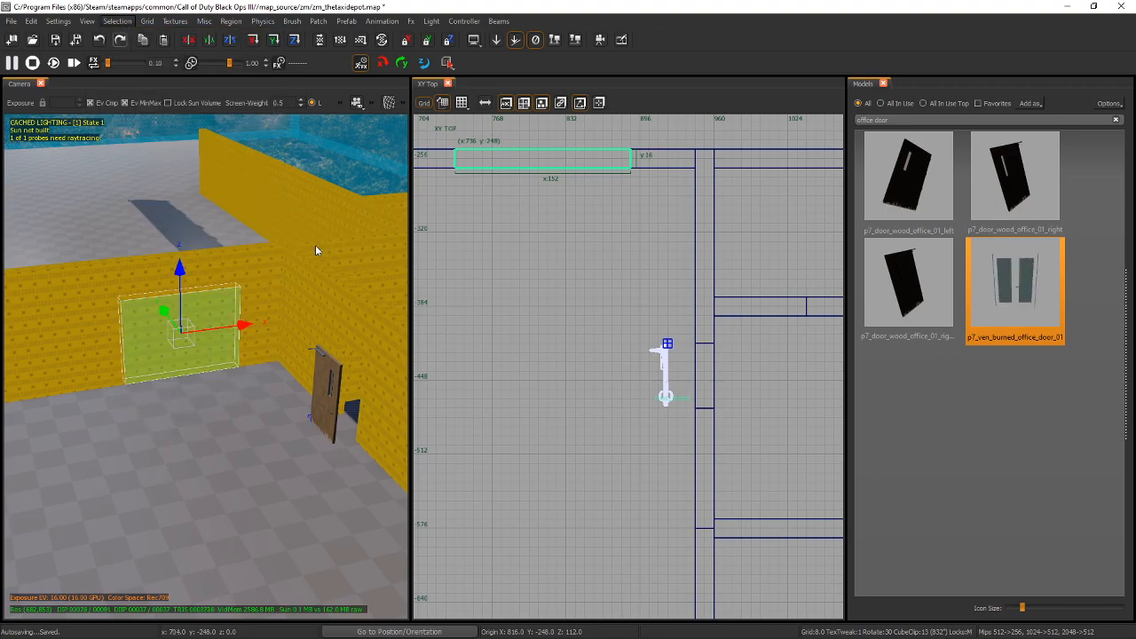
{"action": "key", "text": "BackSpace"}
Step: Delete the lower cross-wall section between the new opening and the spawn entities, 672 units long and 112 units high
{"action": "mouse_move", "coordinate": [218, 355]}
{"action": "right_mouse_down"}
{"action": "mouse_move", "coordinate": [355, 368]}
{"action": "mouse_move", "coordinate": [115, 365]}
{"action": "mouse_move", "coordinate": [448, 366]}
{"action": "mouse_move", "coordinate": [116, 371]}
{"action": "mouse_move", "coordinate": [311, 361]}
{"action": "mouse_move", "coordinate": [182, 363]}
{"action": "right_mouse_up"}
{"action": "right_click_drag", "start_coordinate": [271, 382], "coordinate": [280, 348]}
{"action": "left_click", "coordinate": [227, 418]}
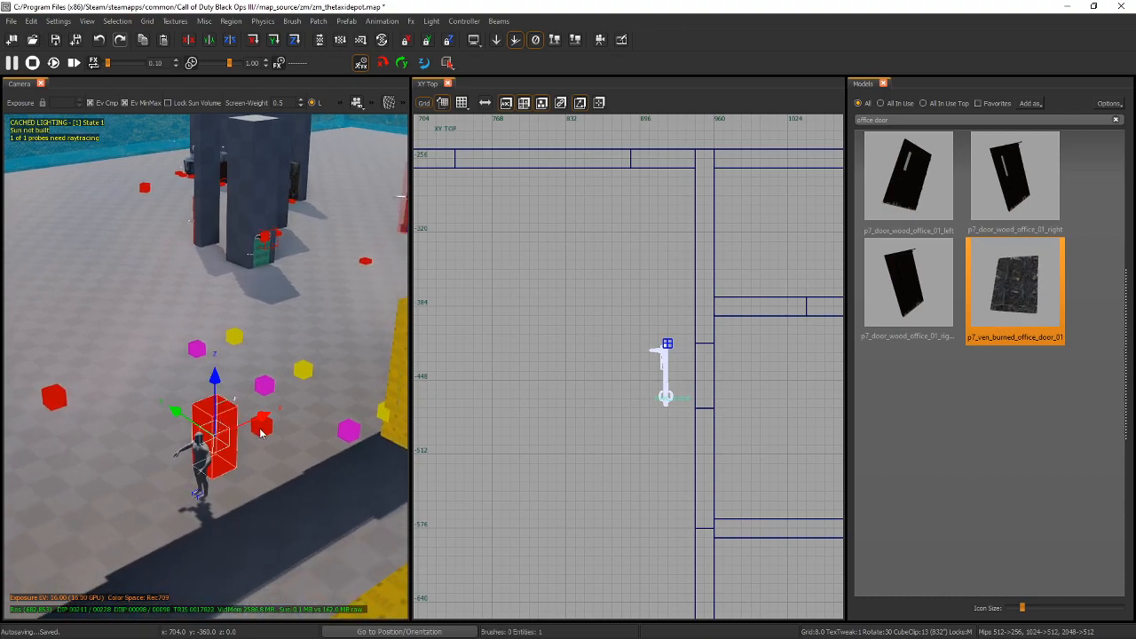
{"action": "key", "text": "Escape"}
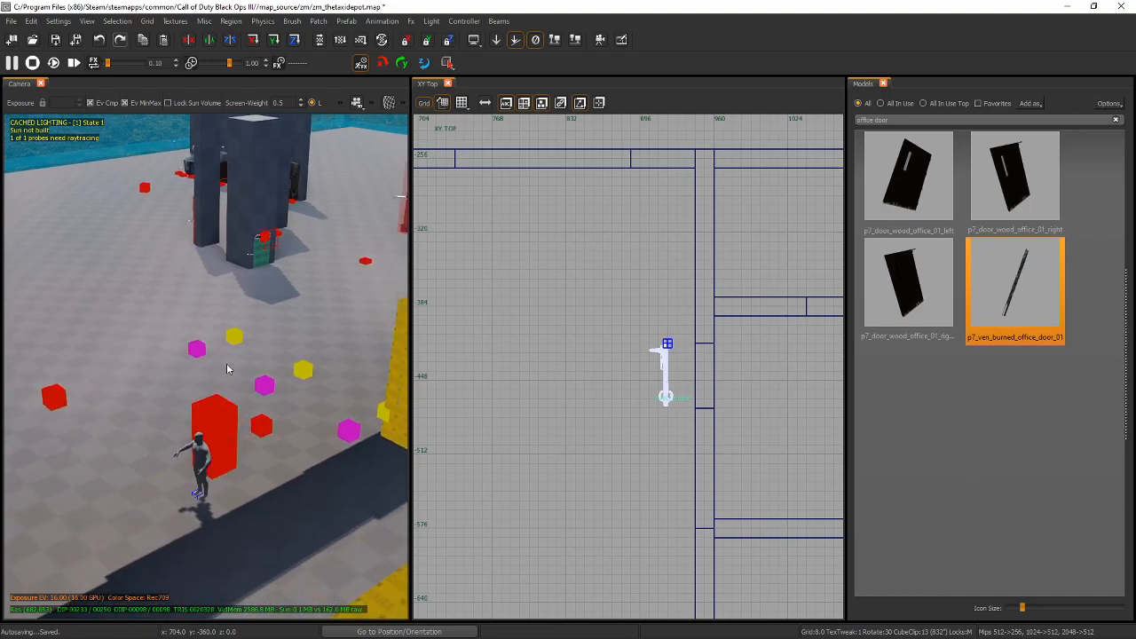
{"action": "right_click_drag", "start_coordinate": [287, 415], "coordinate": [355, 410]}
{"action": "right_click_drag", "start_coordinate": [100, 289], "coordinate": [294, 359]}
{"action": "left_click", "coordinate": [161, 220]}
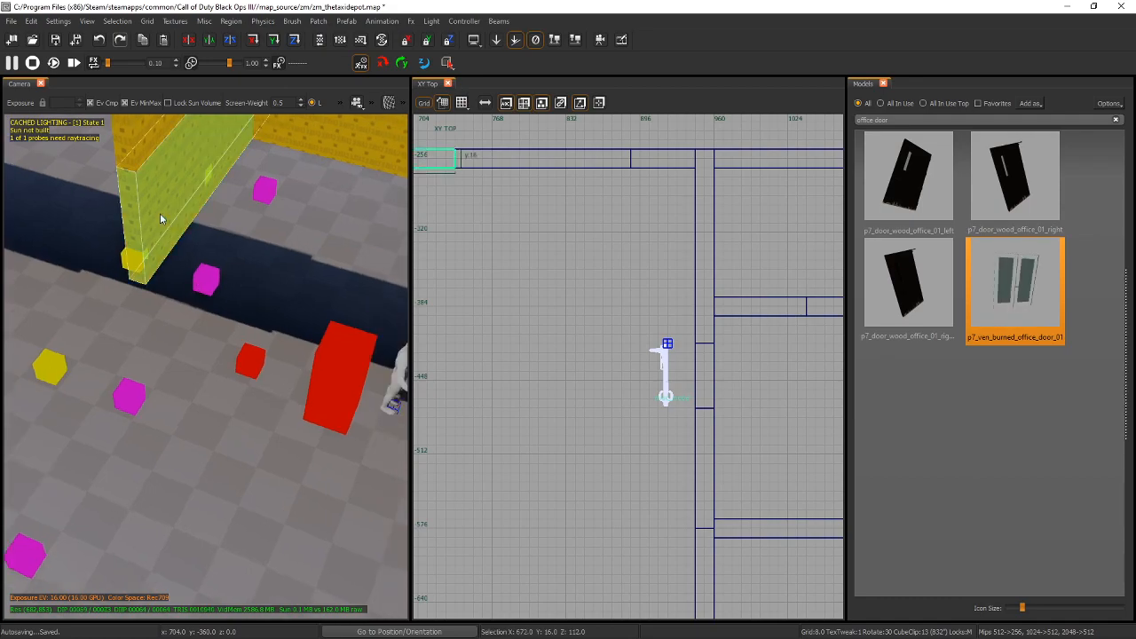
{"action": "key", "text": "Delete"}
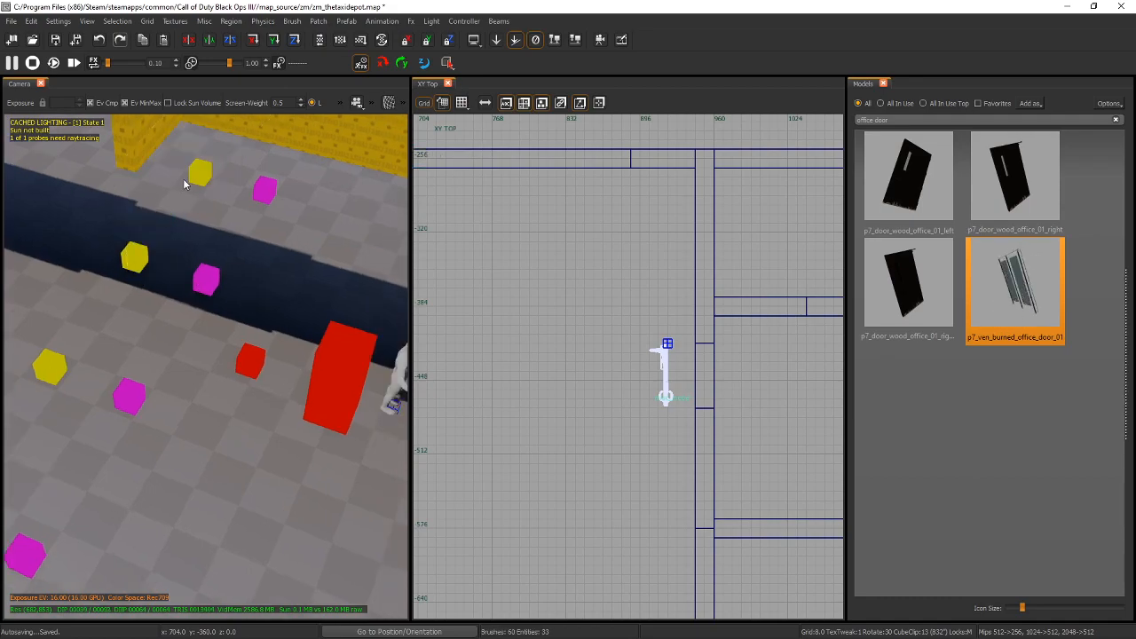
Step: Move the eight yellow and magenta spawn points with their two linked red entities by X 640, Y -920 into the main hall
{"action": "left_click", "coordinate": [201, 181]}
{"action": "left_click", "coordinate": [261, 192], "text": "ctrl"}
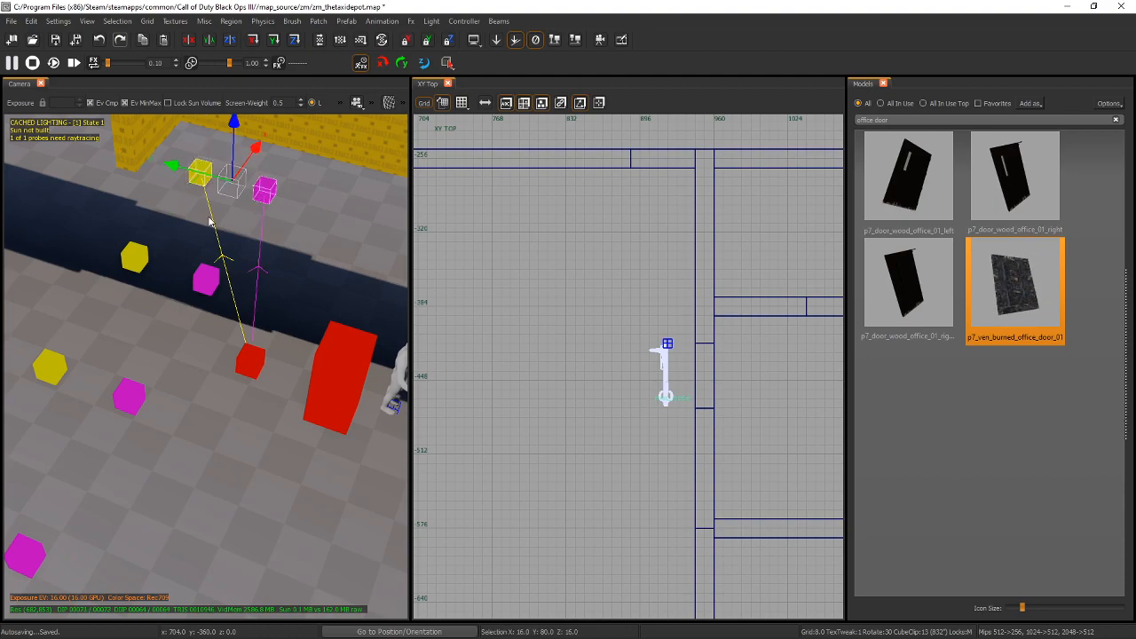
{"action": "left_click", "coordinate": [142, 256], "text": "ctrl"}
{"action": "left_click", "coordinate": [205, 282], "text": "ctrl"}
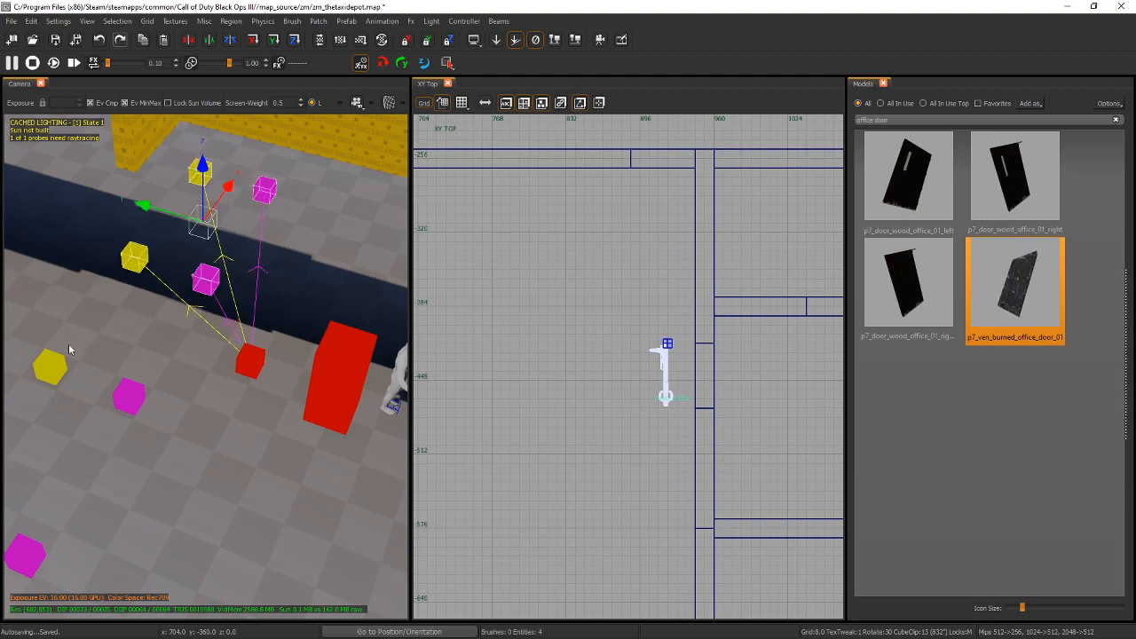
{"action": "left_click", "coordinate": [50, 366], "text": "shift"}
{"action": "left_click", "coordinate": [133, 400], "text": "shift"}
{"action": "left_click", "coordinate": [254, 372], "text": "shift"}
{"action": "right_click_drag", "start_coordinate": [253, 343], "coordinate": [252, 322]}
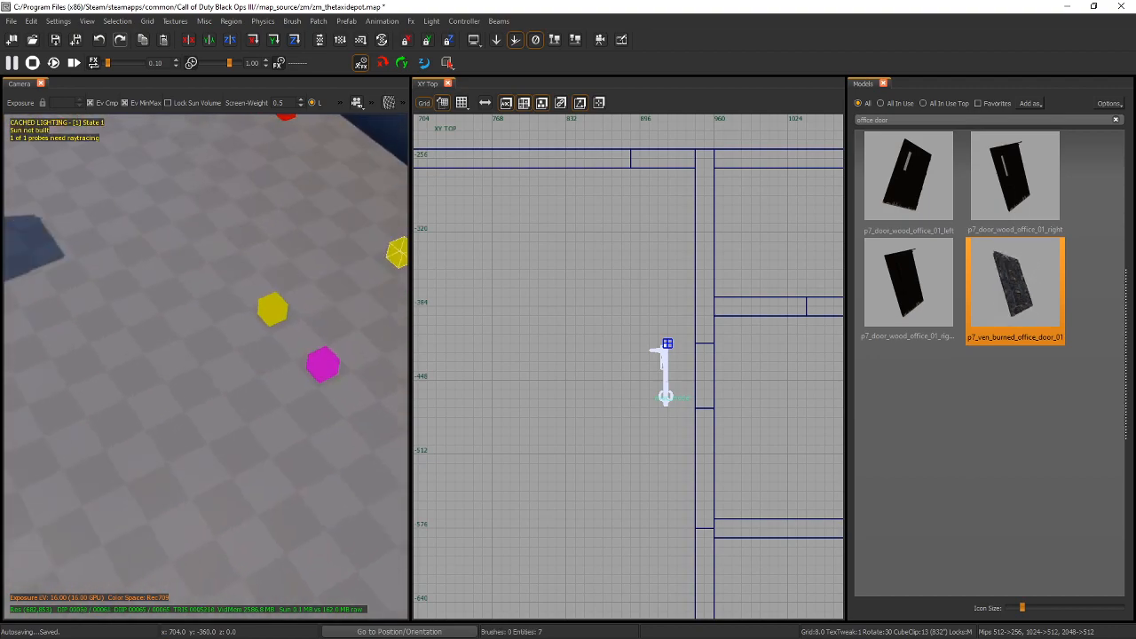
{"action": "left_click", "coordinate": [272, 313], "text": "shift"}
{"action": "left_click", "coordinate": [325, 360], "text": "shift"}
{"action": "right_click_drag", "start_coordinate": [325, 361], "coordinate": [346, 347]}
{"action": "left_click", "coordinate": [373, 278], "text": "shift"}
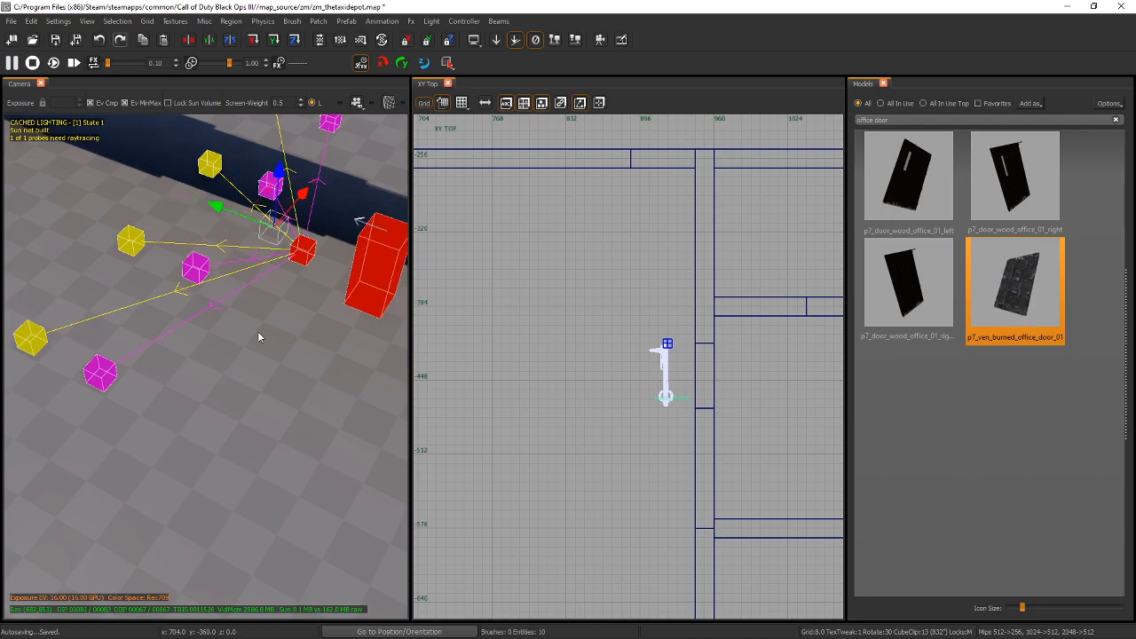
{"action": "right_click_drag", "start_coordinate": [263, 323], "coordinate": [337, 319]}
{"action": "scroll", "coordinate": [542, 422], "scroll_direction": "down", "scroll_amount": 5}
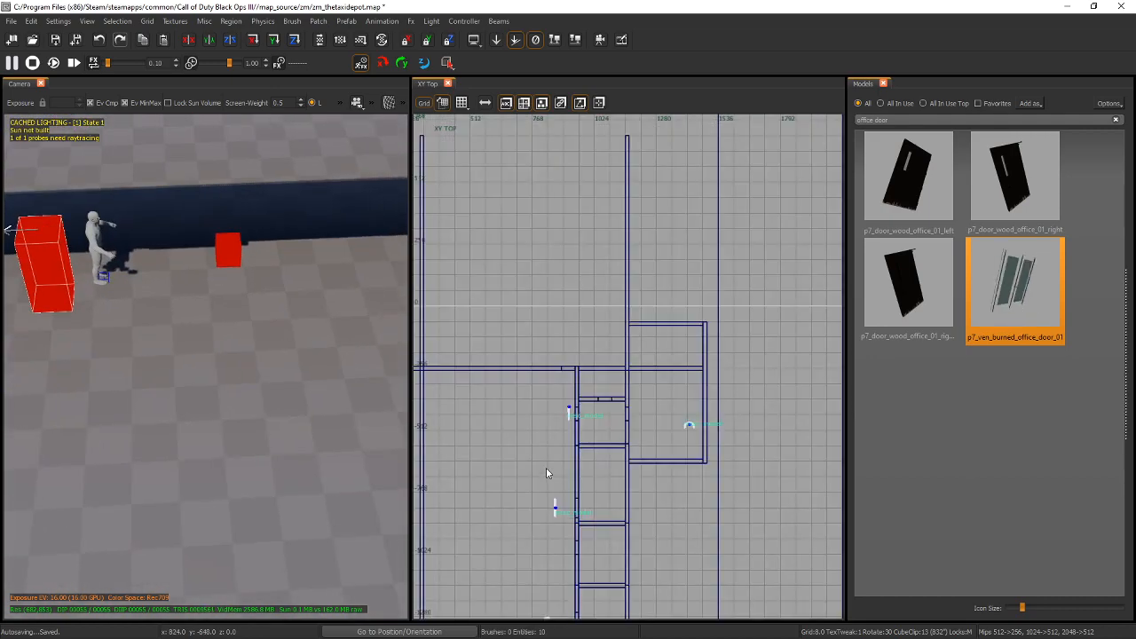
{"action": "right_click_drag", "start_coordinate": [527, 492], "coordinate": [528, 490]}
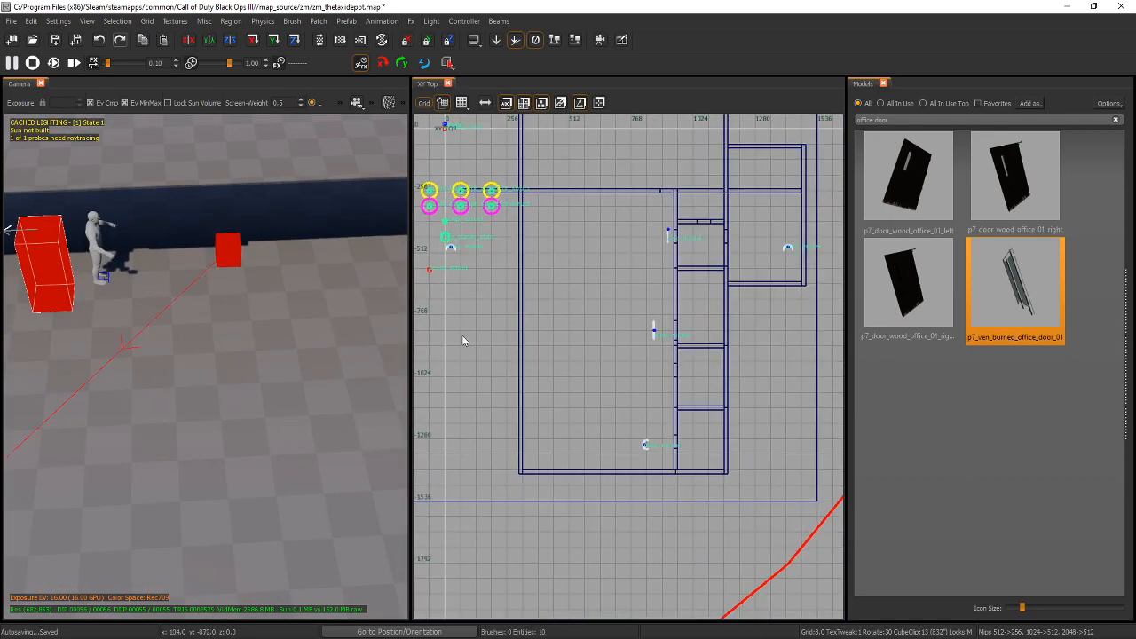
{"action": "left_click_drag", "start_coordinate": [442, 239], "coordinate": [599, 464]}
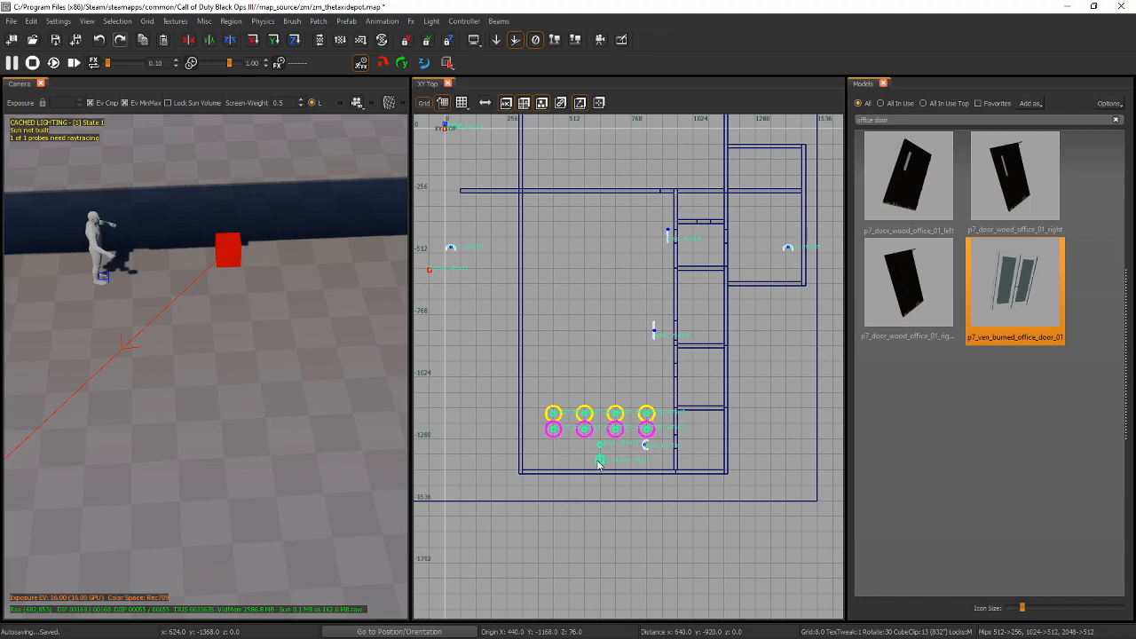
{"action": "scroll", "coordinate": [610, 444], "scroll_direction": "up", "scroll_amount": 4}
{"action": "key", "text": "Escape"}
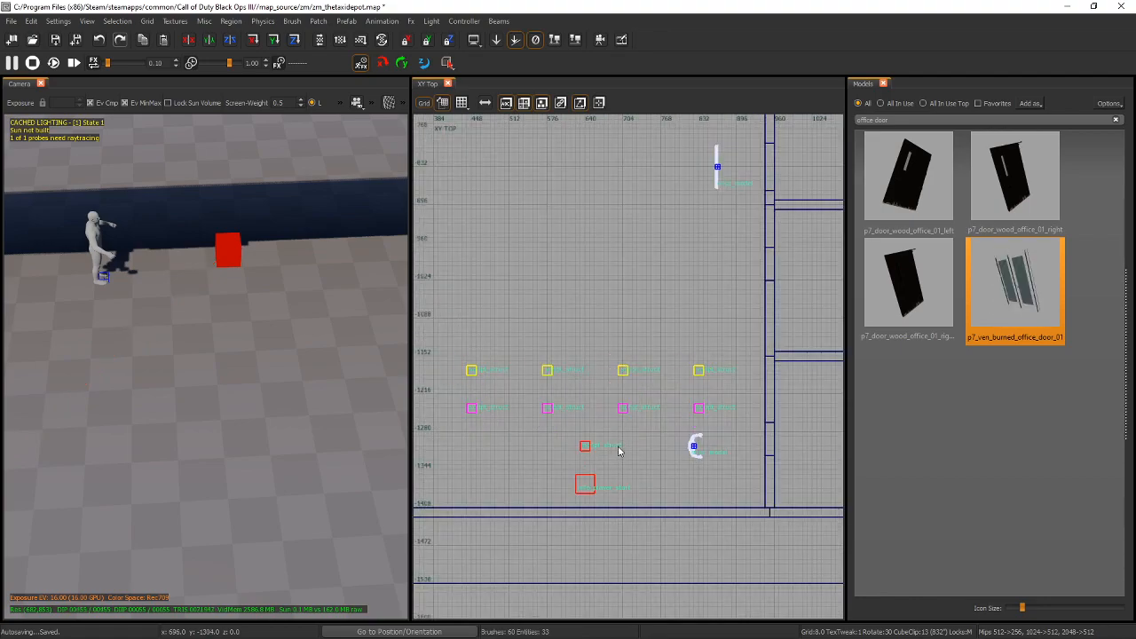
Step: Trim the remaining upper piece of the cross wall at Y -248 to start at the main hall's outer wall, 624 units long
{"action": "scroll", "coordinate": [625, 458], "scroll_direction": "down", "scroll_amount": 3}
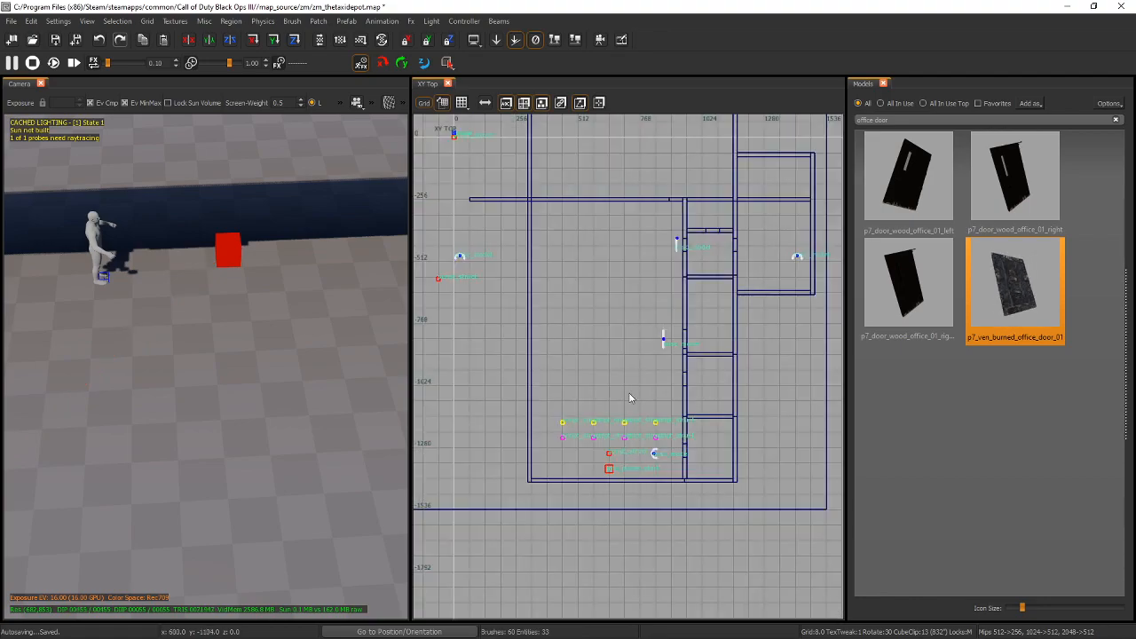
{"action": "left_click", "coordinate": [500, 201]}
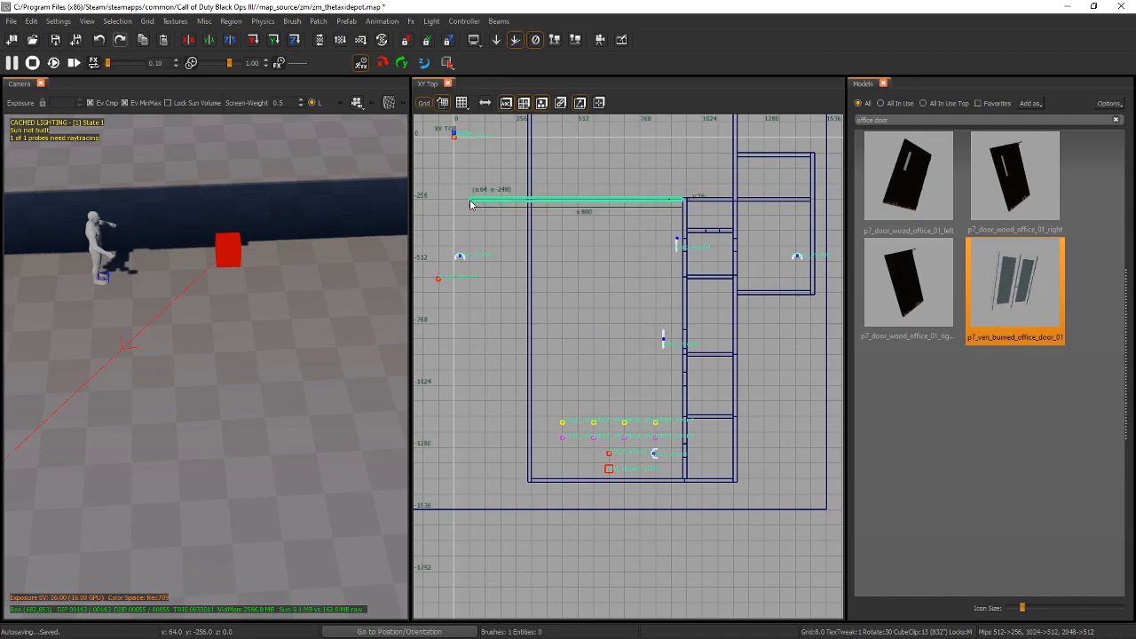
{"action": "left_click_drag", "start_coordinate": [469, 205], "coordinate": [524, 207]}
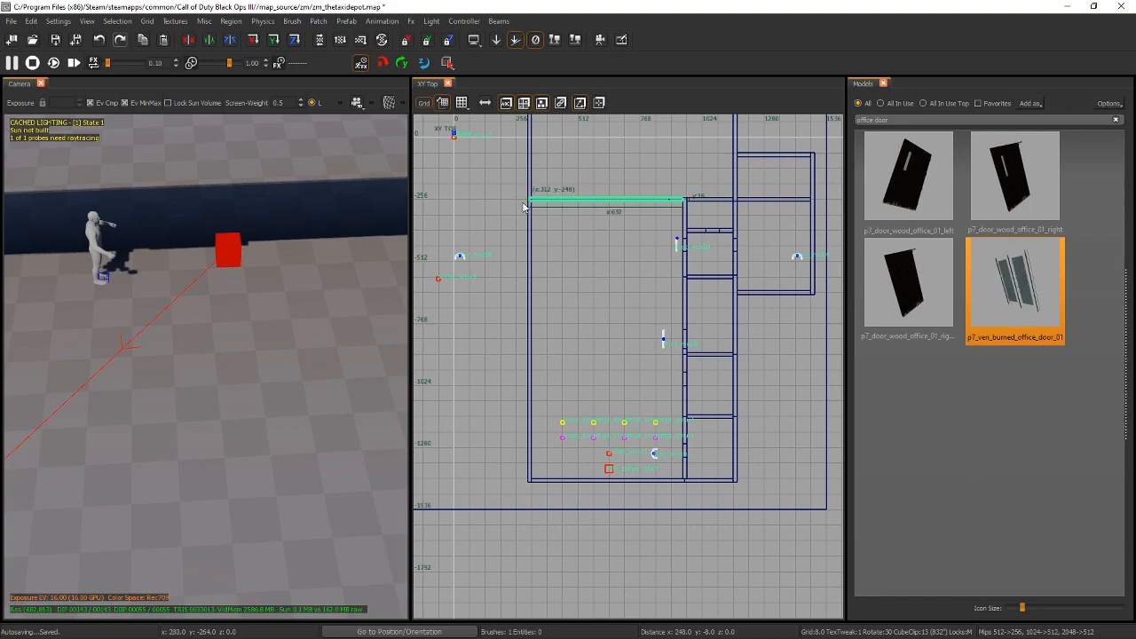
{"action": "scroll", "coordinate": [525, 204], "scroll_direction": "up", "scroll_amount": 5}
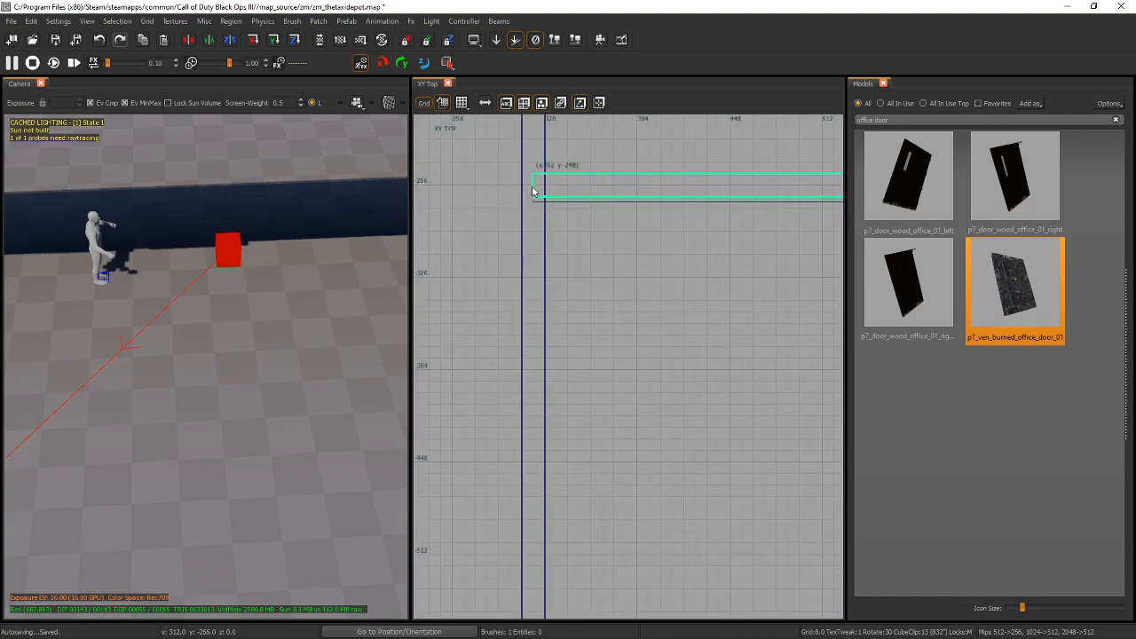
{"action": "left_click_drag", "start_coordinate": [533, 190], "coordinate": [539, 188]}
{"action": "scroll", "coordinate": [768, 259], "scroll_direction": "down", "scroll_amount": 6}
{"action": "scroll", "coordinate": [768, 259], "scroll_direction": "down", "scroll_amount": 1}
{"action": "right_click_drag", "start_coordinate": [778, 240], "coordinate": [642, 234]}
{"action": "scroll", "coordinate": [701, 234], "scroll_direction": "up", "scroll_amount": 3}
{"action": "scroll", "coordinate": [701, 235], "scroll_direction": "up", "scroll_amount": 2}
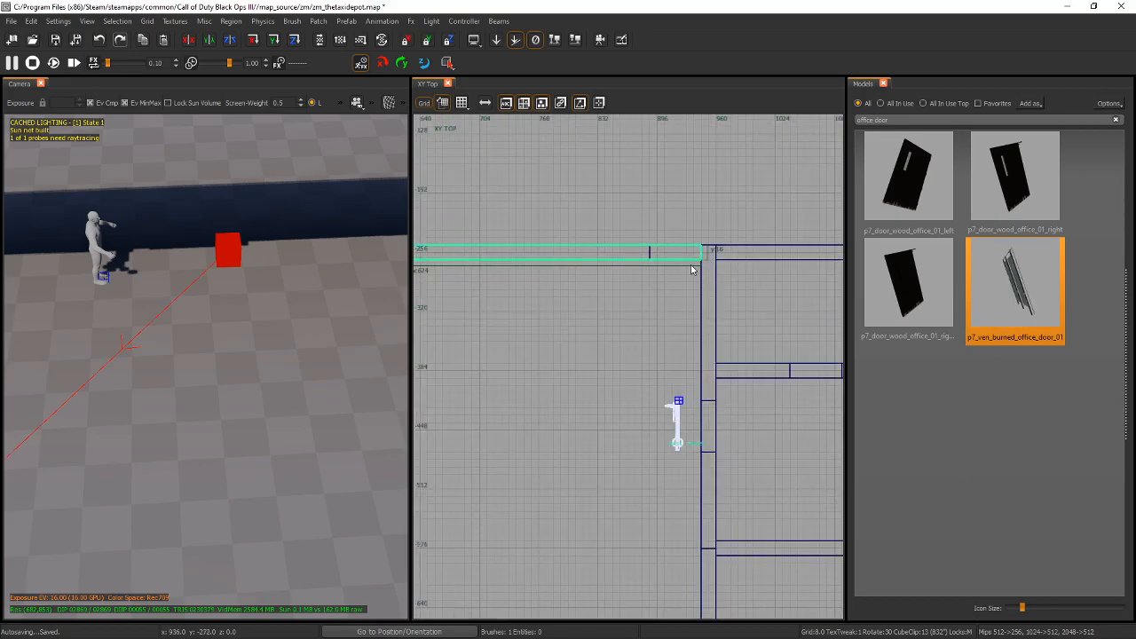
{"action": "scroll", "coordinate": [696, 263], "scroll_direction": "up", "scroll_amount": 2}
{"action": "key", "text": "Escape"}
{"action": "scroll", "coordinate": [623, 286], "scroll_direction": "down", "scroll_amount": 2}
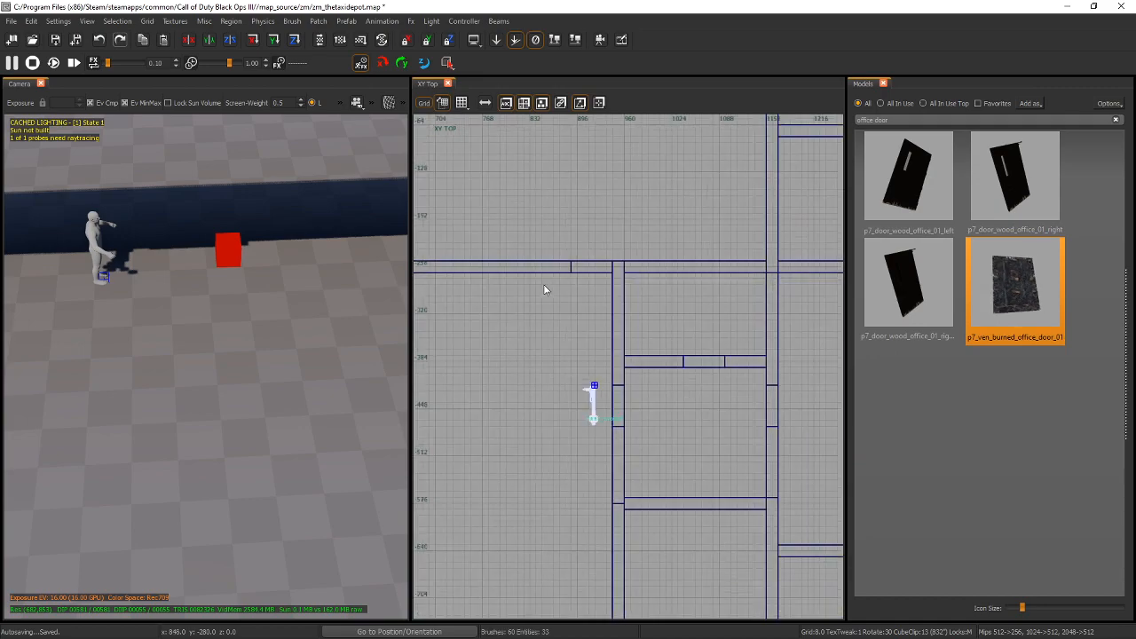
Step: Unhide all hidden geometry and trim the cross-wall piece protruding outside the building back to the main hall's outer wall
{"action": "mouse_move", "coordinate": [261, 309]}
{"action": "right_mouse_down"}
{"action": "mouse_move", "coordinate": [355, 262]}
{"action": "mouse_move", "coordinate": [251, 349]}
{"action": "right_mouse_up"}
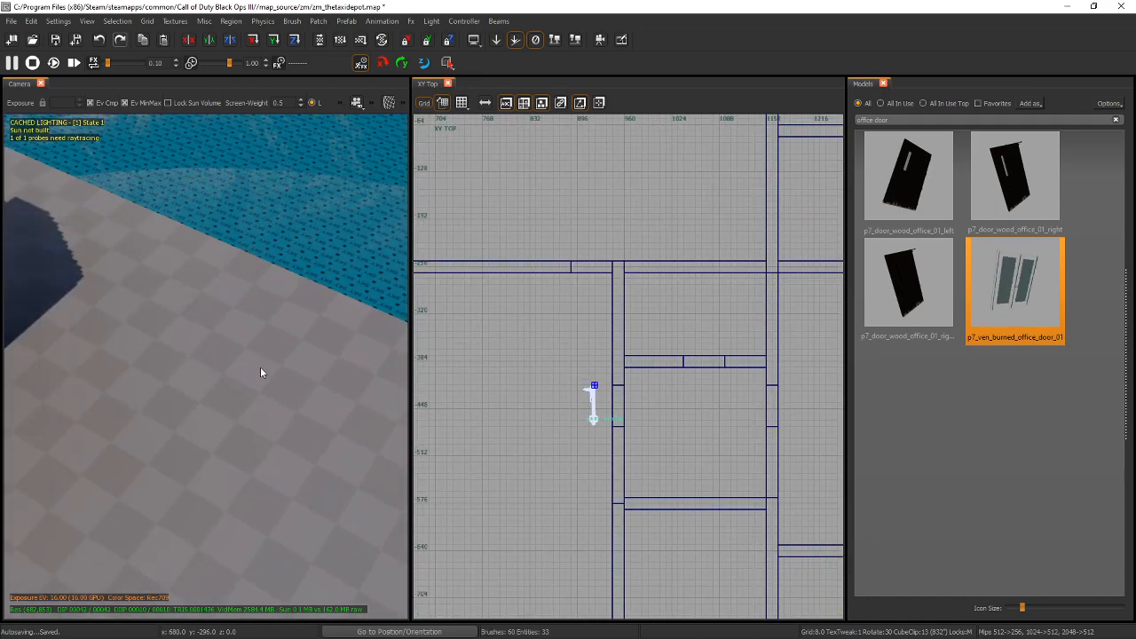
{"action": "key", "text": "shift+h"}
{"action": "mouse_move", "coordinate": [201, 417]}
{"action": "right_mouse_down"}
{"action": "mouse_move", "coordinate": [289, 395]}
{"action": "mouse_move", "coordinate": [308, 411]}
{"action": "mouse_move", "coordinate": [302, 342]}
{"action": "mouse_move", "coordinate": [218, 360]}
{"action": "mouse_move", "coordinate": [280, 365]}
{"action": "mouse_move", "coordinate": [220, 357]}
{"action": "mouse_move", "coordinate": [324, 355]}
{"action": "mouse_move", "coordinate": [266, 348]}
{"action": "mouse_move", "coordinate": [159, 366]}
{"action": "mouse_move", "coordinate": [142, 400]}
{"action": "mouse_move", "coordinate": [179, 454]}
{"action": "right_mouse_up"}
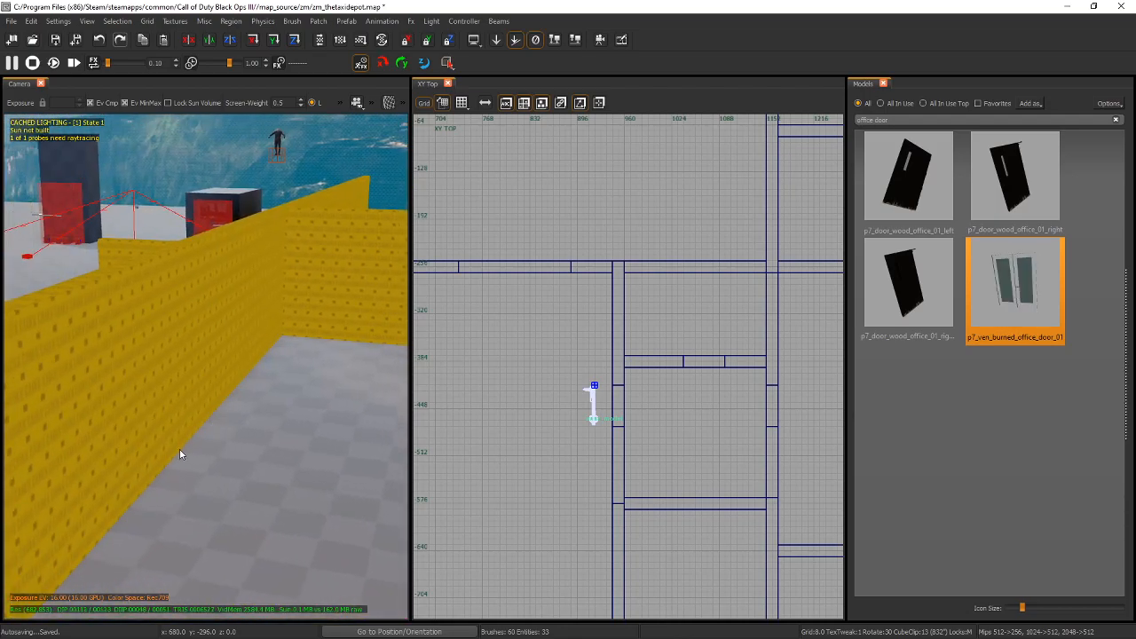
{"action": "left_click", "coordinate": [119, 252], "text": "shift"}
{"action": "scroll", "coordinate": [486, 337], "scroll_direction": "down", "scroll_amount": 3}
{"action": "right_click_drag", "start_coordinate": [465, 345], "coordinate": [704, 359]}
{"action": "scroll", "coordinate": [534, 325], "scroll_direction": "up", "scroll_amount": 4}
{"action": "mouse_move", "coordinate": [457, 319]}
{"action": "left_mouse_down"}
{"action": "mouse_move", "coordinate": [654, 324]}
{"action": "mouse_move", "coordinate": [645, 324]}
{"action": "left_mouse_up"}
{"action": "key", "text": "Escape"}
Step: Frame the doorway wall and door models in a widened camera view and rebuild the map's lighting
{"action": "right_click_drag", "start_coordinate": [380, 354], "coordinate": [461, 354]}
{"action": "right_click_drag", "start_coordinate": [206, 366], "coordinate": [181, 365]}
{"action": "right_click_drag", "start_coordinate": [269, 259], "coordinate": [439, 262]}
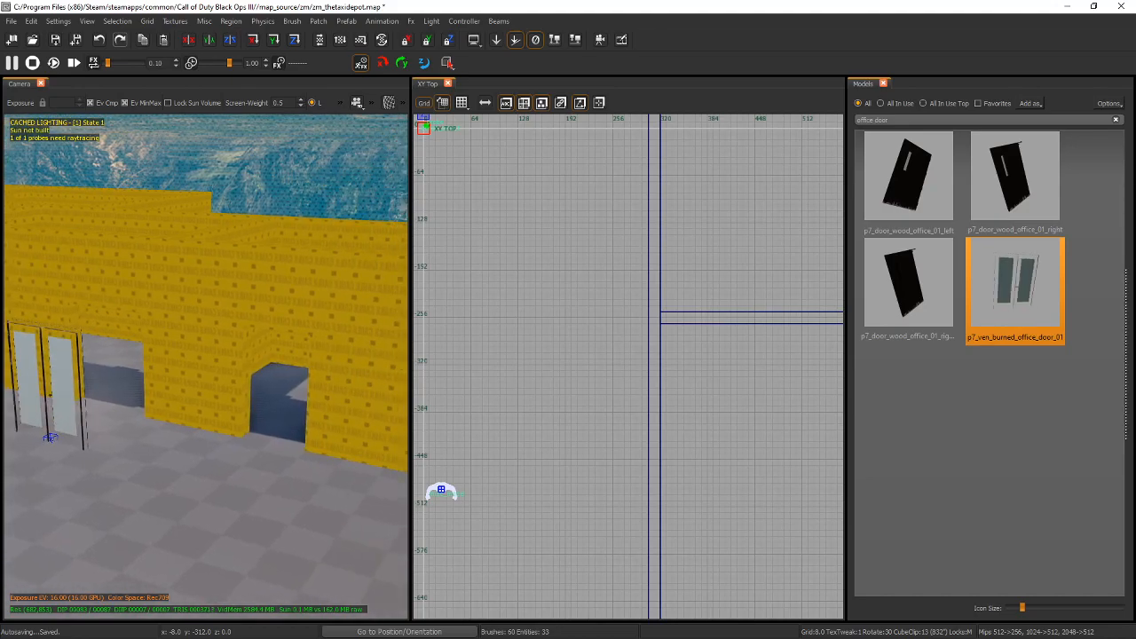
{"action": "right_click_drag", "start_coordinate": [270, 258], "coordinate": [226, 258]}
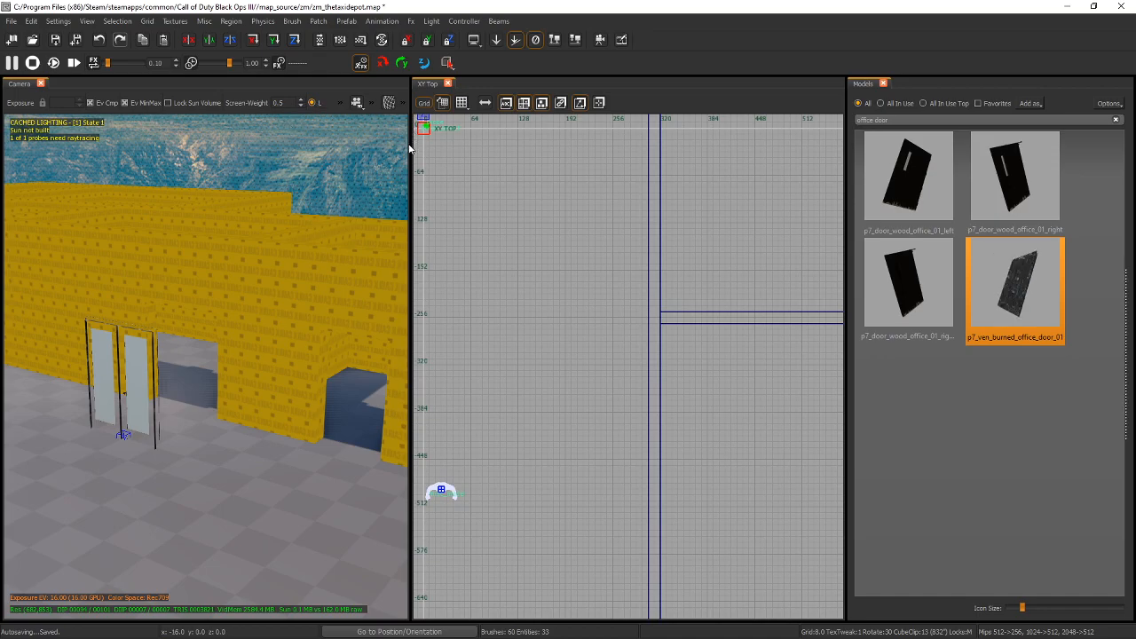
{"action": "left_click_drag", "start_coordinate": [410, 142], "coordinate": [516, 142]}
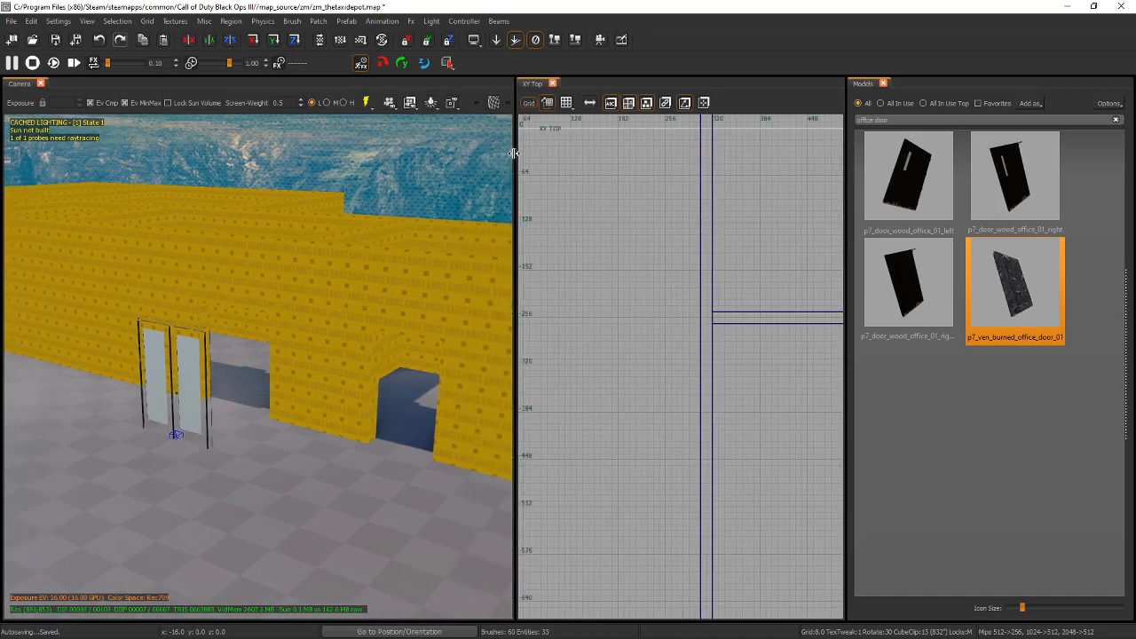
{"action": "left_click", "coordinate": [369, 102]}
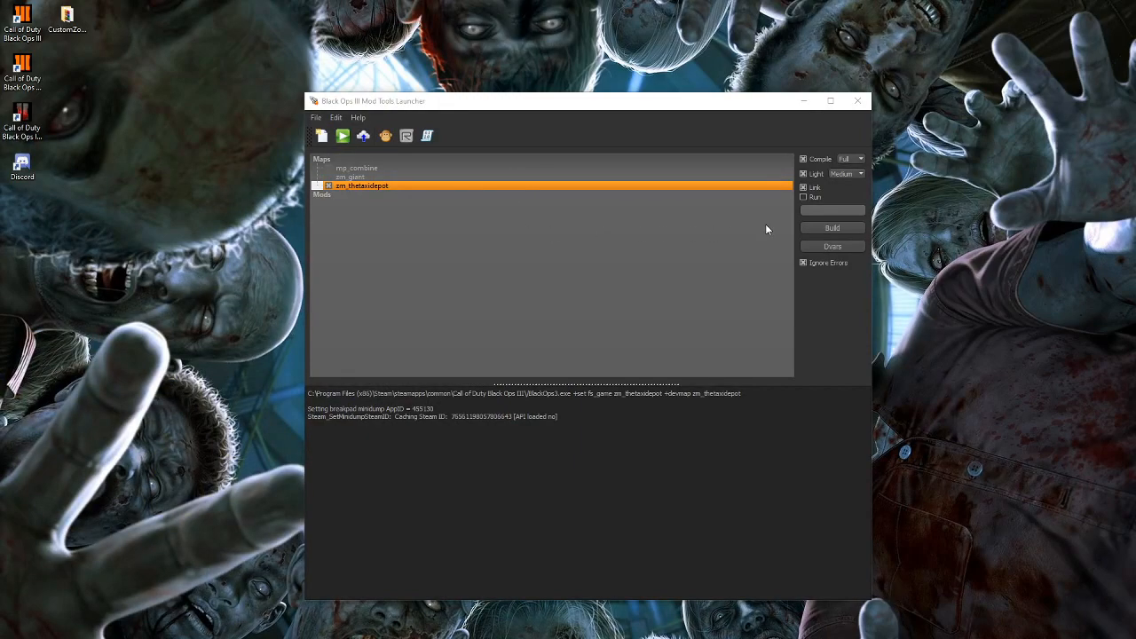
Step: Switch to the Mod Tools Launcher, start building zm_thetaxidepot with full compile, medium light and link, and cancel the build during linking
{"action": "left_click", "coordinate": [832, 229]}
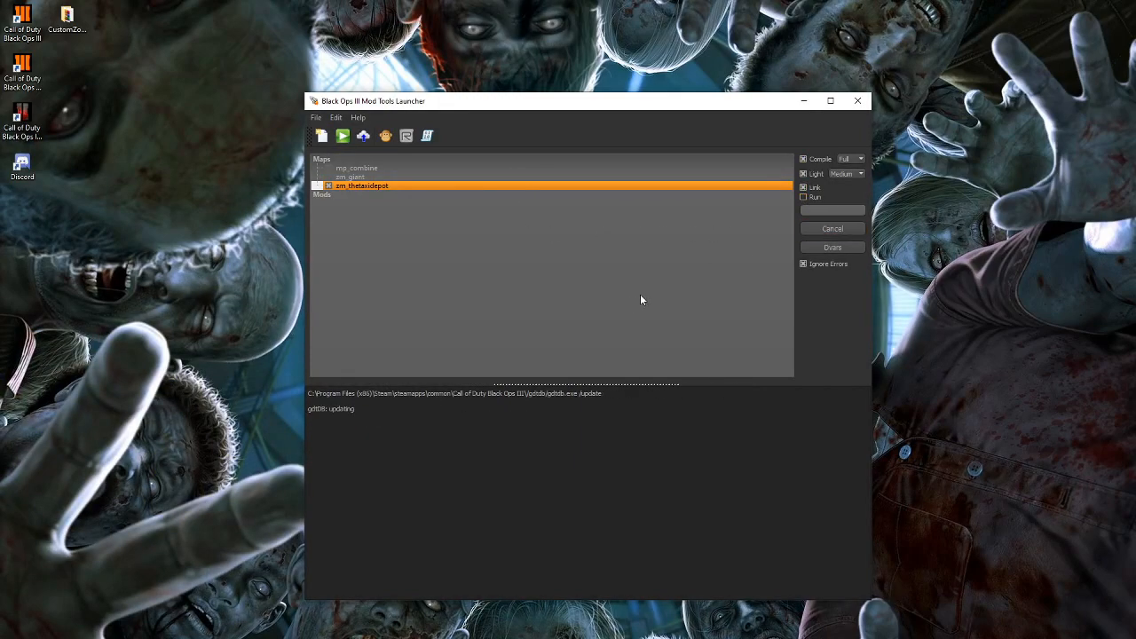
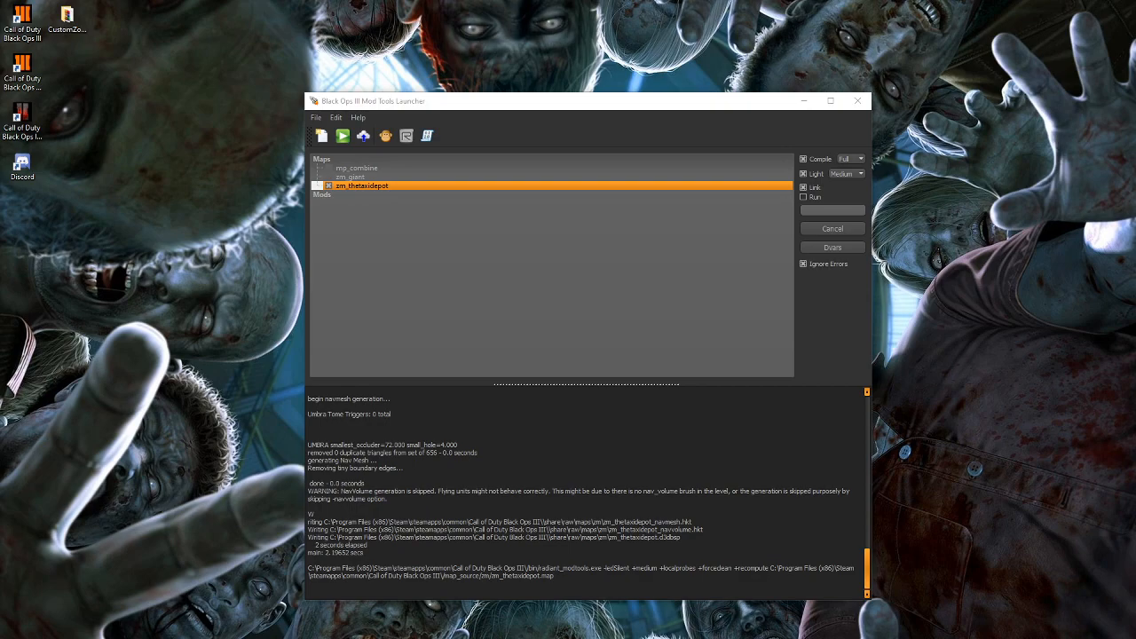
{"action": "left_click", "coordinate": [512, 330]}
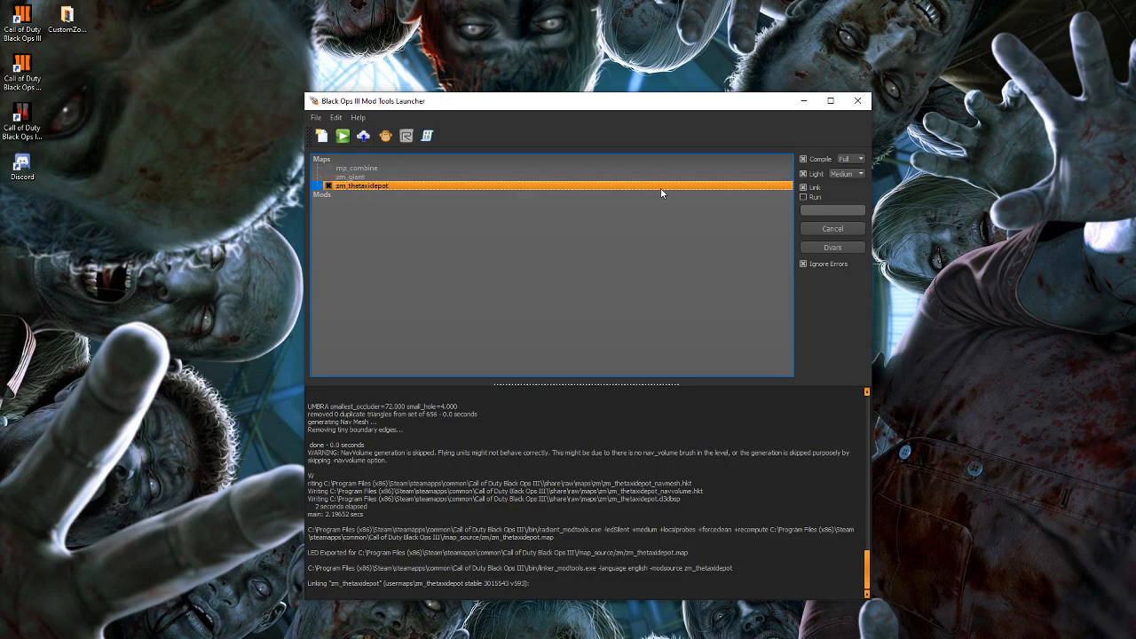
{"action": "left_click", "coordinate": [834, 227]}
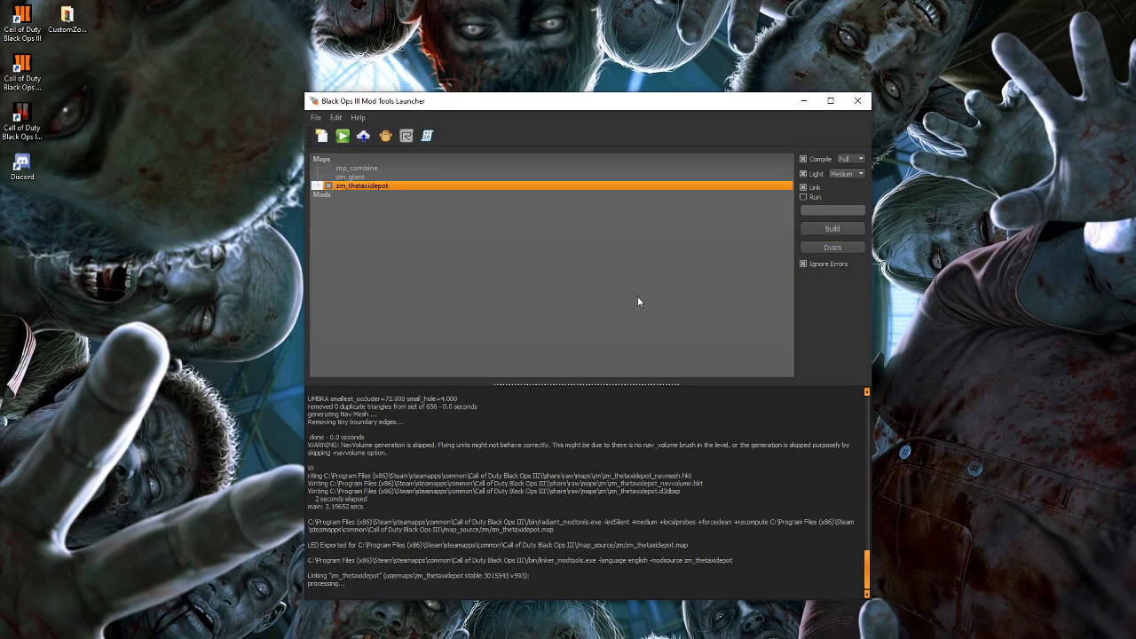
Step: Open zm_thetaxidepot in Radiant from the launcher and close the extra Radiant windows without exporting the changed lighting
{"action": "right_click", "coordinate": [374, 187]}
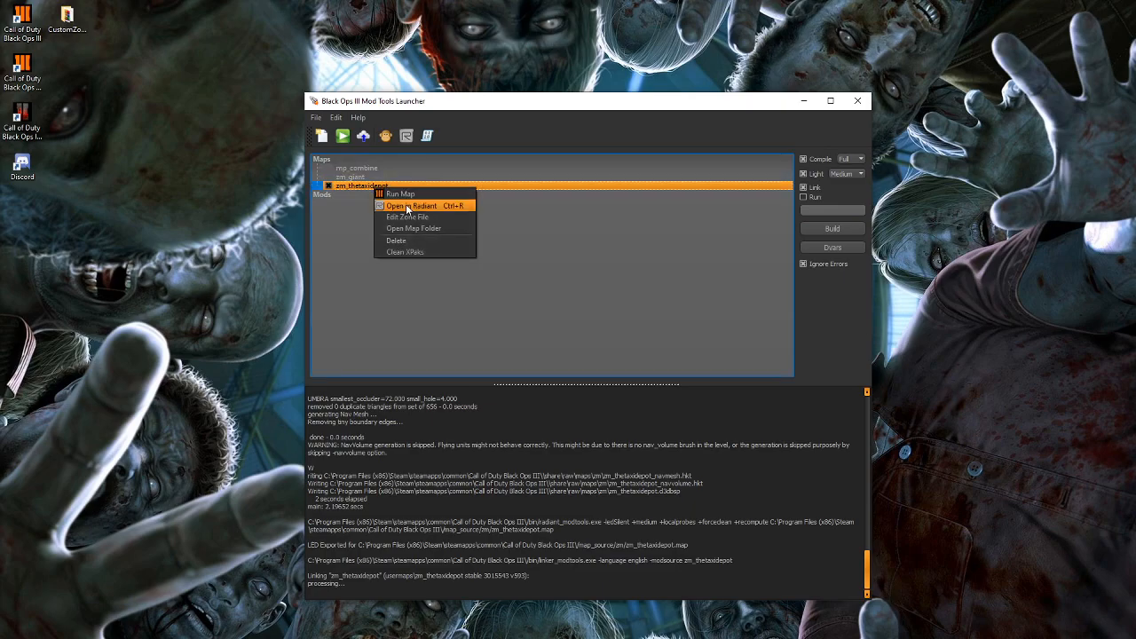
{"action": "left_click", "coordinate": [408, 206]}
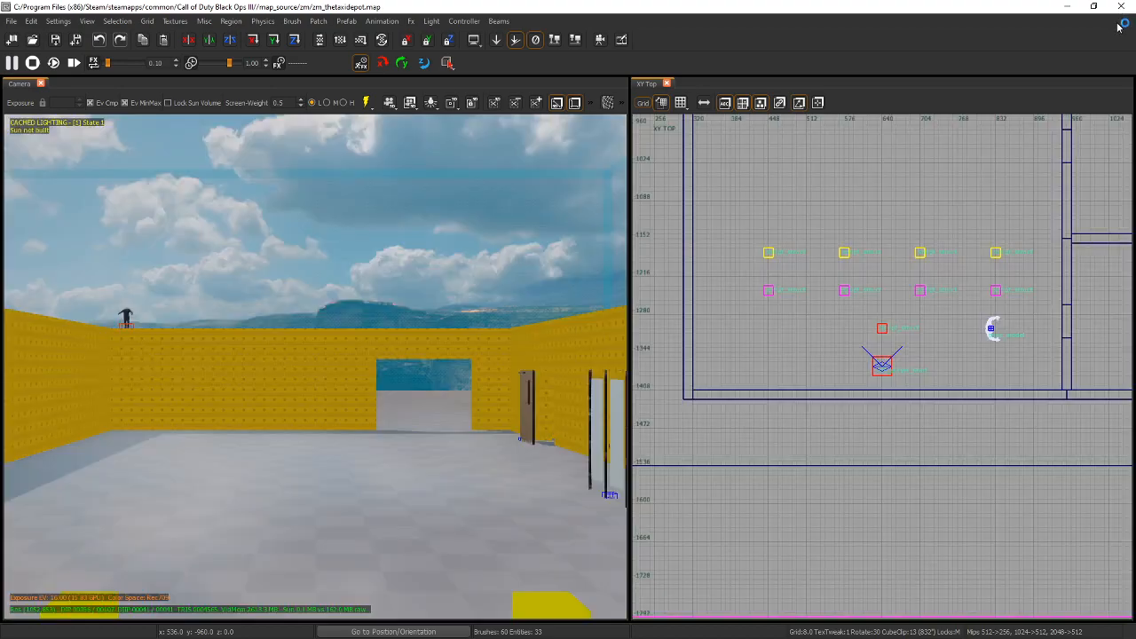
{"action": "left_click", "coordinate": [1124, 7]}
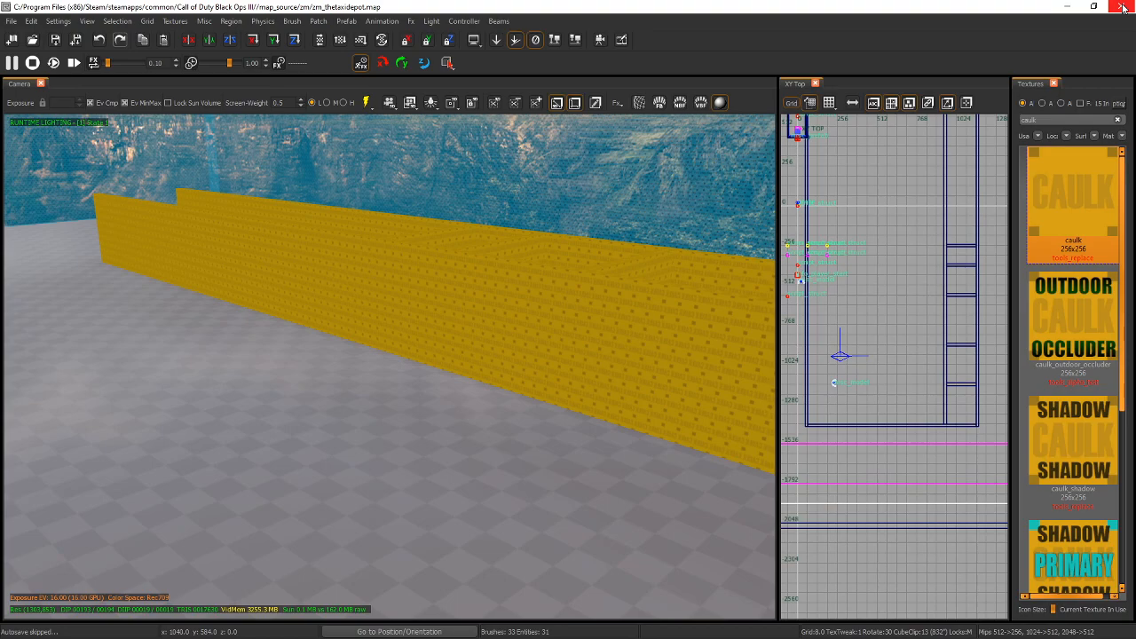
{"action": "left_click", "coordinate": [1124, 7]}
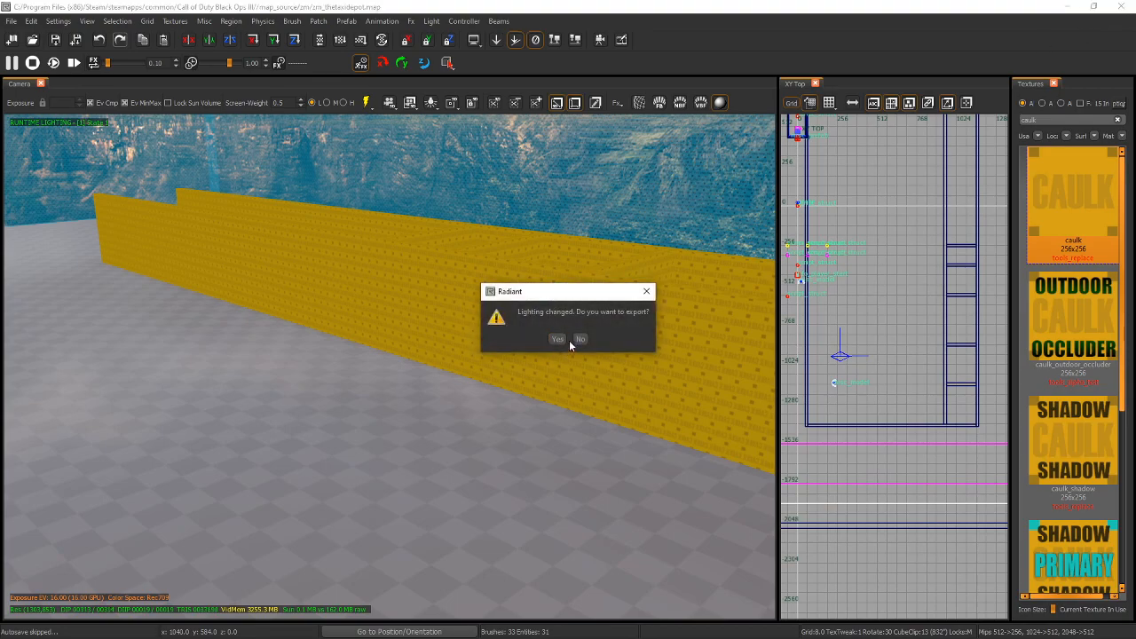
{"action": "left_click", "coordinate": [580, 339]}
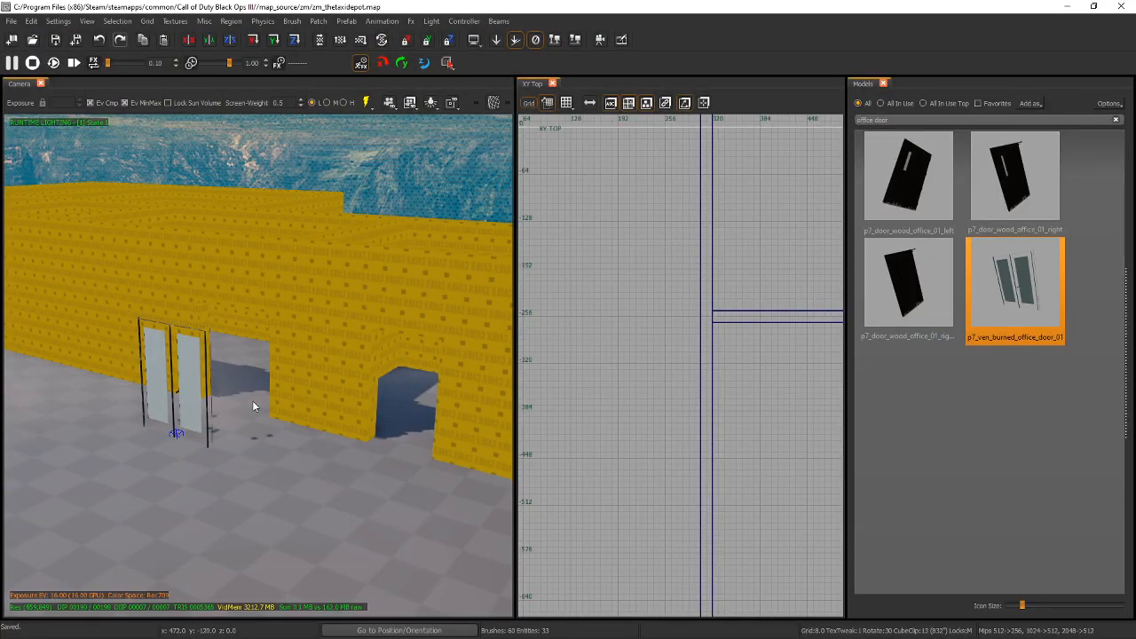
Step: Preview the doors, floor and shadows of the main hall in game view from several distances and return to the normal view
{"action": "left_click", "coordinate": [189, 410]}
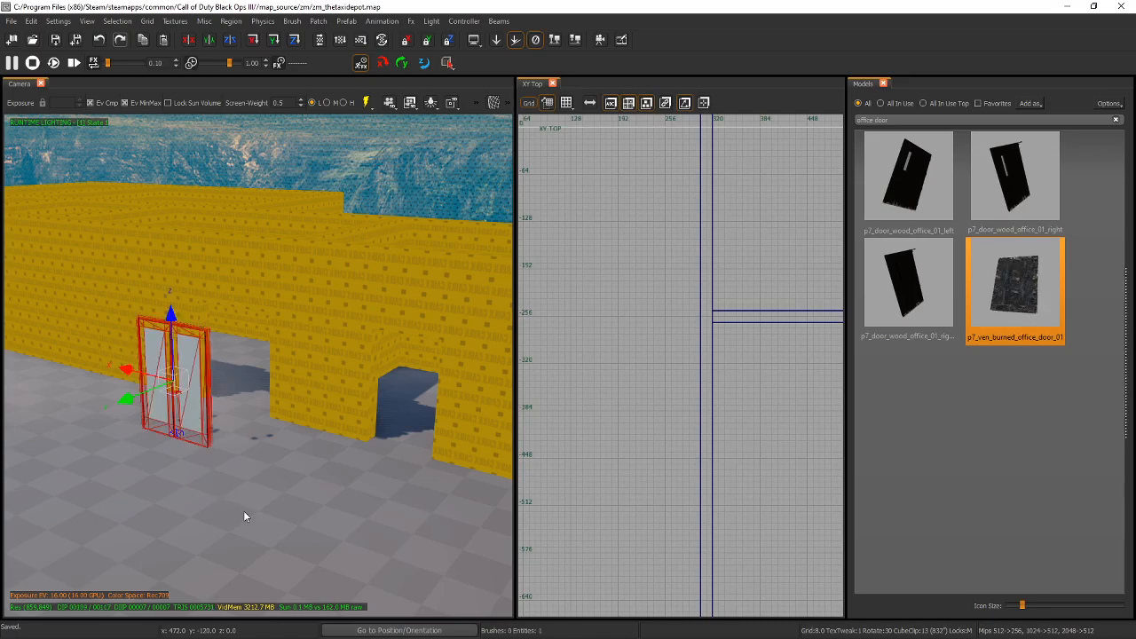
{"action": "key", "text": "Escape"}
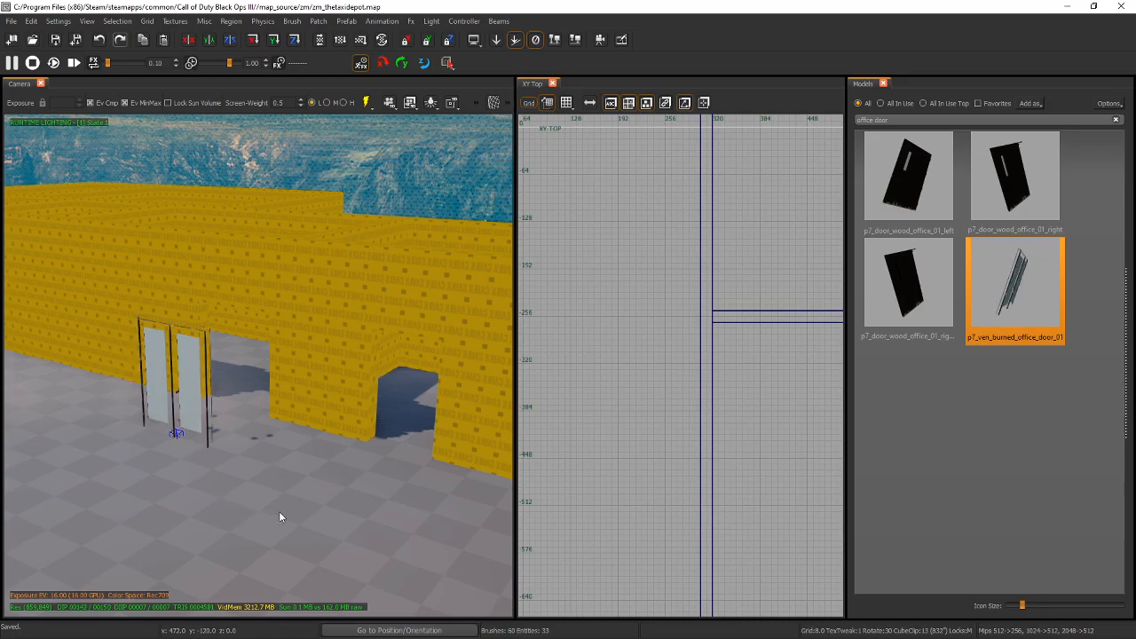
{"action": "key", "text": "g"}
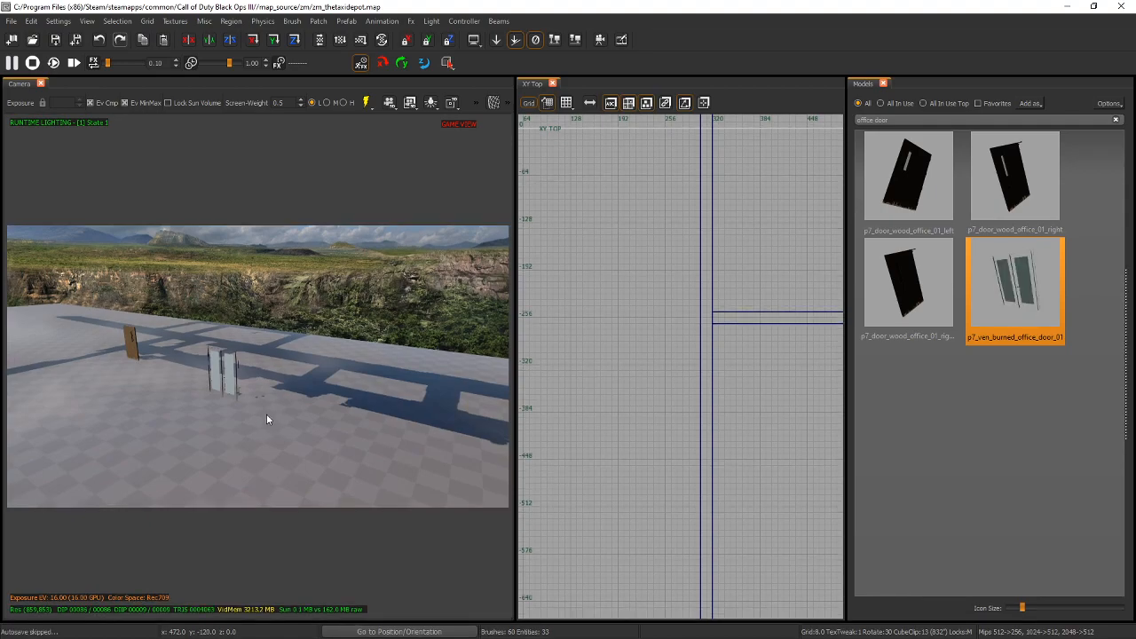
{"action": "scroll", "coordinate": [246, 390], "scroll_direction": "up", "scroll_amount": 6}
{"action": "scroll", "coordinate": [197, 405], "scroll_direction": "down", "scroll_amount": 5}
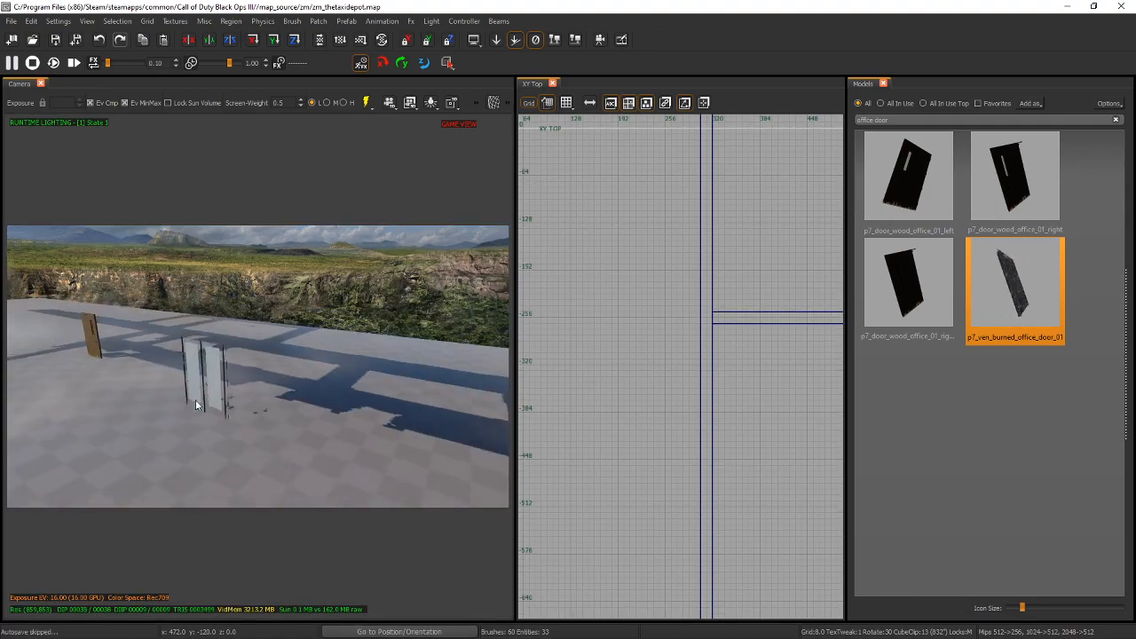
{"action": "scroll", "coordinate": [197, 405], "scroll_direction": "down", "scroll_amount": 6}
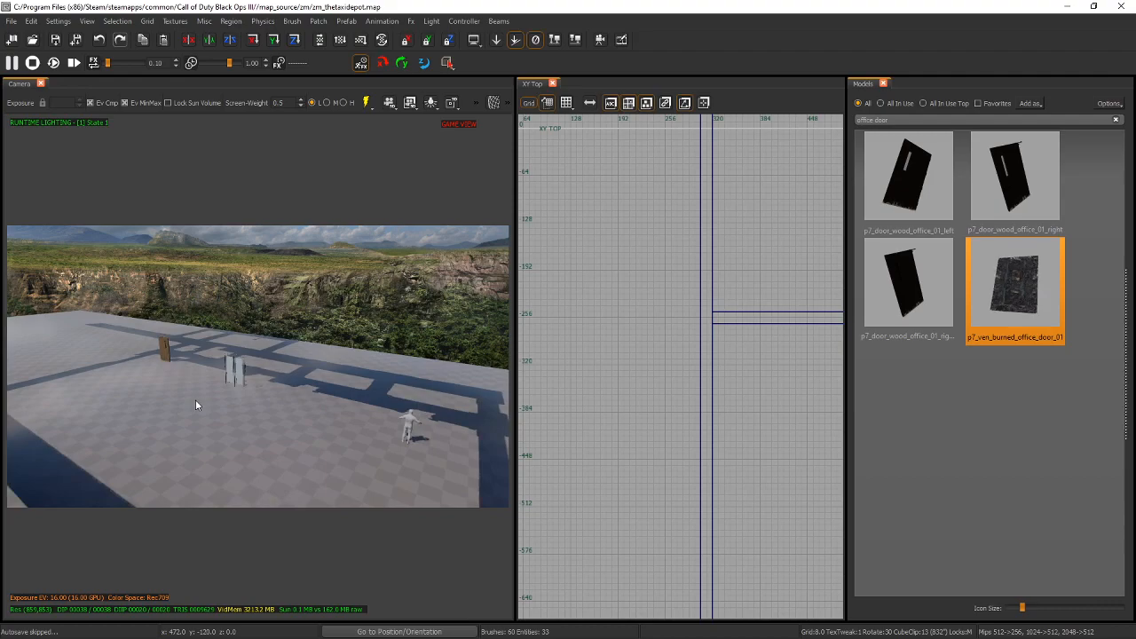
{"action": "scroll", "coordinate": [220, 400], "scroll_direction": "up", "scroll_amount": 2}
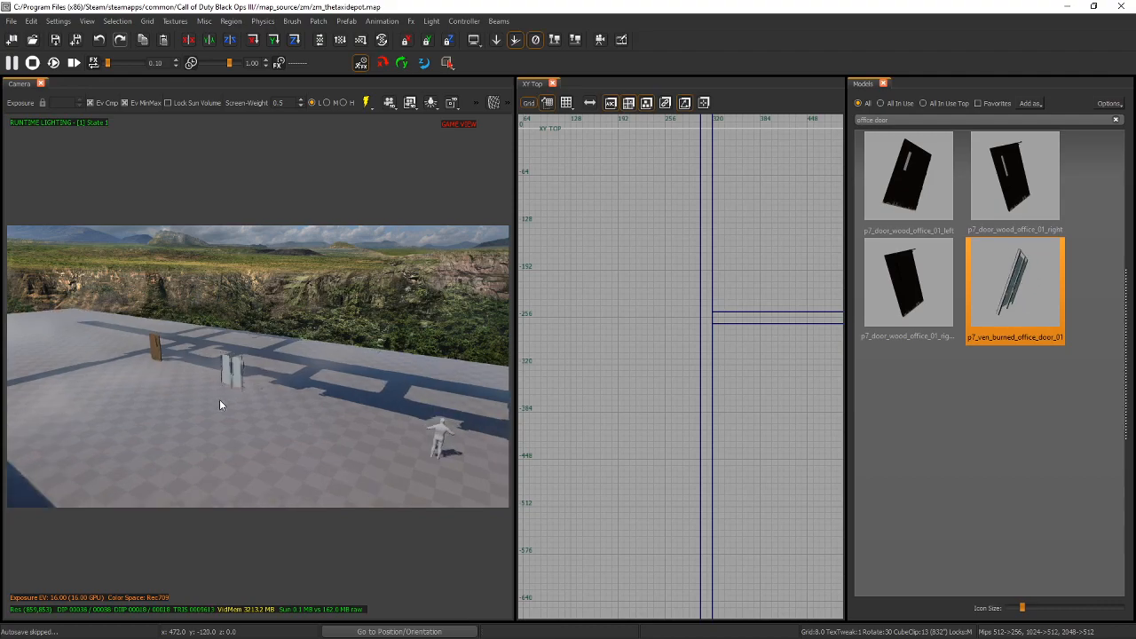
{"action": "key", "text": "g"}
{"action": "scroll", "coordinate": [237, 455], "scroll_direction": "down", "scroll_amount": 4}
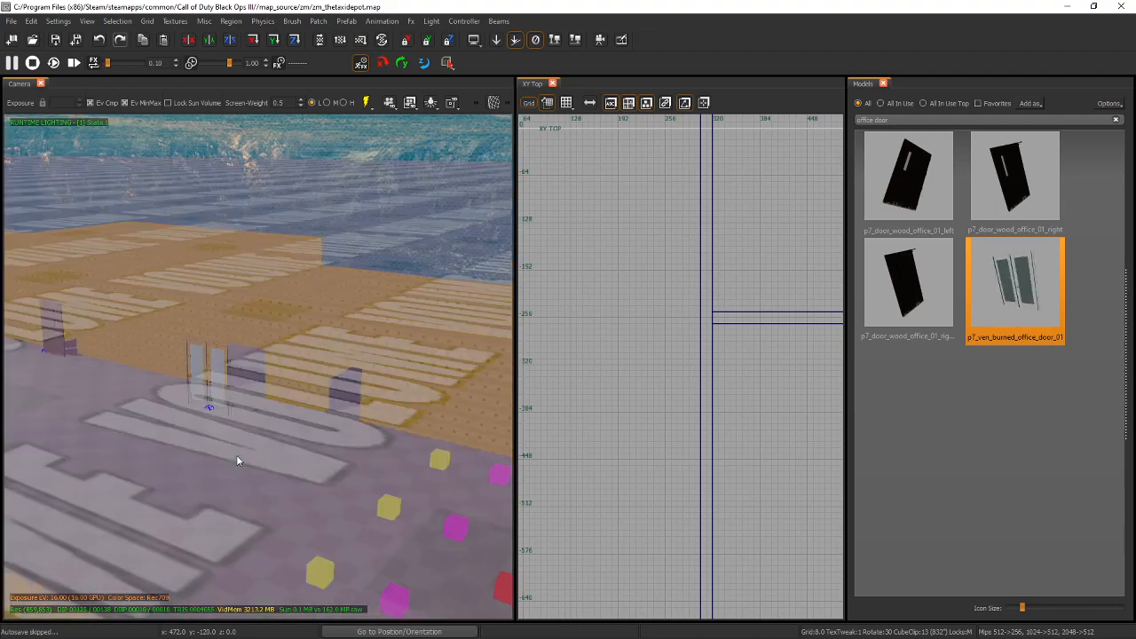
{"action": "scroll", "coordinate": [238, 459], "scroll_direction": "up", "scroll_amount": 3}
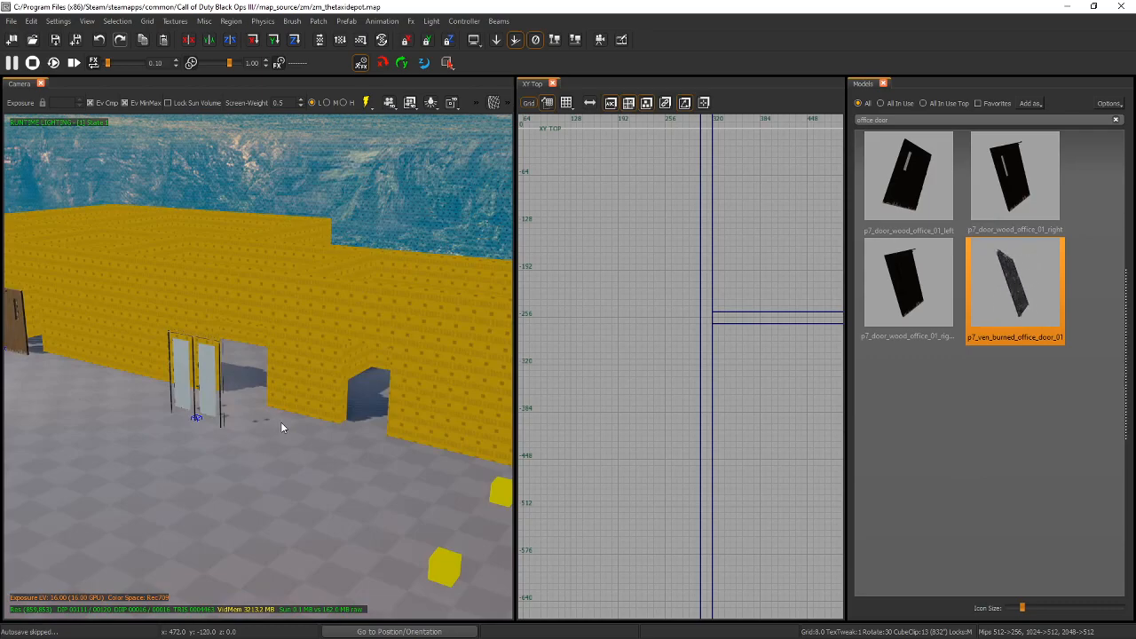
Step: Hide the large stacked brushes and volumes covering the level one by one, exposing the building's rooms from above
{"action": "mouse_move", "coordinate": [209, 420]}
{"action": "right_mouse_down"}
{"action": "mouse_move", "coordinate": [266, 532]}
{"action": "mouse_move", "coordinate": [211, 523]}
{"action": "mouse_move", "coordinate": [211, 545]}
{"action": "right_mouse_up"}
{"action": "scroll", "coordinate": [209, 419], "scroll_direction": "down", "scroll_amount": 3}
{"action": "scroll", "coordinate": [209, 419], "scroll_direction": "up", "scroll_amount": 4}
{"action": "scroll", "coordinate": [211, 414], "scroll_direction": "down", "scroll_amount": 8}
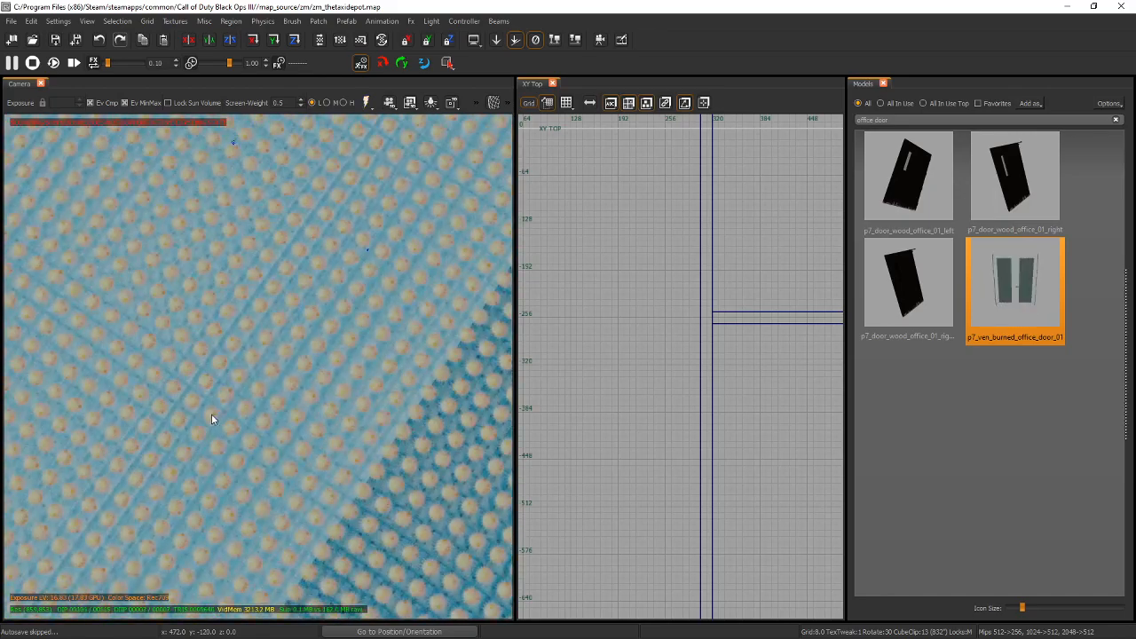
{"action": "scroll", "coordinate": [213, 414], "scroll_direction": "down", "scroll_amount": 3}
{"action": "left_click", "coordinate": [301, 340], "text": "shift"}
{"action": "left_click", "coordinate": [302, 340], "text": "shift"}
{"action": "key", "text": "h"}
{"action": "left_click", "coordinate": [302, 340], "text": "shift"}
{"action": "key", "text": "h"}
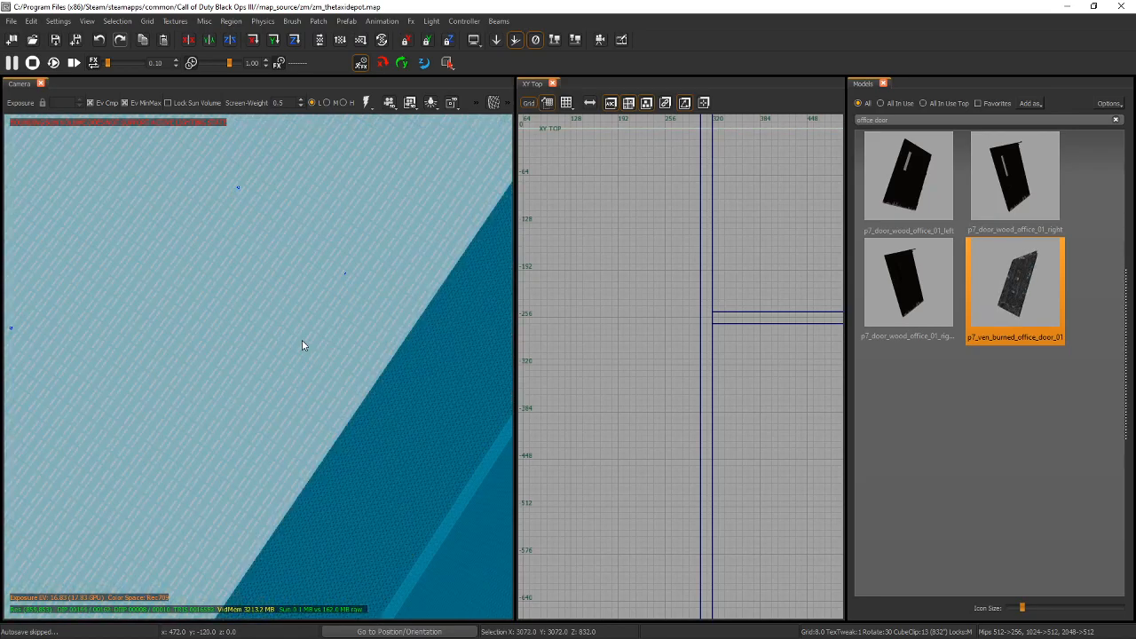
{"action": "left_click", "coordinate": [302, 344], "text": "shift"}
{"action": "key", "text": "h"}
{"action": "left_click", "coordinate": [302, 340], "text": "shift"}
{"action": "key", "text": "h"}
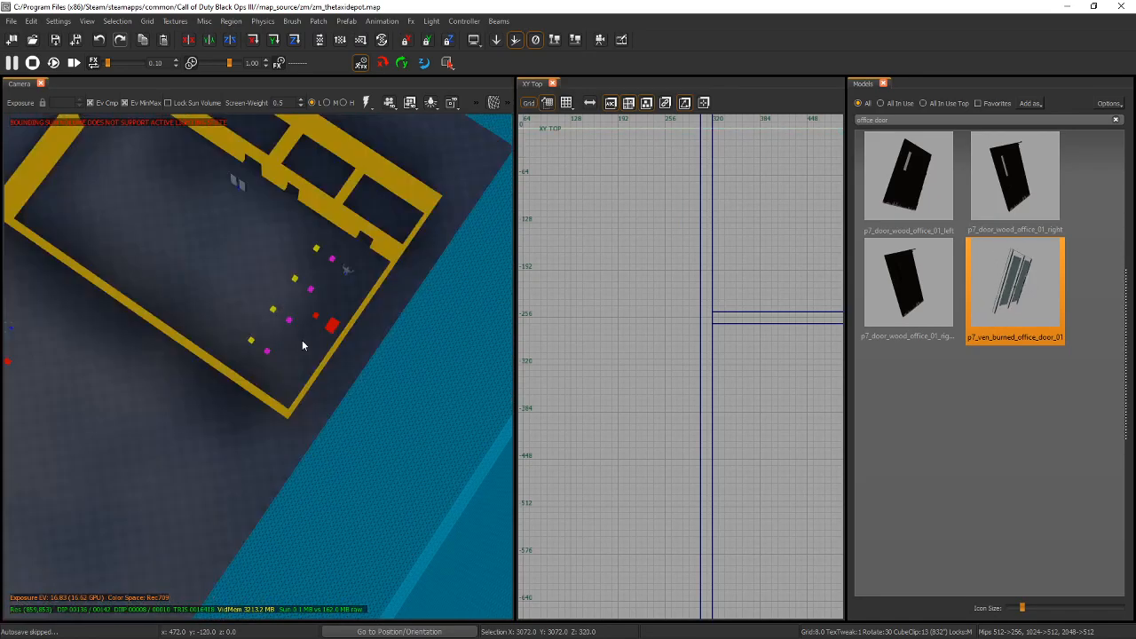
{"action": "mouse_move", "coordinate": [372, 286]}
{"action": "right_mouse_down"}
{"action": "mouse_move", "coordinate": [298, 286]}
{"action": "mouse_move", "coordinate": [350, 285]}
{"action": "right_mouse_up"}
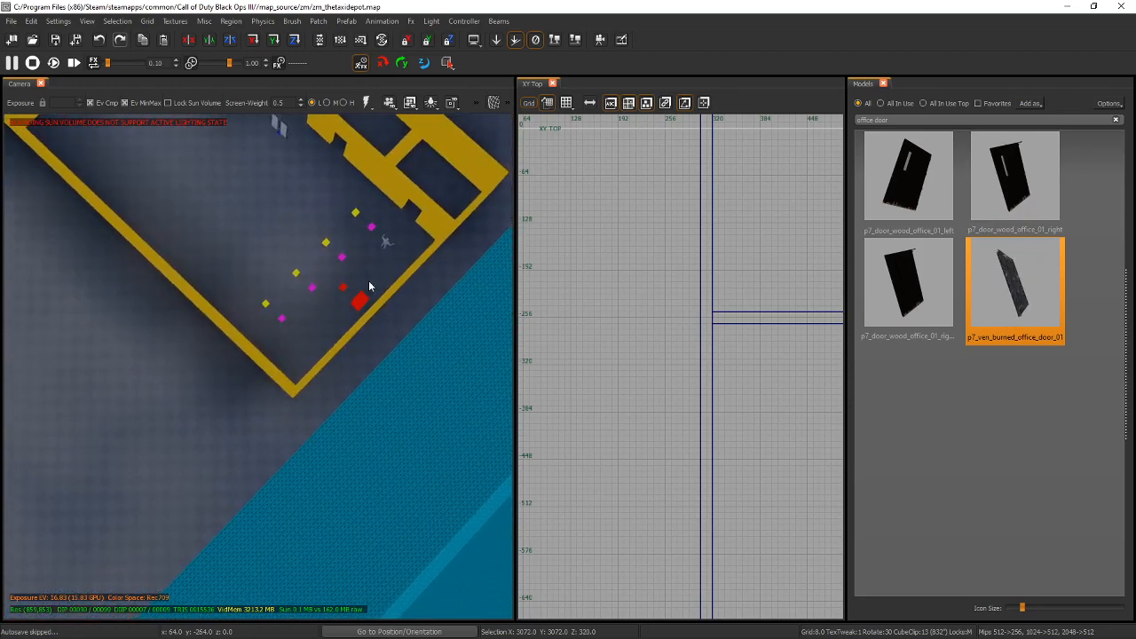
{"action": "mouse_move", "coordinate": [371, 229]}
{"action": "right_mouse_down"}
{"action": "mouse_move", "coordinate": [344, 229]}
{"action": "mouse_move", "coordinate": [371, 229]}
{"action": "right_mouse_up"}
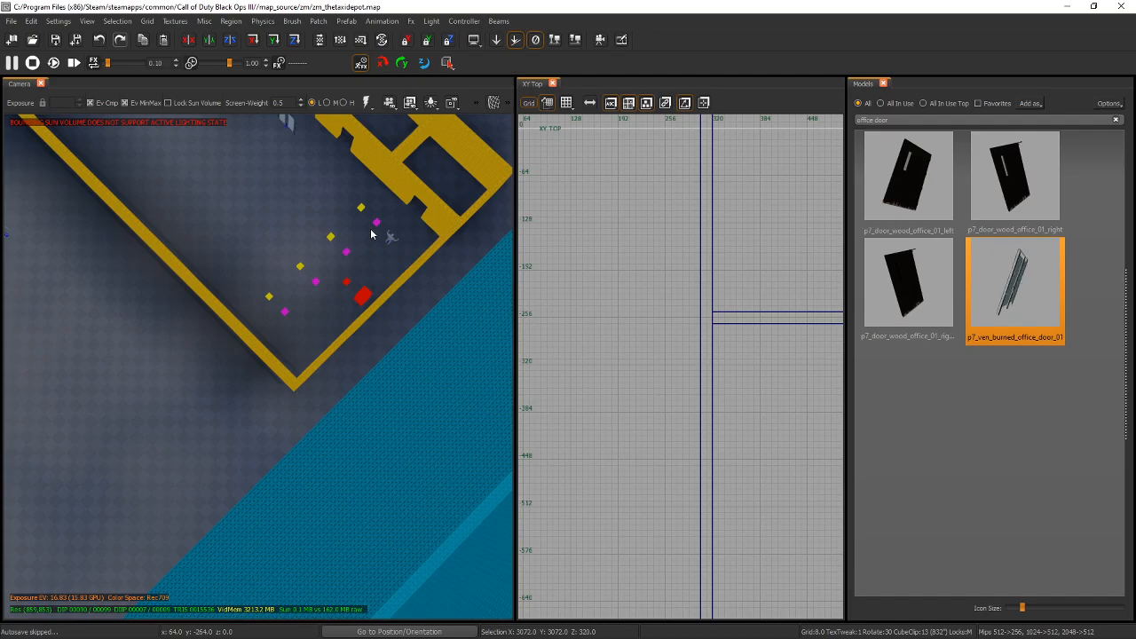
{"action": "right_click_drag", "start_coordinate": [371, 232], "coordinate": [370, 230]}
{"action": "scroll", "coordinate": [622, 355], "scroll_direction": "down", "scroll_amount": 5}
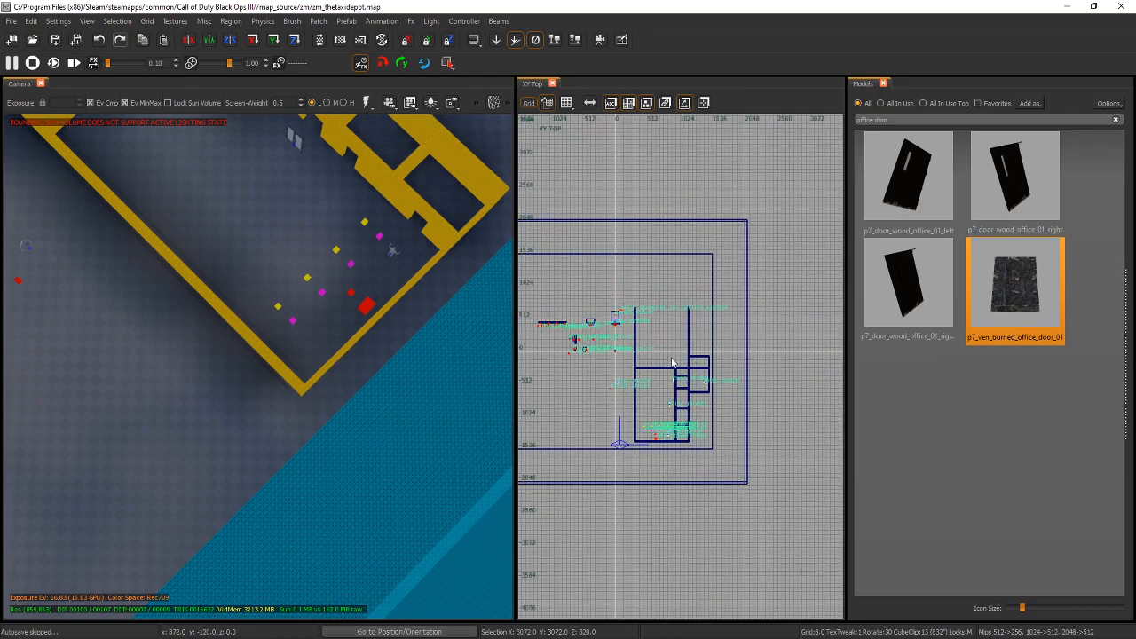
Step: Select the two long outer walls and the adjoining side-room walls in the top view
{"action": "scroll", "coordinate": [672, 364], "scroll_direction": "up", "scroll_amount": 4}
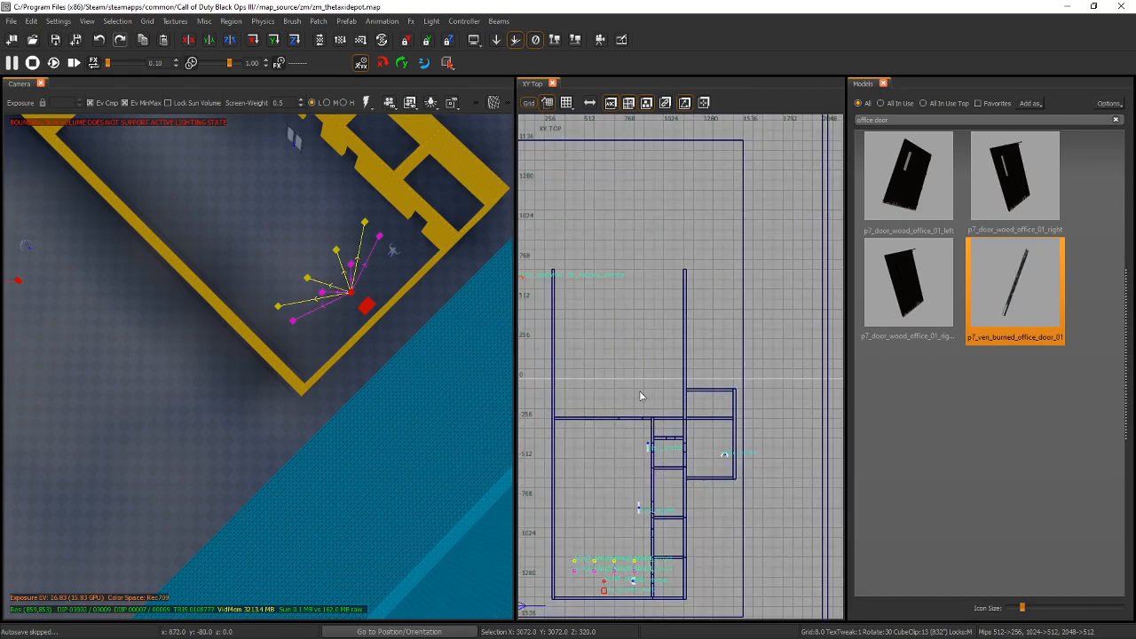
{"action": "scroll", "coordinate": [643, 407], "scroll_direction": "up", "scroll_amount": 2}
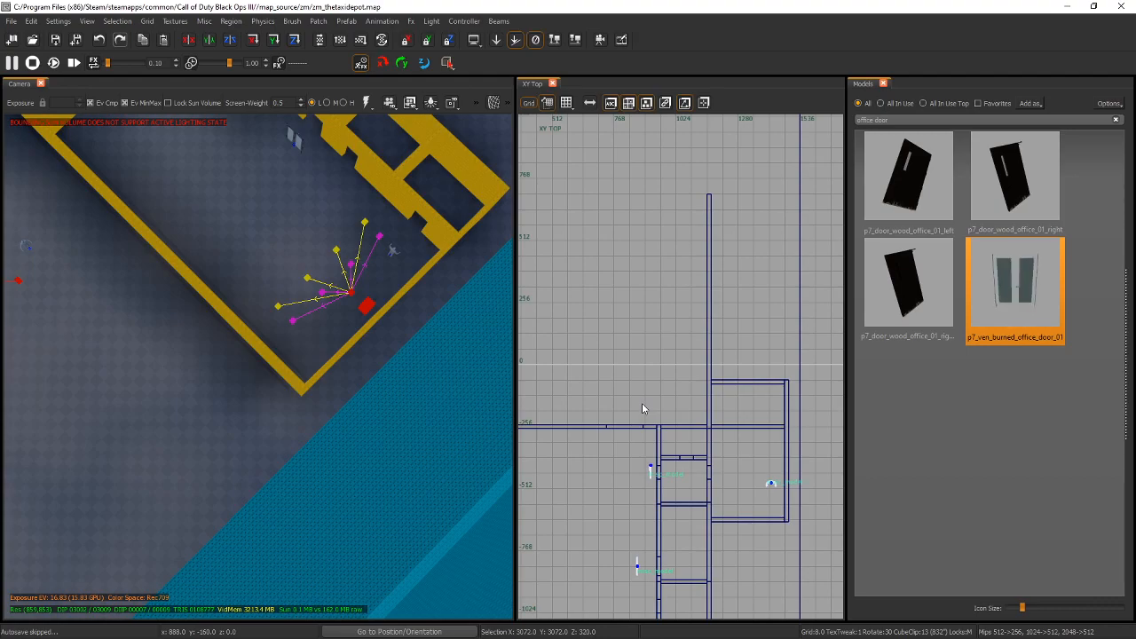
{"action": "scroll", "coordinate": [642, 408], "scroll_direction": "up", "scroll_amount": 1}
{"action": "scroll", "coordinate": [642, 408], "scroll_direction": "up", "scroll_amount": 1}
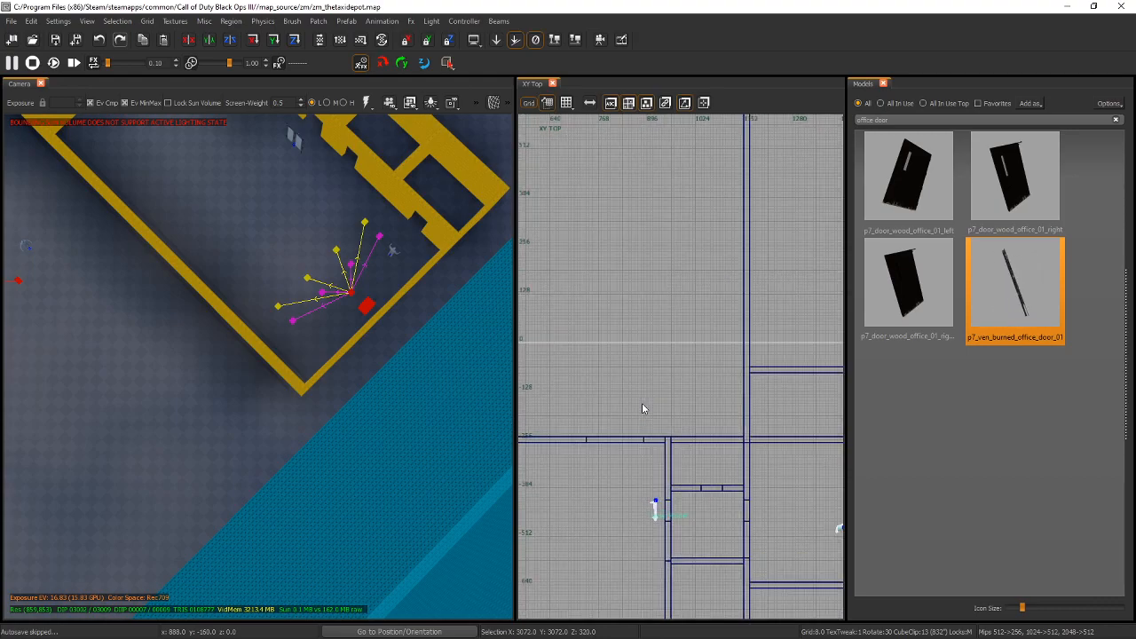
{"action": "scroll", "coordinate": [642, 408], "scroll_direction": "down", "scroll_amount": 1}
{"action": "right_click_drag", "start_coordinate": [621, 345], "coordinate": [688, 343]}
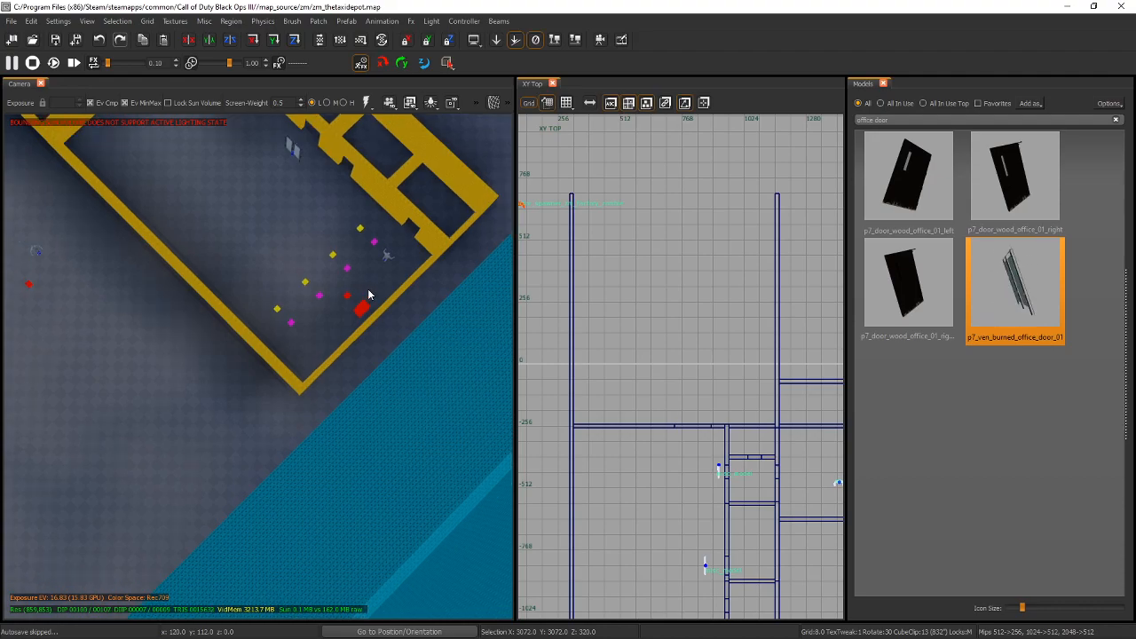
{"action": "scroll", "coordinate": [361, 291], "scroll_direction": "down", "scroll_amount": 2}
{"action": "right_click_drag", "start_coordinate": [297, 237], "coordinate": [266, 237]}
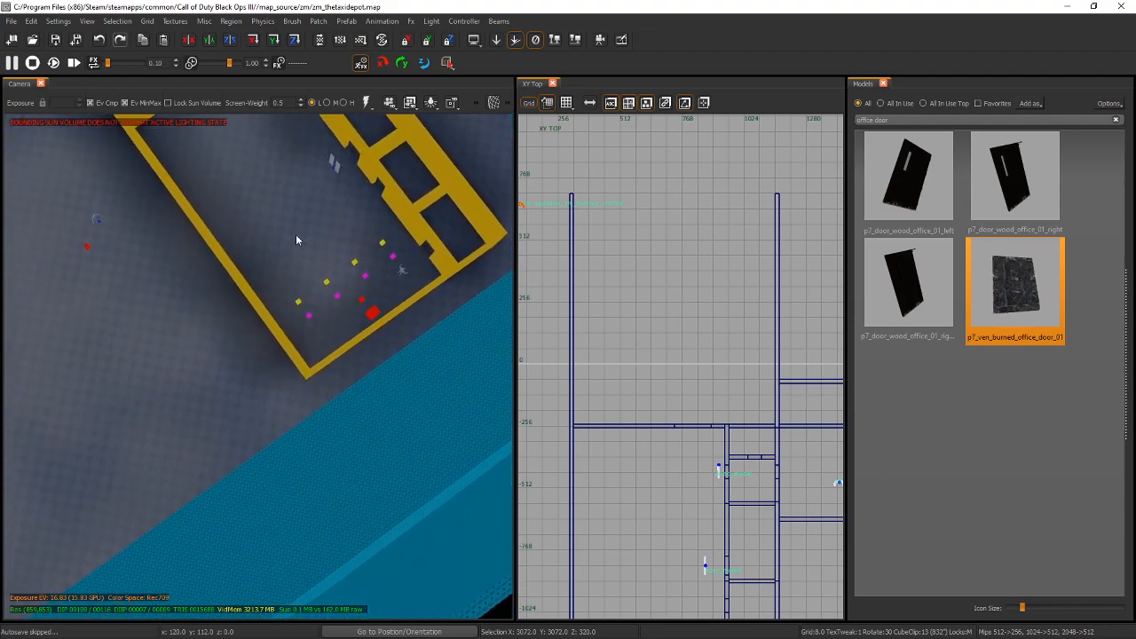
{"action": "left_click", "coordinate": [571, 297], "text": "shift"}
{"action": "left_click", "coordinate": [779, 296], "text": "shift"}
{"action": "left_click", "coordinate": [796, 383], "text": "shift"}
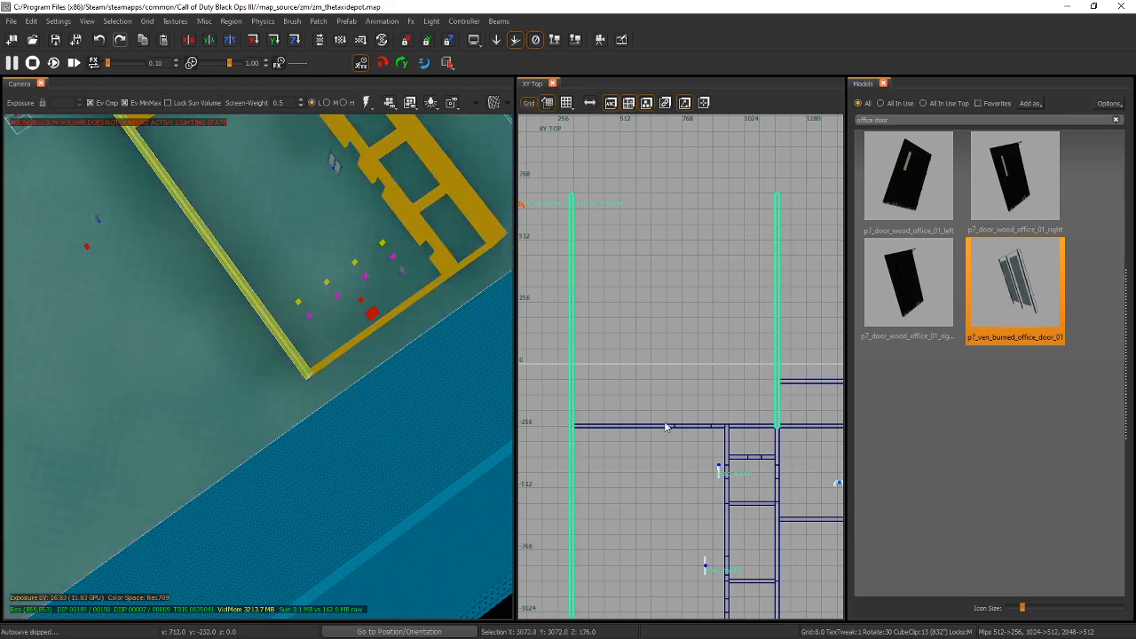
{"action": "left_click", "coordinate": [814, 373], "text": "shift"}
{"action": "left_click", "coordinate": [808, 382], "text": "shift"}
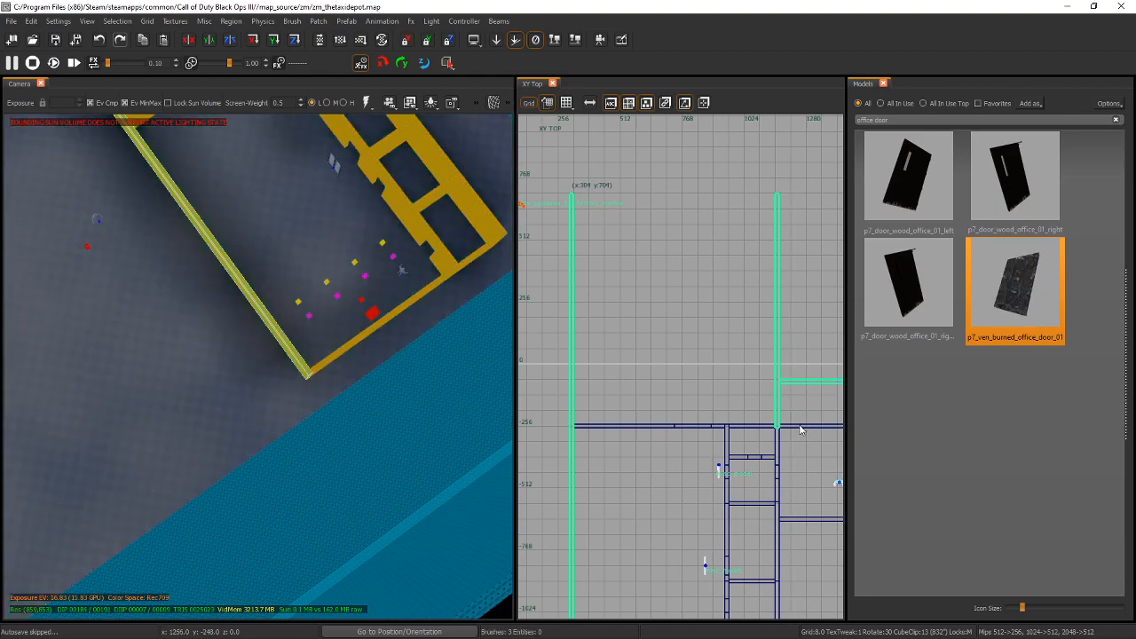
{"action": "left_click", "coordinate": [798, 427], "text": "shift"}
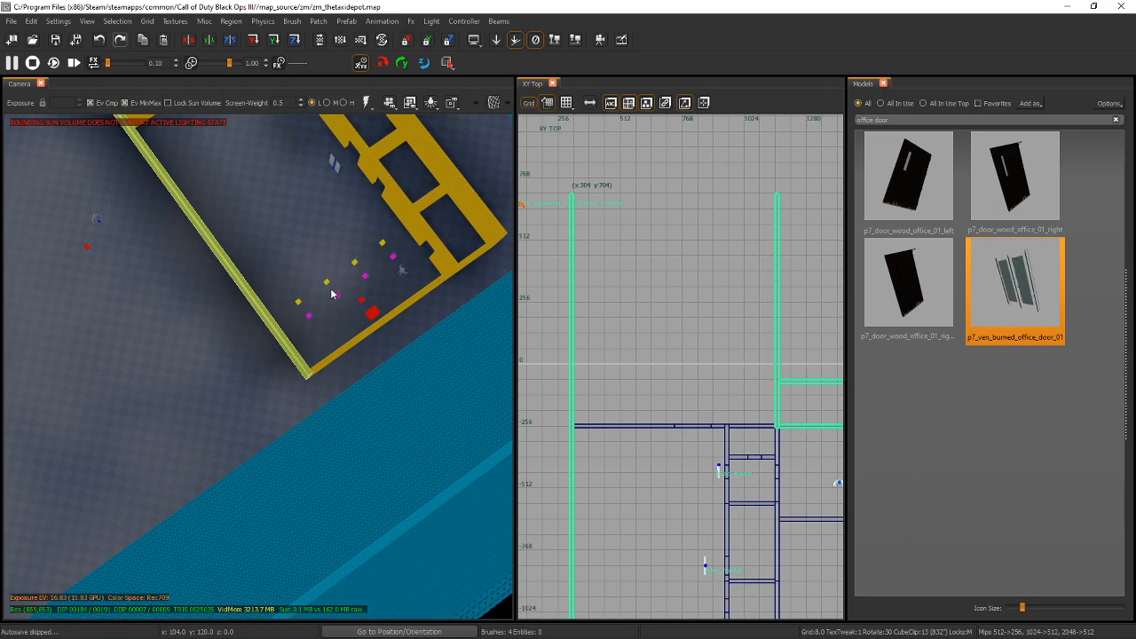
Step: Add the end wall and all wall pieces of the corner room to the selection in the 3D view
{"action": "left_click", "coordinate": [484, 213], "text": "shift"}
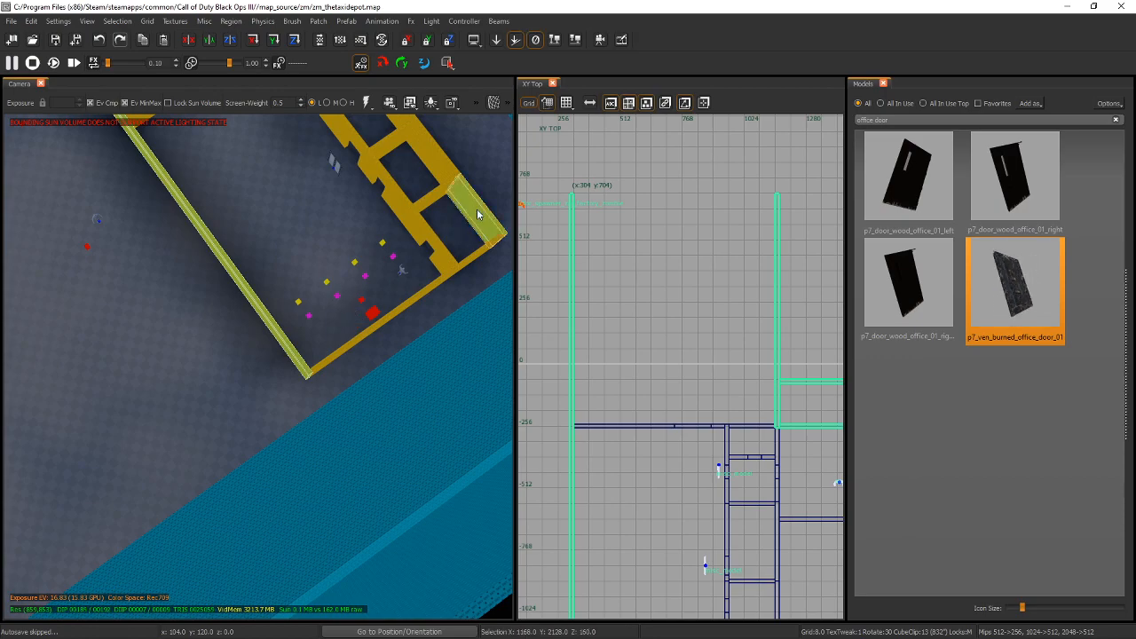
{"action": "left_click", "coordinate": [438, 260], "text": "shift"}
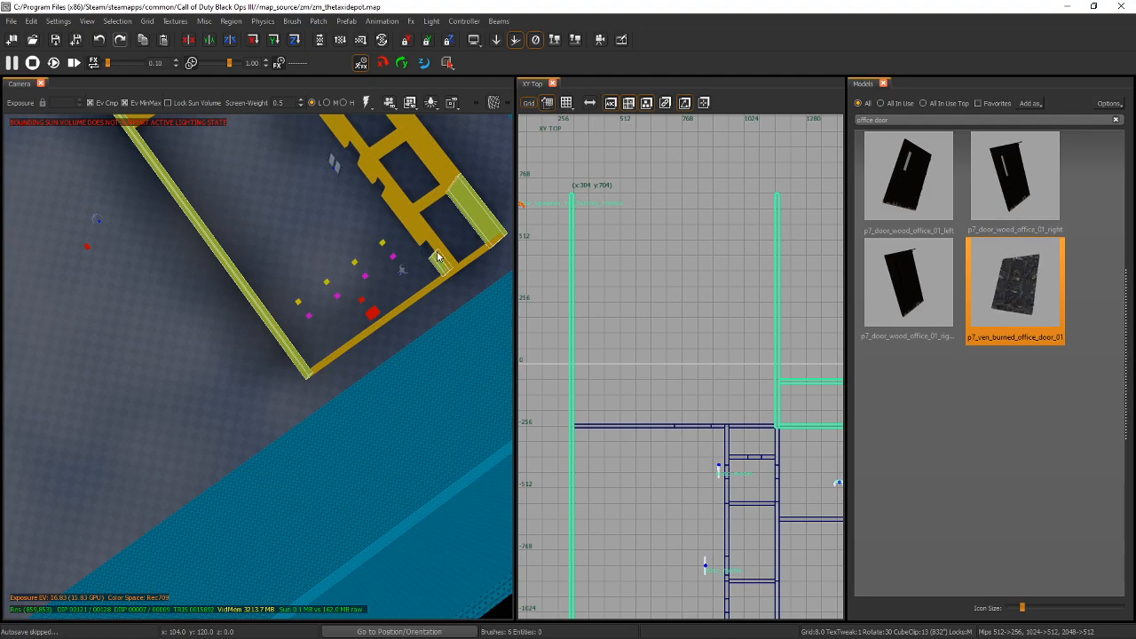
{"action": "left_click", "coordinate": [421, 246], "text": "shift"}
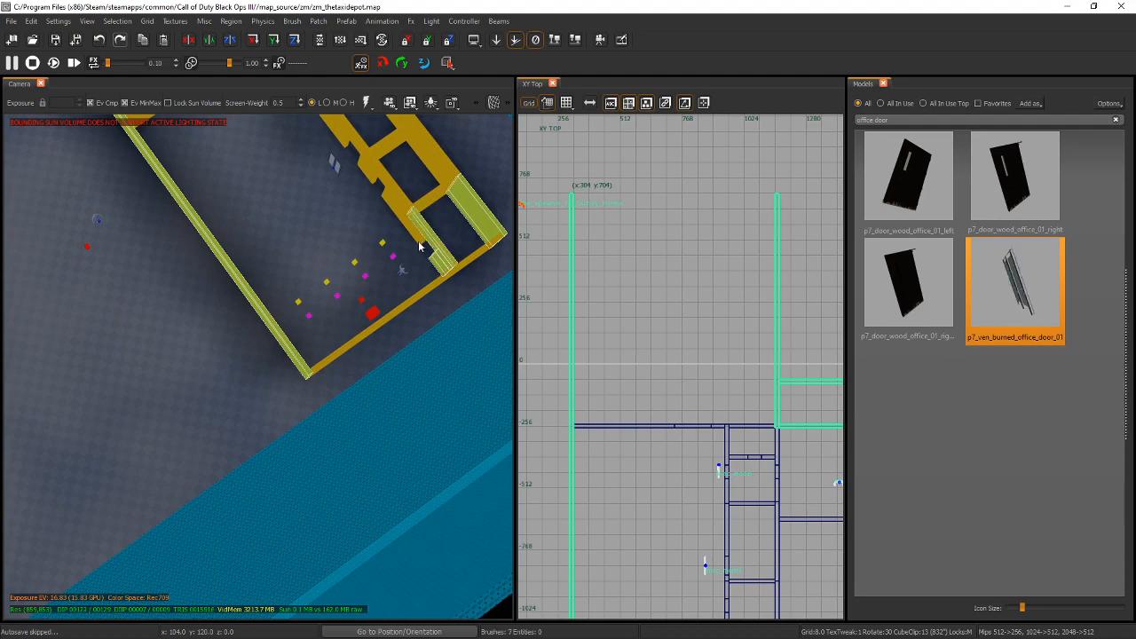
{"action": "left_click", "coordinate": [427, 288], "text": "shift"}
{"action": "left_click", "coordinate": [477, 253], "text": "shift"}
{"action": "left_click", "coordinate": [432, 194], "text": "shift"}
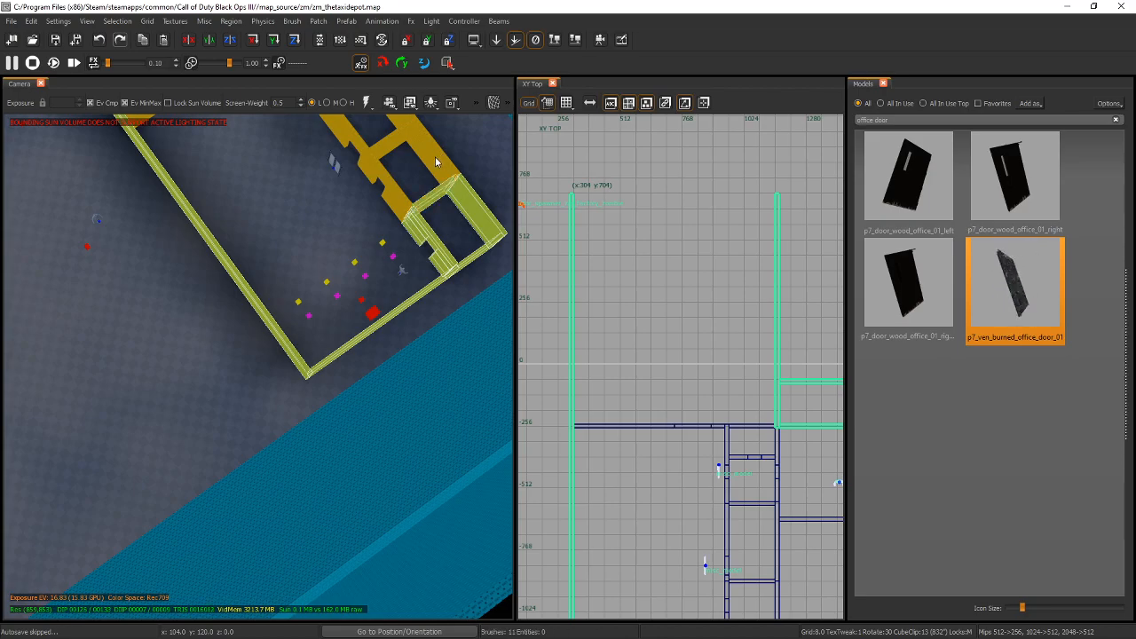
Step: Add the wall brushes of the small room next to the corner room to the selection
{"action": "left_click", "coordinate": [435, 164], "text": "shift"}
{"action": "left_click", "coordinate": [373, 171], "text": "shift"}
{"action": "left_click", "coordinate": [371, 175], "text": "shift"}
{"action": "left_click", "coordinate": [388, 181], "text": "shift"}
{"action": "left_click", "coordinate": [395, 206], "text": "shift"}
Step: Add the protruding side room's remaining walls and its doorway pieces to the wall selection
{"action": "right_click_drag", "start_coordinate": [327, 223], "coordinate": [310, 204]}
{"action": "right_click_drag", "start_coordinate": [333, 312], "coordinate": [385, 238]}
{"action": "right_click_drag", "start_coordinate": [385, 306], "coordinate": [300, 345]}
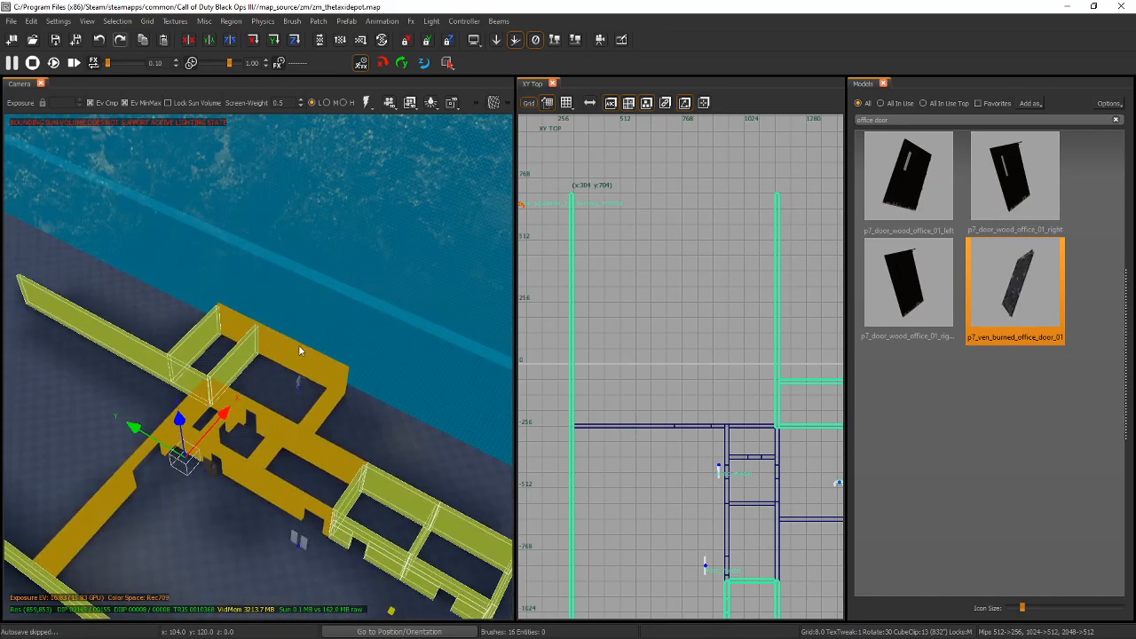
{"action": "left_click", "coordinate": [296, 347], "text": "shift"}
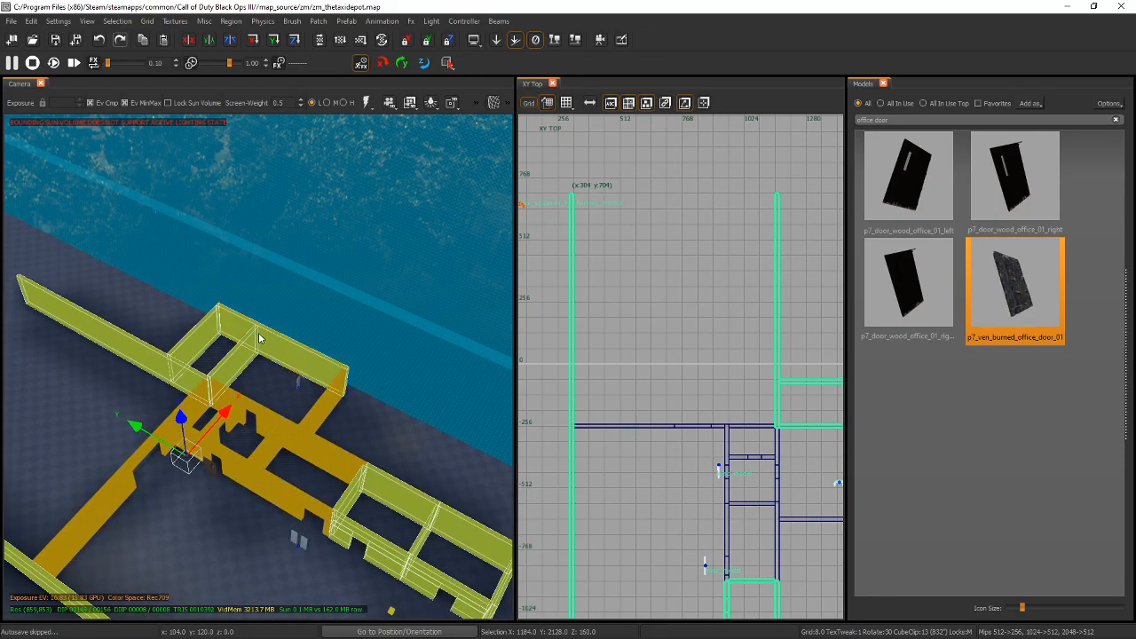
{"action": "left_click", "coordinate": [324, 411], "text": "shift"}
{"action": "left_click", "coordinate": [262, 426], "text": "shift"}
{"action": "left_click", "coordinate": [241, 416], "text": "shift"}
{"action": "left_click", "coordinate": [247, 408], "text": "shift"}
{"action": "left_click", "coordinate": [206, 392], "text": "shift"}
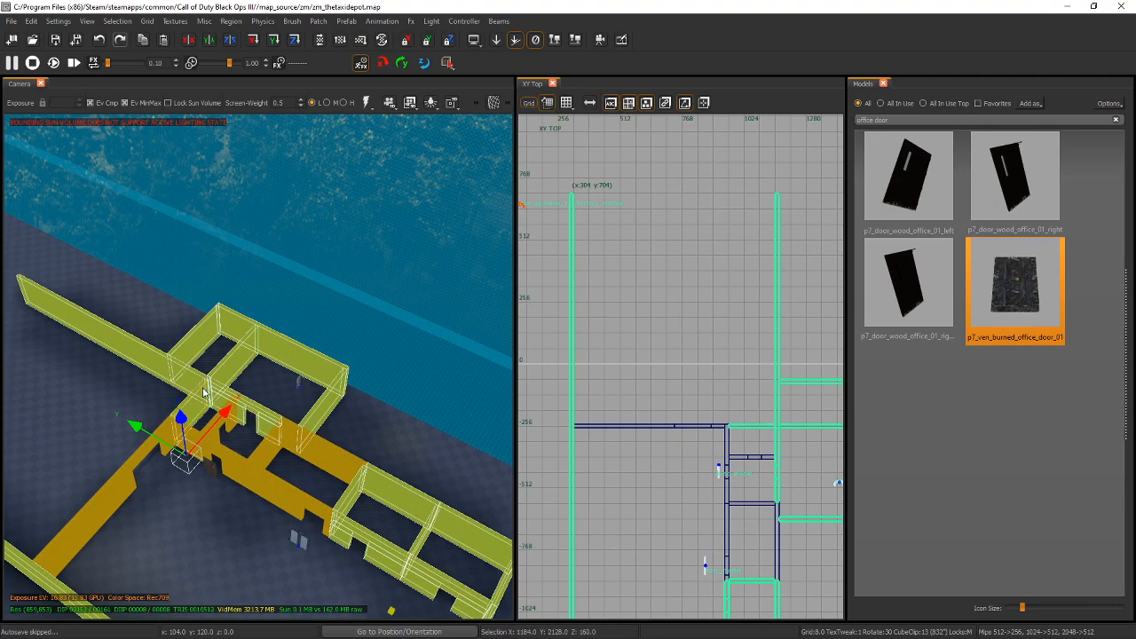
Step: Add the partitions, front walls and doorway pieces of the remaining small rooms in the row to the selection
{"action": "left_click", "coordinate": [200, 441], "text": "shift"}
{"action": "left_click", "coordinate": [216, 431], "text": "shift"}
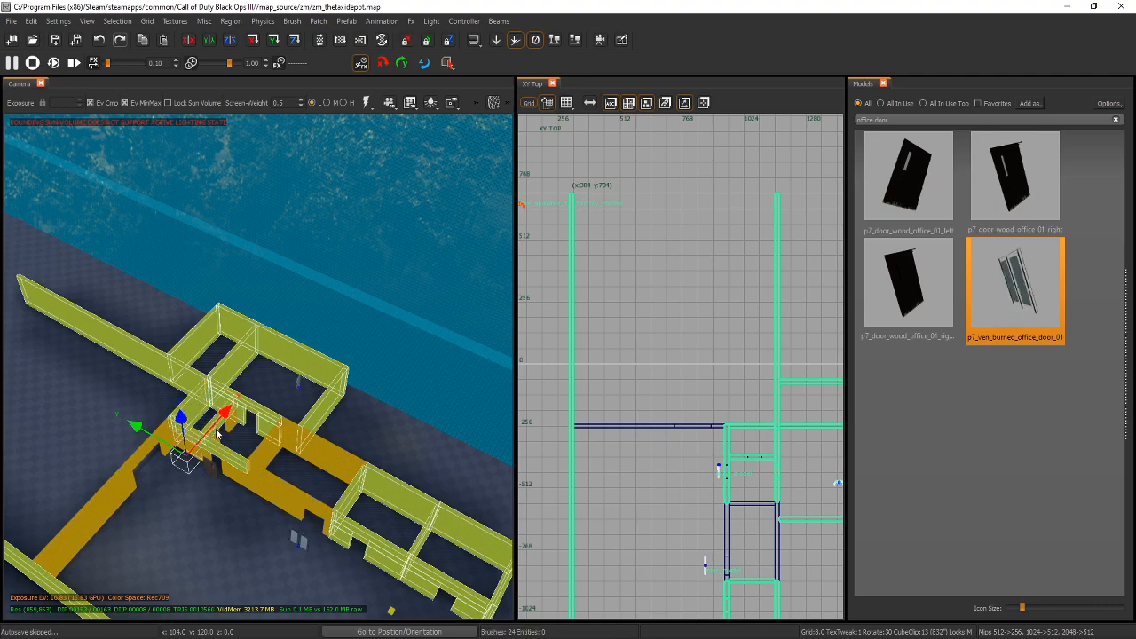
{"action": "left_click", "coordinate": [230, 425], "text": "shift"}
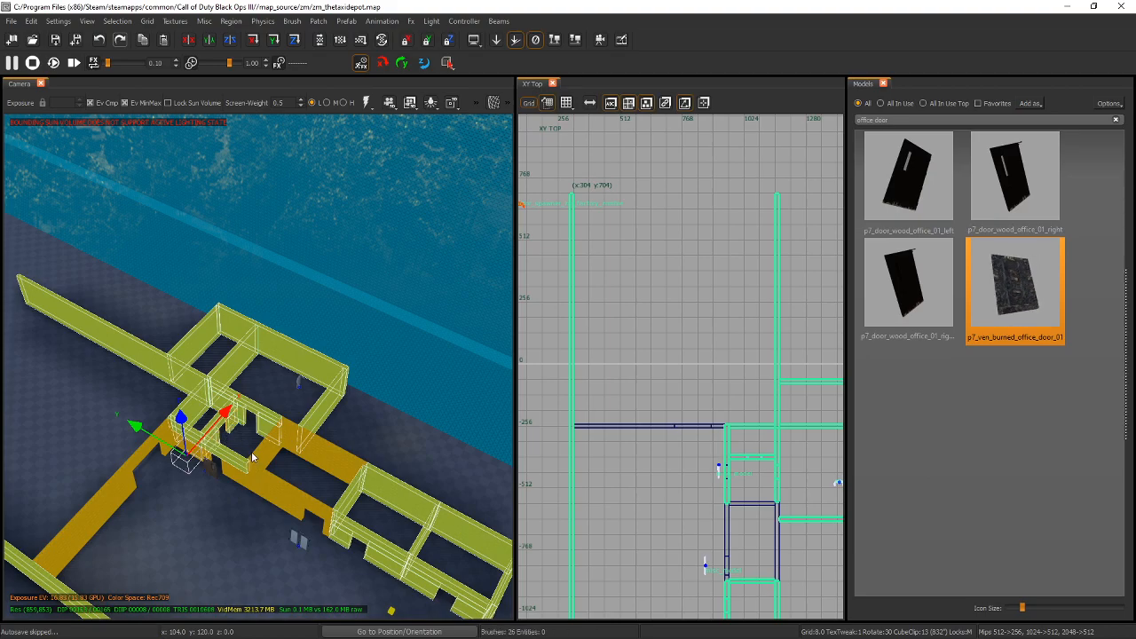
{"action": "left_click", "coordinate": [261, 460], "text": "shift"}
{"action": "left_click", "coordinate": [321, 472], "text": "shift"}
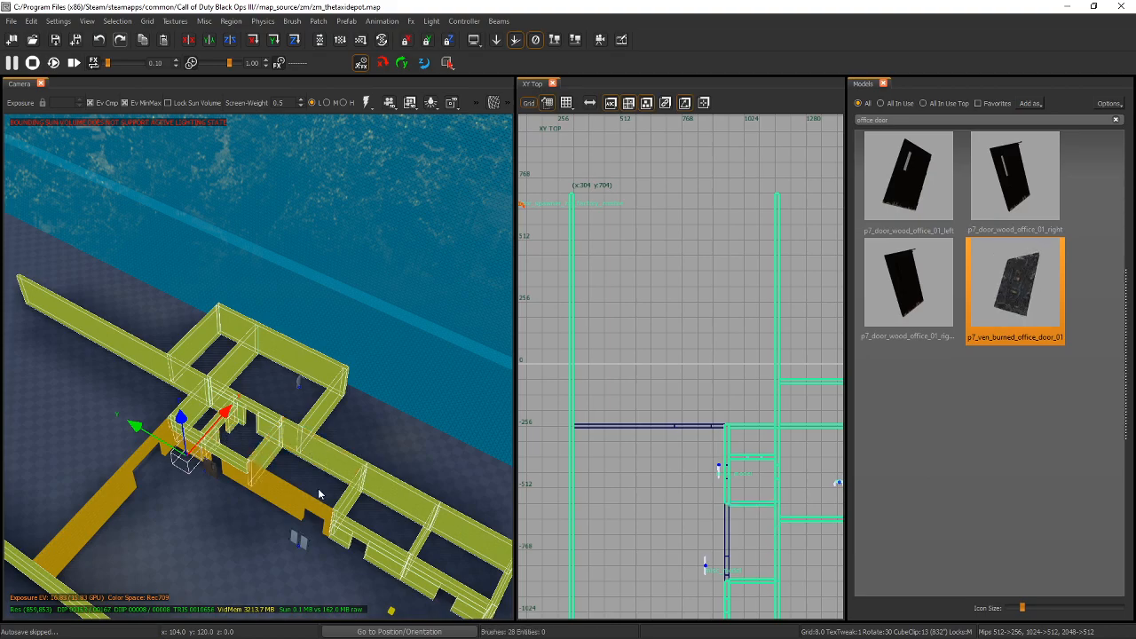
{"action": "left_click", "coordinate": [321, 519], "text": "shift"}
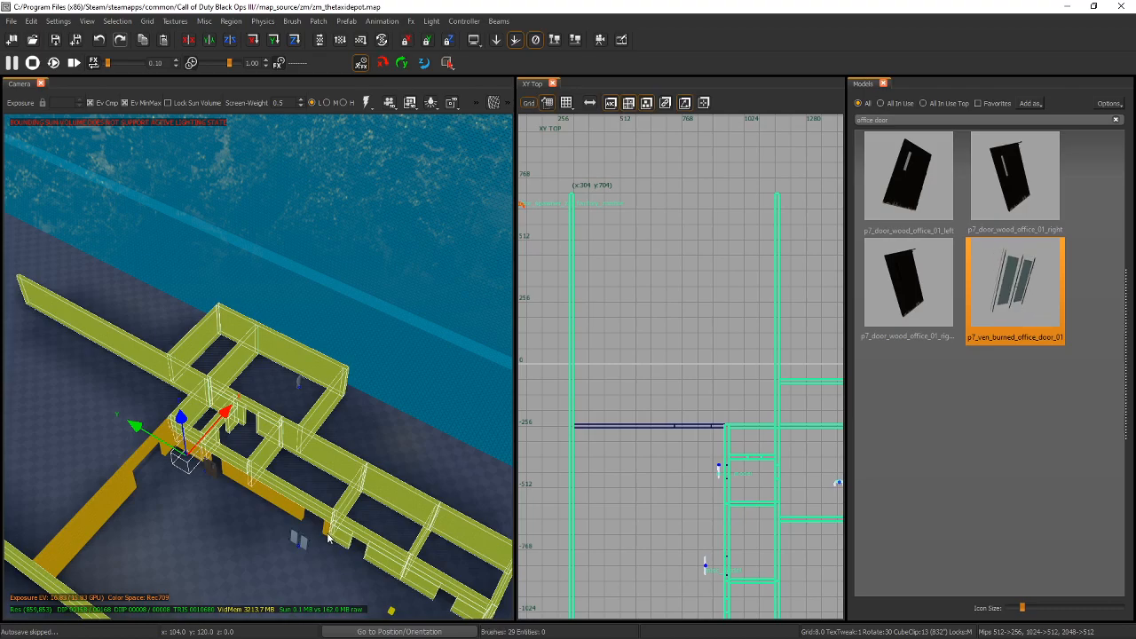
{"action": "left_click", "coordinate": [325, 533], "text": "shift"}
{"action": "left_click", "coordinate": [288, 513], "text": "shift"}
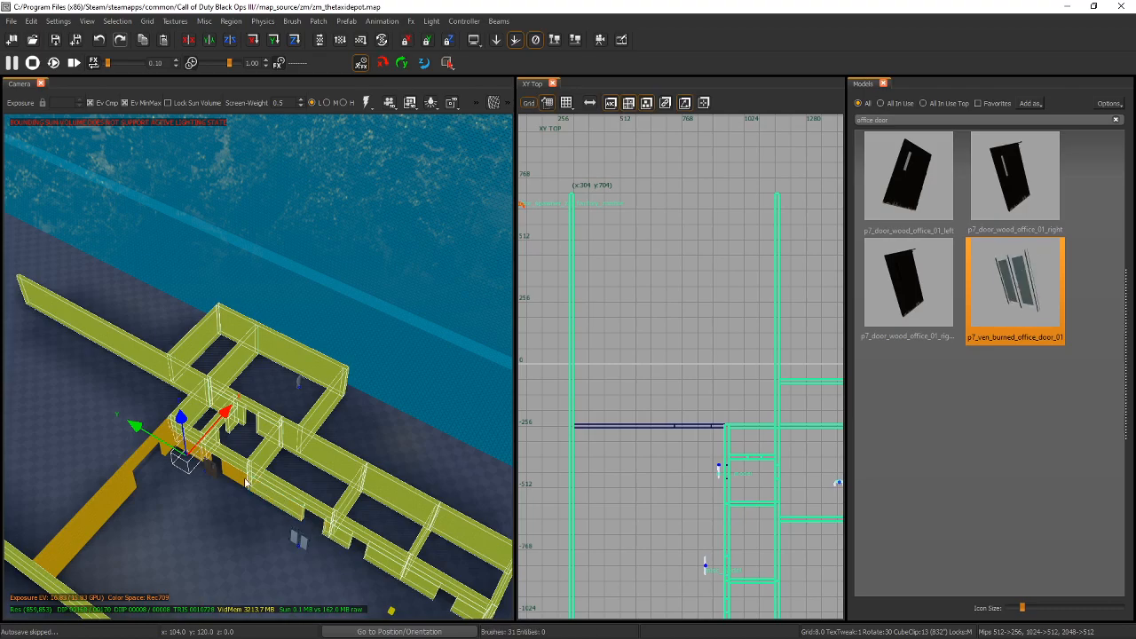
{"action": "left_click", "coordinate": [240, 479], "text": "shift"}
Step: Add the cross wall of the large hall, including the segments beside its opening, to the selection
{"action": "scroll", "coordinate": [194, 465], "scroll_direction": "up", "scroll_amount": 2}
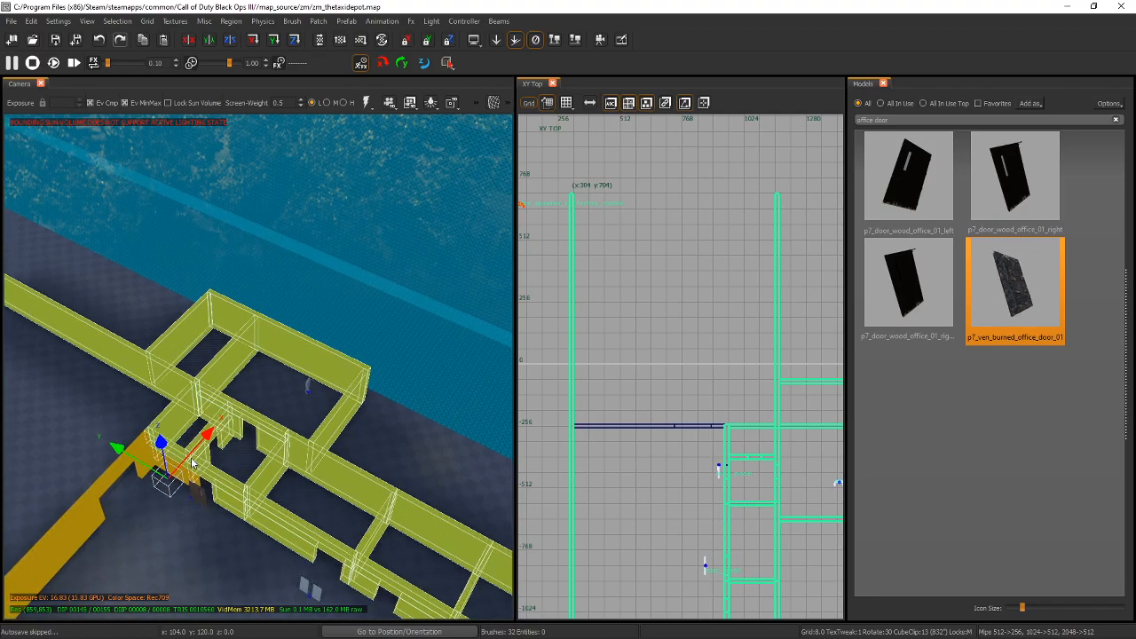
{"action": "right_click_drag", "start_coordinate": [166, 484], "coordinate": [188, 431]}
{"action": "left_click", "coordinate": [199, 362], "text": "shift"}
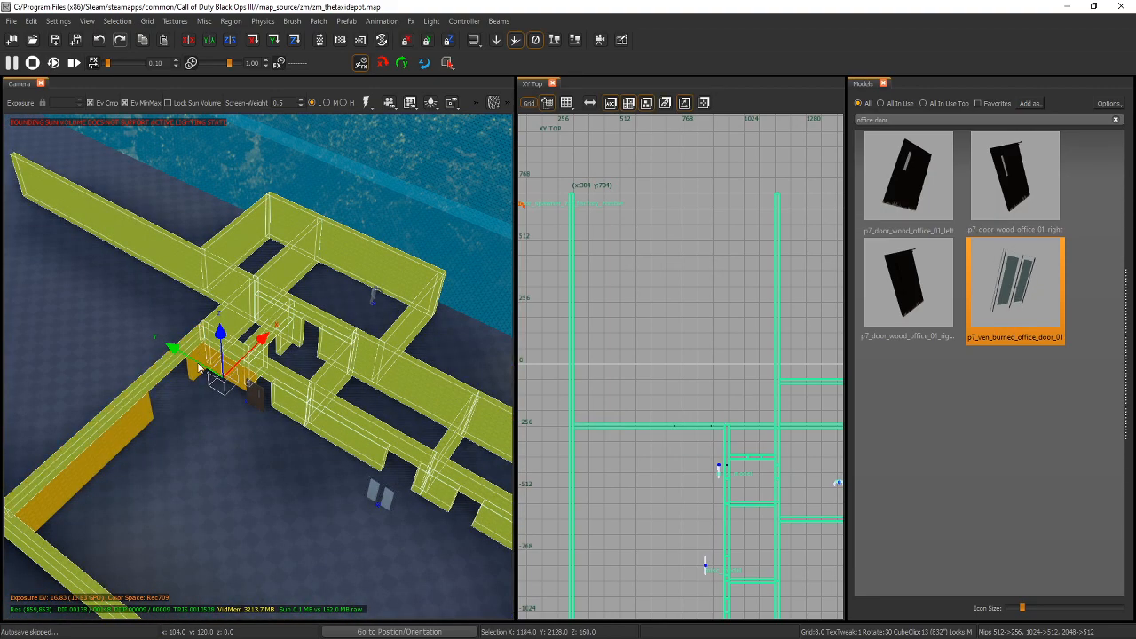
{"action": "left_click", "coordinate": [199, 362], "text": "shift"}
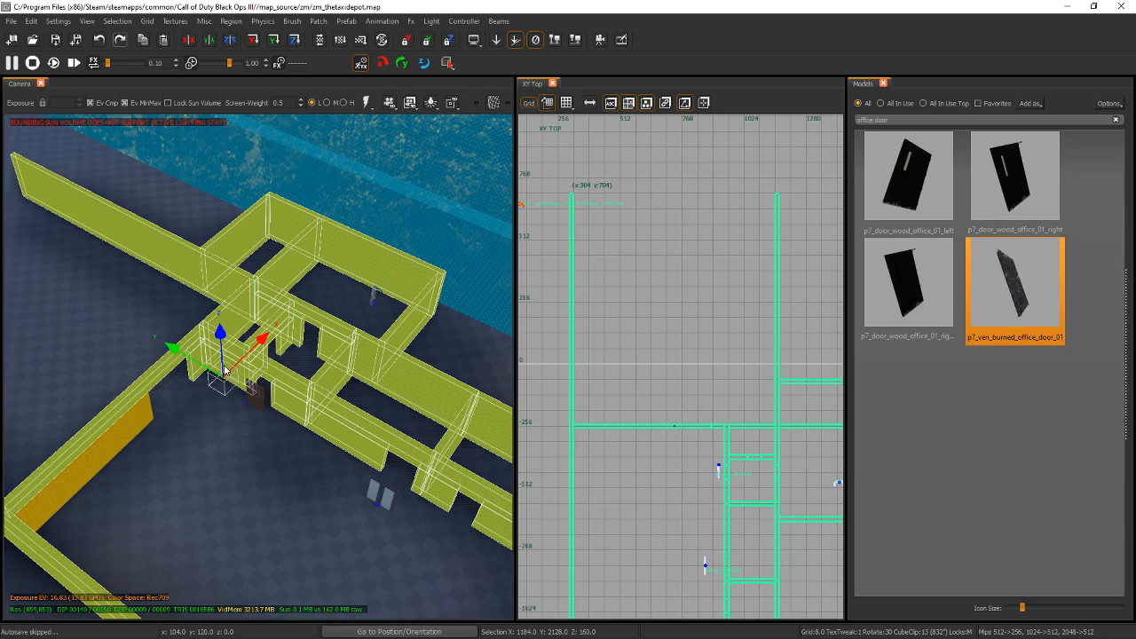
{"action": "left_click", "coordinate": [112, 441], "text": "shift"}
{"action": "mouse_move", "coordinate": [112, 441]}
{"action": "right_mouse_down"}
{"action": "mouse_move", "coordinate": [120, 404]}
{"action": "mouse_move", "coordinate": [52, 410]}
{"action": "mouse_move", "coordinate": [89, 404]}
{"action": "mouse_move", "coordinate": [138, 431]}
{"action": "right_mouse_up"}
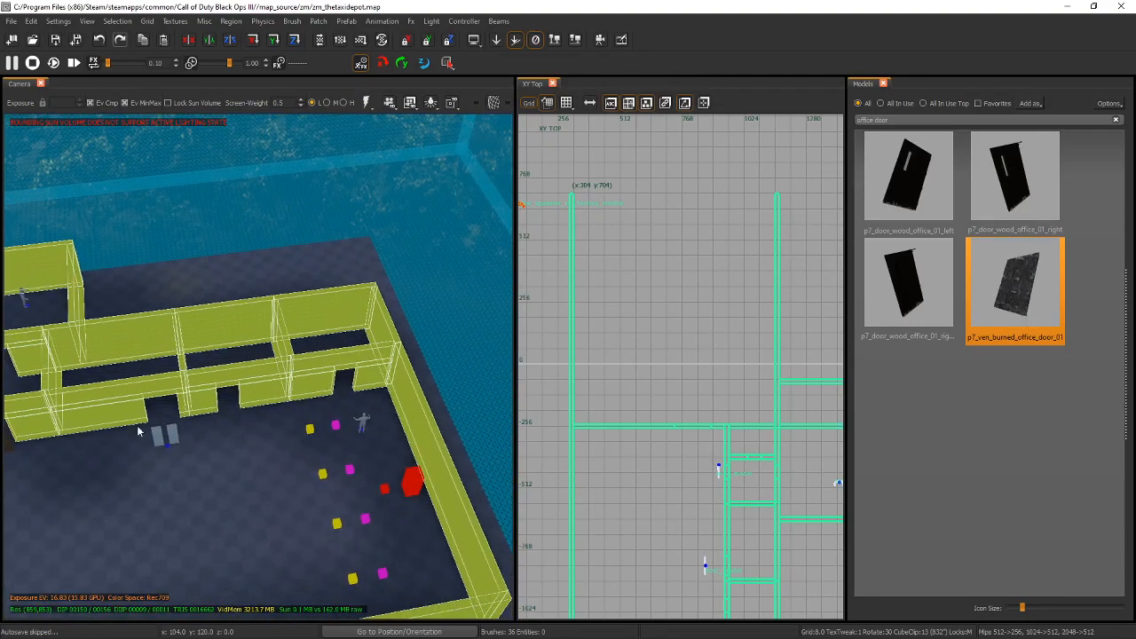
Step: Close the model browser, enlarge the texture browser and list all textures instead of only those in use
{"action": "left_click", "coordinate": [883, 83]}
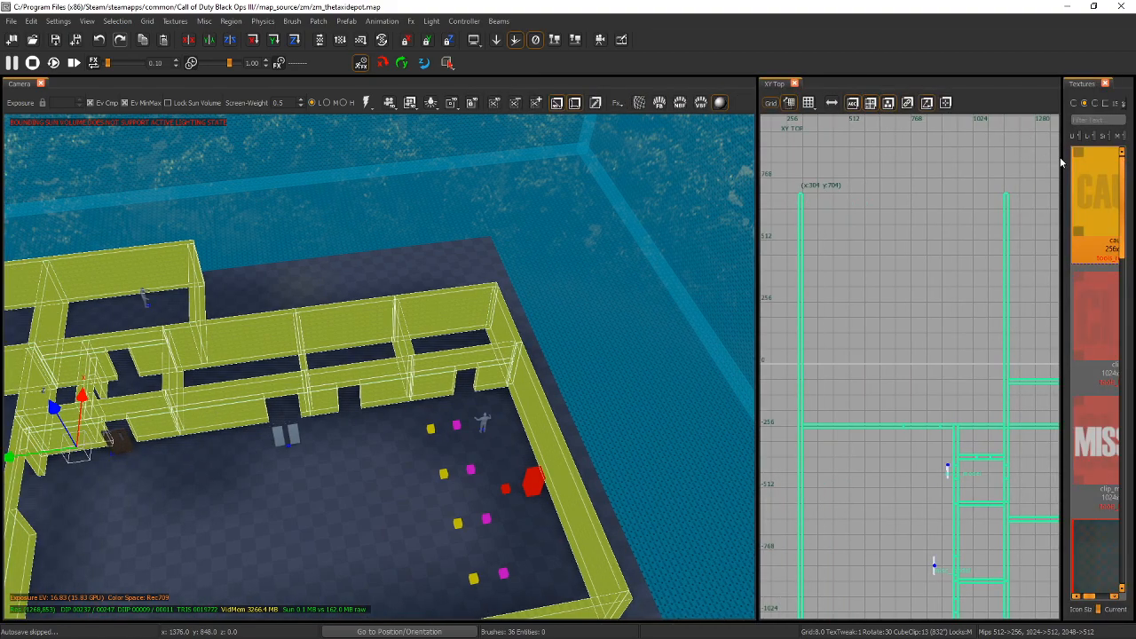
{"action": "left_click_drag", "start_coordinate": [1061, 156], "coordinate": [887, 166]}
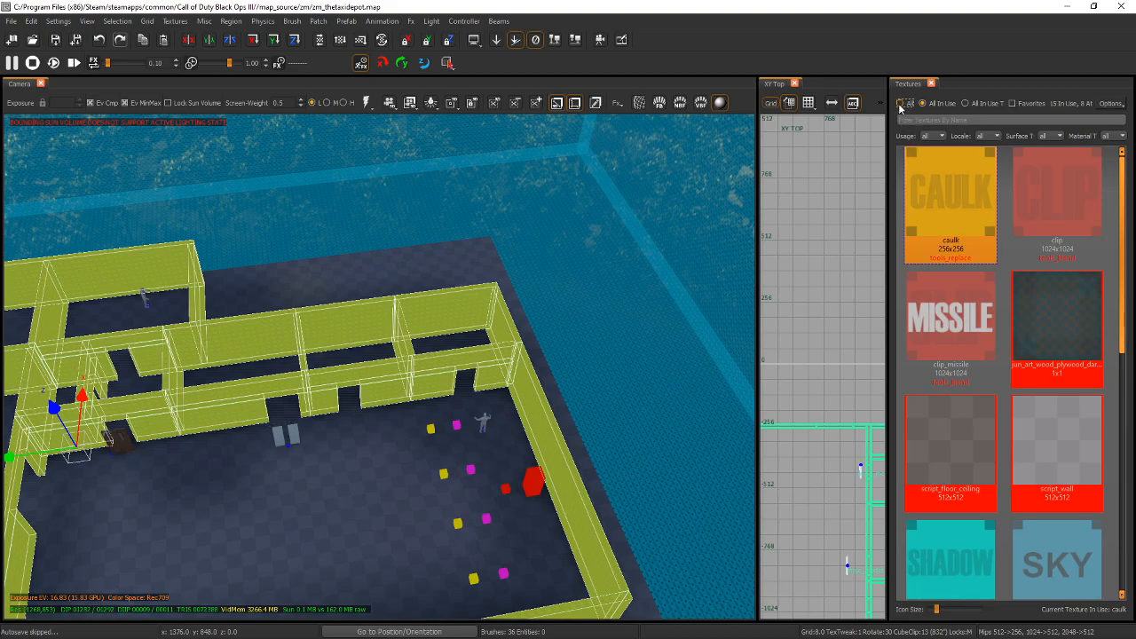
{"action": "left_click", "coordinate": [900, 104]}
{"action": "left_click", "coordinate": [935, 135]}
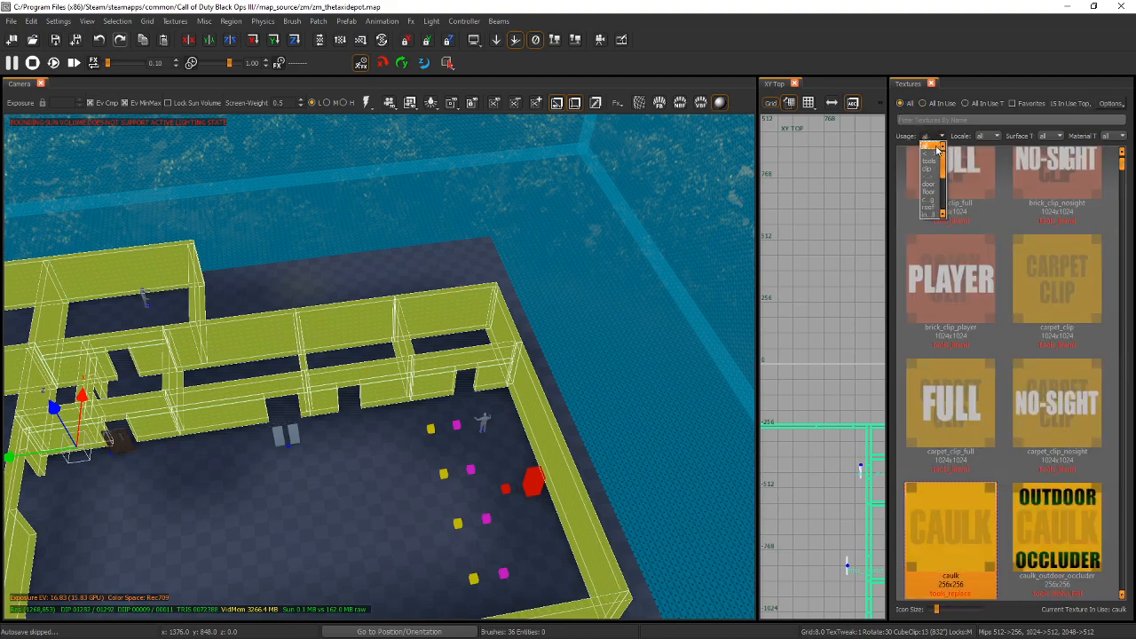
{"action": "left_click", "coordinate": [757, 163]}
{"action": "left_click_drag", "start_coordinate": [757, 161], "coordinate": [660, 163]}
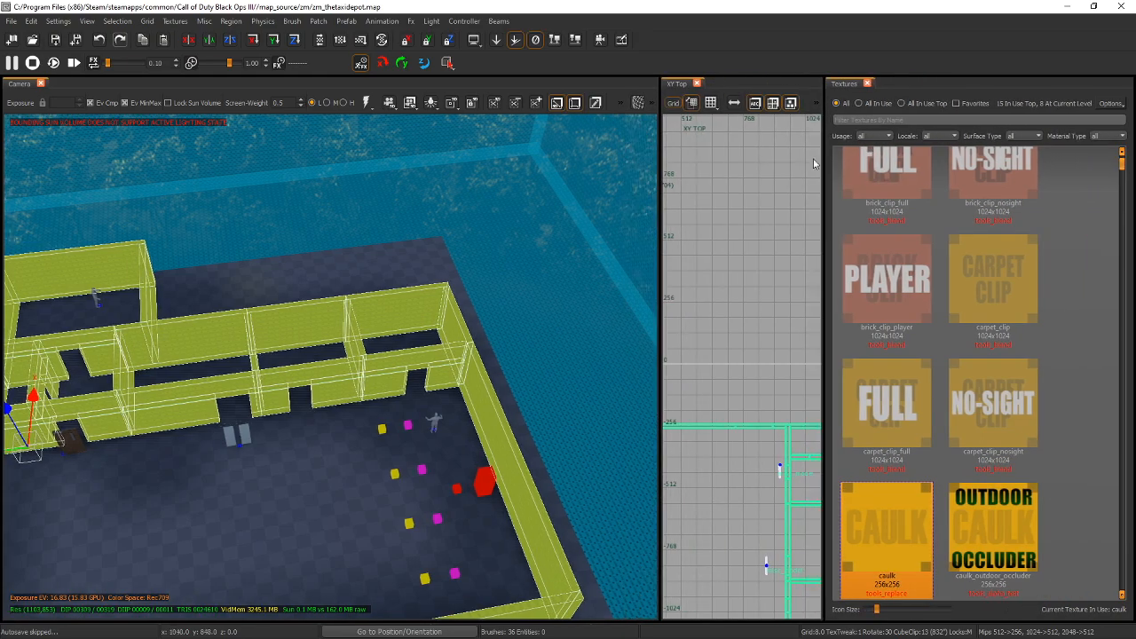
Step: Filter the textures by the interior wall usage
{"action": "left_click", "coordinate": [874, 135]}
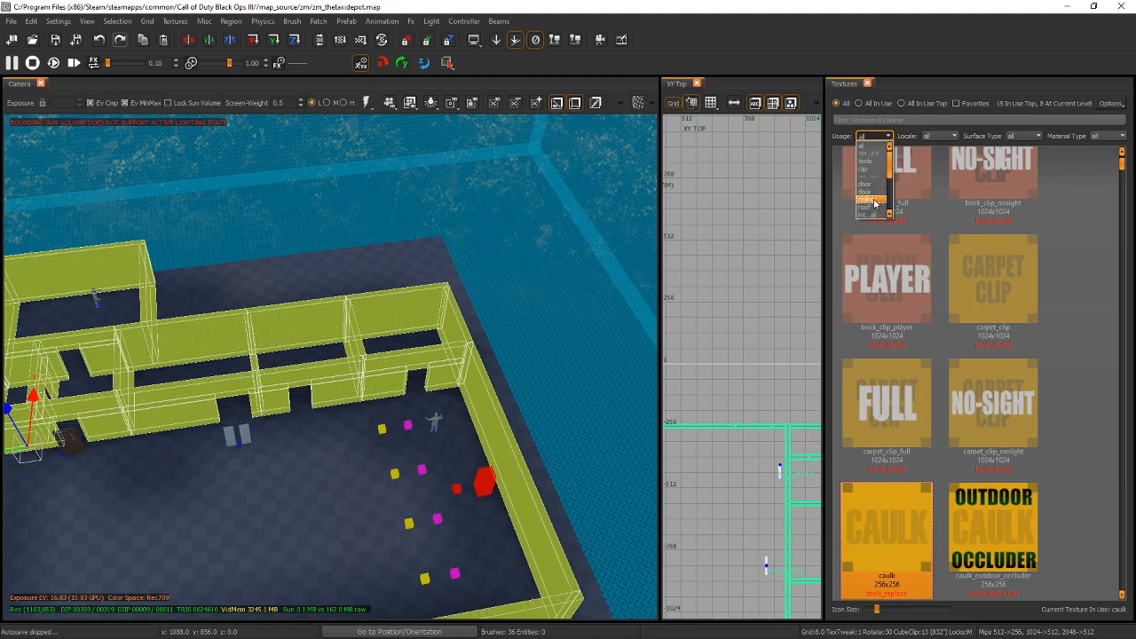
{"action": "scroll", "coordinate": [874, 196], "scroll_direction": "down", "scroll_amount": 2}
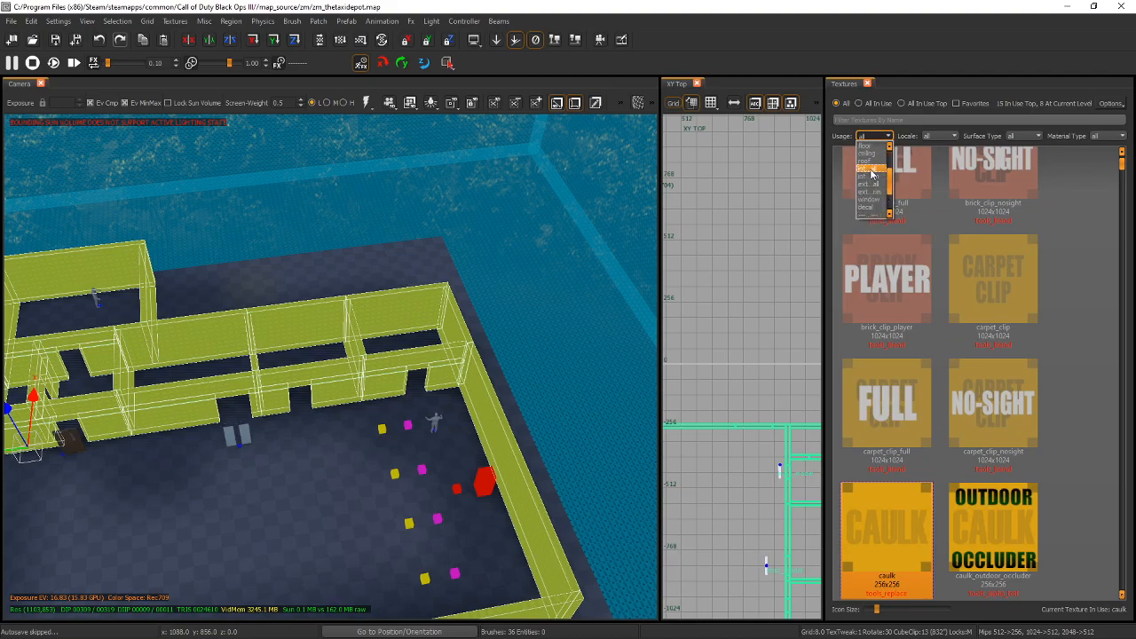
{"action": "left_click", "coordinate": [869, 169]}
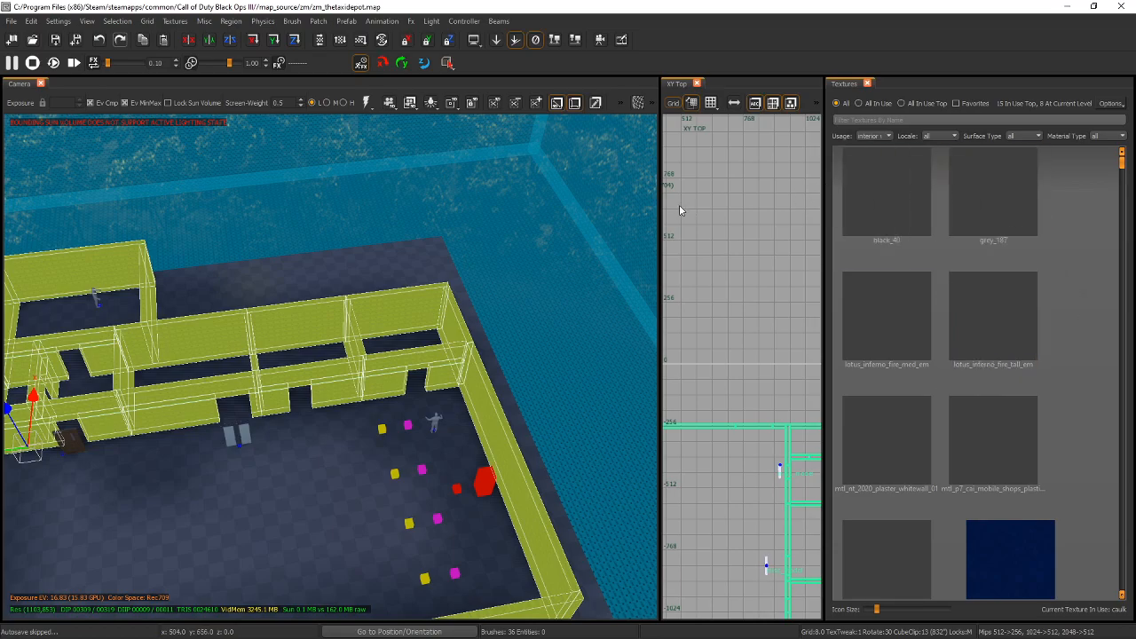
Step: Apply the mtl_nt_2020_plaster_whitewall_01 texture to all selected walls and clear the selection
{"action": "left_click_drag", "start_coordinate": [824, 139], "coordinate": [735, 140]}
{"action": "left_click", "coordinate": [911, 330]}
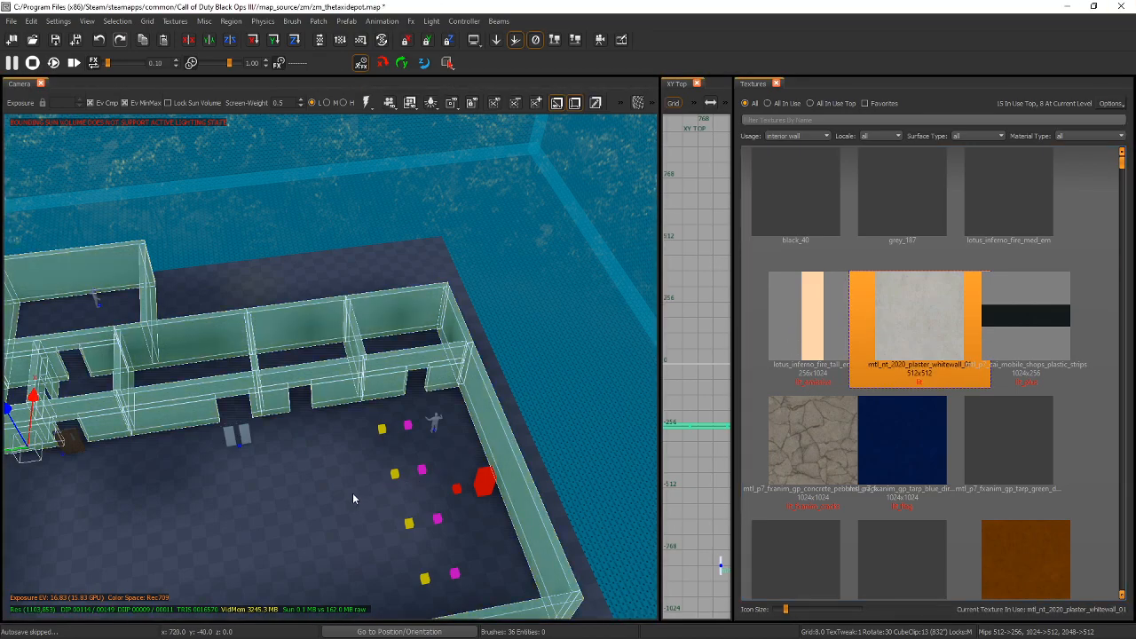
{"action": "key", "text": "Escape"}
Step: Preview the plastered walls in the game view and examine them up close near the wooden door
{"action": "mouse_move", "coordinate": [354, 453]}
{"action": "right_mouse_down"}
{"action": "mouse_move", "coordinate": [208, 447]}
{"action": "mouse_move", "coordinate": [342, 442]}
{"action": "mouse_move", "coordinate": [270, 440]}
{"action": "right_mouse_up"}
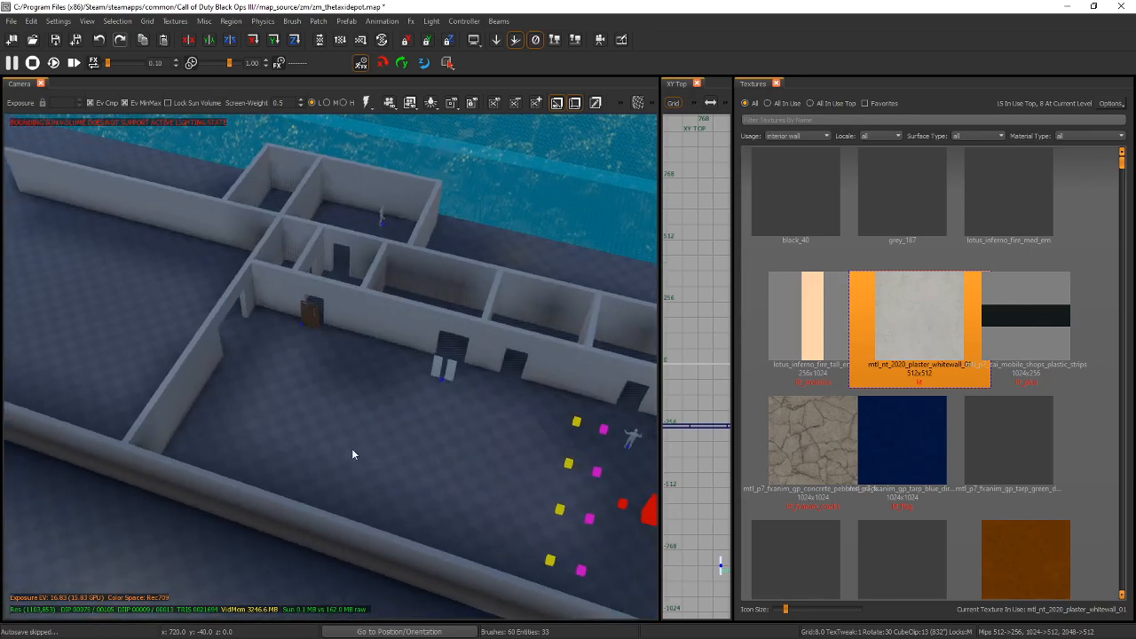
{"action": "key", "text": "g"}
{"action": "scroll", "coordinate": [379, 436], "scroll_direction": "up", "scroll_amount": 8}
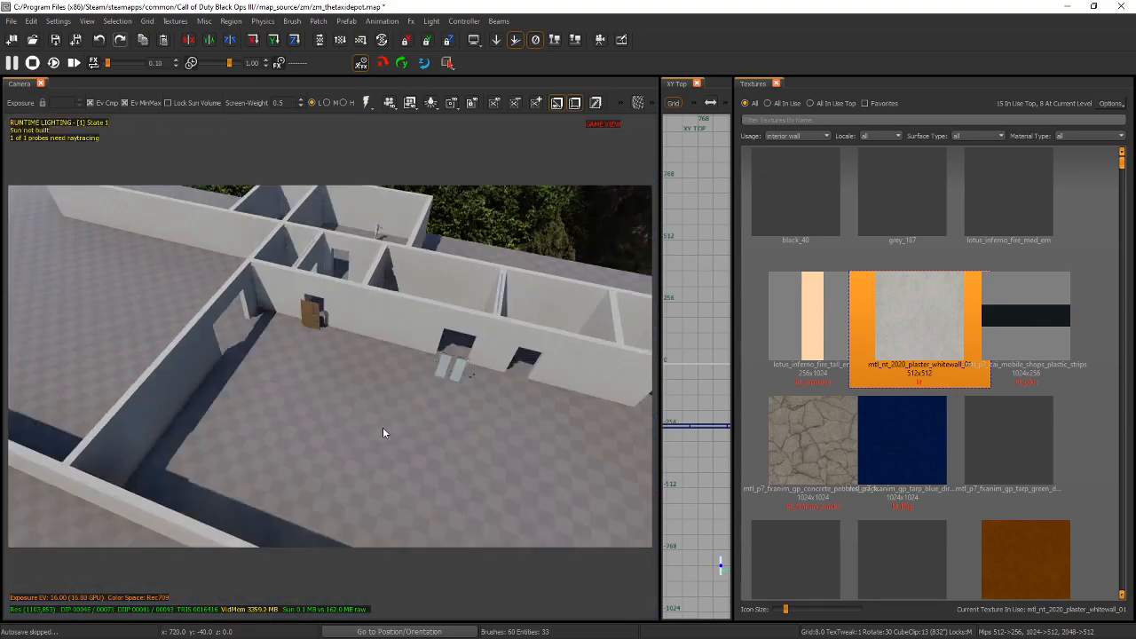
{"action": "scroll", "coordinate": [382, 427], "scroll_direction": "up", "scroll_amount": 10}
{"action": "key", "text": "g"}
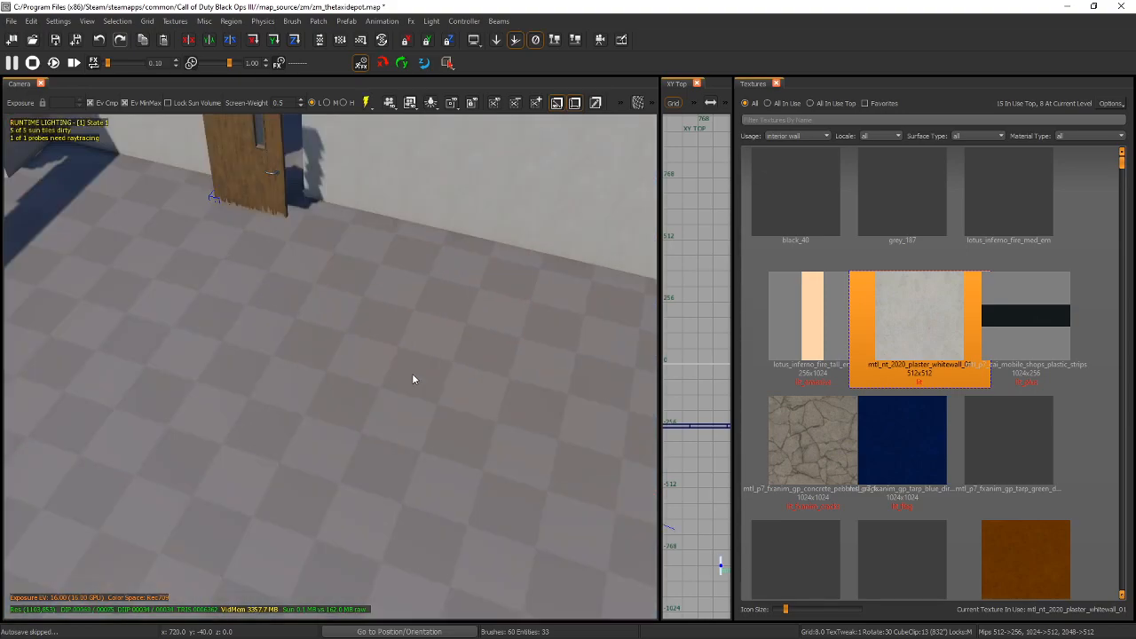
Step: Examine the plastered building from above, covering the large hall, the small rooms and the door openings
{"action": "scroll", "coordinate": [412, 379], "scroll_direction": "down", "scroll_amount": 10}
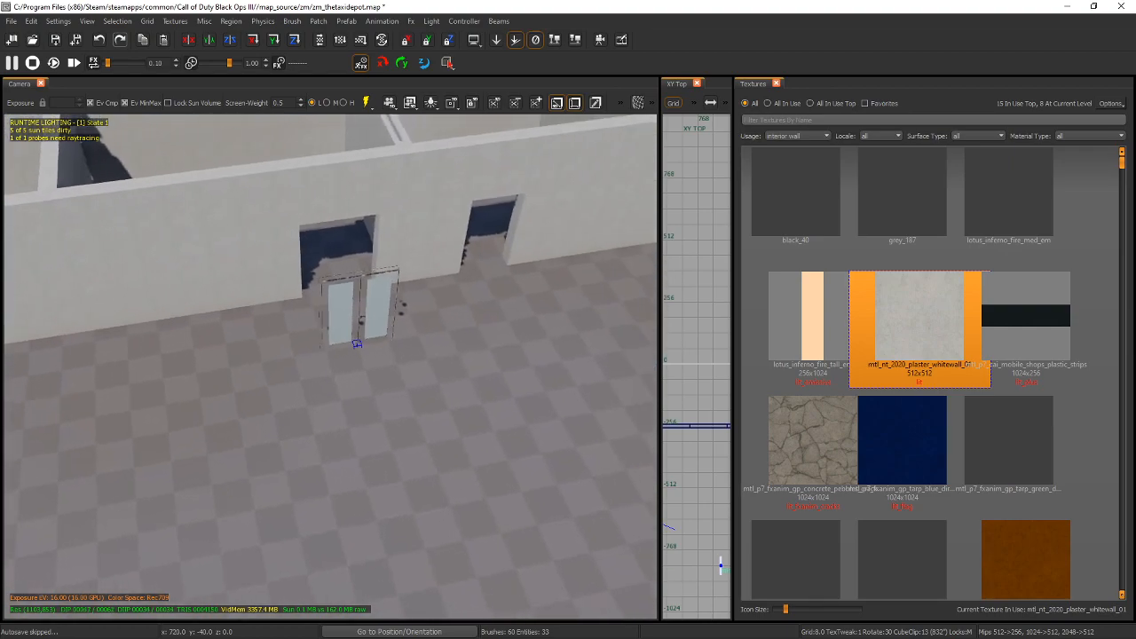
{"action": "right_click_drag", "start_coordinate": [412, 379], "coordinate": [257, 379]}
{"action": "right_click_drag", "start_coordinate": [436, 365], "coordinate": [213, 365]}
{"action": "scroll", "coordinate": [437, 369], "scroll_direction": "down", "scroll_amount": 5}
{"action": "scroll", "coordinate": [436, 365], "scroll_direction": "down", "scroll_amount": 5}
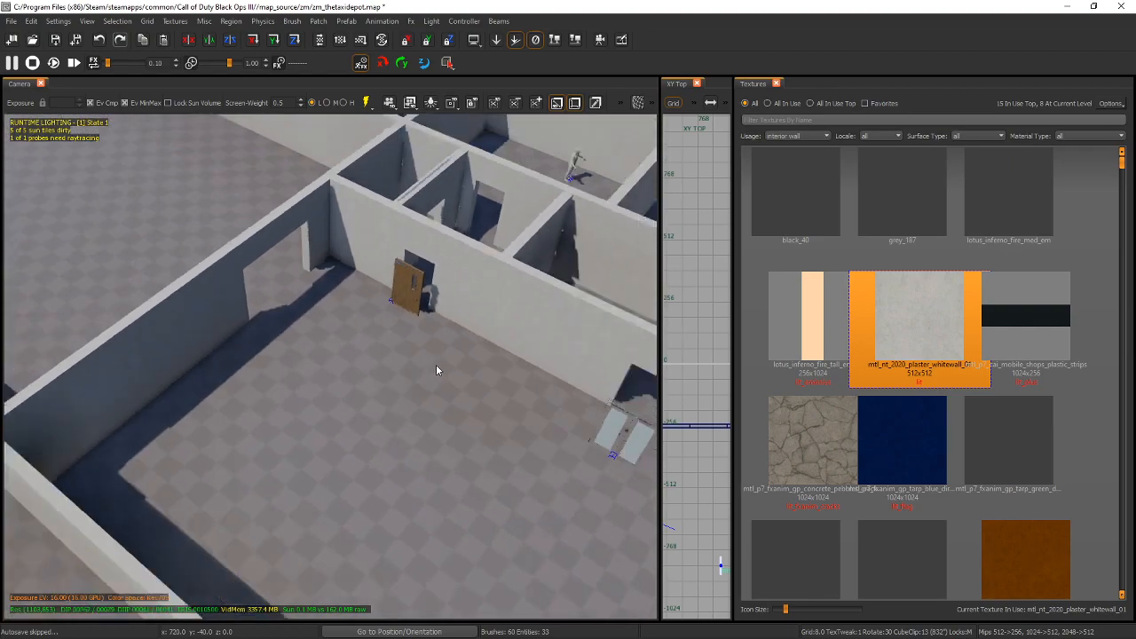
{"action": "right_click_drag", "start_coordinate": [453, 366], "coordinate": [532, 366]}
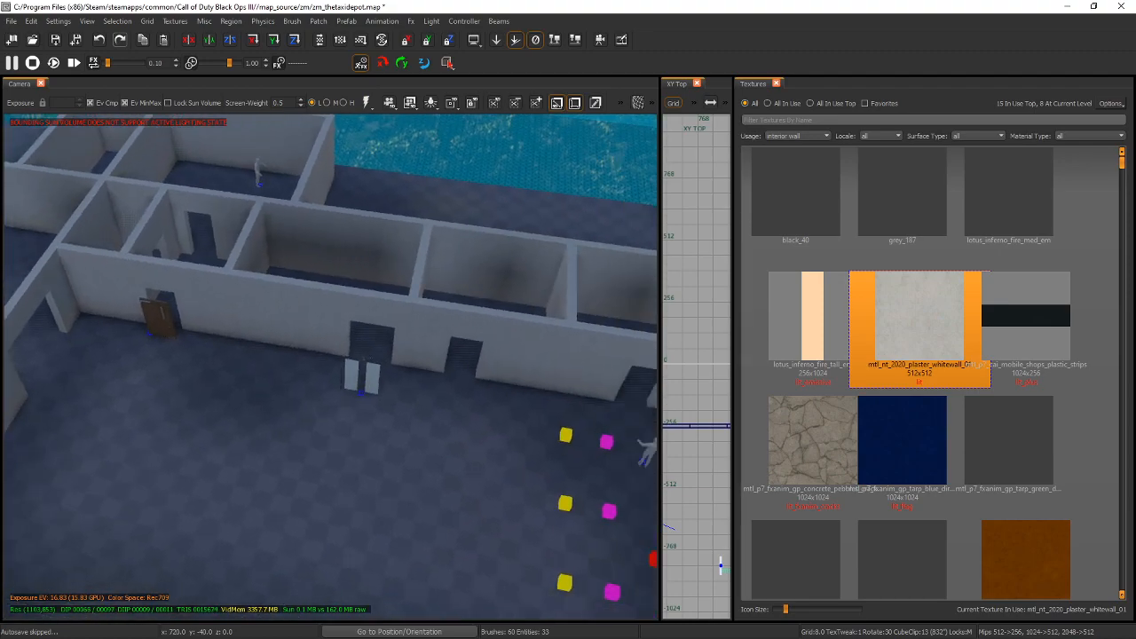
{"action": "right_click_drag", "start_coordinate": [453, 365], "coordinate": [621, 366]}
{"action": "right_click_drag", "start_coordinate": [452, 365], "coordinate": [293, 360]}
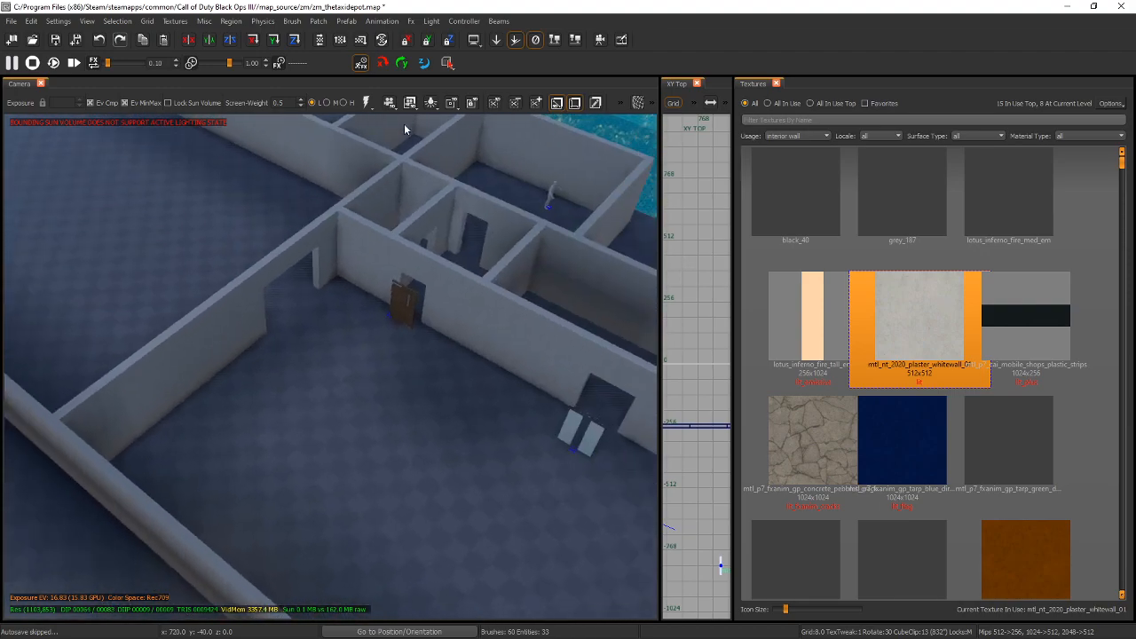
Step: Turn on runtime lighting, recalculate the map's outdated lighting and save the map
{"action": "left_click", "coordinate": [366, 103]}
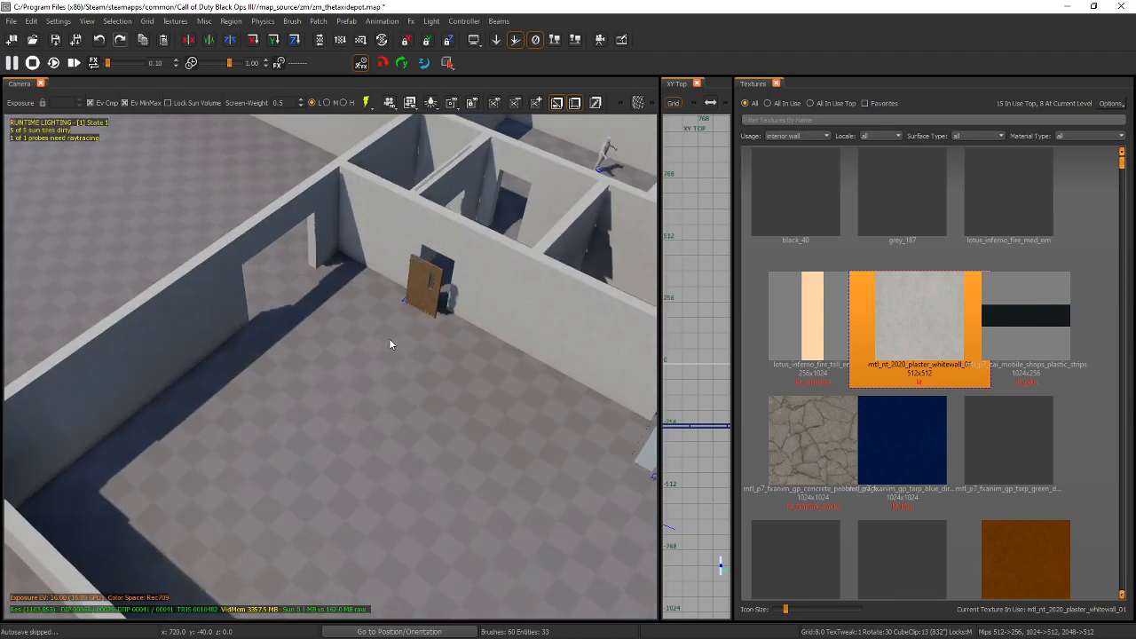
{"action": "left_click", "coordinate": [367, 103]}
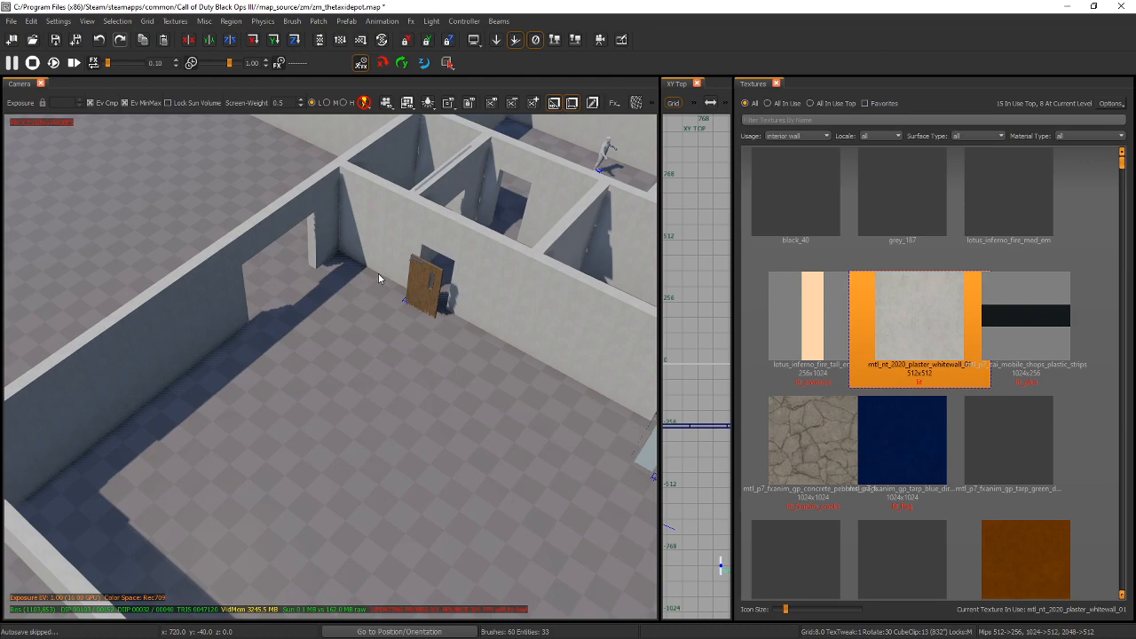
{"action": "left_click", "coordinate": [364, 103]}
{"action": "key", "text": "ctrl+s"}
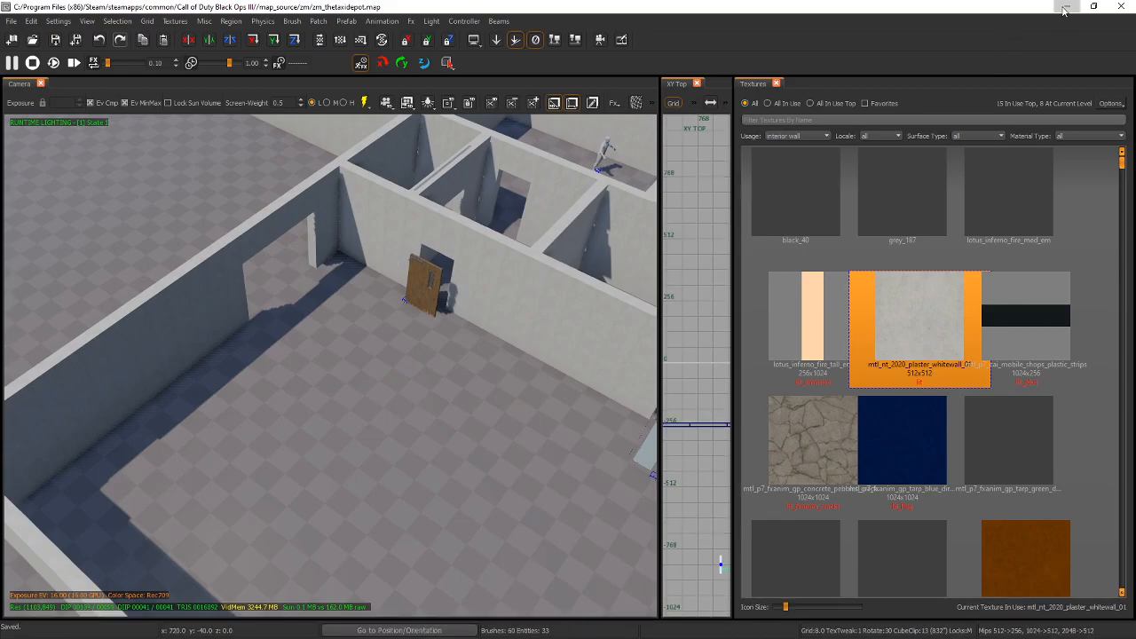
Step: Switch to the Mod Tools Launcher, build zm_thetaxidepot with full compile, medium light and link, and run the map
{"action": "left_click", "coordinate": [1063, 7]}
{"action": "left_click", "coordinate": [410, 183]}
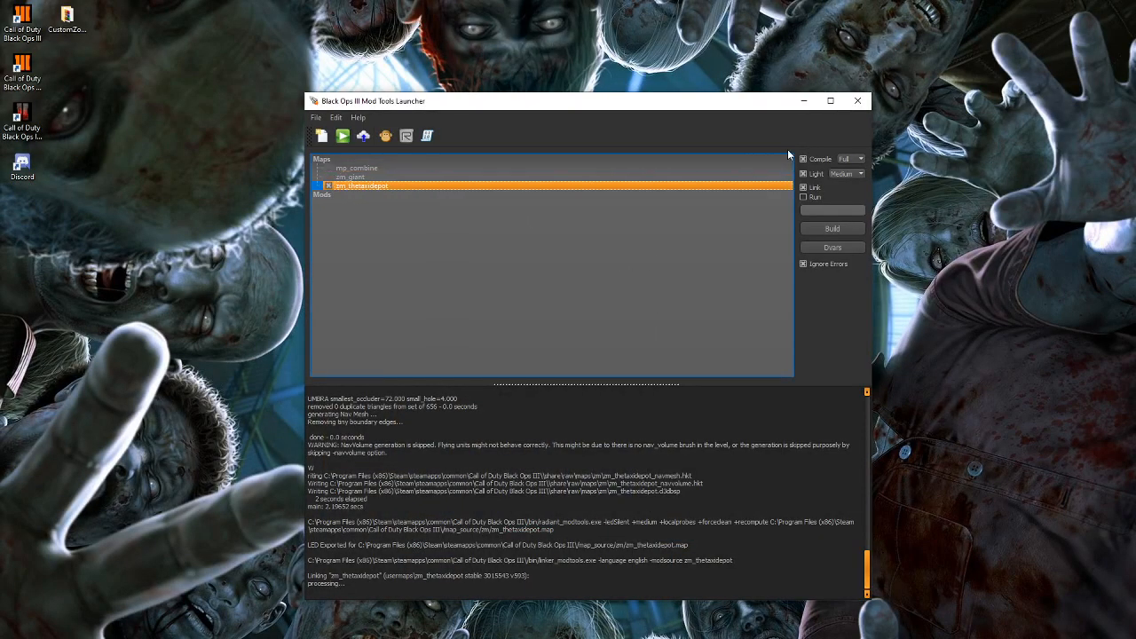
{"action": "left_click", "coordinate": [832, 229]}
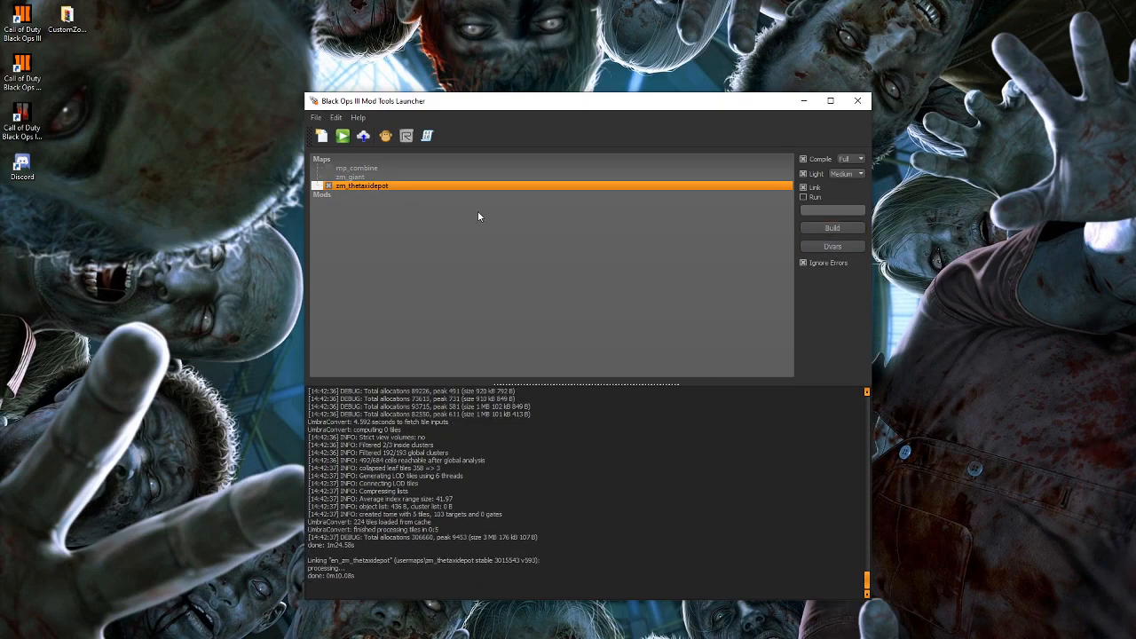
{"action": "right_click", "coordinate": [406, 188]}
{"action": "left_click", "coordinate": [427, 190]}
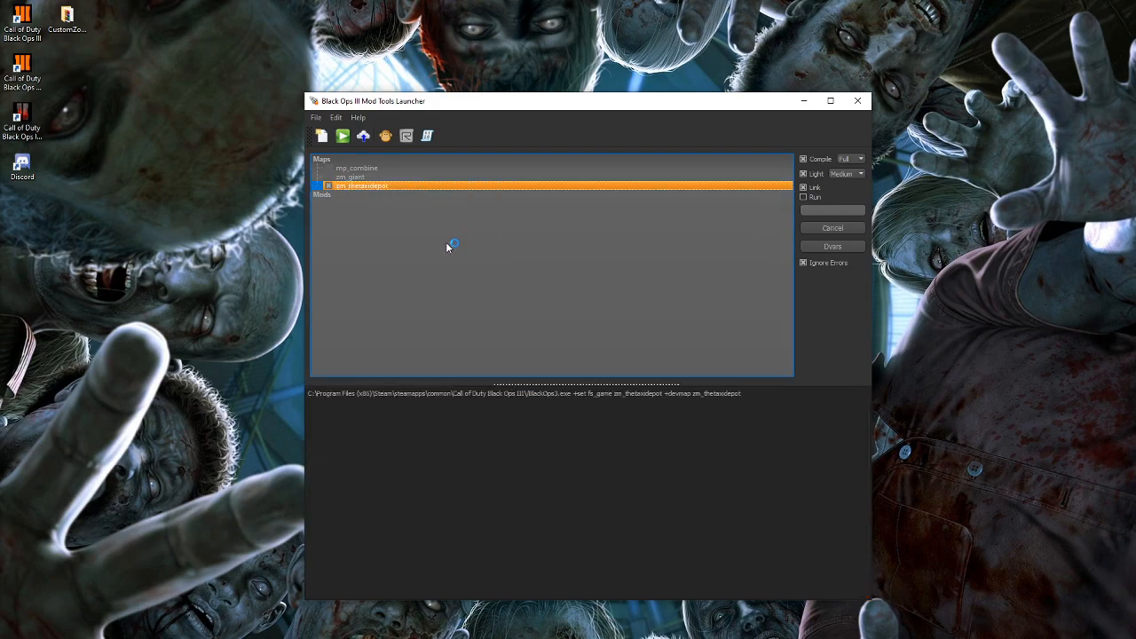
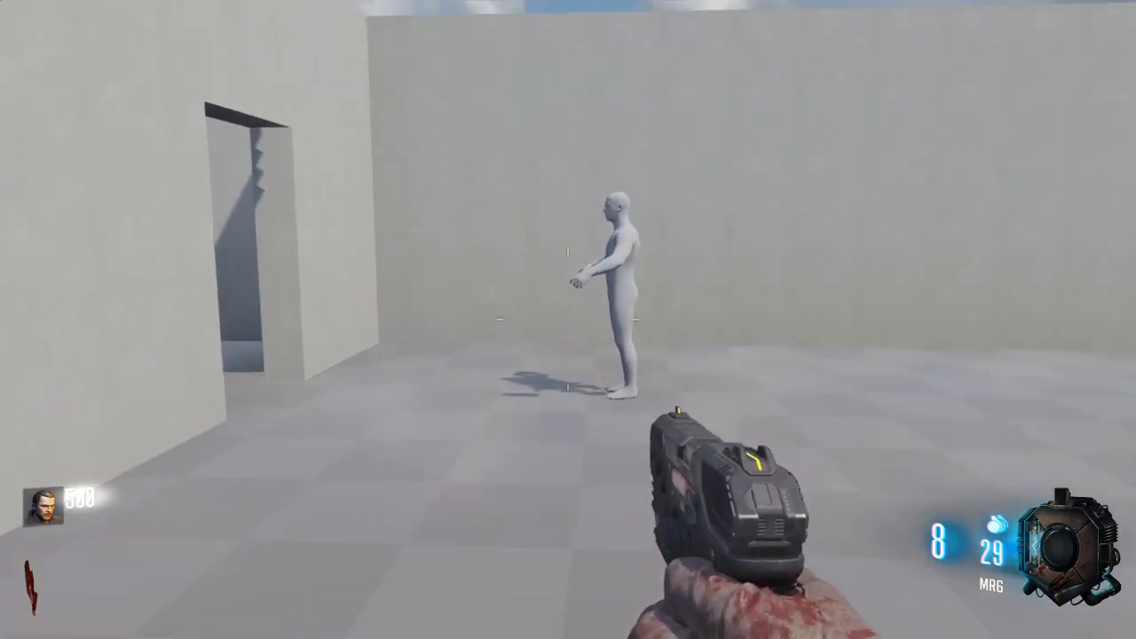
Step: Walk through the small rooms in the running map and examine the plaster texture on their walls, corners and doorways
{"action": "key", "text": "w"}
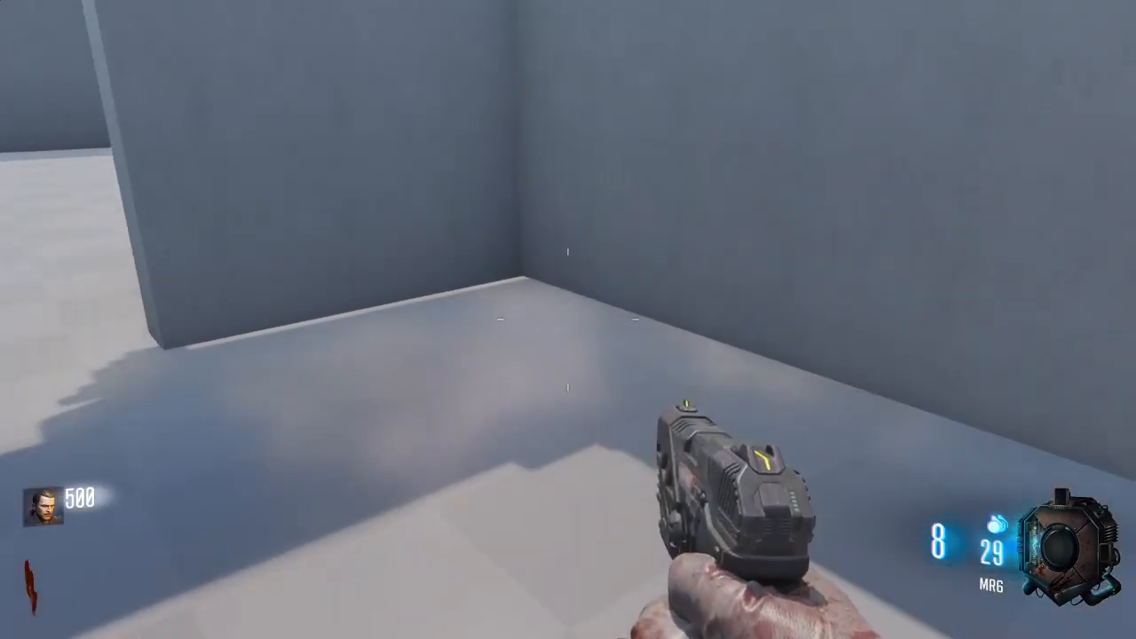
{"action": "key", "text": "w"}
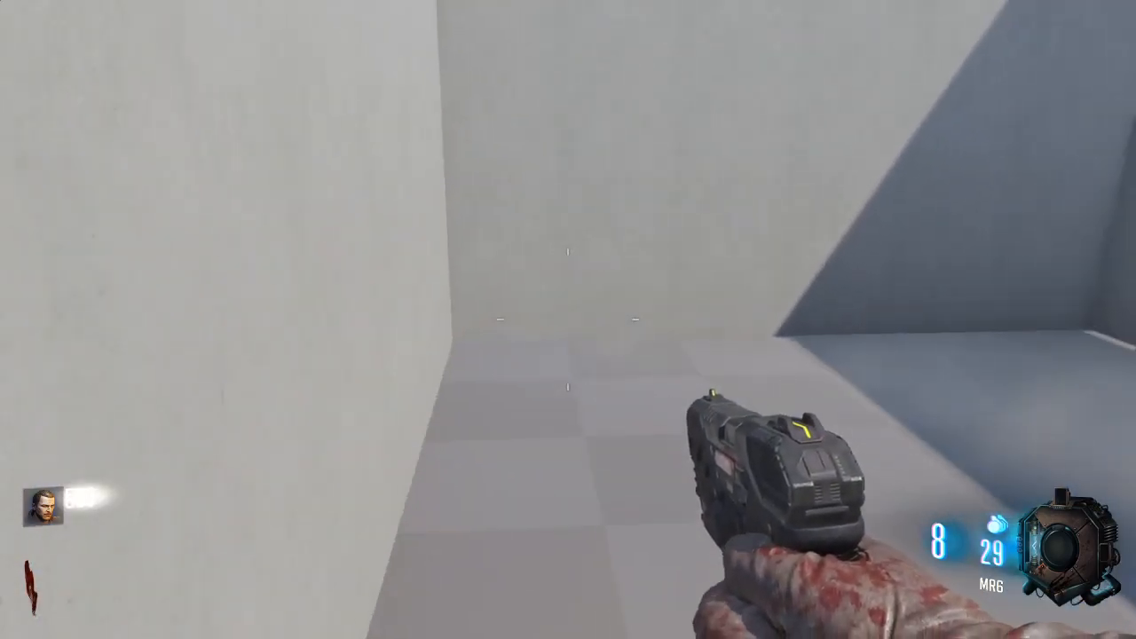
{"action": "key", "text": "w"}
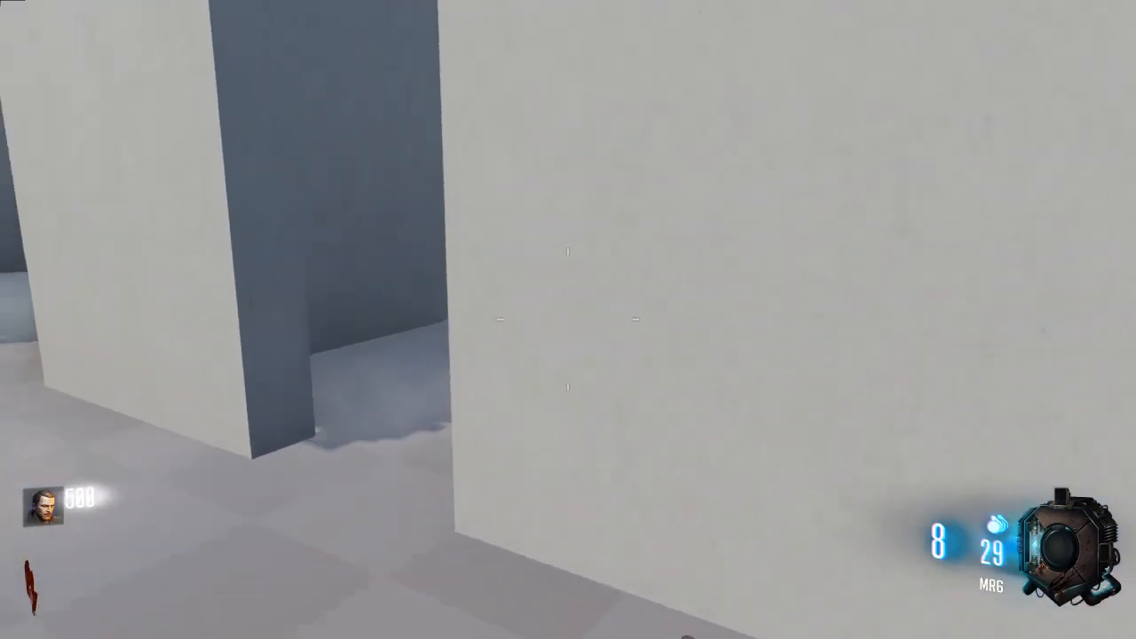
{"action": "key", "text": "w"}
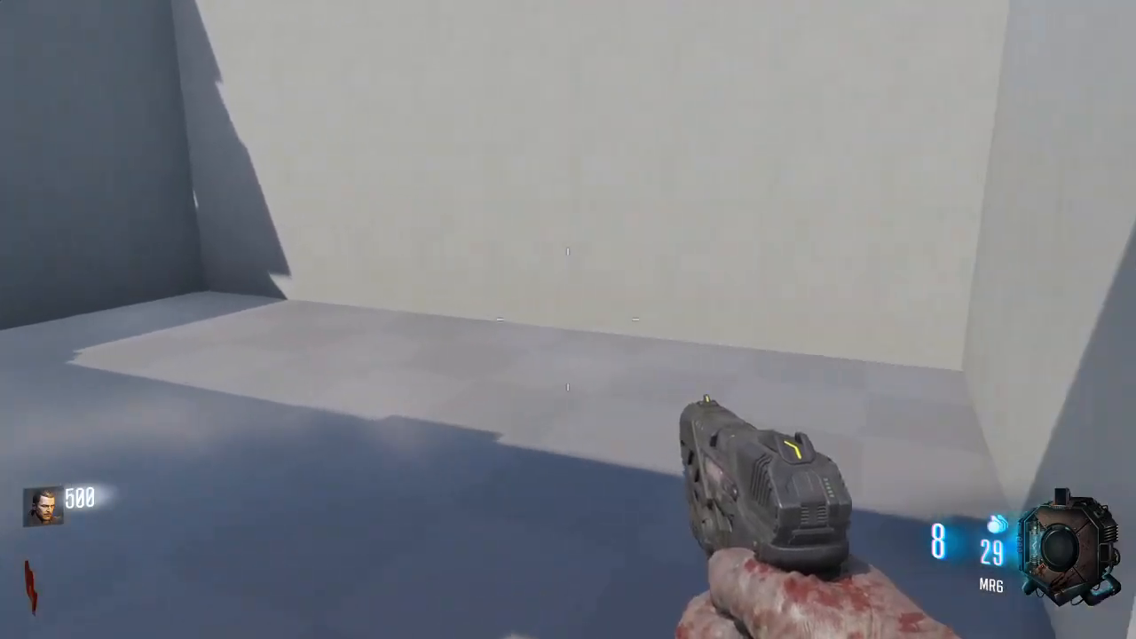
{"action": "key", "text": "w"}
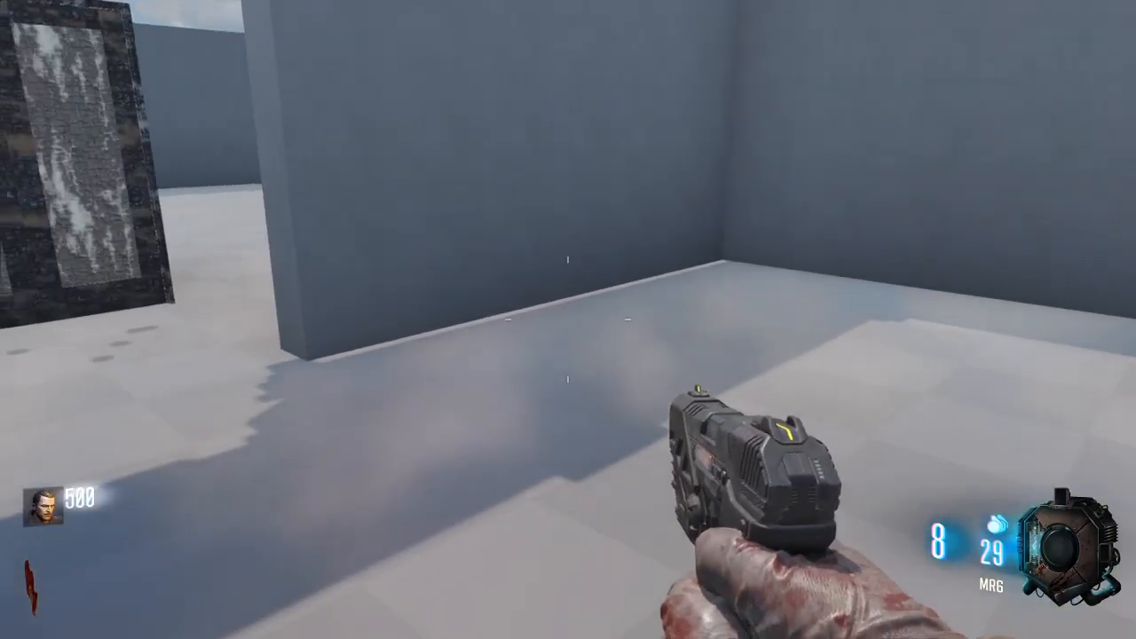
{"action": "key", "text": "w"}
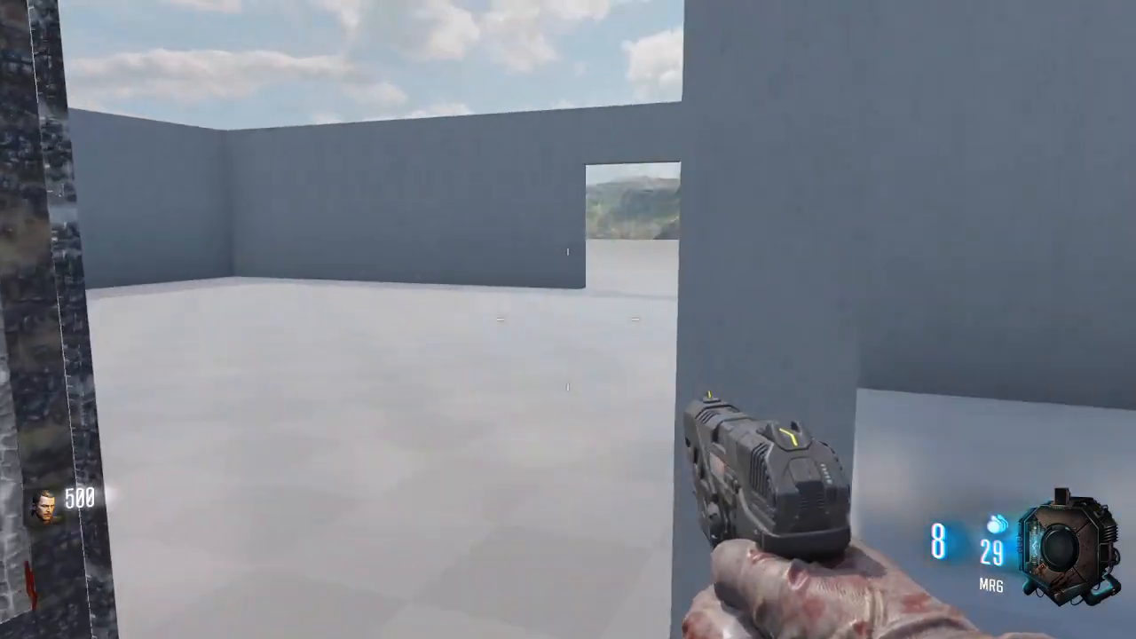
{"action": "key", "text": "w"}
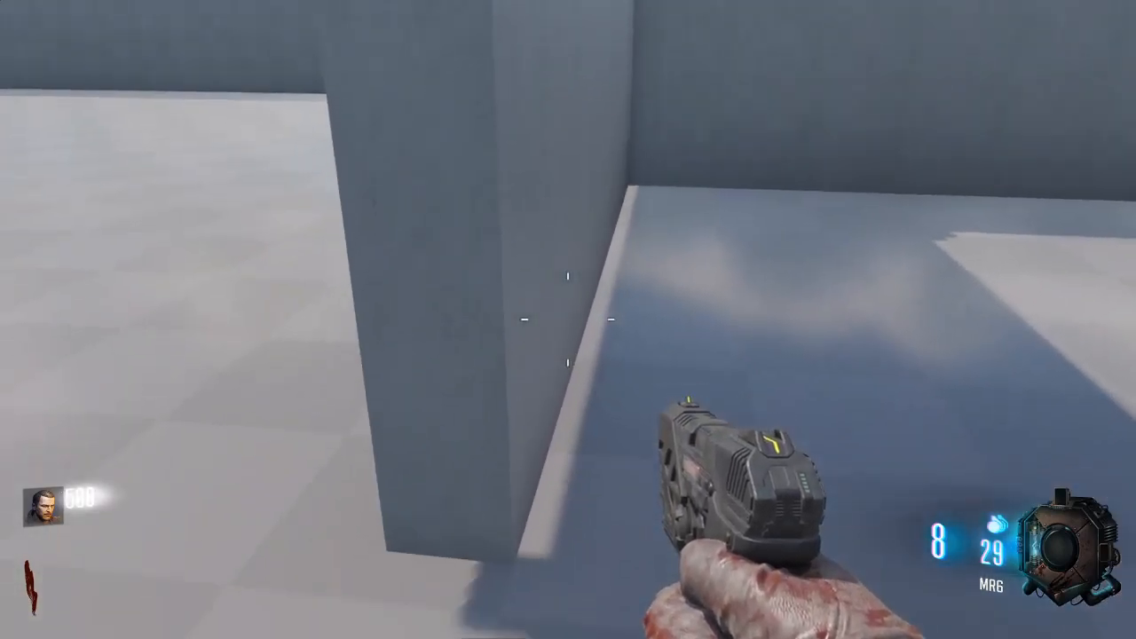
{"action": "key", "text": "w"}
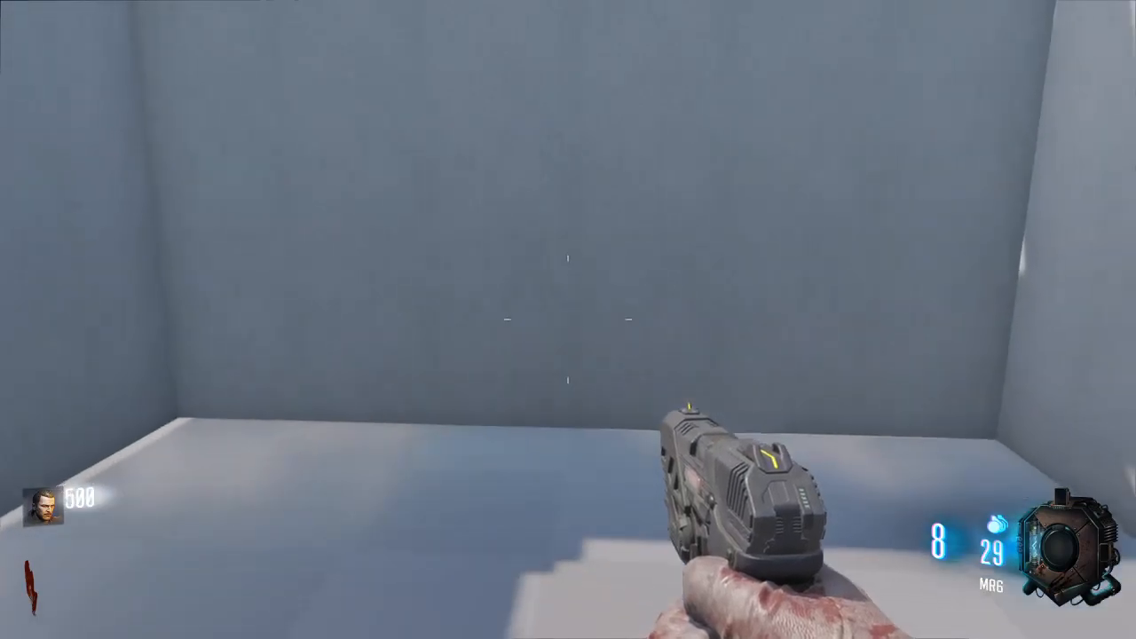
{"action": "key", "text": "w"}
{"action": "key", "text": "s"}
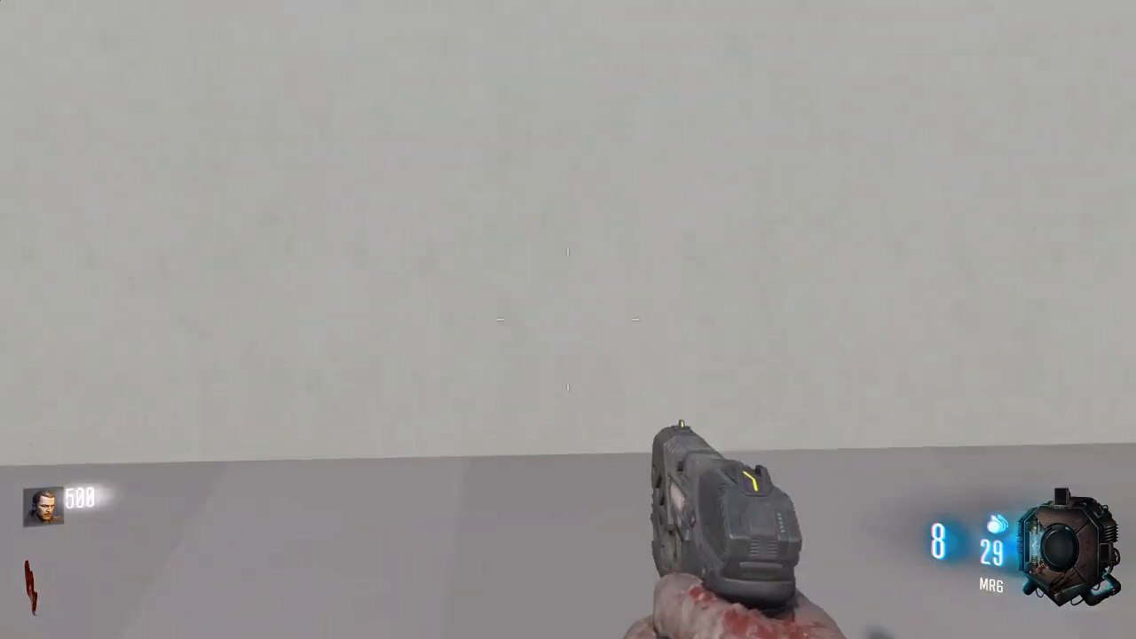
{"action": "key", "text": "w"}
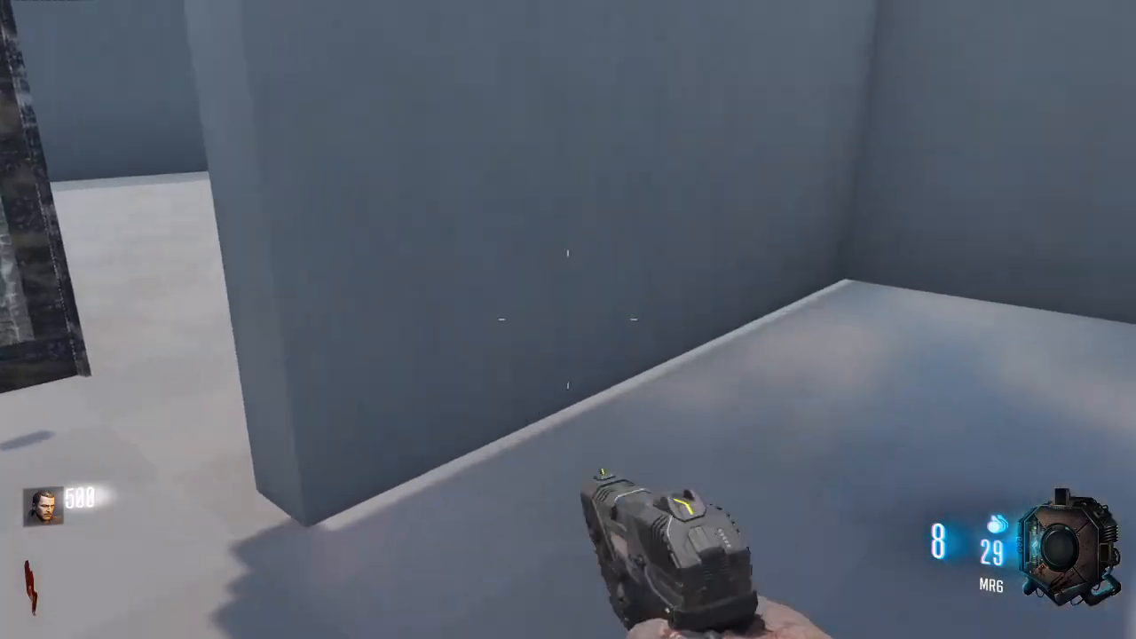
{"action": "key", "text": "w"}
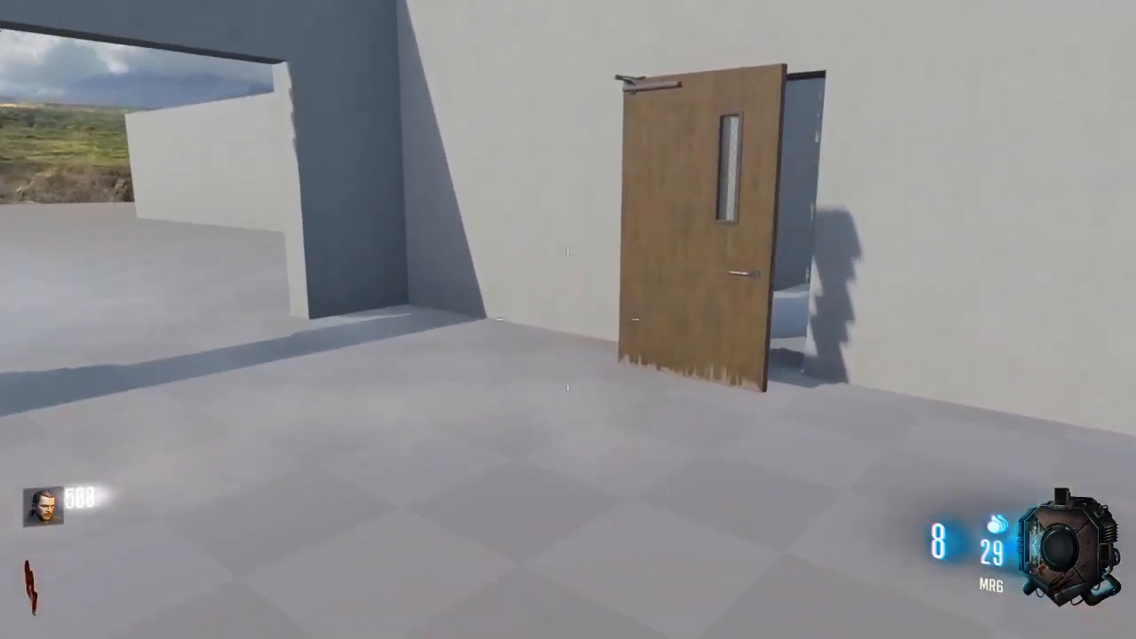
Step: Inspect the wooden door and the rooms behind it in the running map, checking the plaster and shadows on their walls
{"action": "key", "text": "f"}
{"action": "key", "text": "w"}
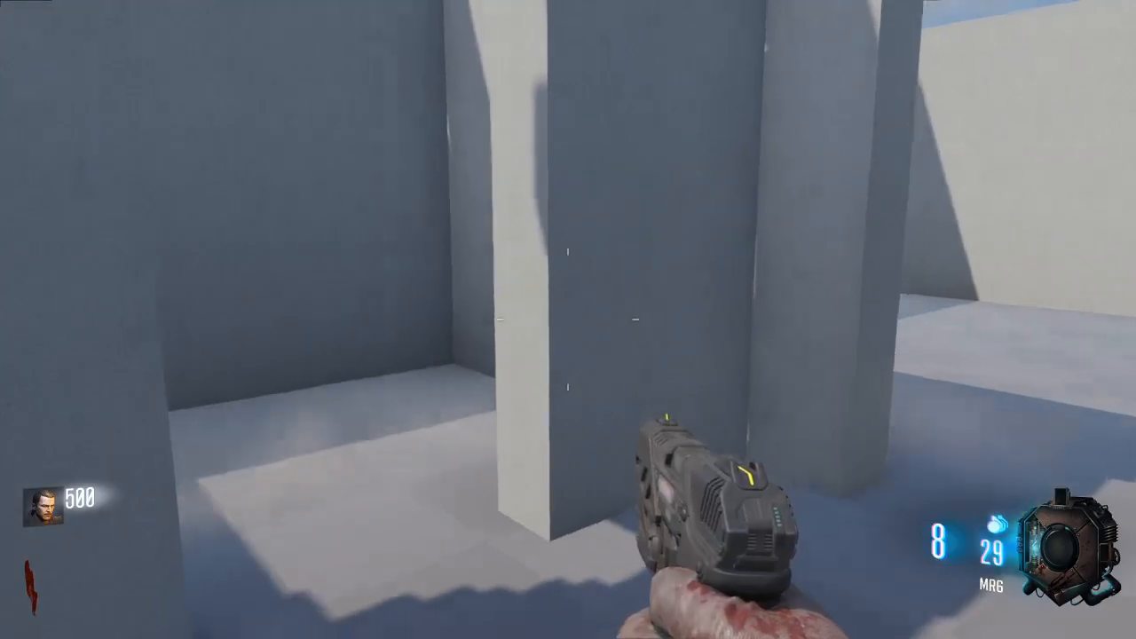
{"action": "key", "text": "s"}
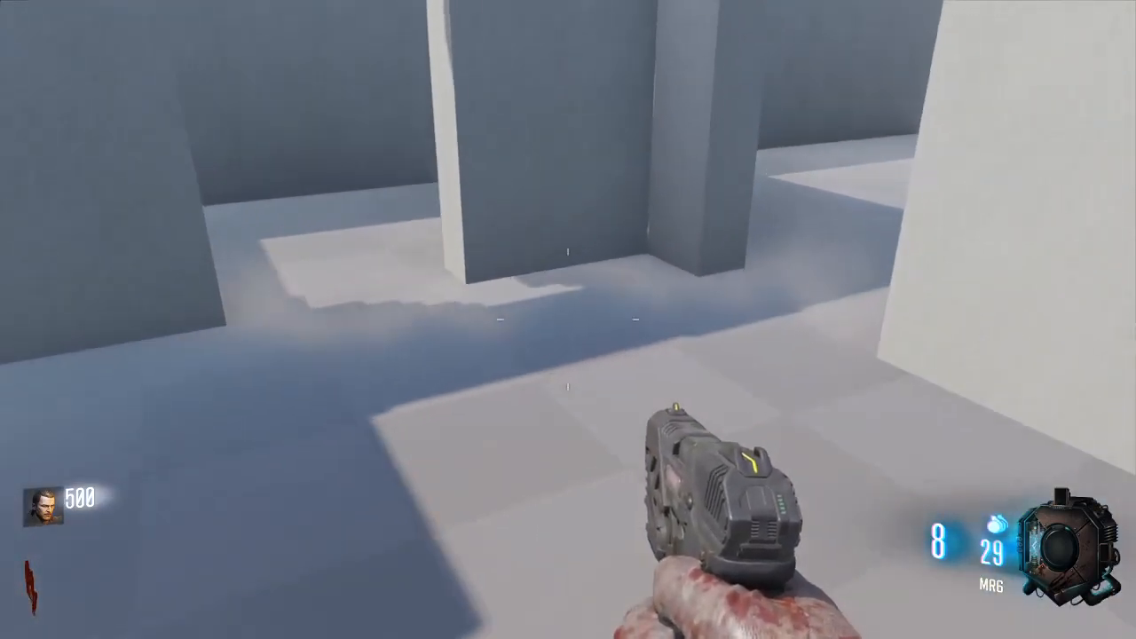
{"action": "key", "text": "w"}
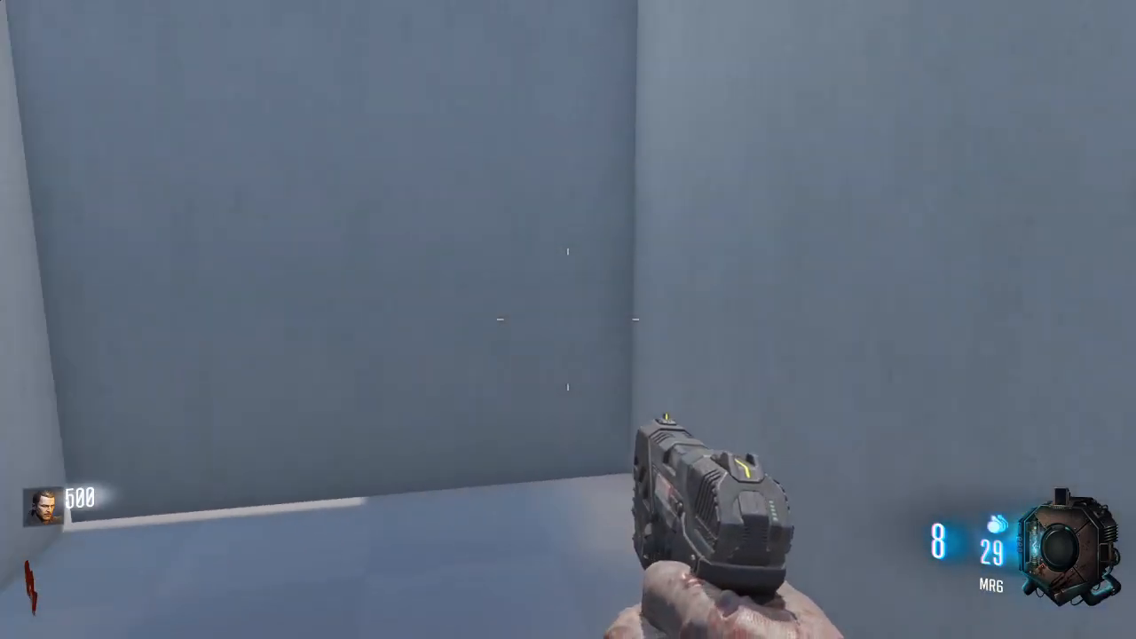
{"action": "key", "text": "w"}
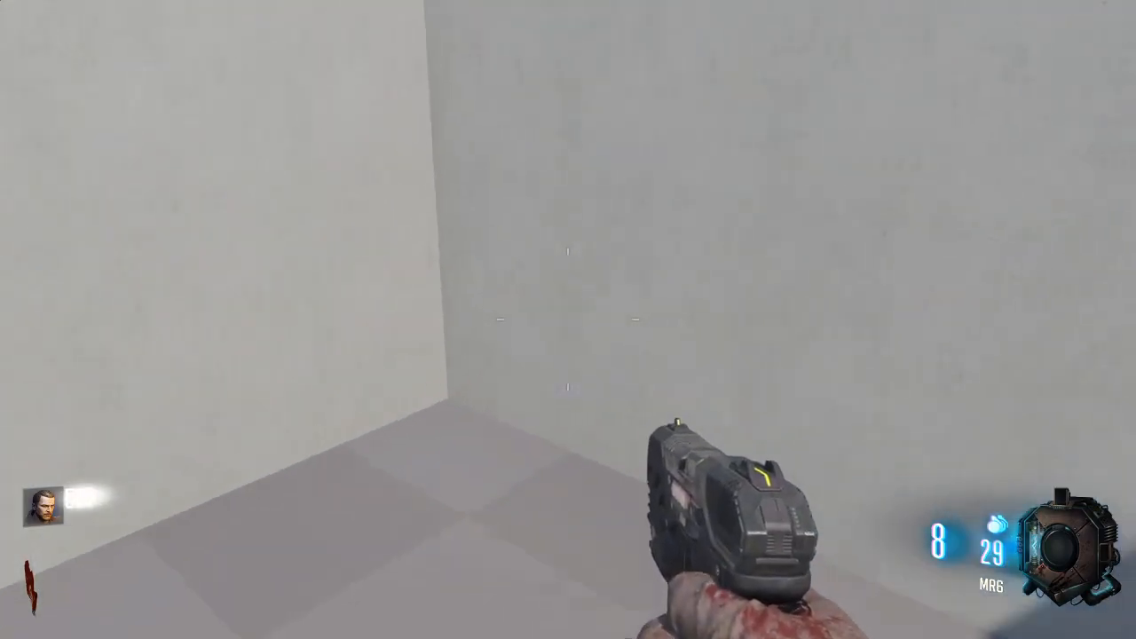
{"action": "key", "text": "s"}
{"action": "key", "text": "w"}
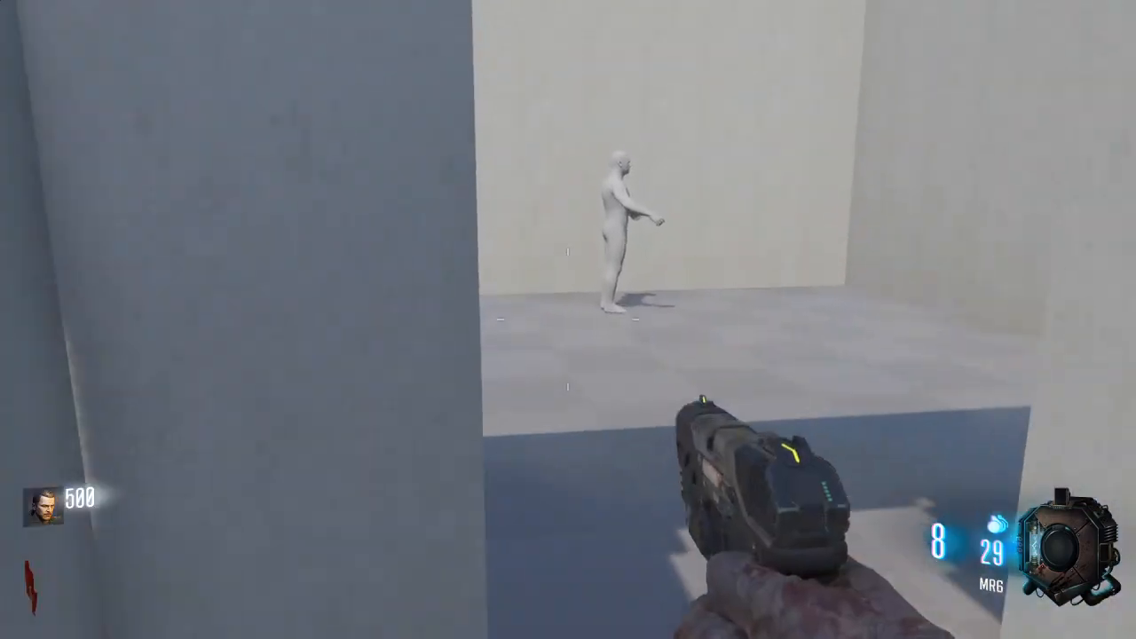
{"action": "key", "text": "w"}
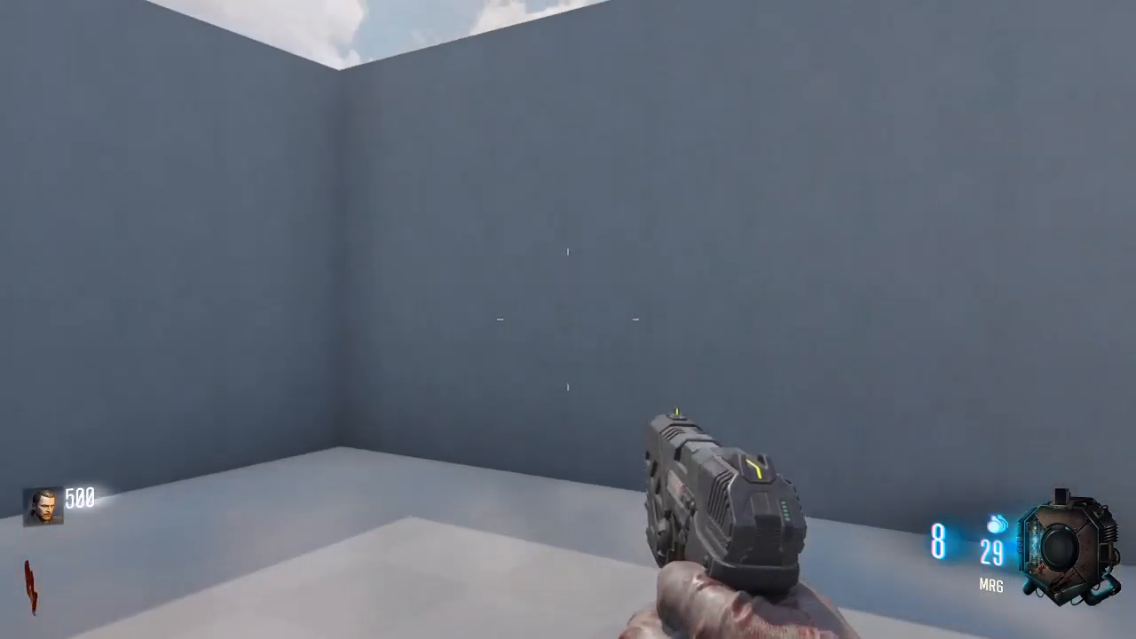
{"action": "key", "text": "w"}
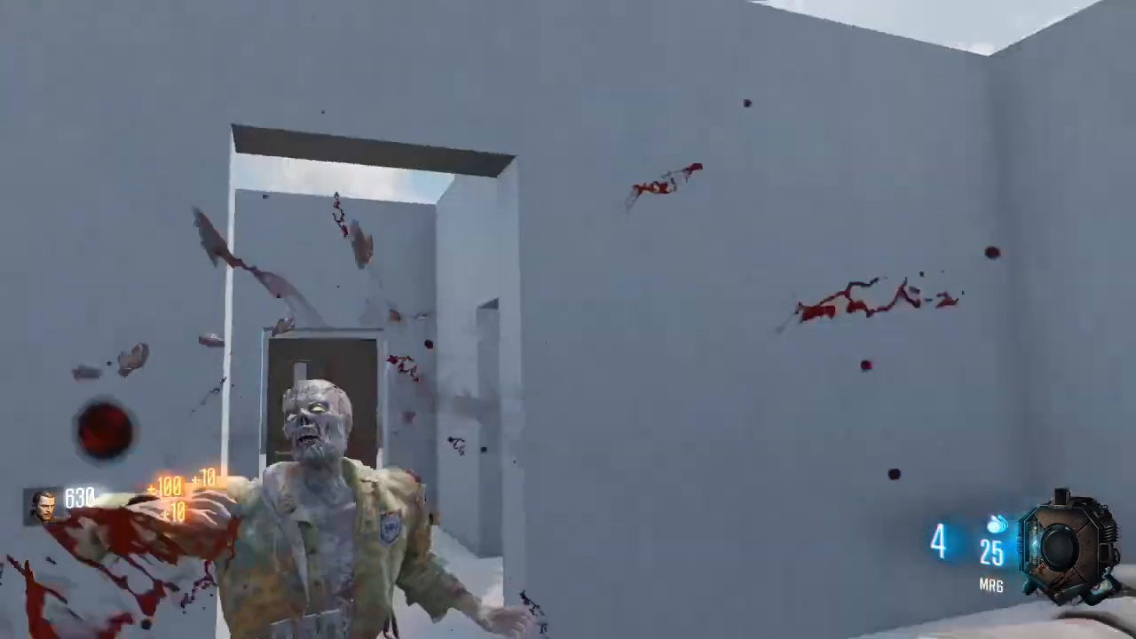
{"action": "key", "text": "w"}
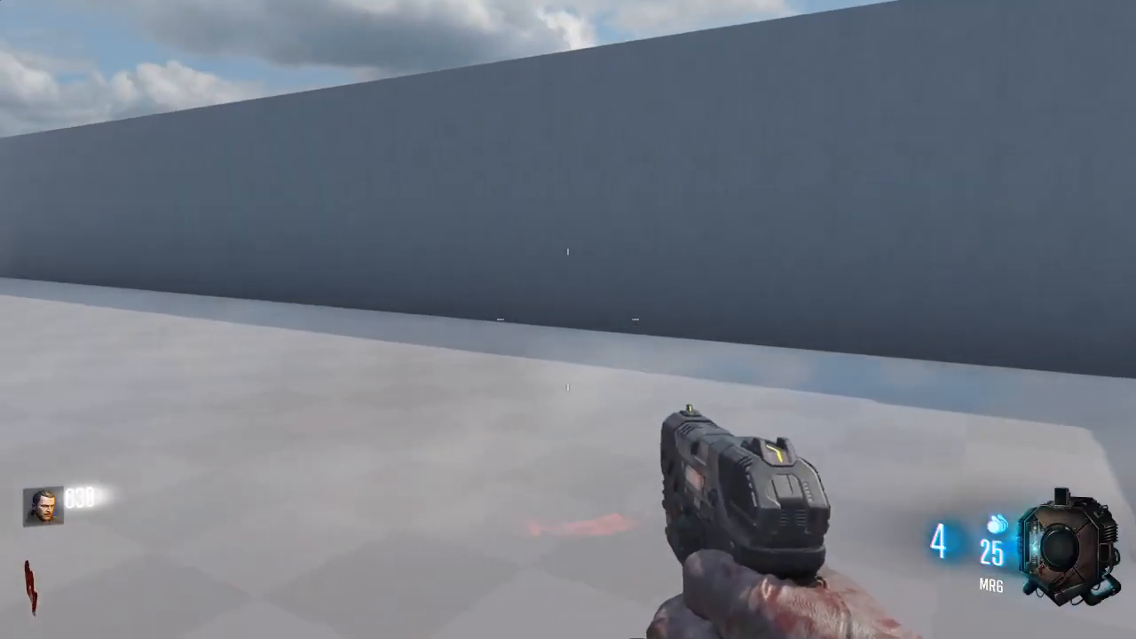
Step: Test the zombies in the large hall by shooting and meleeing them near the wide opening and the wooden door
{"action": "key", "text": "shift+w"}
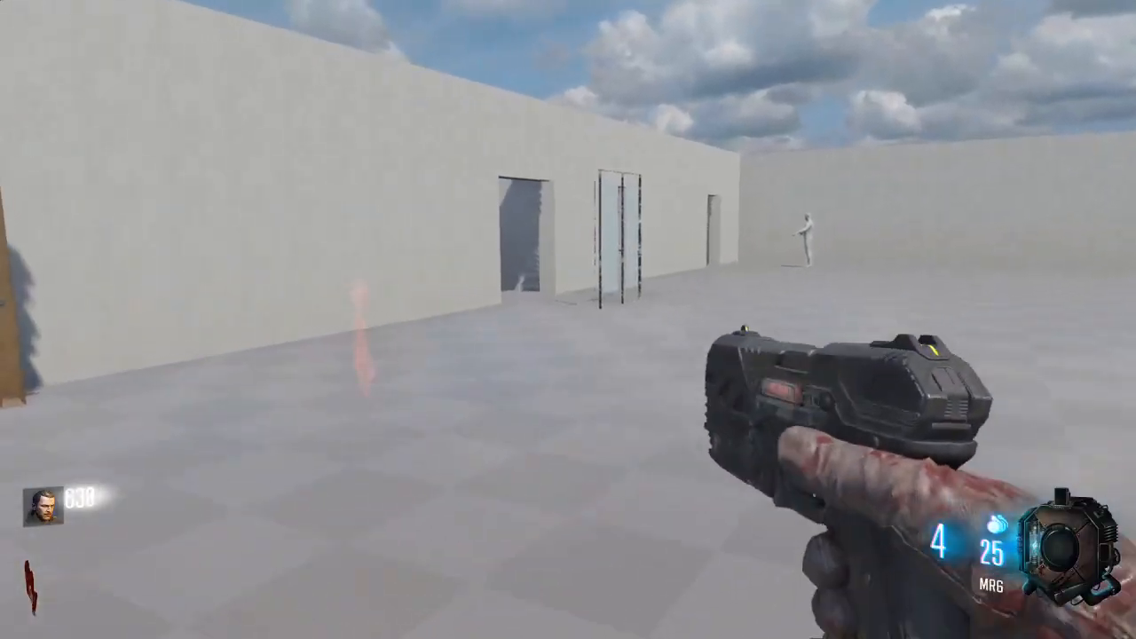
{"action": "key", "text": "s"}
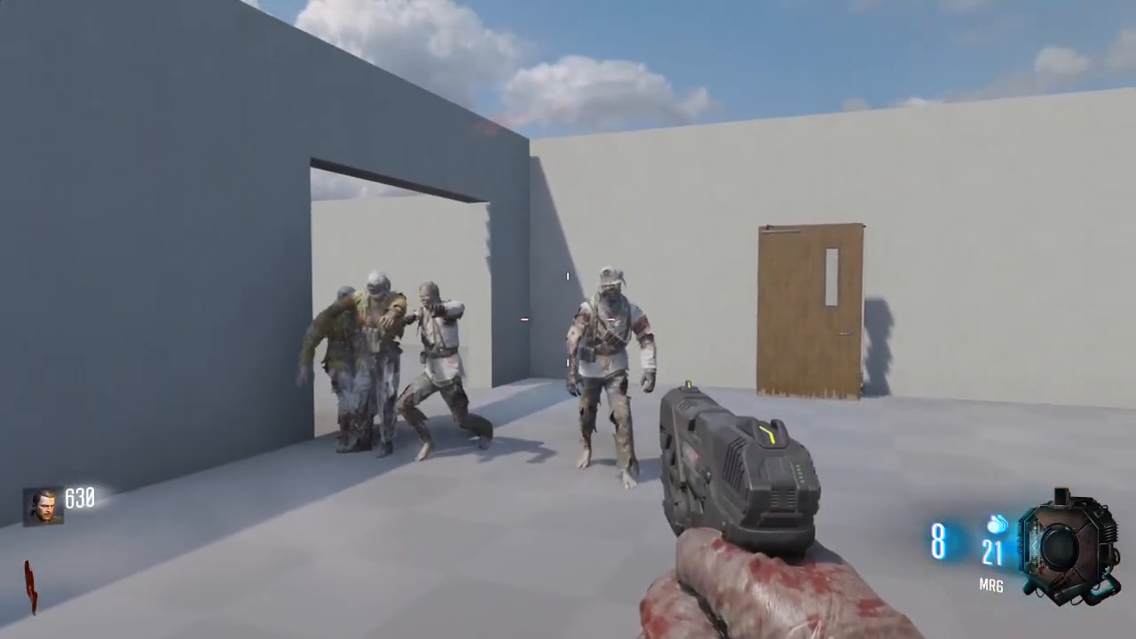
{"action": "left_click", "coordinate": [568, 320]}
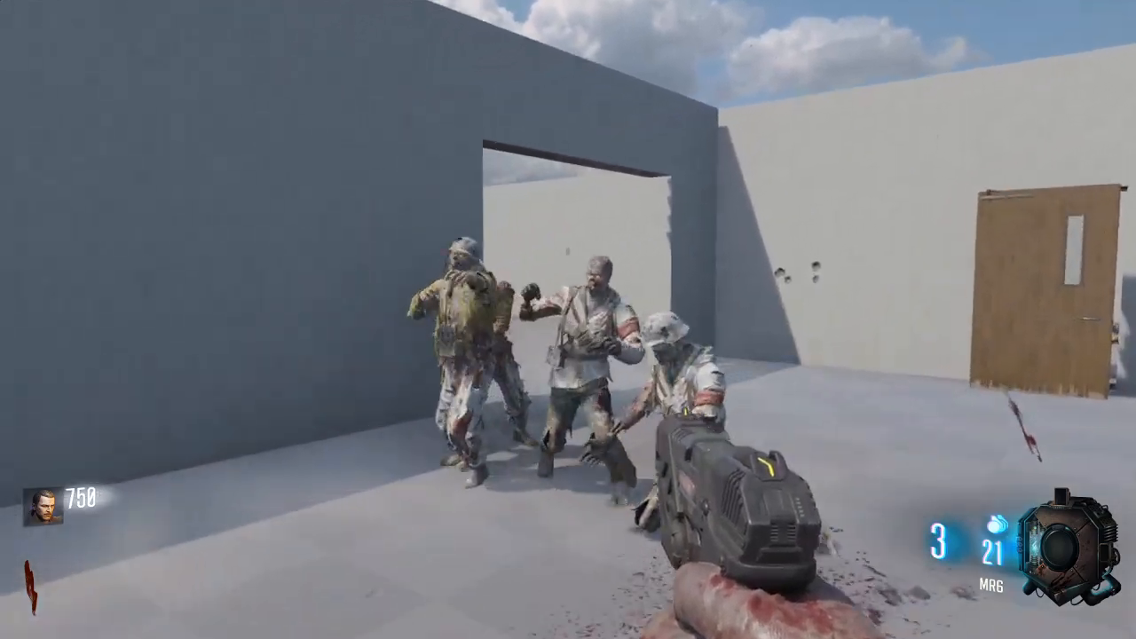
{"action": "key", "text": "v"}
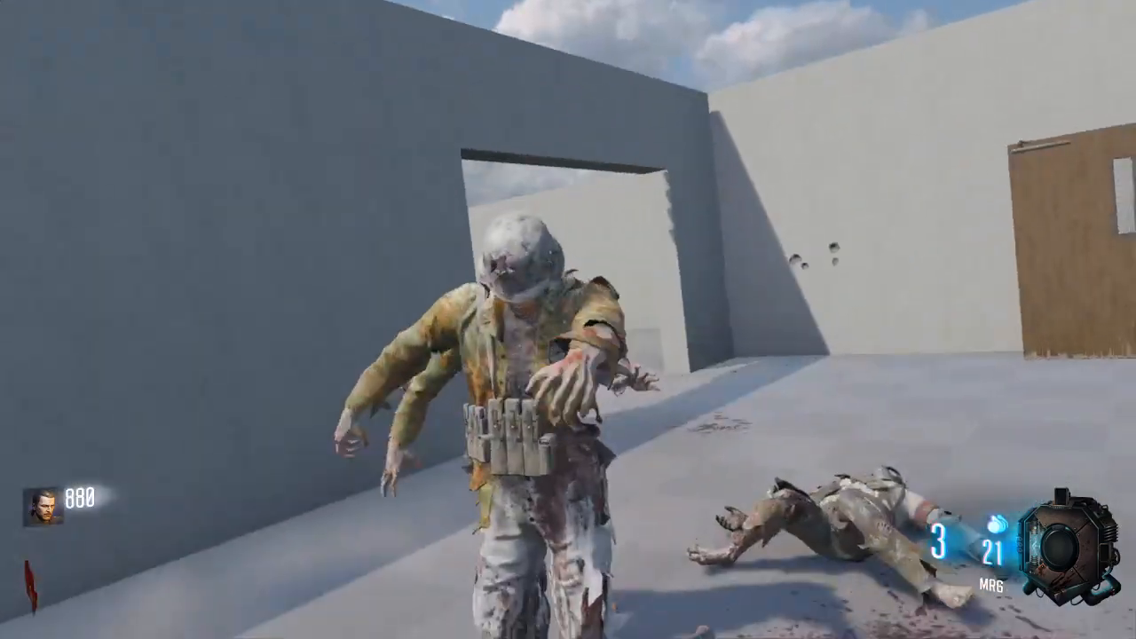
{"action": "key", "text": "v"}
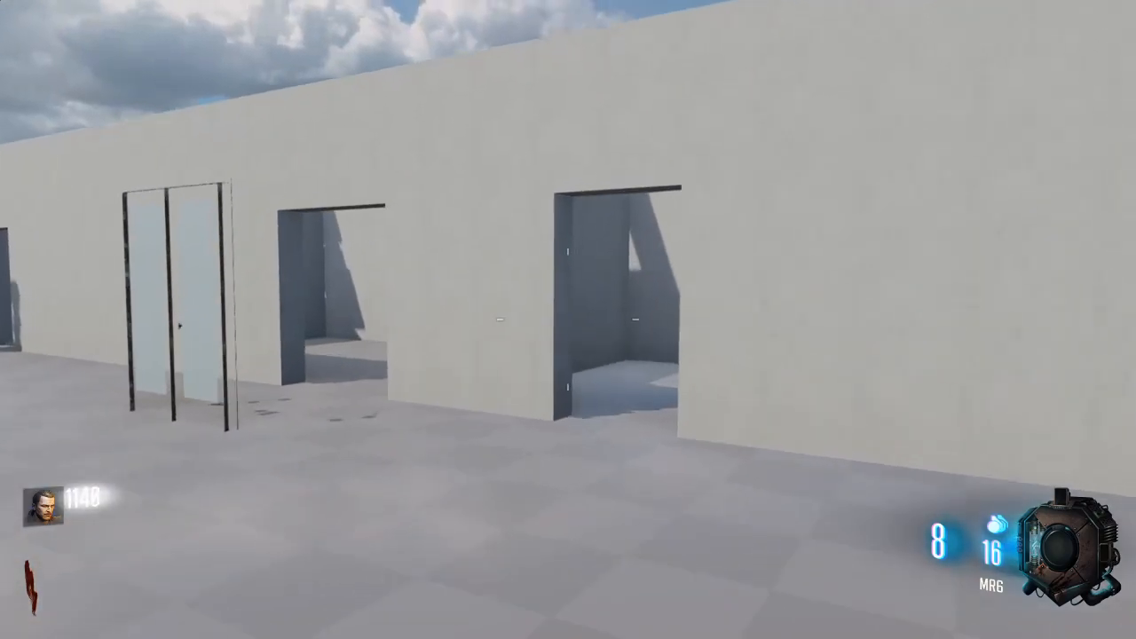
Step: Walk through the small rooms beside the glass doors and examine the plaster and shadows on their walls and doorways
{"action": "key", "text": "w"}
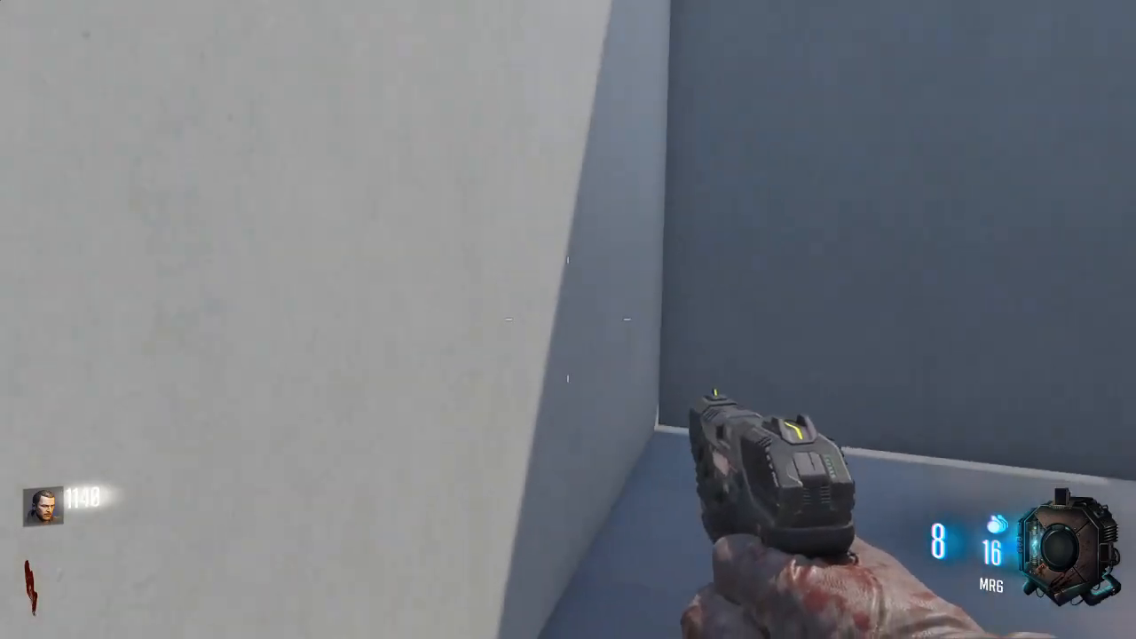
{"action": "key", "text": "w"}
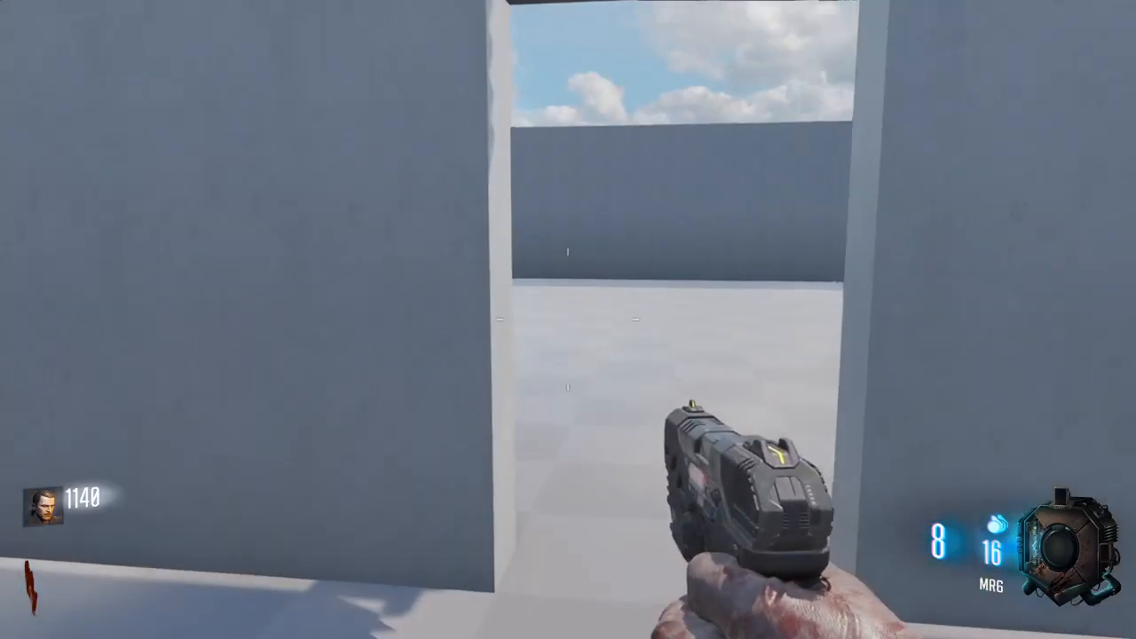
{"action": "key", "text": "w"}
{"action": "key", "text": "s"}
{"action": "key", "text": "w"}
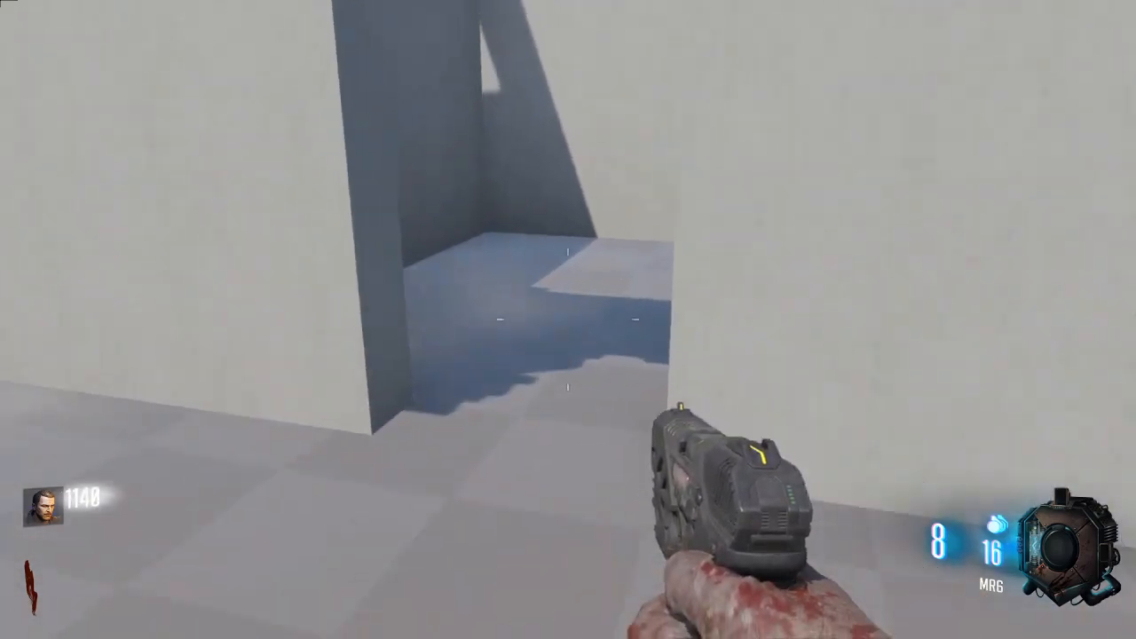
{"action": "key", "text": "w"}
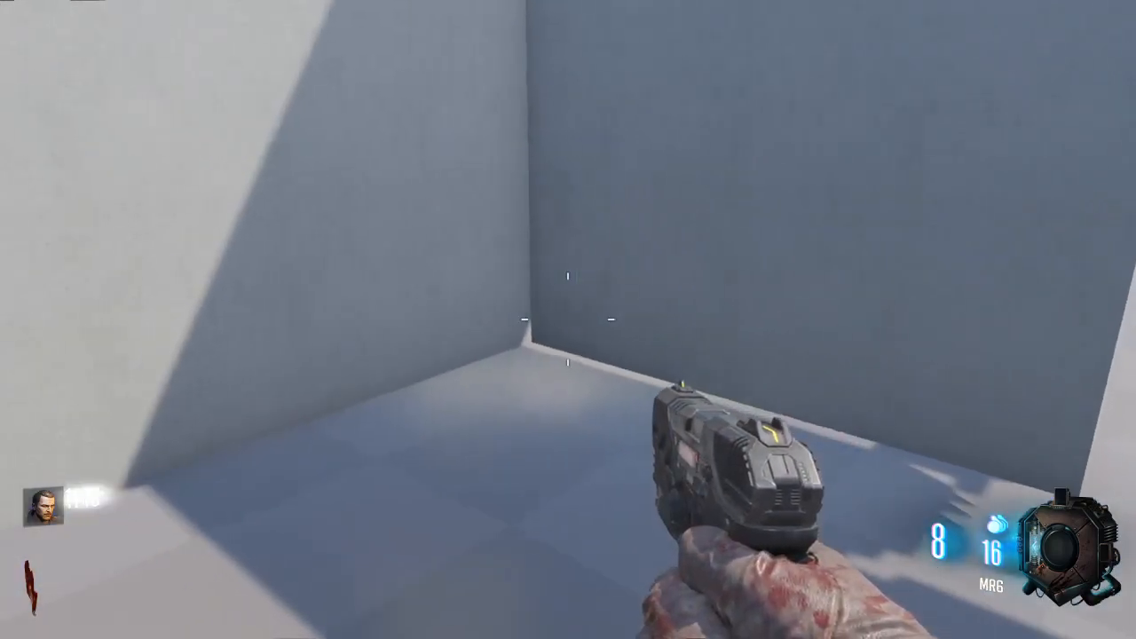
{"action": "key", "text": "a"}
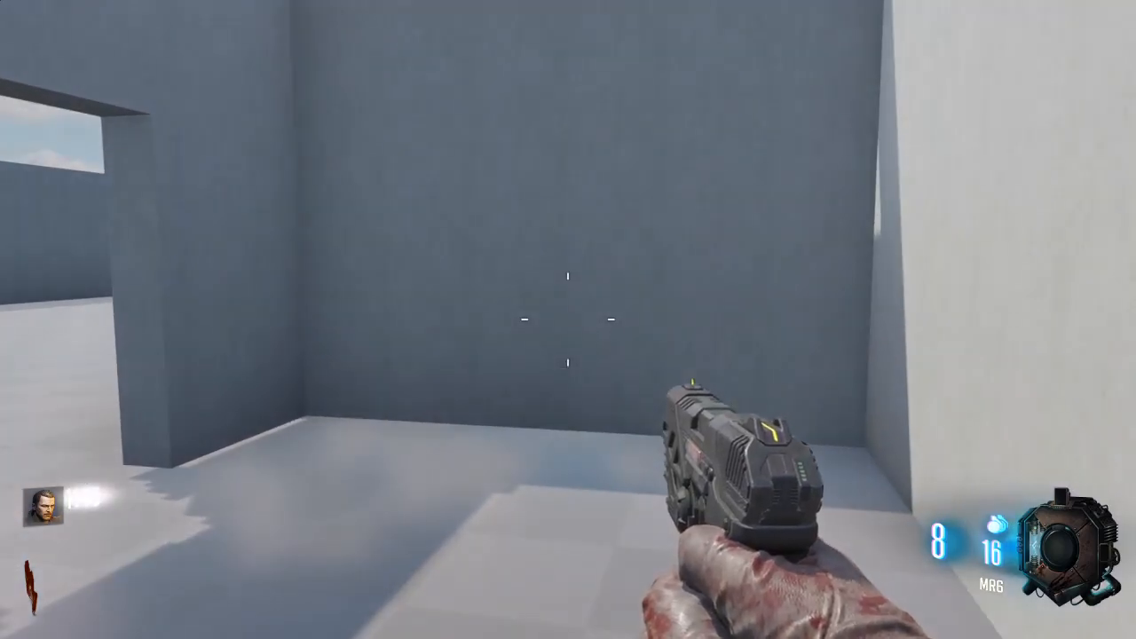
Step: Fire test shots at a shaded plaster wall in the small room and reload the pistol
{"action": "left_click", "coordinate": [568, 320]}
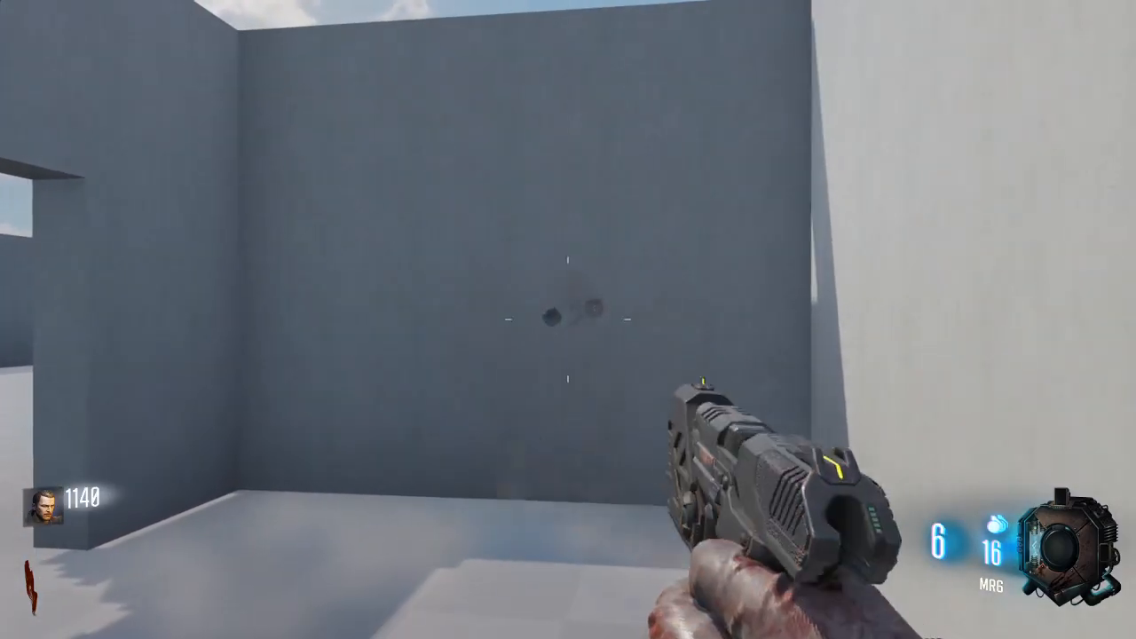
{"action": "left_click", "coordinate": [568, 319]}
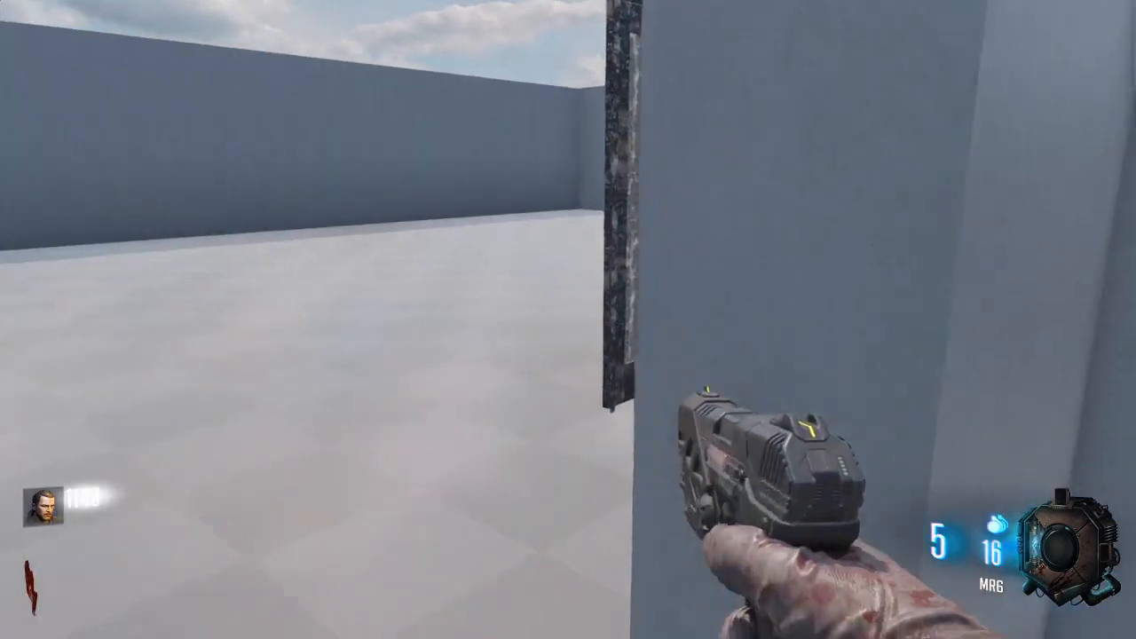
{"action": "key", "text": "r"}
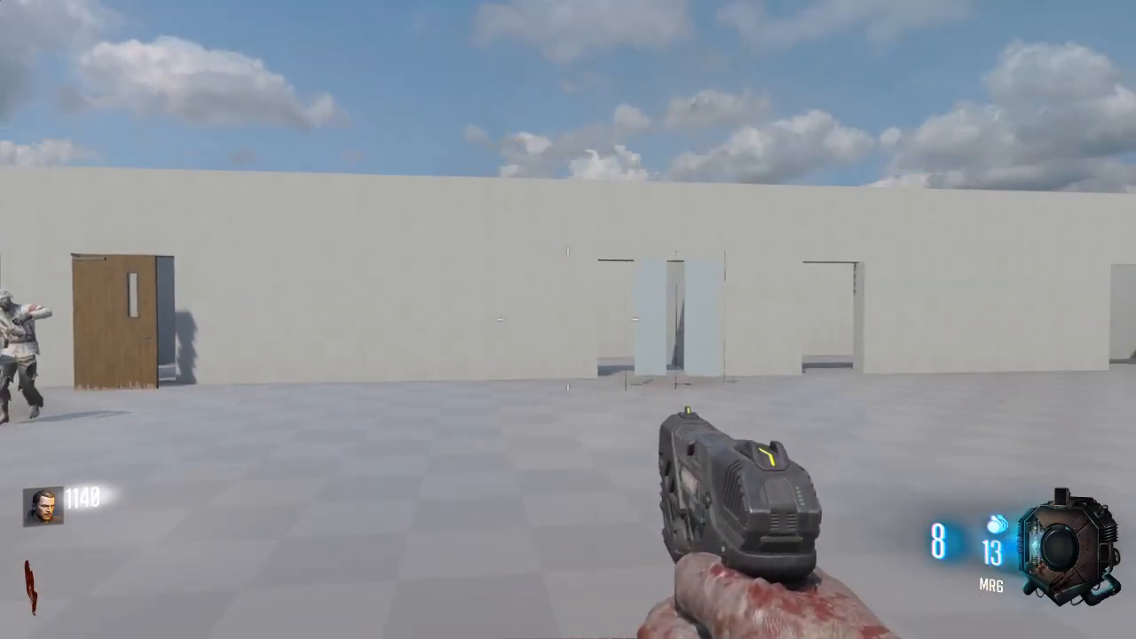
Step: Cross the large hall and inspect the plaster in the rooms along the wall with the wooden and glass doors
{"action": "key", "text": "w"}
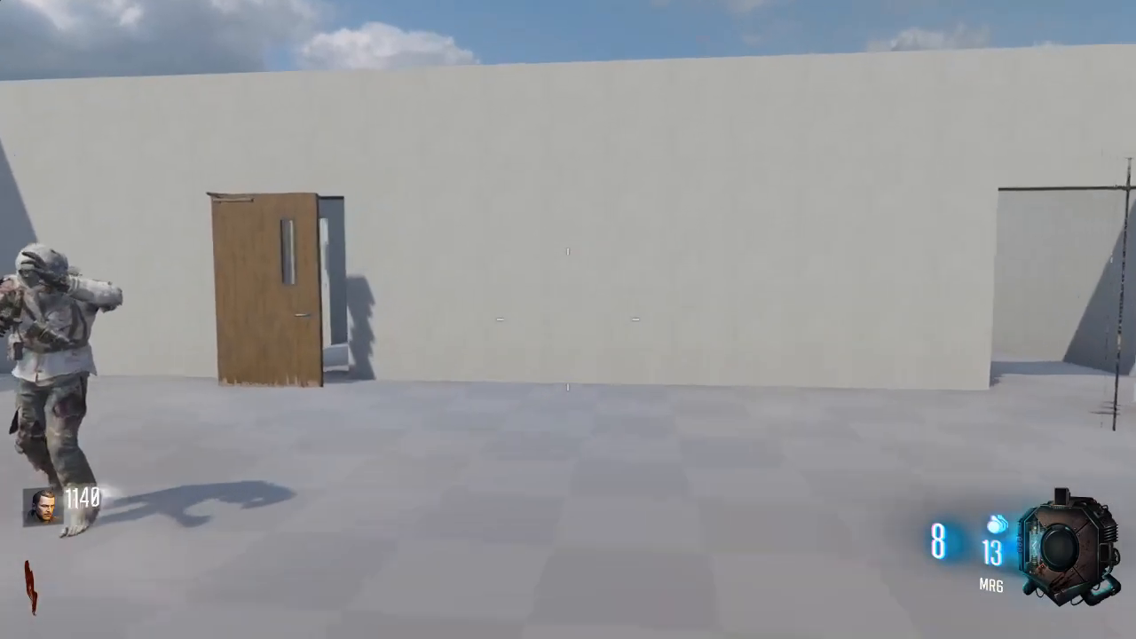
{"action": "key", "text": "w"}
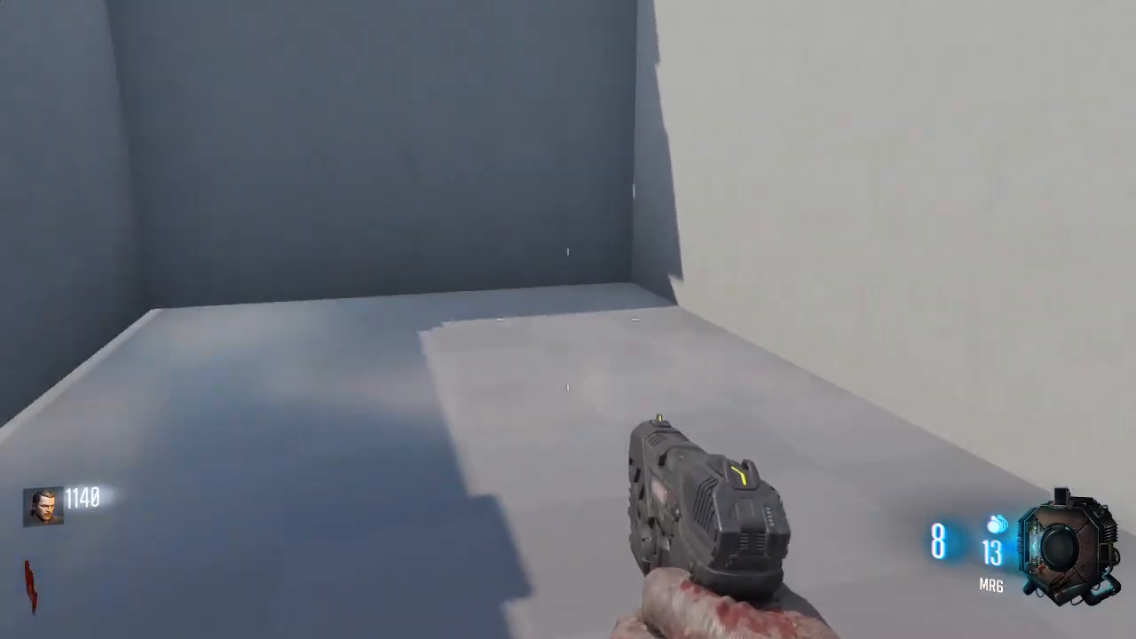
{"action": "key", "text": "w"}
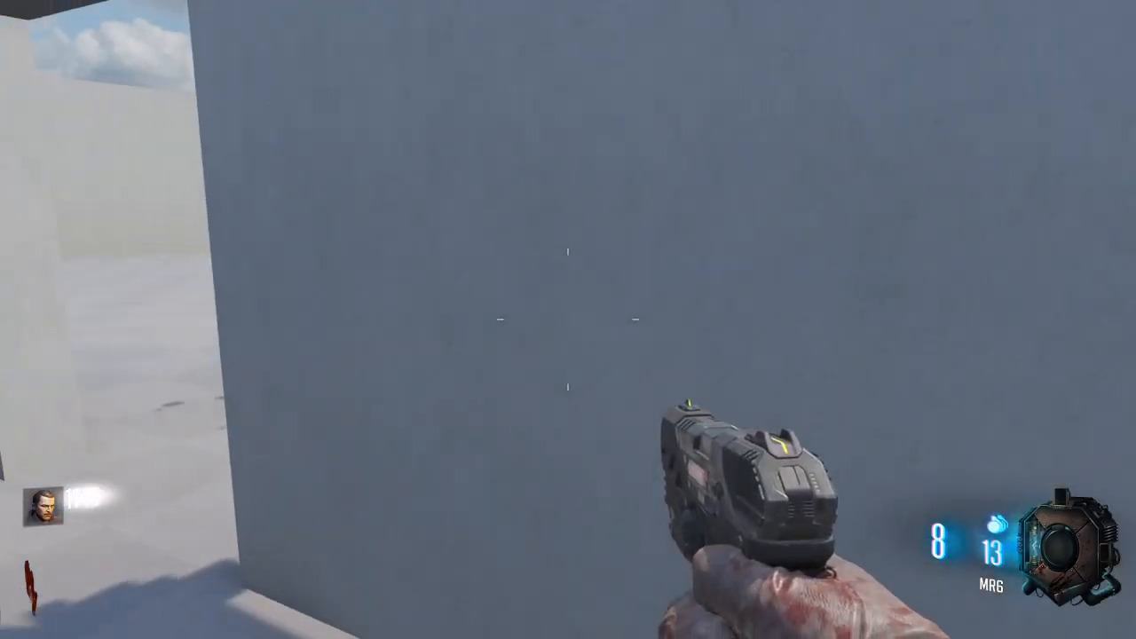
{"action": "key", "text": "w"}
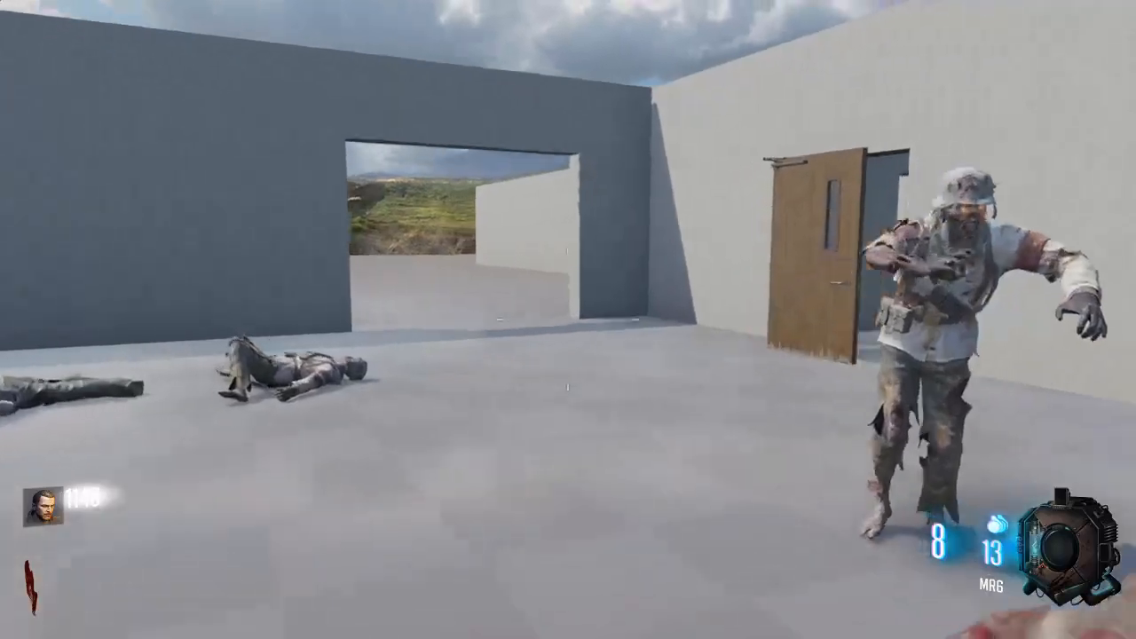
{"action": "key", "text": "w"}
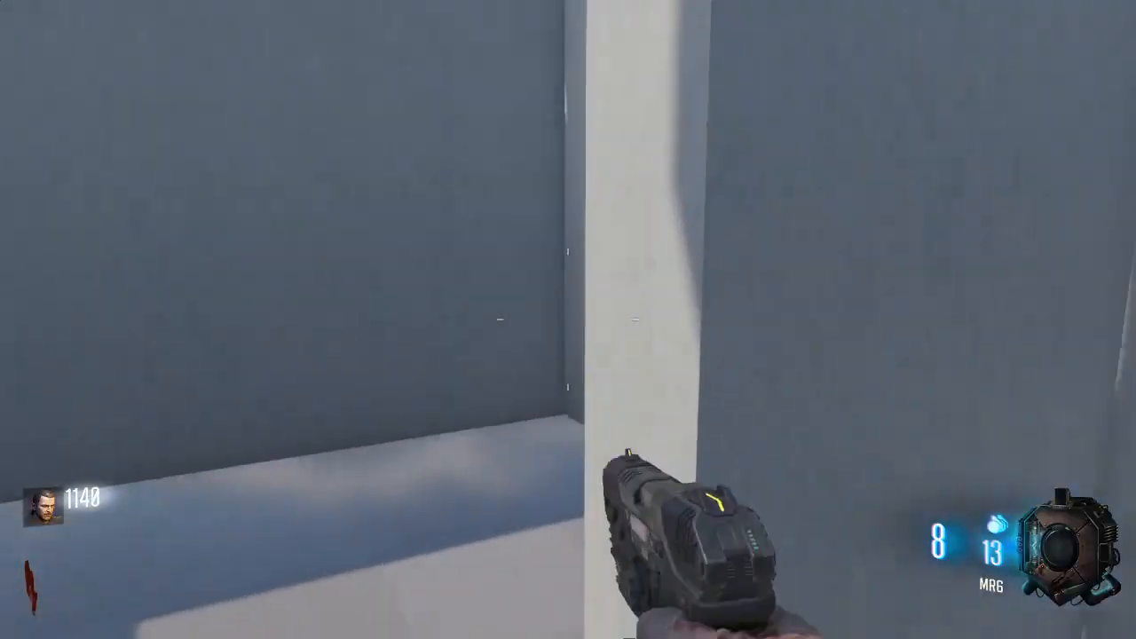
{"action": "key", "text": "w"}
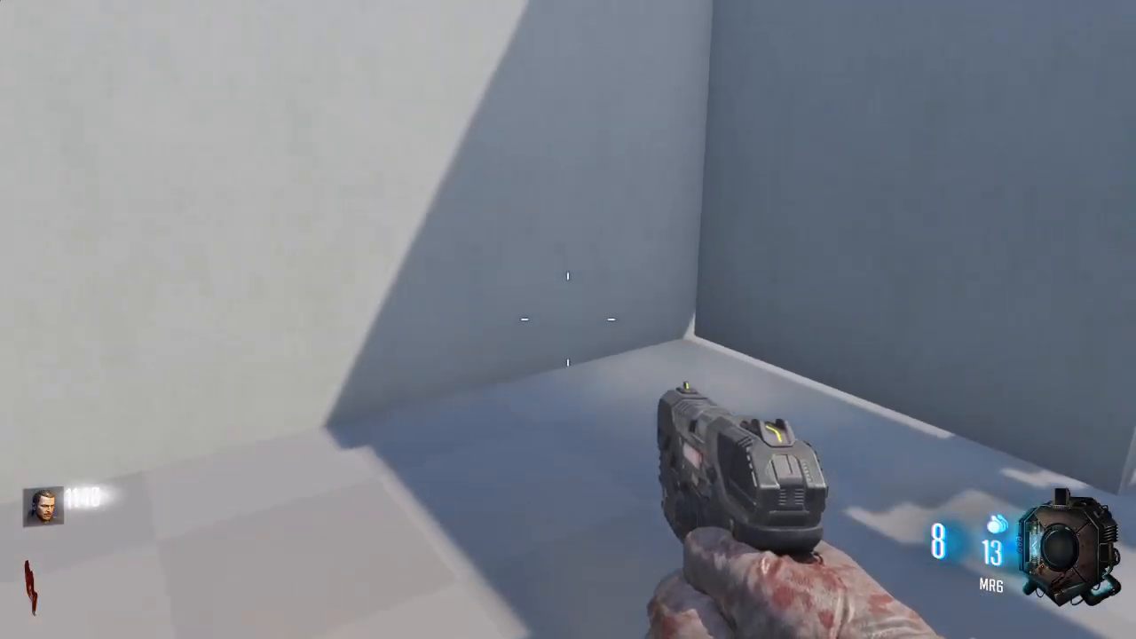
Step: Test bullet impacts on the small room's shaded wall and inspect the plaster above its doorway
{"action": "left_click", "coordinate": [568, 320]}
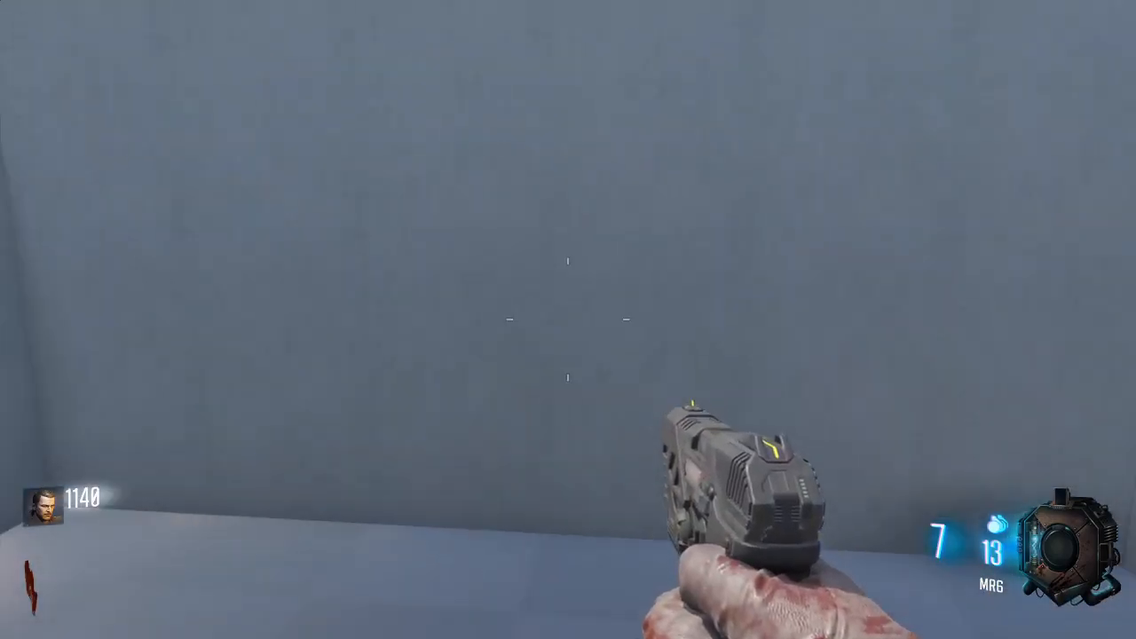
{"action": "key", "text": "s"}
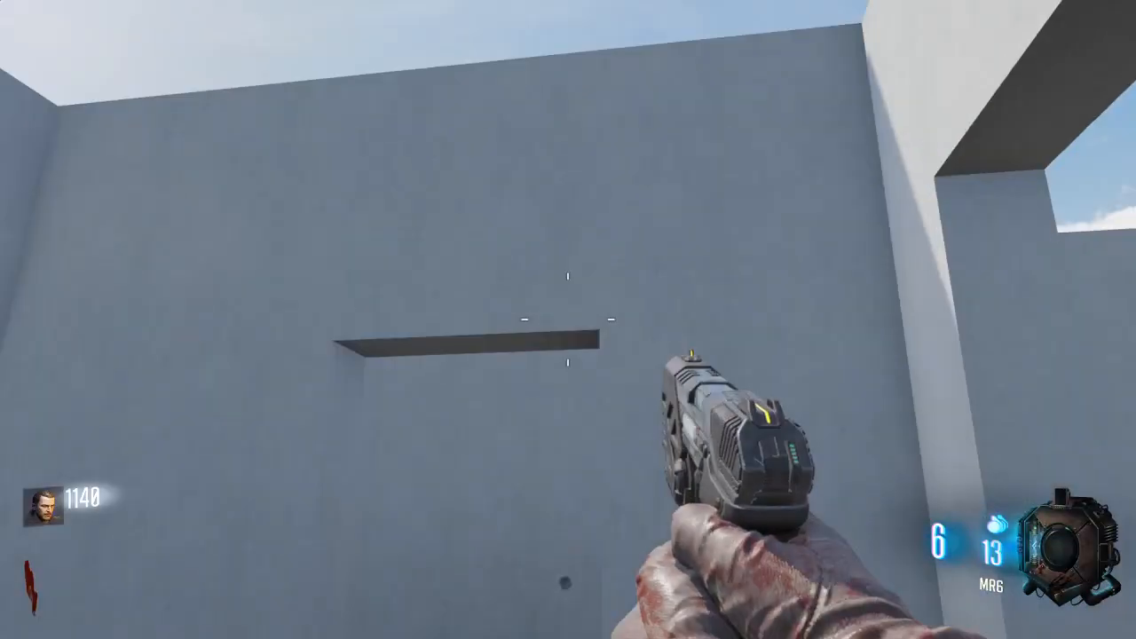
{"action": "key", "text": "w"}
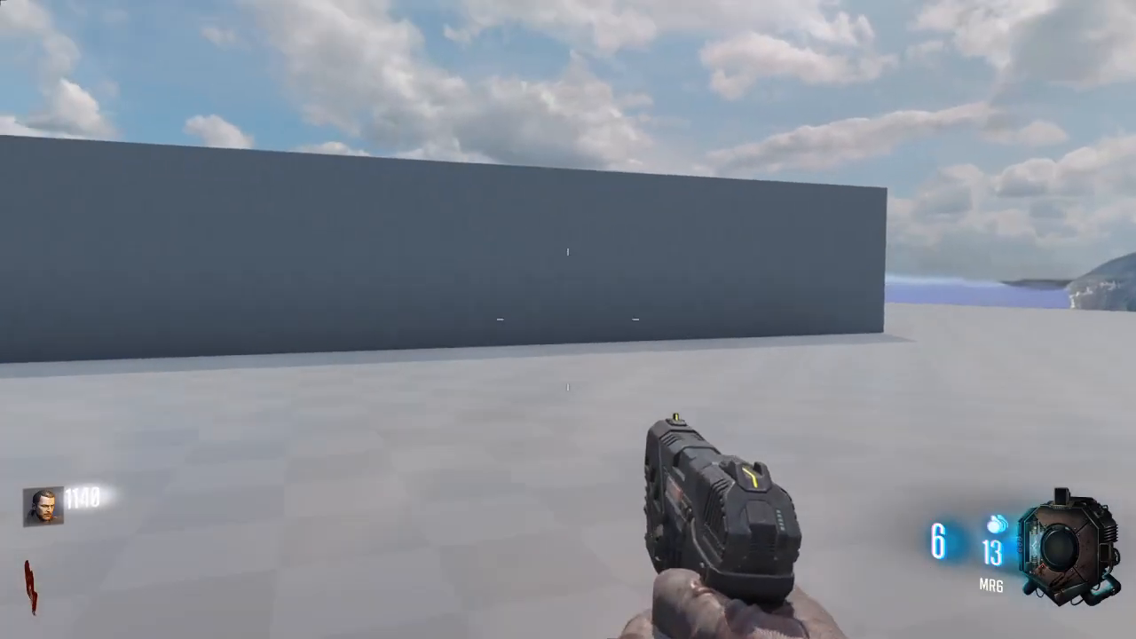
Step: Examine the long shaded walls in the open area and fire at one to check the bullet impact
{"action": "key", "text": "w"}
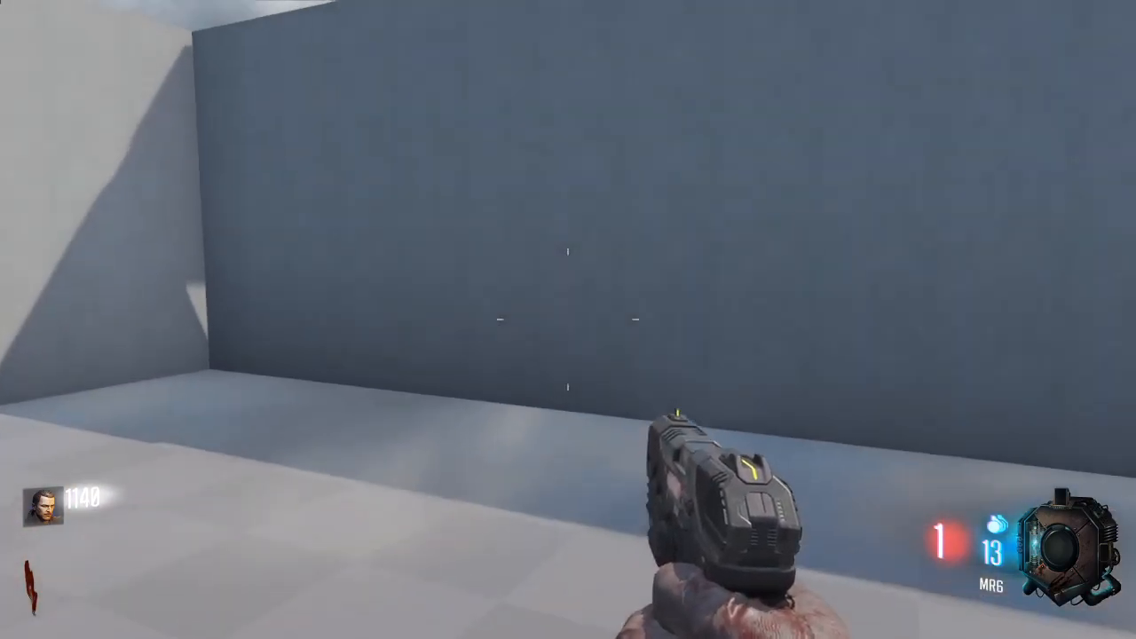
{"action": "left_click", "coordinate": [568, 320]}
{"action": "key", "text": "s"}
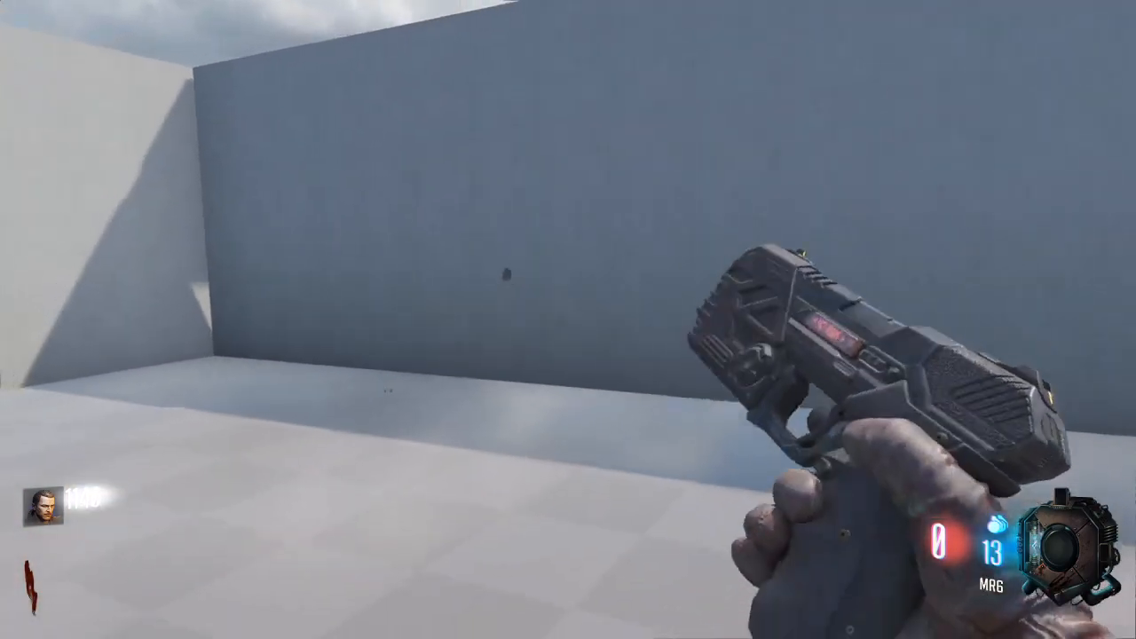
{"action": "key", "text": "w"}
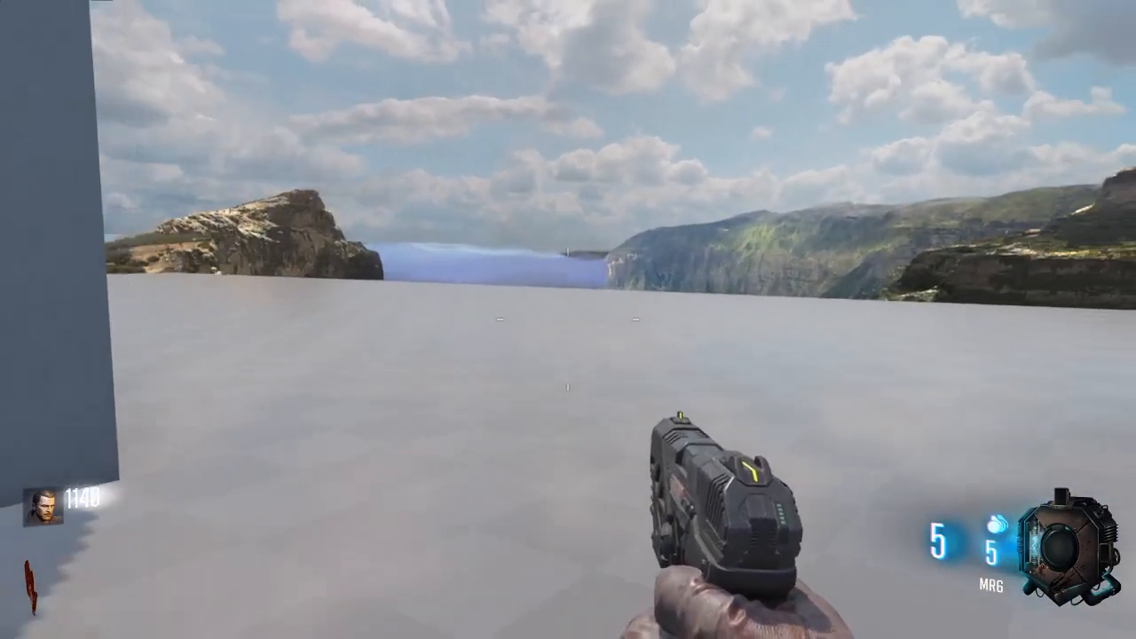
Step: Move around the open floor and fire more shots while checking the sunlit plaster walls
{"action": "left_click", "coordinate": [568, 319]}
{"action": "left_click", "coordinate": [568, 319]}
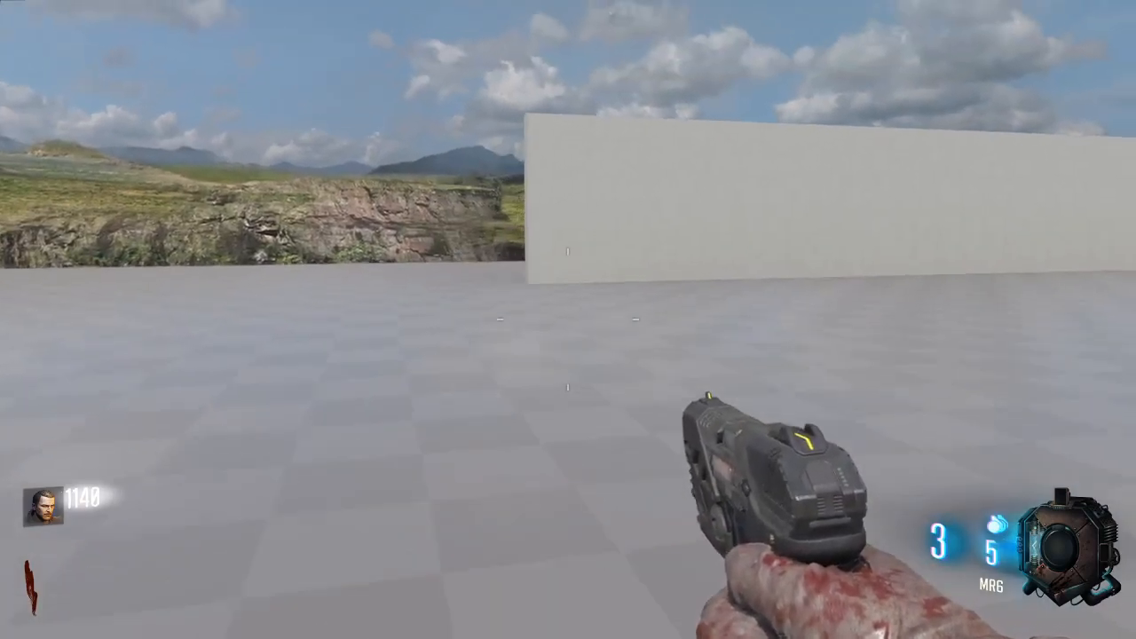
{"action": "left_click", "coordinate": [568, 319]}
{"action": "left_click", "coordinate": [568, 319]}
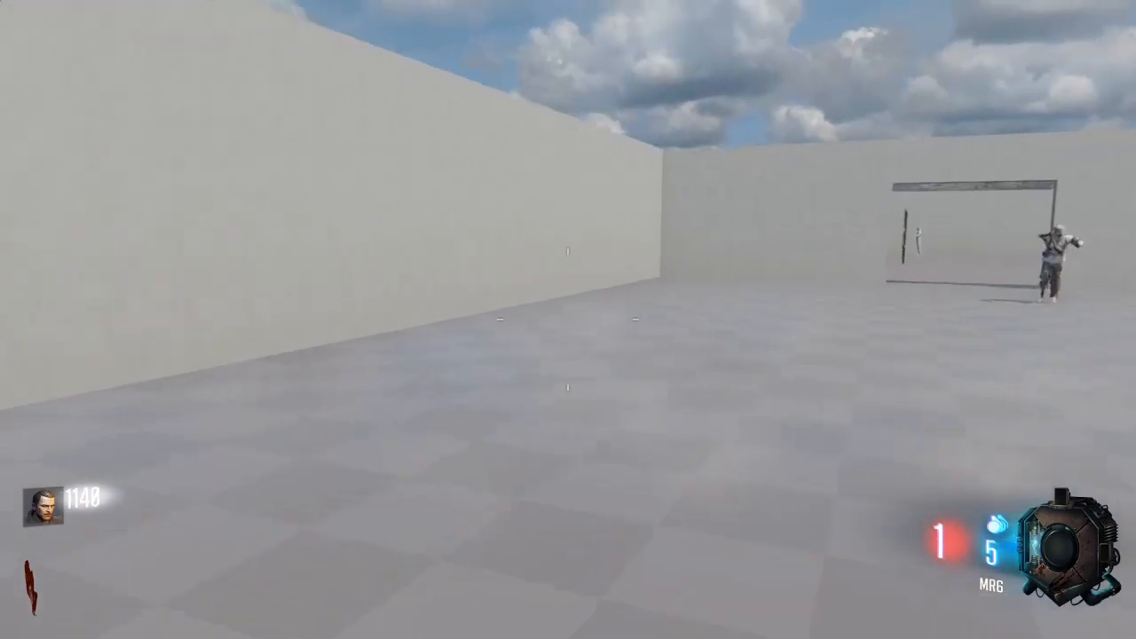
{"action": "left_click", "coordinate": [568, 320]}
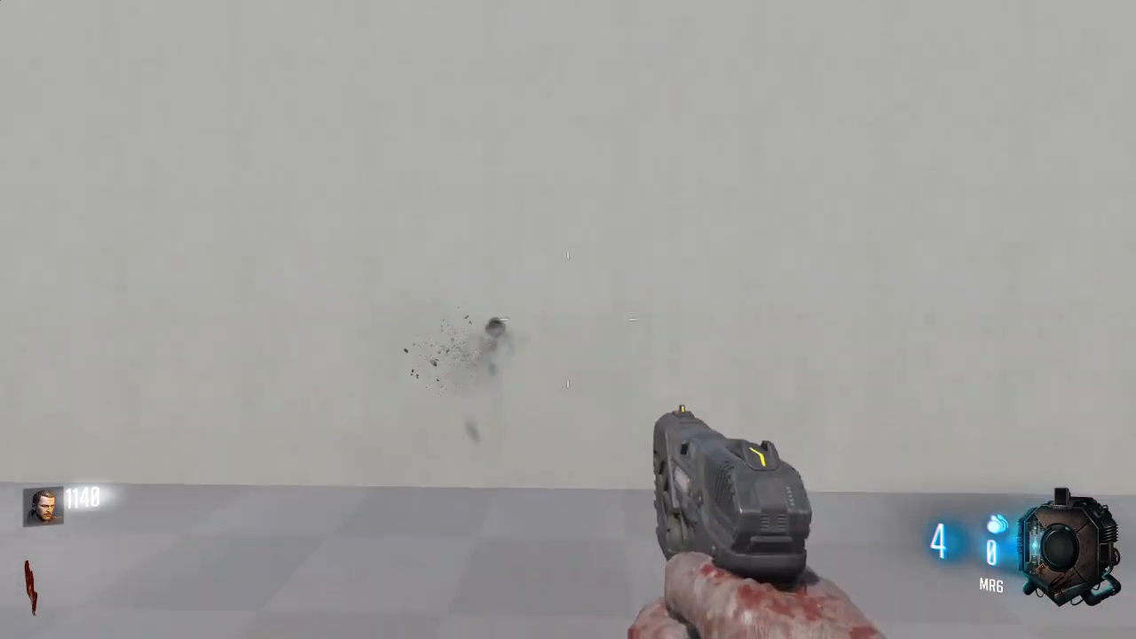
Step: Use melee swings and the last pistol rounds to test the shaded walls near the corner
{"action": "key", "text": "v"}
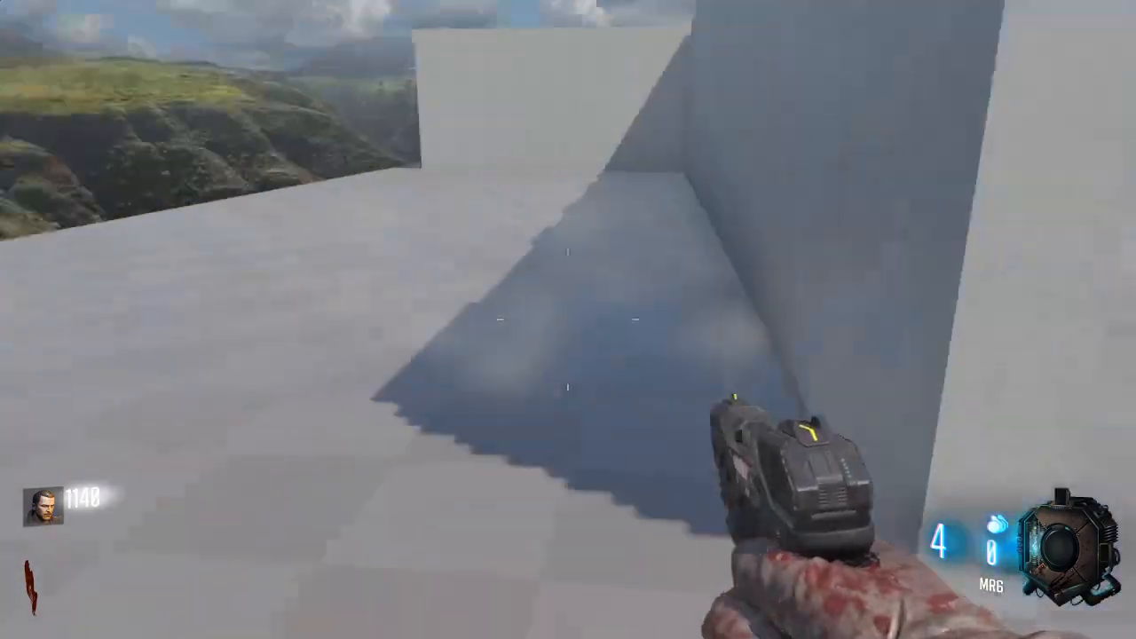
{"action": "key", "text": "v"}
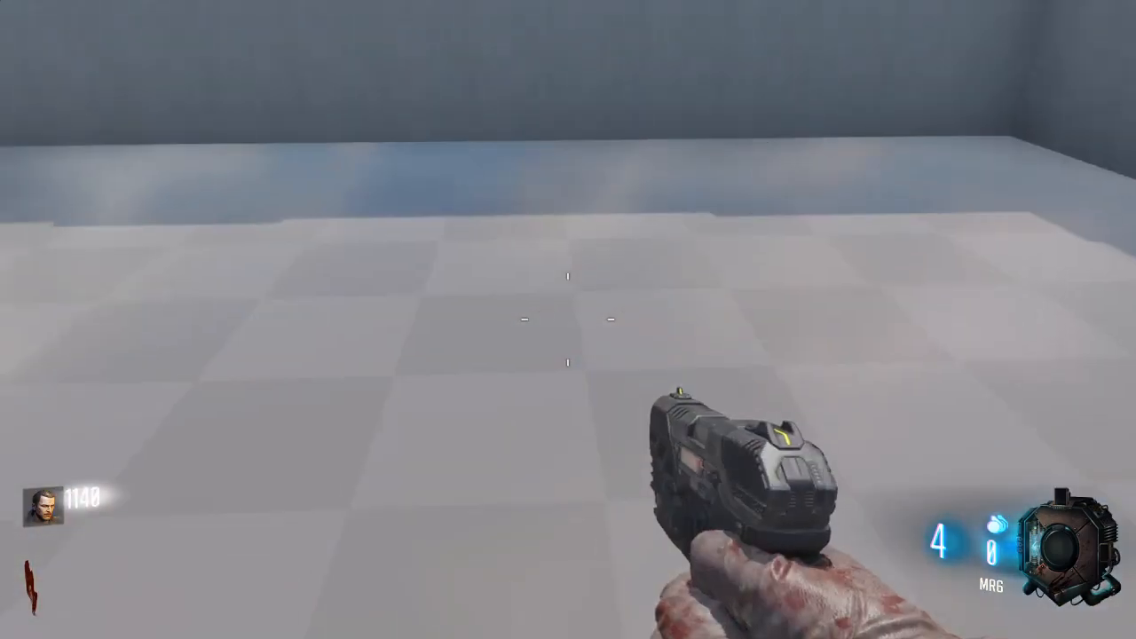
{"action": "left_click", "coordinate": [568, 320]}
{"action": "left_click", "coordinate": [568, 319]}
{"action": "left_click", "coordinate": [568, 319]}
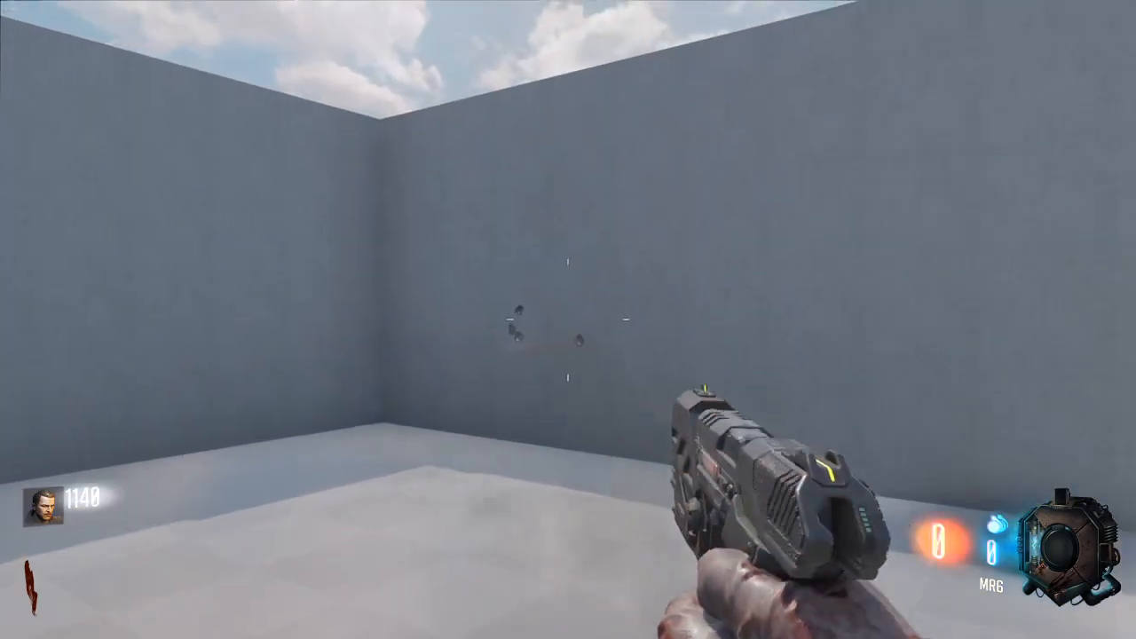
Step: Restart the map and view the large hall's plaster wall with the glass and wooden doors
{"action": "key", "text": "w"}
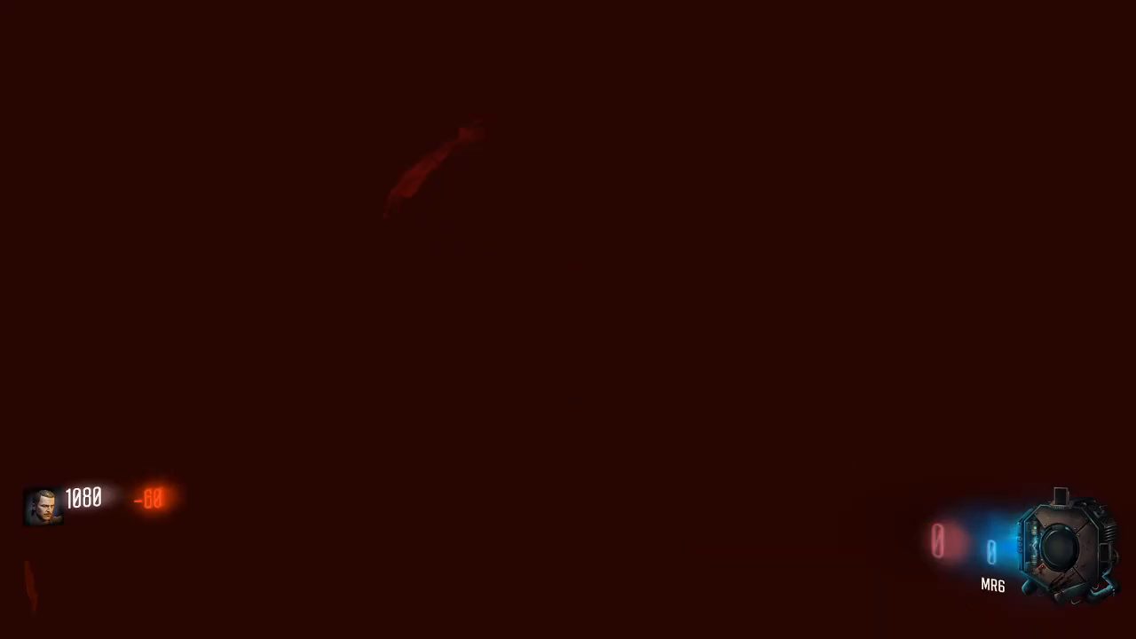
{"action": "left_click", "coordinate": [171, 182]}
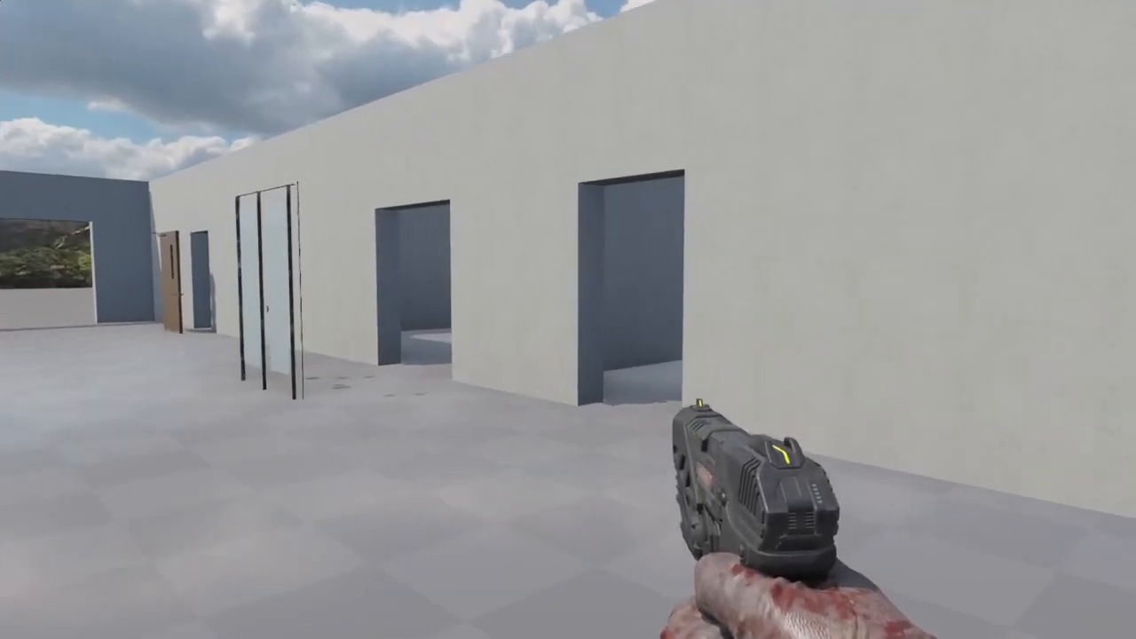
{"action": "key", "text": "w"}
{"action": "key", "text": "s"}
{"action": "key", "text": "w"}
{"action": "key", "text": "w"}
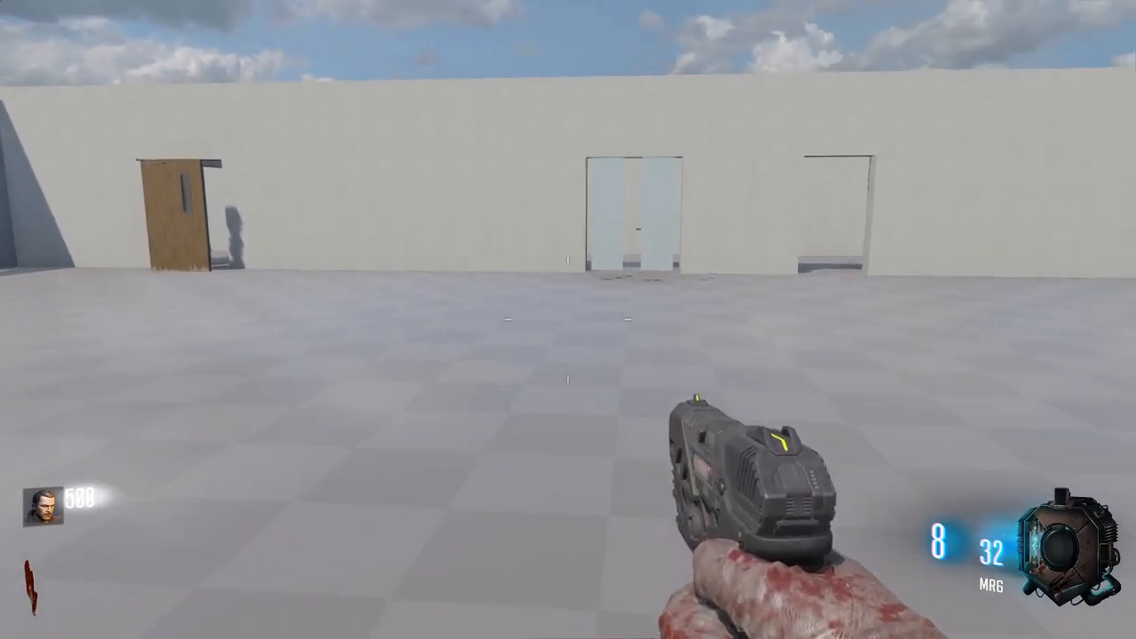
Step: Walk around the large hall and out through the wide opening, examining the plaster on the inner and outer walls
{"action": "key", "text": "d"}
{"action": "key", "text": "w"}
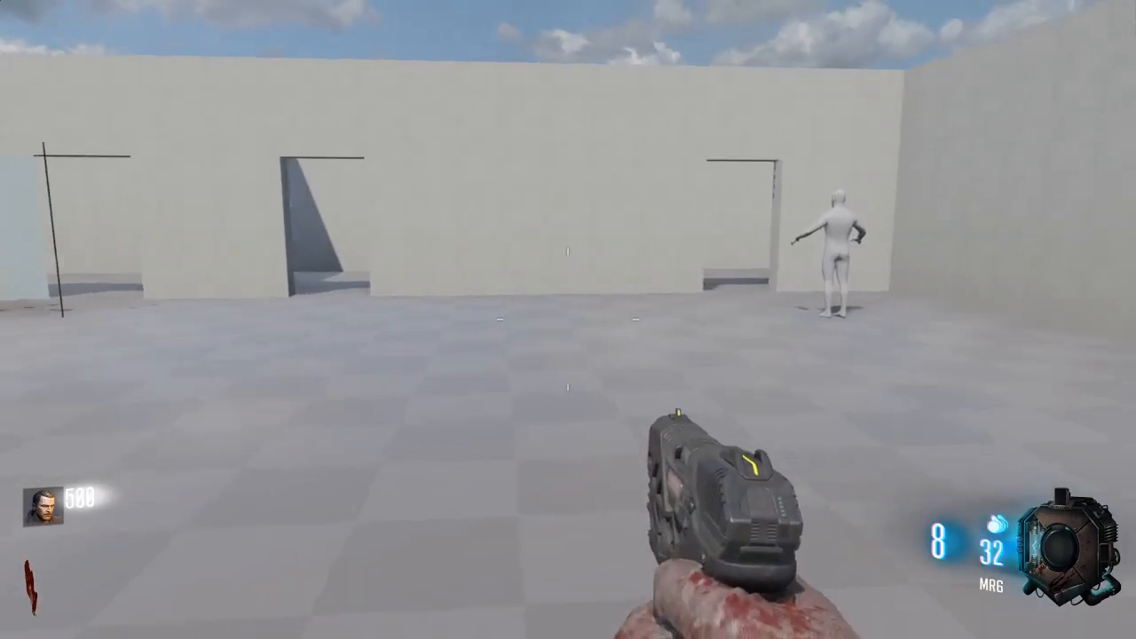
{"action": "key", "text": "w"}
{"action": "key", "text": "a"}
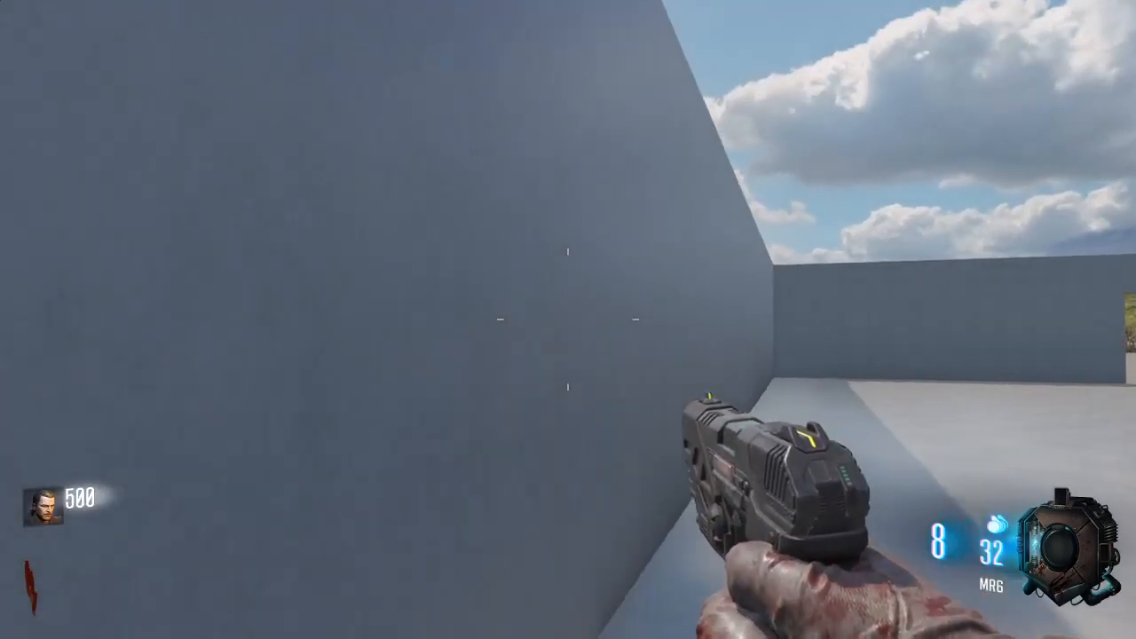
{"action": "key", "text": "shift+w"}
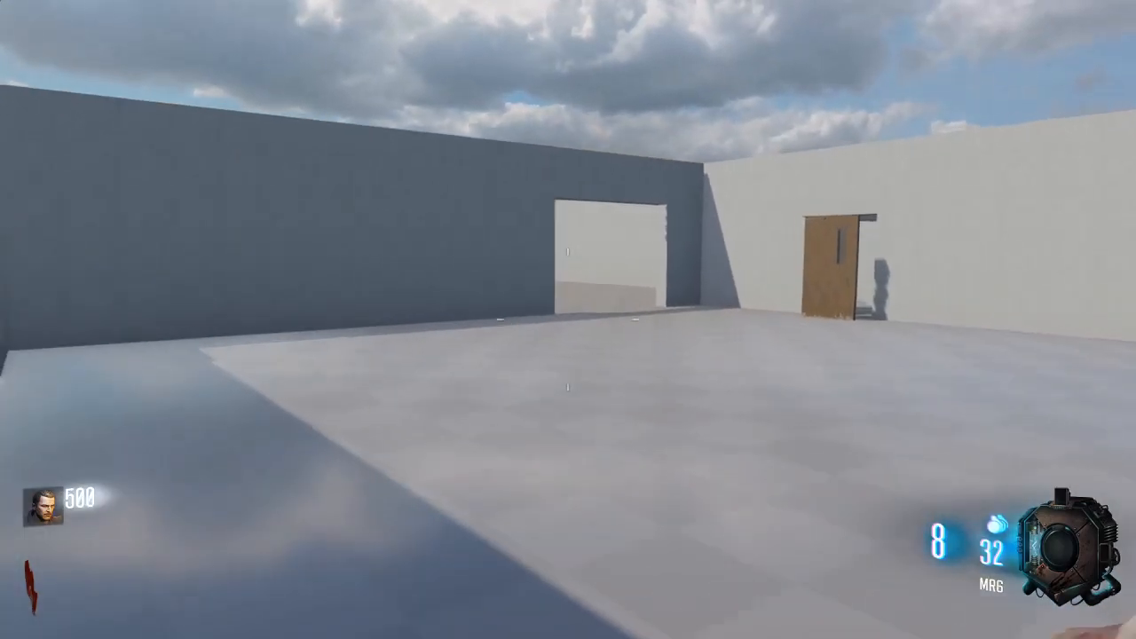
{"action": "key", "text": "w"}
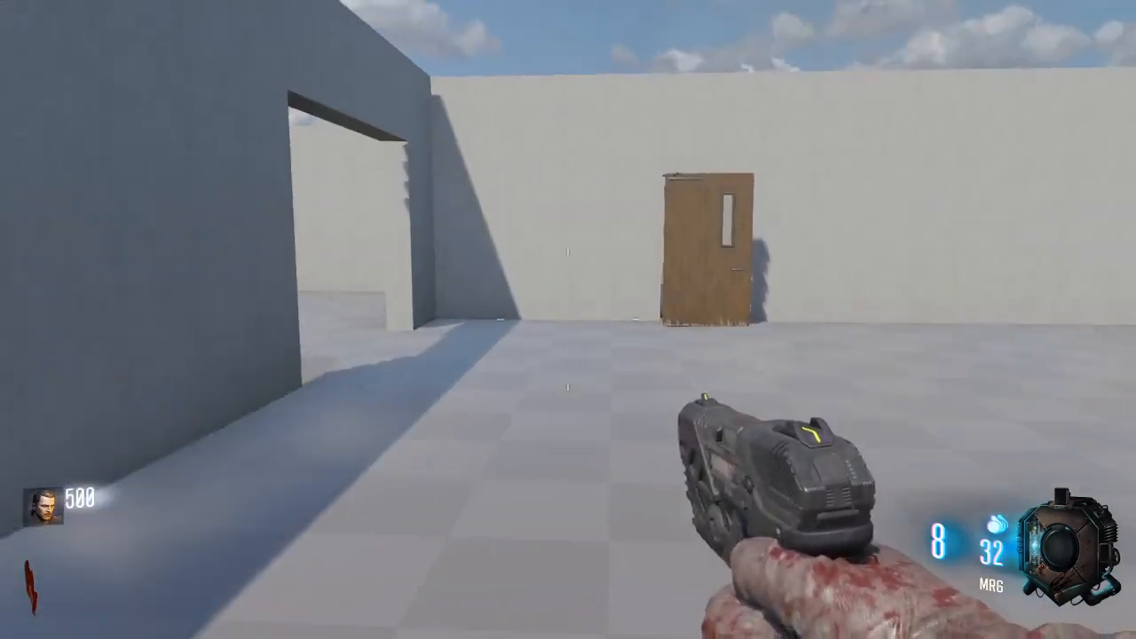
{"action": "key", "text": "shift+w"}
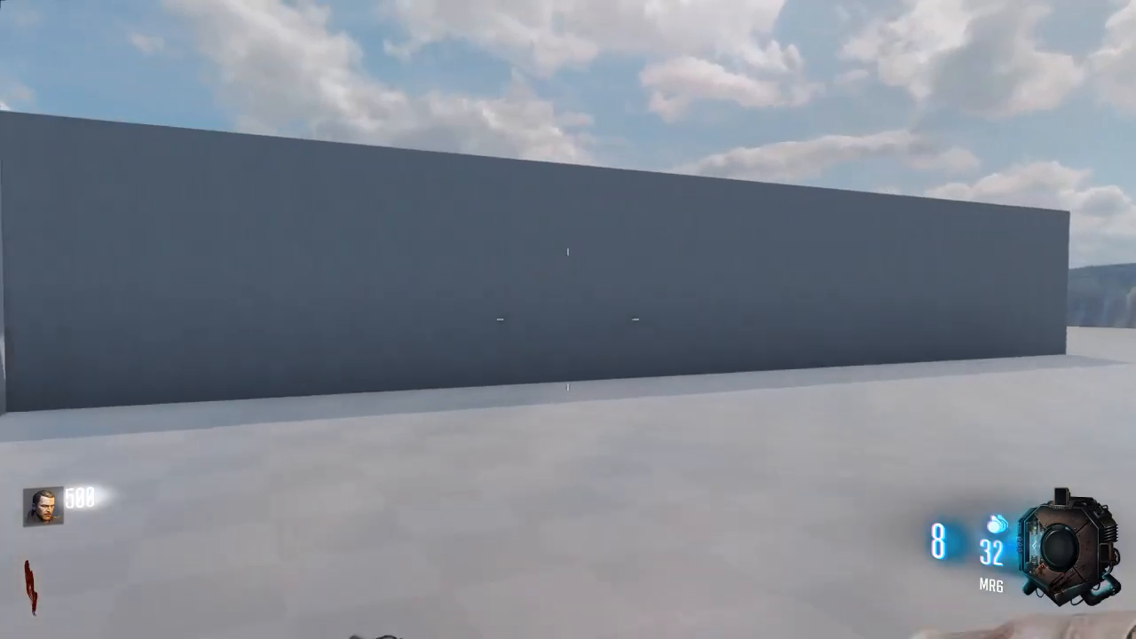
{"action": "key", "text": "shift+w"}
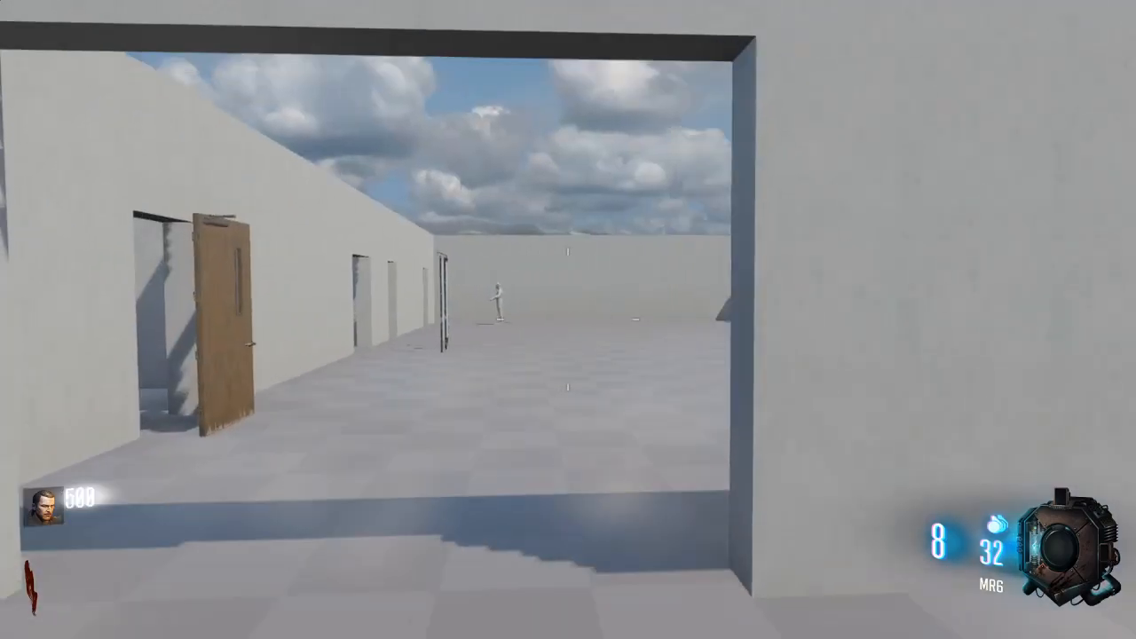
Step: Approach the end of the wide opening's wall and fire at its shaded edge and the nearby floor
{"action": "key", "text": "w"}
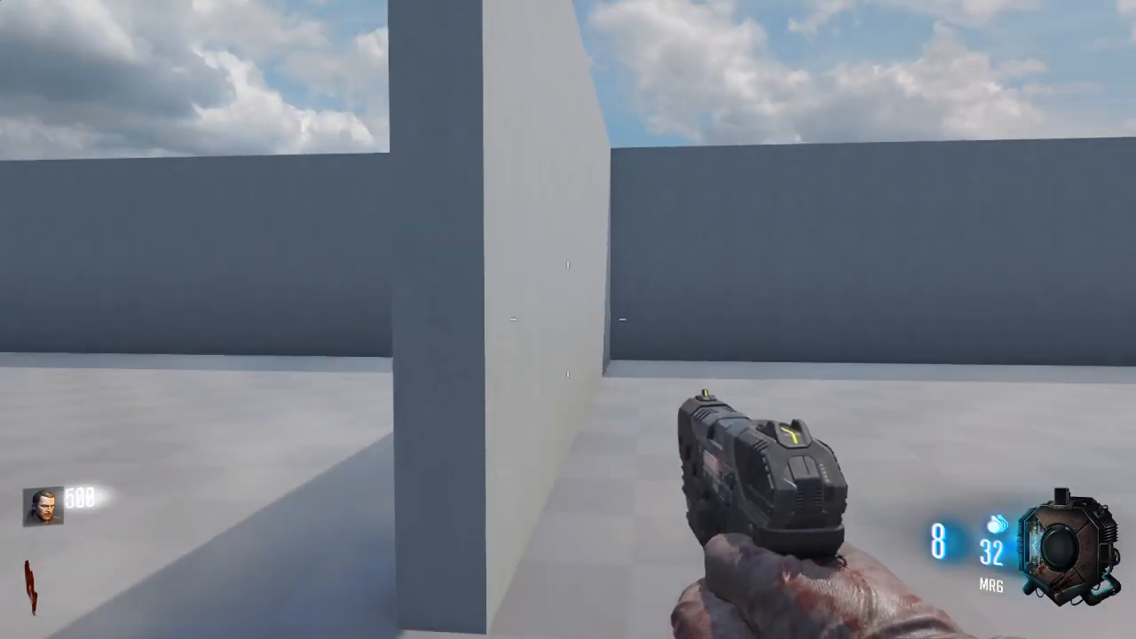
{"action": "key", "text": "a"}
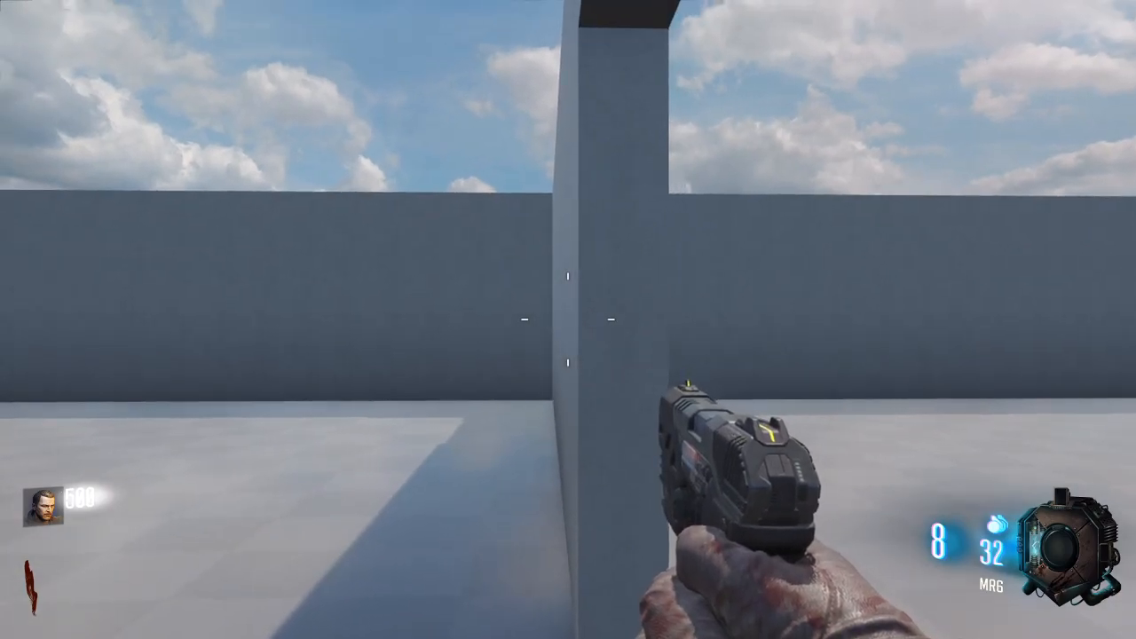
{"action": "left_click", "coordinate": [567, 318]}
{"action": "key", "text": "w"}
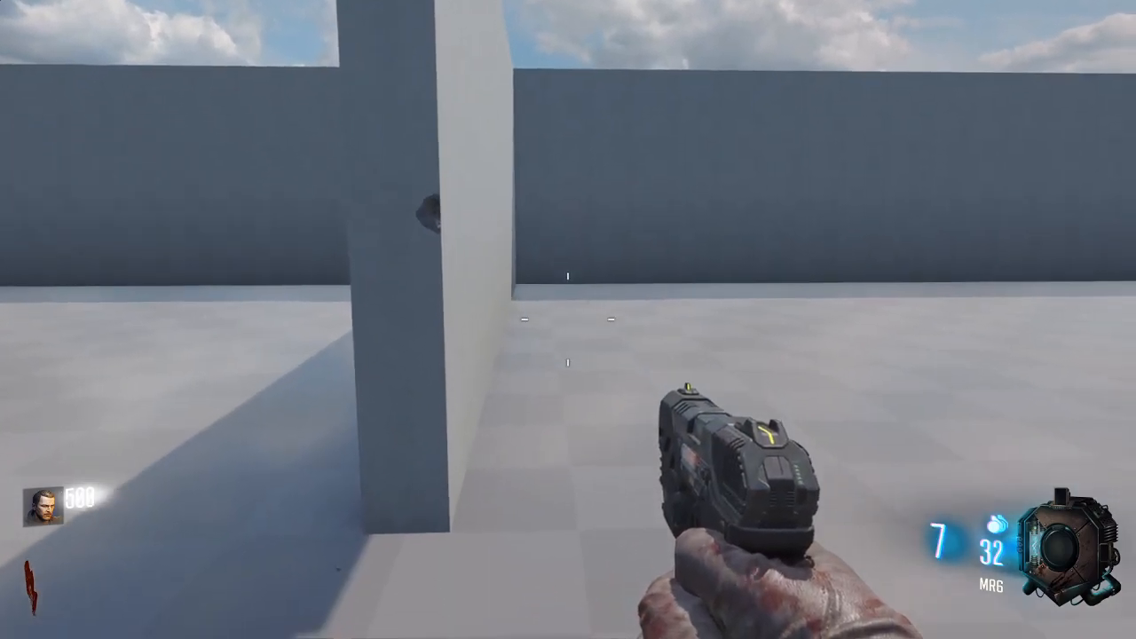
{"action": "left_click", "coordinate": [567, 319]}
{"action": "key", "text": "w"}
{"action": "left_click", "coordinate": [567, 318]}
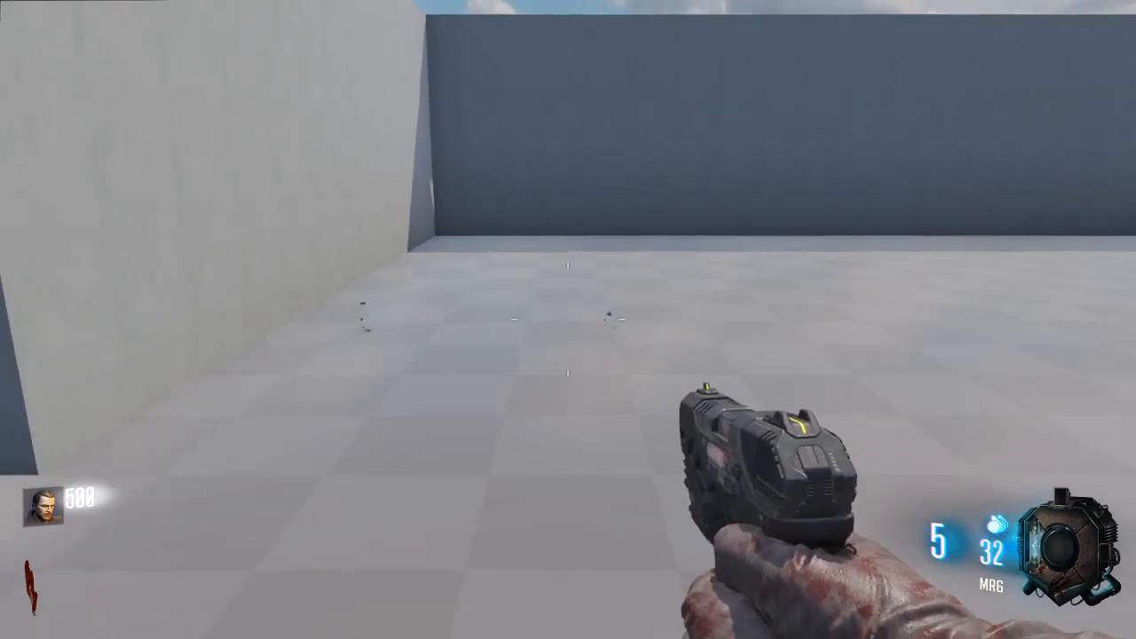
Step: Inspect the shaded plaster up close around the opening and fire more shots across the open area
{"action": "key", "text": "w"}
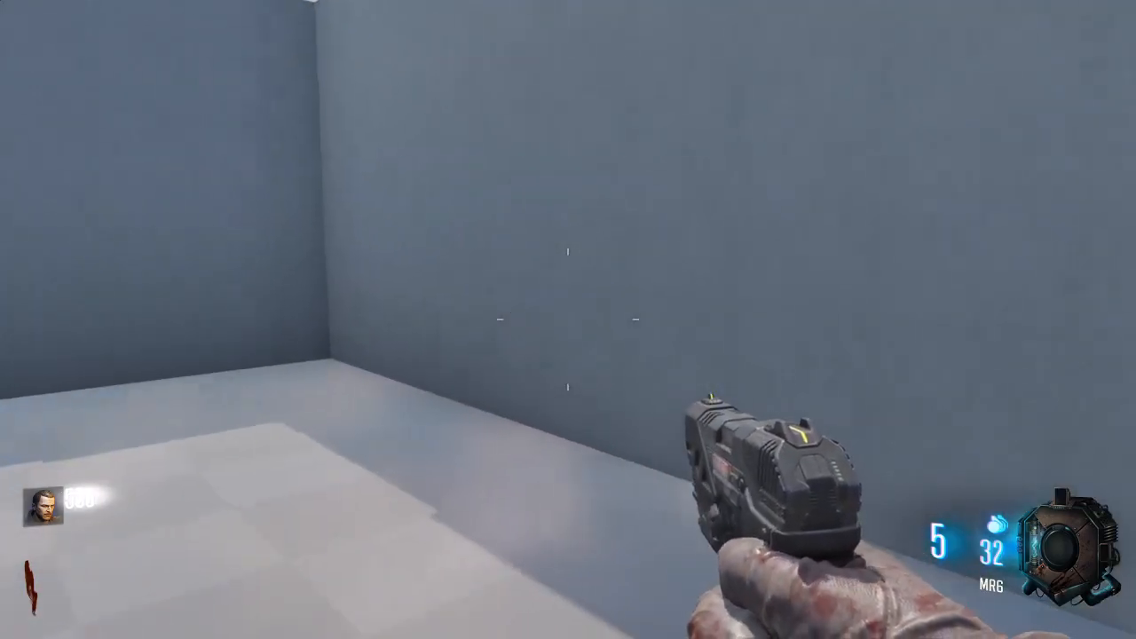
{"action": "key", "text": "w"}
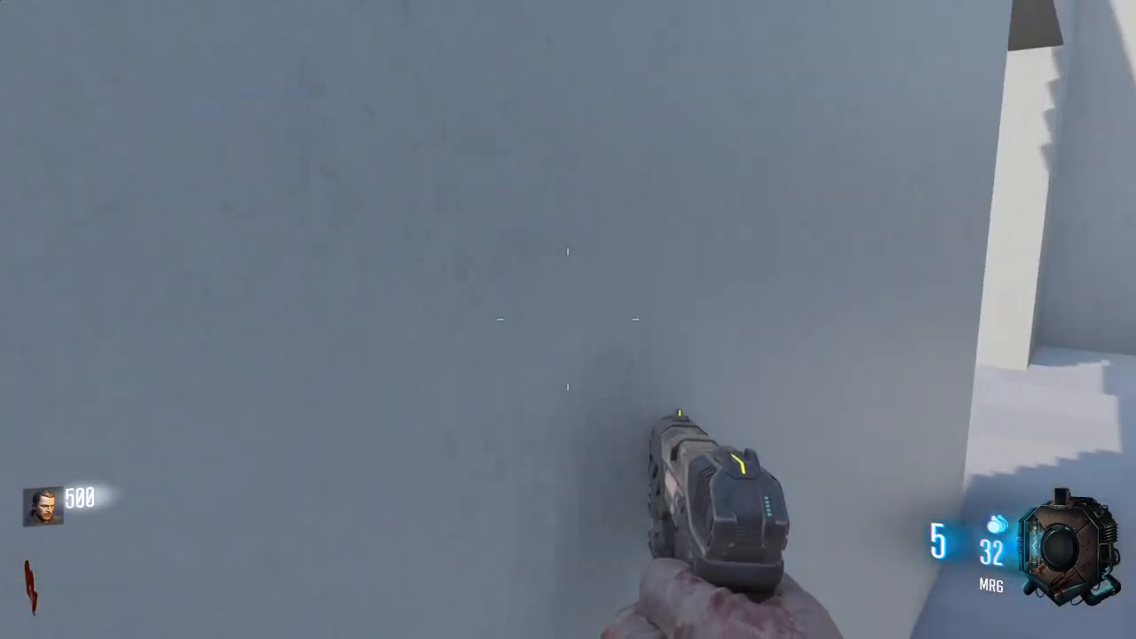
{"action": "key", "text": "w"}
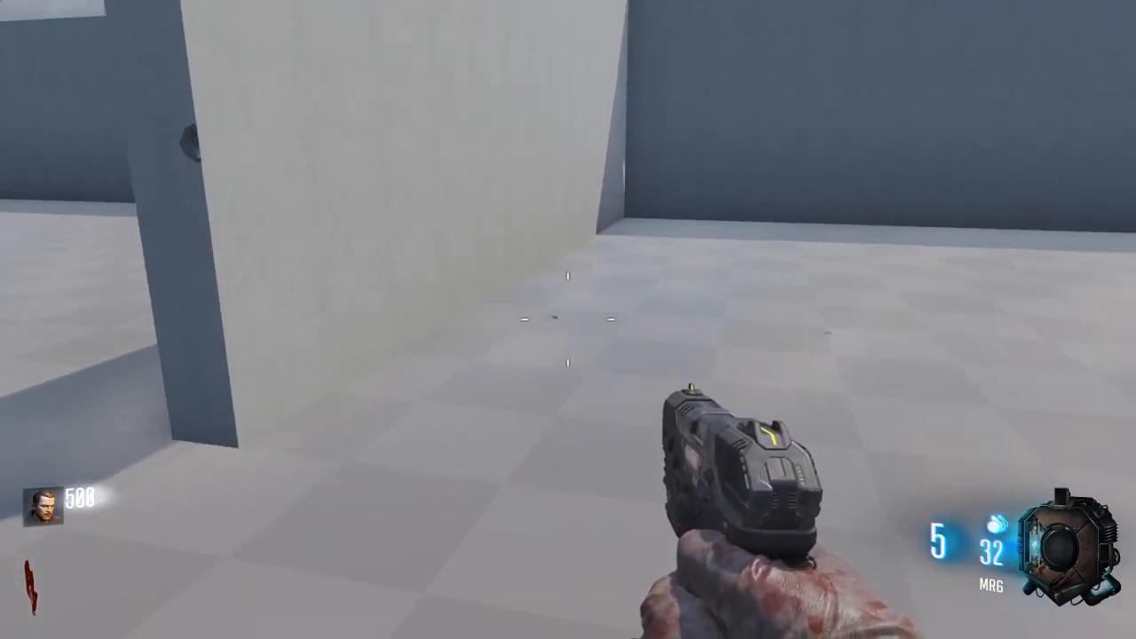
{"action": "key", "text": "d"}
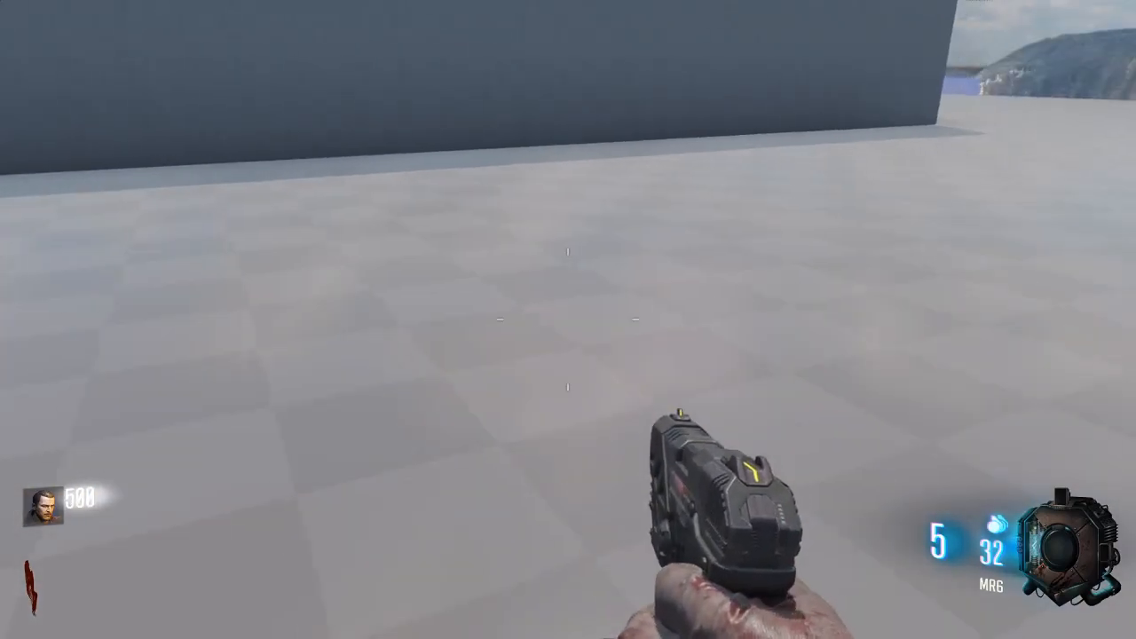
{"action": "left_click", "coordinate": [568, 320]}
{"action": "left_click", "coordinate": [568, 319]}
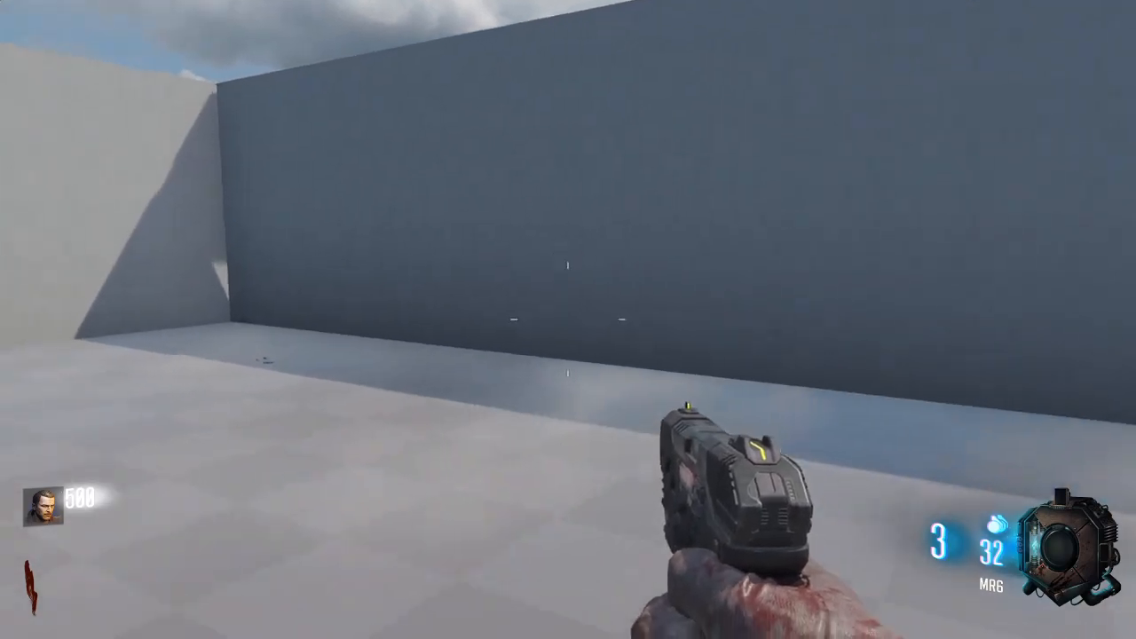
{"action": "left_click", "coordinate": [568, 320]}
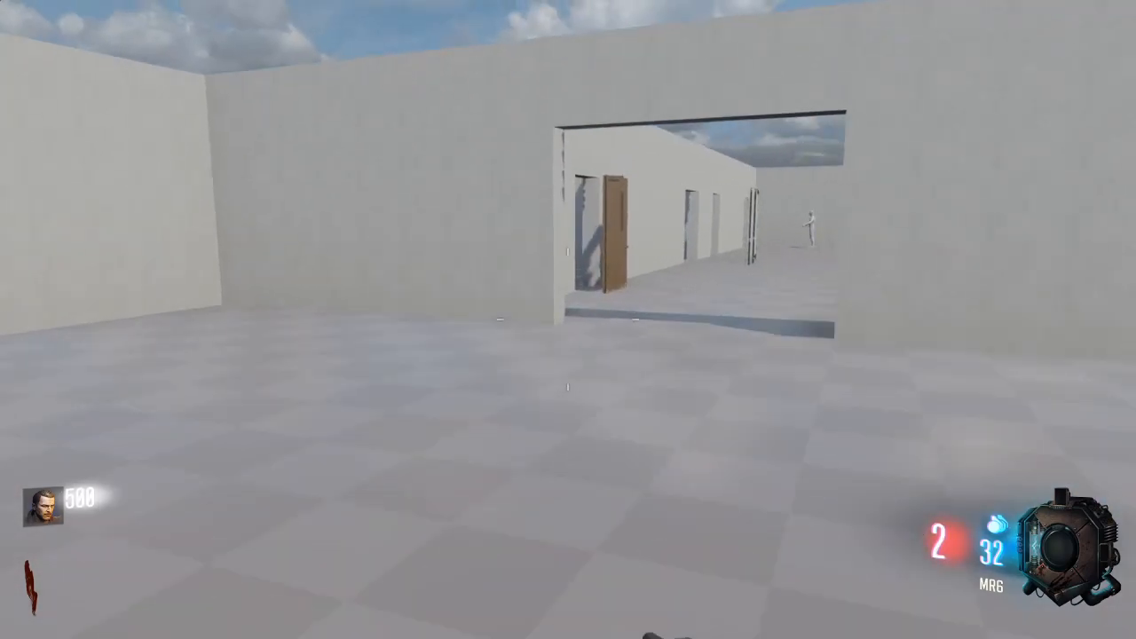
Step: Walk past the wide opening and along the long outer wall toward the zombies to examine the surrounding layout
{"action": "key", "text": "w"}
{"action": "key", "text": "a"}
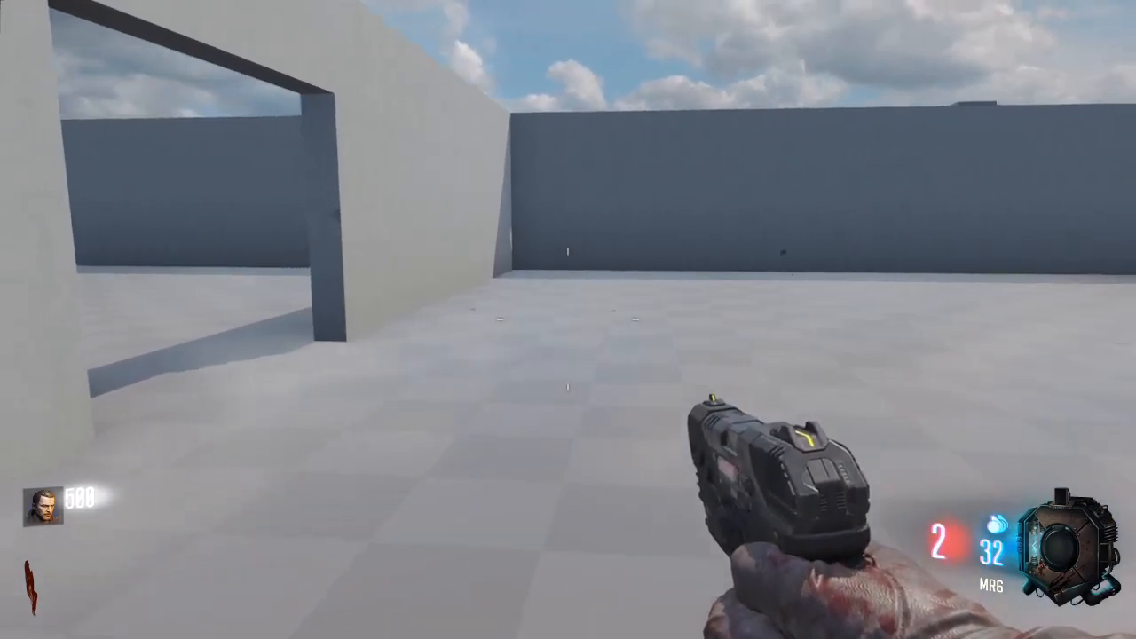
{"action": "key", "text": "w"}
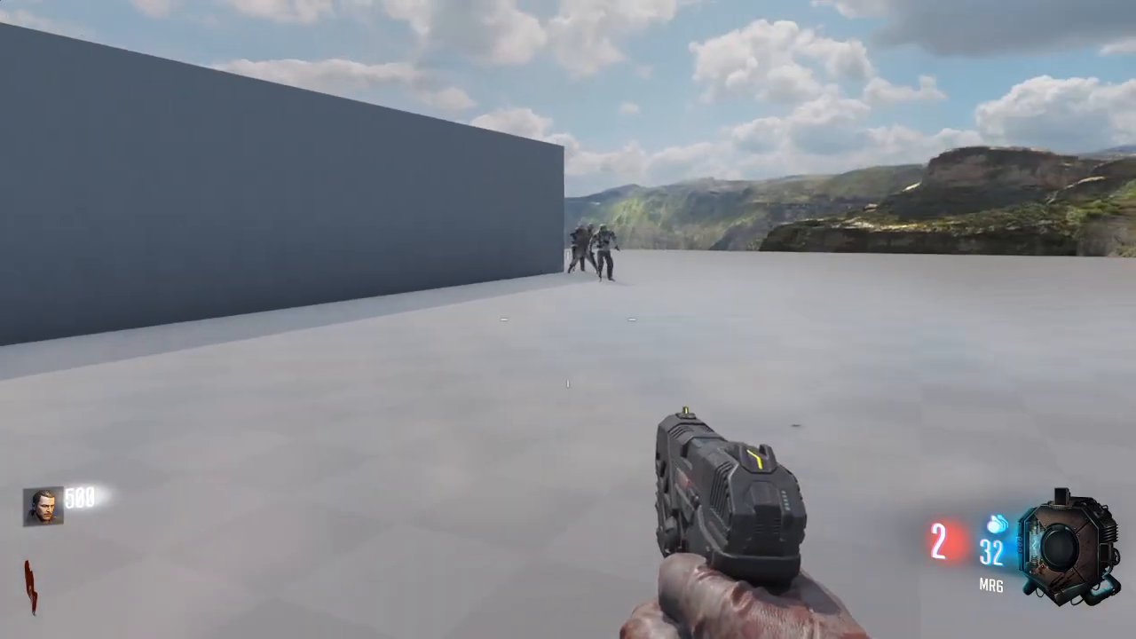
{"action": "key", "text": "w"}
{"action": "key", "text": "w"}
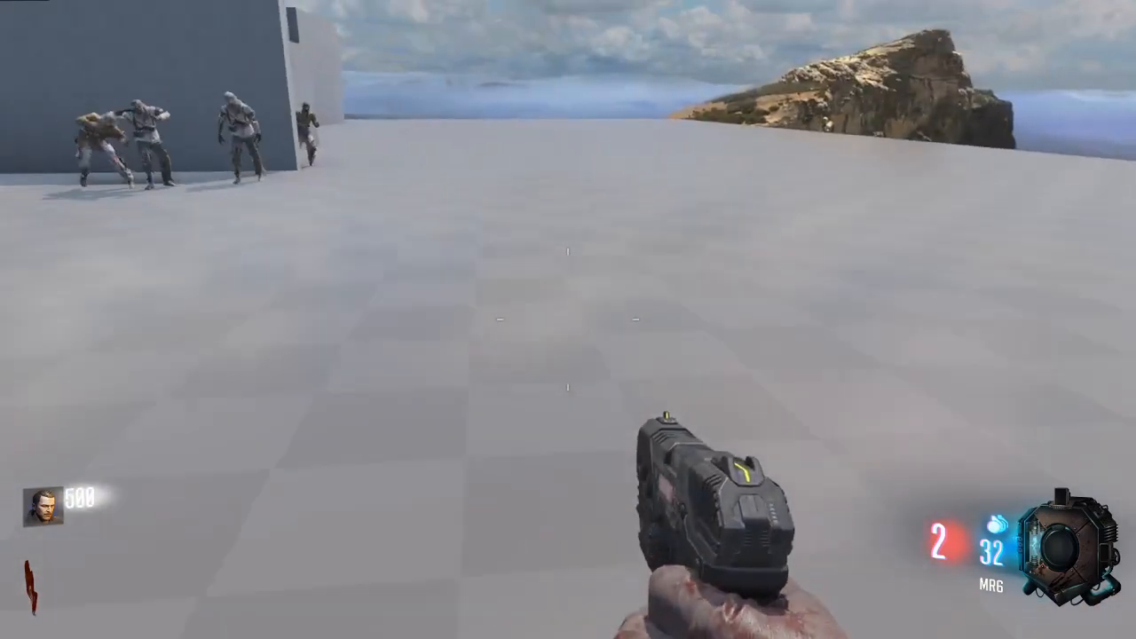
{"action": "key", "text": "shift+w"}
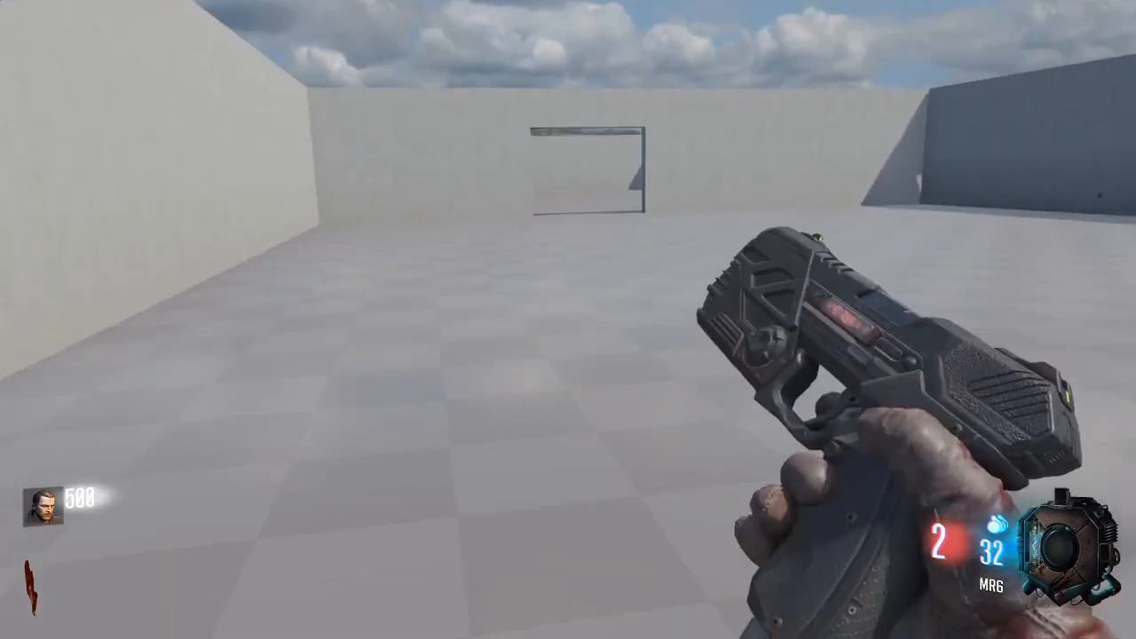
Step: Reload the pistol and circle the open floor back to the wall's end to view the long walls
{"action": "key", "text": "r"}
{"action": "key", "text": "w"}
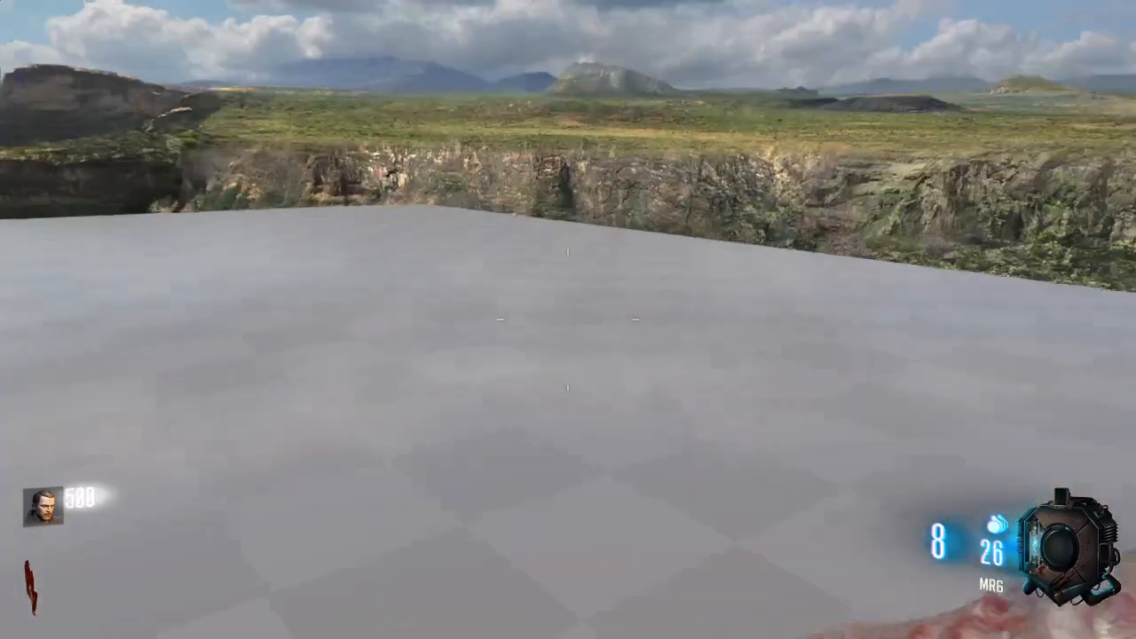
{"action": "key", "text": "w"}
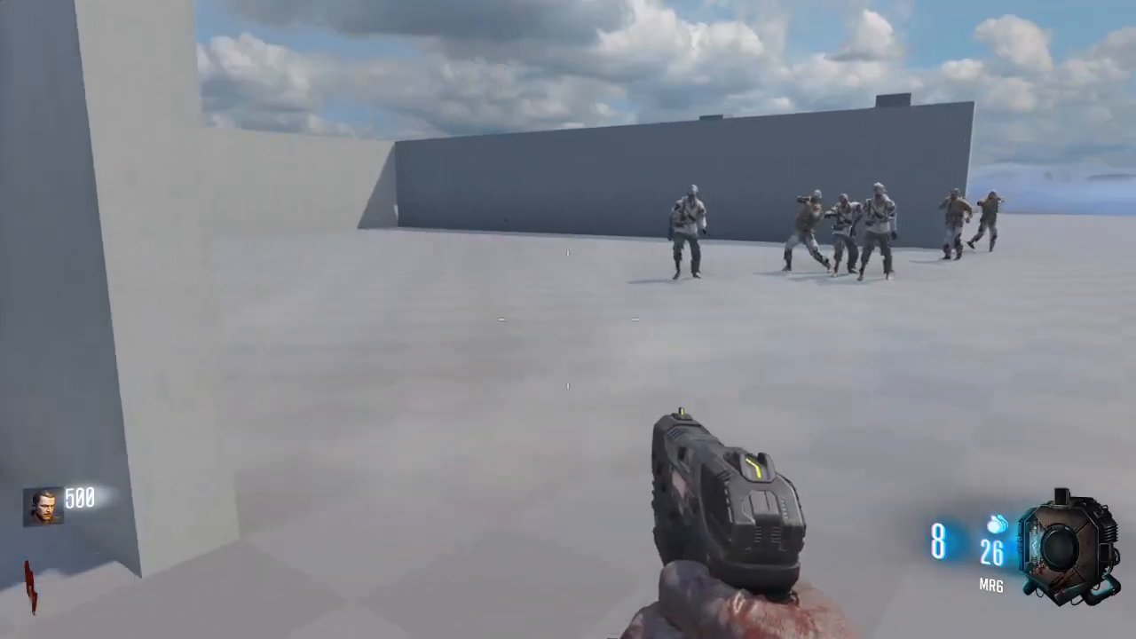
{"action": "key", "text": "w"}
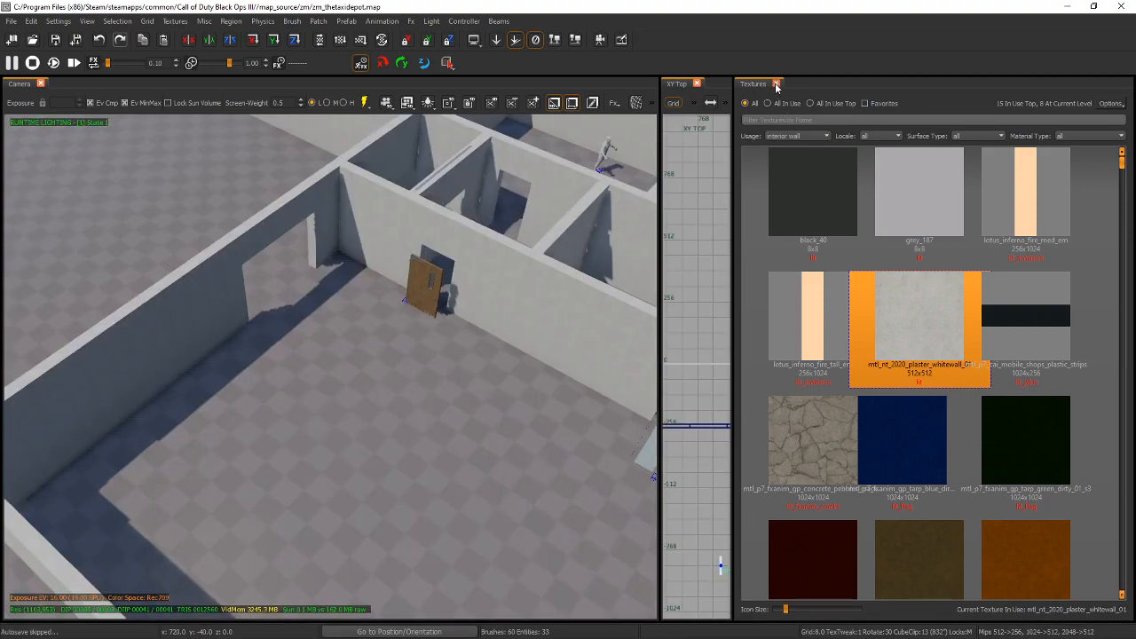
Step: Close the texture browser in the map editor and show the whole map layout in the camera view
{"action": "left_click", "coordinate": [776, 82]}
{"action": "scroll", "coordinate": [497, 382], "scroll_direction": "down", "scroll_amount": 4}
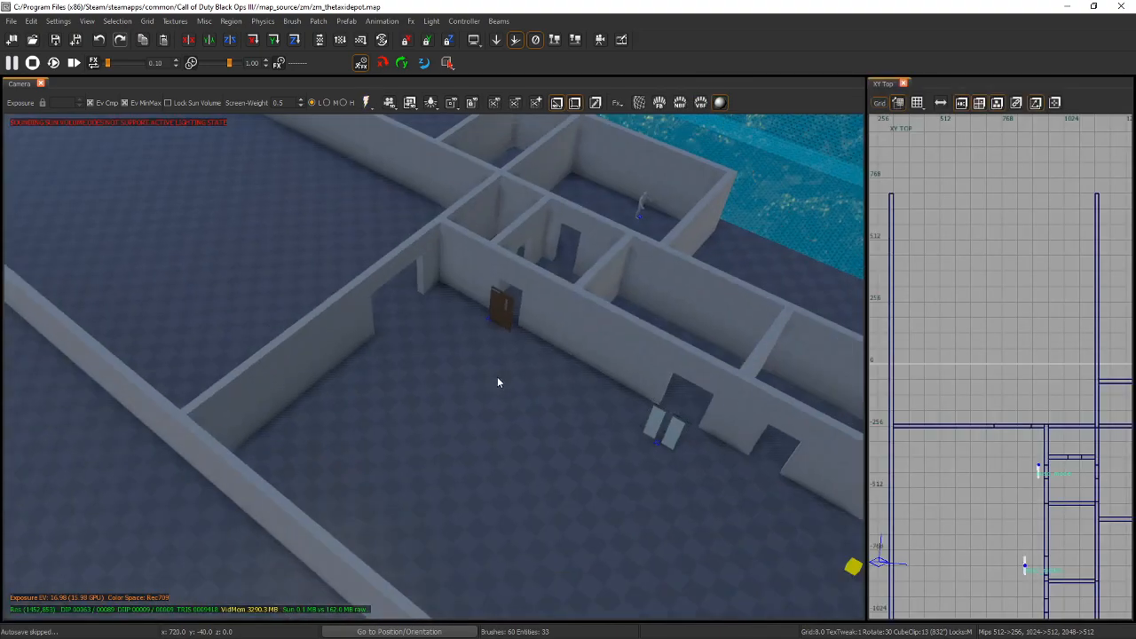
{"action": "scroll", "coordinate": [581, 398], "scroll_direction": "down", "scroll_amount": 10}
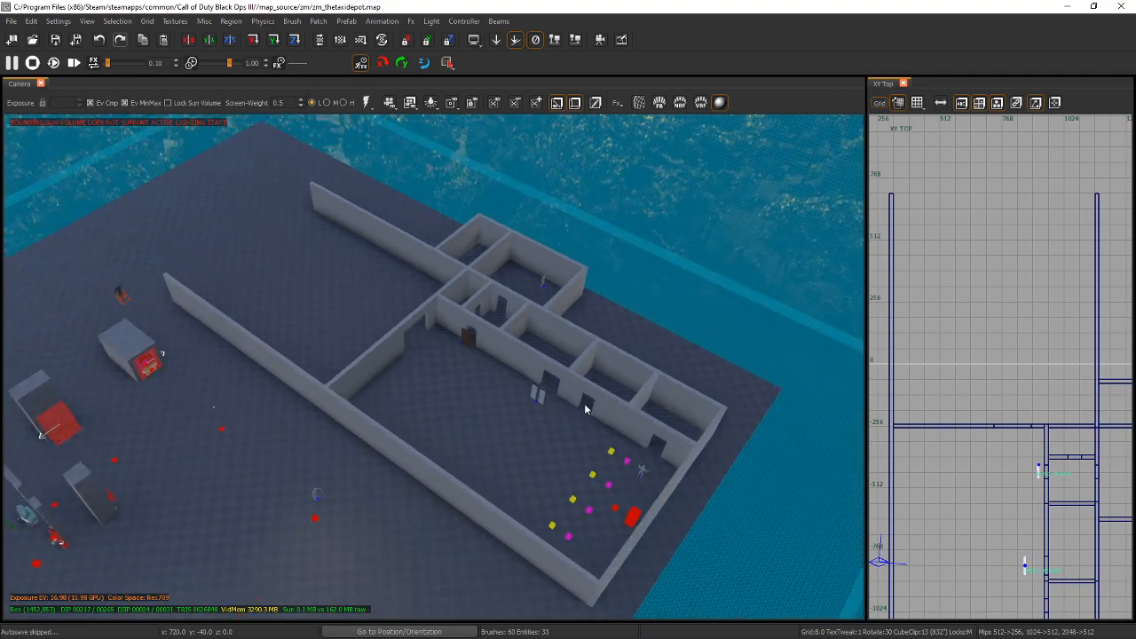
{"action": "scroll", "coordinate": [584, 409], "scroll_direction": "down", "scroll_amount": 2}
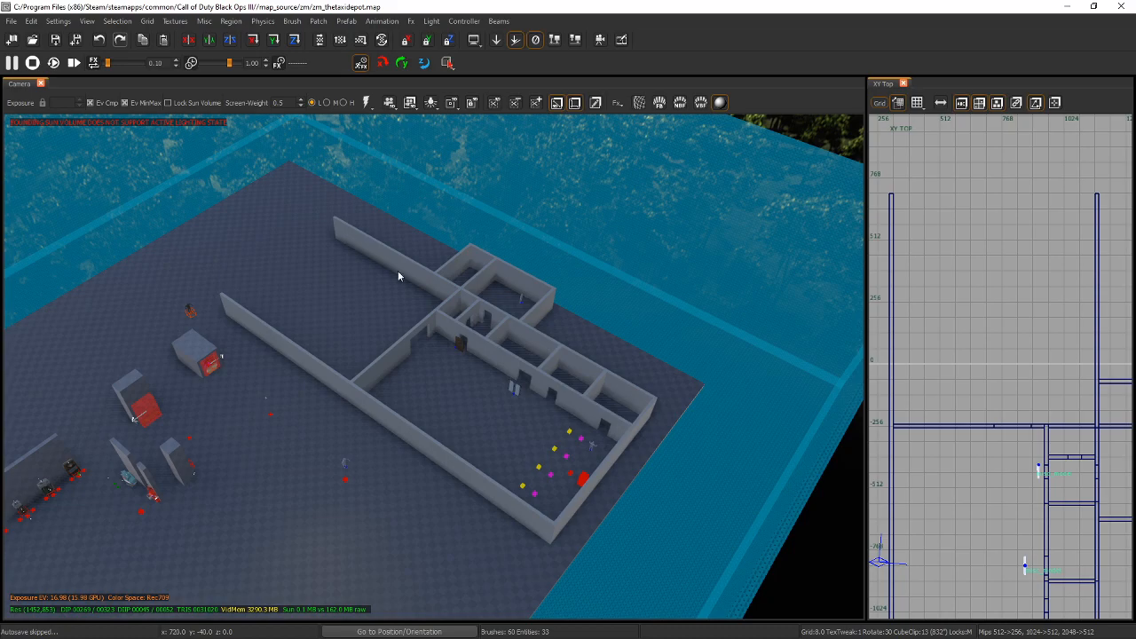
{"action": "scroll", "coordinate": [398, 270], "scroll_direction": "down", "scroll_amount": 1}
Step: Hide the large blue boundary brushes surrounding the map so only the floor, building and props are shown
{"action": "left_click", "coordinate": [648, 242], "text": "shift"}
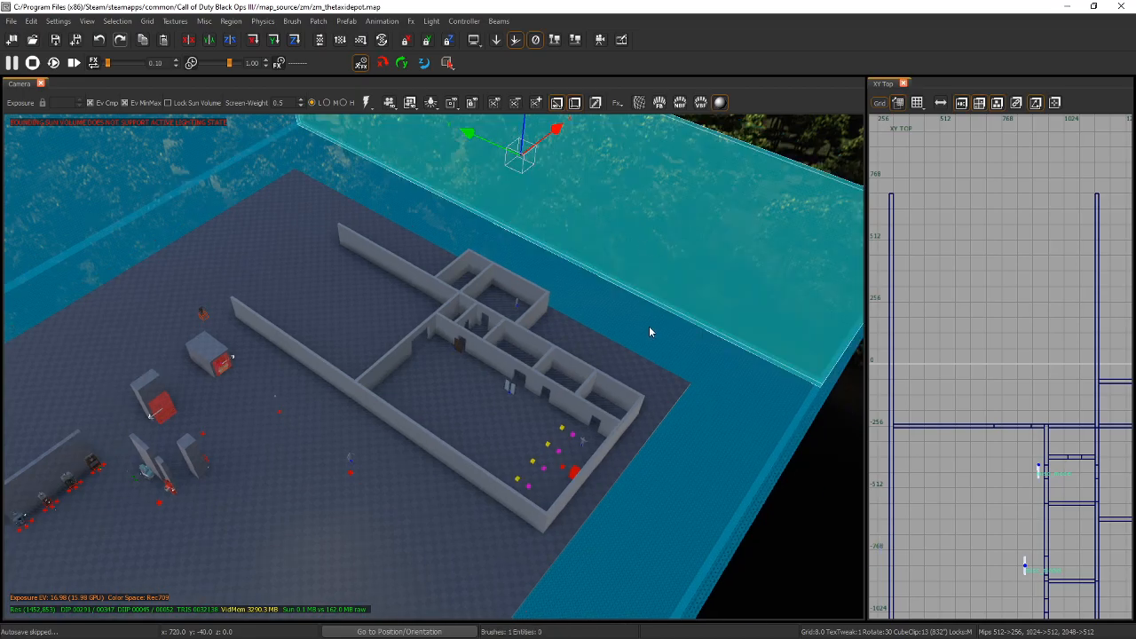
{"action": "left_click", "coordinate": [777, 416], "text": "shift"}
{"action": "left_click", "coordinate": [794, 443], "text": "shift"}
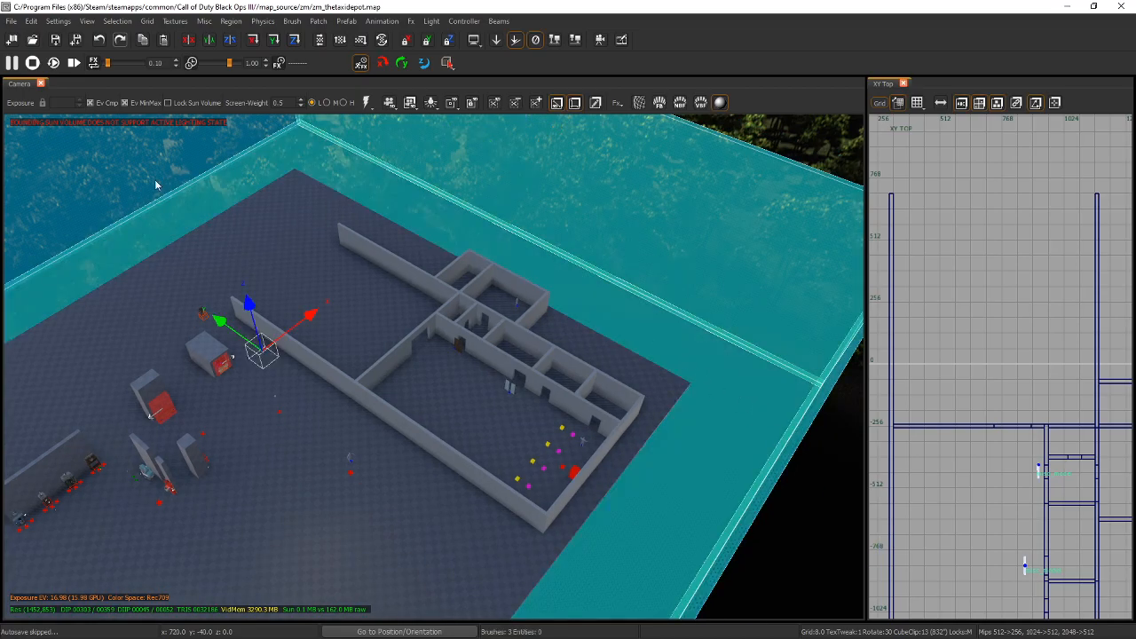
{"action": "left_click", "coordinate": [109, 165], "text": "shift"}
{"action": "key", "text": "BackSpace"}
{"action": "right_click_drag", "start_coordinate": [157, 194], "coordinate": [27, 188]}
{"action": "left_click", "coordinate": [517, 330], "text": "shift"}
{"action": "key", "text": "BackSpace"}
{"action": "mouse_move", "coordinate": [522, 326]}
{"action": "right_mouse_down"}
{"action": "mouse_move", "coordinate": [675, 326]}
{"action": "mouse_move", "coordinate": [719, 312]}
{"action": "right_mouse_up"}
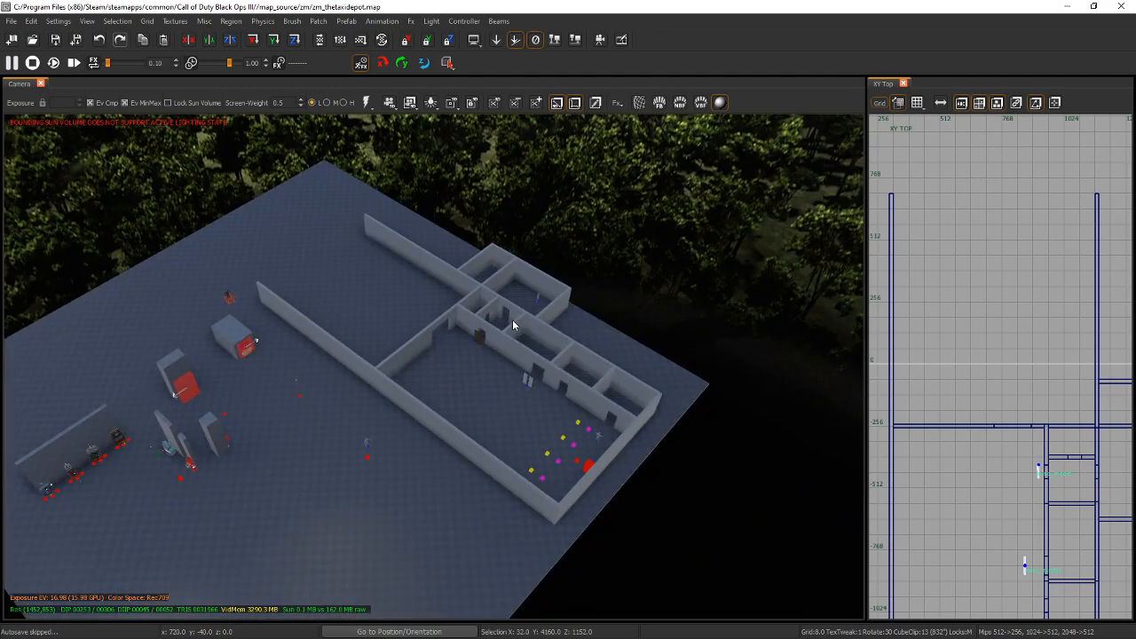
{"action": "left_click", "coordinate": [467, 330], "text": "shift"}
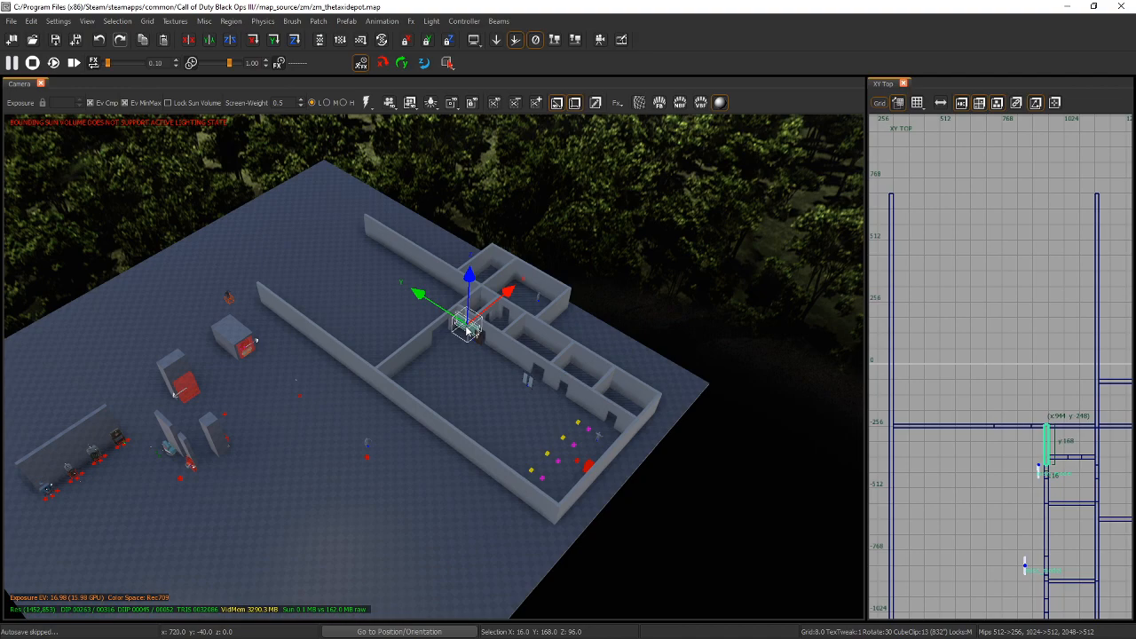
{"action": "key", "text": "Escape"}
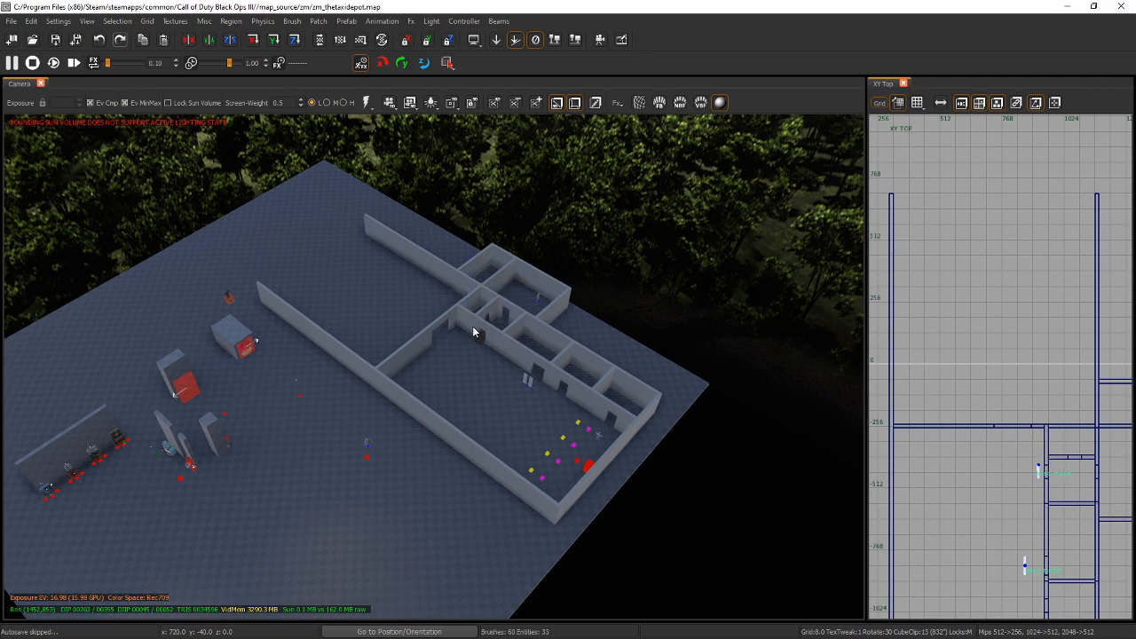
{"action": "left_click", "coordinate": [510, 359], "text": "shift"}
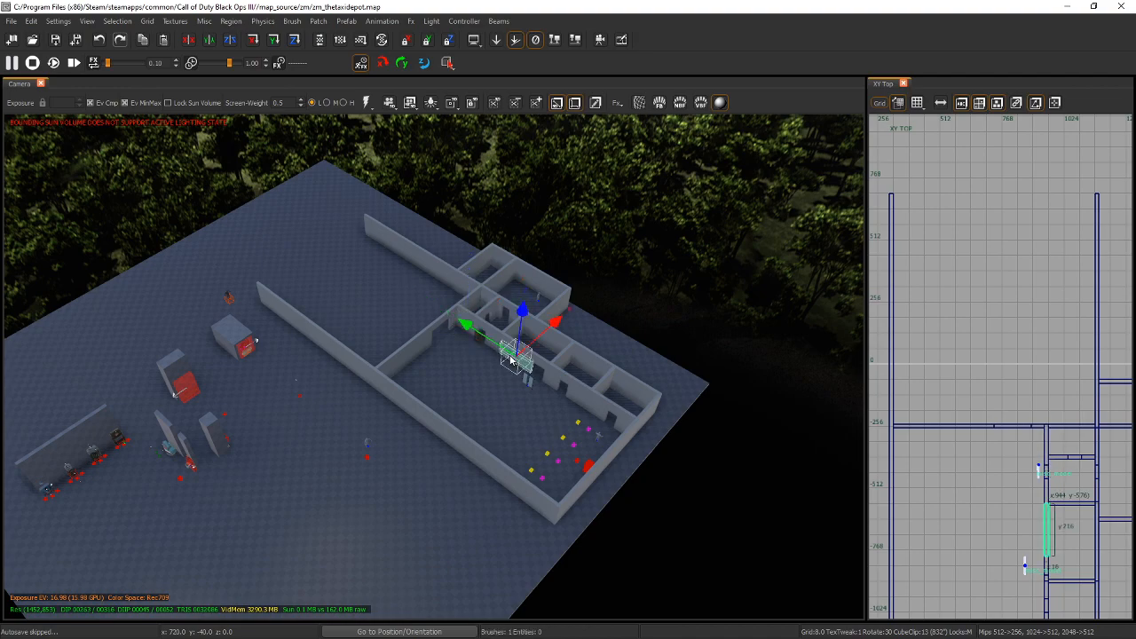
{"action": "key", "text": "Escape"}
Step: Move all brushes of the doorway wall between the large hall and the small rooms 48 units into the hall along negative X
{"action": "scroll", "coordinate": [530, 356], "scroll_direction": "up", "scroll_amount": 3}
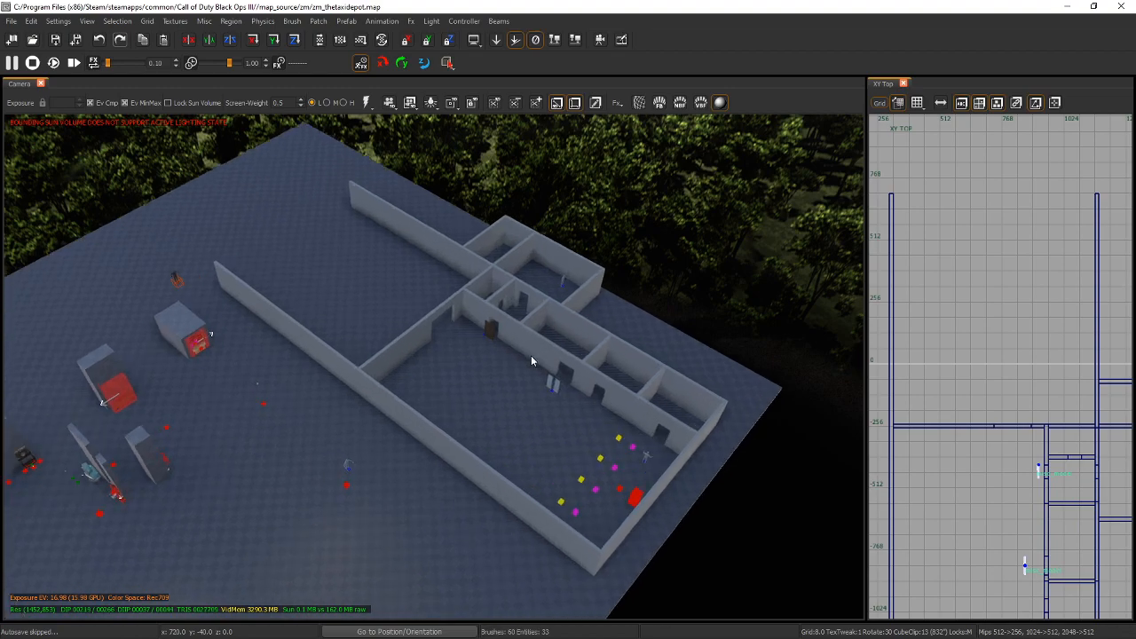
{"action": "scroll", "coordinate": [593, 375], "scroll_direction": "up", "scroll_amount": 1}
{"action": "mouse_move", "coordinate": [615, 438]}
{"action": "right_mouse_down"}
{"action": "mouse_move", "coordinate": [572, 433]}
{"action": "mouse_move", "coordinate": [754, 426]}
{"action": "mouse_move", "coordinate": [611, 438]}
{"action": "right_mouse_up"}
{"action": "scroll", "coordinate": [611, 438], "scroll_direction": "up", "scroll_amount": 1}
{"action": "scroll", "coordinate": [456, 430], "scroll_direction": "up", "scroll_amount": 2}
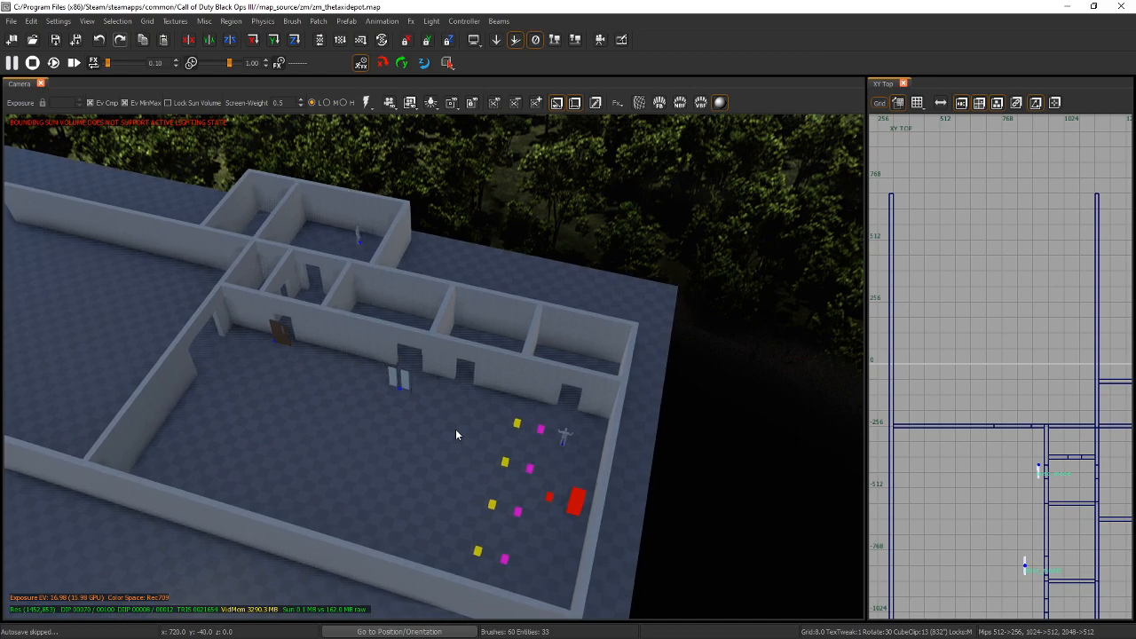
{"action": "scroll", "coordinate": [456, 434], "scroll_direction": "up", "scroll_amount": 3}
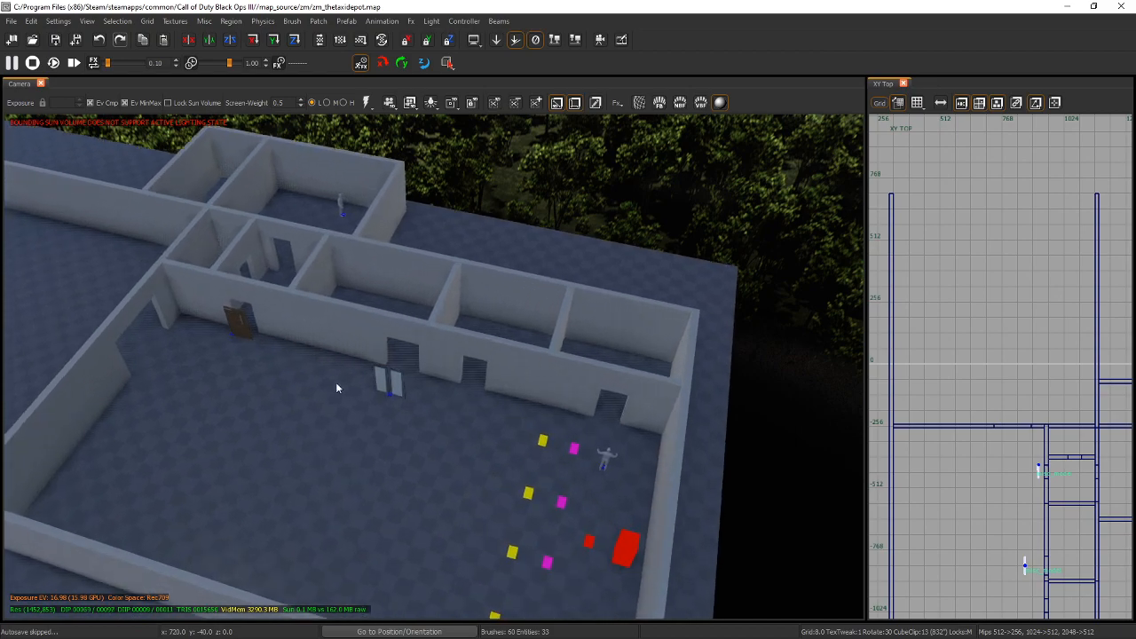
{"action": "left_click", "coordinate": [194, 304]}
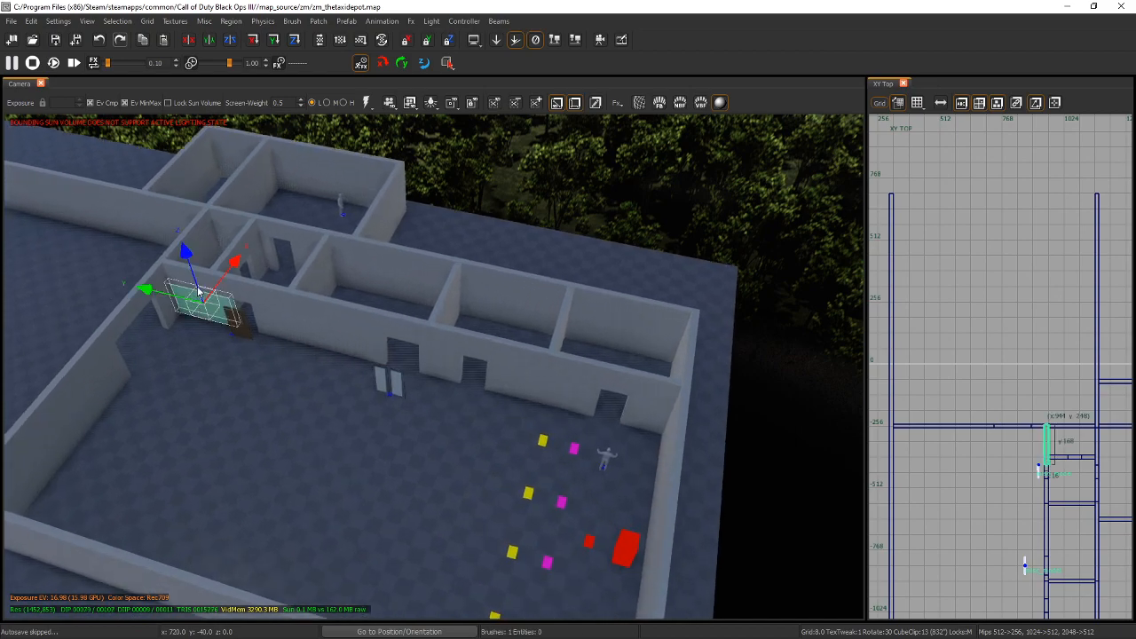
{"action": "left_click", "coordinate": [242, 291]}
{"action": "left_click_drag", "start_coordinate": [277, 328], "coordinate": [355, 325]}
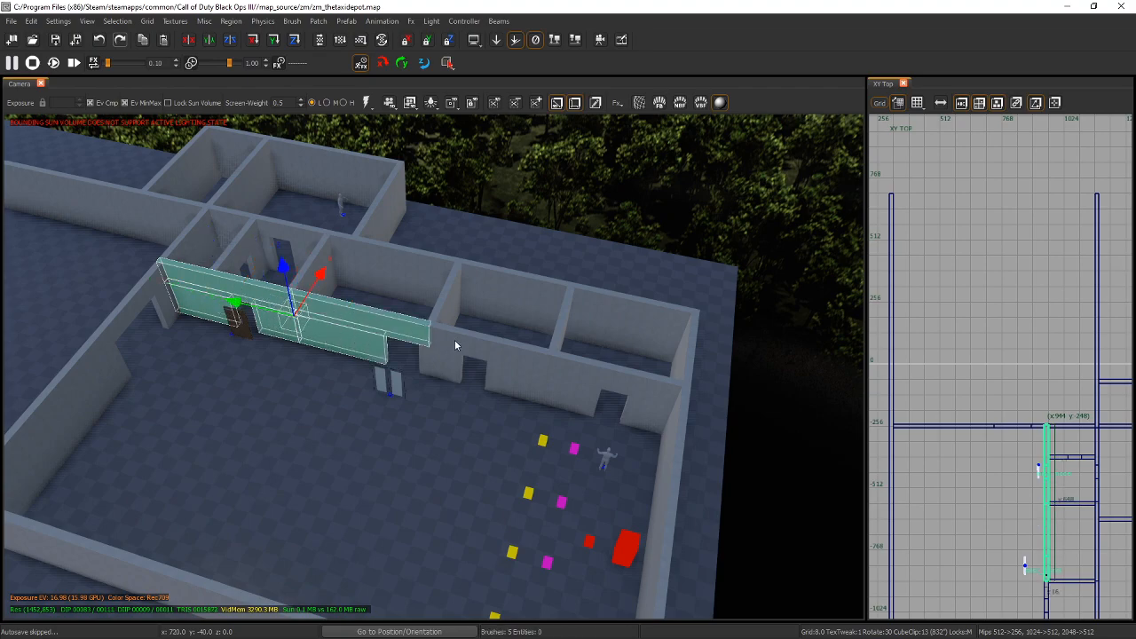
{"action": "left_click", "coordinate": [435, 357]}
{"action": "mouse_move", "coordinate": [435, 357]}
{"action": "left_mouse_down"}
{"action": "mouse_move", "coordinate": [445, 342]}
{"action": "mouse_move", "coordinate": [587, 374]}
{"action": "mouse_move", "coordinate": [578, 399]}
{"action": "left_mouse_up"}
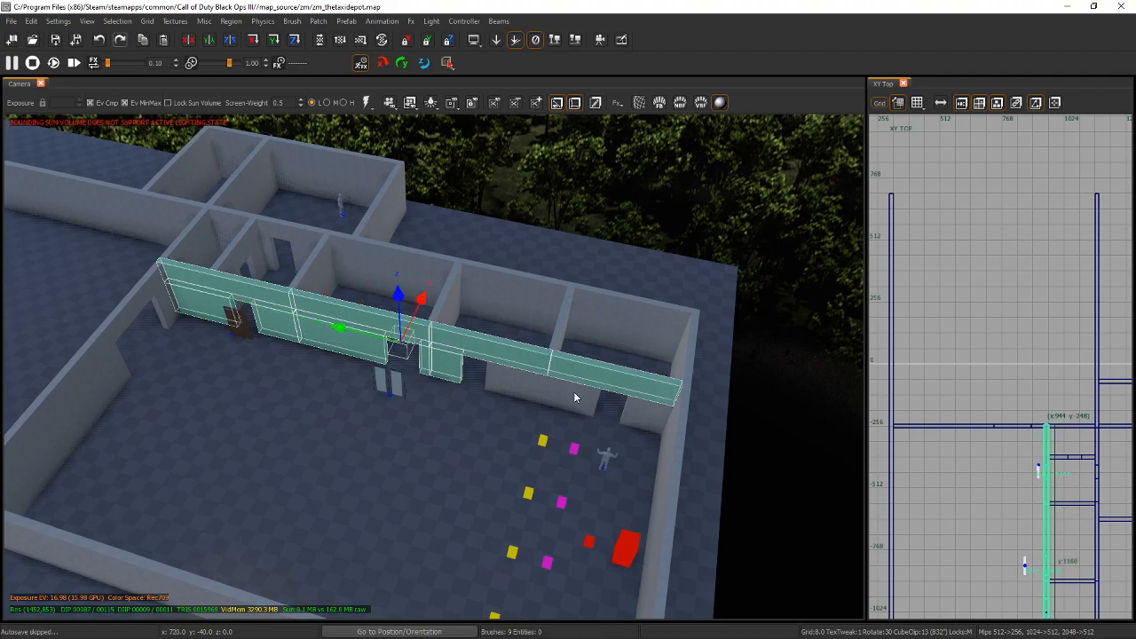
{"action": "left_click", "coordinate": [648, 414]}
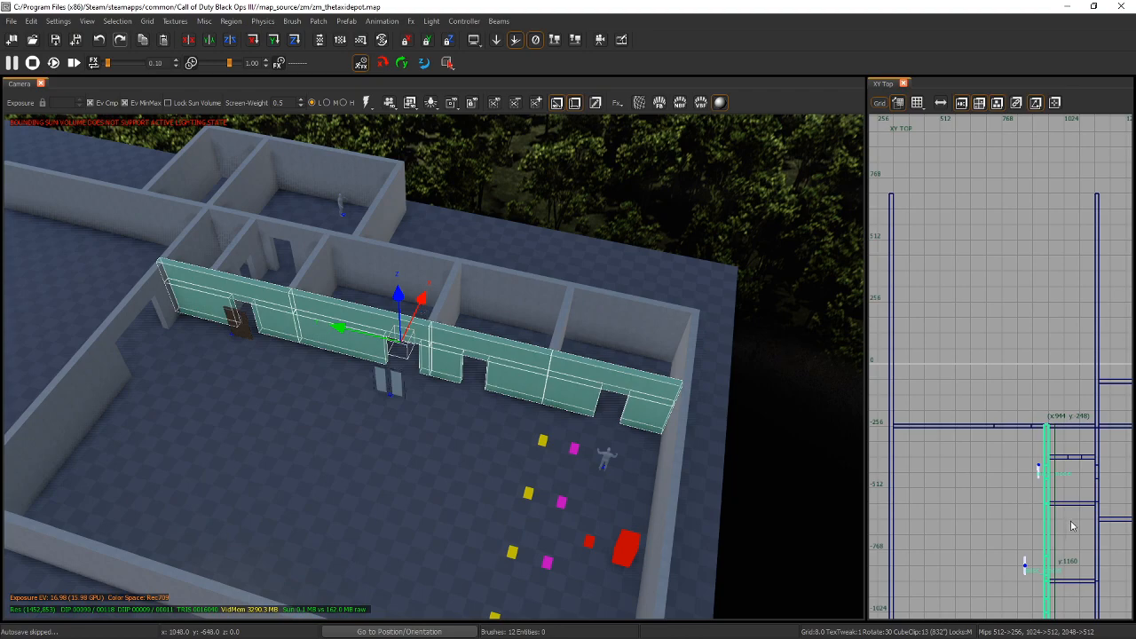
{"action": "scroll", "coordinate": [1080, 583], "scroll_direction": "down", "scroll_amount": 3}
{"action": "scroll", "coordinate": [1080, 583], "scroll_direction": "up", "scroll_amount": 5}
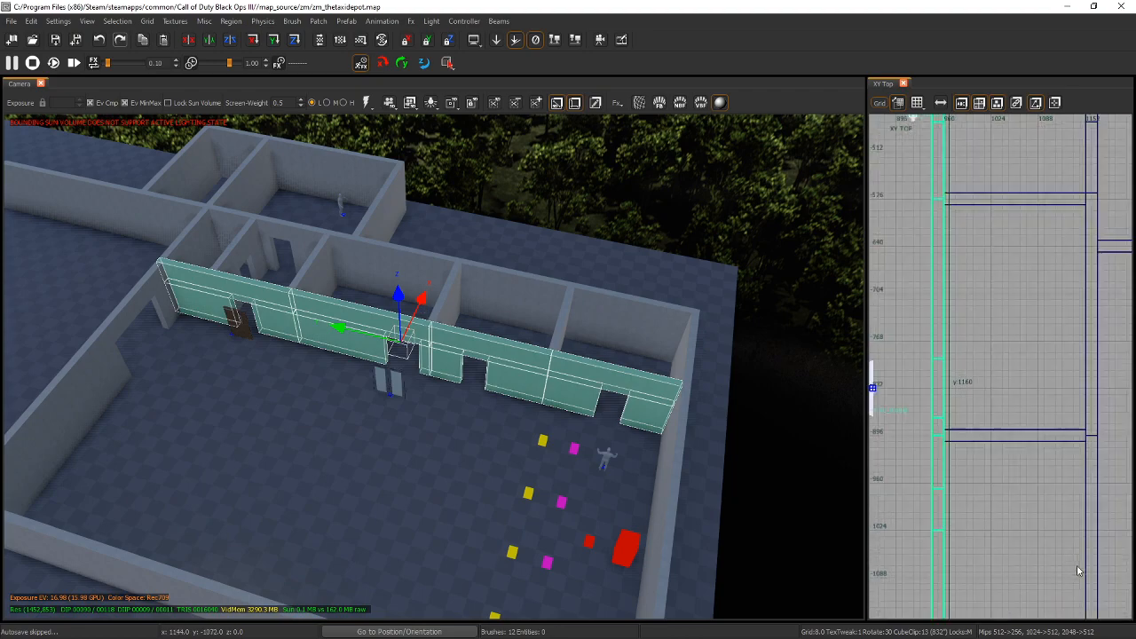
{"action": "left_click_drag", "start_coordinate": [426, 309], "coordinate": [413, 318]}
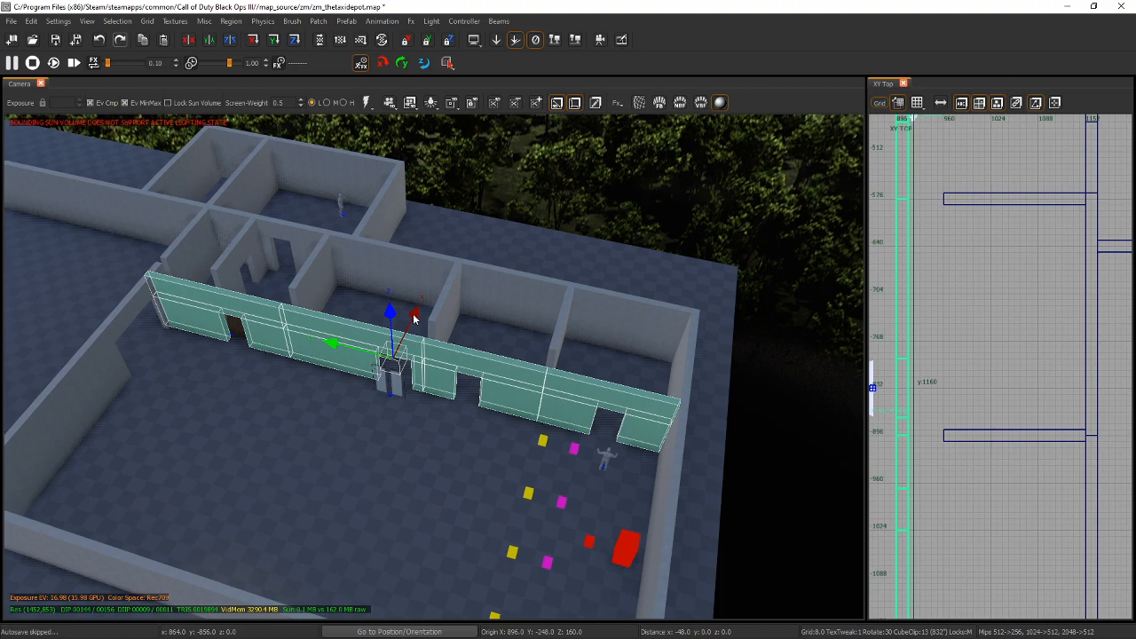
Step: Test the selected doorway wall at X 904 and return it to X 896
{"action": "left_click_drag", "start_coordinate": [414, 318], "coordinate": [414, 317]}
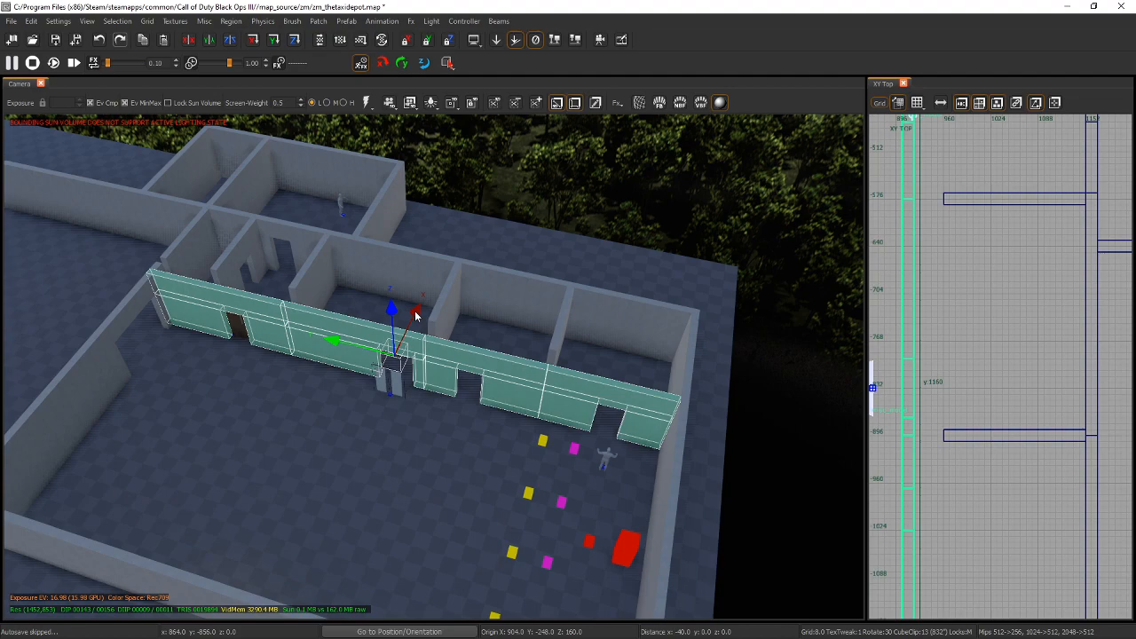
{"action": "left_click_drag", "start_coordinate": [414, 316], "coordinate": [413, 318]}
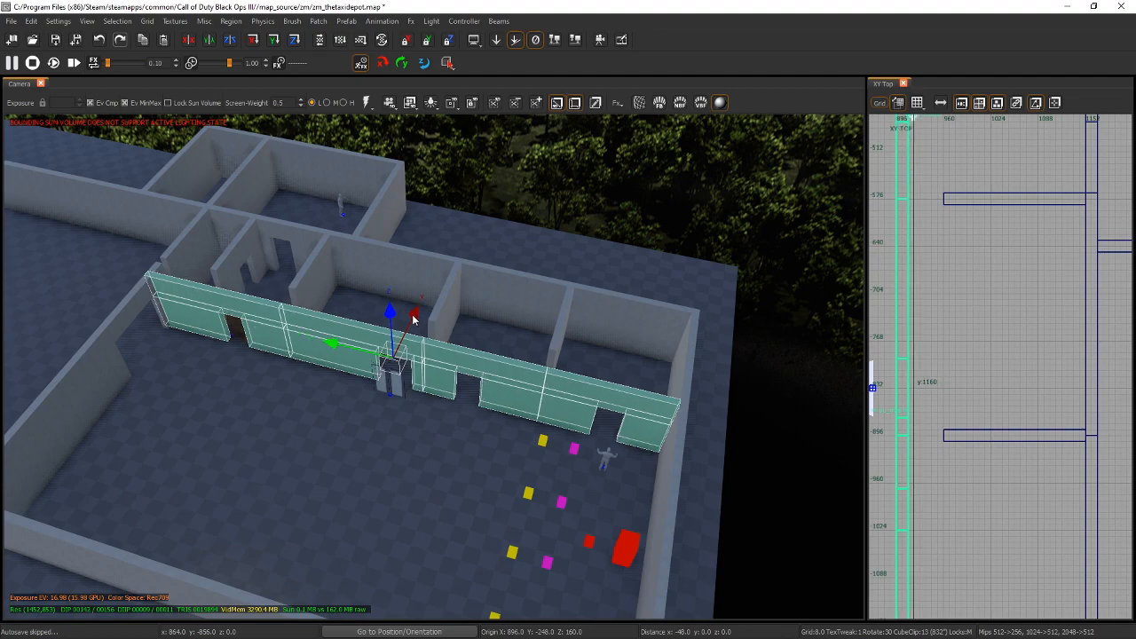
{"action": "key", "text": "Escape"}
Step: Extend the five partition walls between the small rooms 48 units along negative X to meet the relocated doorway wall
{"action": "left_click", "coordinate": [555, 332], "text": "shift"}
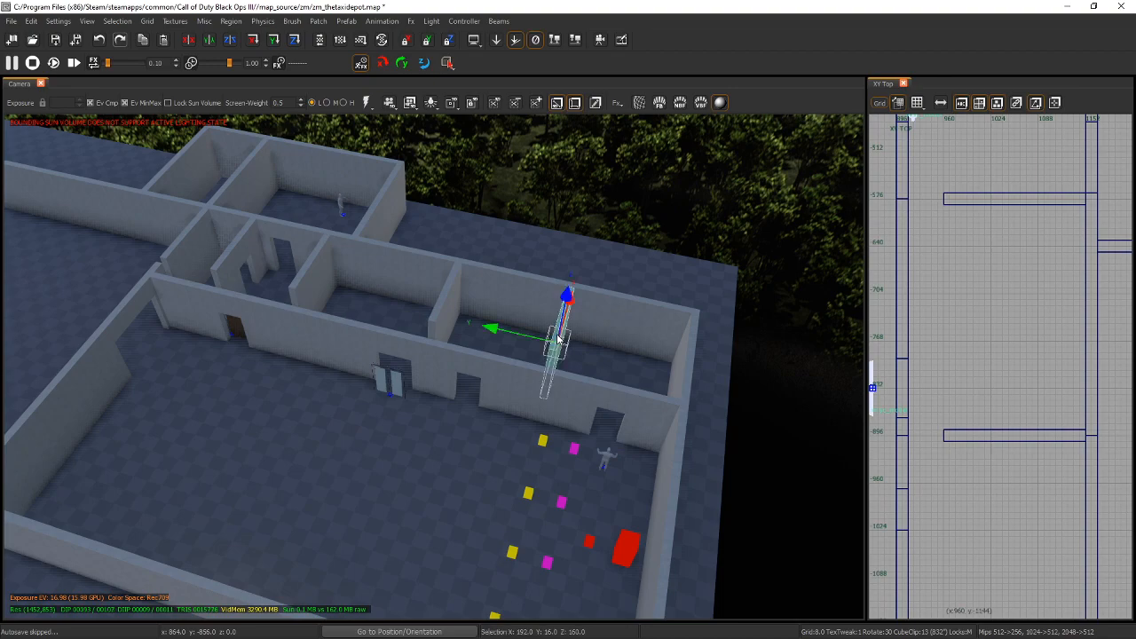
{"action": "left_click", "coordinate": [438, 320], "text": "shift"}
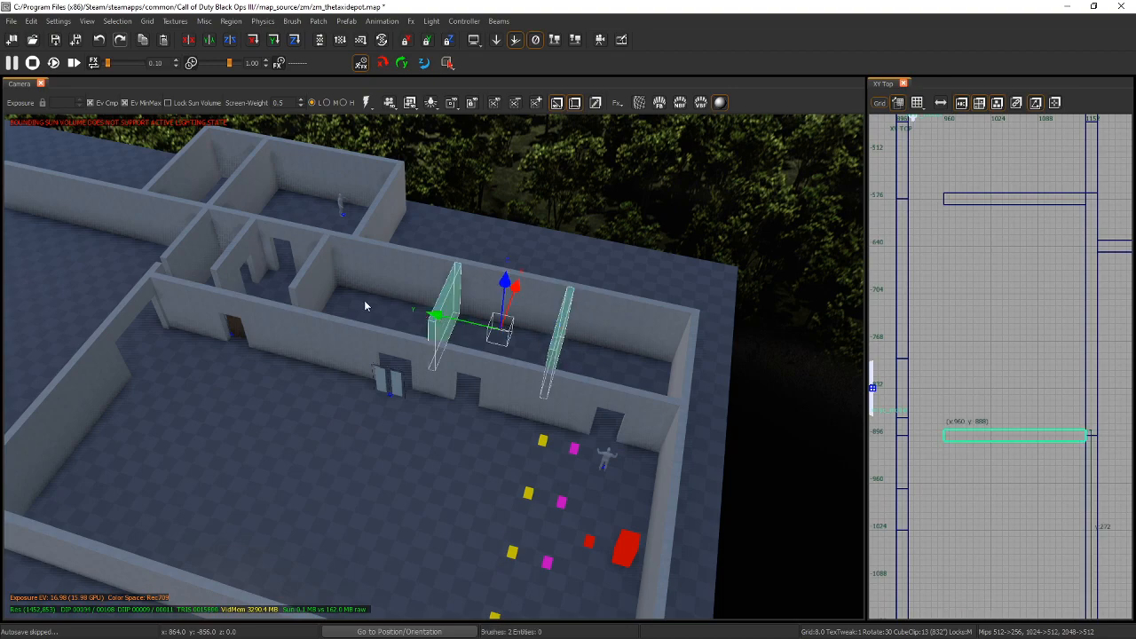
{"action": "left_click", "coordinate": [299, 280], "text": "shift"}
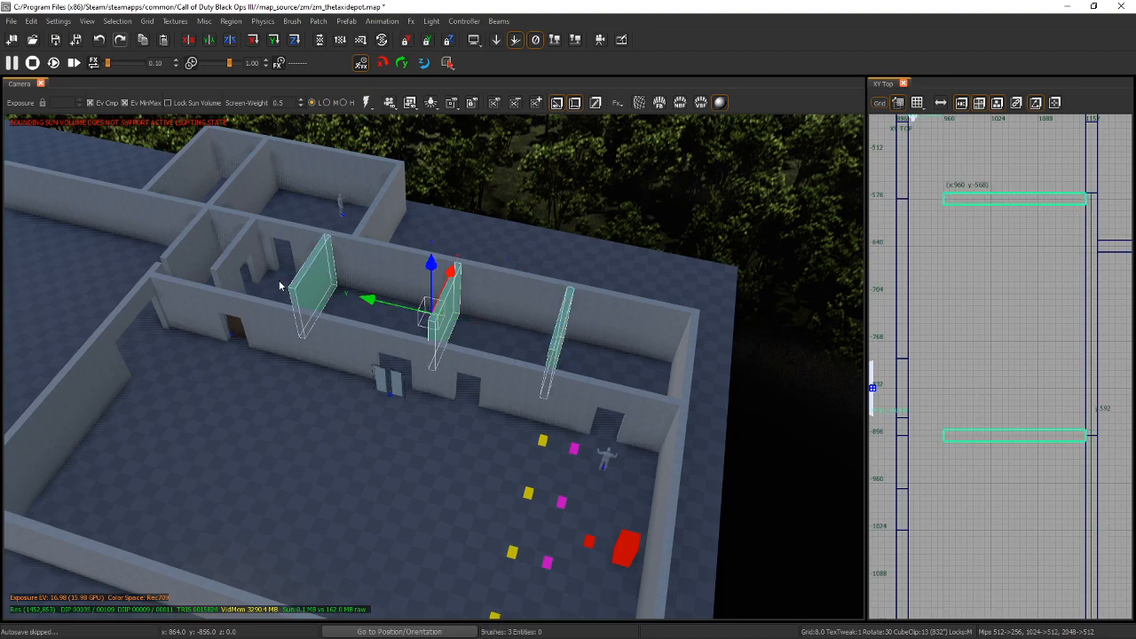
{"action": "left_click", "coordinate": [223, 261], "text": "shift"}
{"action": "left_click", "coordinate": [175, 251], "text": "shift"}
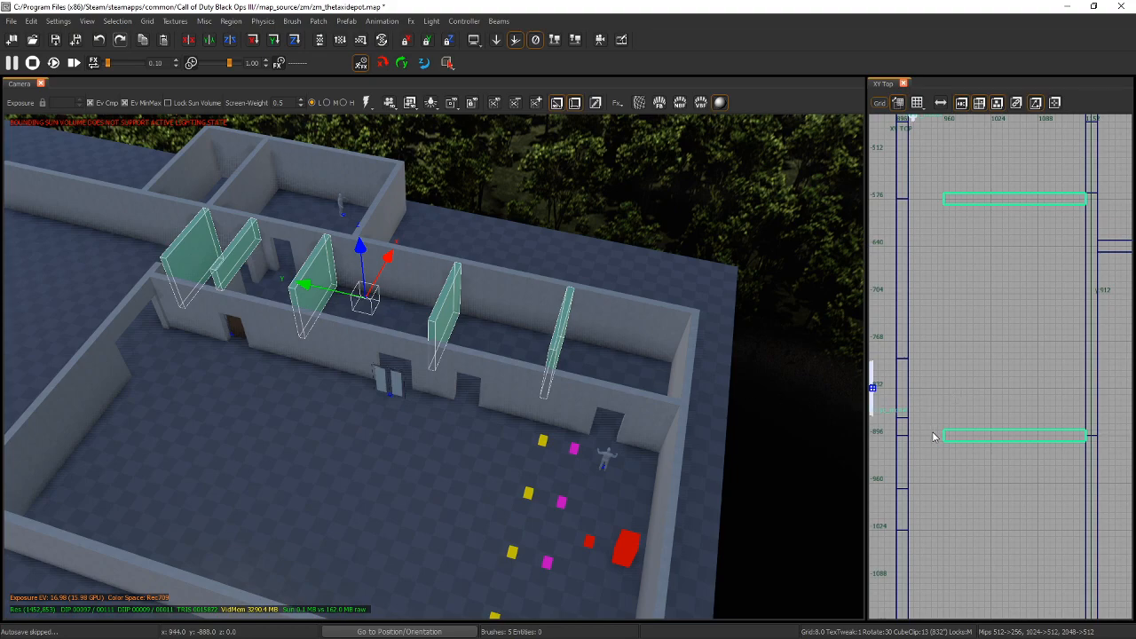
{"action": "left_click_drag", "start_coordinate": [938, 436], "coordinate": [901, 438]}
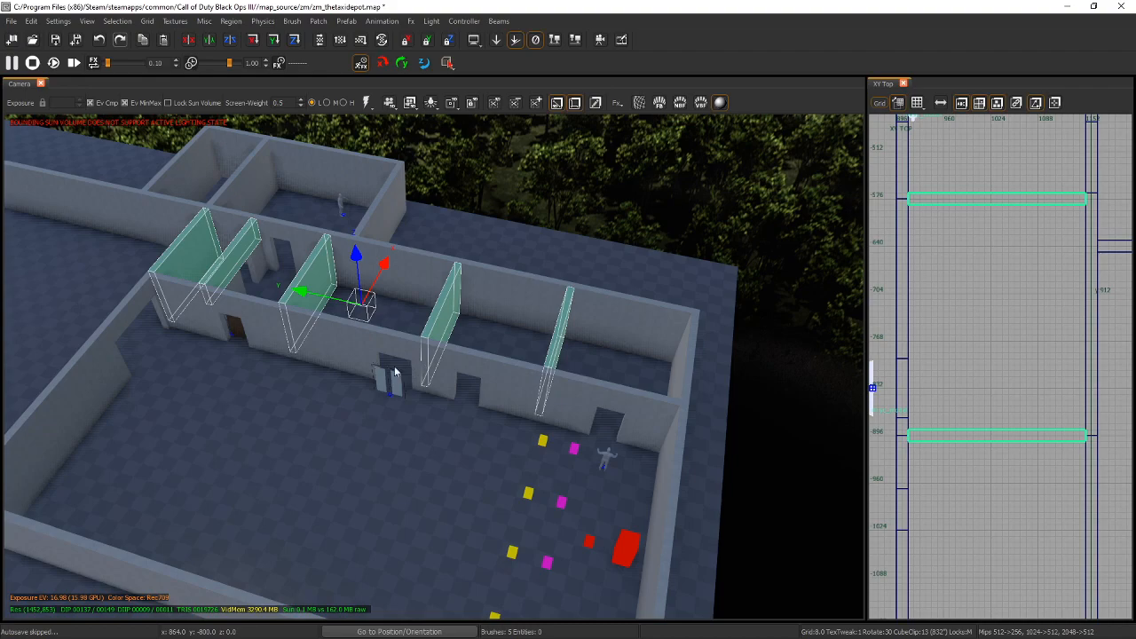
{"action": "key", "text": "Escape"}
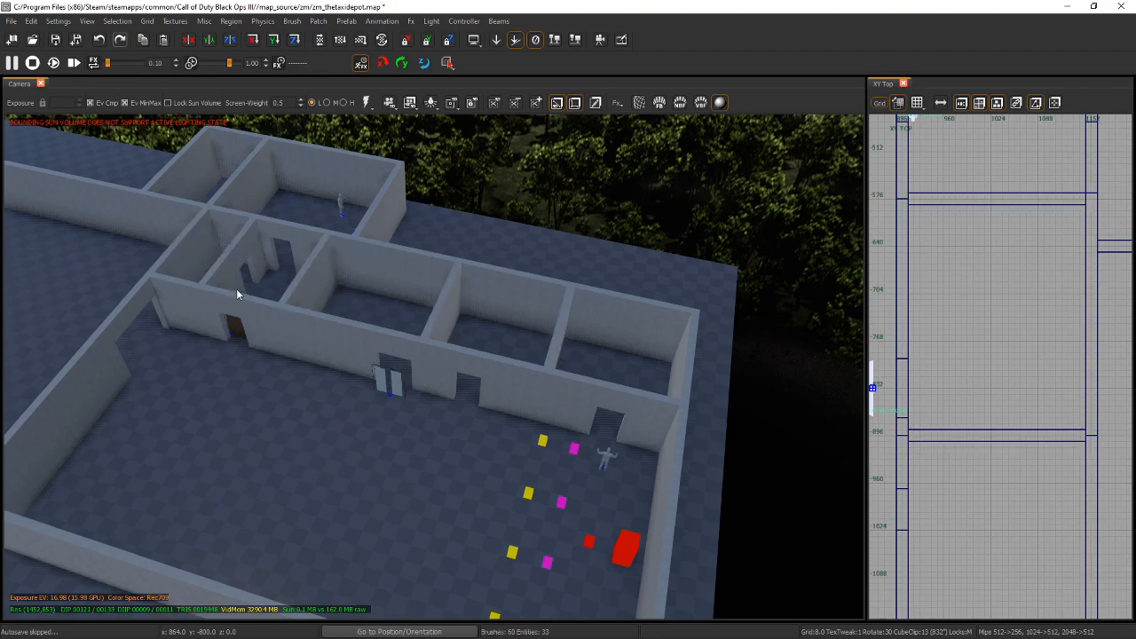
Step: Extend the wall piece beside the opening in the partition doorway to X 912, making it 128 units long
{"action": "left_click", "coordinate": [232, 283], "text": "shift"}
{"action": "scroll", "coordinate": [953, 304], "scroll_direction": "down", "scroll_amount": 3}
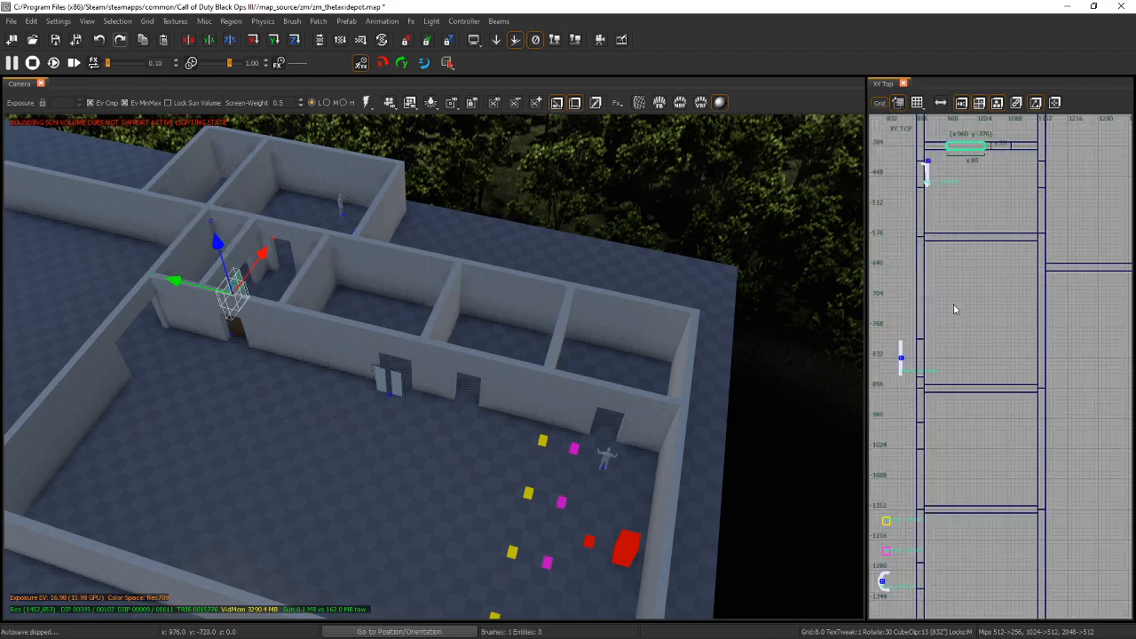
{"action": "left_click_drag", "start_coordinate": [943, 183], "coordinate": [929, 183]}
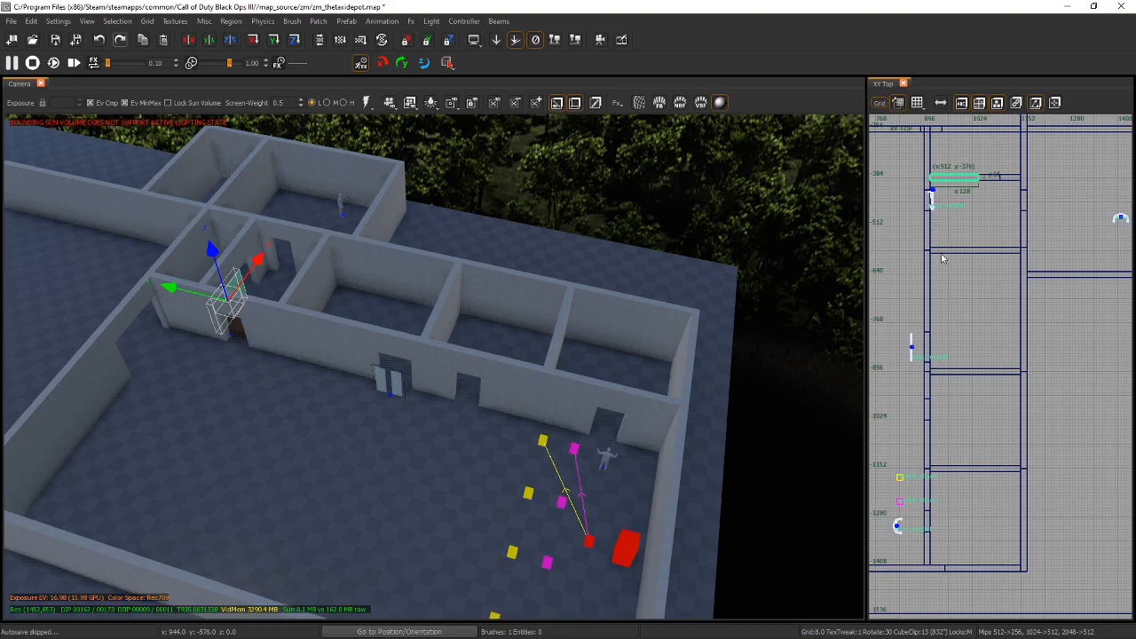
{"action": "key", "text": "Escape"}
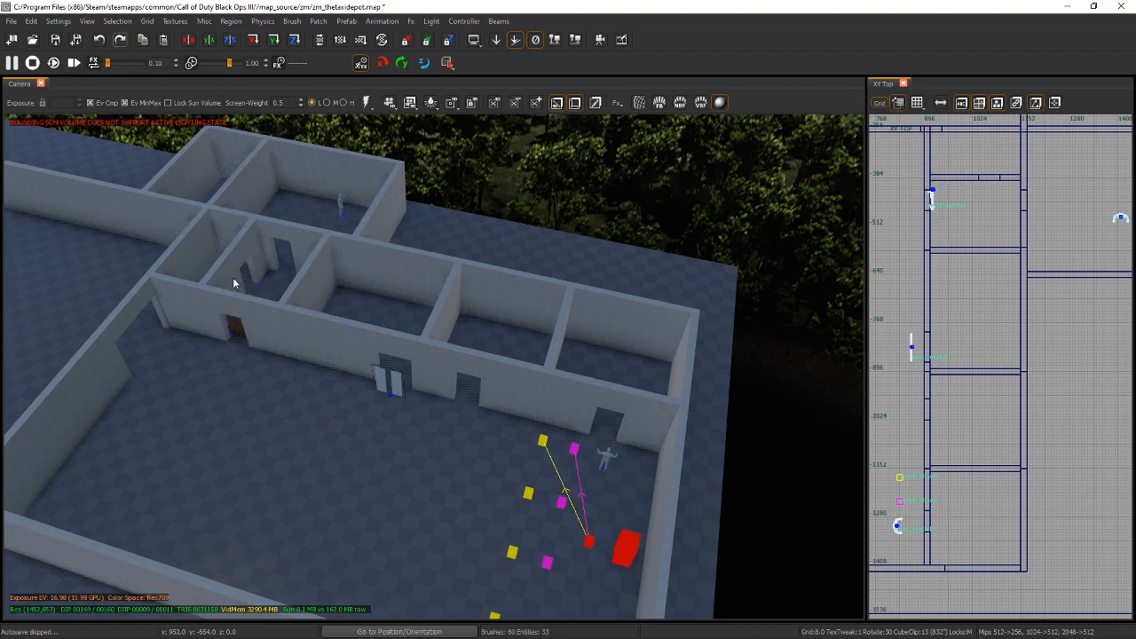
Step: Move the three brushes of the partition with the doorway about 100 units along positive Y, towards the end wall
{"action": "left_click", "coordinate": [239, 251], "text": "shift"}
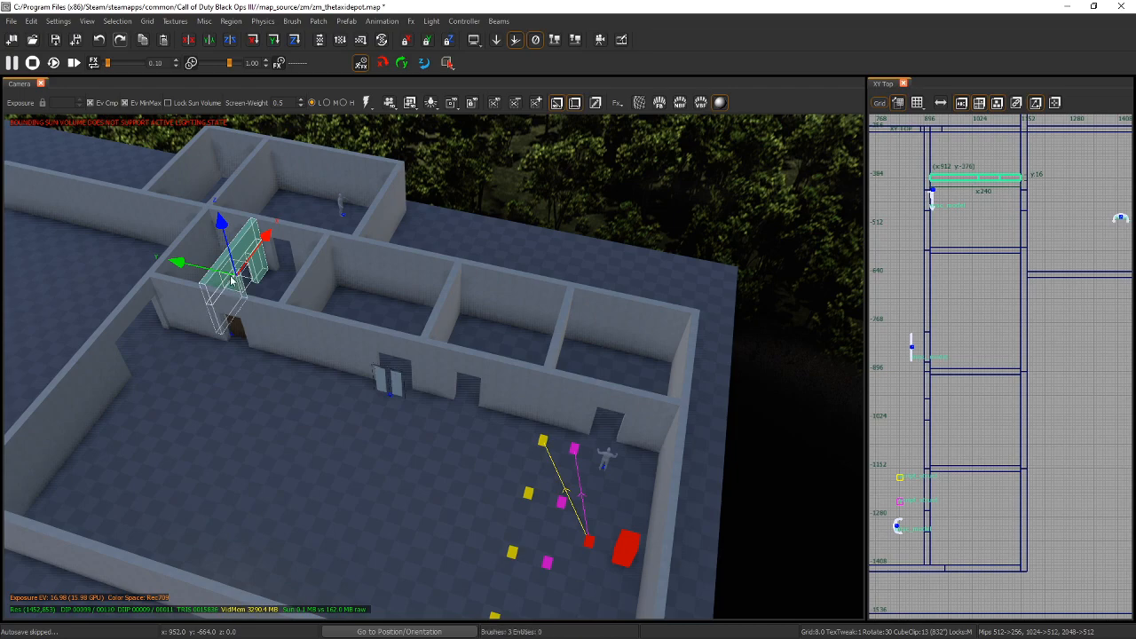
{"action": "left_click_drag", "start_coordinate": [180, 265], "coordinate": [153, 256]}
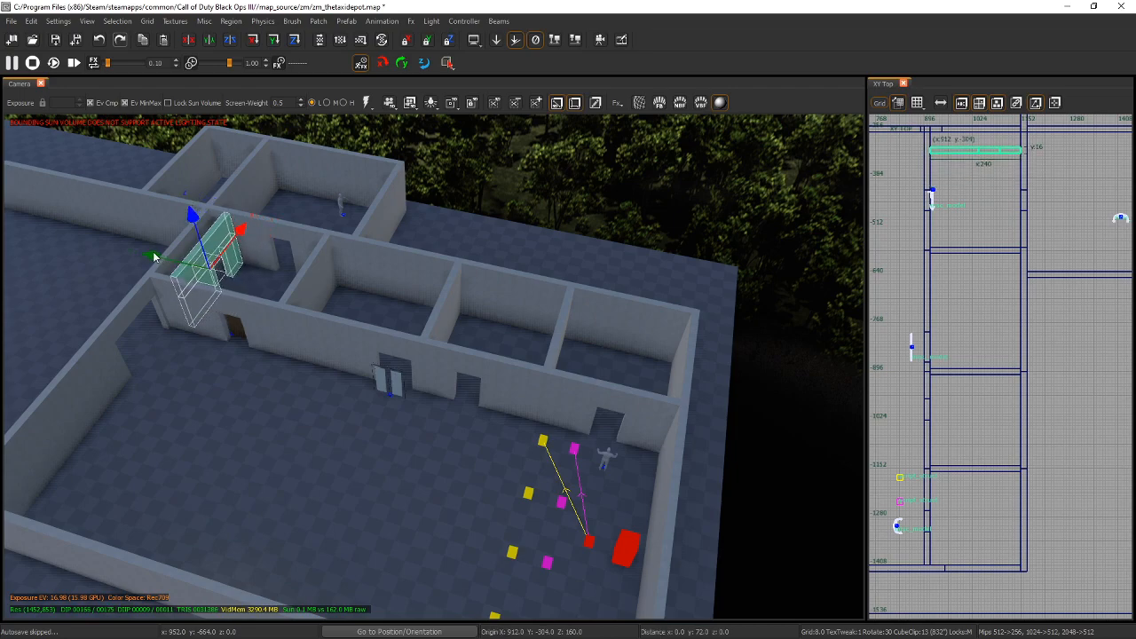
{"action": "left_click_drag", "start_coordinate": [154, 257], "coordinate": [152, 255]}
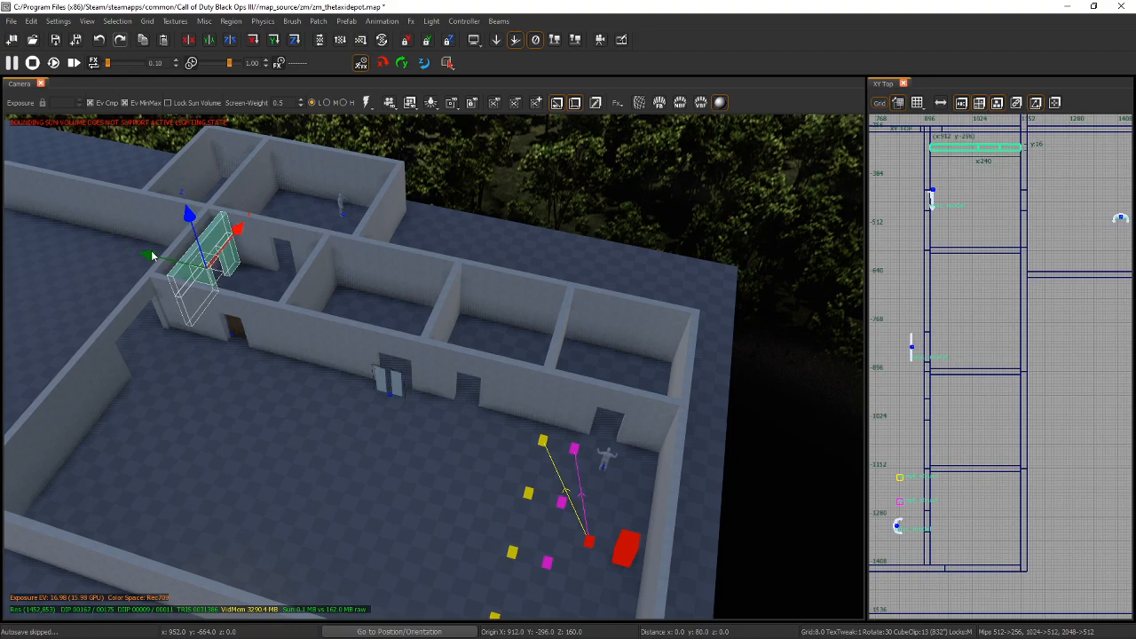
{"action": "left_click_drag", "start_coordinate": [152, 256], "coordinate": [143, 252]}
{"action": "key", "text": "Escape"}
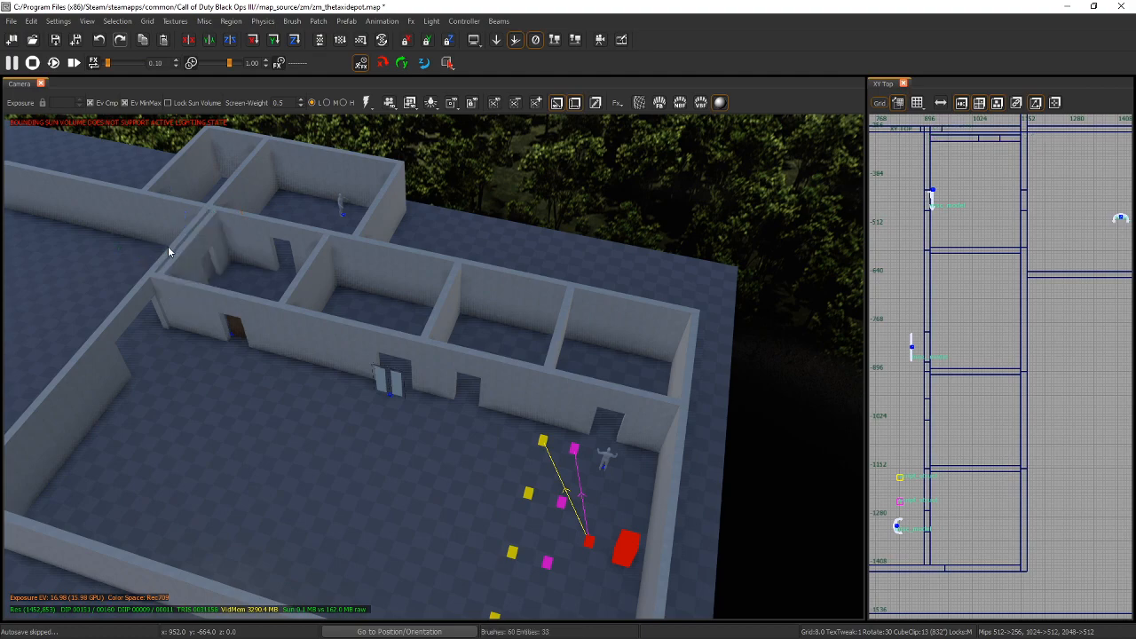
Step: Move the small-room block's end wall along positive Y to origin Y -152
{"action": "left_click", "coordinate": [171, 255]}
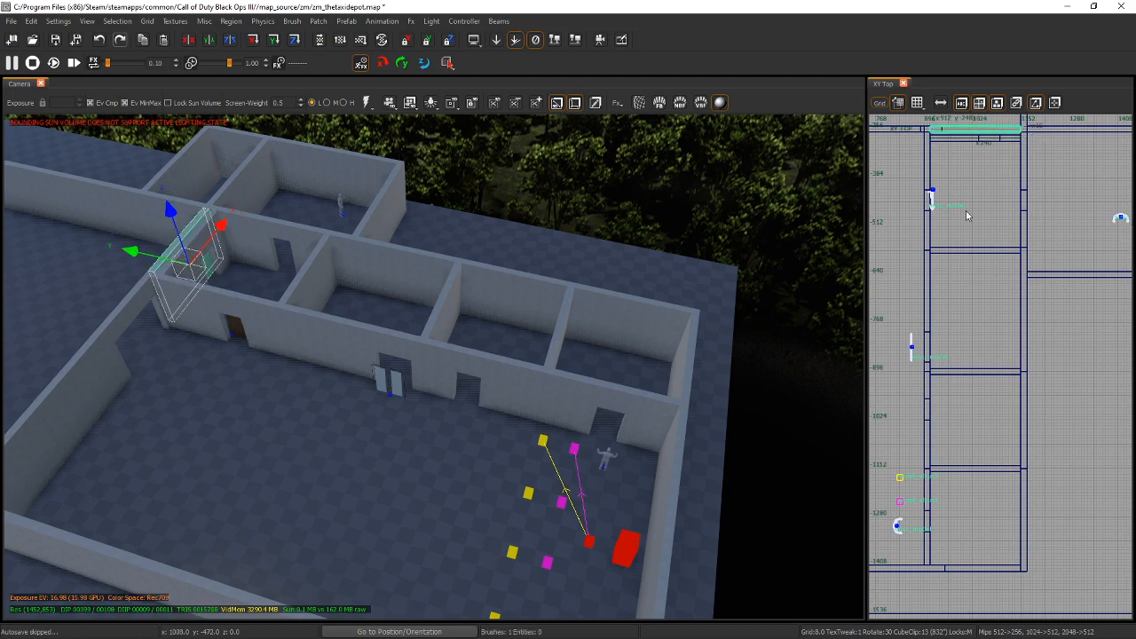
{"action": "scroll", "coordinate": [976, 195], "scroll_direction": "down", "scroll_amount": 1}
{"action": "scroll", "coordinate": [975, 193], "scroll_direction": "down", "scroll_amount": 2}
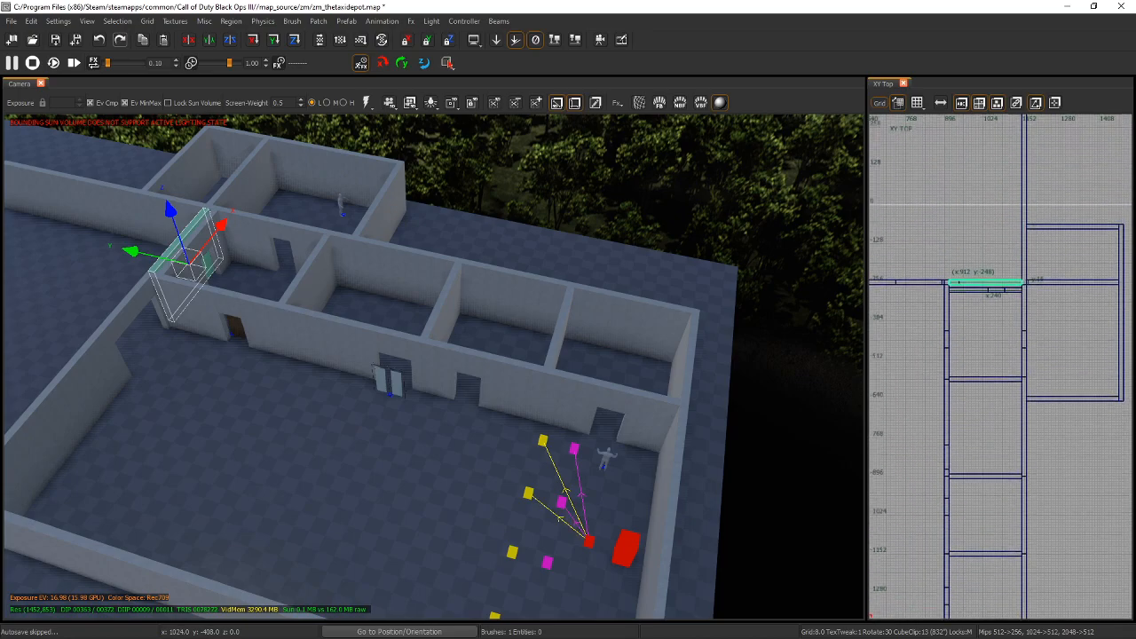
{"action": "scroll", "coordinate": [974, 183], "scroll_direction": "up", "scroll_amount": 2}
{"action": "scroll", "coordinate": [977, 314], "scroll_direction": "up", "scroll_amount": 3}
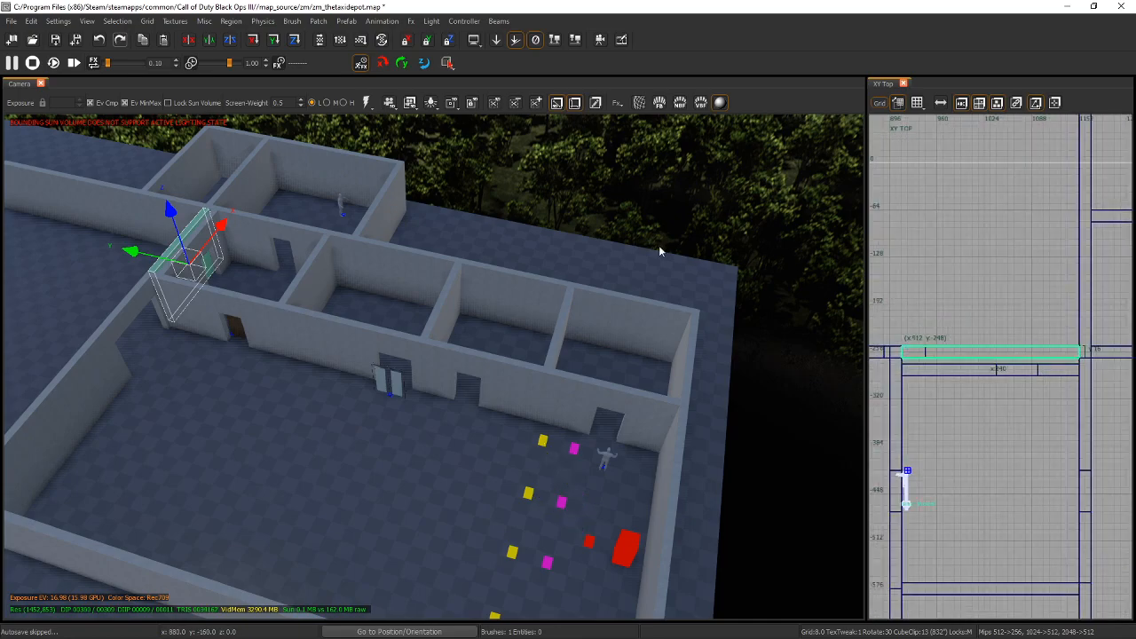
{"action": "left_click_drag", "start_coordinate": [130, 252], "coordinate": [98, 229]}
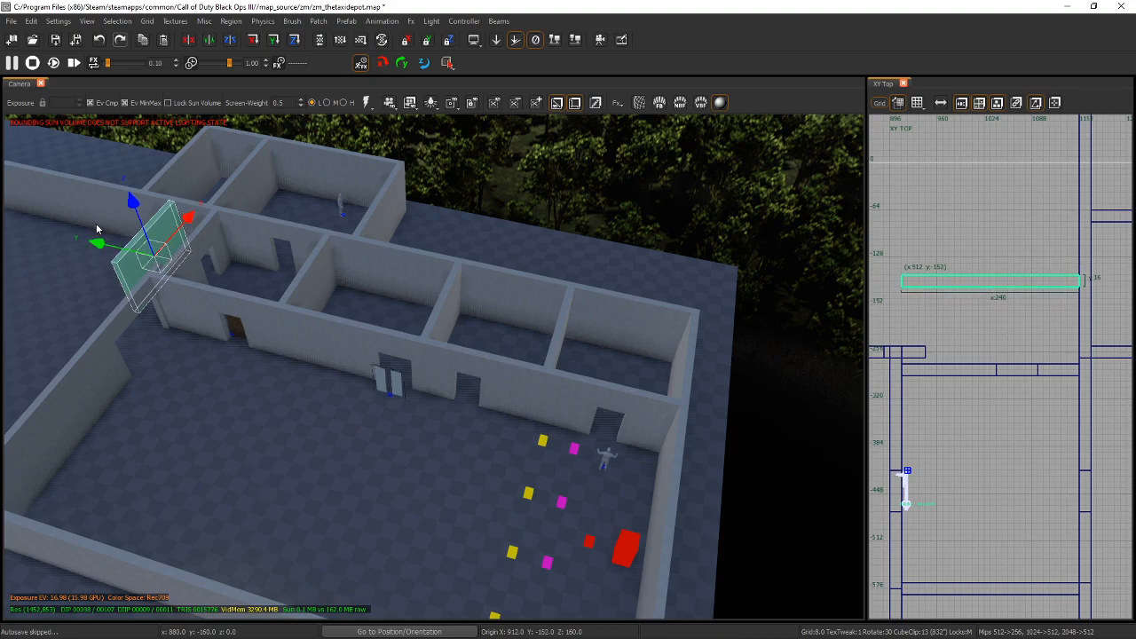
Step: Extend the doorway wall's end panel and the header above it to Y -152 to meet the end wall
{"action": "left_click", "coordinate": [183, 316], "text": "shift"}
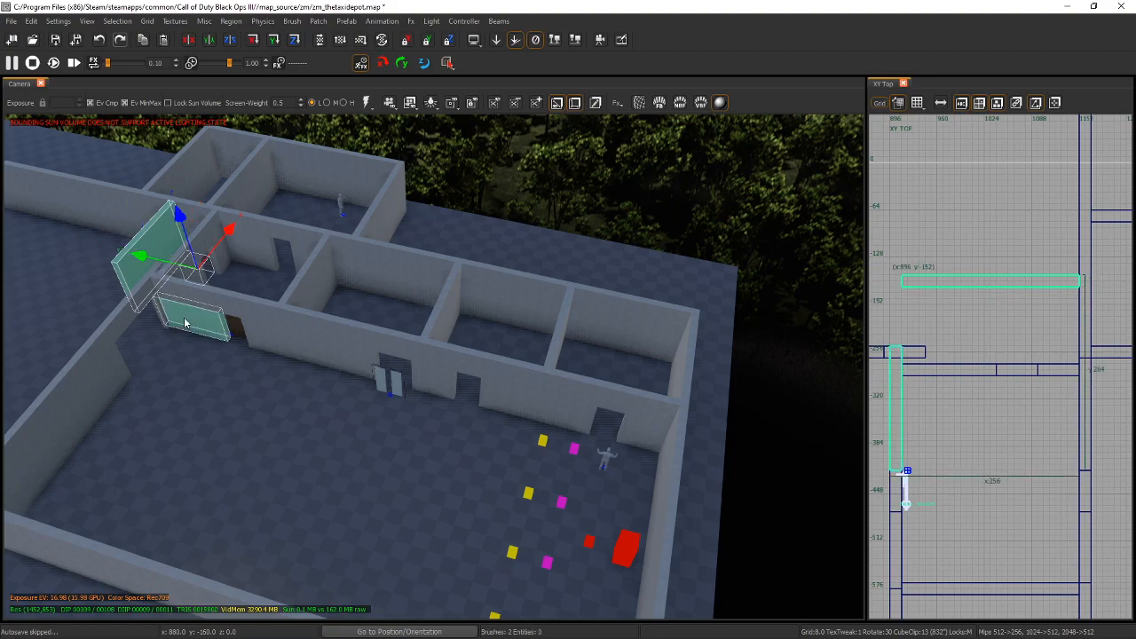
{"action": "left_click", "coordinate": [177, 292], "text": "shift"}
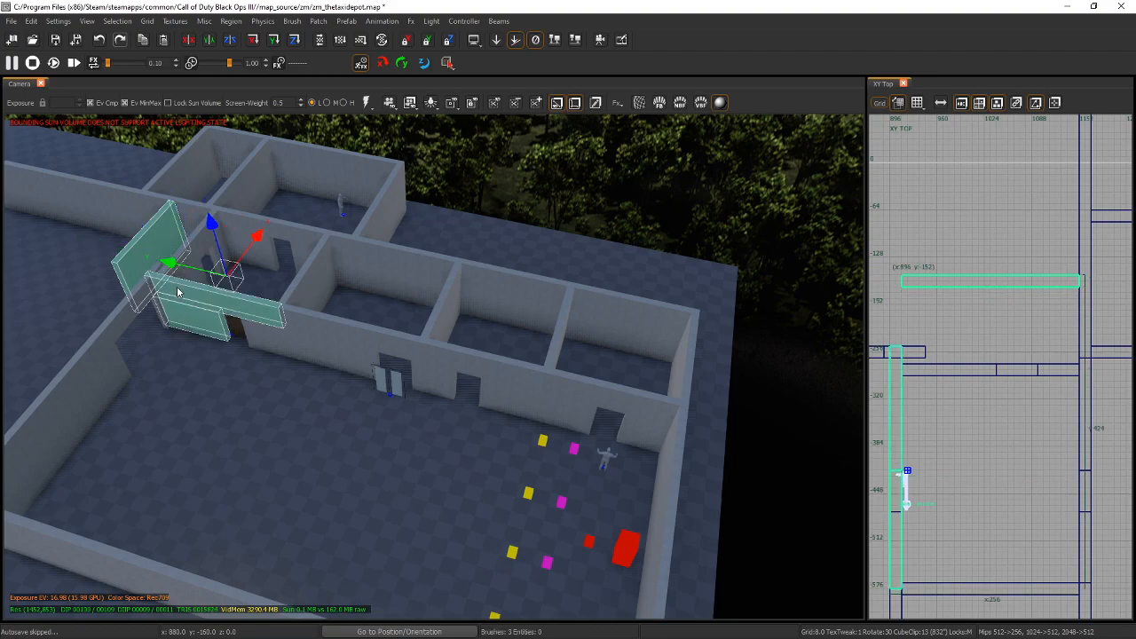
{"action": "key", "text": "Escape"}
{"action": "left_click", "coordinate": [179, 321], "text": "shift"}
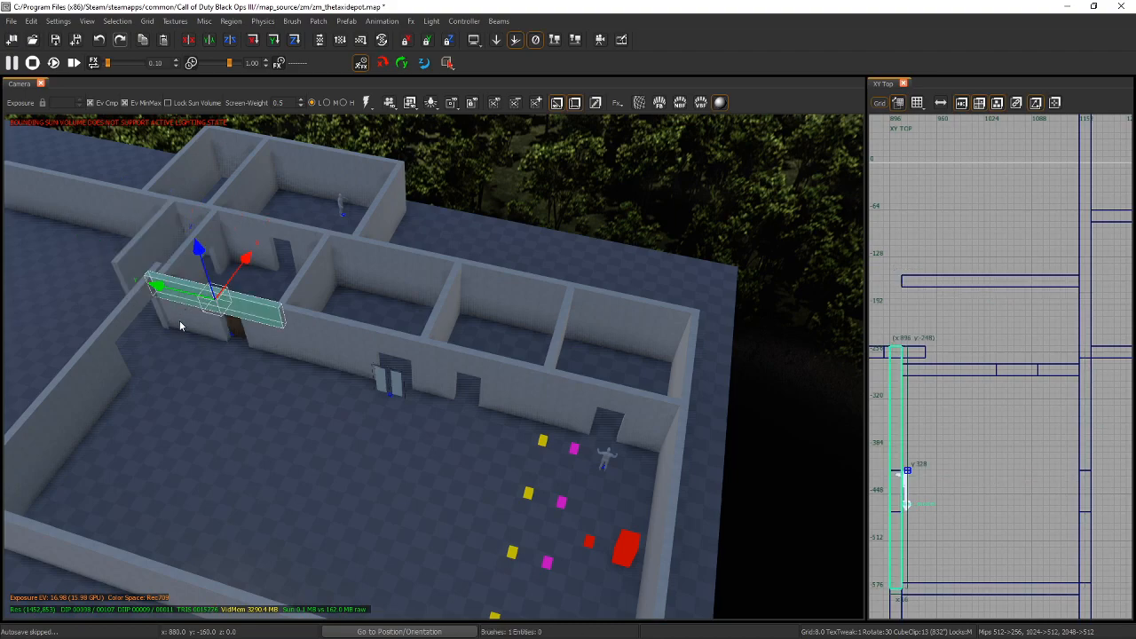
{"action": "left_click", "coordinate": [179, 326], "text": "shift"}
{"action": "left_click_drag", "start_coordinate": [896, 337], "coordinate": [894, 264]}
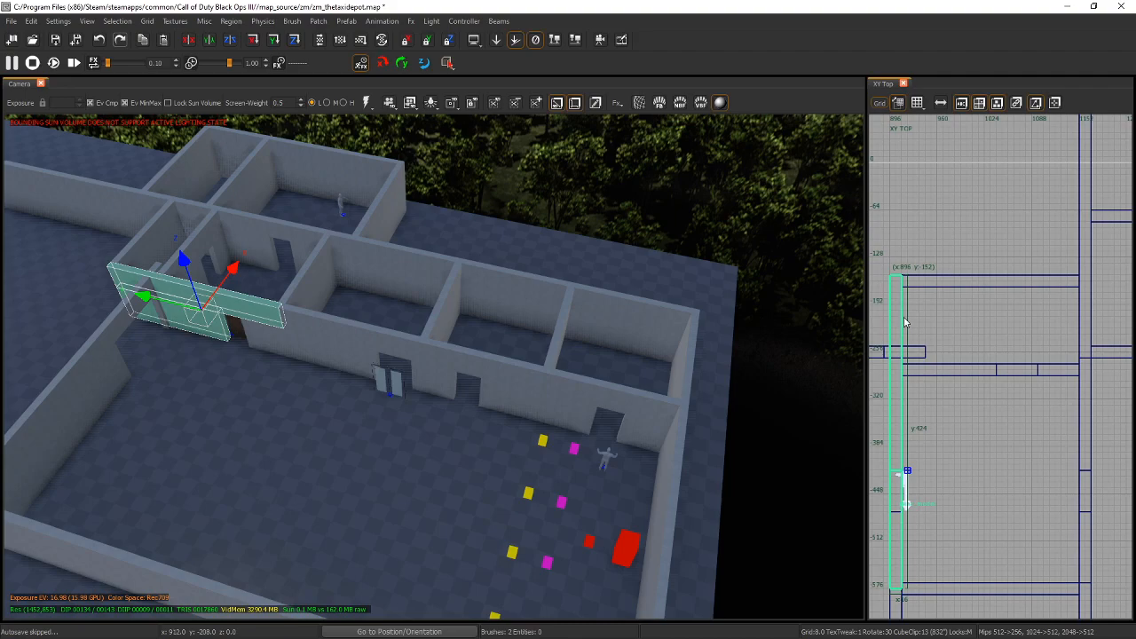
{"action": "key", "text": "Escape"}
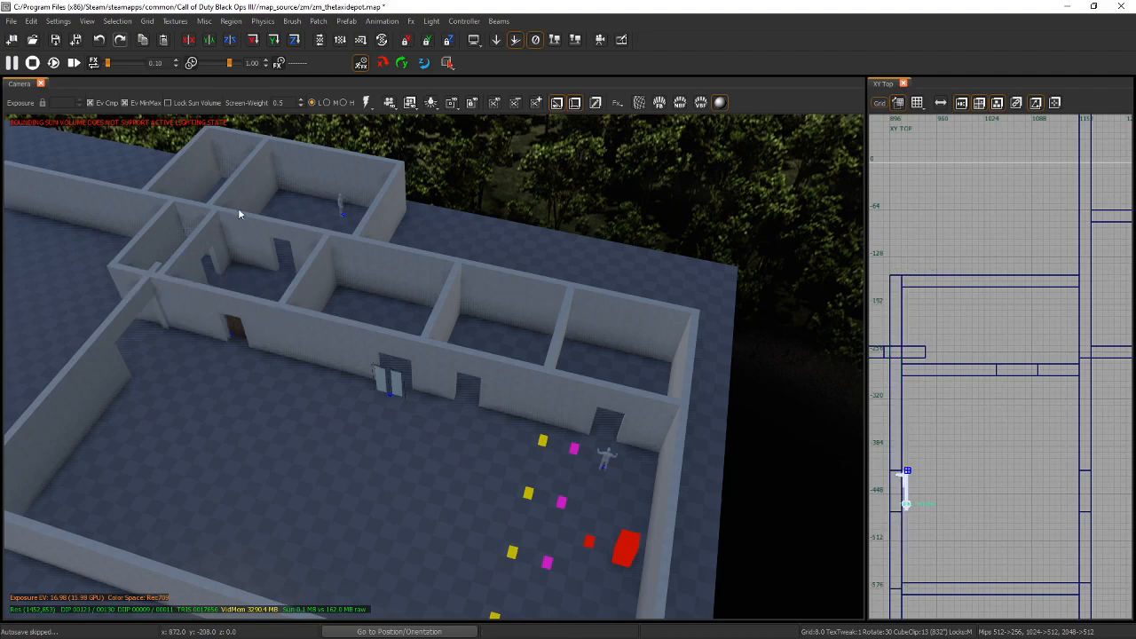
Step: Move the end wall of the rear outer room along positive Y to about Y 100, enlarging that room
{"action": "left_click", "coordinate": [171, 180]}
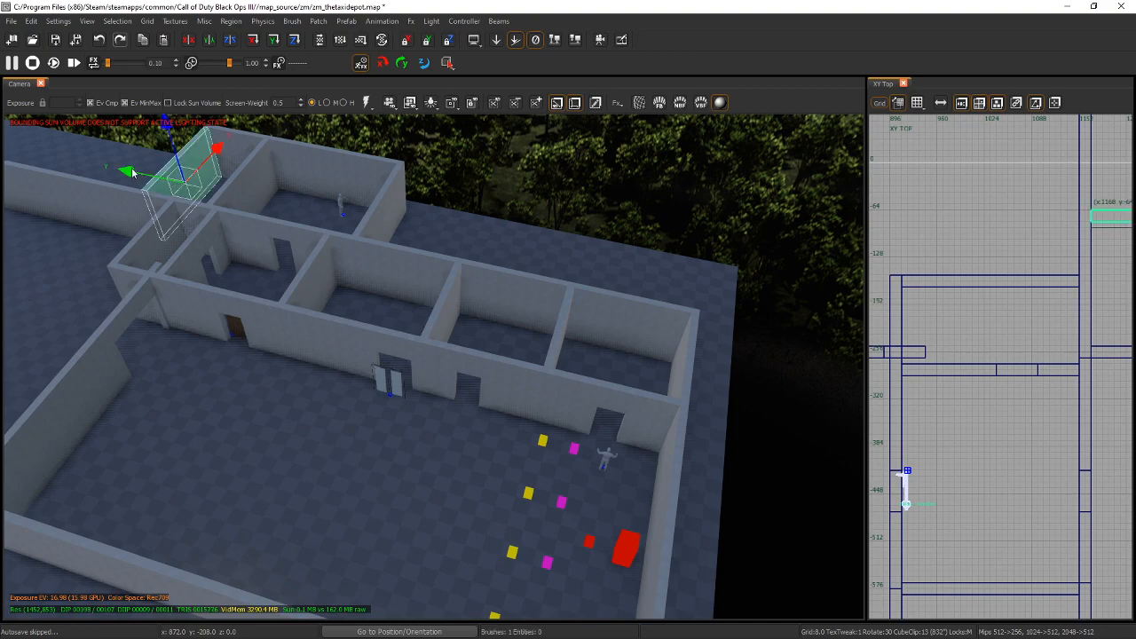
{"action": "left_click_drag", "start_coordinate": [131, 171], "coordinate": [80, 145]}
{"action": "key", "text": "Escape"}
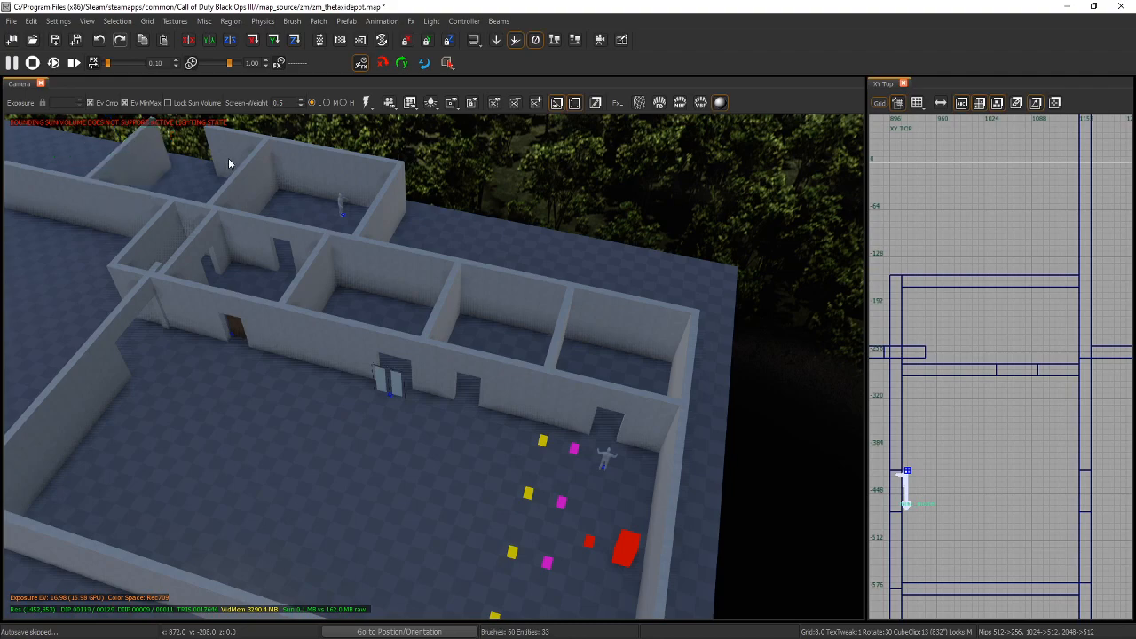
Step: Extend the rear rooms' long outer wall along positive Y to close the corner with the relocated end wall
{"action": "left_click", "coordinate": [228, 159]}
{"action": "scroll", "coordinate": [1101, 290], "scroll_direction": "down", "scroll_amount": 3}
{"action": "mouse_move", "coordinate": [1100, 290]}
{"action": "right_mouse_down"}
{"action": "mouse_move", "coordinate": [992, 290]}
{"action": "mouse_move", "coordinate": [894, 315]}
{"action": "right_mouse_up"}
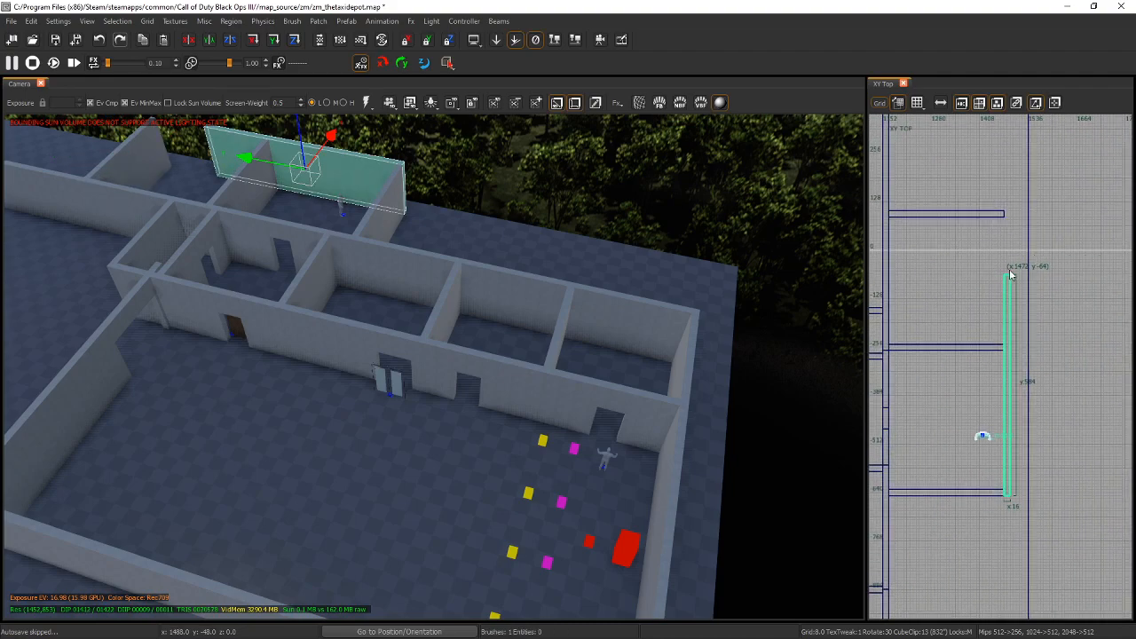
{"action": "left_click_drag", "start_coordinate": [1009, 266], "coordinate": [1008, 211]}
{"action": "key", "text": "Escape"}
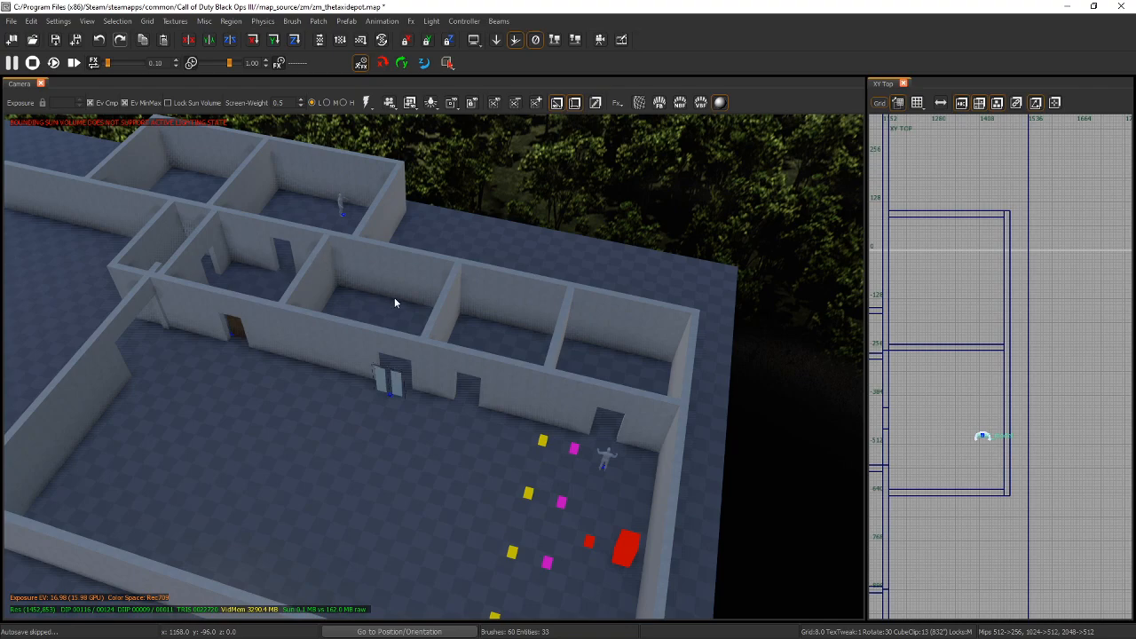
Step: Move the large hall's long outer wall outwards along negative X to origin X 152
{"action": "right_click_drag", "start_coordinate": [394, 297], "coordinate": [275, 462]}
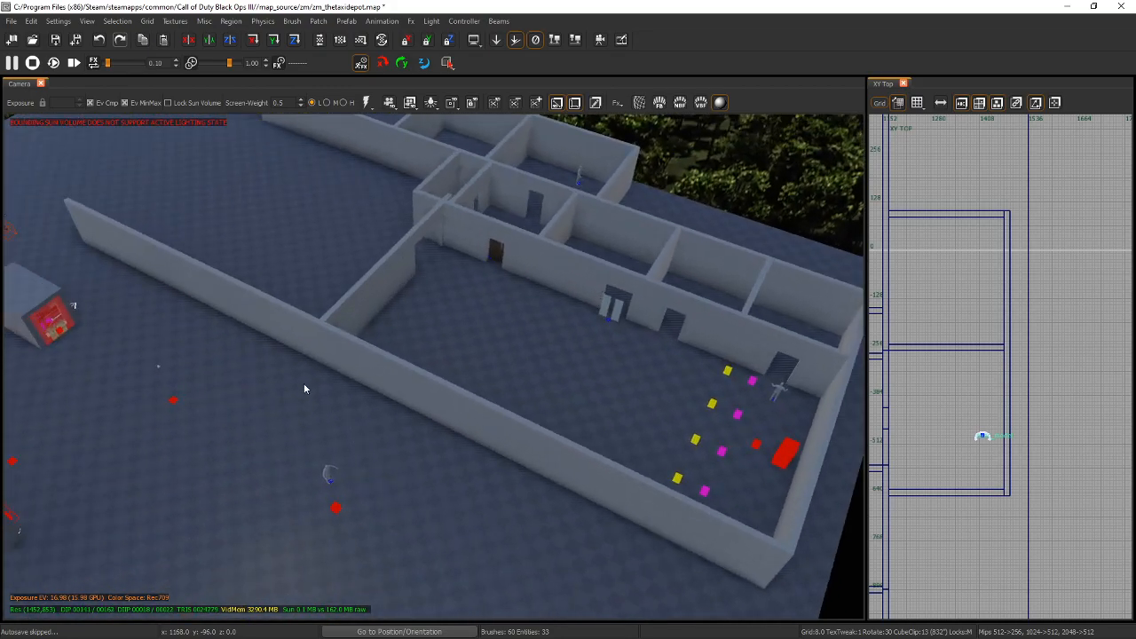
{"action": "left_click", "coordinate": [324, 355]}
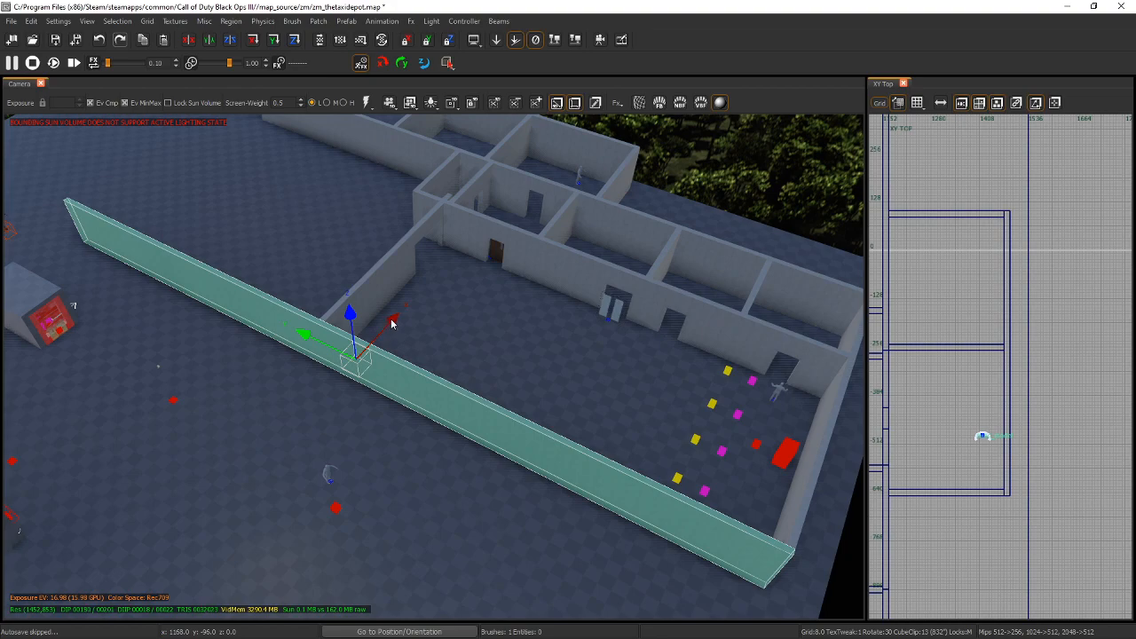
{"action": "right_click_drag", "start_coordinate": [930, 393], "coordinate": [1096, 384]}
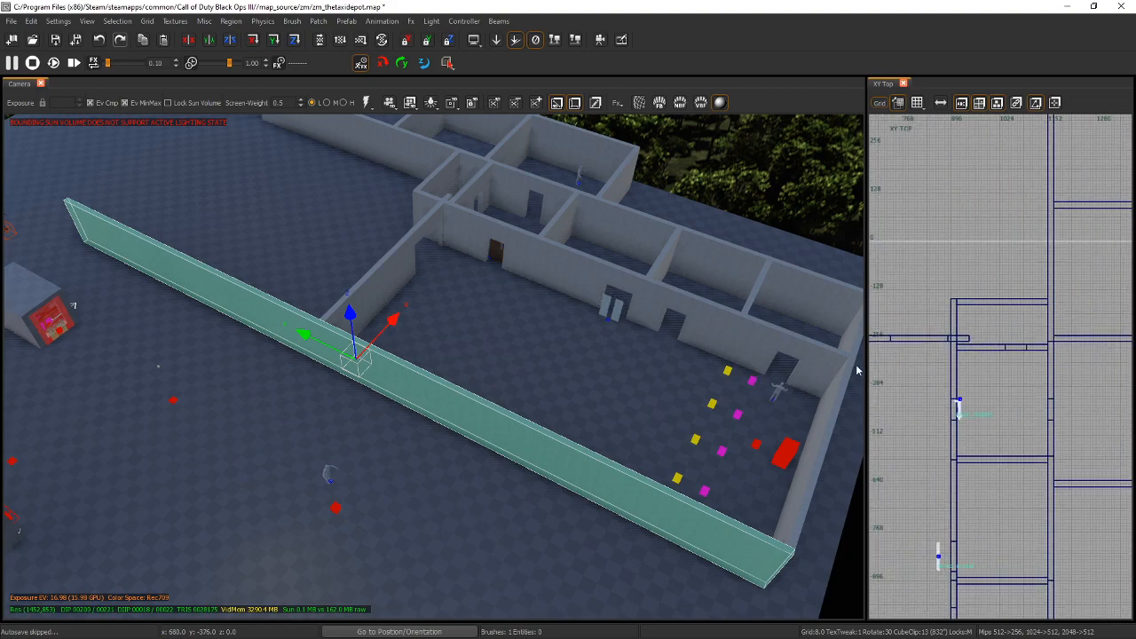
{"action": "left_click_drag", "start_coordinate": [866, 359], "coordinate": [758, 362]}
{"action": "right_click_drag", "start_coordinate": [831, 410], "coordinate": [989, 410]}
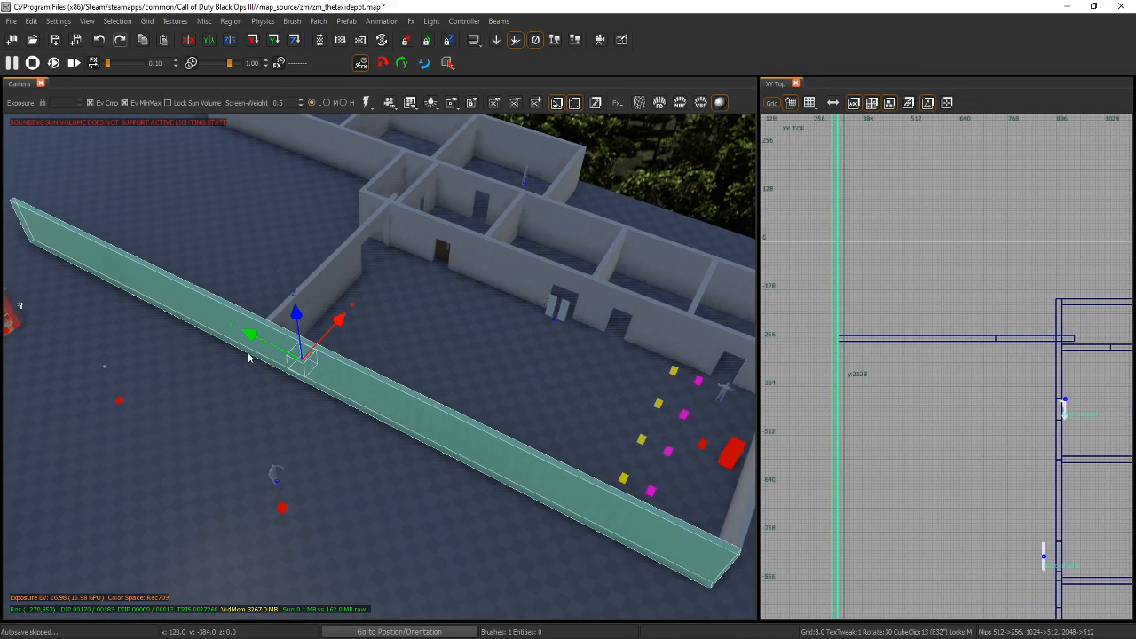
{"action": "left_click_drag", "start_coordinate": [338, 325], "coordinate": [288, 349]}
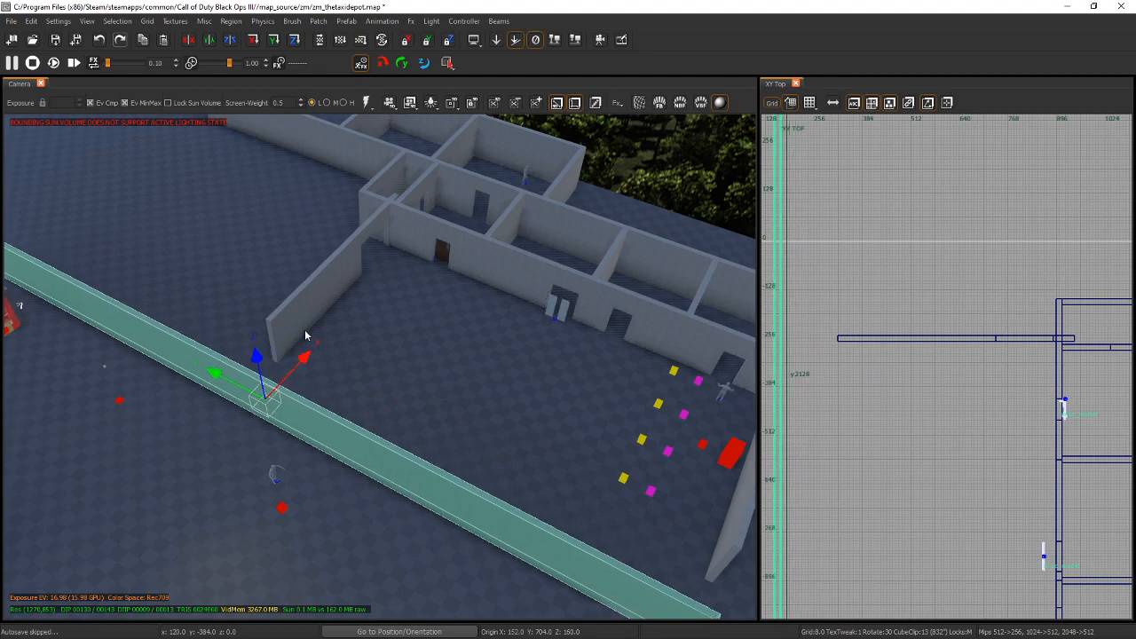
{"action": "key", "text": "Escape"}
Step: Extend the large hall's cross wall and its header along negative X to X 168, meeting the relocated long outer wall
{"action": "left_click", "coordinate": [299, 329], "text": "shift"}
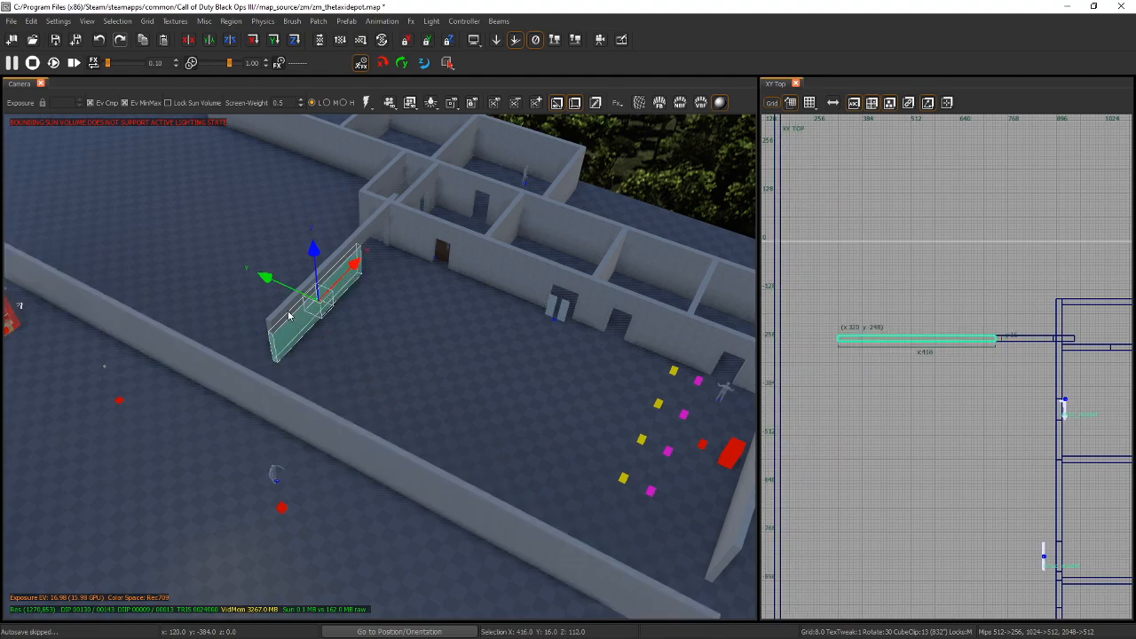
{"action": "left_click", "coordinate": [289, 316], "text": "shift"}
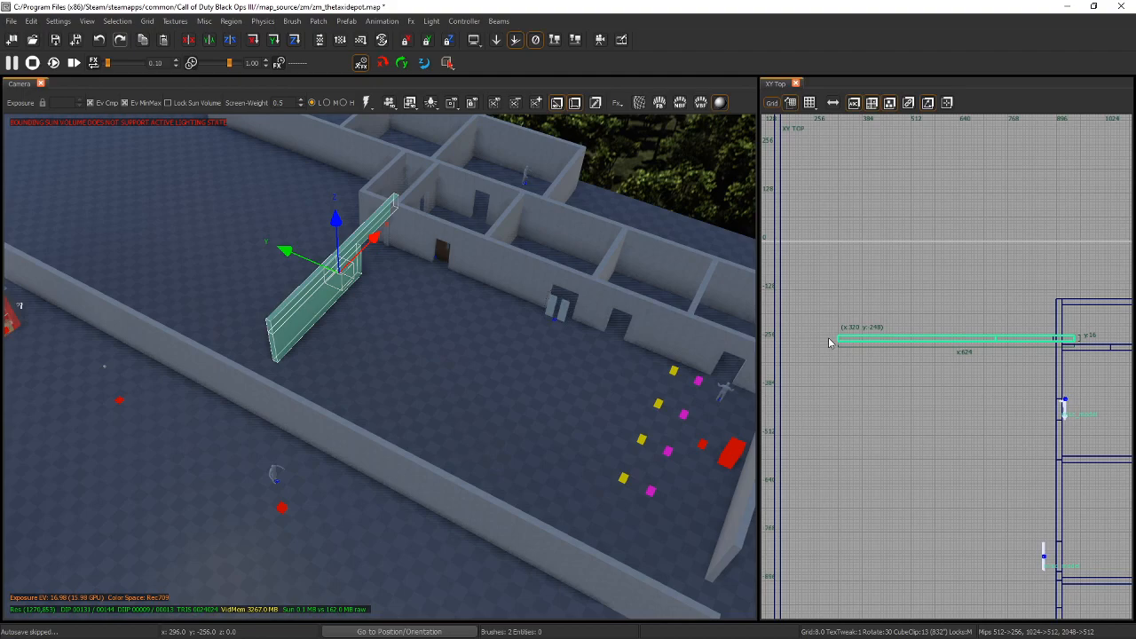
{"action": "mouse_move", "coordinate": [829, 343]}
{"action": "left_mouse_down"}
{"action": "mouse_move", "coordinate": [773, 342]}
{"action": "mouse_move", "coordinate": [782, 343]}
{"action": "left_mouse_up"}
{"action": "scroll", "coordinate": [798, 343], "scroll_direction": "up", "scroll_amount": 1}
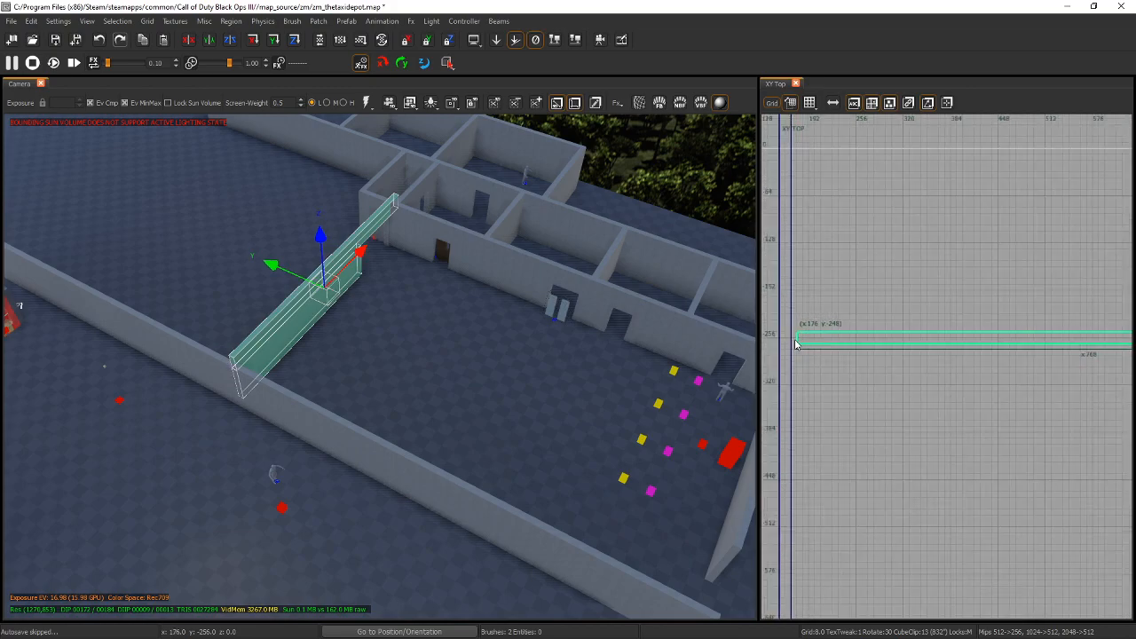
{"action": "left_click_drag", "start_coordinate": [792, 344], "coordinate": [790, 345]}
{"action": "scroll", "coordinate": [826, 354], "scroll_direction": "down", "scroll_amount": 3}
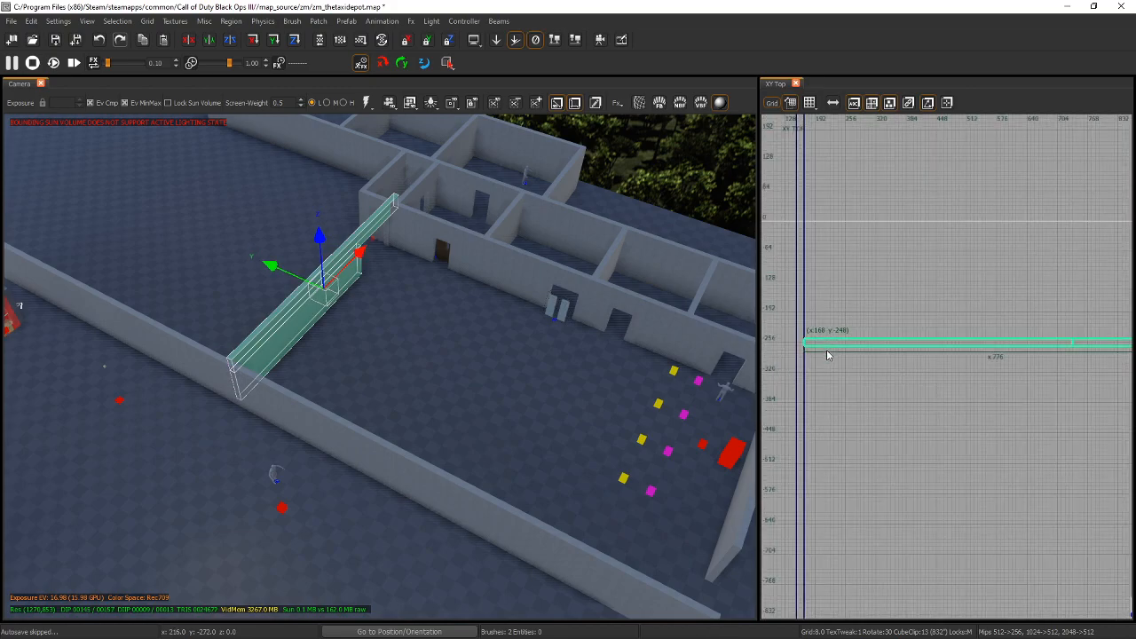
{"action": "scroll", "coordinate": [868, 357], "scroll_direction": "down", "scroll_amount": 1}
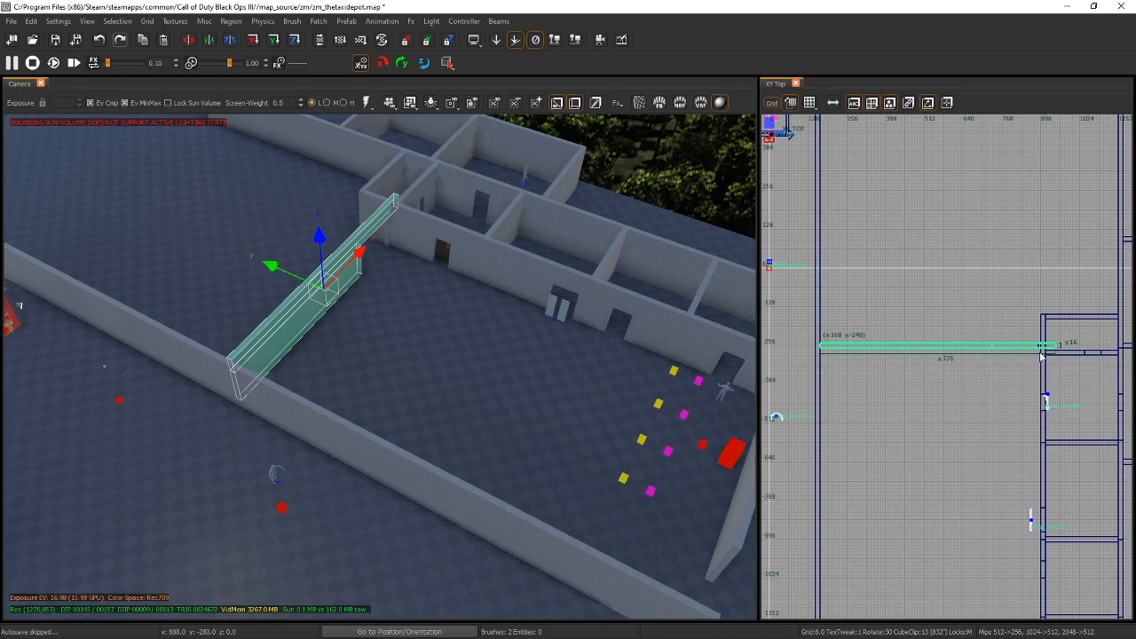
Step: Pull the inner end of the cross wall and its doorway post back along negative X so they end at about X 904
{"action": "scroll", "coordinate": [1047, 358], "scroll_direction": "up", "scroll_amount": 2}
{"action": "scroll", "coordinate": [1047, 358], "scroll_direction": "up", "scroll_amount": 1}
{"action": "left_click_drag", "start_coordinate": [1092, 322], "coordinate": [1037, 322]}
{"action": "left_click", "coordinate": [1068, 323], "text": "shift"}
{"action": "key", "text": "Escape"}
{"action": "left_click", "coordinate": [1074, 322], "text": "shift"}
{"action": "left_click_drag", "start_coordinate": [1088, 322], "coordinate": [1033, 323]}
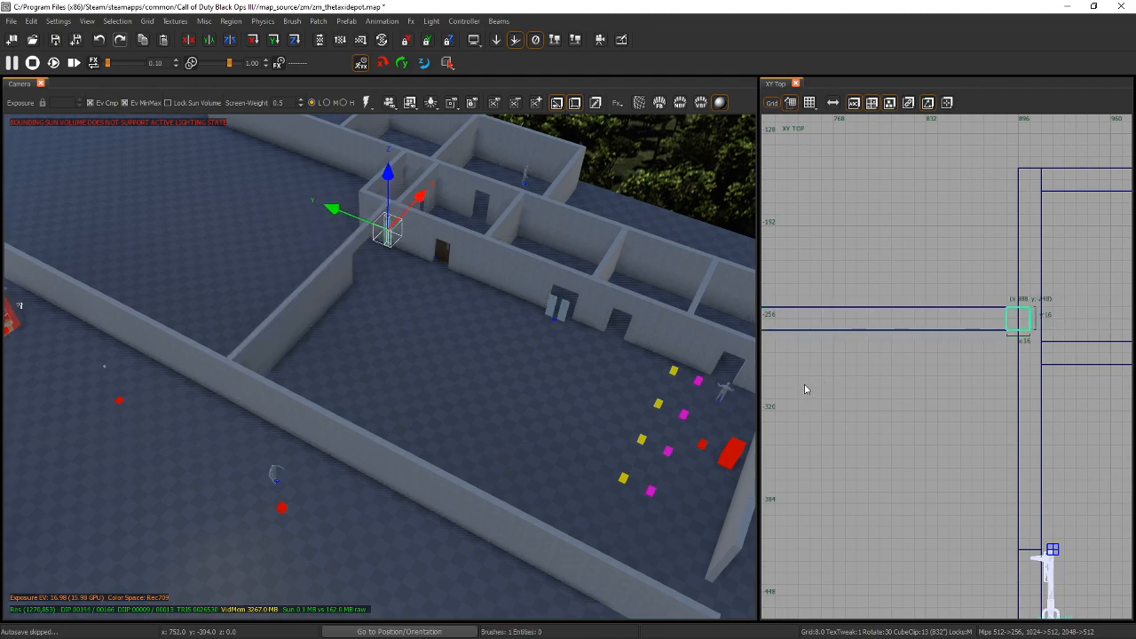
{"action": "key", "text": "Escape"}
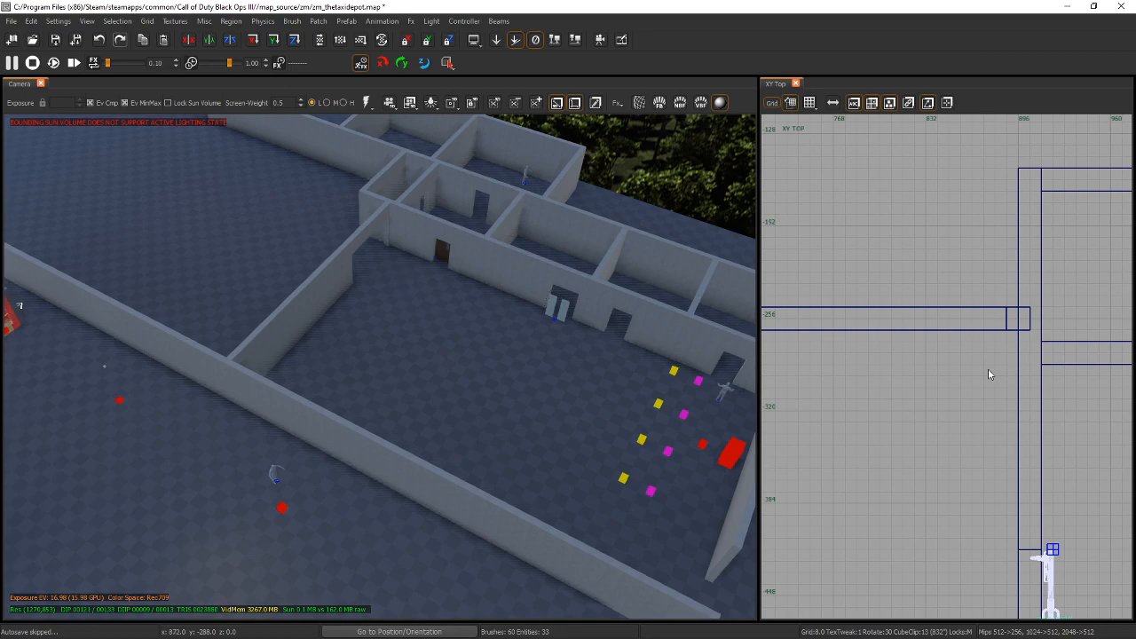
Step: Widen the cross wall's doorway post towards the opening, extending its face along negative X to about X 856
{"action": "left_click", "coordinate": [386, 237]}
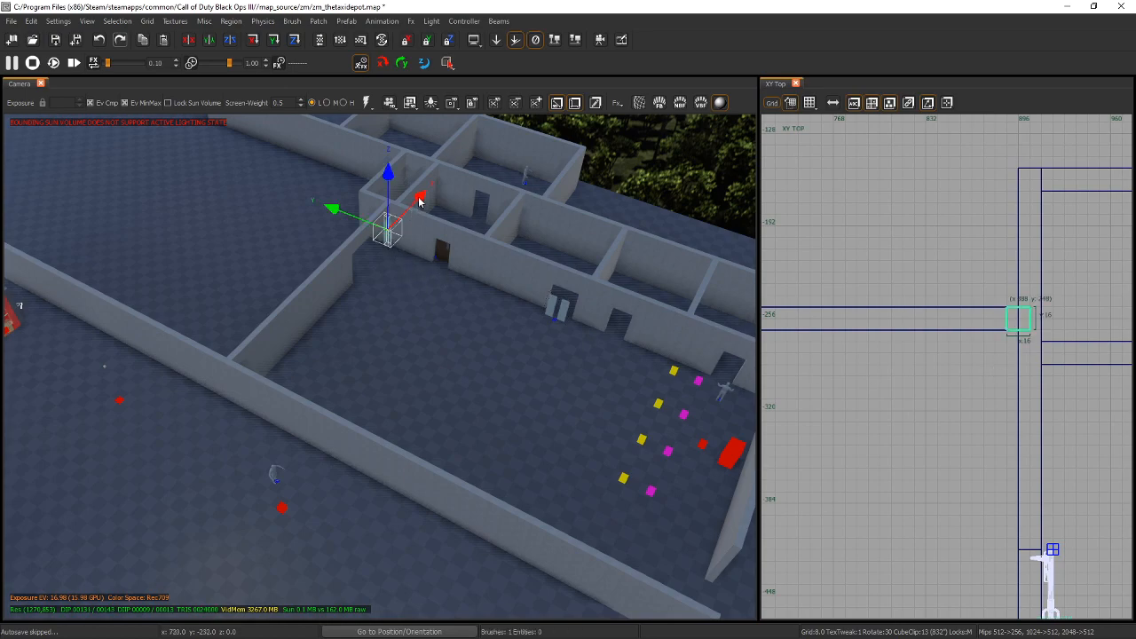
{"action": "left_click_drag", "start_coordinate": [983, 317], "coordinate": [940, 317]}
{"action": "key", "text": "Escape"}
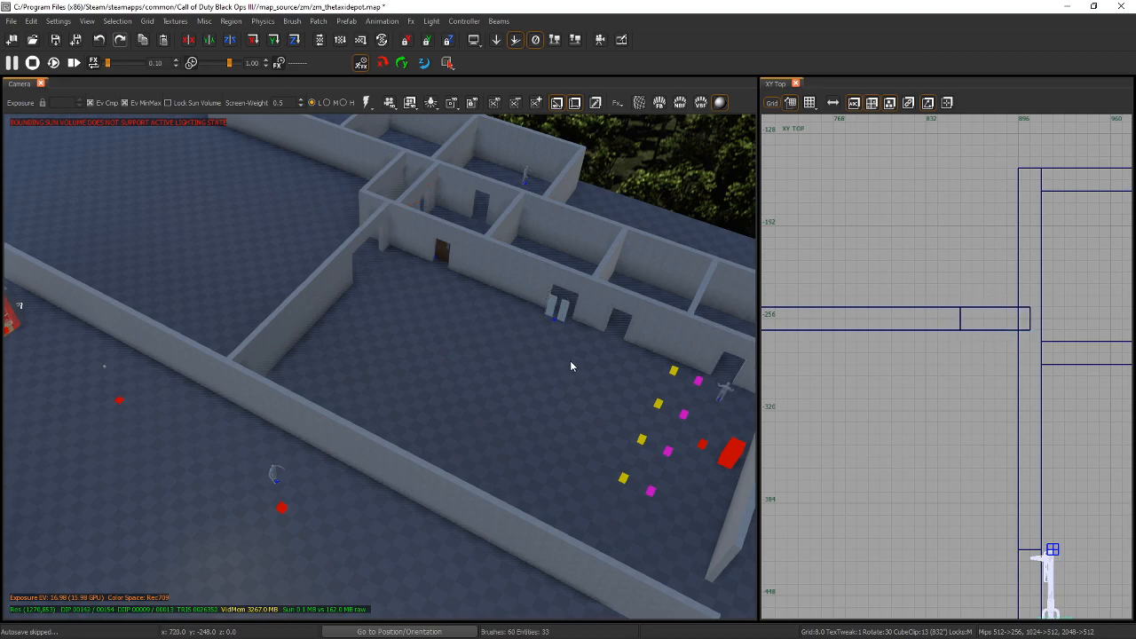
Step: Move the eight yellow and magenta markers together with the large red box along negative X towards the middle of the widened hall
{"action": "right_click_drag", "start_coordinate": [571, 362], "coordinate": [692, 362]}
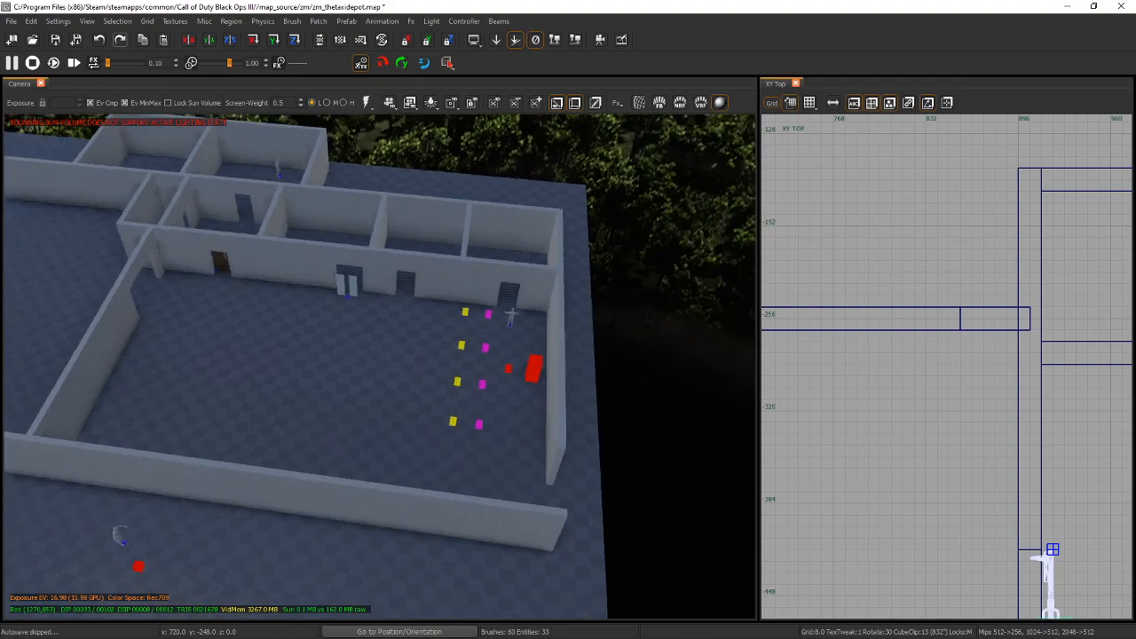
{"action": "left_click", "coordinate": [466, 313]}
{"action": "left_click", "coordinate": [489, 314], "text": "shift"}
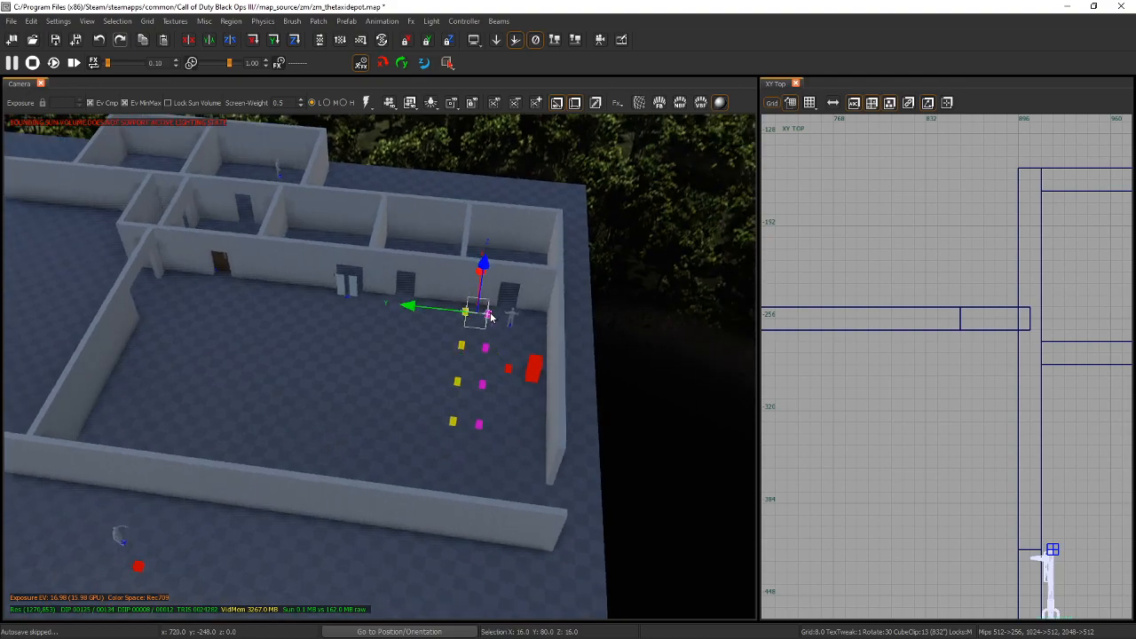
{"action": "left_click", "coordinate": [485, 348], "text": "shift"}
{"action": "left_click", "coordinate": [463, 346], "text": "shift"}
{"action": "left_click", "coordinate": [457, 381], "text": "shift"}
{"action": "left_click", "coordinate": [482, 385], "text": "shift"}
{"action": "left_click", "coordinate": [479, 426], "text": "shift"}
{"action": "left_click", "coordinate": [452, 422], "text": "shift"}
{"action": "left_click", "coordinate": [533, 371], "text": "shift"}
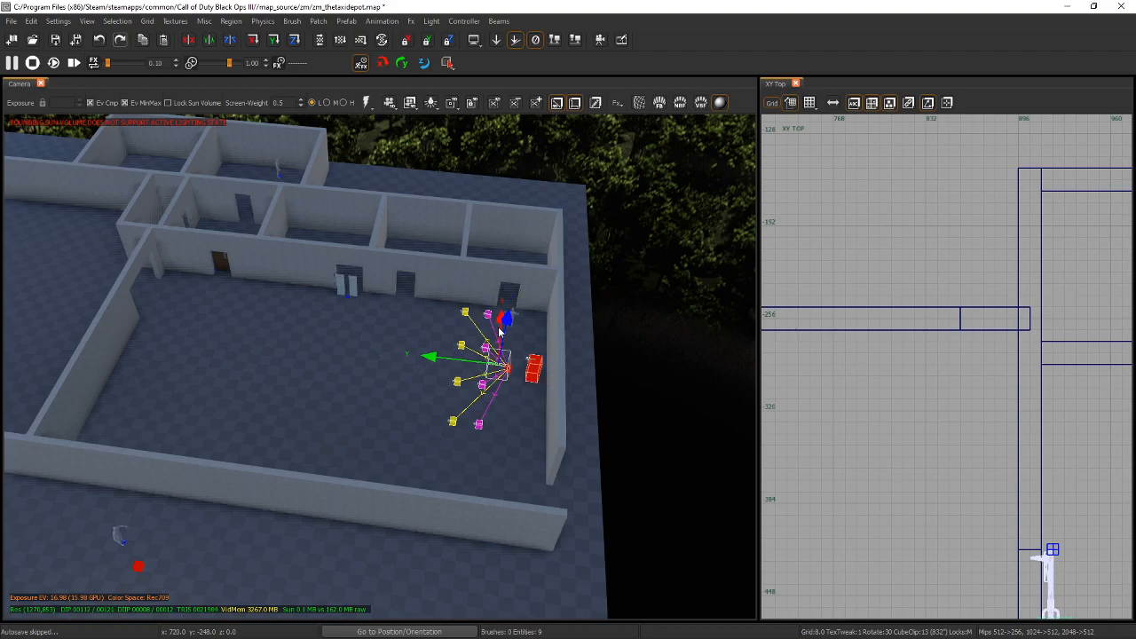
{"action": "left_click_drag", "start_coordinate": [503, 316], "coordinate": [501, 330]}
{"action": "key", "text": "ctrl+z"}
{"action": "right_click_drag", "start_coordinate": [487, 349], "coordinate": [585, 349]}
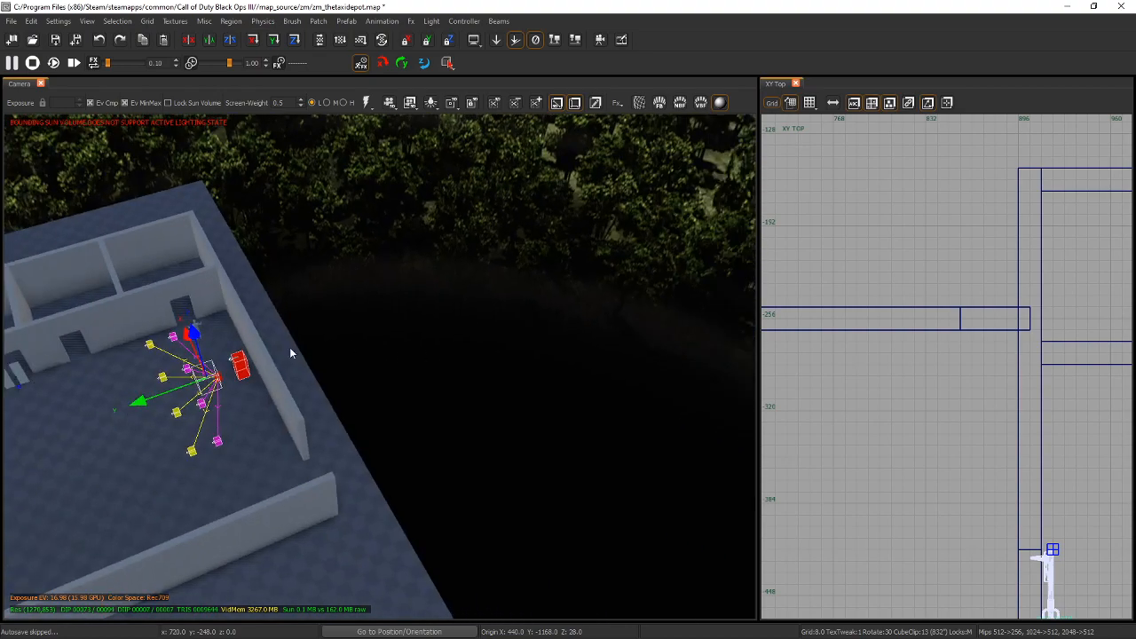
{"action": "right_click_drag", "start_coordinate": [220, 408], "coordinate": [289, 406], "text": "ctrl"}
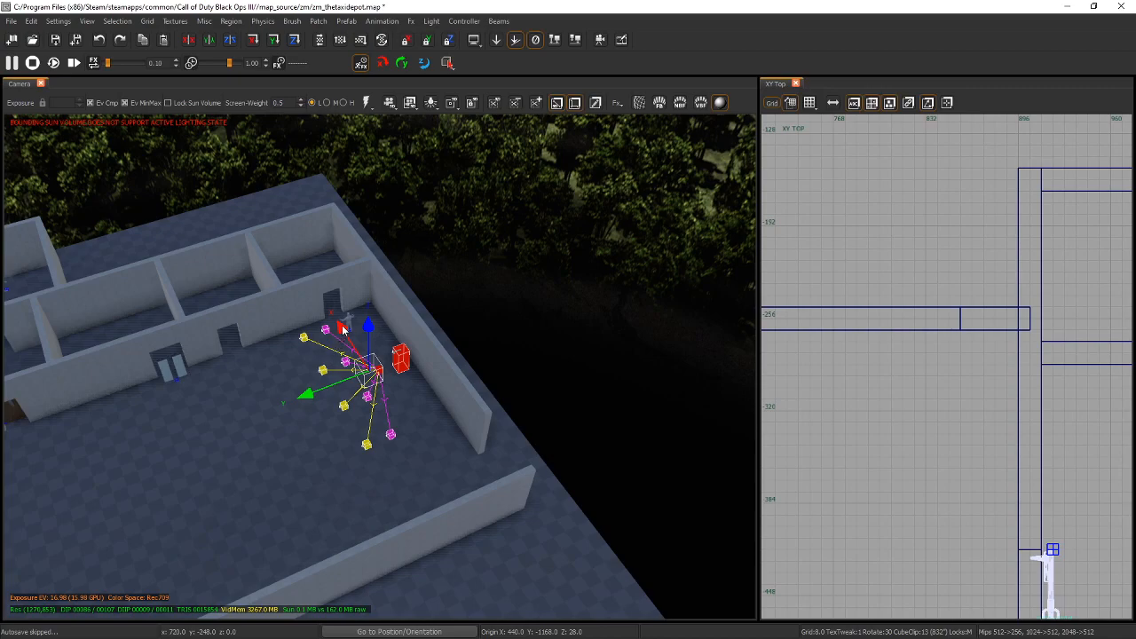
{"action": "mouse_move", "coordinate": [343, 329]}
{"action": "left_mouse_down"}
{"action": "mouse_move", "coordinate": [359, 353]}
{"action": "mouse_move", "coordinate": [355, 341]}
{"action": "left_mouse_up"}
{"action": "key", "text": "ctrl+z"}
{"action": "left_click_drag", "start_coordinate": [340, 331], "coordinate": [353, 355]}
{"action": "key", "text": "Escape"}
Step: Extend the large hall's end wall along negative X to close the corner with the long outer wall
{"action": "left_click", "coordinate": [448, 391]}
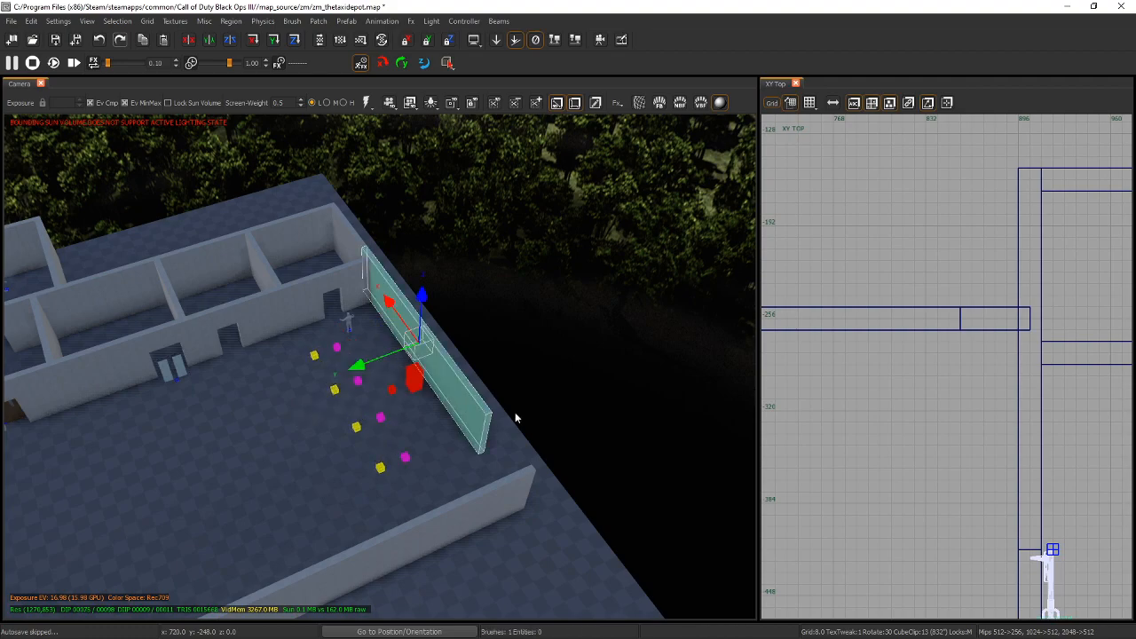
{"action": "scroll", "coordinate": [955, 419], "scroll_direction": "down", "scroll_amount": 6}
{"action": "right_click_drag", "start_coordinate": [875, 555], "coordinate": [898, 355]}
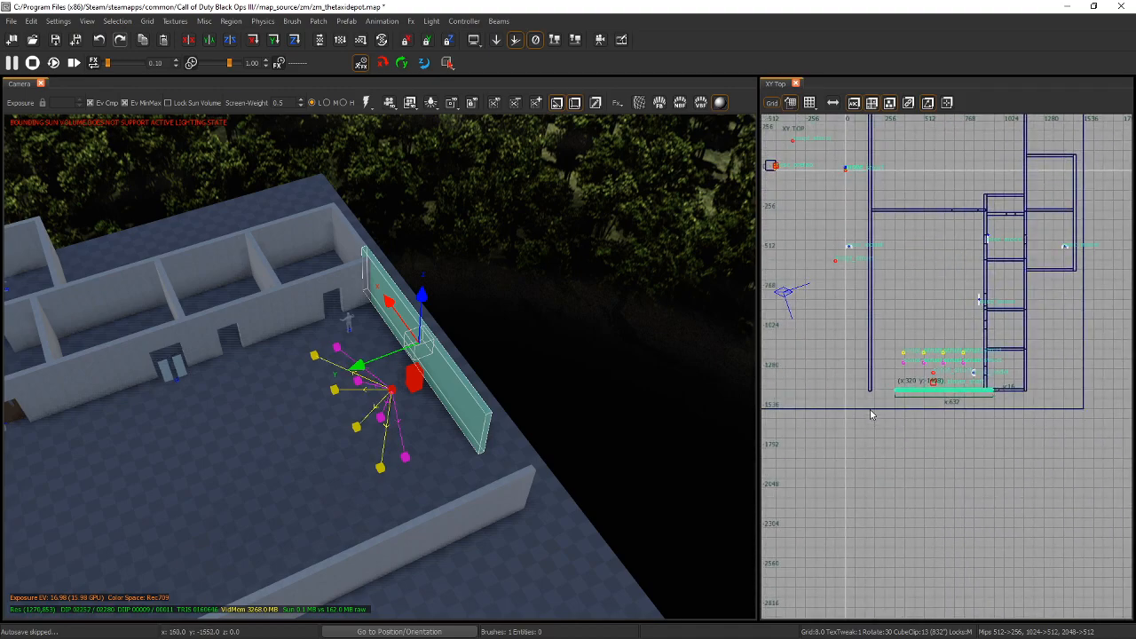
{"action": "scroll", "coordinate": [873, 403], "scroll_direction": "up", "scroll_amount": 6}
{"action": "left_click_drag", "start_coordinate": [1015, 335], "coordinate": [858, 334]}
{"action": "key", "text": "Escape"}
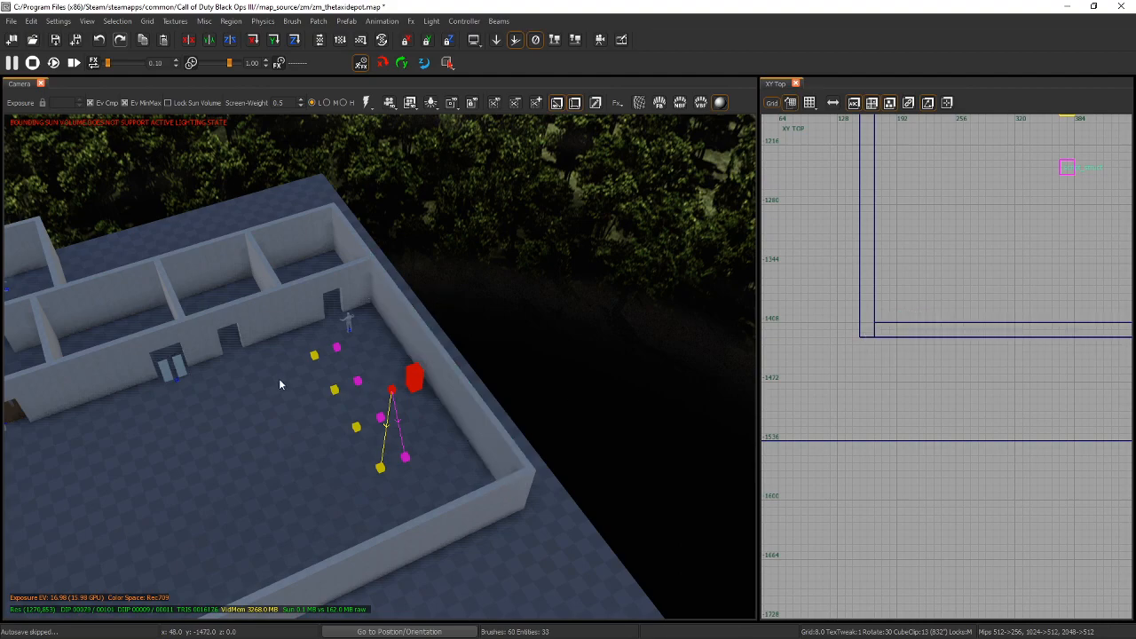
Step: Move the cross wall, header and doorway post along negative Y to origin Y -272, and trim their inner end to meet the room wall
{"action": "scroll", "coordinate": [291, 382], "scroll_direction": "down", "scroll_amount": 1}
{"action": "scroll", "coordinate": [233, 393], "scroll_direction": "down", "scroll_amount": 1}
{"action": "right_click_drag", "start_coordinate": [207, 430], "coordinate": [199, 404]}
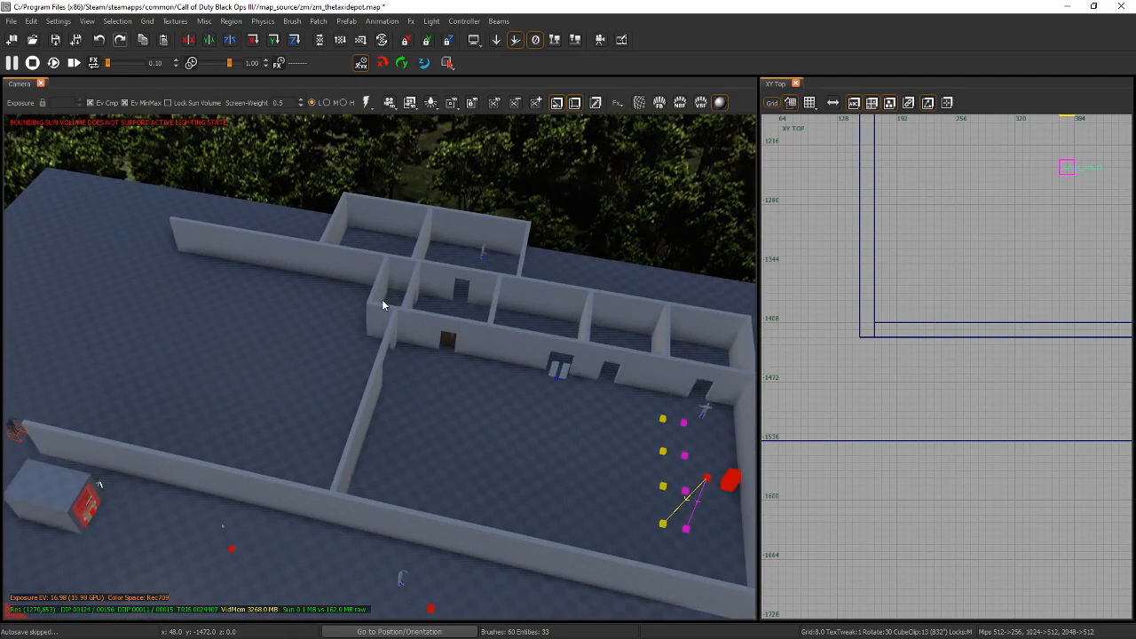
{"action": "left_click", "coordinate": [357, 445], "text": "shift"}
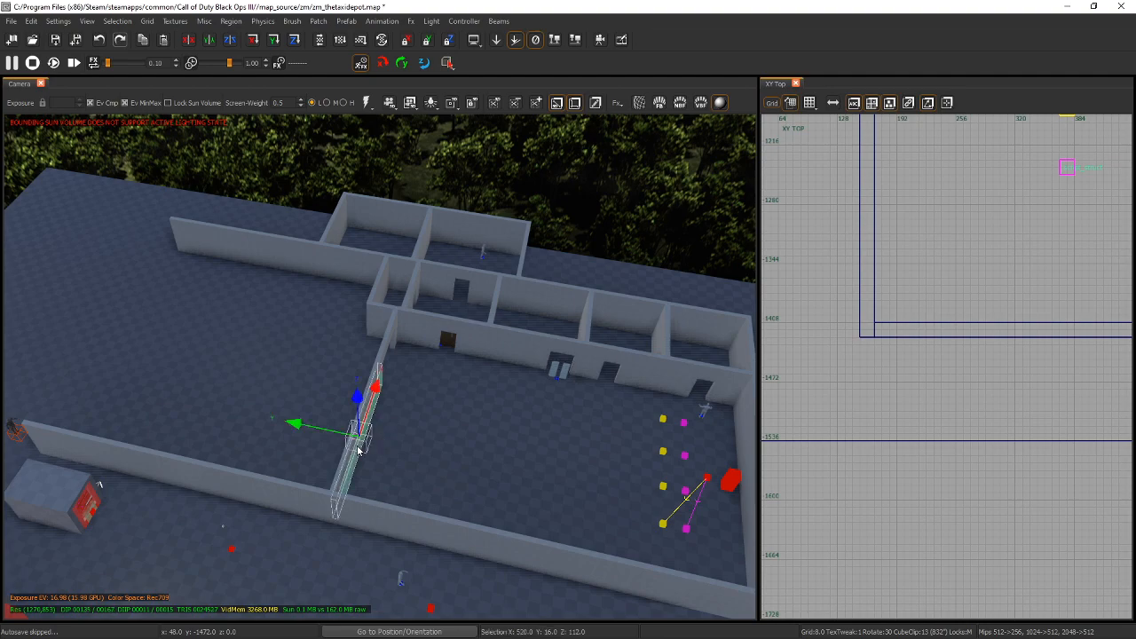
{"action": "left_click", "coordinate": [387, 345], "text": "shift"}
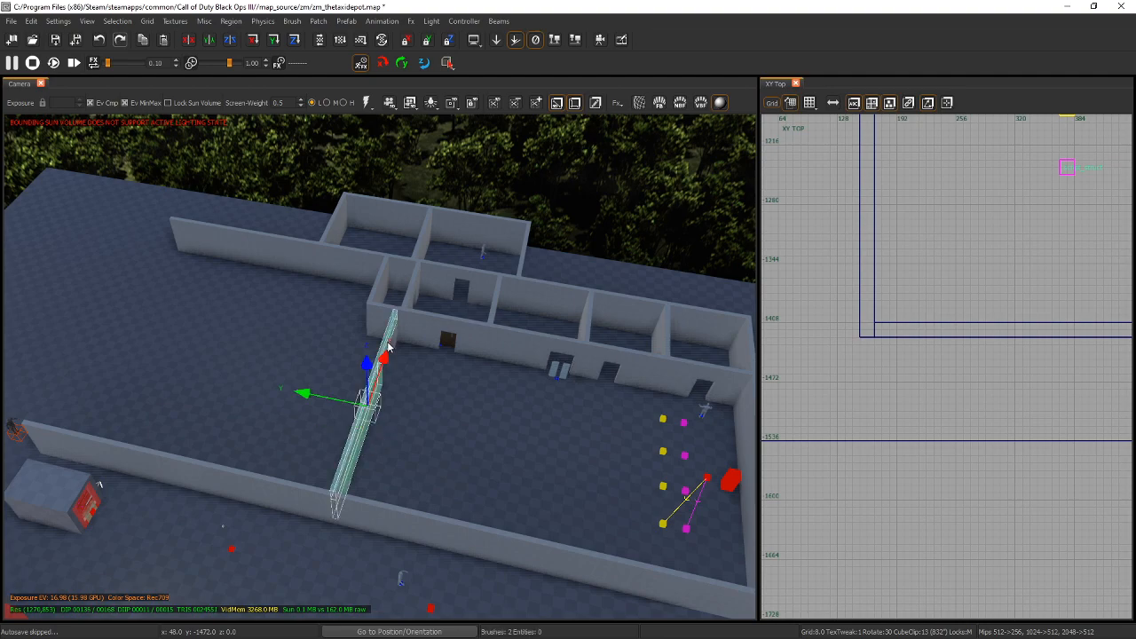
{"action": "left_click", "coordinate": [393, 346], "text": "shift"}
{"action": "left_click_drag", "start_coordinate": [306, 396], "coordinate": [312, 395]}
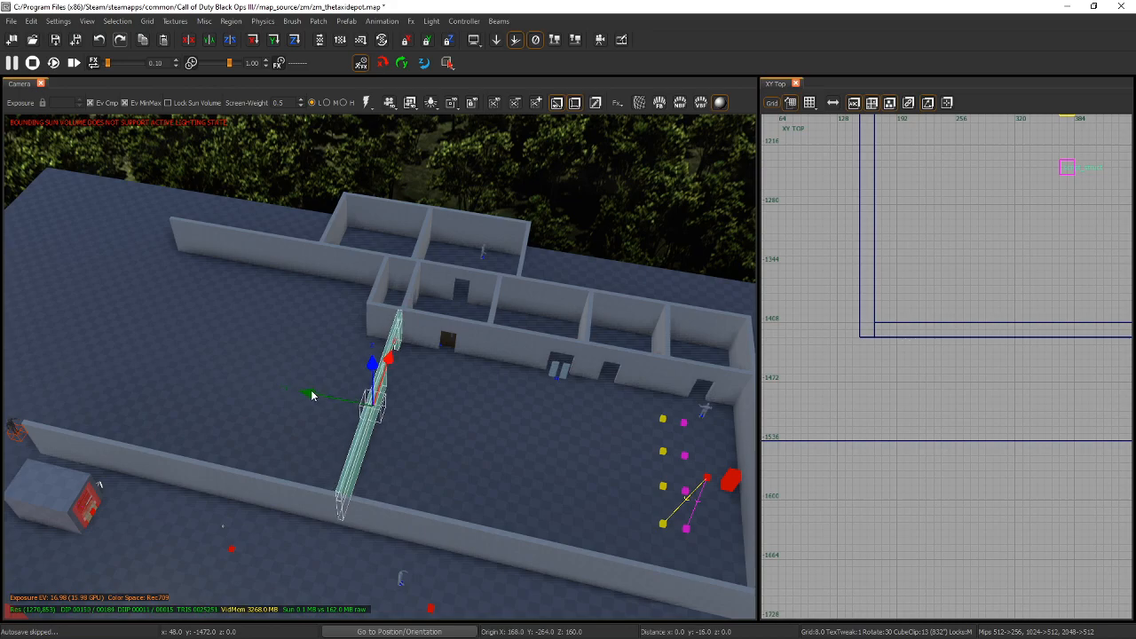
{"action": "scroll", "coordinate": [1007, 259], "scroll_direction": "down", "scroll_amount": 4}
{"action": "right_click_drag", "start_coordinate": [1008, 230], "coordinate": [770, 549]}
{"action": "scroll", "coordinate": [833, 450], "scroll_direction": "up", "scroll_amount": 5}
{"action": "scroll", "coordinate": [819, 405], "scroll_direction": "up", "scroll_amount": 2}
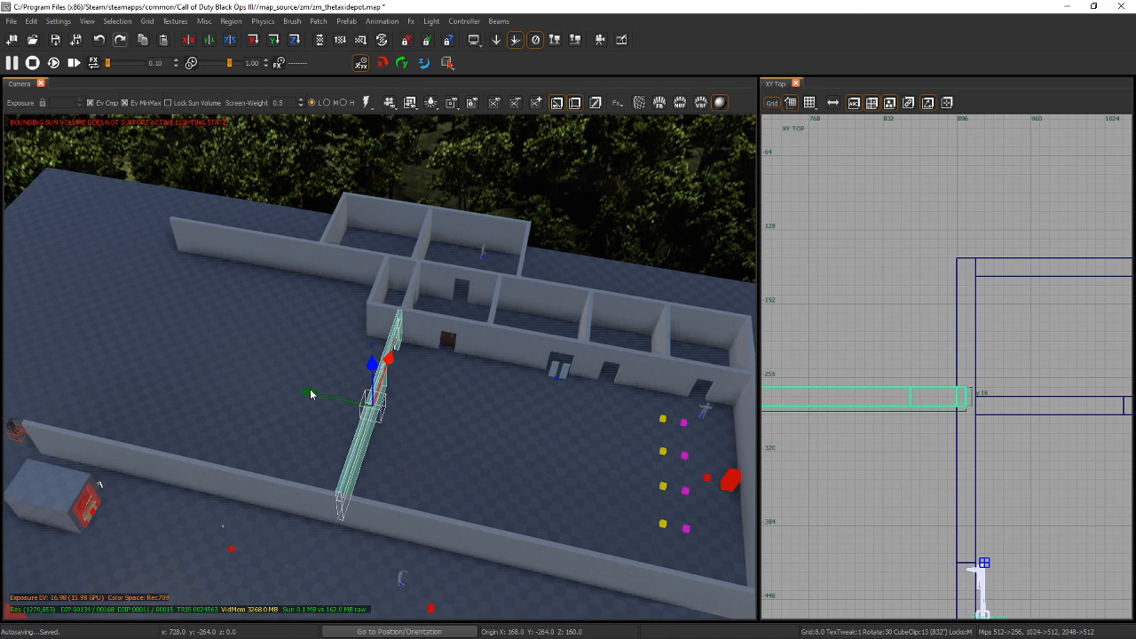
{"action": "left_click_drag", "start_coordinate": [311, 394], "coordinate": [314, 397]}
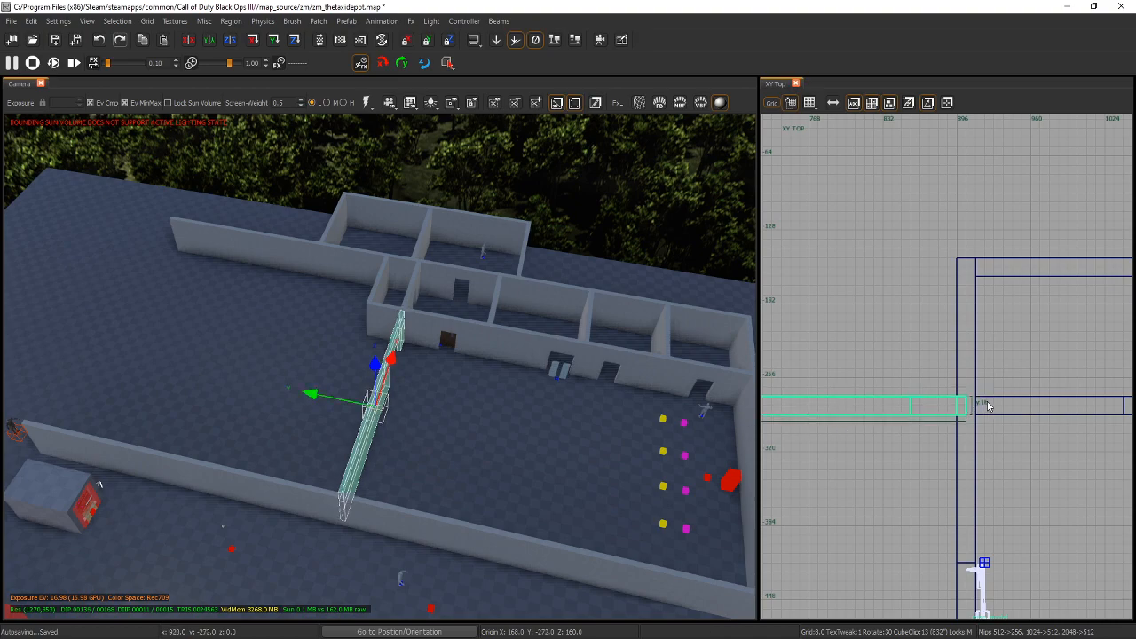
{"action": "left_click_drag", "start_coordinate": [985, 402], "coordinate": [979, 402]}
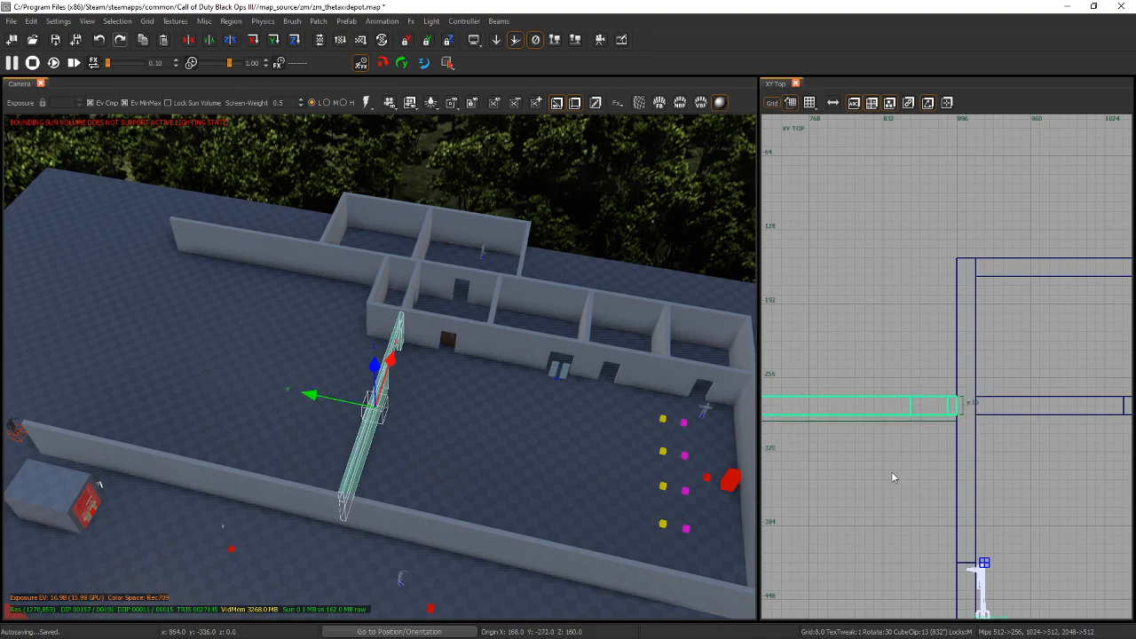
{"action": "key", "text": "Escape"}
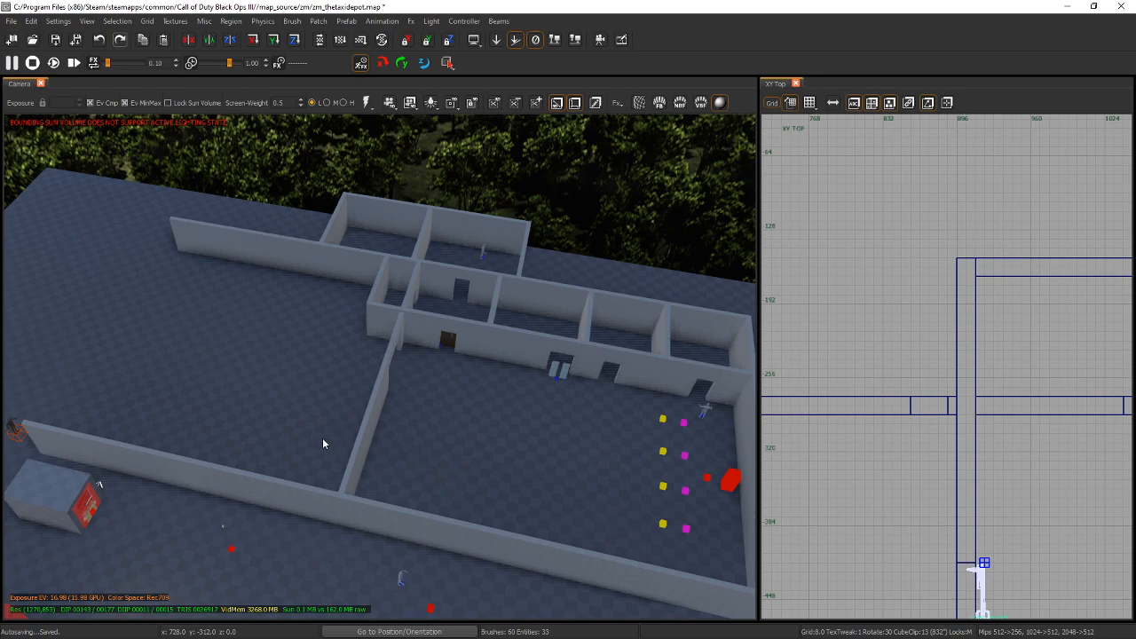
Step: Move the partition between the rear outer rooms 96 units along positive Y to origin Y -152
{"action": "right_click_drag", "start_coordinate": [428, 463], "coordinate": [523, 462]}
{"action": "right_click_drag", "start_coordinate": [426, 458], "coordinate": [463, 448], "text": "ctrl"}
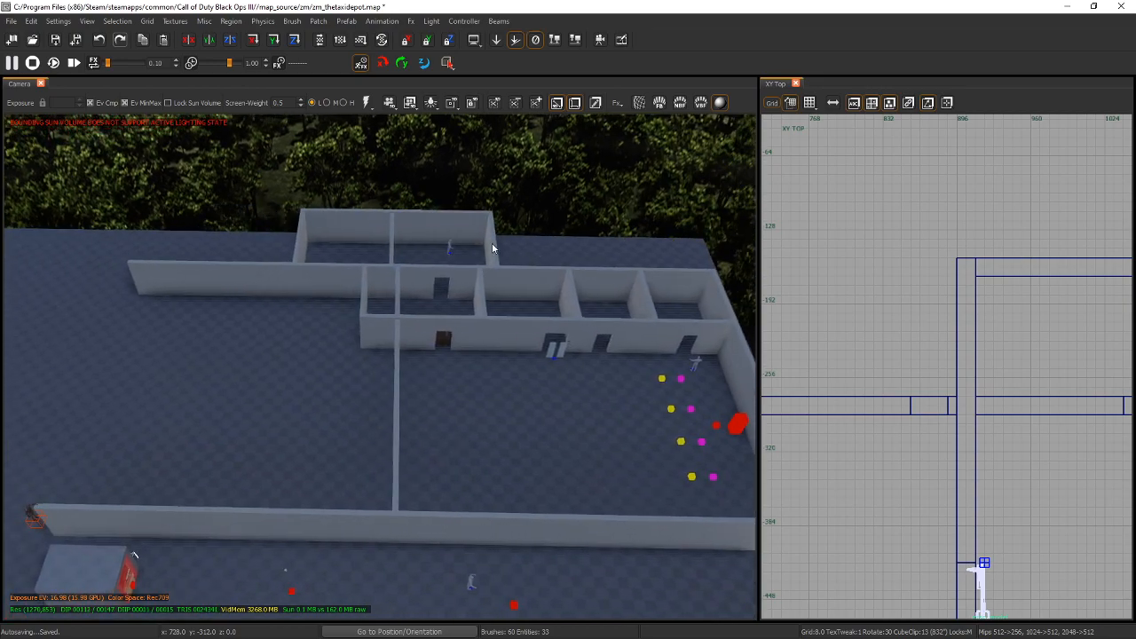
{"action": "left_click", "coordinate": [391, 237]}
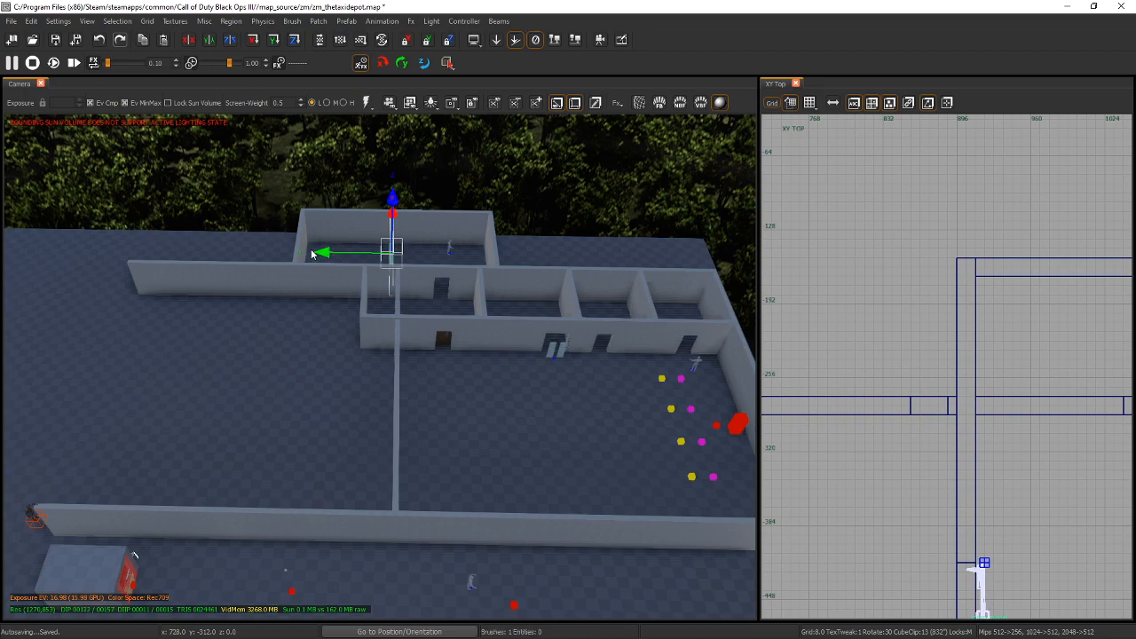
{"action": "left_click_drag", "start_coordinate": [327, 255], "coordinate": [307, 255]}
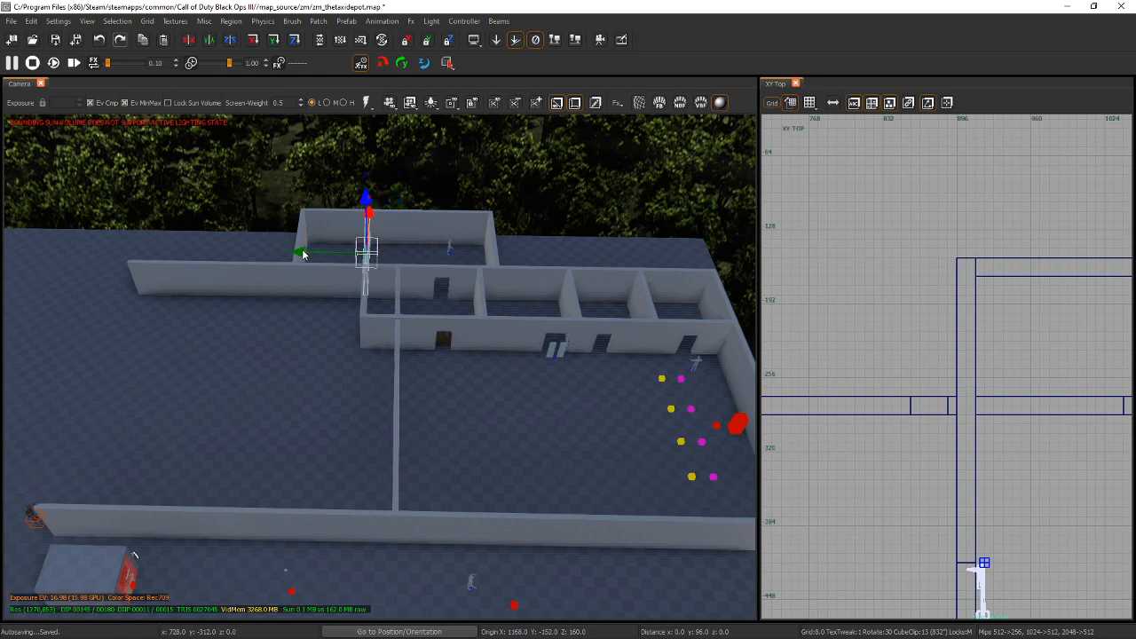
{"action": "key", "text": "Escape"}
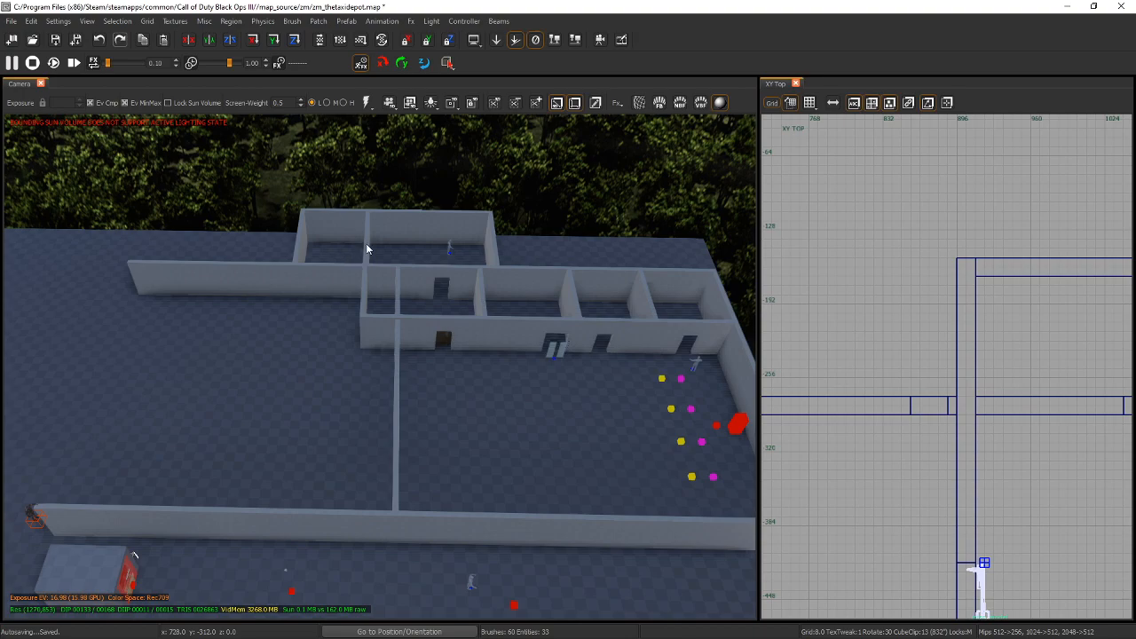
Step: Shift the two wall panels on either side of the brown door's opening 80 units along positive Y
{"action": "scroll", "coordinate": [364, 254], "scroll_direction": "up", "scroll_amount": 2}
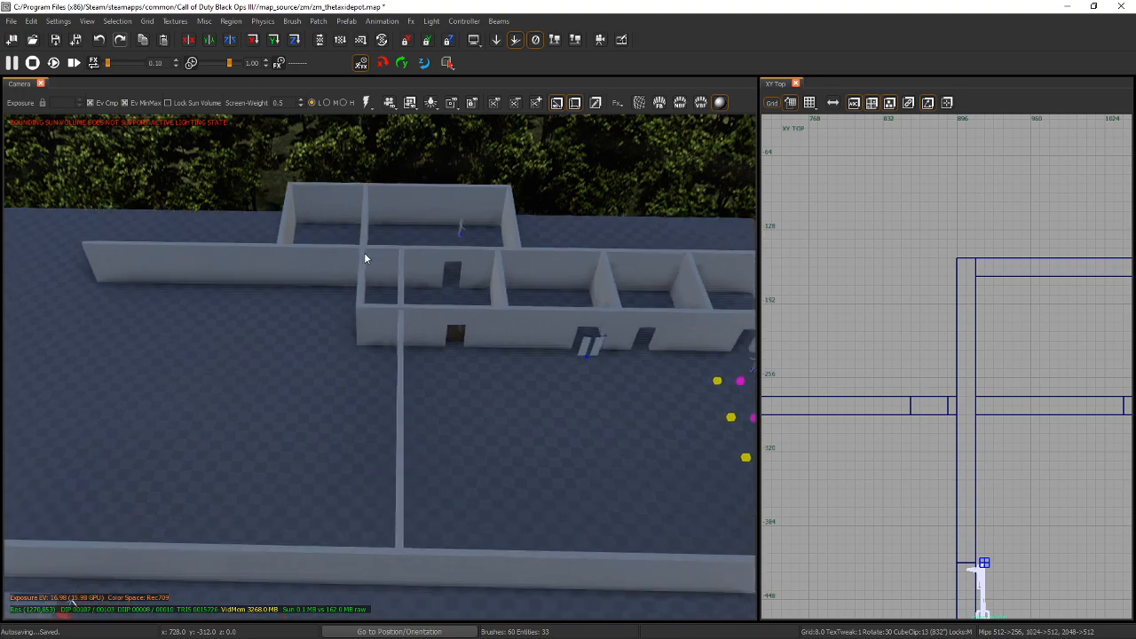
{"action": "scroll", "coordinate": [364, 255], "scroll_direction": "down", "scroll_amount": 1}
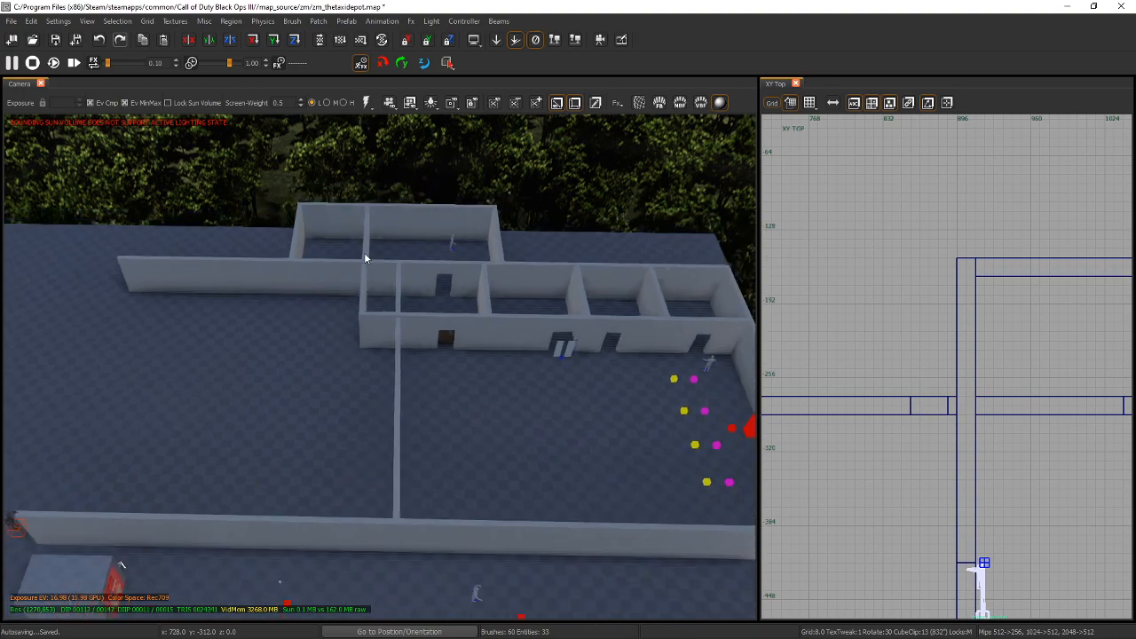
{"action": "left_click", "coordinate": [430, 339]}
{"action": "left_click", "coordinate": [468, 341], "text": "shift"}
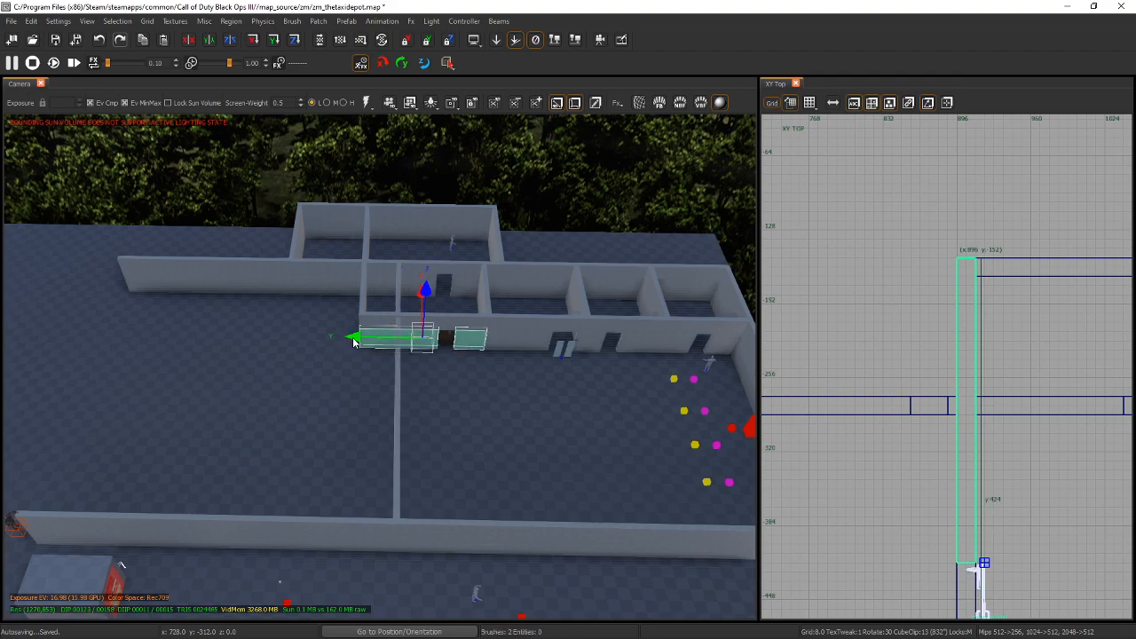
{"action": "left_click_drag", "start_coordinate": [353, 342], "coordinate": [331, 341]}
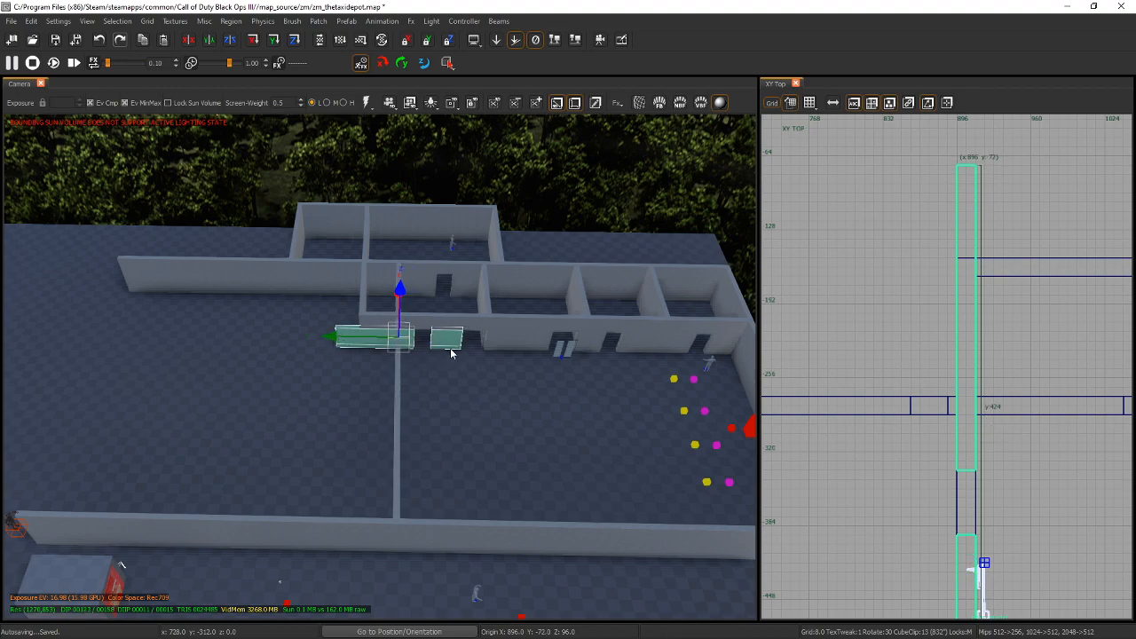
{"action": "key", "text": "Escape"}
Step: Trim the longer door-side panel's end to the room corner, and extend the shorter panel along negative Y to close the gap
{"action": "left_click", "coordinate": [372, 341], "text": "shift"}
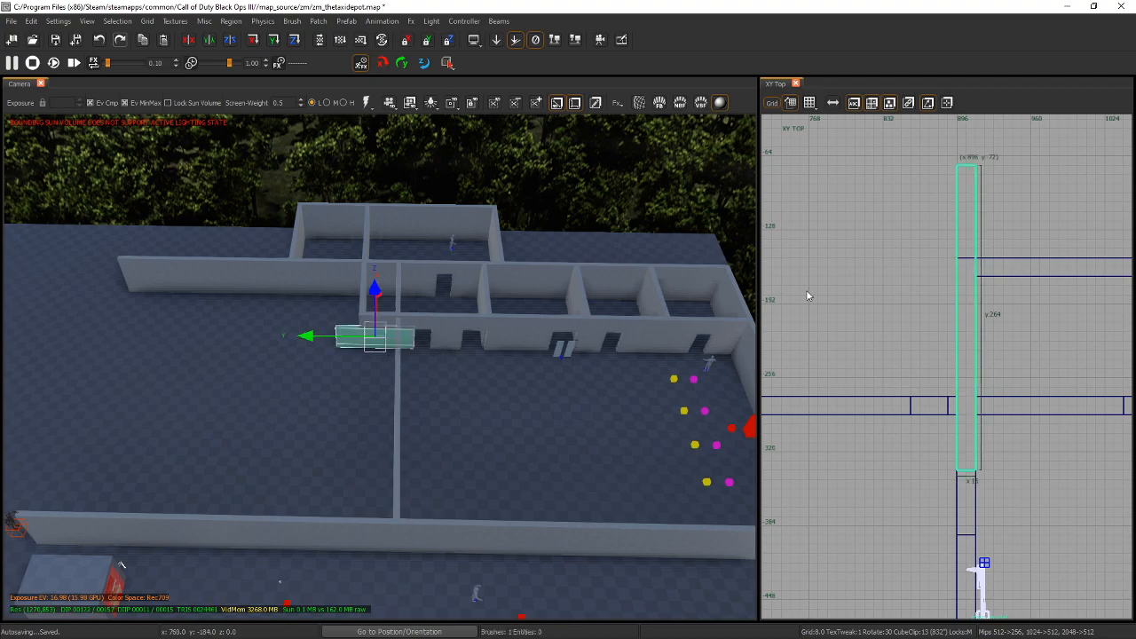
{"action": "left_click_drag", "start_coordinate": [962, 162], "coordinate": [969, 242]}
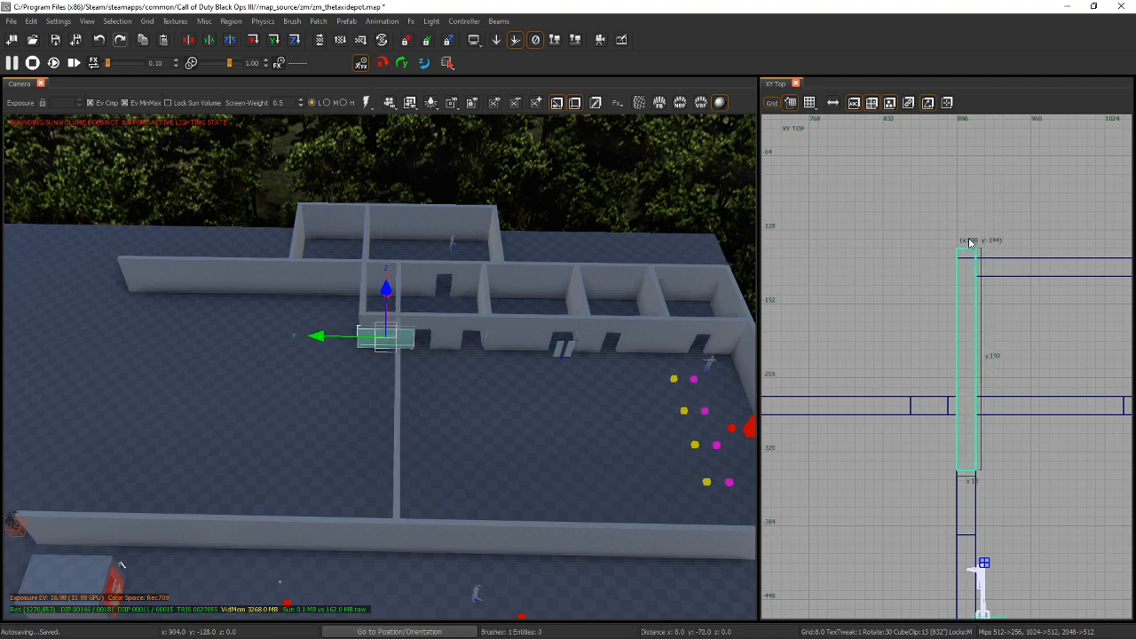
{"action": "key", "text": "Escape"}
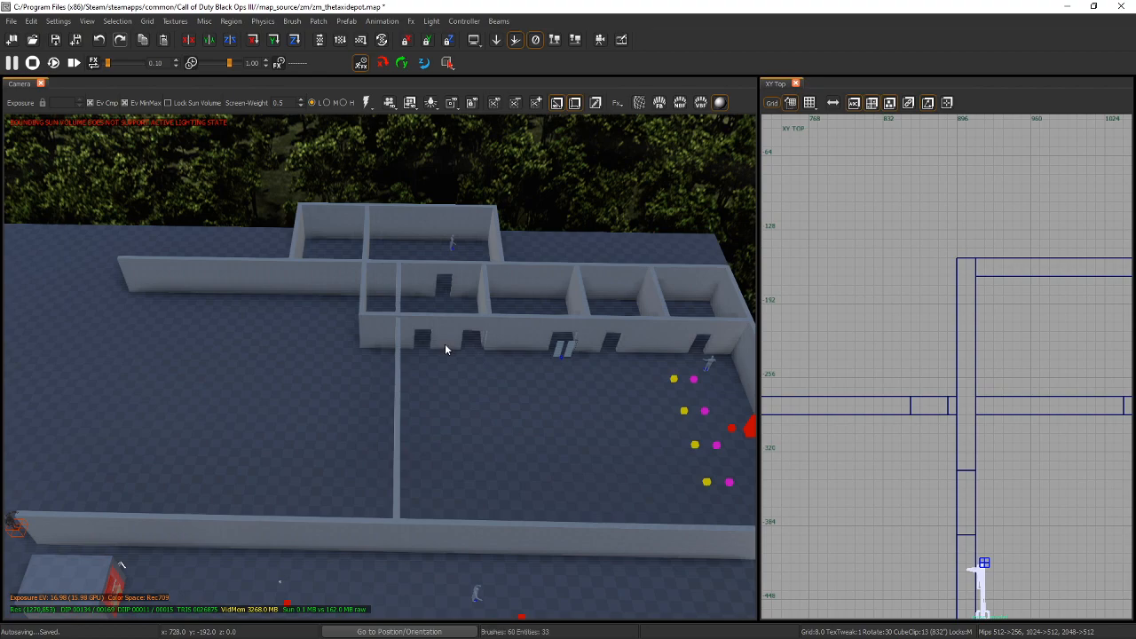
{"action": "left_click", "coordinate": [446, 345], "text": "shift"}
{"action": "right_click_drag", "start_coordinate": [1044, 511], "coordinate": [1026, 216]}
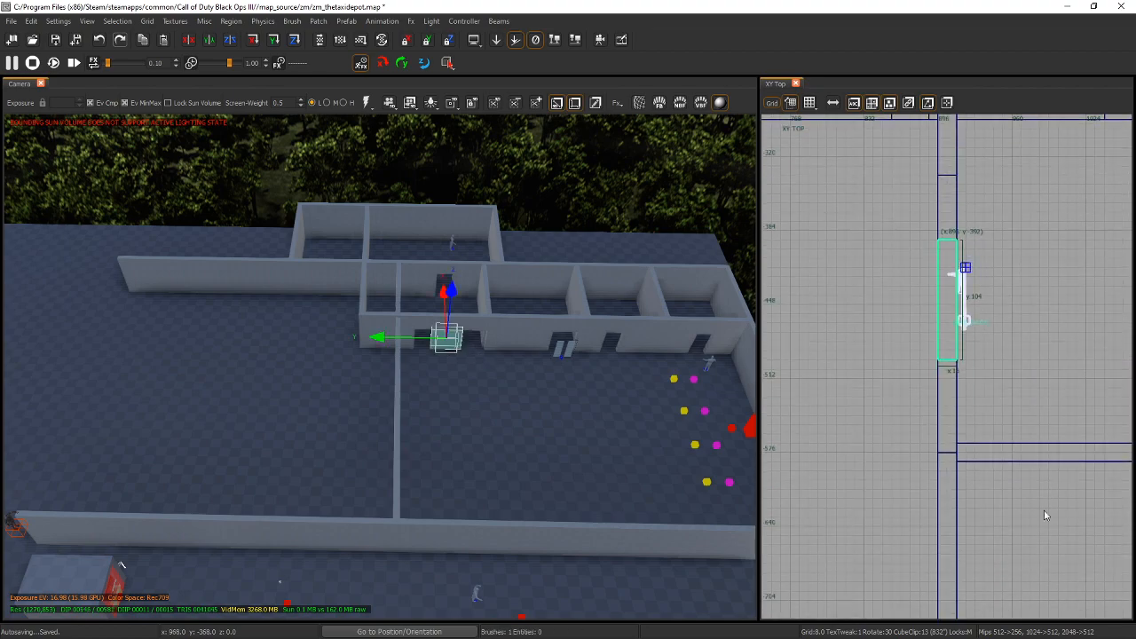
{"action": "left_click_drag", "start_coordinate": [947, 396], "coordinate": [945, 484]}
{"action": "key", "text": "Escape"}
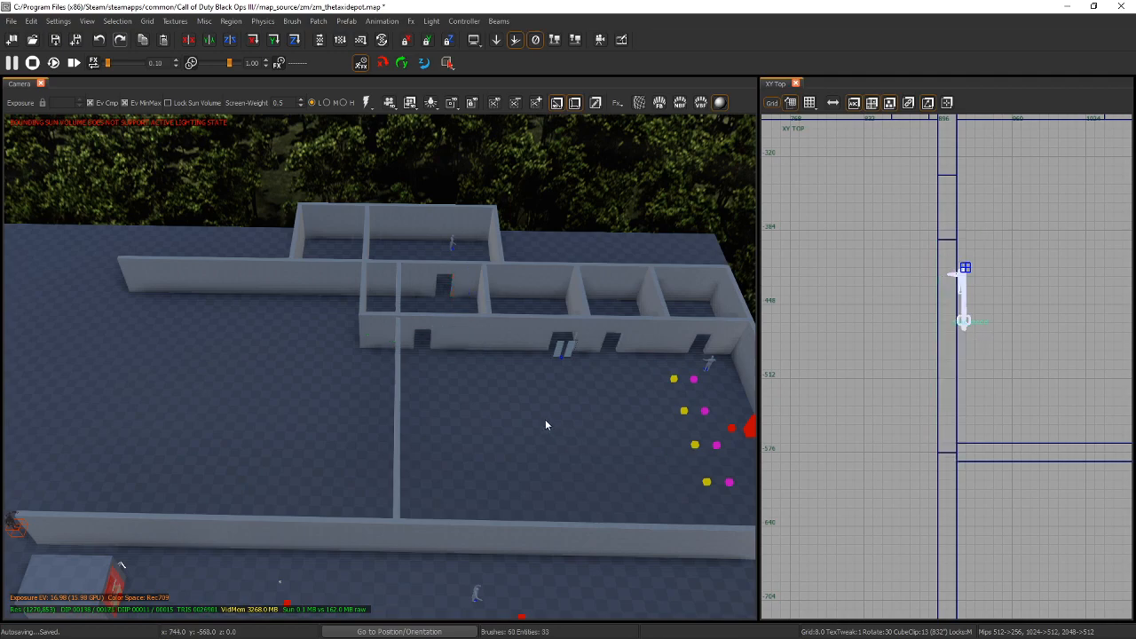
Step: Shift the two wall panels beside the rear inner room's doorway along positive Y to origin Y -176
{"action": "left_click", "coordinate": [467, 292], "text": "shift"}
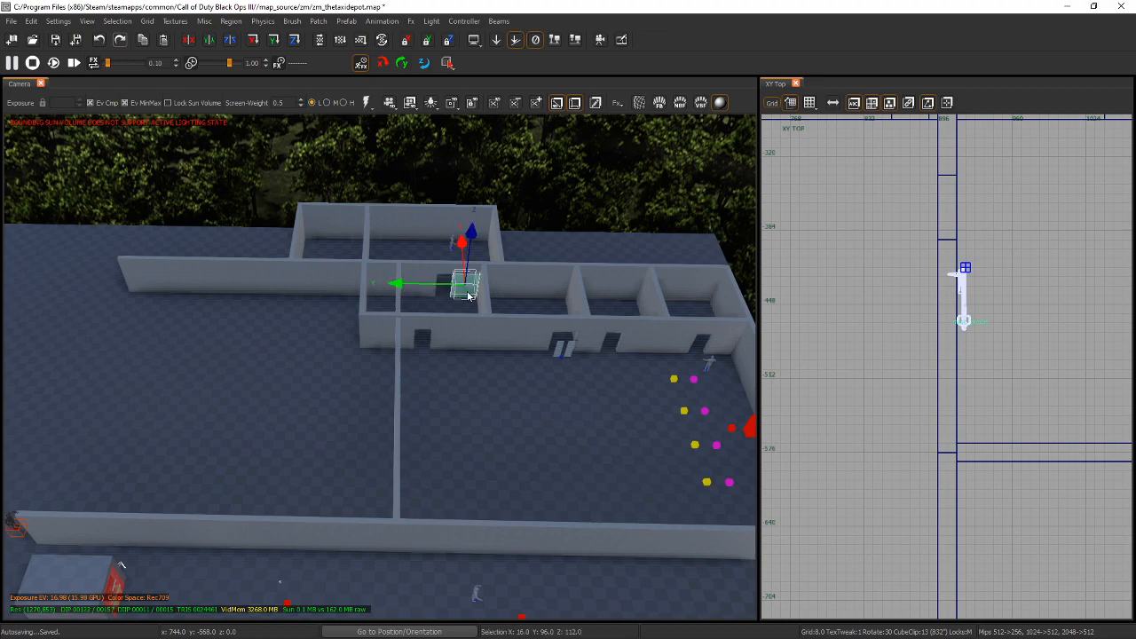
{"action": "left_click", "coordinate": [412, 289], "text": "shift"}
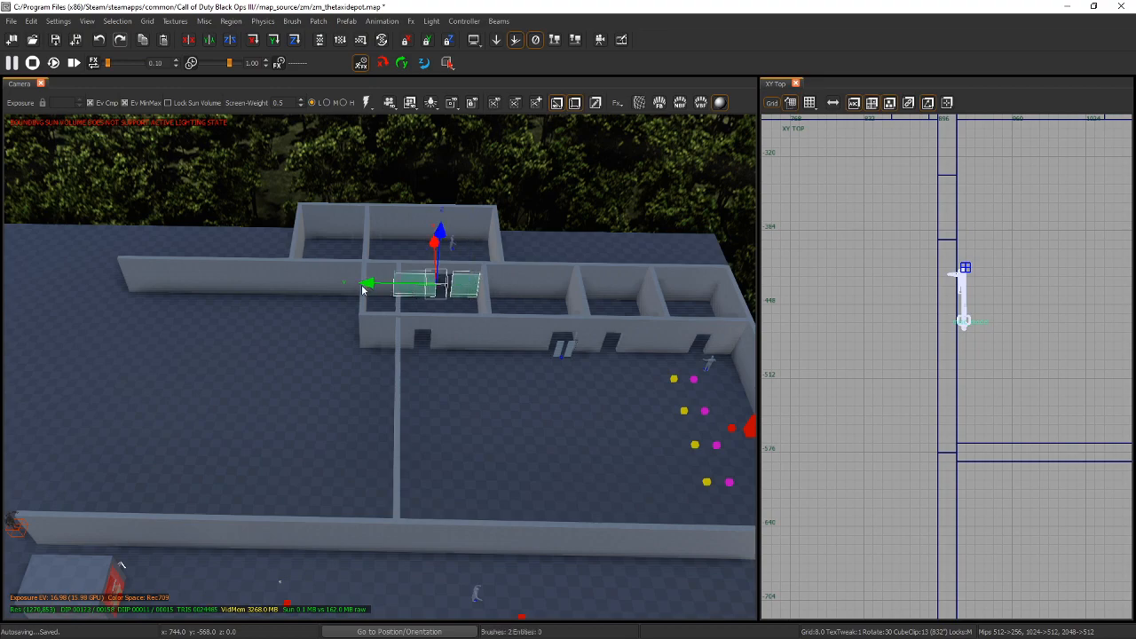
{"action": "left_click_drag", "start_coordinate": [366, 285], "coordinate": [345, 287]}
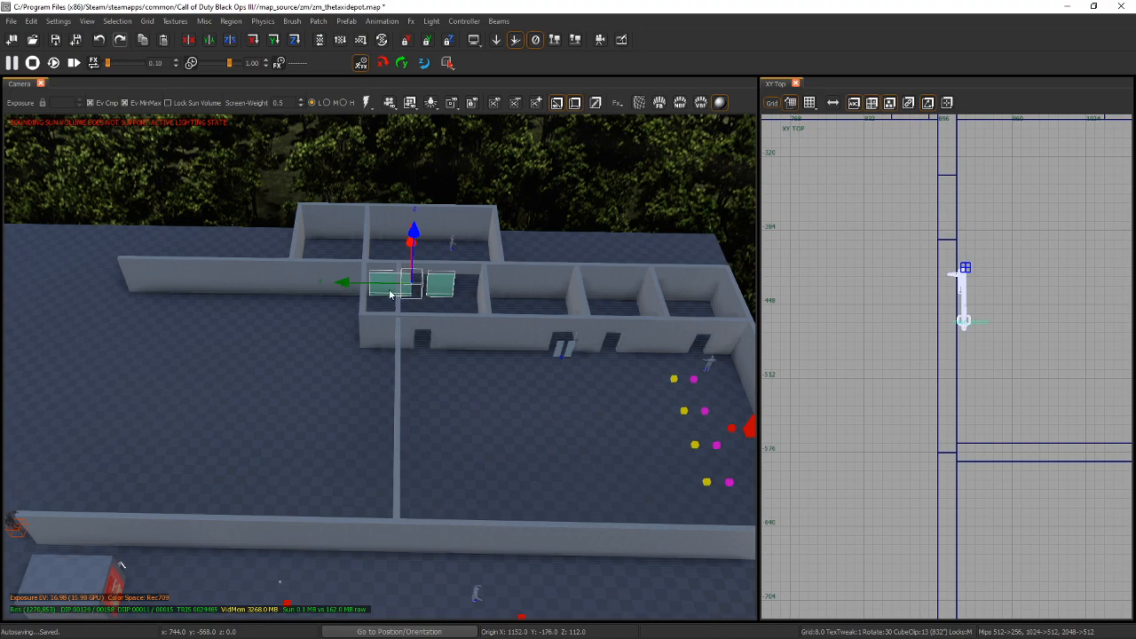
{"action": "key", "text": "Escape"}
Step: Extend the short panel beside the rear inner room's doorway along negative Y to close the gap to the neighbouring wall
{"action": "left_click", "coordinate": [442, 289]}
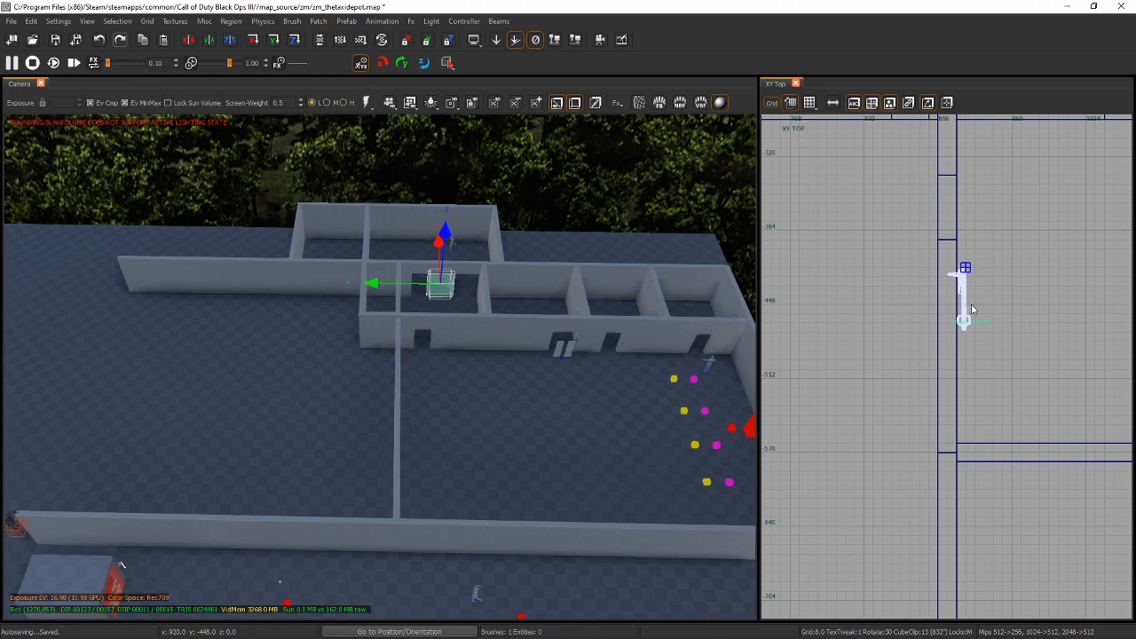
{"action": "scroll", "coordinate": [1056, 353], "scroll_direction": "down", "scroll_amount": 2}
{"action": "right_click_drag", "start_coordinate": [1066, 356], "coordinate": [699, 341]}
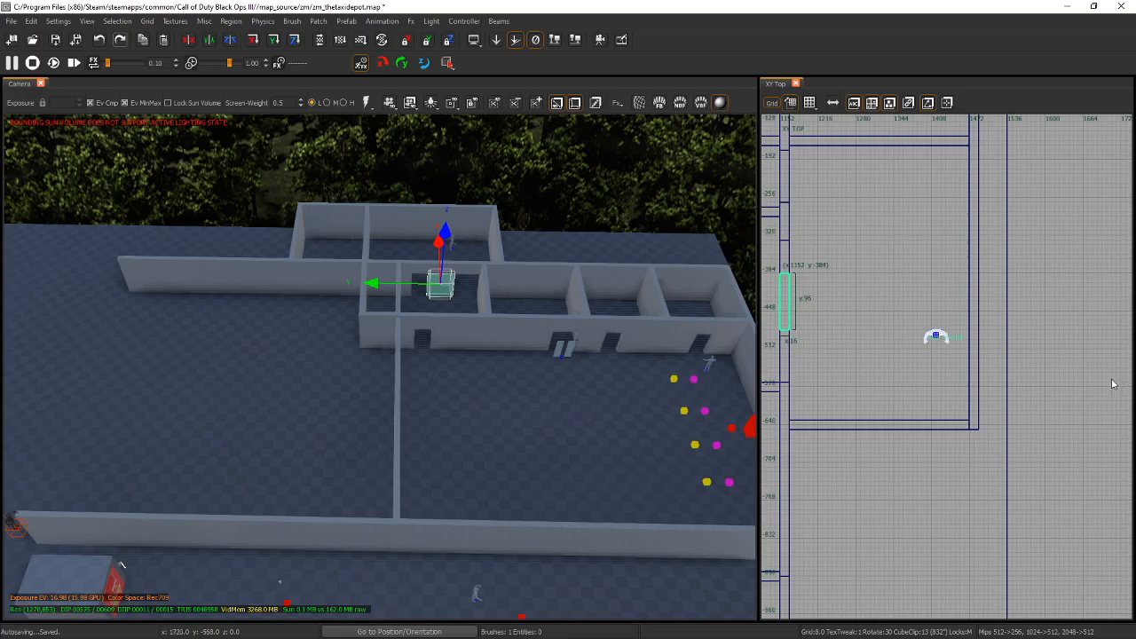
{"action": "right_click_drag", "start_coordinate": [846, 366], "coordinate": [908, 363]}
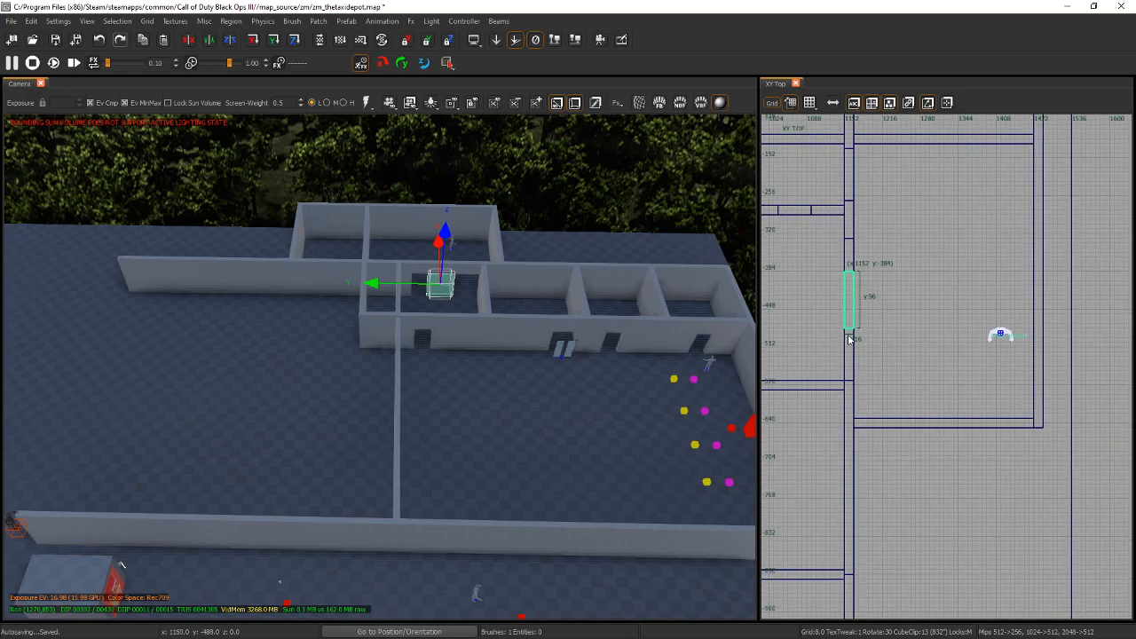
{"action": "left_click_drag", "start_coordinate": [850, 337], "coordinate": [849, 387]}
{"action": "key", "text": "Escape"}
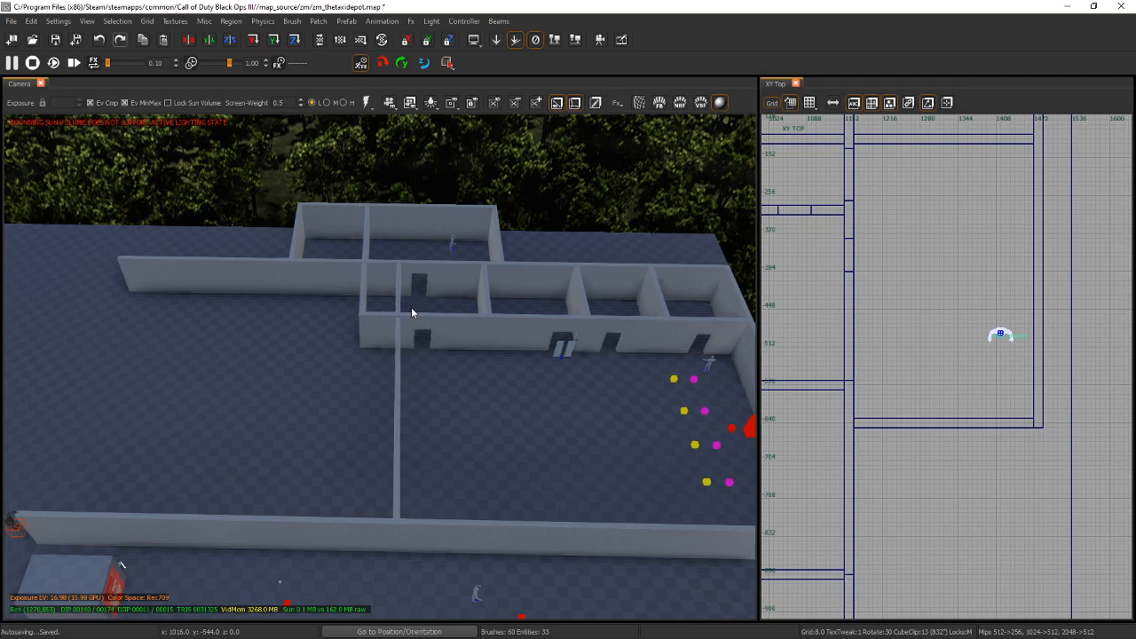
Step: Move the two wall panels on either side of the end room's doorway 64 units along positive Y to origin Y -1088
{"action": "right_click_drag", "start_coordinate": [455, 299], "coordinate": [515, 300]}
{"action": "right_click_drag", "start_coordinate": [358, 323], "coordinate": [348, 343]}
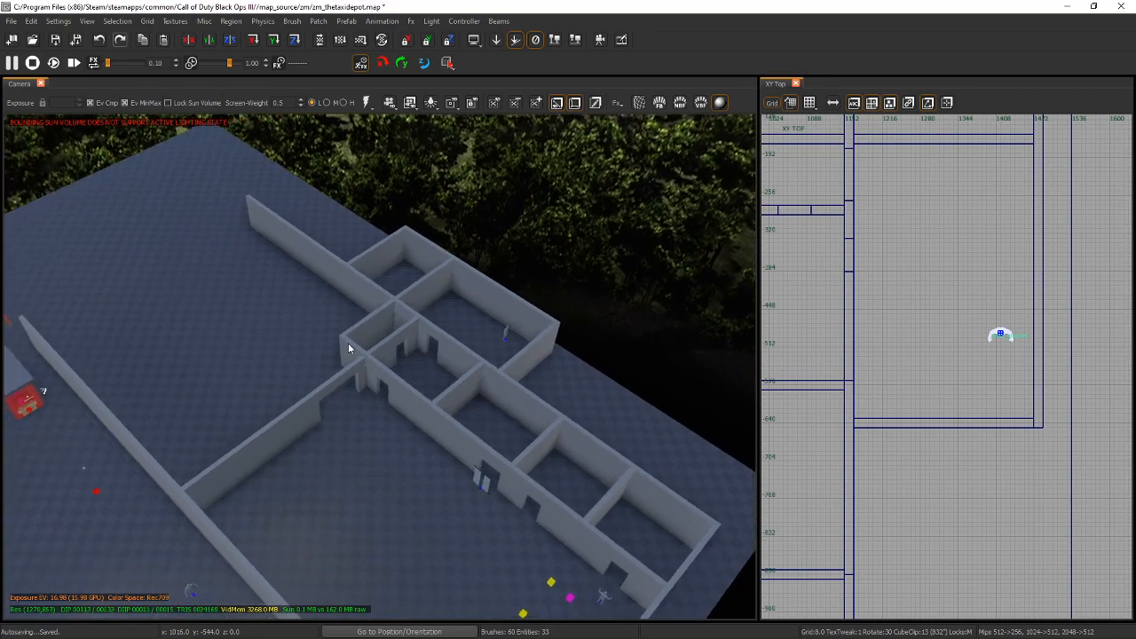
{"action": "mouse_move", "coordinate": [508, 462]}
{"action": "right_mouse_down"}
{"action": "mouse_move", "coordinate": [514, 443]}
{"action": "mouse_move", "coordinate": [513, 465]}
{"action": "right_mouse_up"}
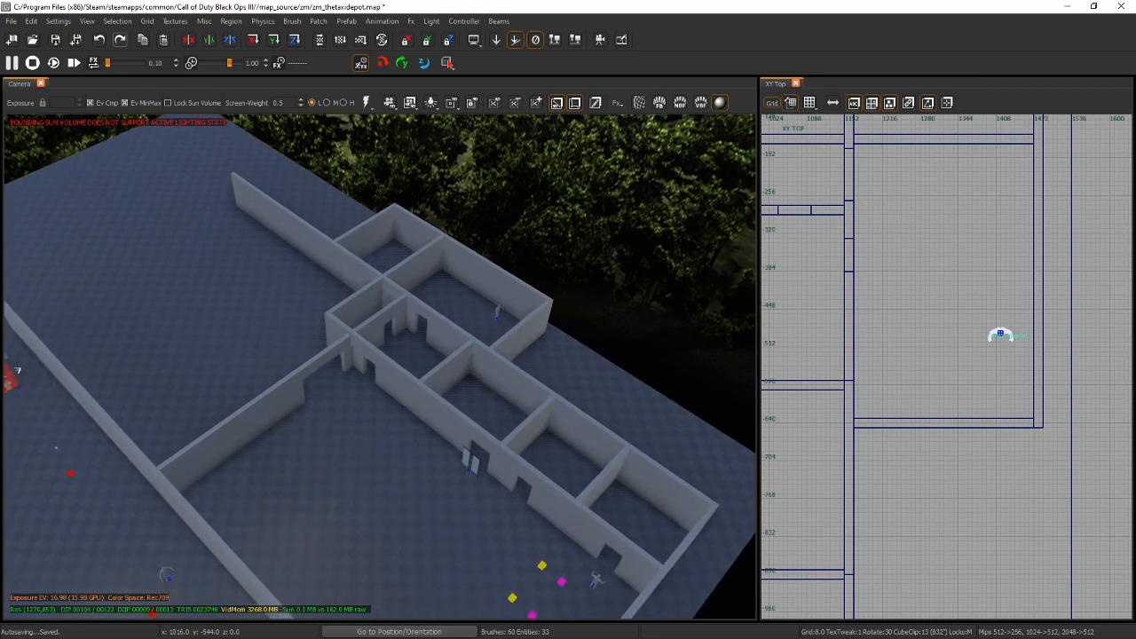
{"action": "left_click", "coordinate": [589, 549]}
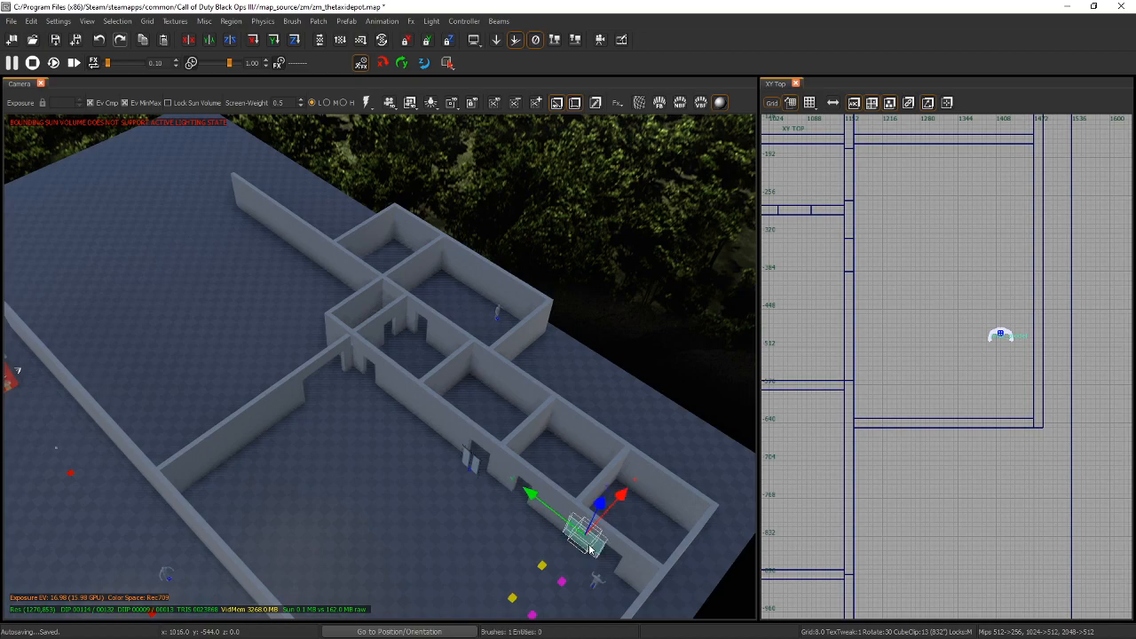
{"action": "left_click", "coordinate": [631, 574], "text": "shift"}
{"action": "left_click_drag", "start_coordinate": [553, 514], "coordinate": [536, 502]}
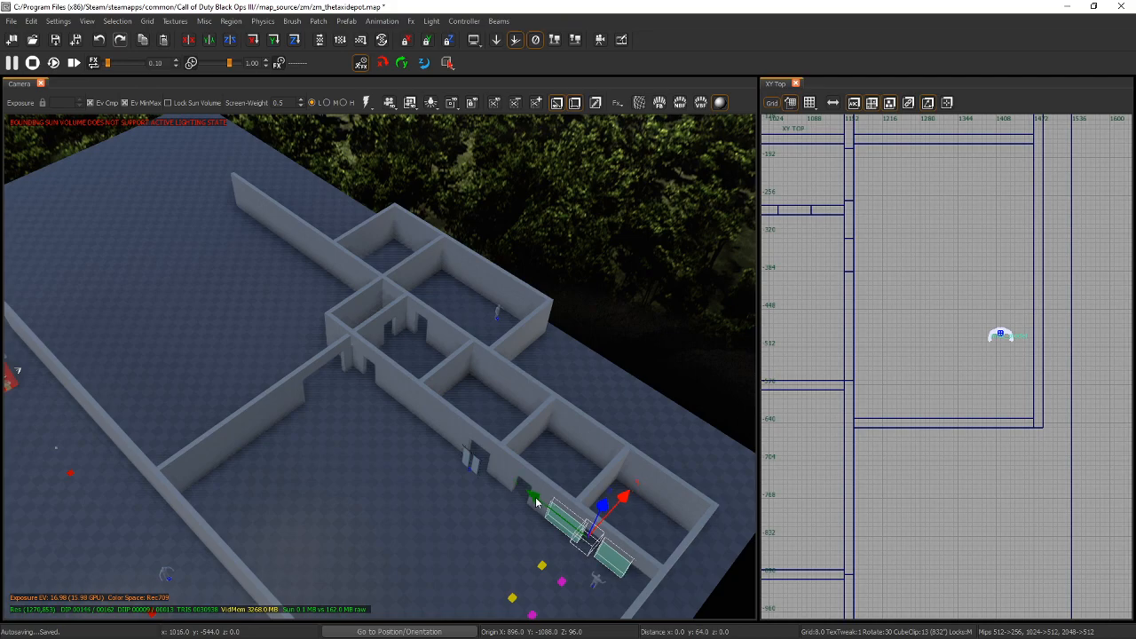
{"action": "key", "text": "Escape"}
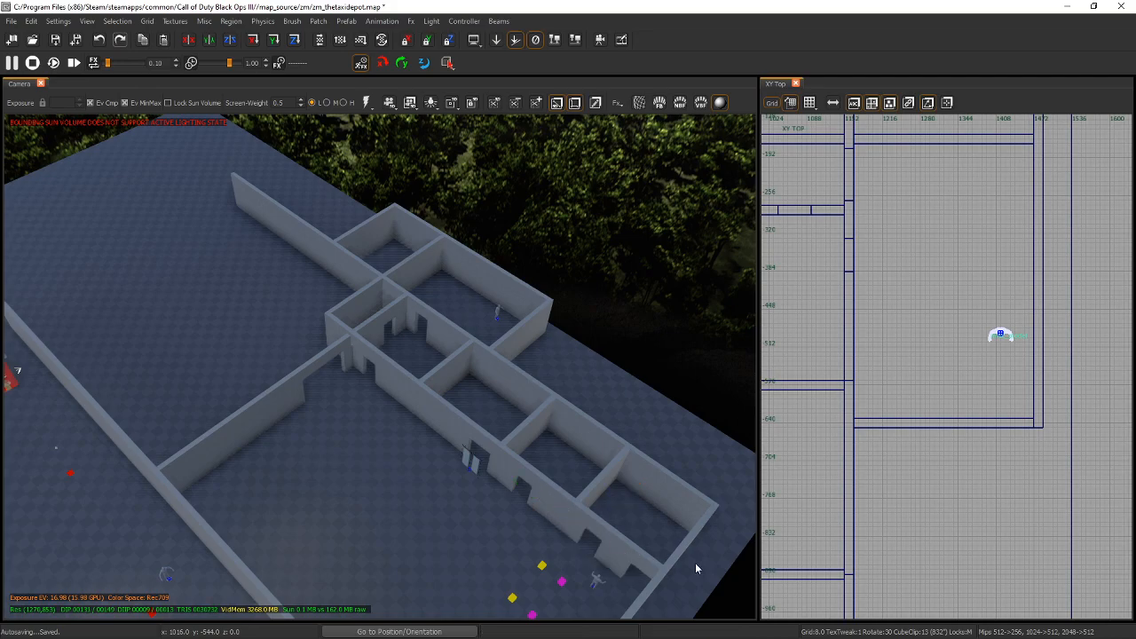
Step: Trim the overlapping end of the moved panel nearest the partition to Y -1152, leaving it 48 units long
{"action": "left_click", "coordinate": [582, 533]}
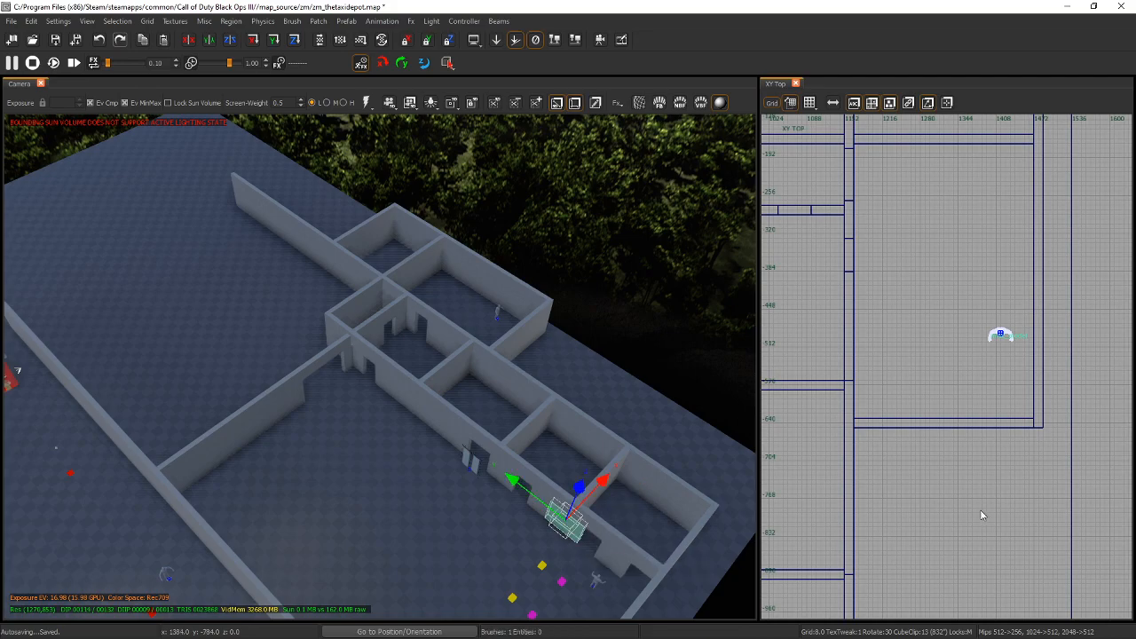
{"action": "scroll", "coordinate": [958, 506], "scroll_direction": "down", "scroll_amount": 5}
{"action": "right_click_drag", "start_coordinate": [933, 515], "coordinate": [941, 233]}
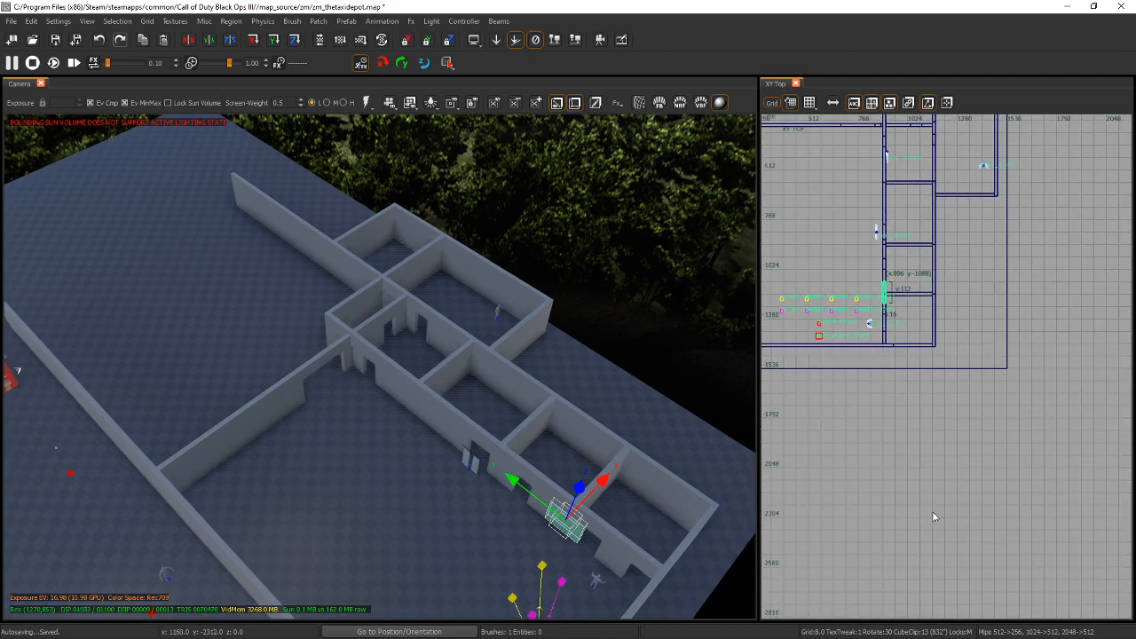
{"action": "scroll", "coordinate": [885, 291], "scroll_direction": "up", "scroll_amount": 5}
{"action": "left_click_drag", "start_coordinate": [887, 261], "coordinate": [890, 330]}
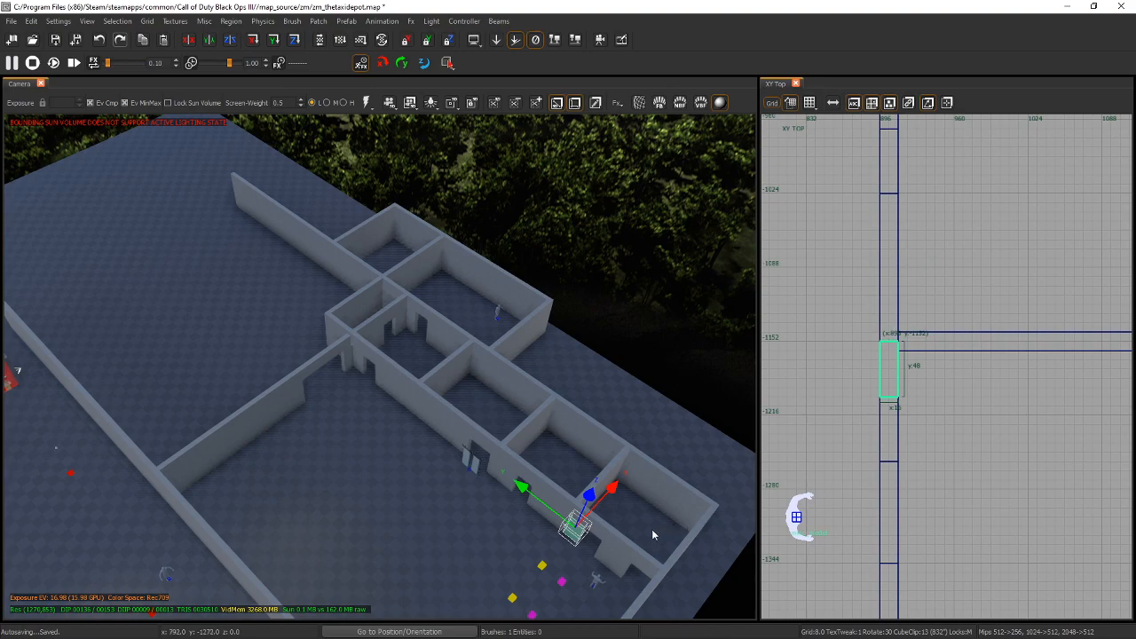
{"action": "key", "text": "Escape"}
Step: Extend the panel on the other side of the end room's doorway along negative Y to meet the end wall
{"action": "left_click", "coordinate": [619, 562], "text": "shift"}
{"action": "scroll", "coordinate": [928, 509], "scroll_direction": "down", "scroll_amount": 3}
{"action": "left_click_drag", "start_coordinate": [906, 445], "coordinate": [909, 502]}
{"action": "key", "text": "Escape"}
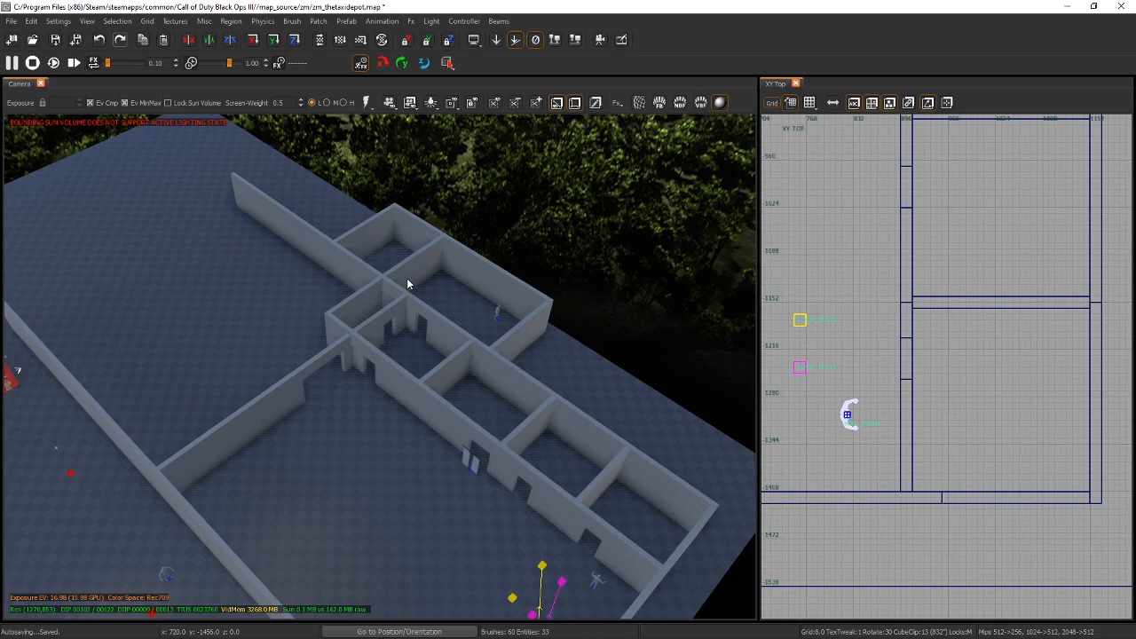
Step: Duplicate the hall's long cross wall and place the copy against the long outer wall at origin X 168, Y -152
{"action": "left_click", "coordinate": [238, 433]}
{"action": "key", "text": "space"}
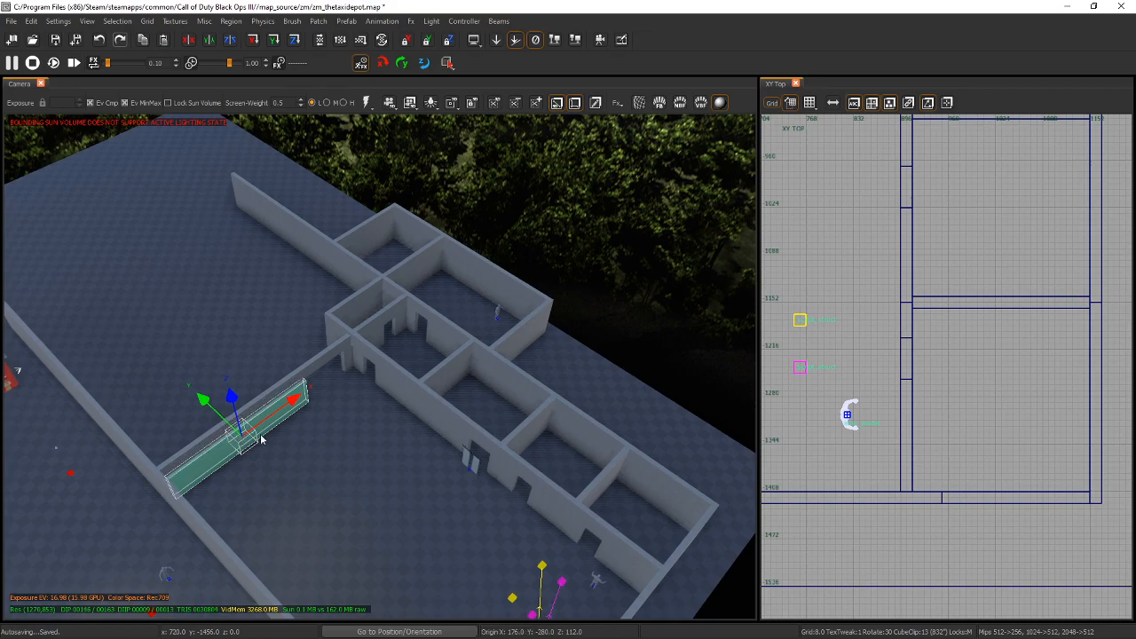
{"action": "right_click_drag", "start_coordinate": [865, 336], "coordinate": [1118, 342]}
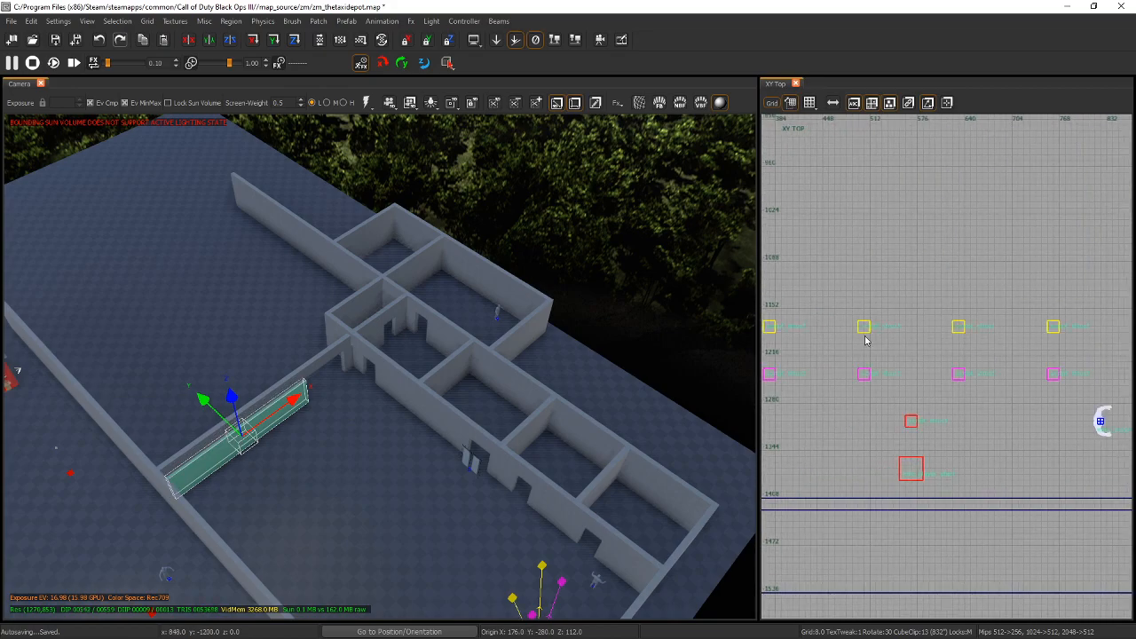
{"action": "scroll", "coordinate": [890, 282], "scroll_direction": "down", "scroll_amount": 6}
{"action": "right_click_drag", "start_coordinate": [875, 237], "coordinate": [886, 442]}
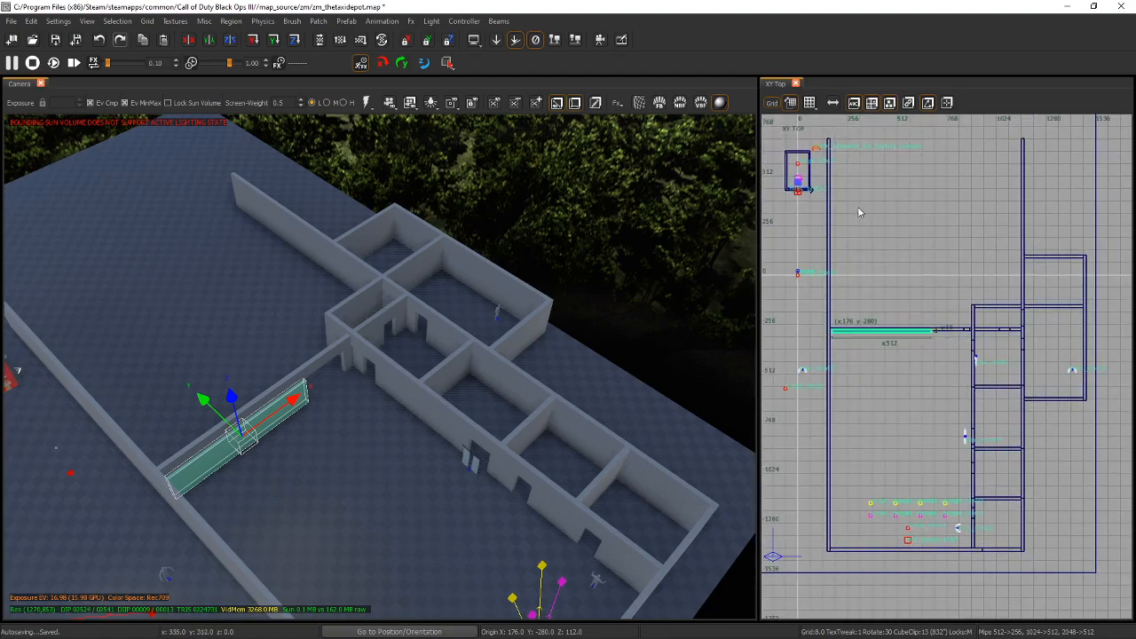
{"action": "scroll", "coordinate": [866, 290], "scroll_direction": "up", "scroll_amount": 5}
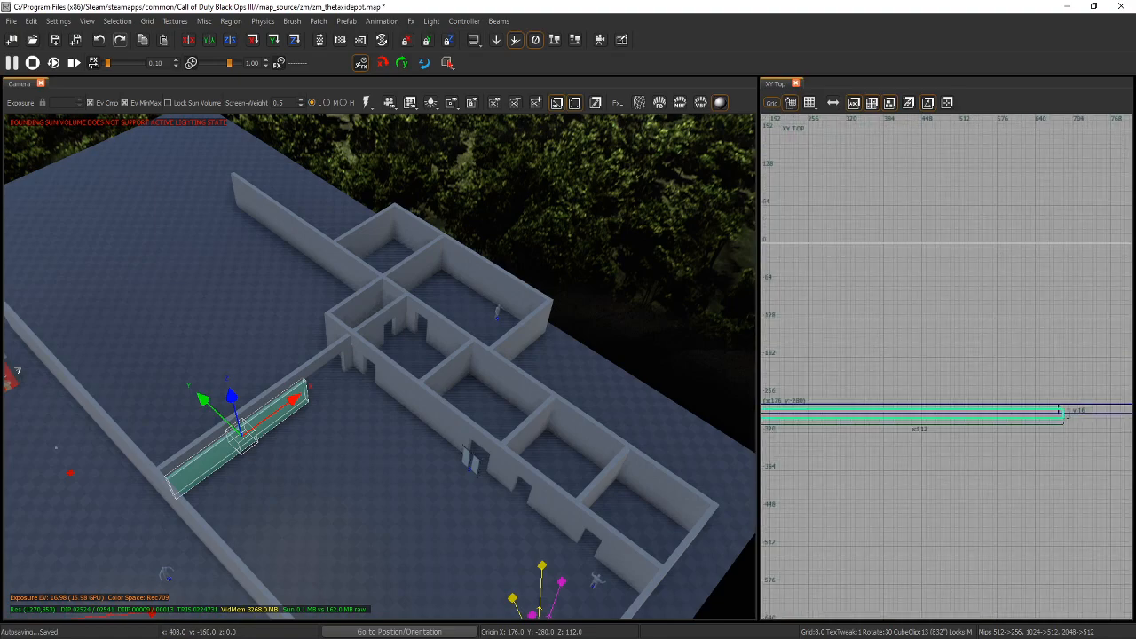
{"action": "right_click_drag", "start_coordinate": [868, 379], "coordinate": [900, 346]}
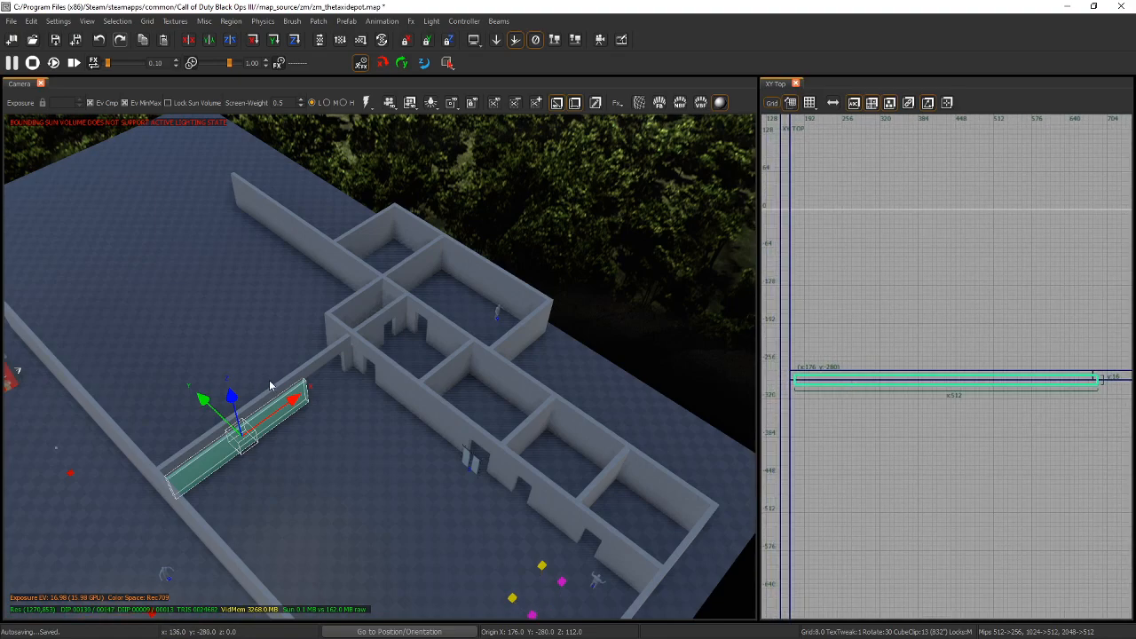
{"action": "mouse_move", "coordinate": [292, 403]}
{"action": "left_mouse_down"}
{"action": "mouse_move", "coordinate": [167, 400]}
{"action": "mouse_move", "coordinate": [190, 392]}
{"action": "mouse_move", "coordinate": [180, 378]}
{"action": "left_mouse_up"}
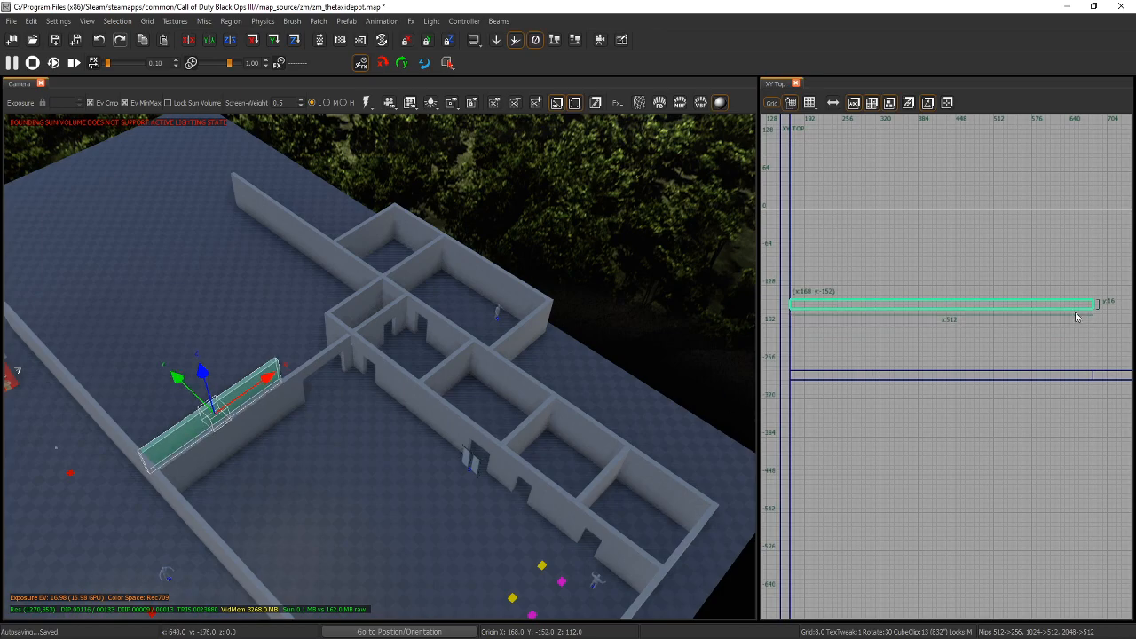
Step: Shorten the copied wall to 360 units, and place a duplicate of it parallel at origin X 168, Y 0
{"action": "mouse_move", "coordinate": [1105, 306]}
{"action": "left_mouse_down"}
{"action": "mouse_move", "coordinate": [992, 306]}
{"action": "mouse_move", "coordinate": [1018, 306]}
{"action": "left_mouse_up"}
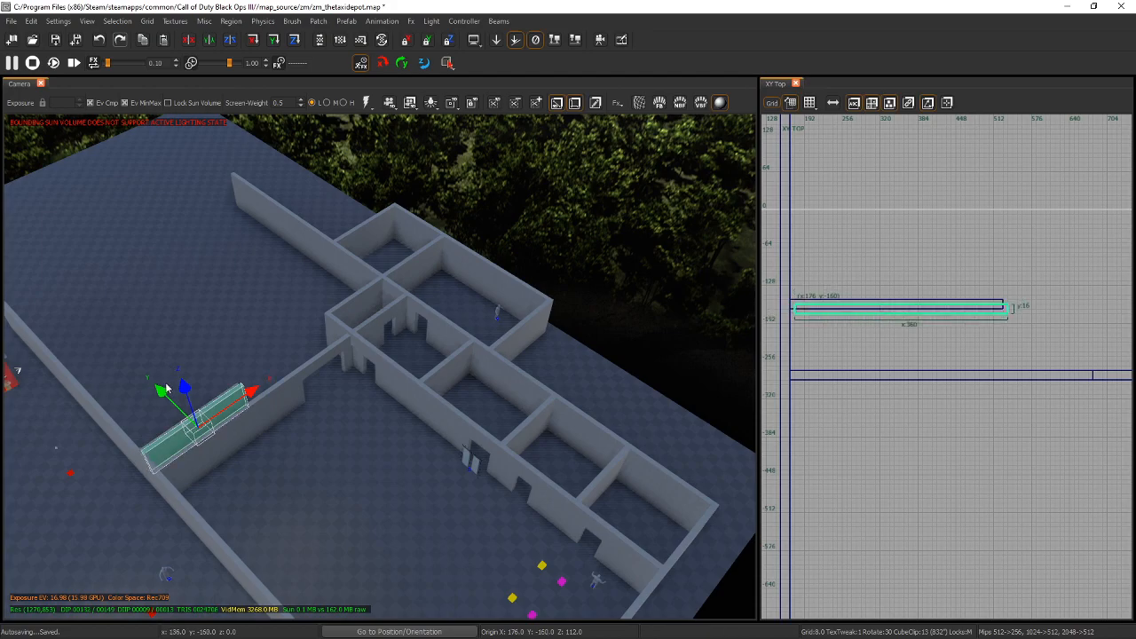
{"action": "left_click_drag", "start_coordinate": [167, 391], "coordinate": [139, 362]}
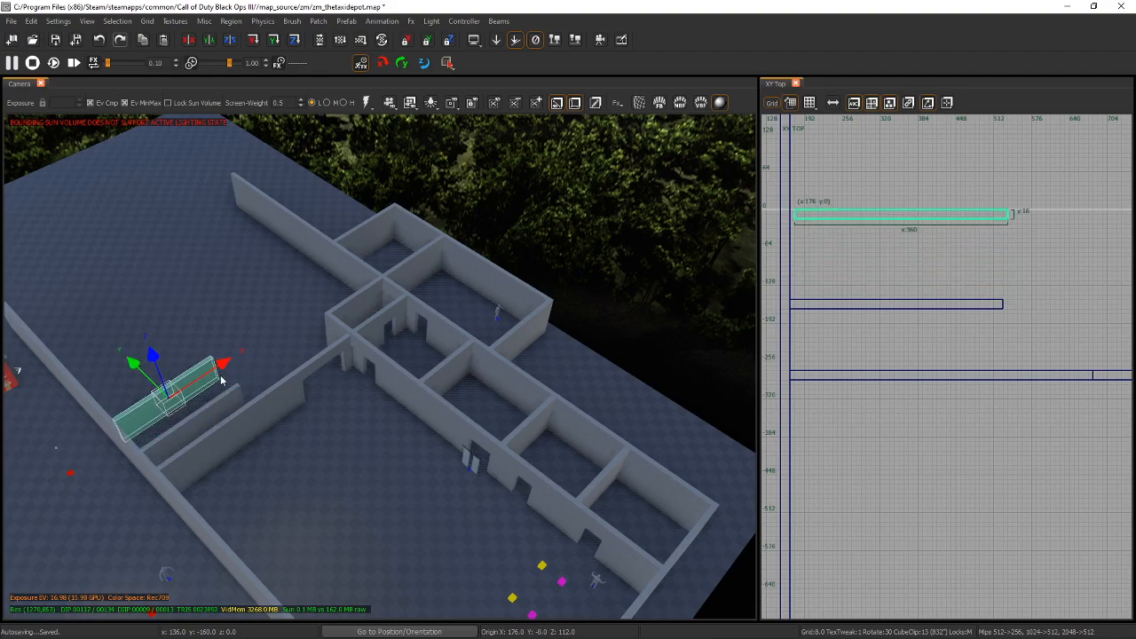
{"action": "left_click_drag", "start_coordinate": [225, 366], "coordinate": [221, 368]}
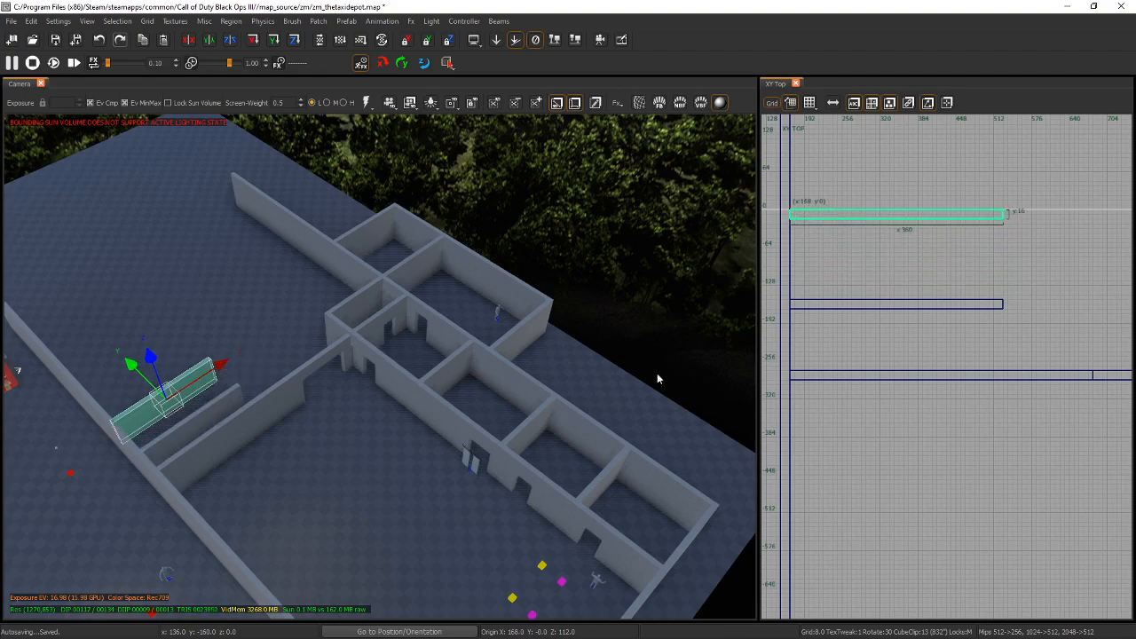
Step: Duplicate the short wall, turn the copy perpendicular at X 528 against the cross wall, and trim it to 272 units ending at Y 0
{"action": "key", "text": "ctrl+z"}
{"action": "key", "text": "alt+z"}
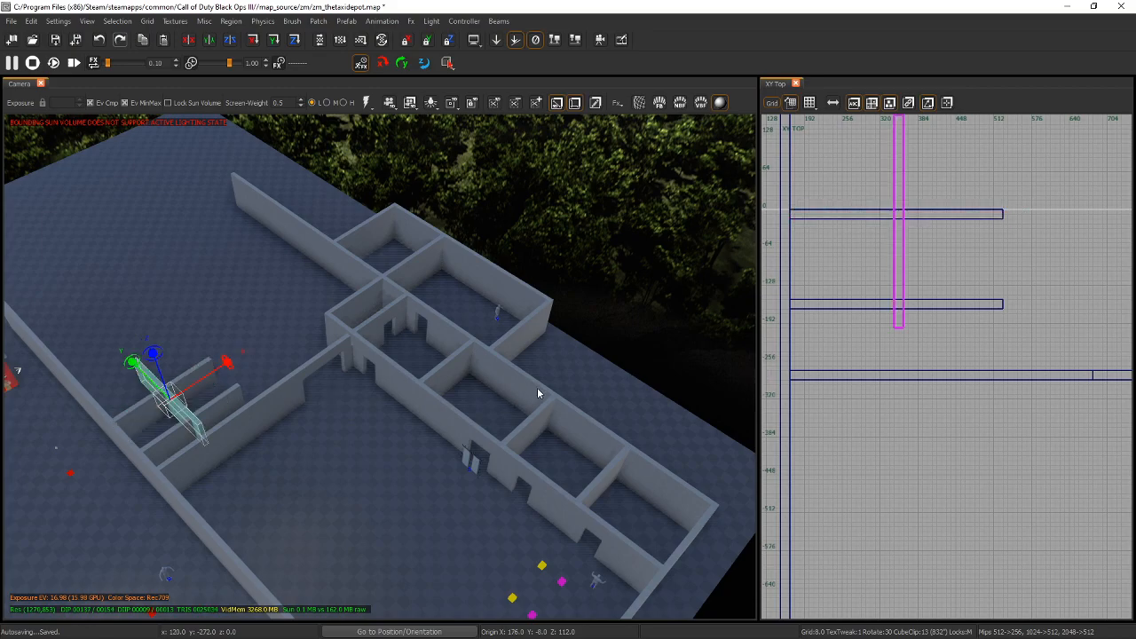
{"action": "key", "text": "r"}
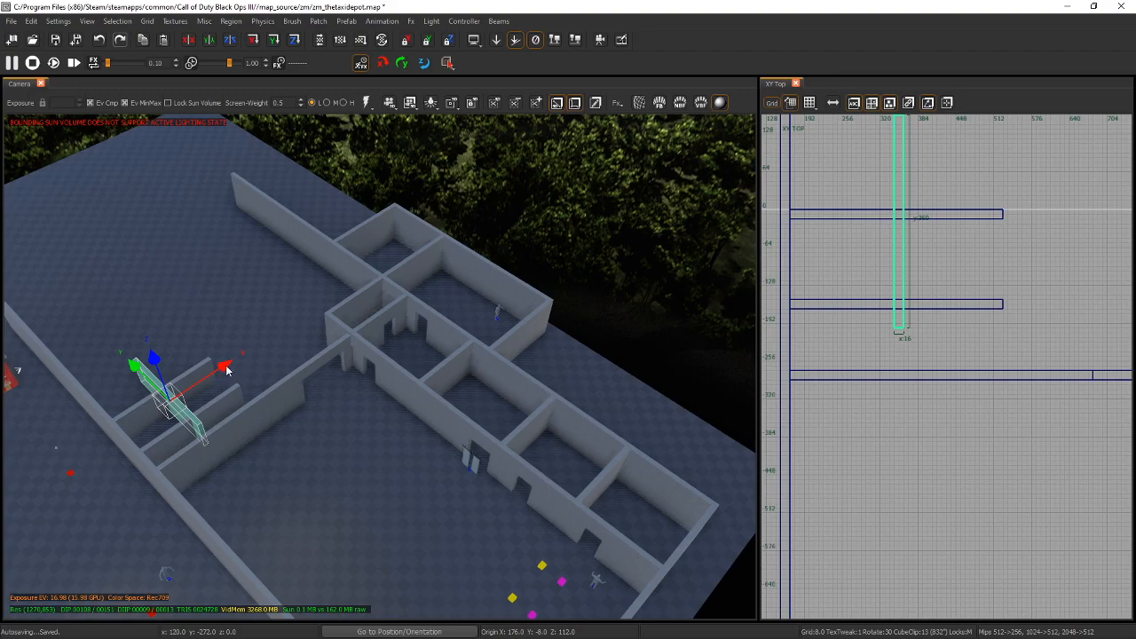
{"action": "left_click_drag", "start_coordinate": [227, 368], "coordinate": [282, 346]}
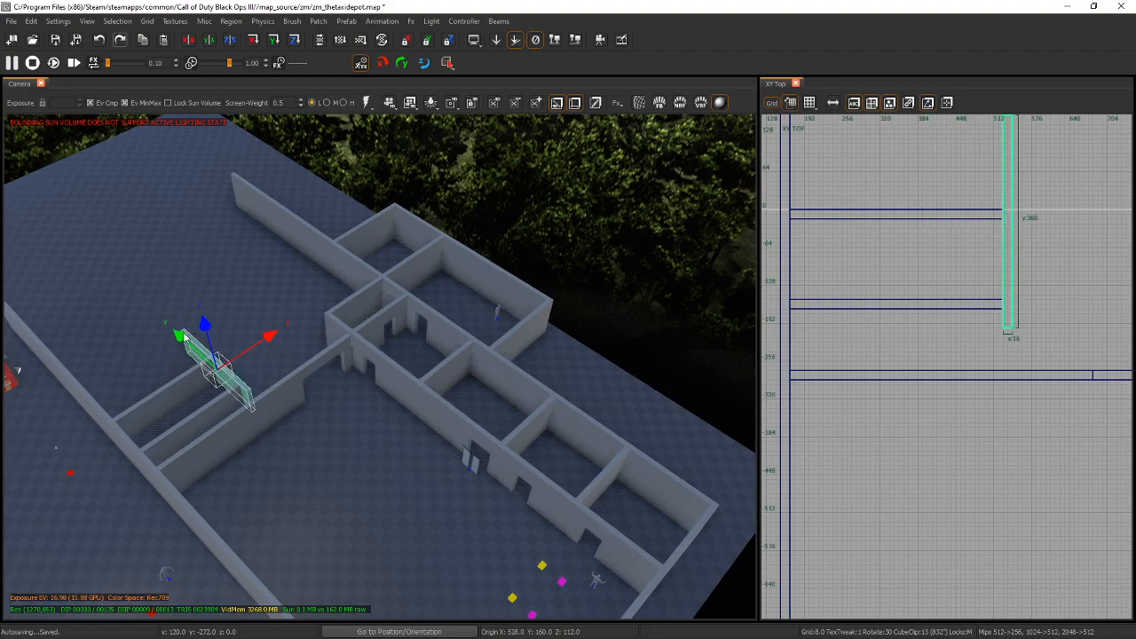
{"action": "left_click_drag", "start_coordinate": [181, 335], "coordinate": [193, 348]}
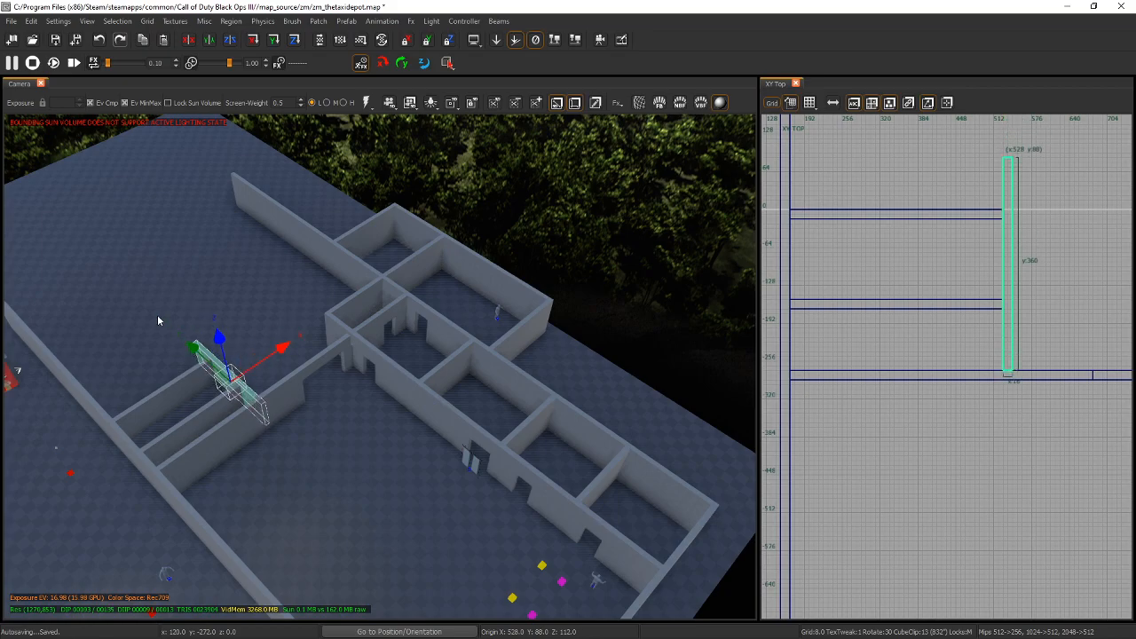
{"action": "left_click_drag", "start_coordinate": [1009, 155], "coordinate": [1009, 207]}
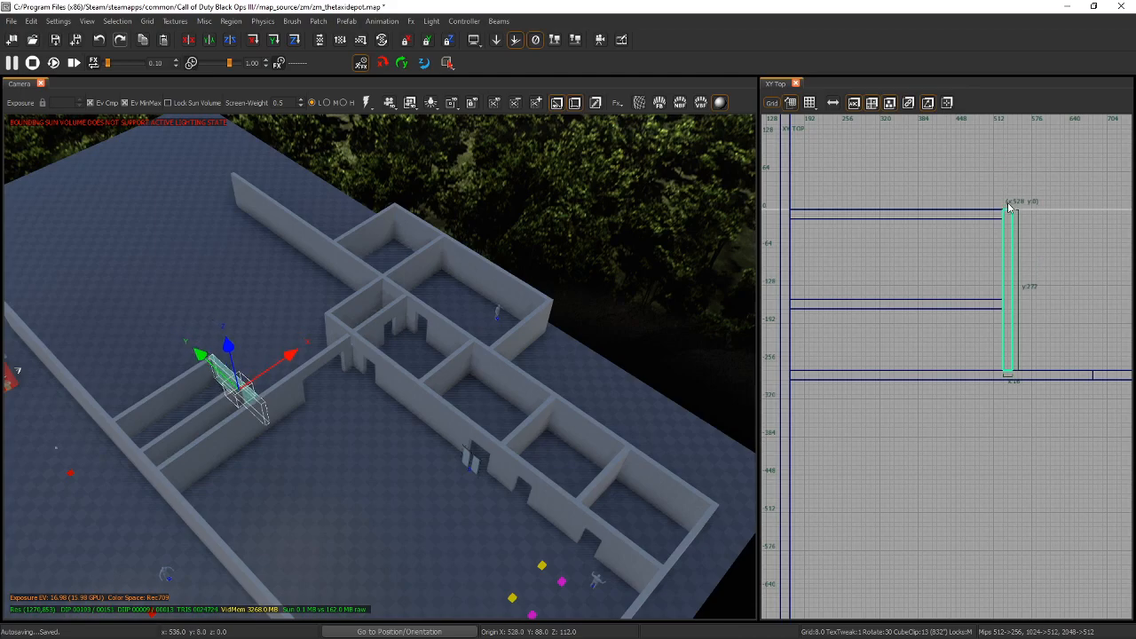
Step: Move the middle 360-unit wall along positive Y to origin X 168, Y -136
{"action": "key", "text": "Escape"}
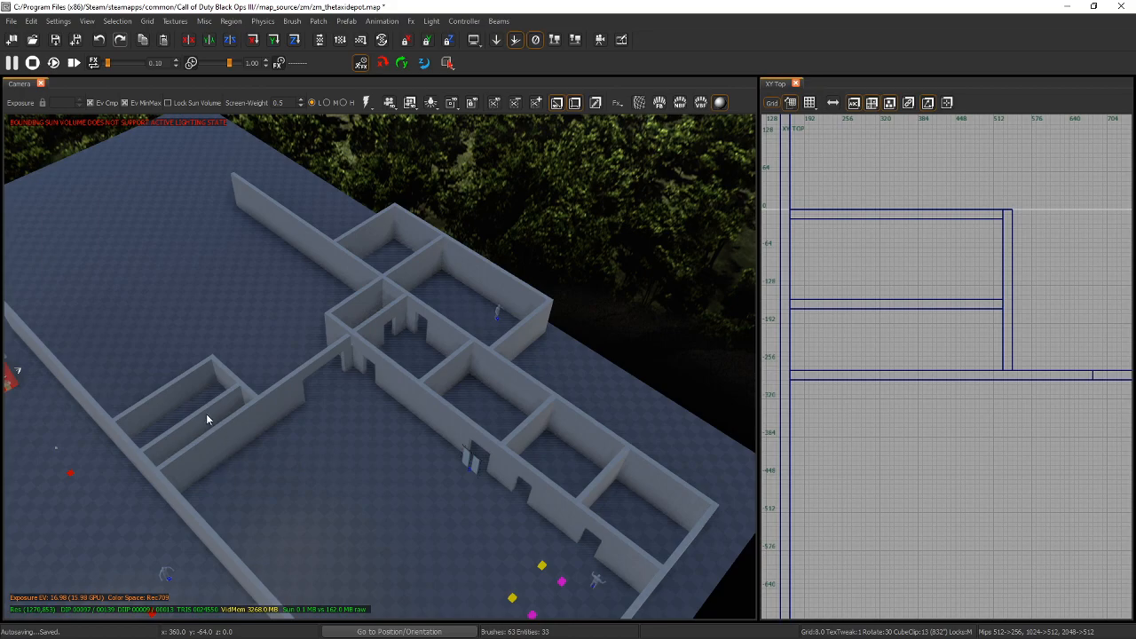
{"action": "left_click", "coordinate": [881, 308]}
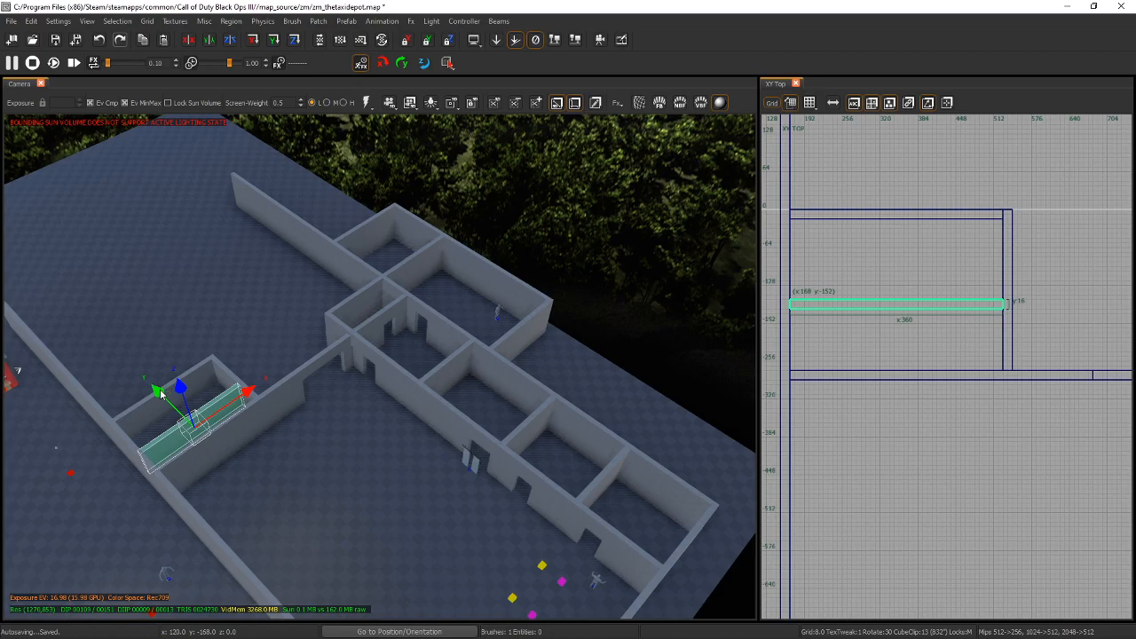
{"action": "left_click_drag", "start_coordinate": [160, 393], "coordinate": [155, 393]}
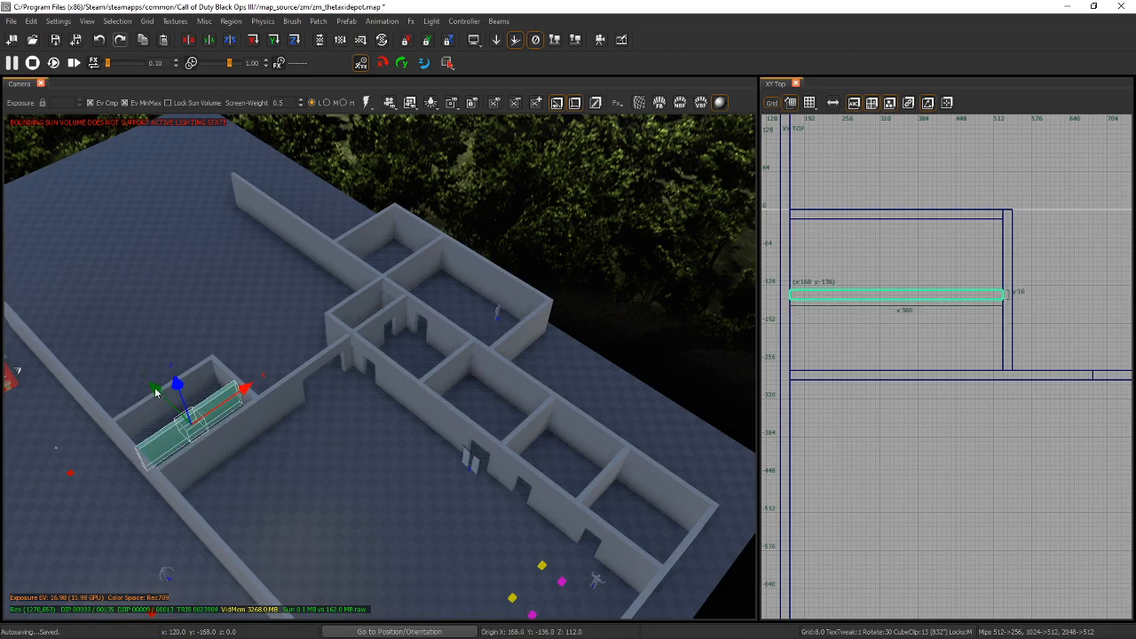
{"action": "key", "text": "Escape"}
Step: Duplicate the 272-unit perpendicular wall and place the copy against the 360-unit wall's outer face at origin X 400, Y 272
{"action": "scroll", "coordinate": [910, 351], "scroll_direction": "down", "scroll_amount": 1}
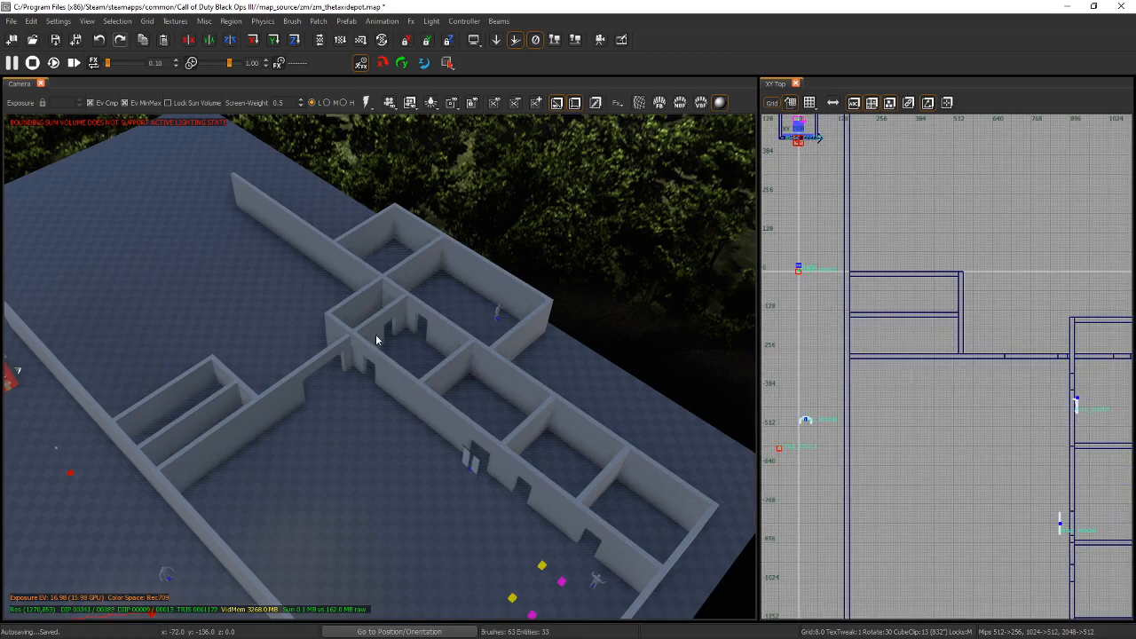
{"action": "left_click", "coordinate": [225, 376]}
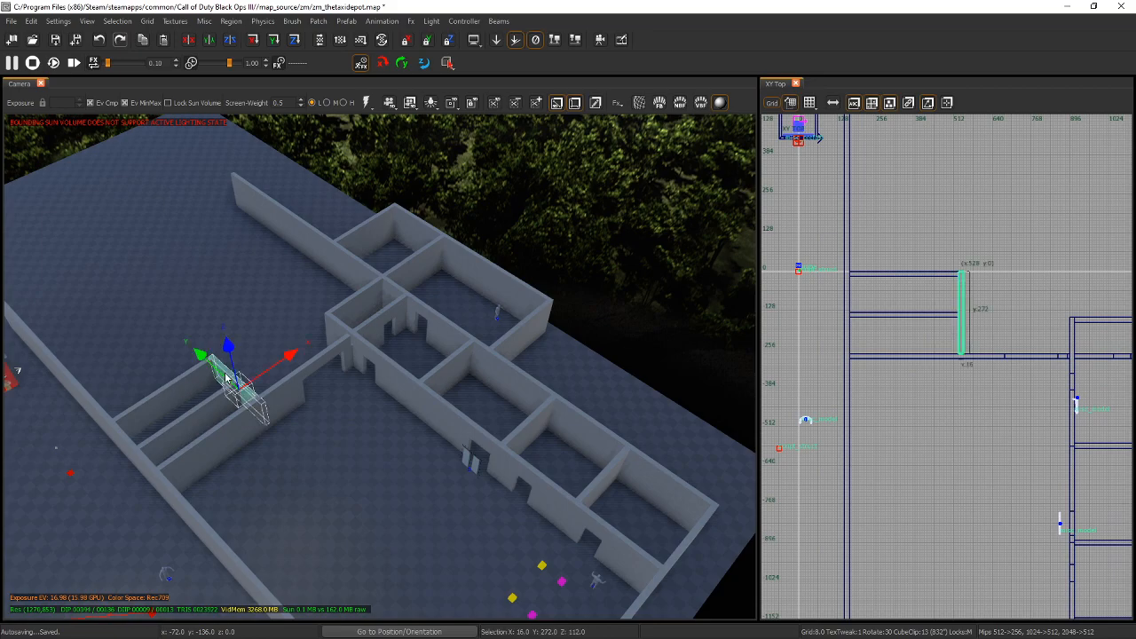
{"action": "mouse_move", "coordinate": [225, 377]}
{"action": "left_mouse_down"}
{"action": "mouse_move", "coordinate": [95, 330]}
{"action": "mouse_move", "coordinate": [112, 361]}
{"action": "left_mouse_up"}
{"action": "left_click_drag", "start_coordinate": [242, 311], "coordinate": [206, 334]}
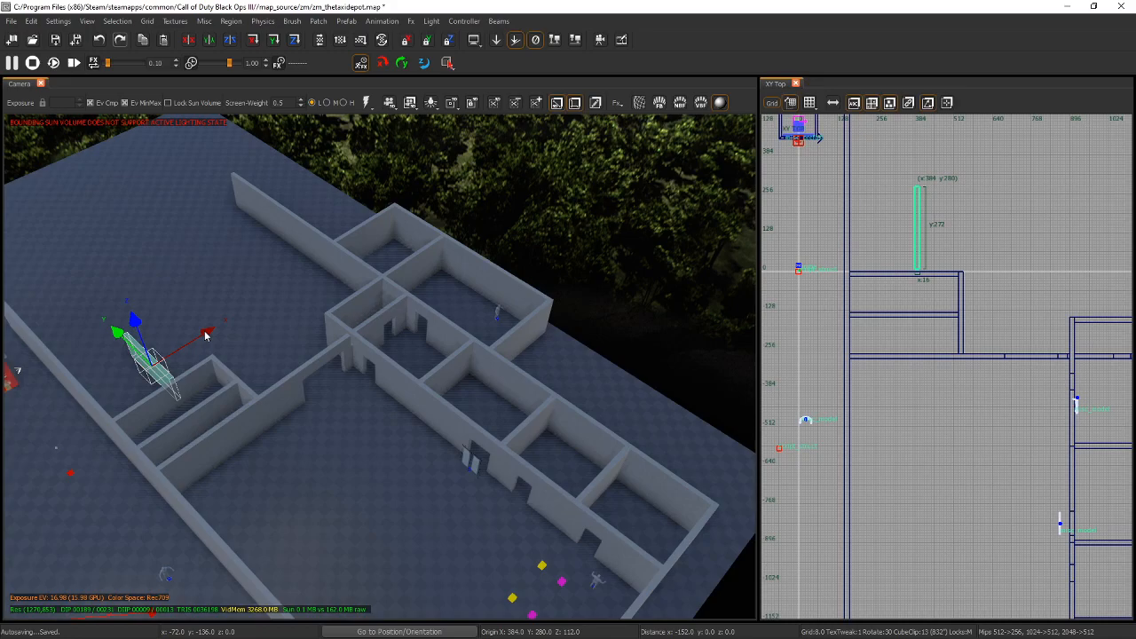
{"action": "left_click_drag", "start_coordinate": [206, 334], "coordinate": [203, 338]}
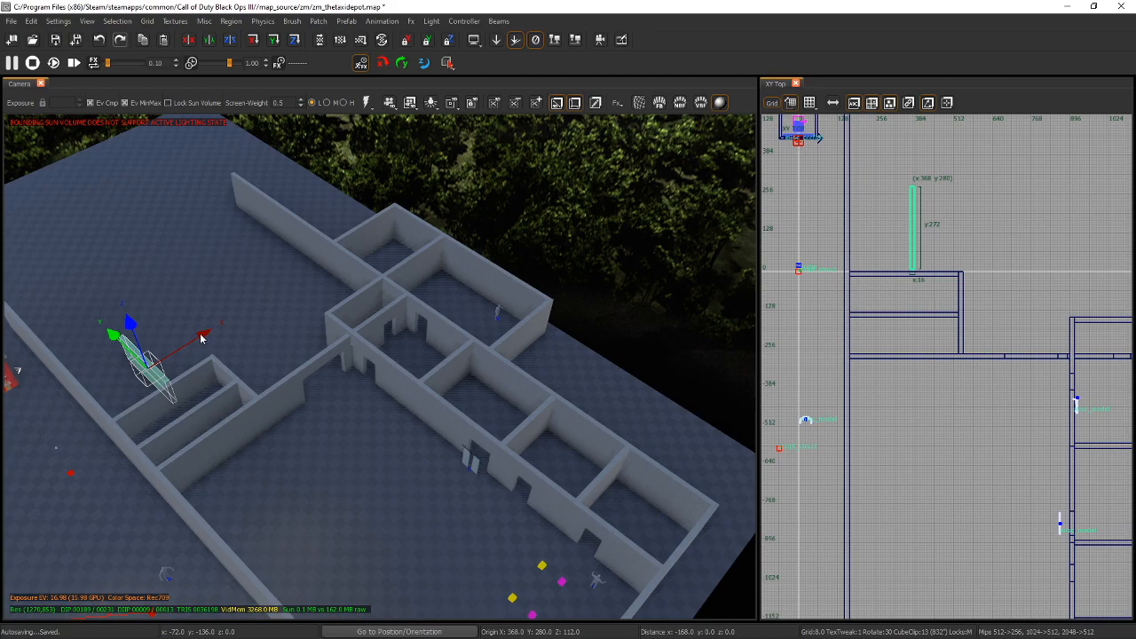
{"action": "left_click_drag", "start_coordinate": [202, 339], "coordinate": [211, 332]}
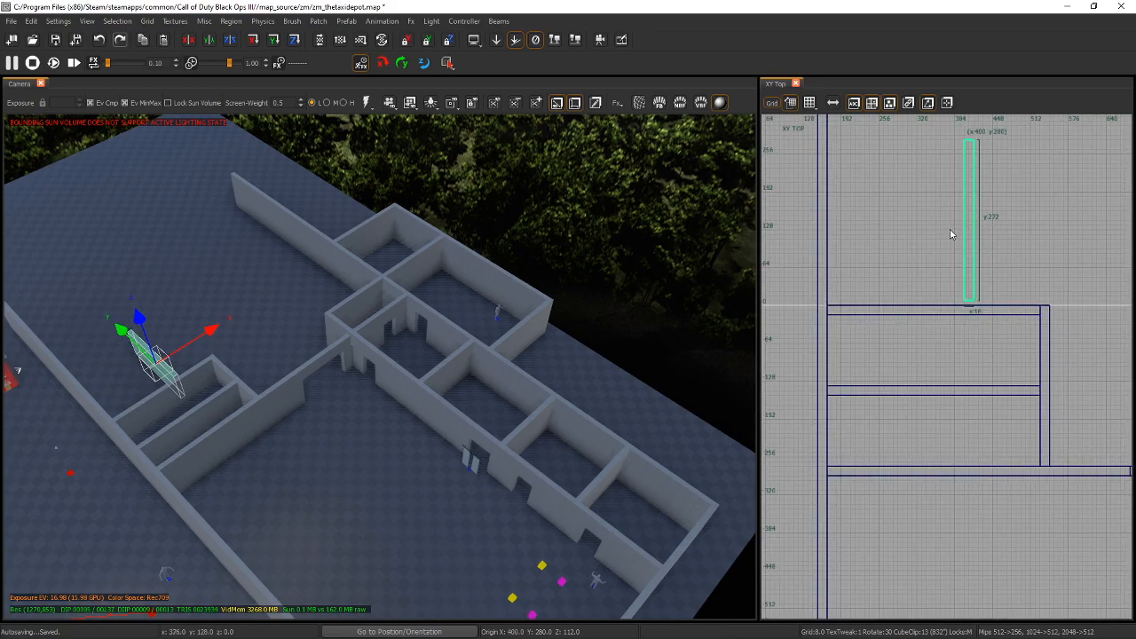
{"action": "left_click_drag", "start_coordinate": [969, 226], "coordinate": [970, 230]}
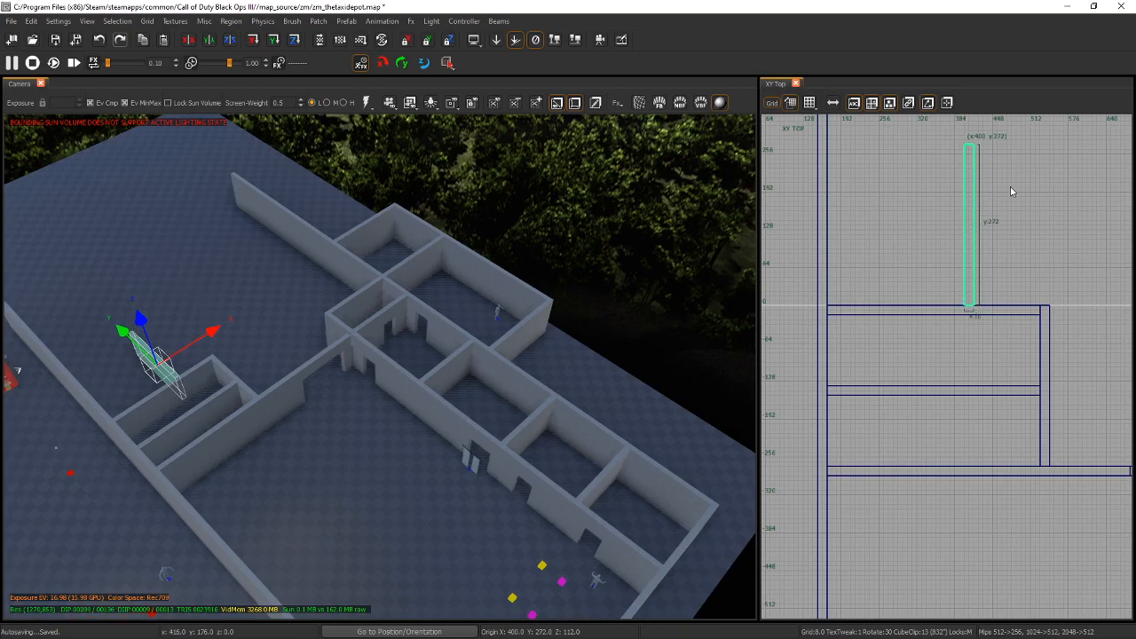
Step: Extend the duplicated perpendicular wall along positive Y to a length of 384 units
{"action": "right_click_drag", "start_coordinate": [974, 142], "coordinate": [937, 270]}
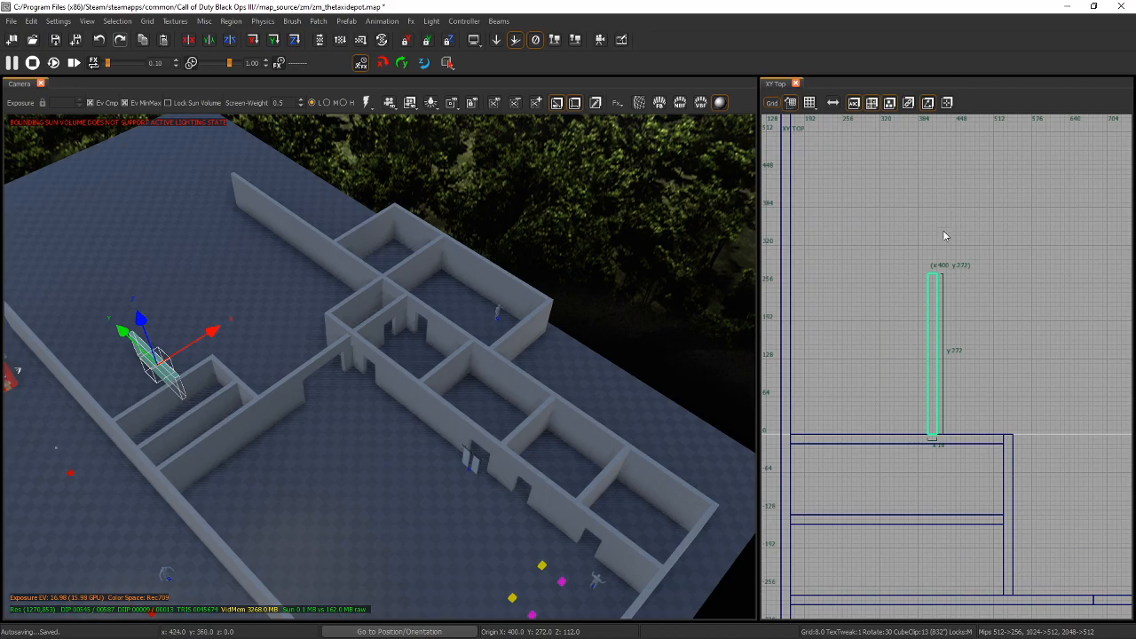
{"action": "left_click_drag", "start_coordinate": [934, 269], "coordinate": [938, 199]}
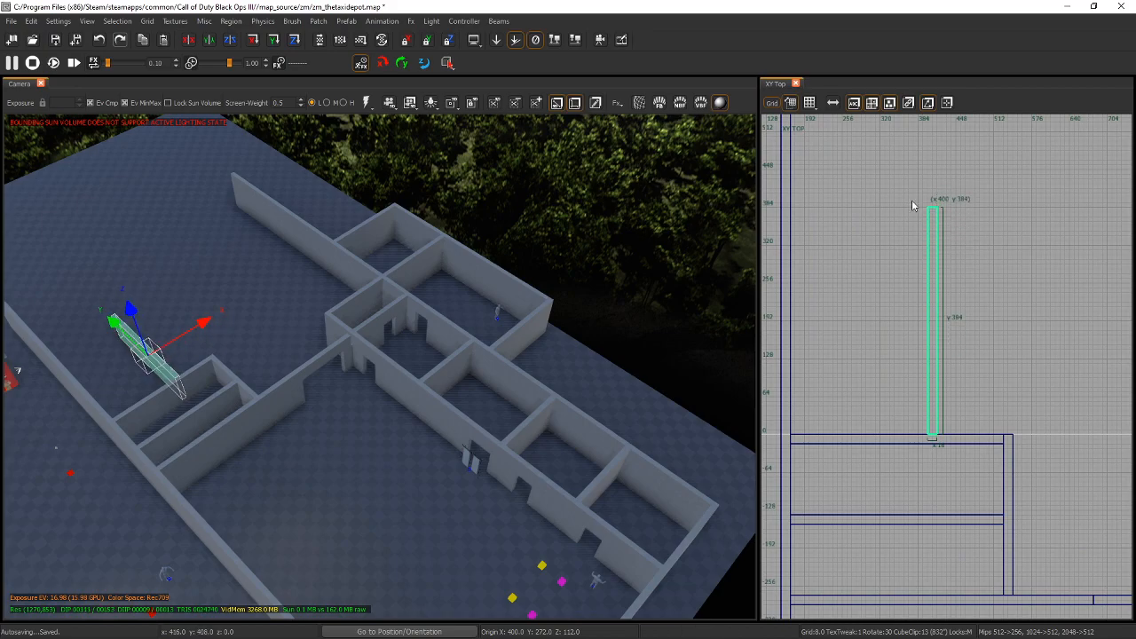
{"action": "key", "text": "Escape"}
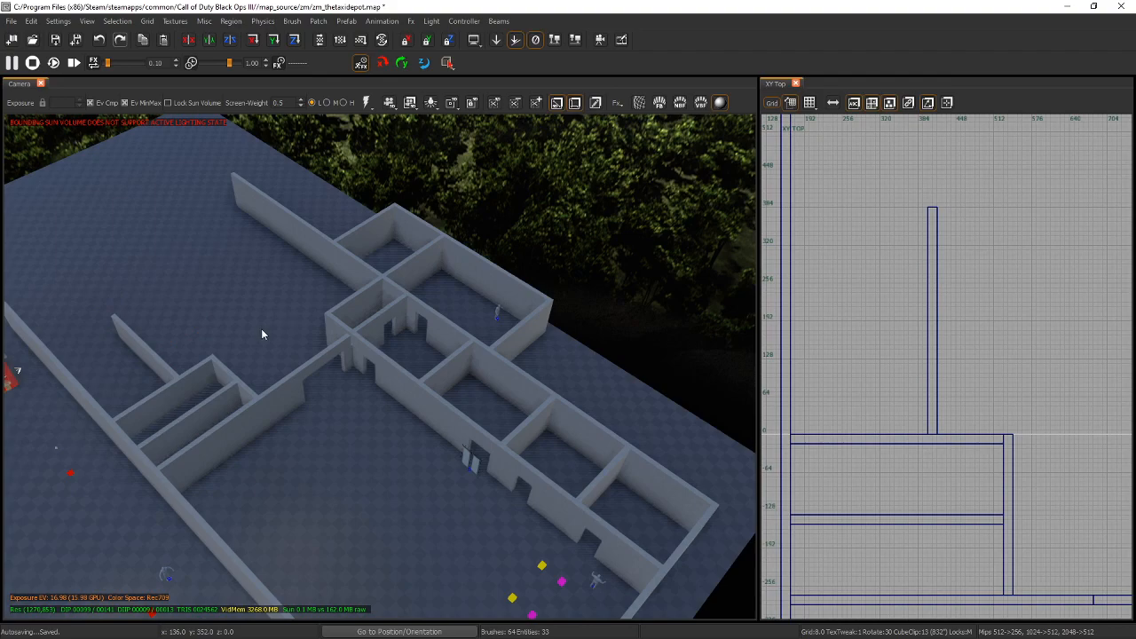
Step: Duplicate the 360-unit wall at Y 0, move the copy to origin X 168, Y 400, and shorten it to 248 units
{"action": "left_click", "coordinate": [156, 408], "text": "shift"}
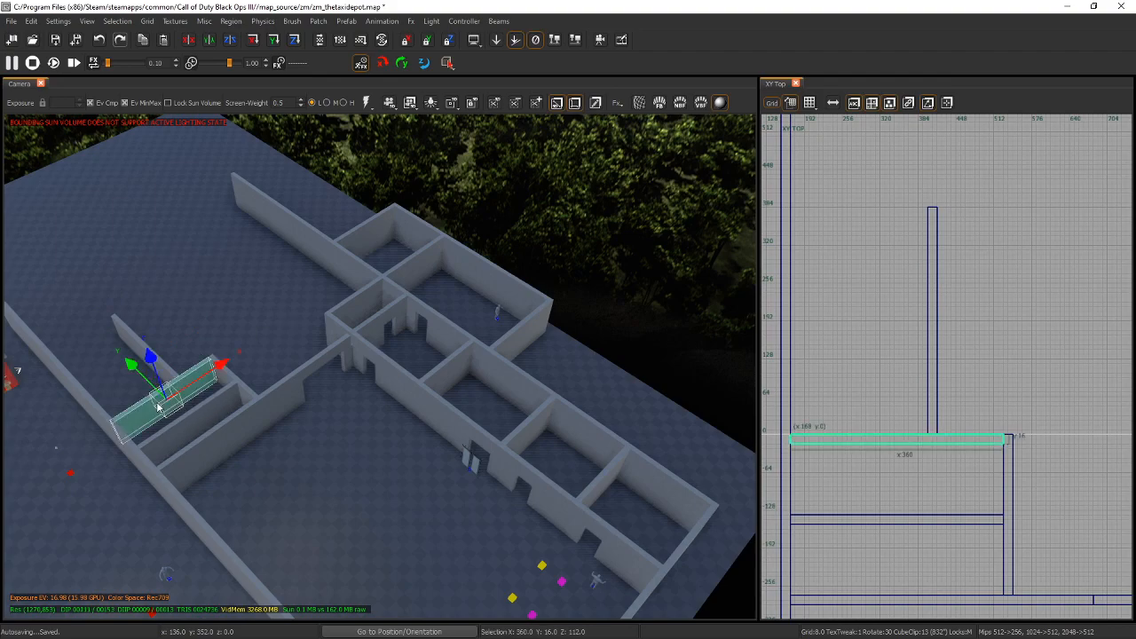
{"action": "mouse_move", "coordinate": [900, 434]}
{"action": "left_mouse_down"}
{"action": "mouse_move", "coordinate": [890, 193]}
{"action": "mouse_move", "coordinate": [893, 206]}
{"action": "left_mouse_up"}
{"action": "left_click_drag", "start_coordinate": [1027, 205], "coordinate": [952, 200]}
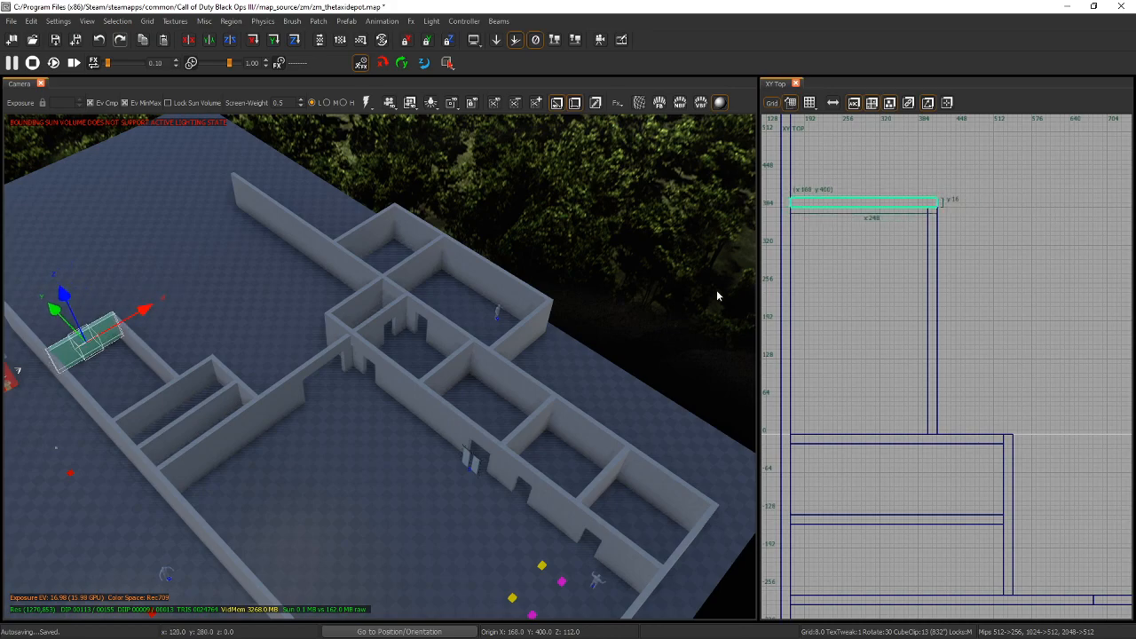
{"action": "key", "text": "Escape"}
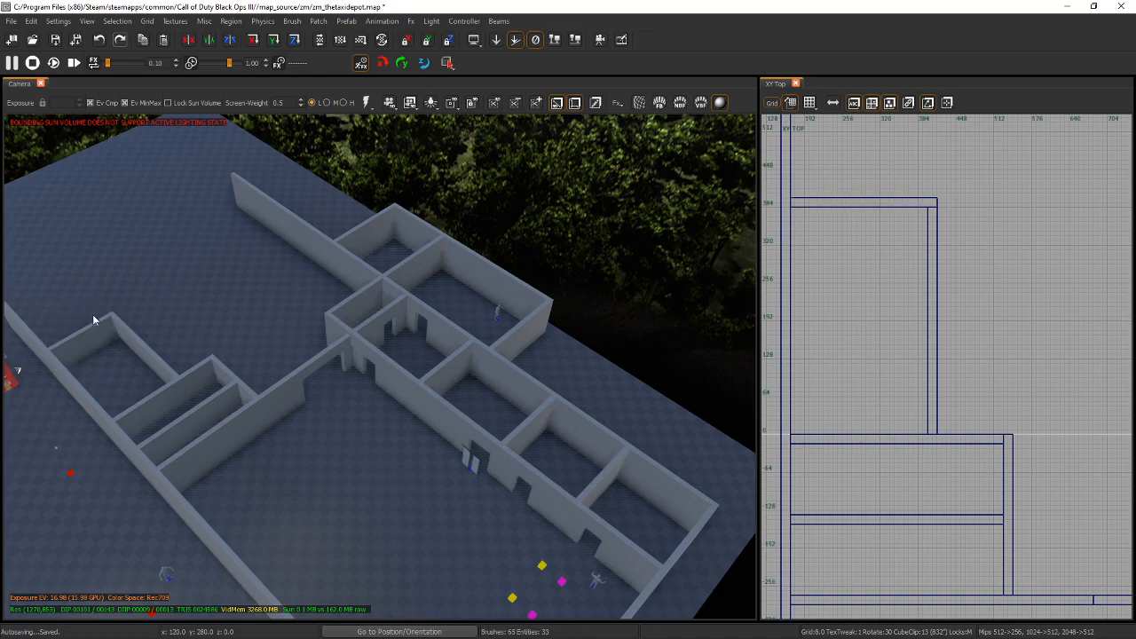
Step: Extend the two parallel 360-unit walls together by 96 units along positive X to 456 units
{"action": "left_click", "coordinate": [207, 369], "text": "shift"}
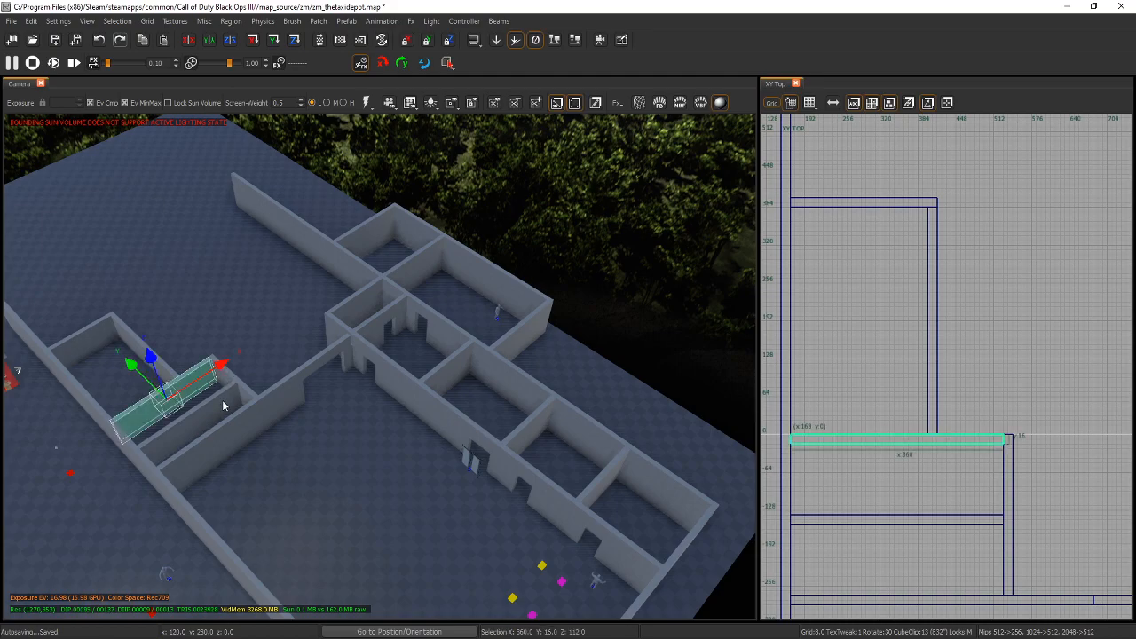
{"action": "left_click", "coordinate": [222, 406], "text": "shift"}
{"action": "left_click_drag", "start_coordinate": [1024, 456], "coordinate": [1094, 448]}
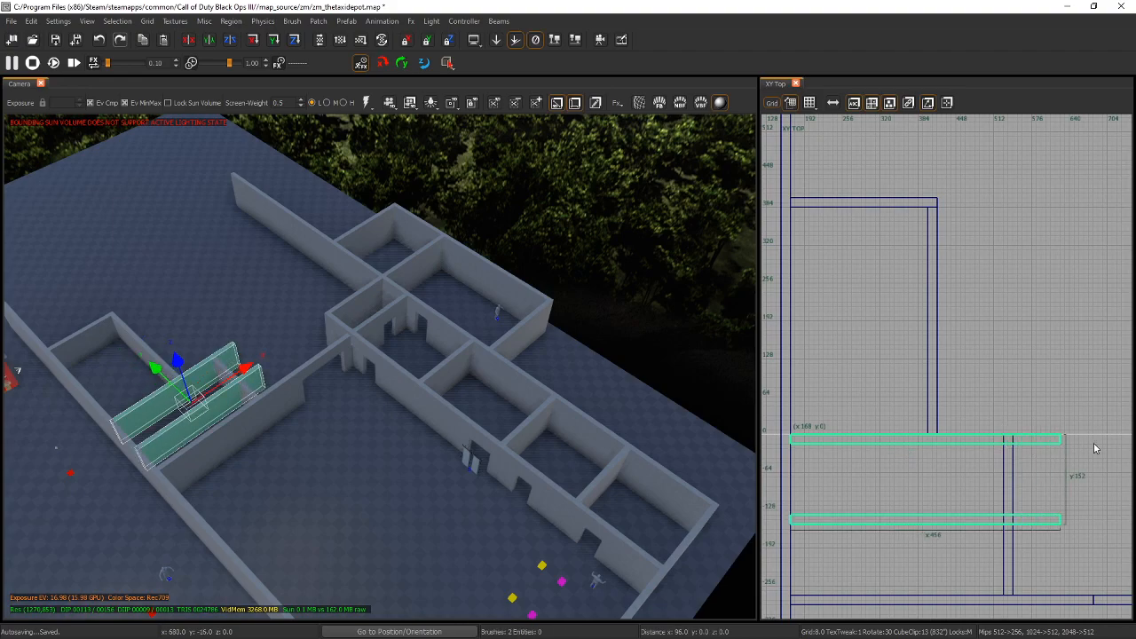
{"action": "key", "text": "Escape"}
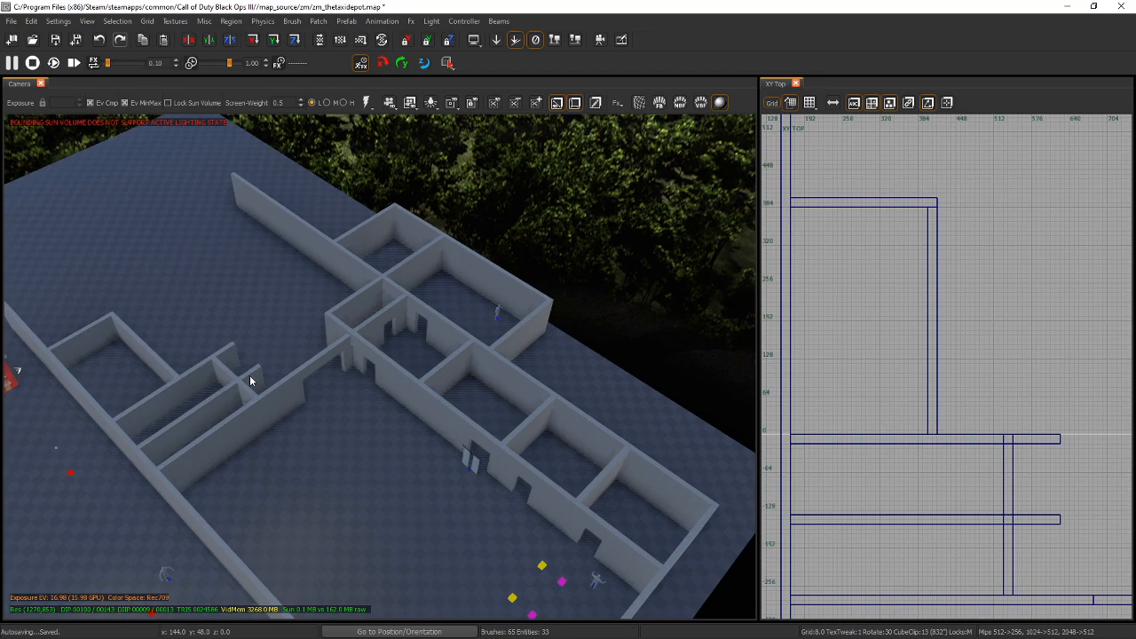
Step: Move the 272-unit perpendicular wall along positive X to close off the ends of the two extended walls
{"action": "left_click", "coordinate": [226, 374]}
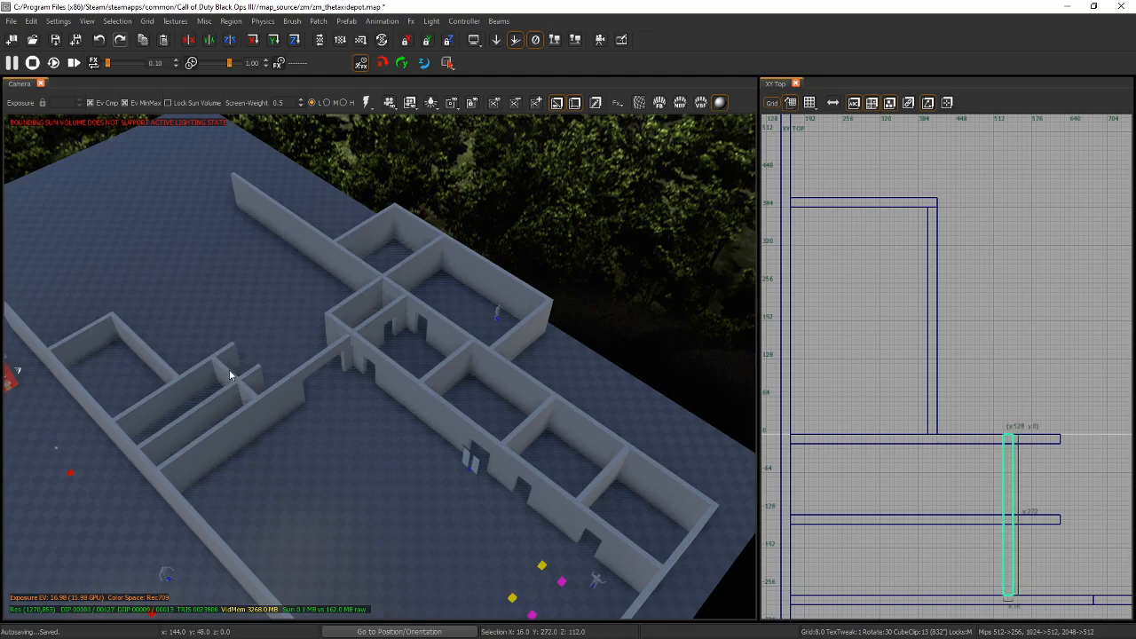
{"action": "left_click_drag", "start_coordinate": [292, 358], "coordinate": [313, 357]}
{"action": "key", "text": "Escape"}
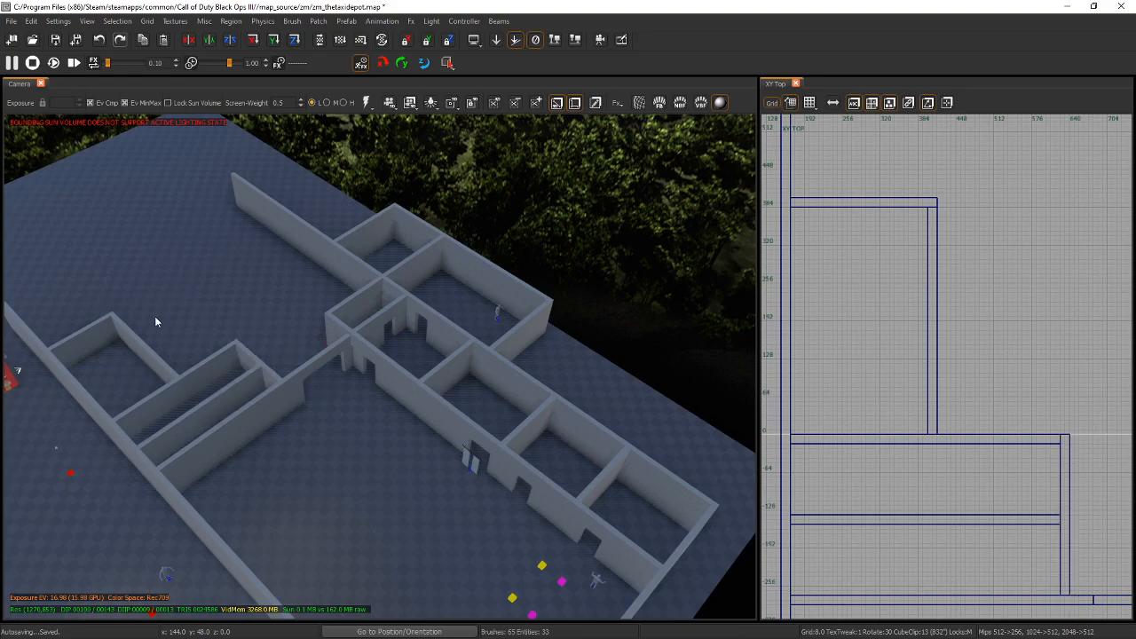
Step: Move the new room's 248-unit end wall to origin Y 360 and trim the 384-unit side wall flush with it
{"action": "right_click_drag", "start_coordinate": [123, 278], "coordinate": [62, 276]}
{"action": "right_click_drag", "start_coordinate": [326, 266], "coordinate": [415, 265]}
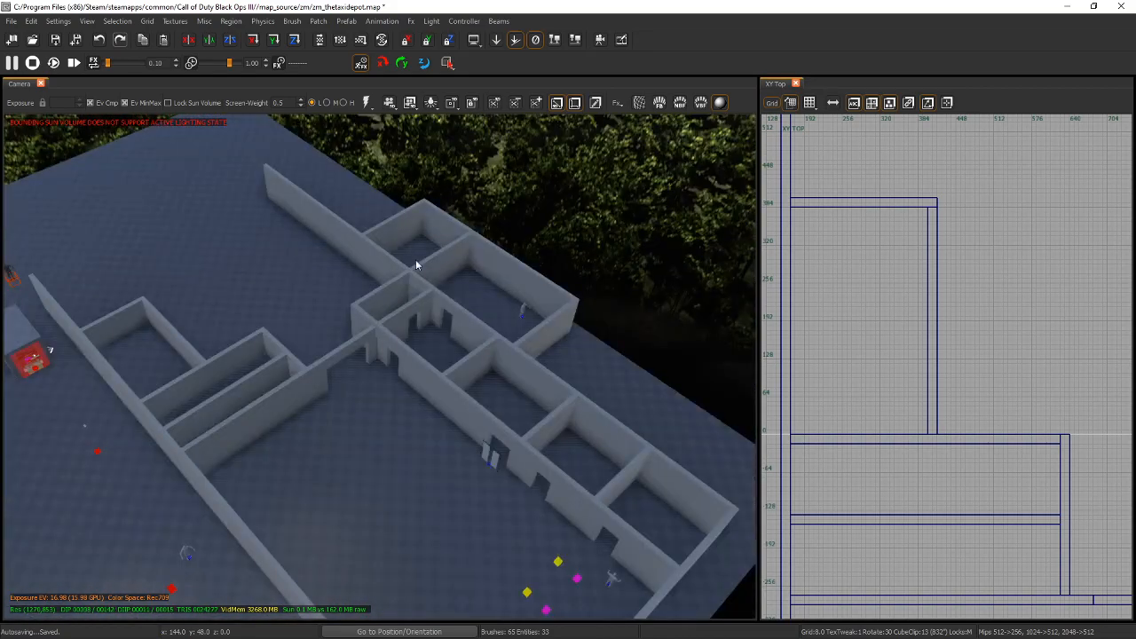
{"action": "mouse_move", "coordinate": [261, 281]}
{"action": "right_mouse_down"}
{"action": "mouse_move", "coordinate": [195, 282]}
{"action": "mouse_move", "coordinate": [250, 278]}
{"action": "right_mouse_up"}
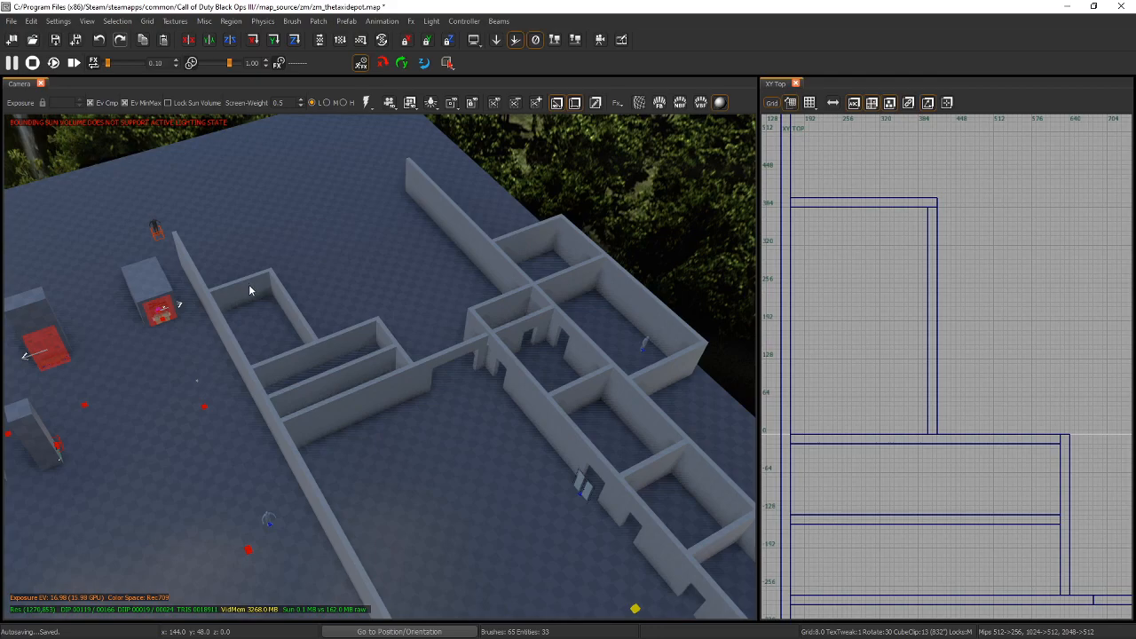
{"action": "left_click", "coordinate": [250, 290]}
{"action": "left_click_drag", "start_coordinate": [224, 262], "coordinate": [228, 281]}
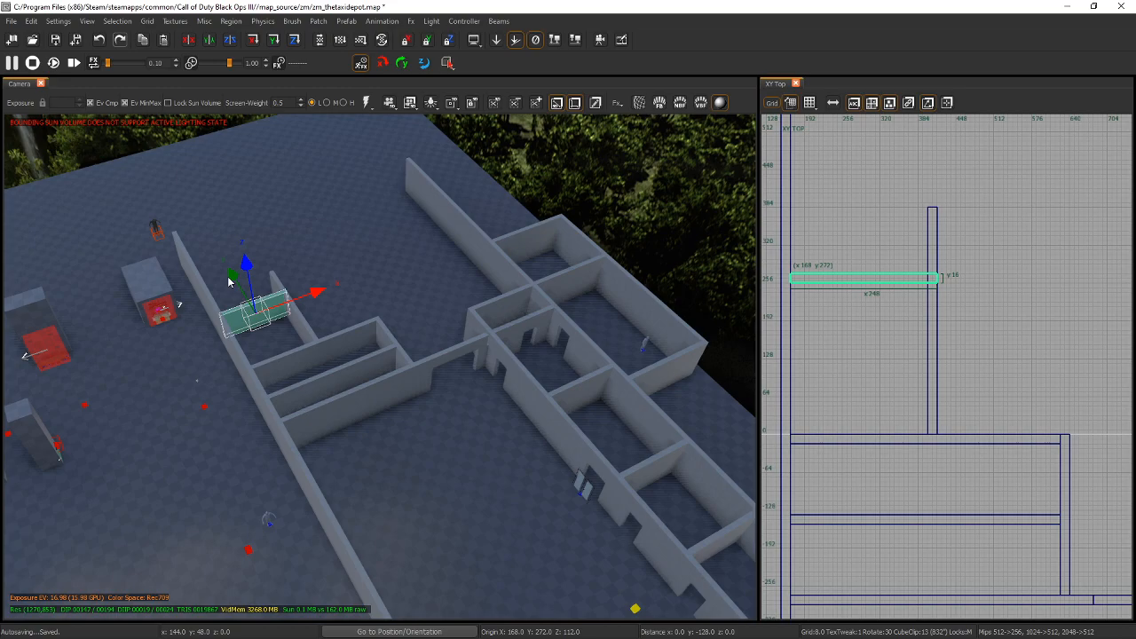
{"action": "left_click_drag", "start_coordinate": [228, 281], "coordinate": [223, 263]}
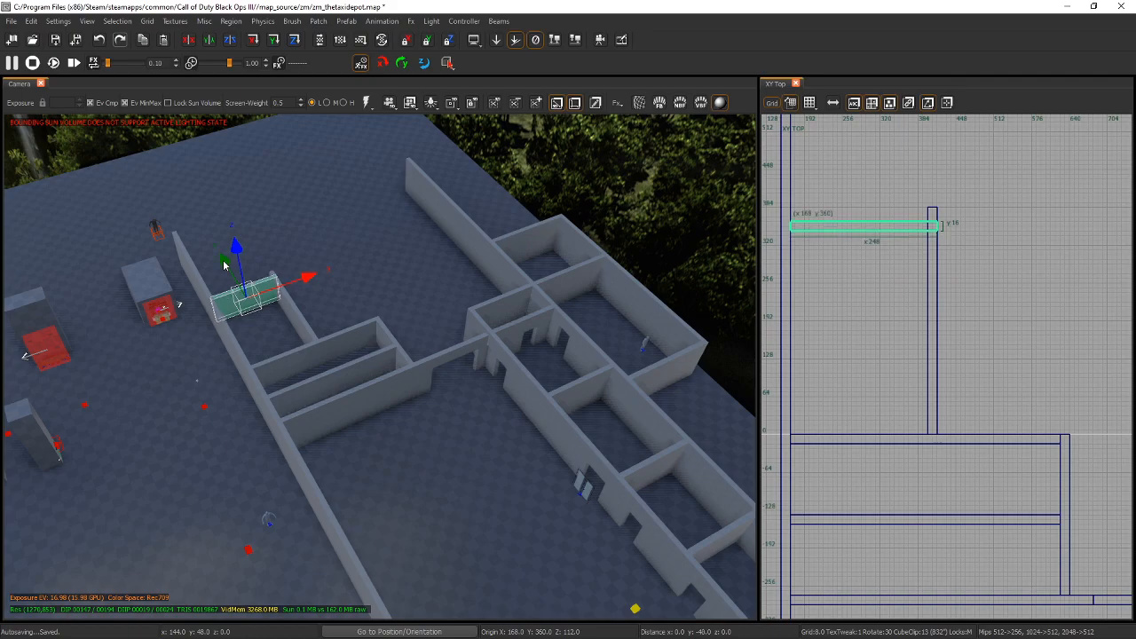
{"action": "key", "text": "Escape"}
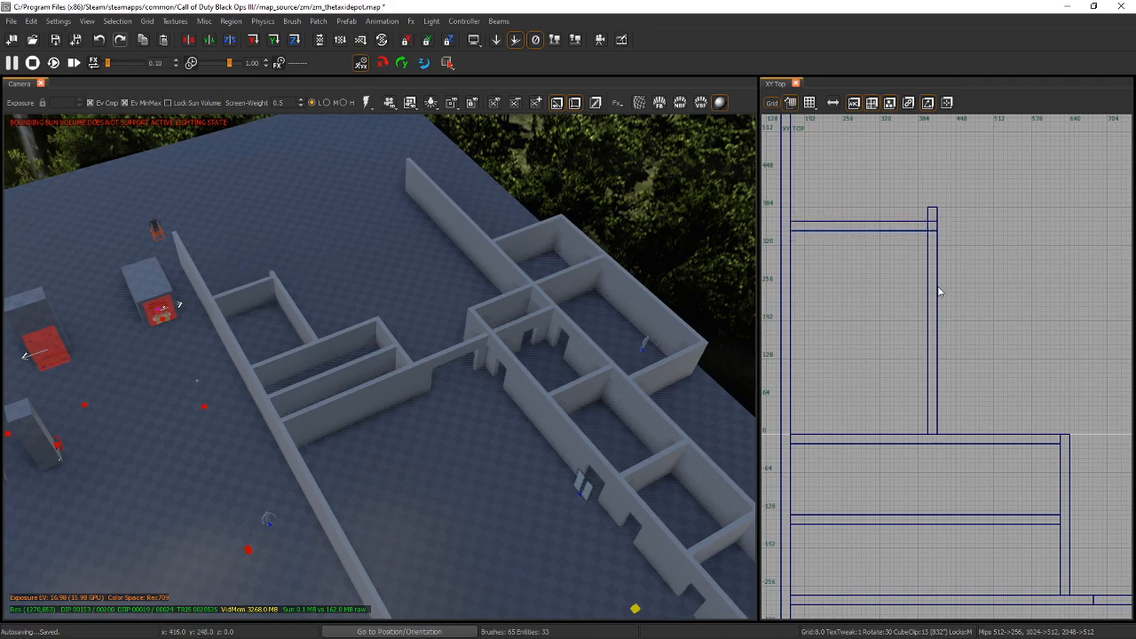
{"action": "left_click", "coordinate": [932, 303]}
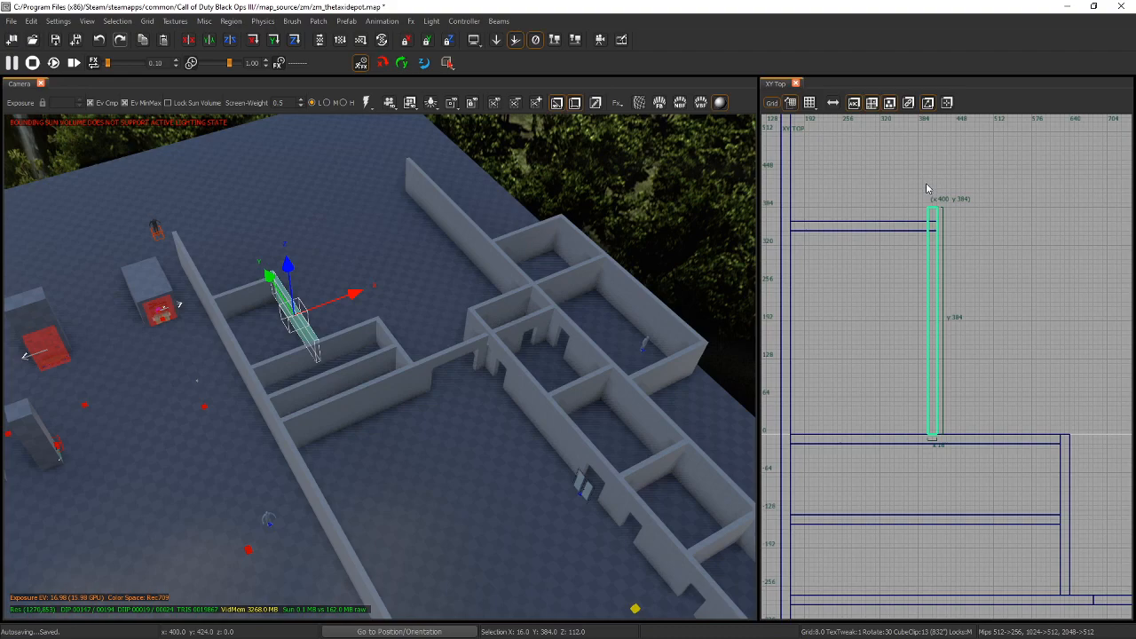
{"action": "key", "text": "Escape"}
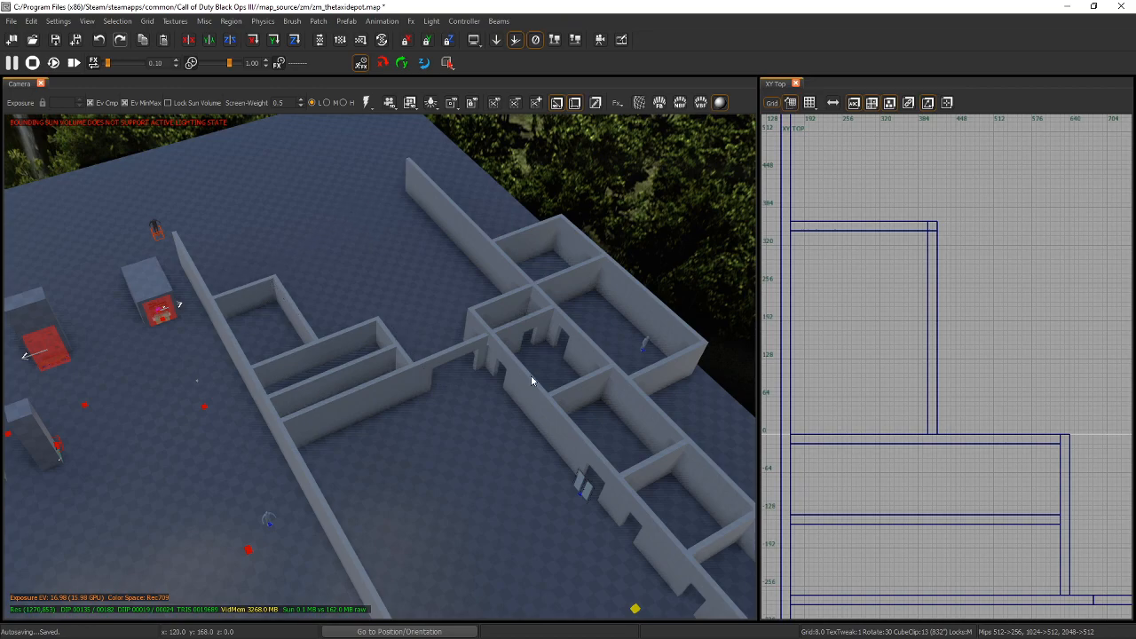
Step: Save the map and switch the camera view's lighting preview mode near the hall's corner doorways
{"action": "mouse_move", "coordinate": [508, 390]}
{"action": "right_mouse_down"}
{"action": "mouse_move", "coordinate": [639, 403]}
{"action": "mouse_move", "coordinate": [533, 399]}
{"action": "mouse_move", "coordinate": [527, 362]}
{"action": "mouse_move", "coordinate": [510, 393]}
{"action": "right_mouse_up"}
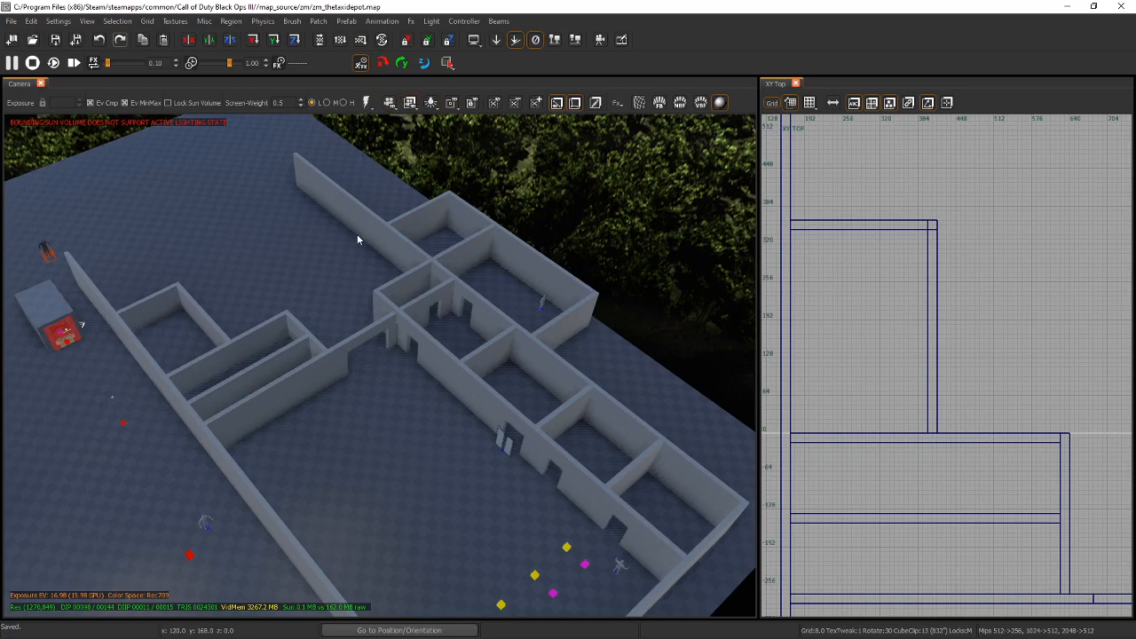
{"action": "scroll", "coordinate": [366, 408], "scroll_direction": "up", "scroll_amount": 8}
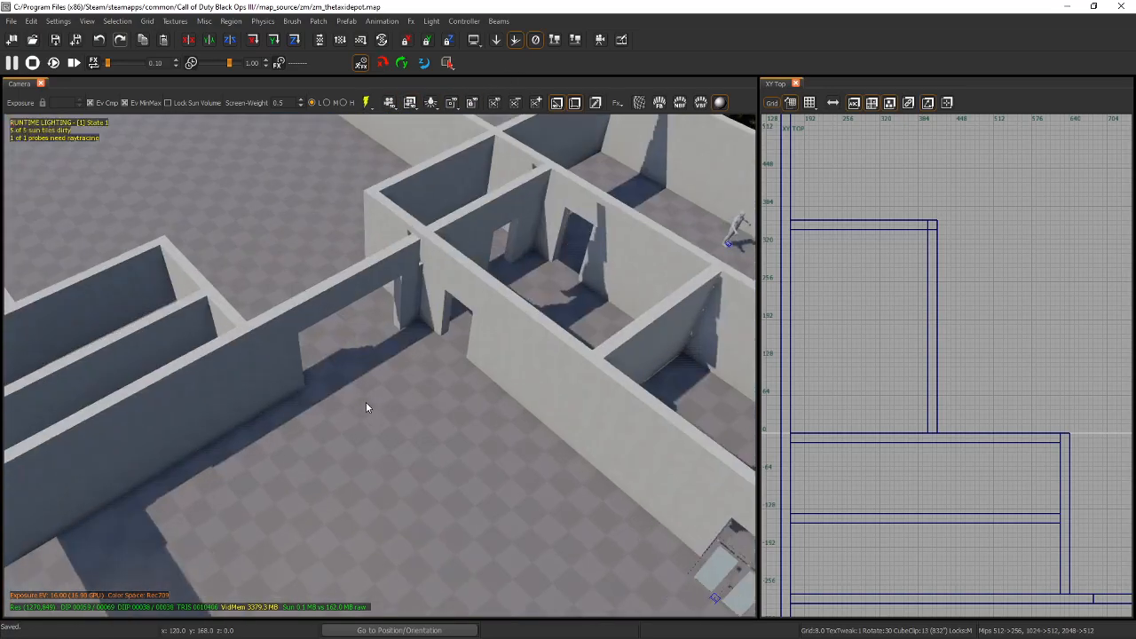
{"action": "left_click", "coordinate": [366, 103]}
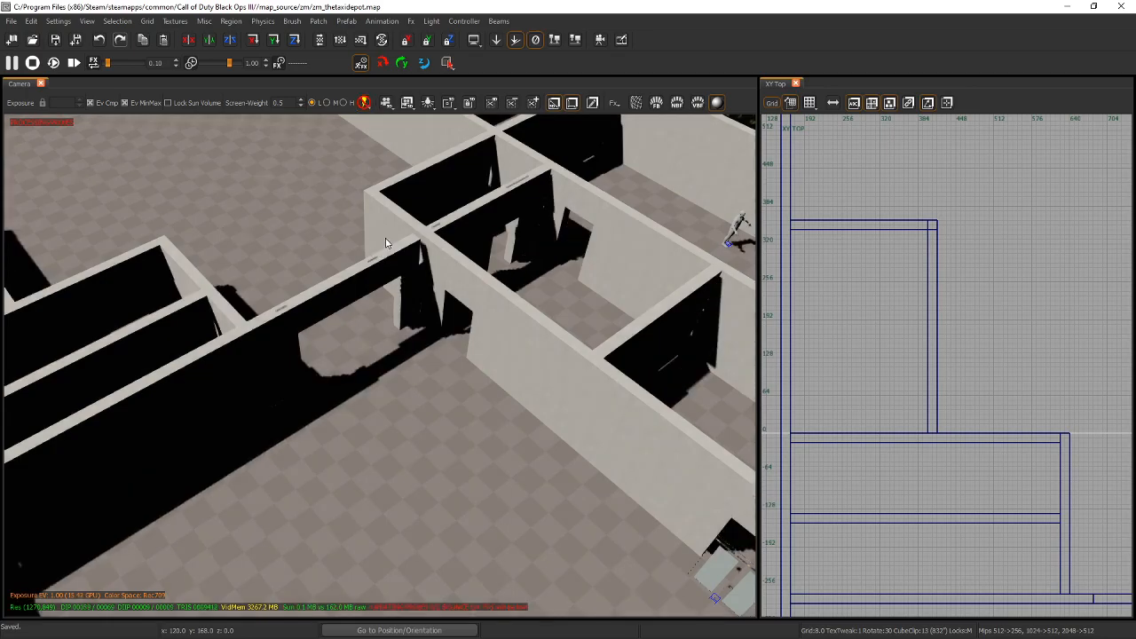